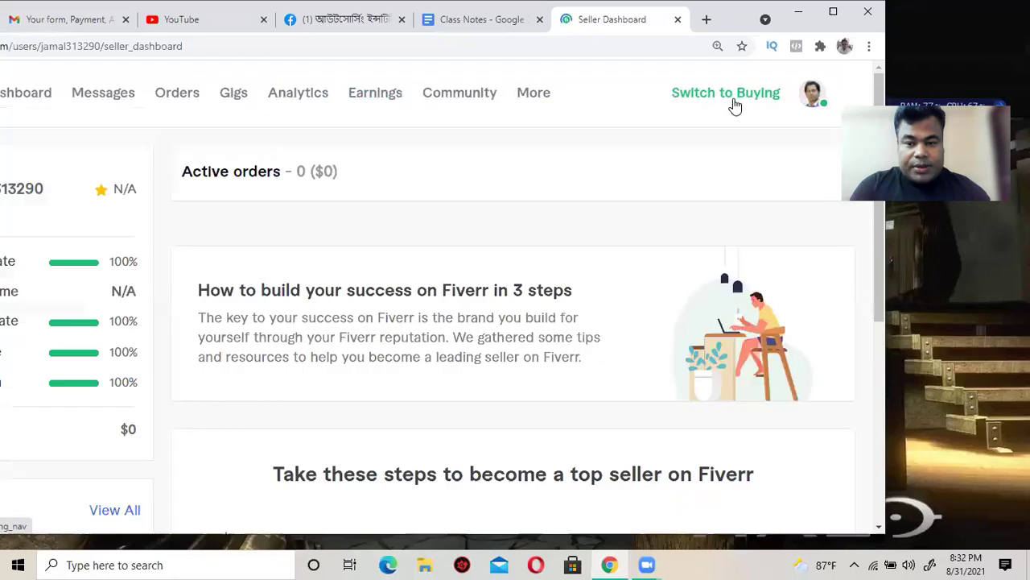
# Step: Switch the Fiverr account from selling mode to buying mode
pyautogui.doubleClick(732, 18)
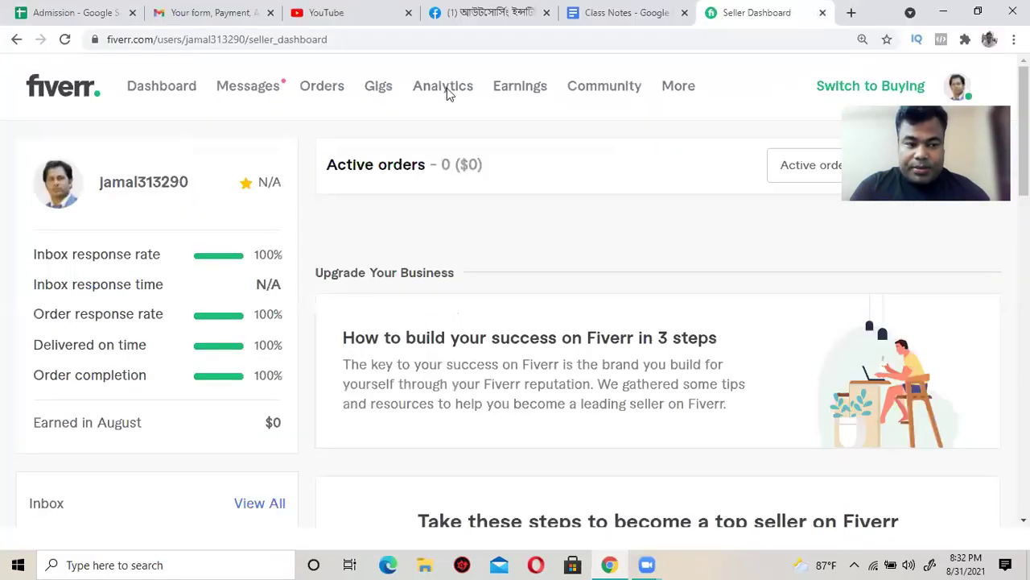
pyautogui.doubleClick(865, 16)
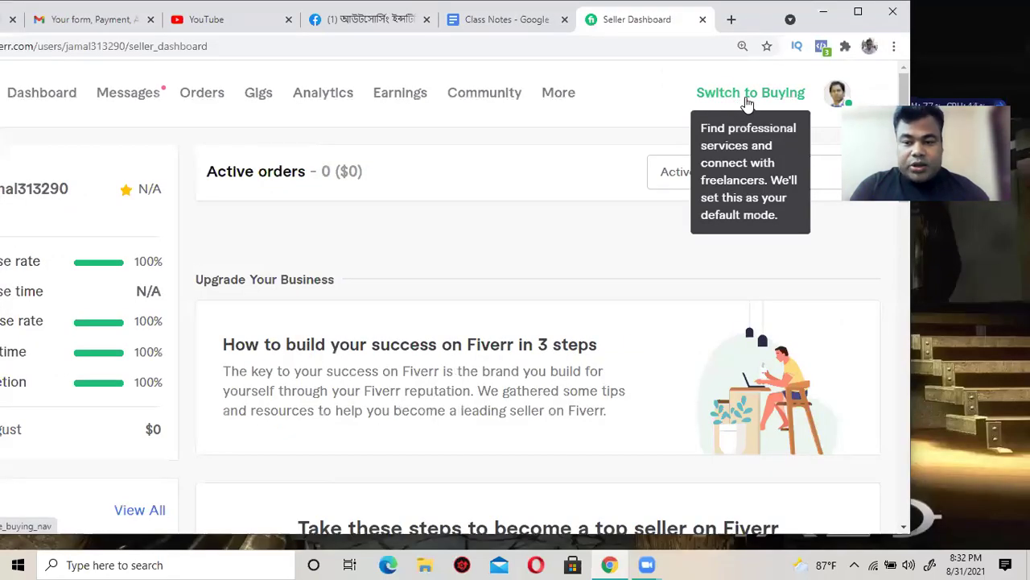
pyautogui.click(744, 98)
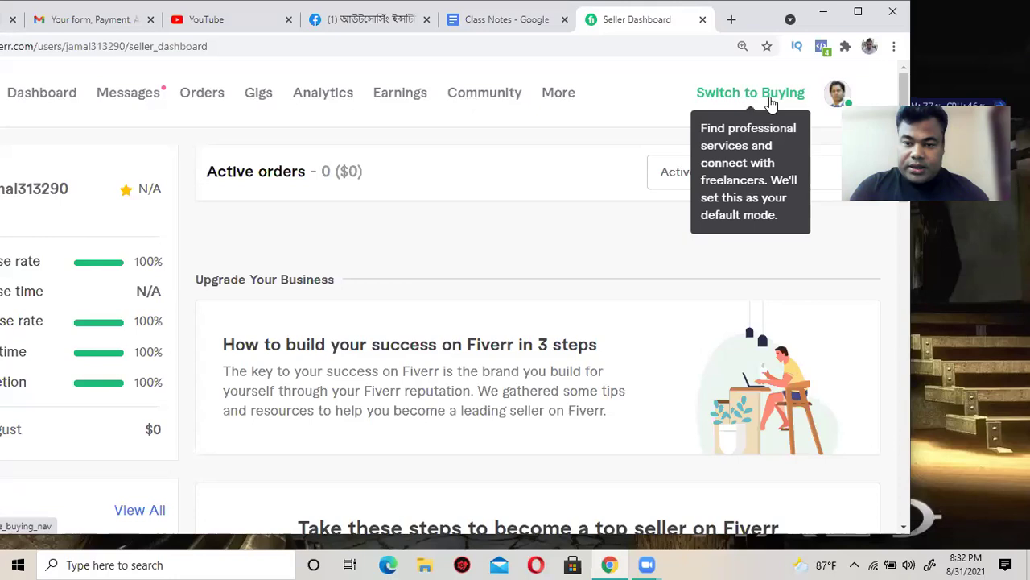
pyautogui.click(763, 94)
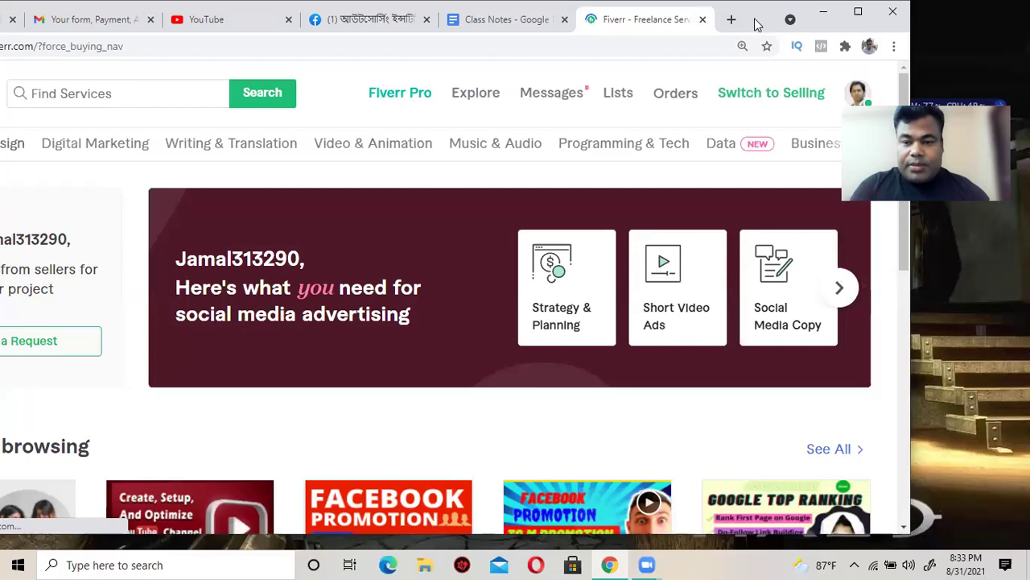
# Step: Check the options in the buyer account's profile menu and maximize the browser window
pyautogui.moveTo(747, 26); pyautogui.dragTo(668, 27)
pyautogui.click(780, 100)
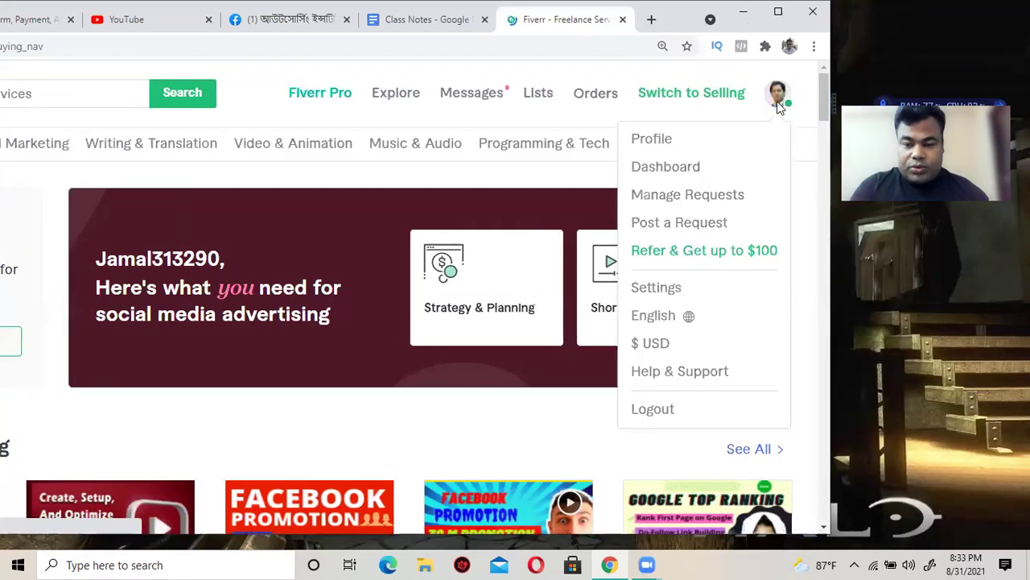
pyautogui.doubleClick(679, 26)
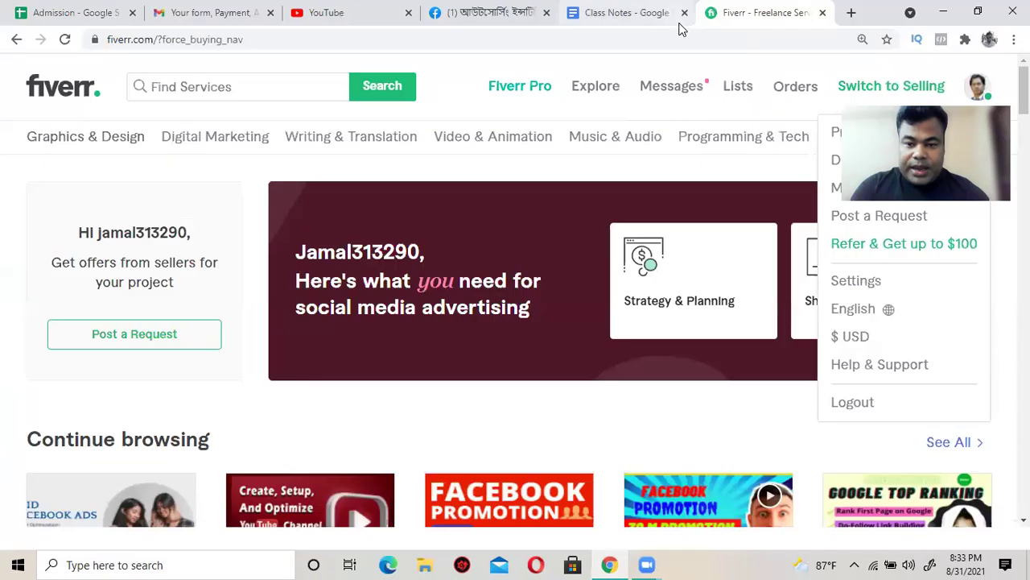
# Step: Search the services for "facebook paid ads" using the recent searches
pyautogui.click(255, 87)
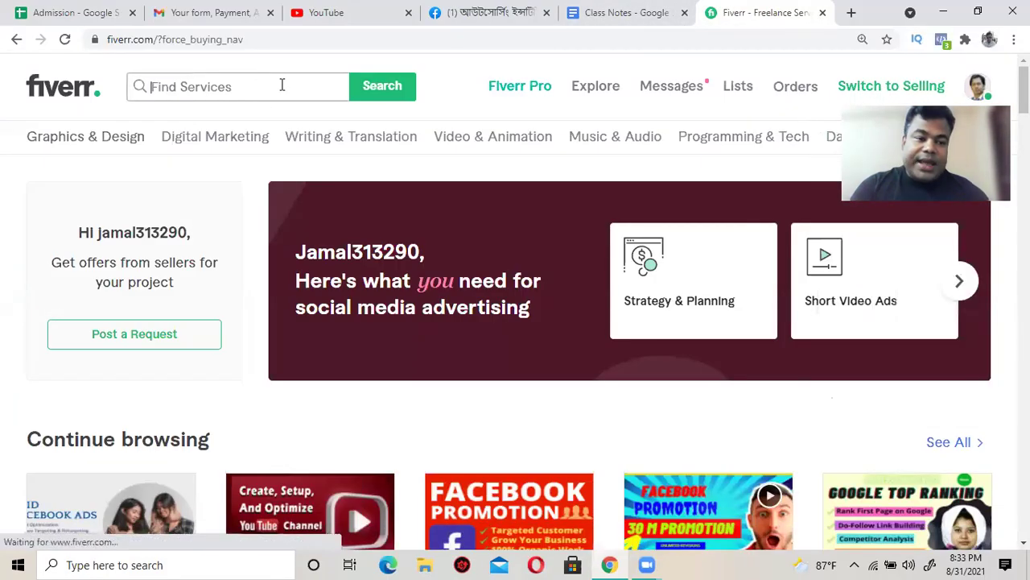
pyautogui.click(232, 86)
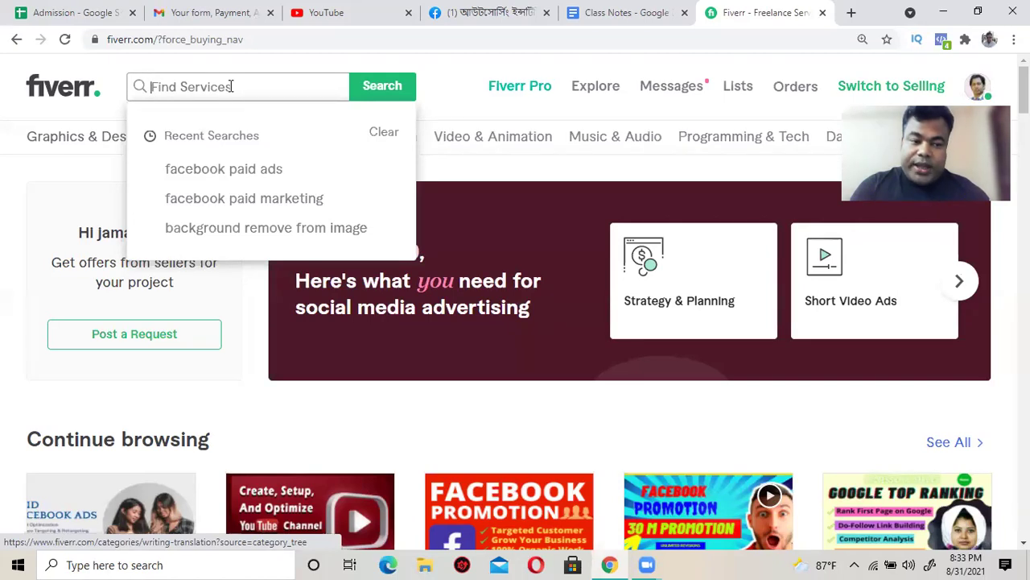
pyautogui.click(278, 171)
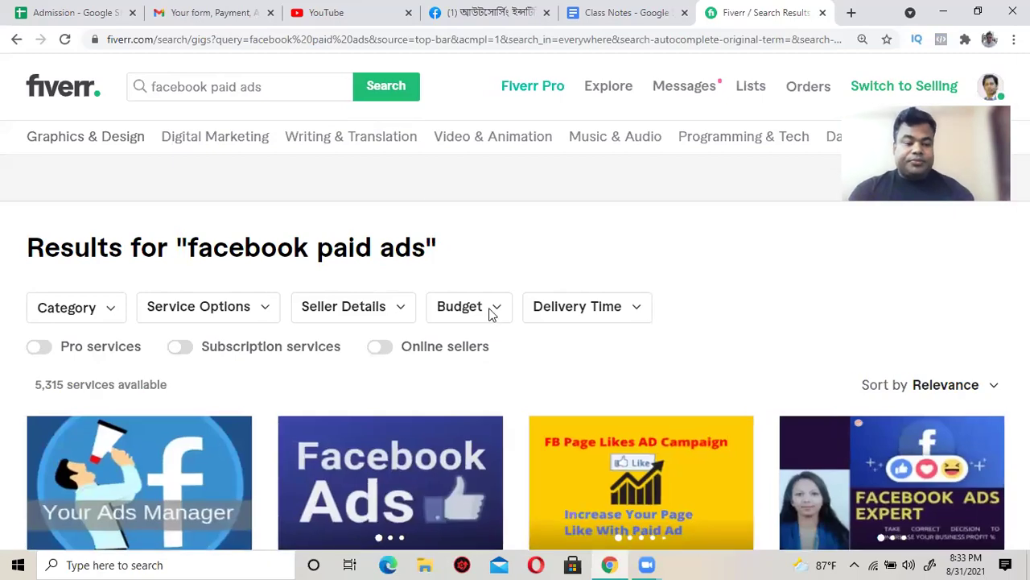
# Step: Examine the titles, seller levels, ratings and starting prices of the first few rows of gigs for "facebook paid ads"
pyautogui.scroll(-1, 488, 298)
pyautogui.scroll(-3, 487, 278)
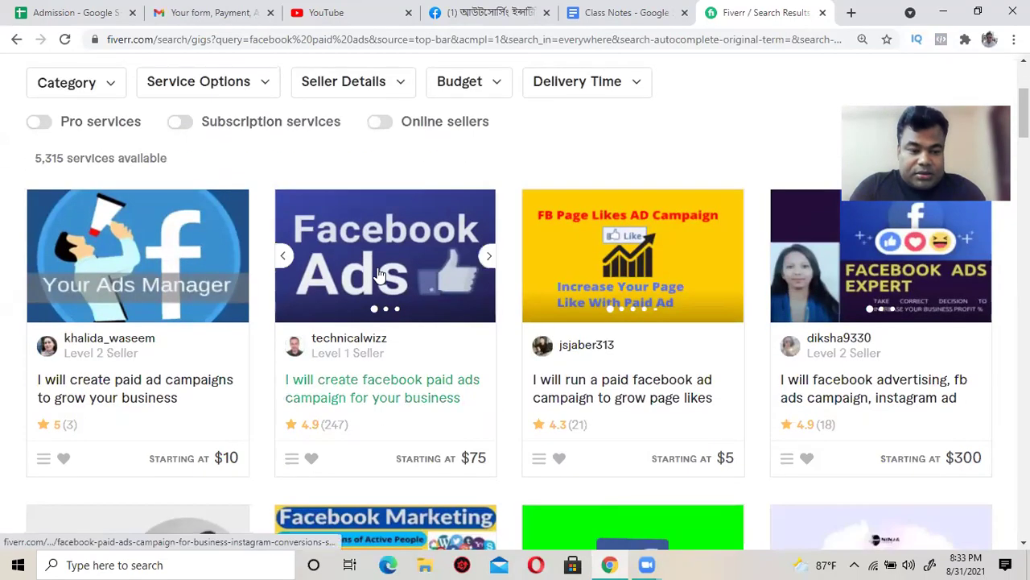
pyautogui.scroll(3, 377, 271)
pyautogui.scroll(-3, 377, 271)
pyautogui.scroll(-2, 206, 341)
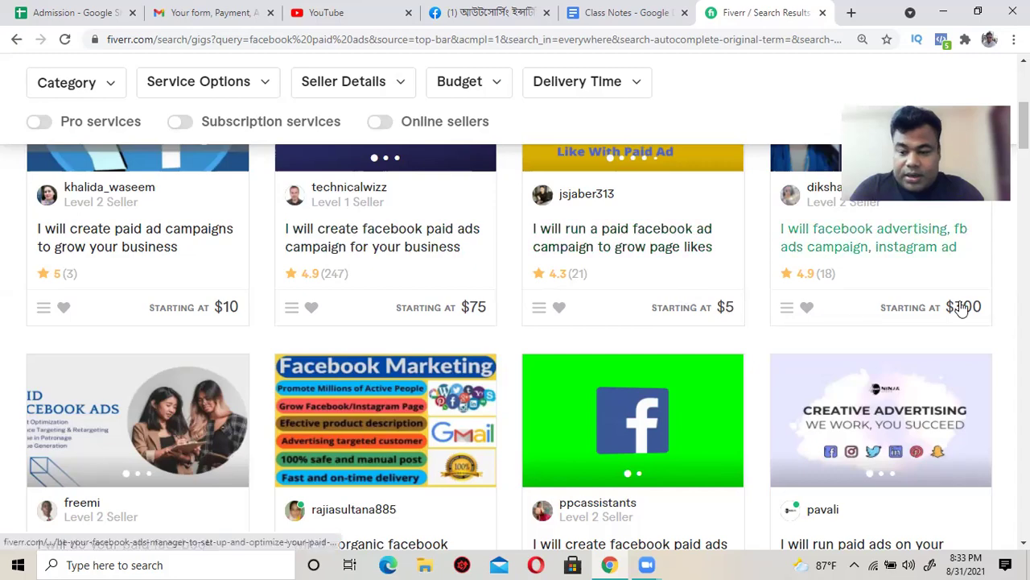
pyautogui.scroll(1, 955, 376)
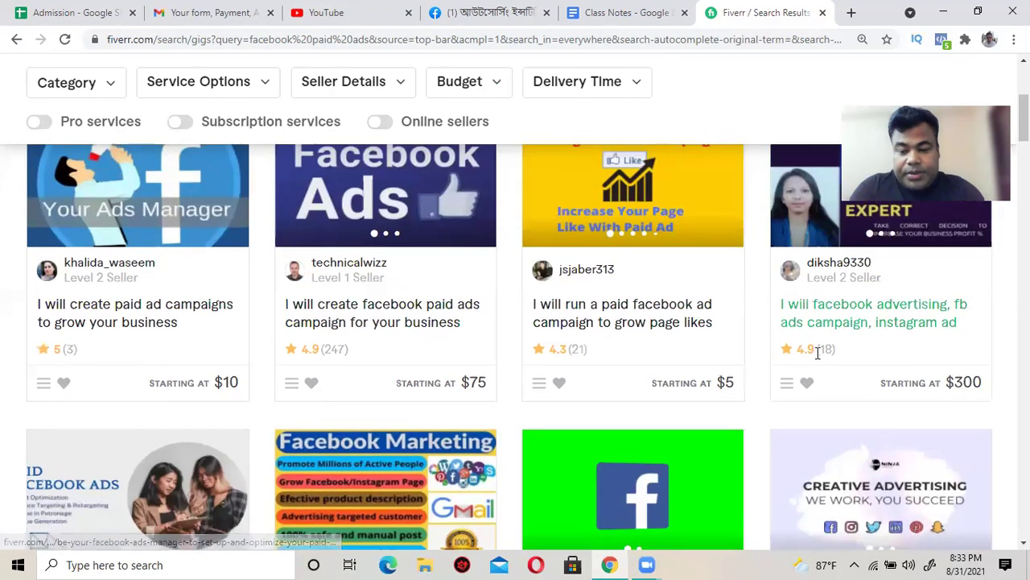
pyautogui.scroll(-5, 819, 352)
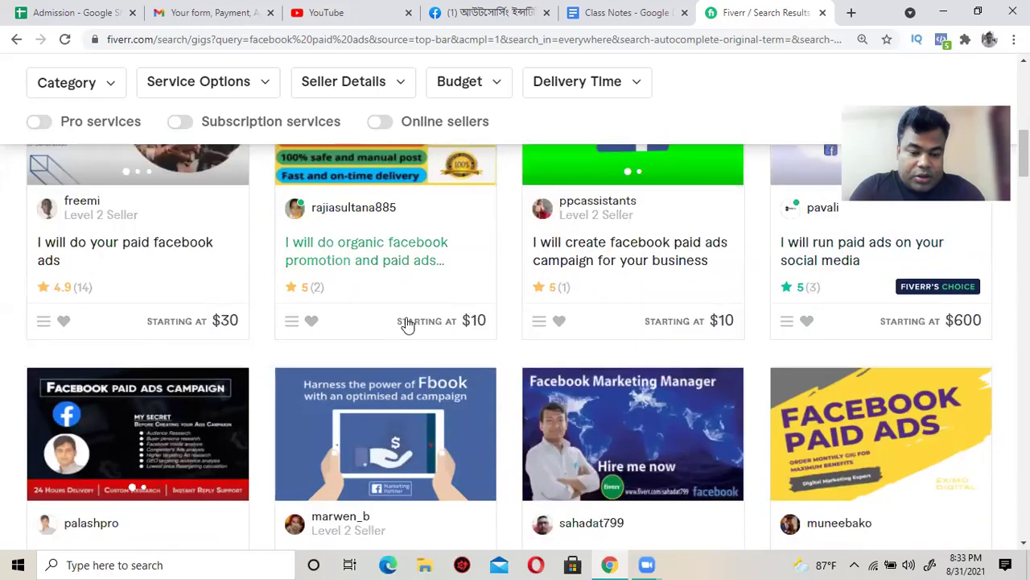
pyautogui.scroll(4, 409, 320)
pyautogui.scroll(5, 409, 315)
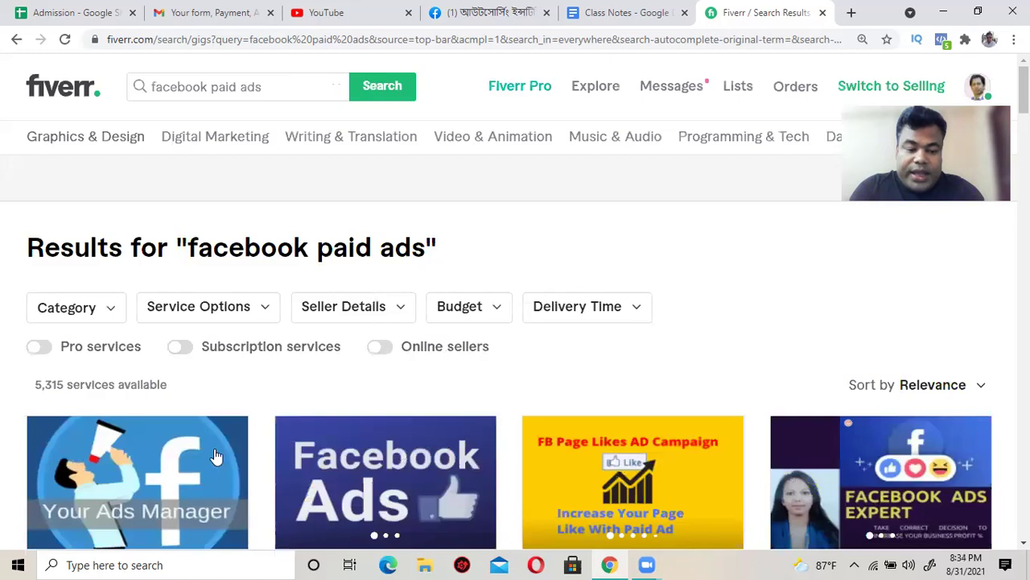
pyautogui.scroll(-1, 583, 469)
pyautogui.scroll(-3, 584, 469)
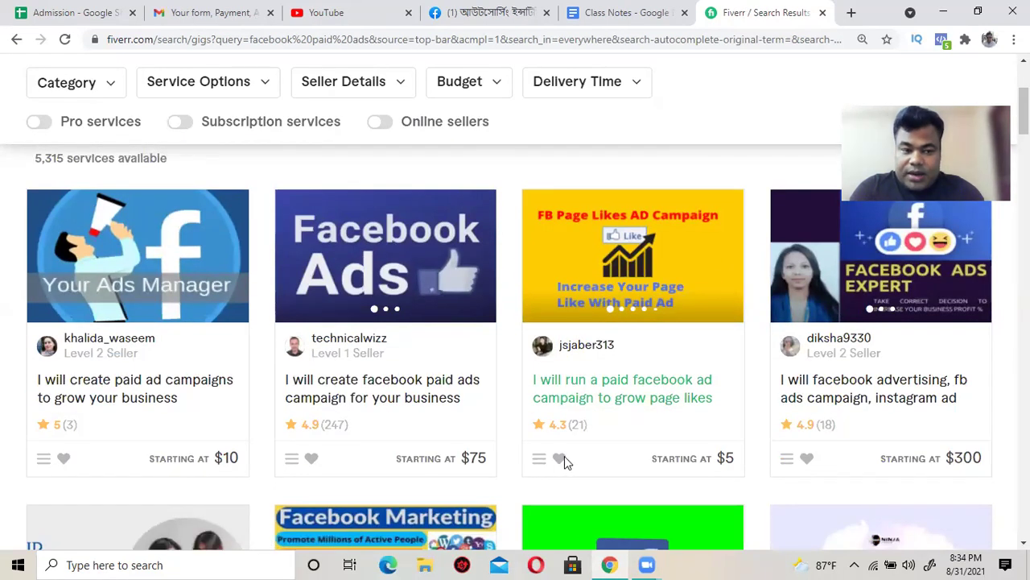
pyautogui.scroll(3, 346, 386)
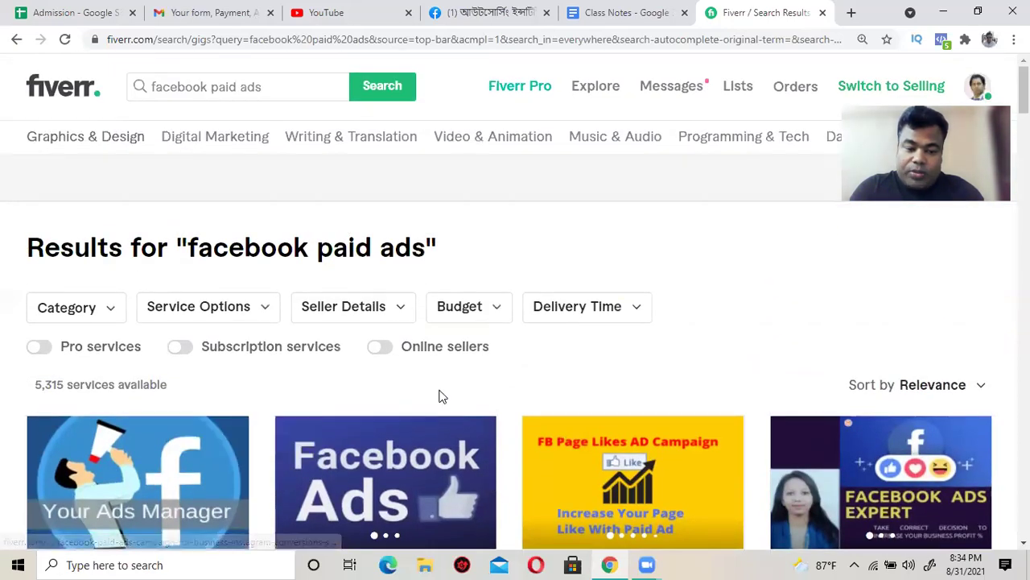
pyautogui.scroll(-2, 439, 394)
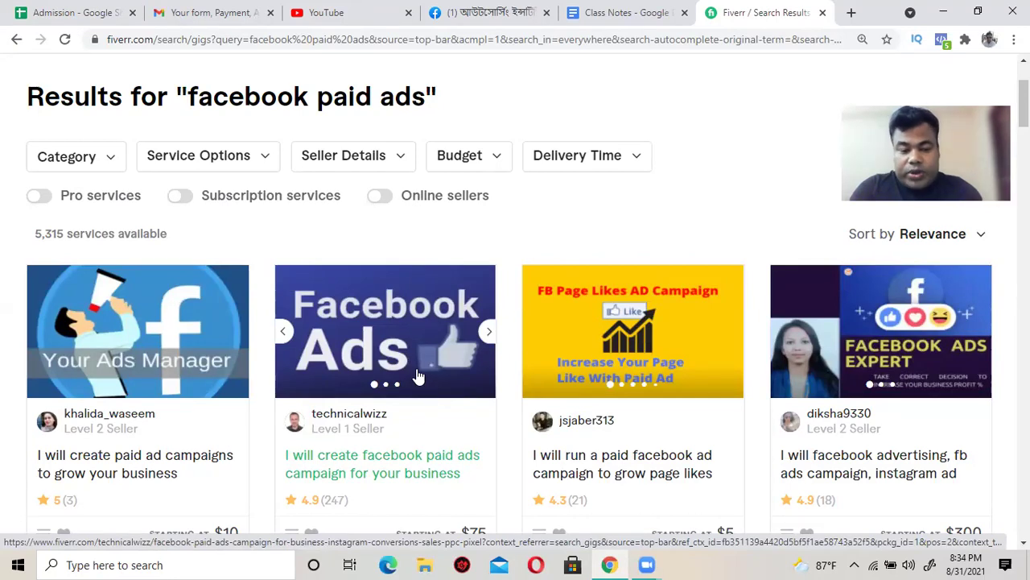
pyautogui.scroll(-2, 417, 371)
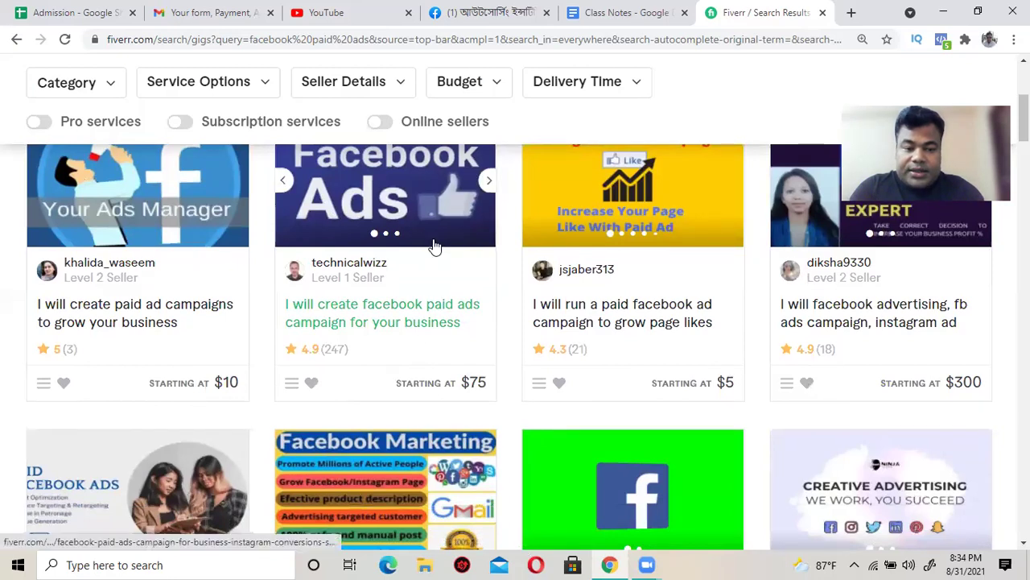
pyautogui.scroll(3, 451, 288)
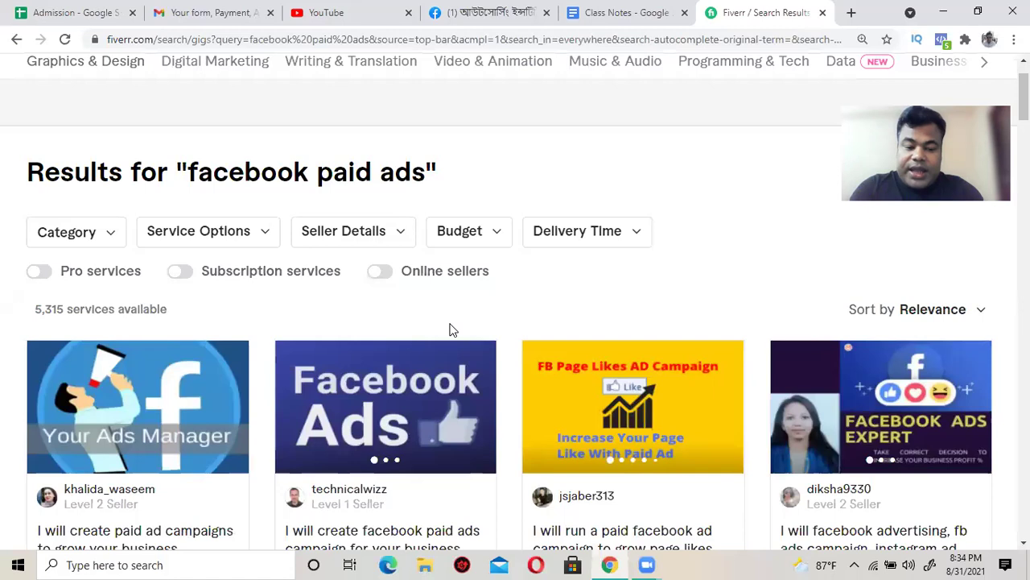
pyautogui.scroll(-2, 451, 330)
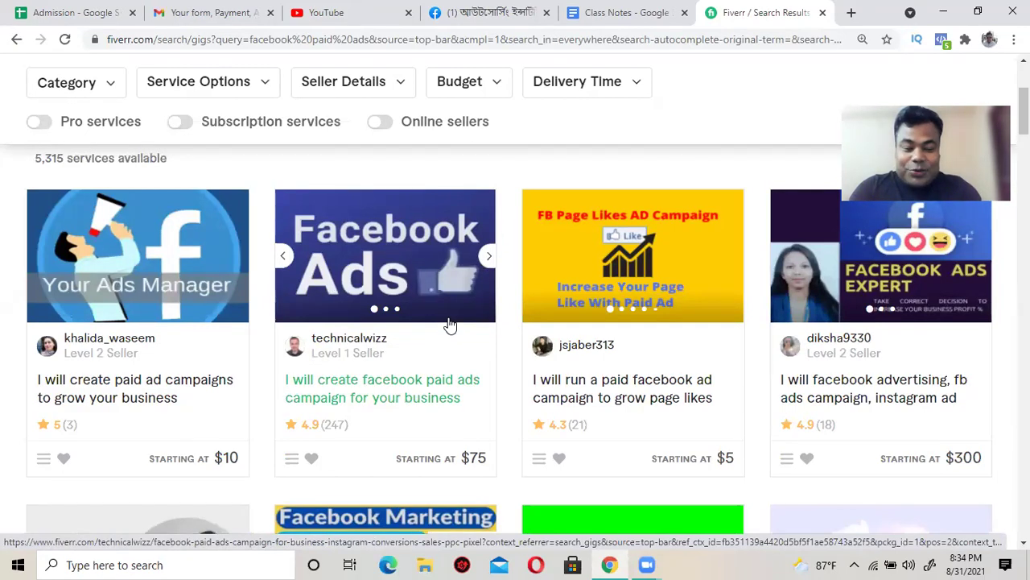
# Step: Browse the gigs further down the results, comparing their thumbnails, reviews, seller levels and starting prices
pyautogui.scroll(-3, 451, 326)
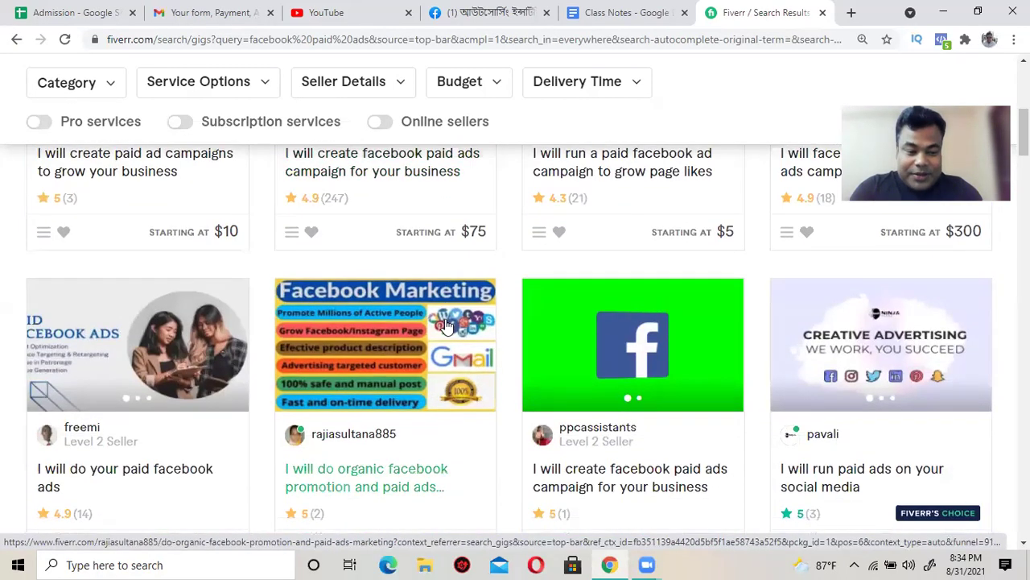
pyautogui.scroll(-3, 441, 346)
pyautogui.scroll(-2, 441, 346)
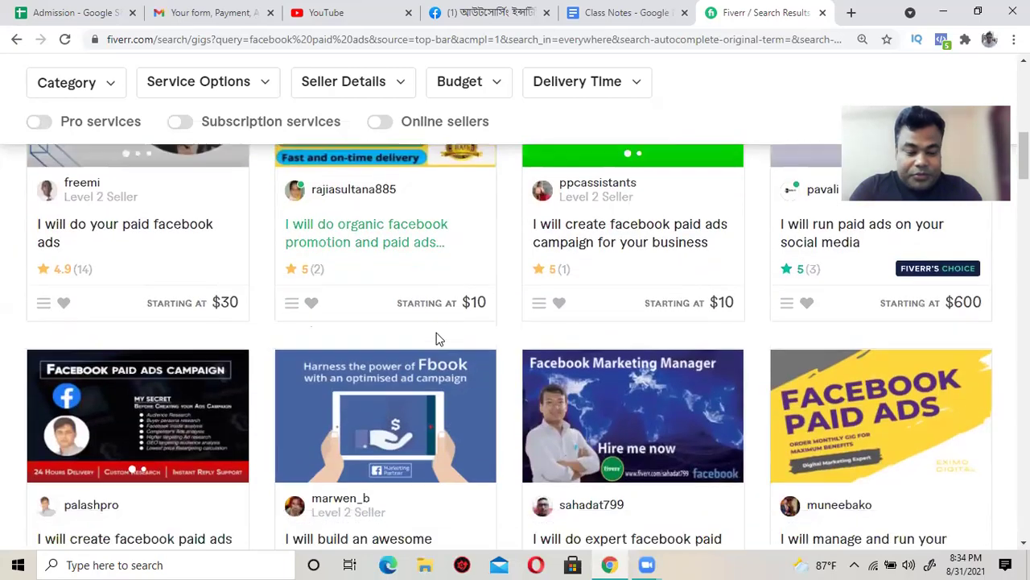
pyautogui.scroll(-1, 438, 340)
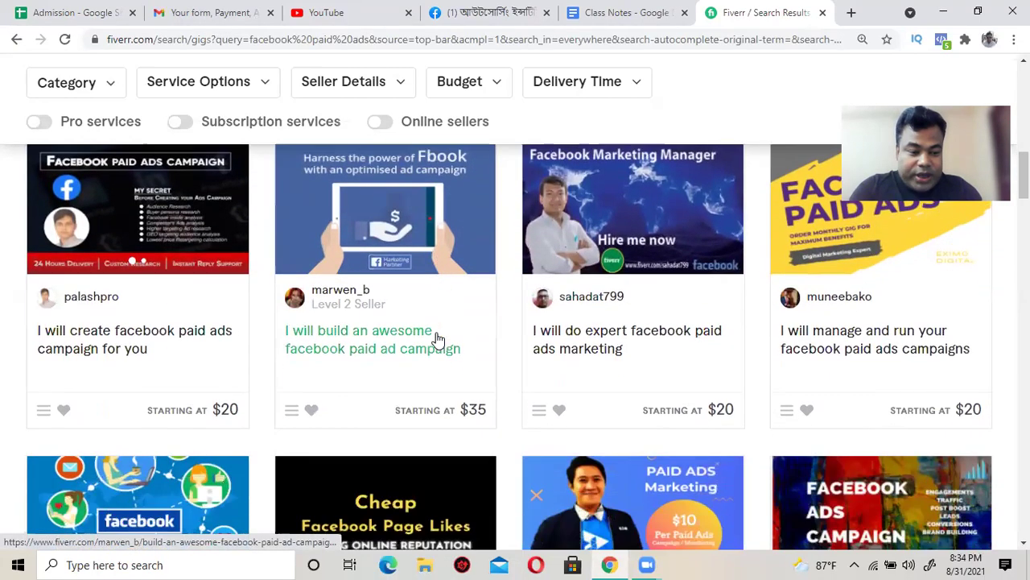
pyautogui.scroll(-1, 438, 340)
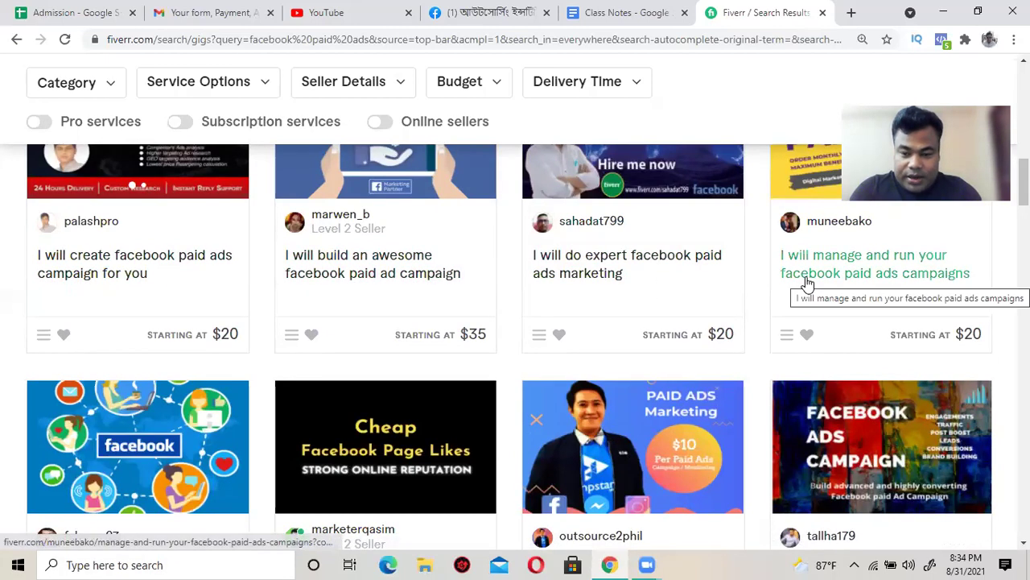
pyautogui.scroll(-3, 695, 282)
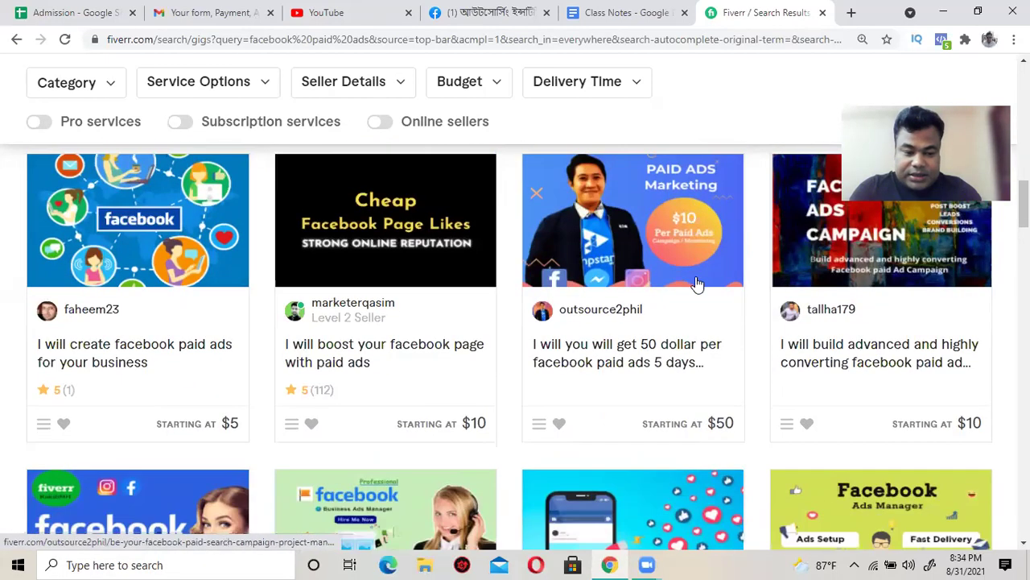
pyautogui.scroll(-1, 694, 285)
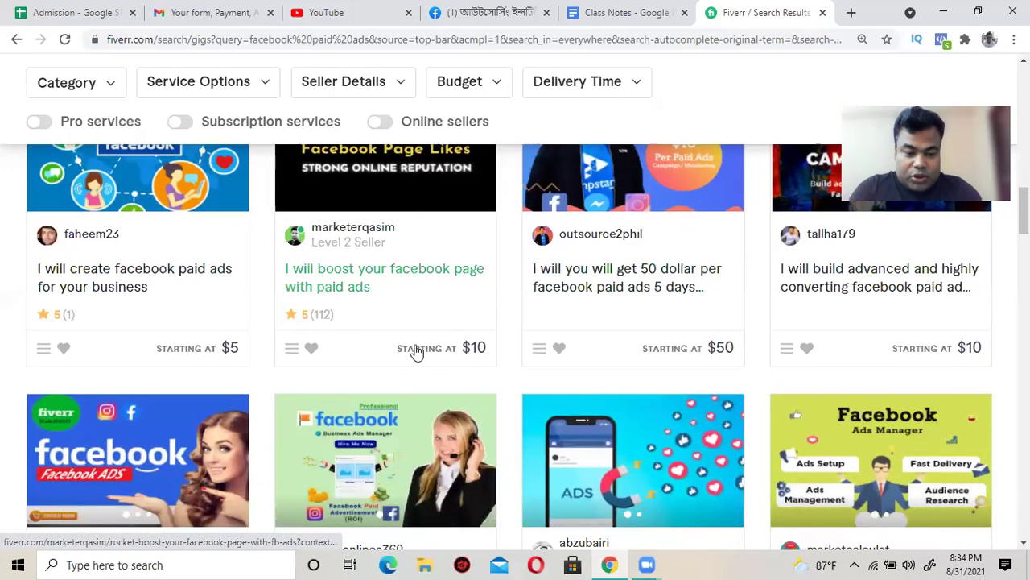
pyautogui.scroll(1, 330, 322)
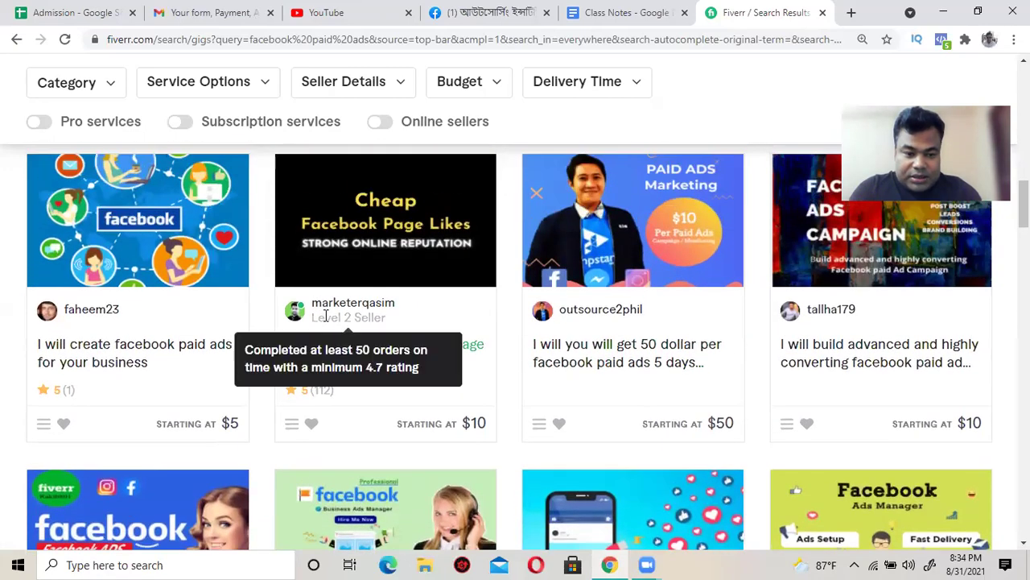
pyautogui.scroll(-3, 326, 315)
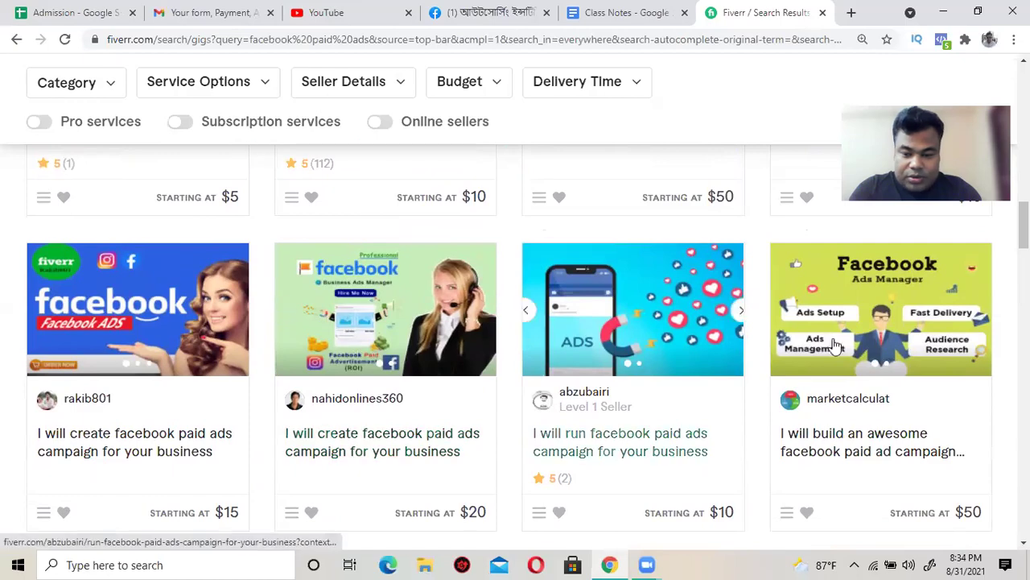
pyautogui.scroll(-3, 886, 342)
pyautogui.scroll(-3, 779, 333)
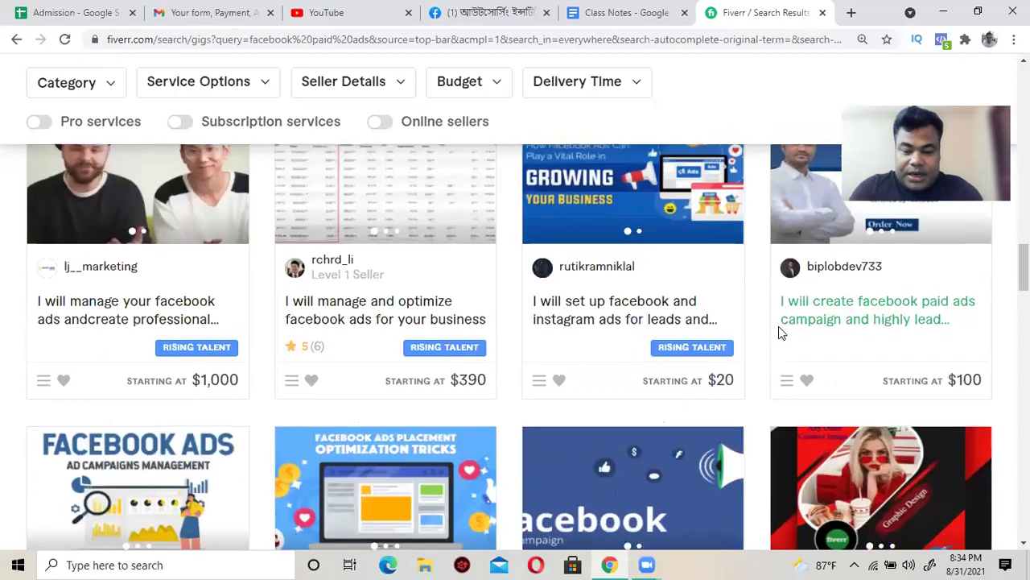
pyautogui.scroll(-2, 779, 326)
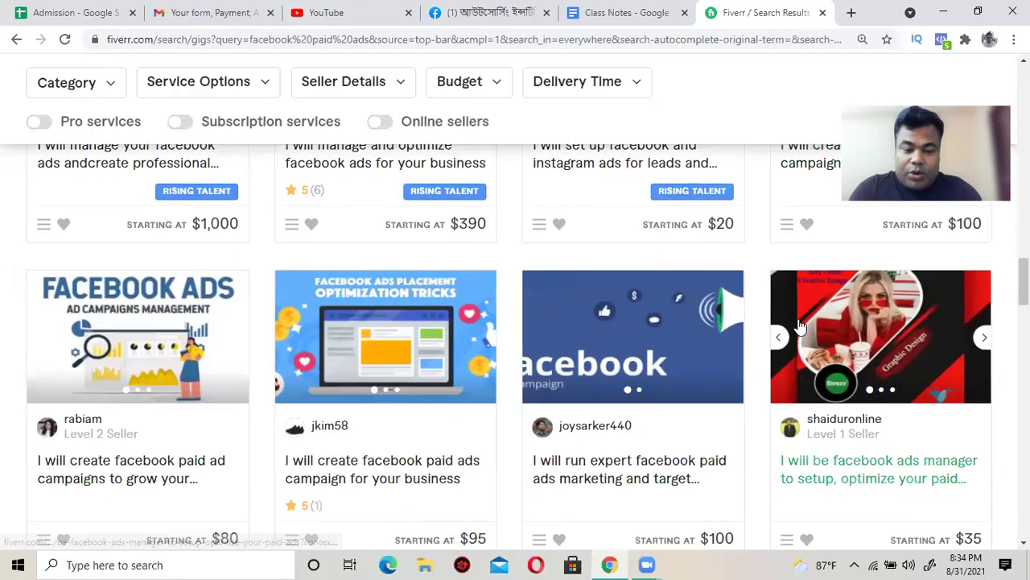
pyautogui.scroll(1, 798, 324)
pyautogui.scroll(-4, 793, 320)
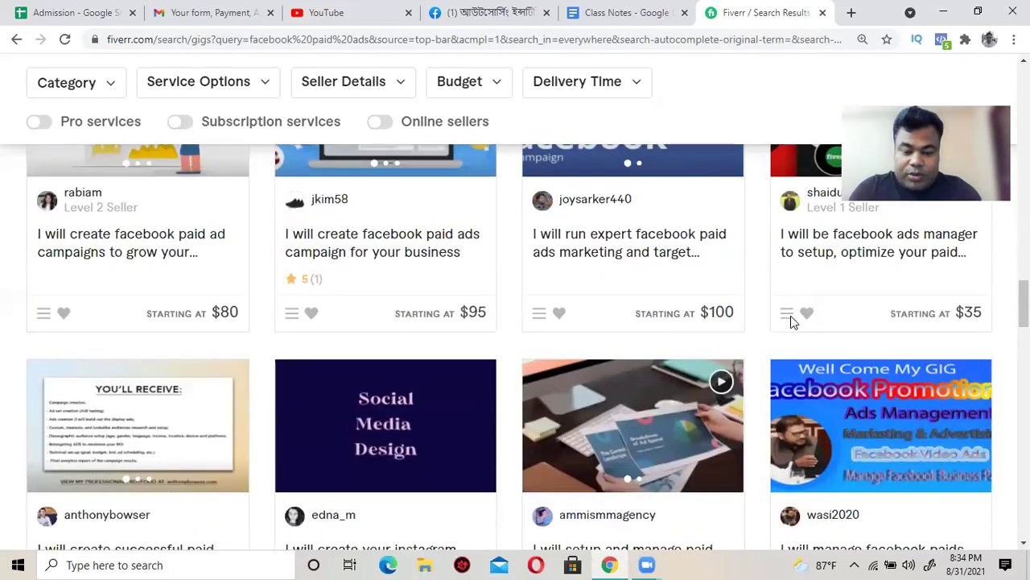
pyautogui.scroll(-5, 788, 322)
pyautogui.scroll(4, 784, 323)
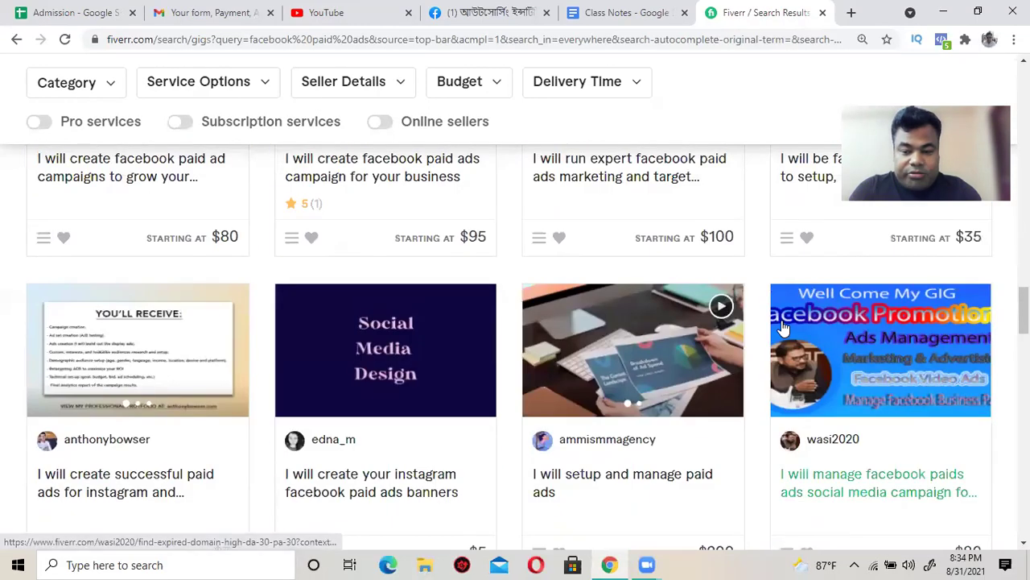
pyautogui.scroll(-5, 783, 326)
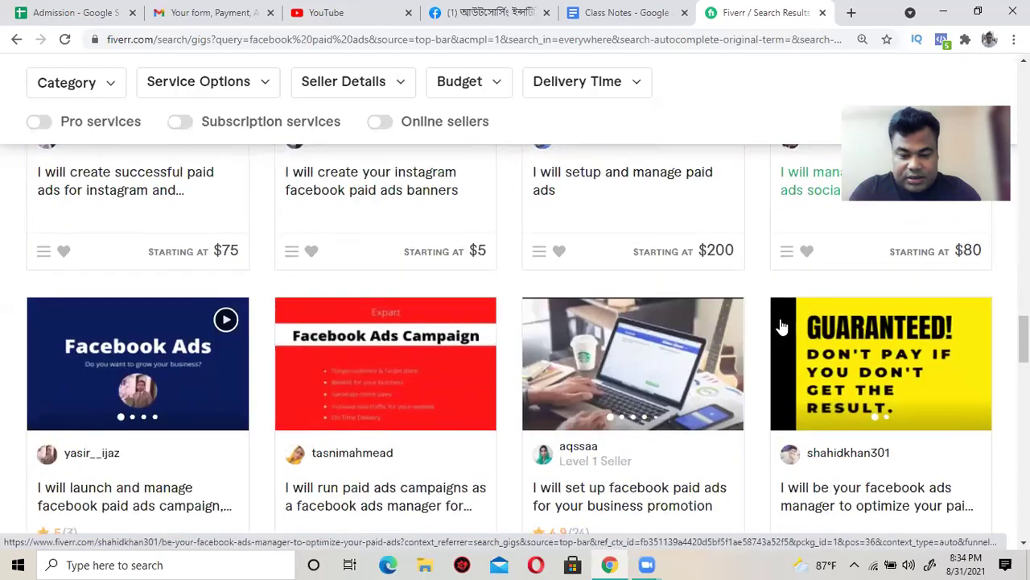
pyautogui.scroll(-2, 781, 326)
pyautogui.scroll(2, 781, 327)
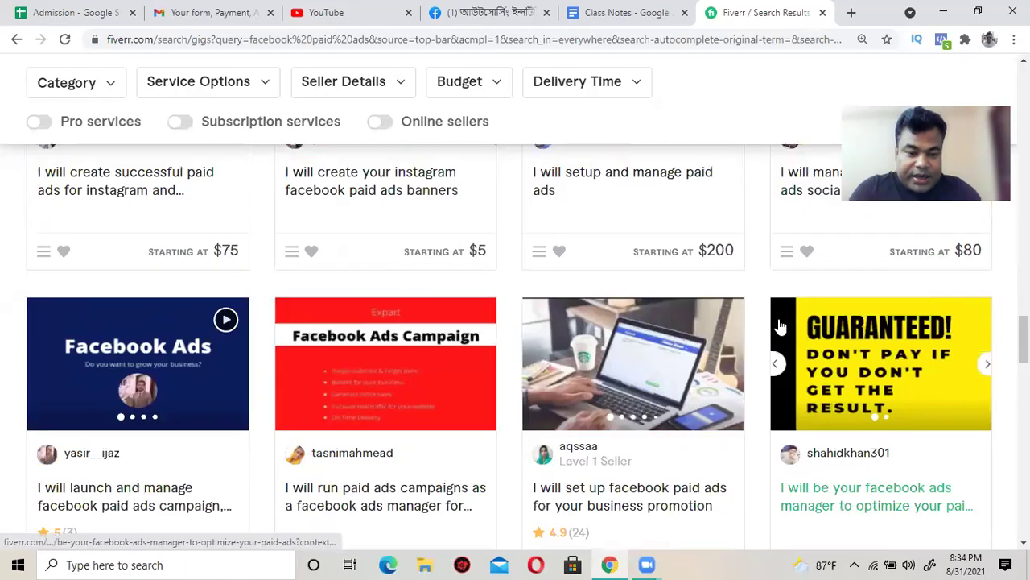
pyautogui.scroll(-2, 781, 326)
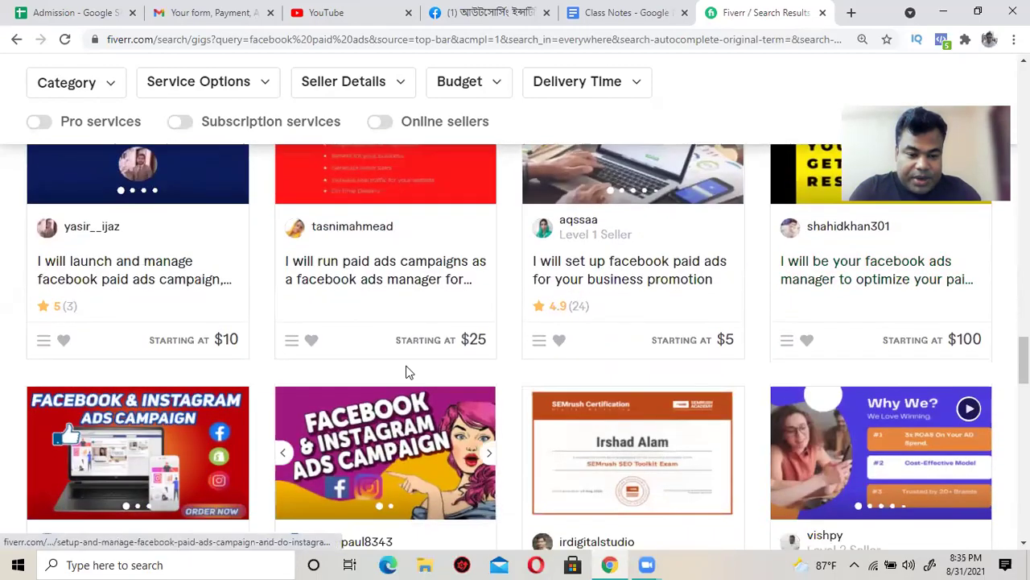
# Step: Open the "I will facebook advertising, fb ads campaign, instagram ad" gig from the first results row in a new browser tab
pyautogui.scroll(-3, 402, 367)
pyautogui.scroll(-9, 397, 356)
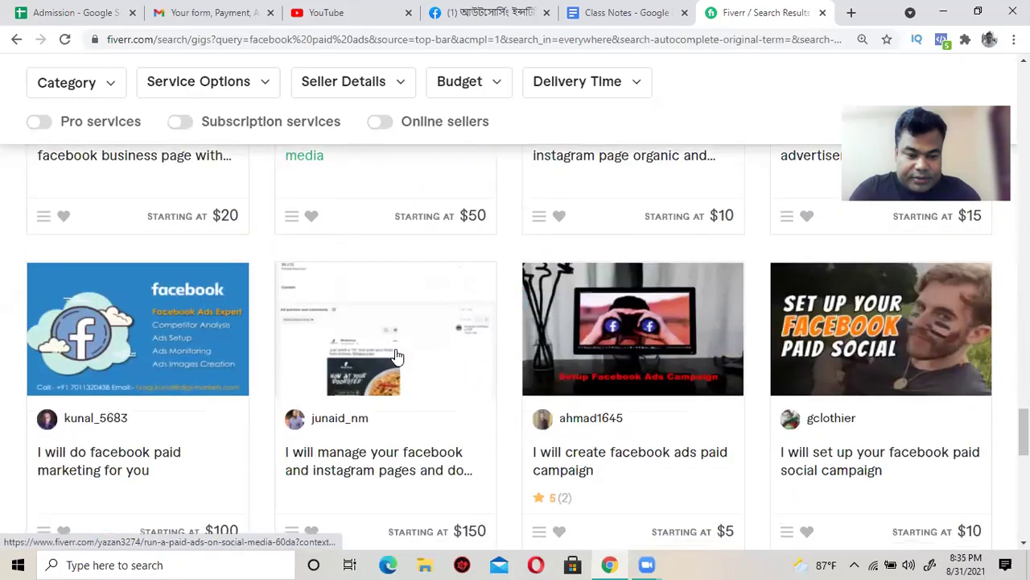
pyautogui.scroll(15, 396, 355)
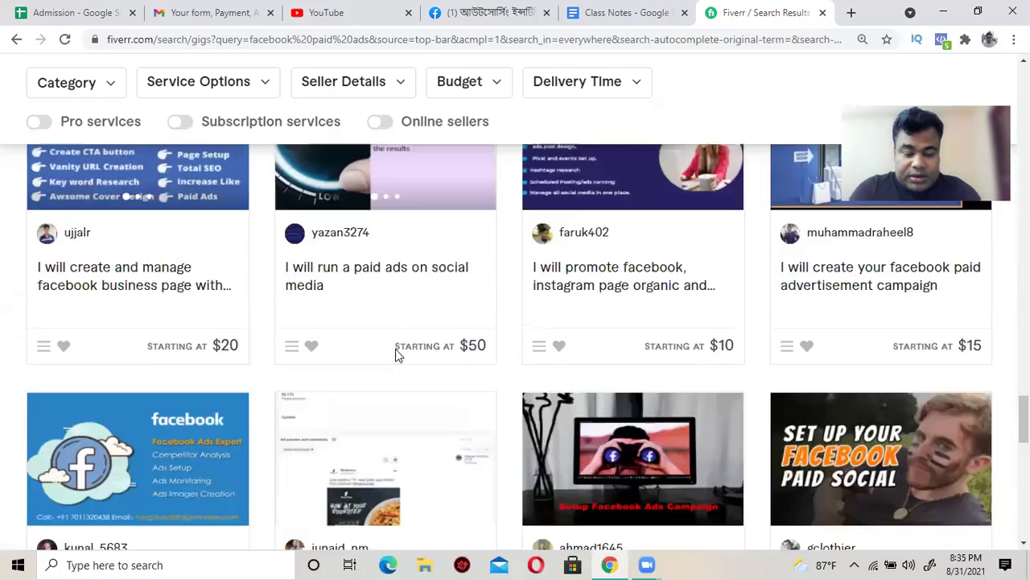
pyautogui.scroll(10, 396, 355)
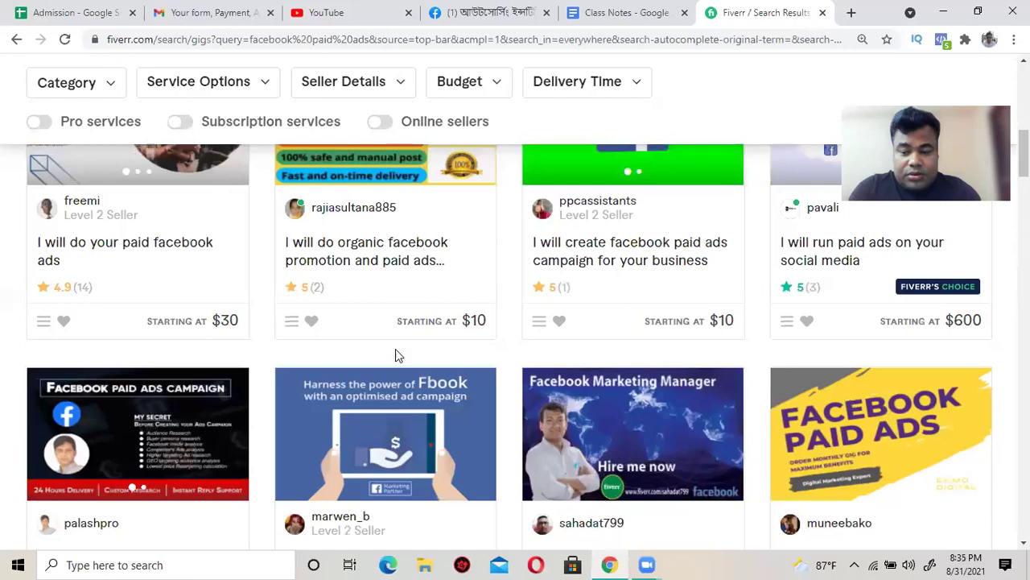
pyautogui.scroll(-3, 395, 354)
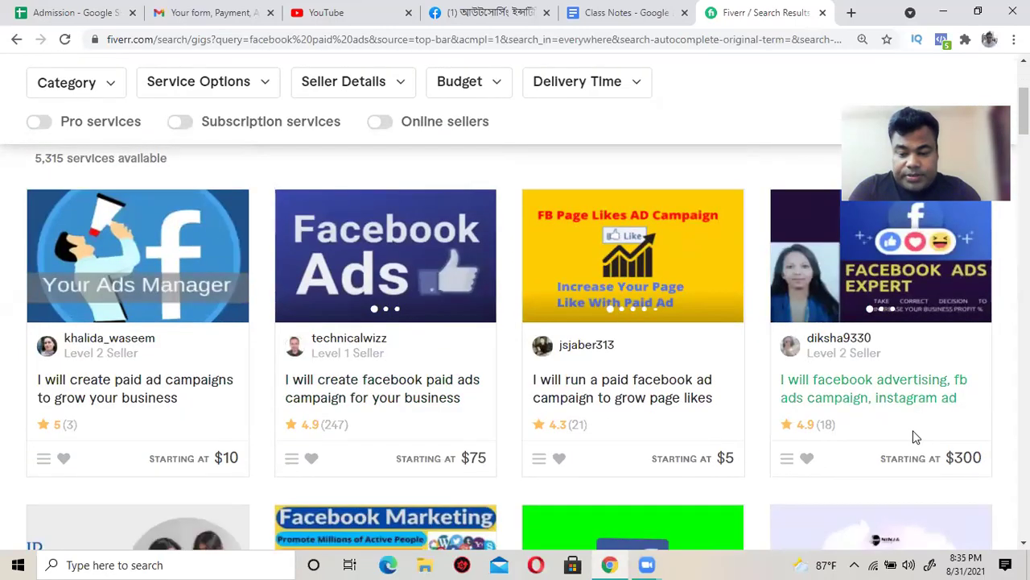
pyautogui.rightClick(809, 388)
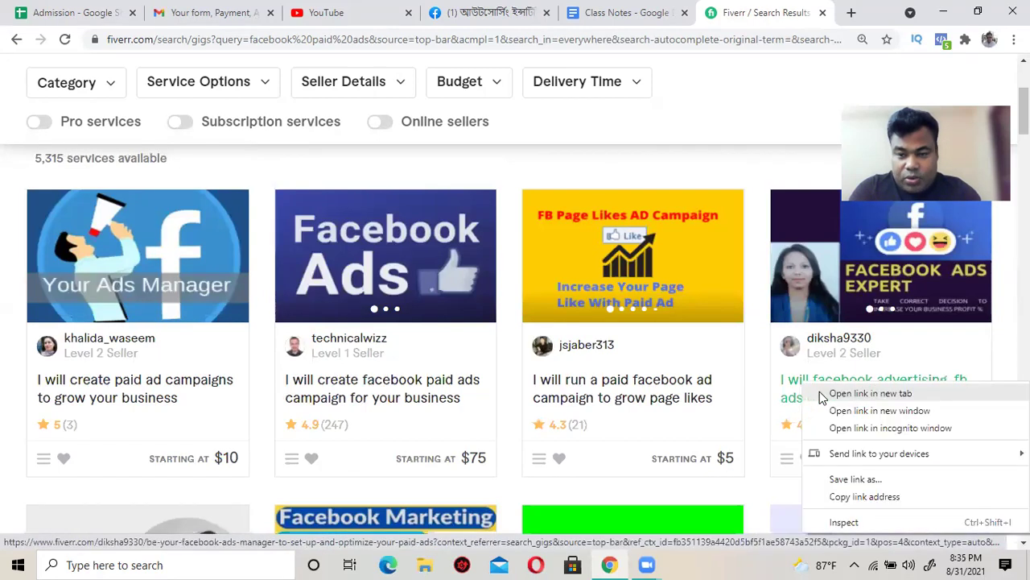
pyautogui.click(837, 394)
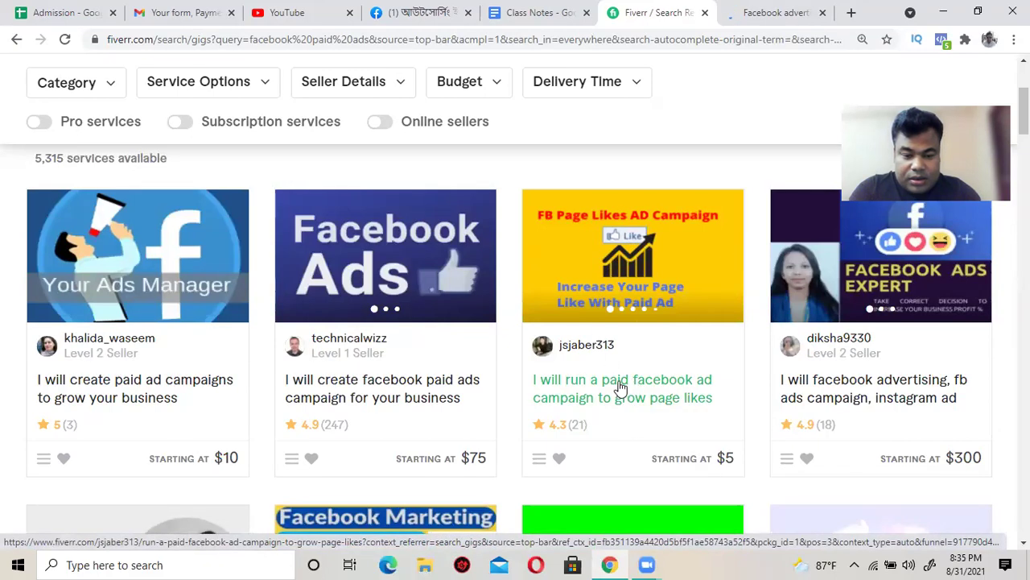
# Step: Open the "run a paid facebook ad campaign to grow page likes" gig and the $75 "create facebook paid ads campaign" gig in new browser tabs
pyautogui.rightClick(616, 385)
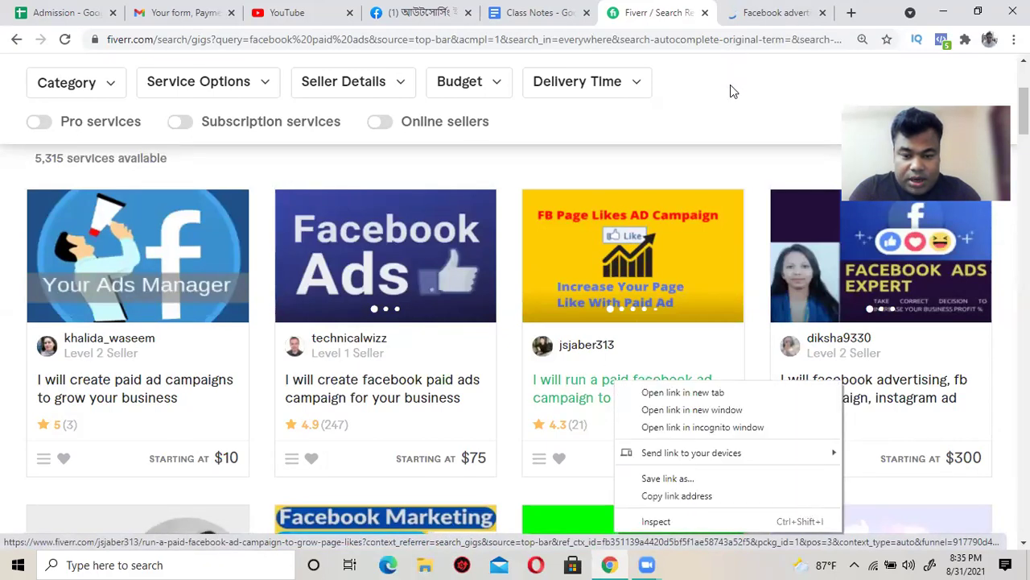
pyautogui.press('Escape')
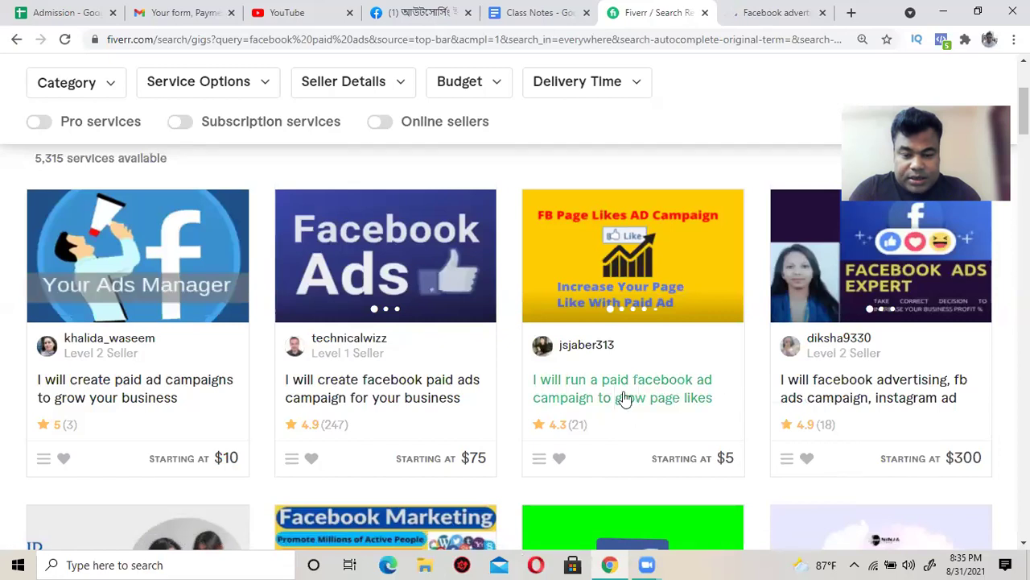
pyautogui.rightClick(624, 391)
pyautogui.click(660, 397)
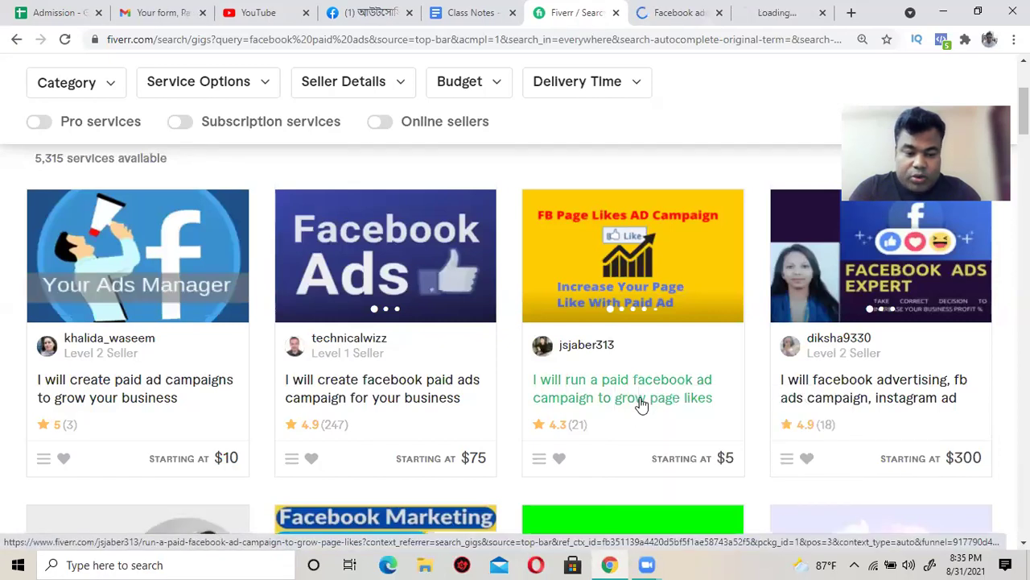
pyautogui.rightClick(380, 386)
pyautogui.click(399, 395)
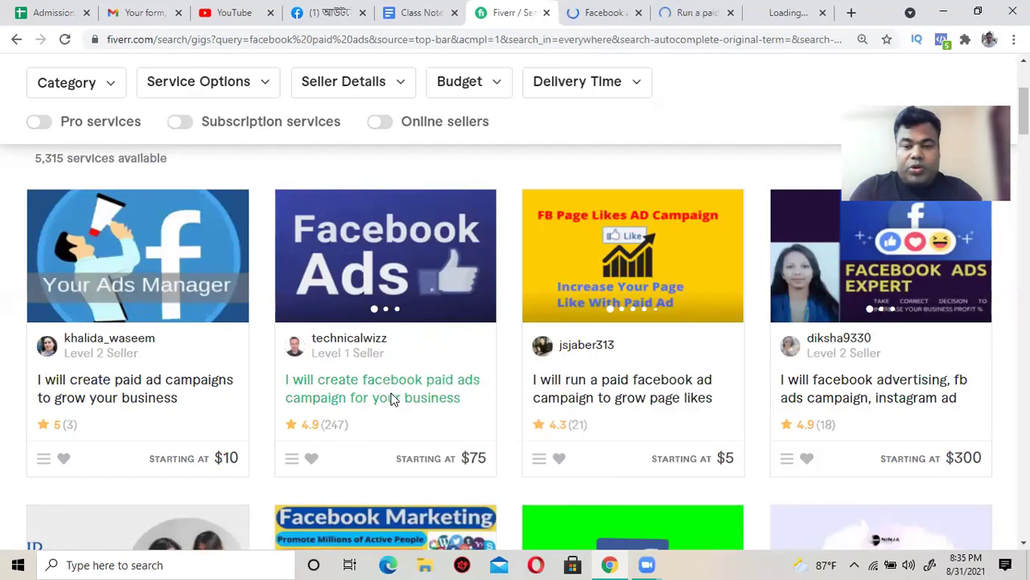
# Step: Check the opened page of the $300 Facebook advertising gig and return to the search results
pyautogui.click(593, 10)
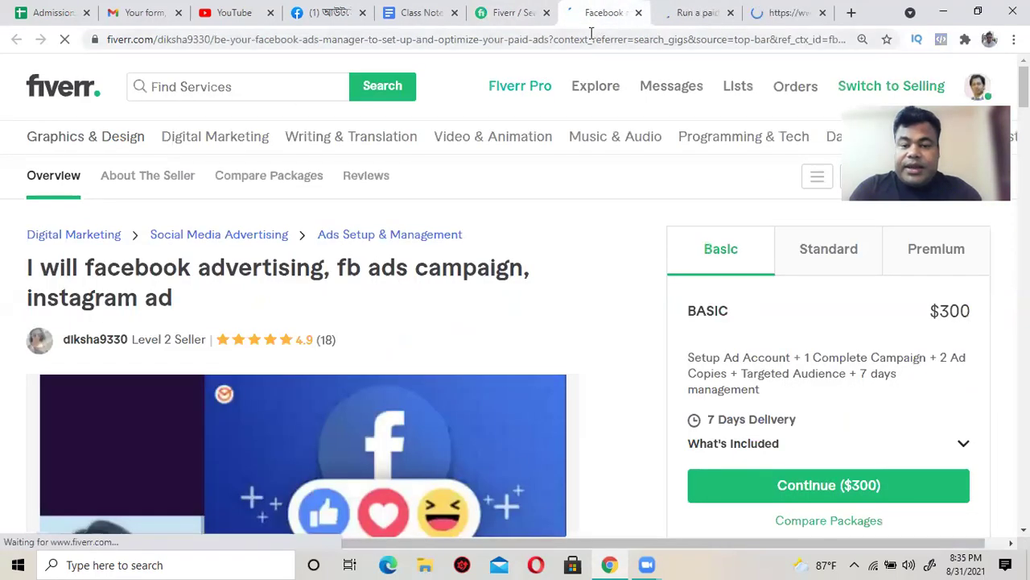
pyautogui.click(591, 38)
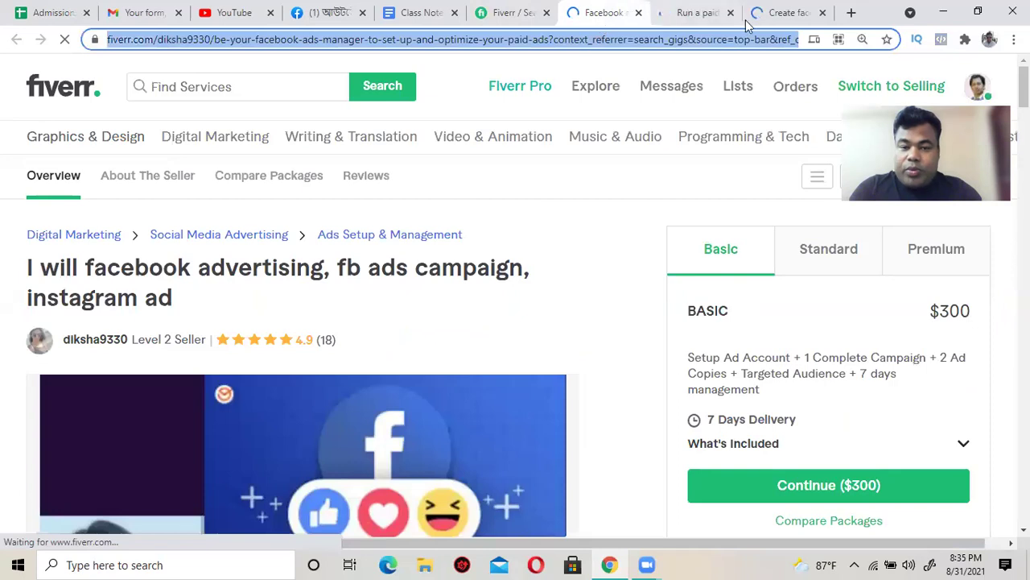
pyautogui.click(506, 14)
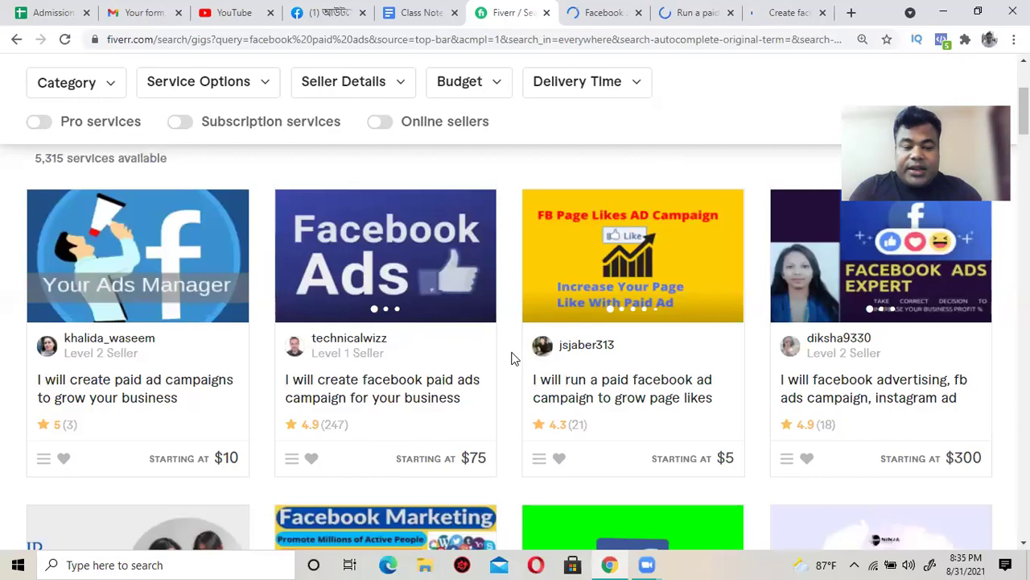
# Step: Review the whole first results page for "facebook paid ads" down to the pagination and browsing history, comparing sellers, badges and starting prices
pyautogui.scroll(3, 512, 358)
pyautogui.scroll(-6, 511, 358)
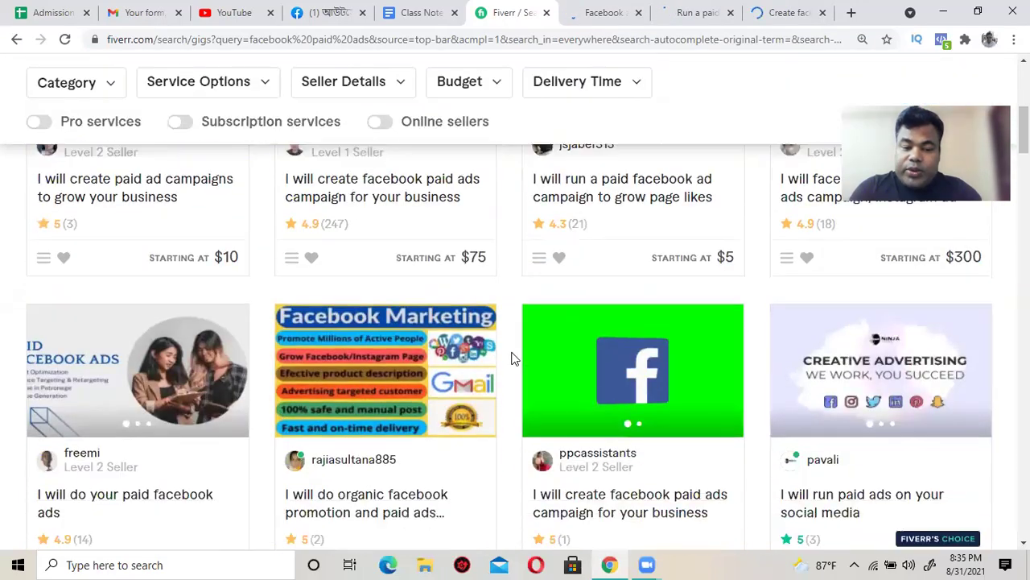
pyautogui.scroll(-12, 509, 359)
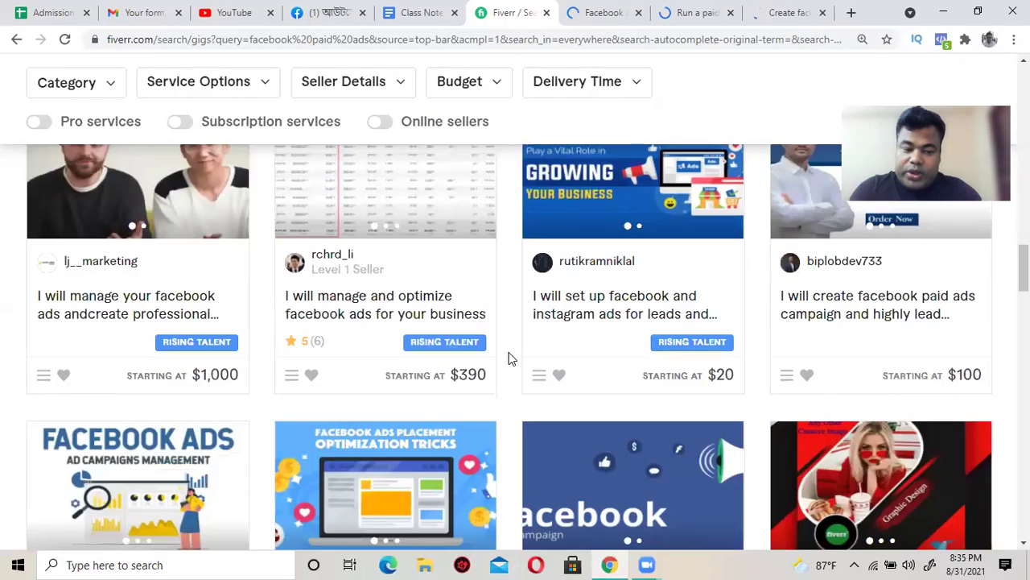
pyautogui.scroll(-4, 509, 358)
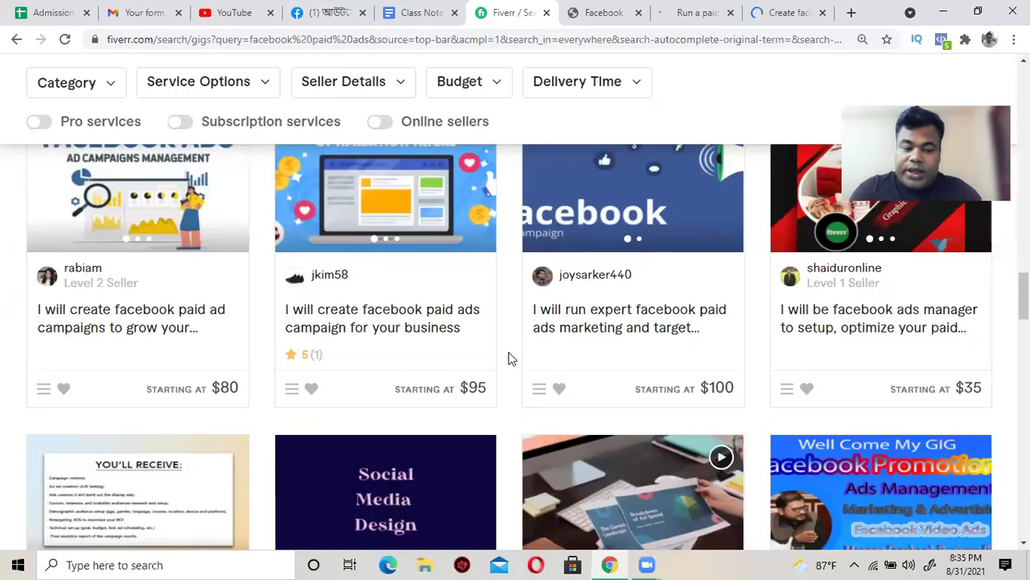
pyautogui.scroll(-3, 509, 358)
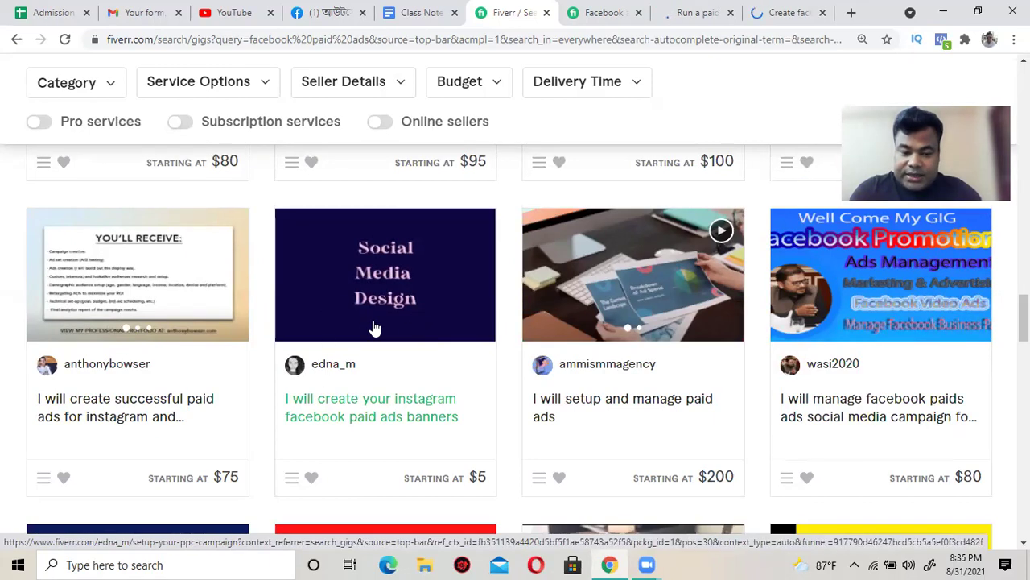
pyautogui.scroll(-4, 374, 327)
pyautogui.scroll(-4, 375, 326)
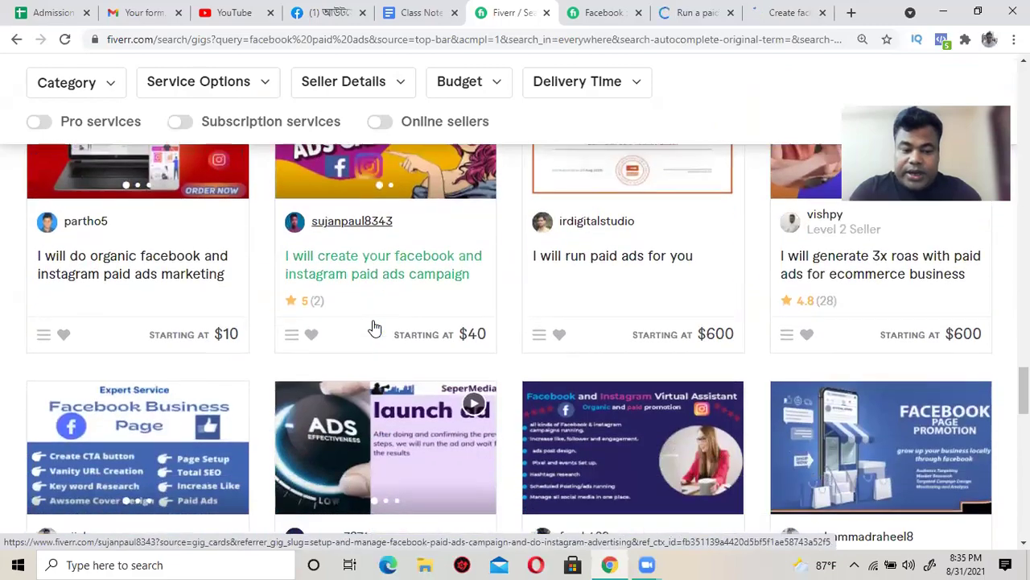
pyautogui.scroll(-5, 375, 326)
pyautogui.scroll(-4, 373, 322)
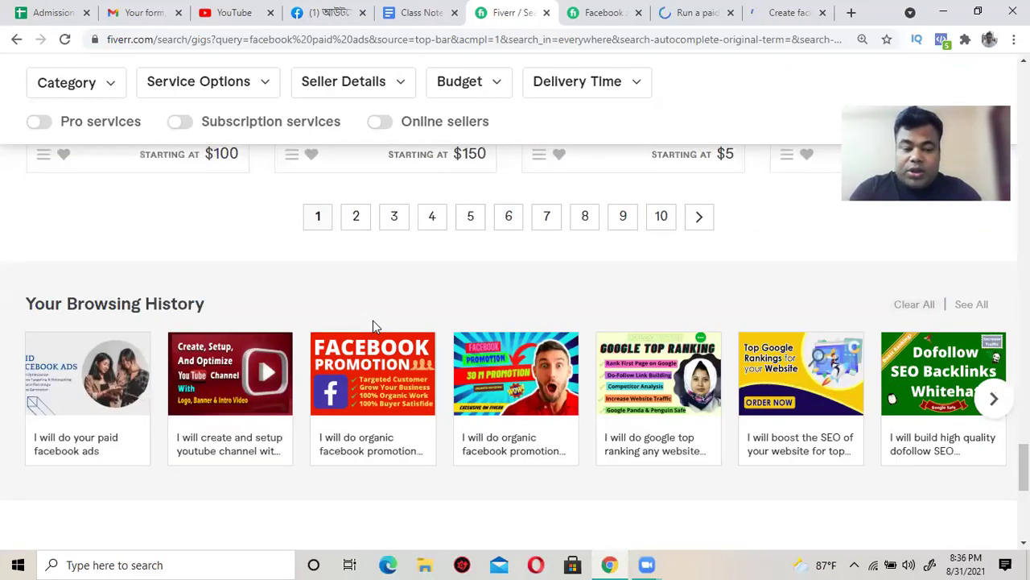
pyautogui.scroll(12, 373, 326)
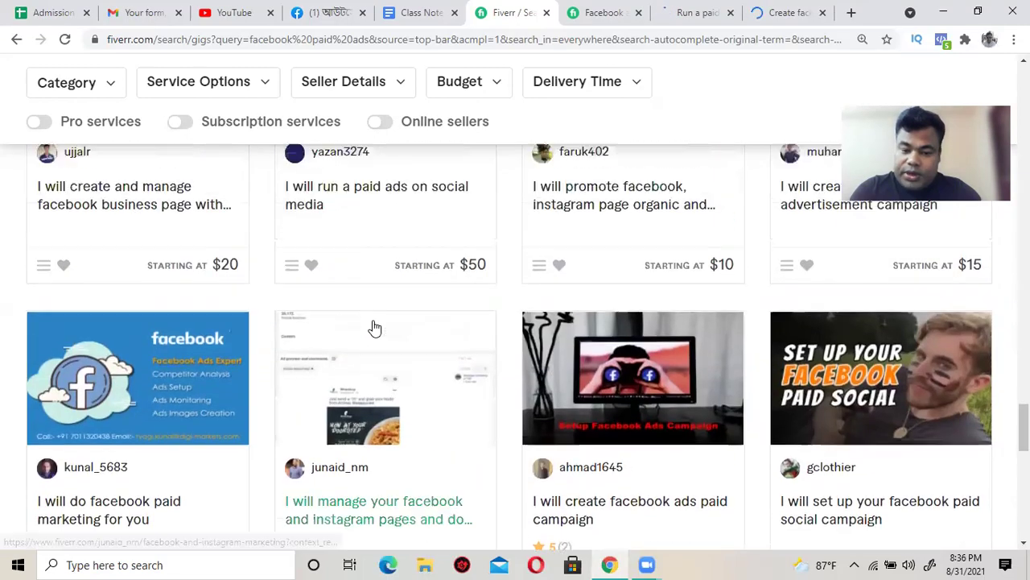
pyautogui.scroll(12, 377, 326)
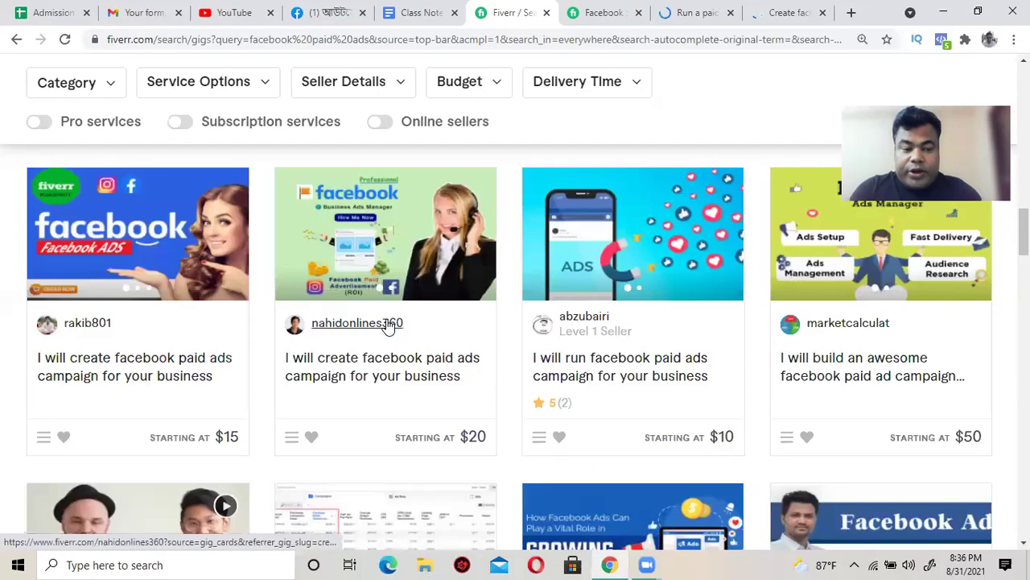
pyautogui.scroll(10, 387, 325)
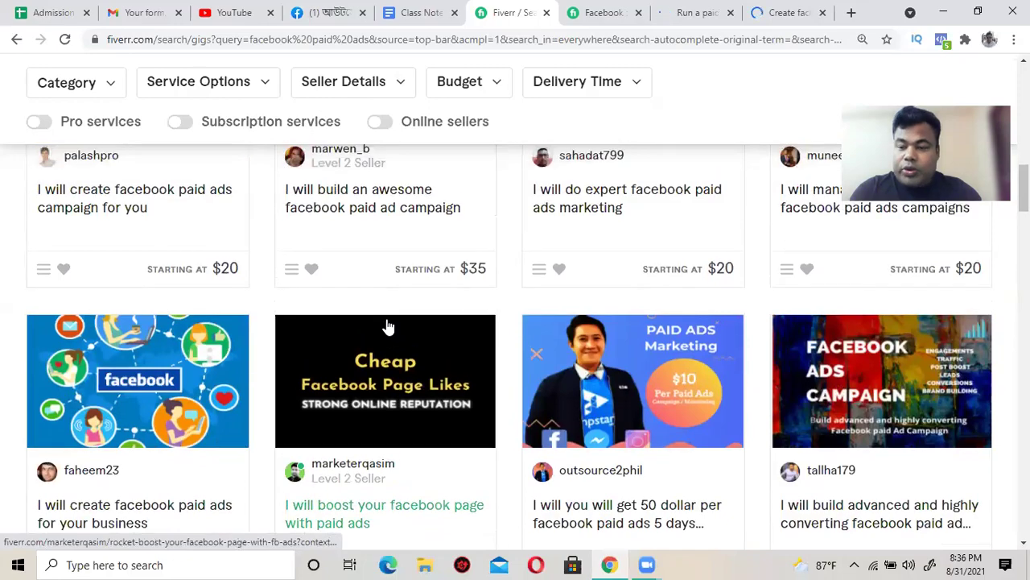
pyautogui.scroll(6, 387, 325)
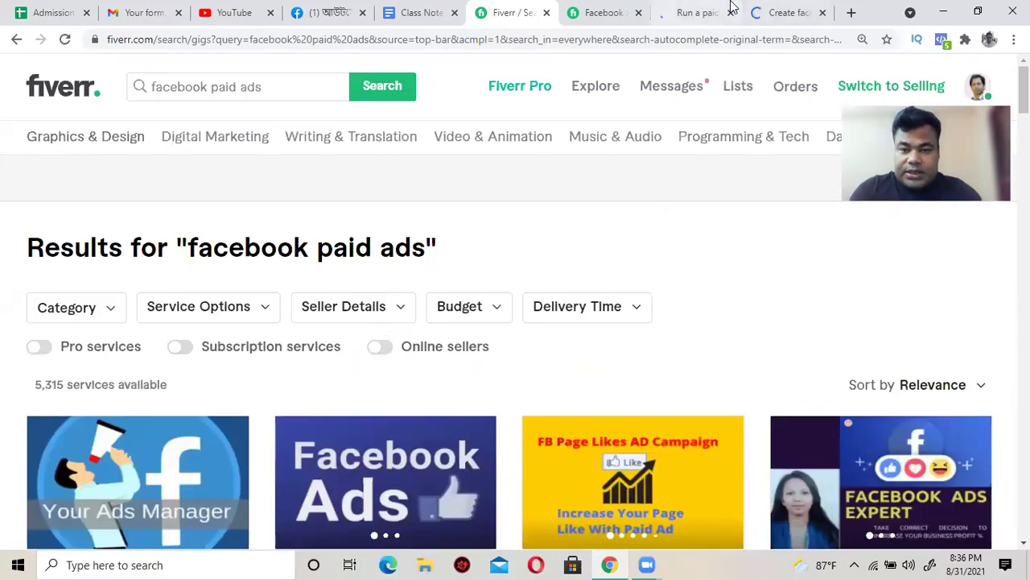
# Step: Compare the headings and basic packages of the page likes gig and the Facebook advertising gig, ending on the Facebook advertising gig
pyautogui.click(690, 8)
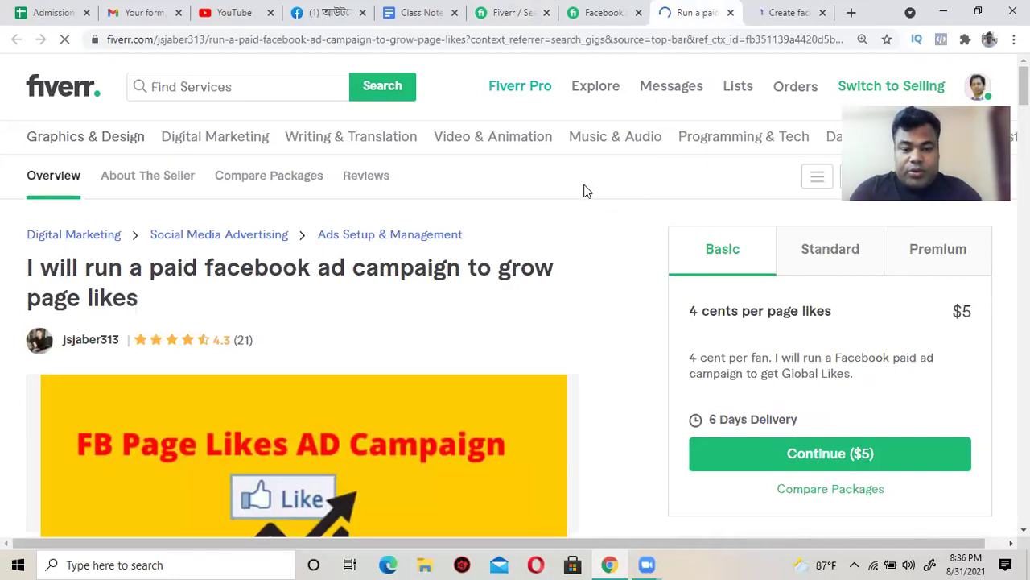
pyautogui.click(594, 12)
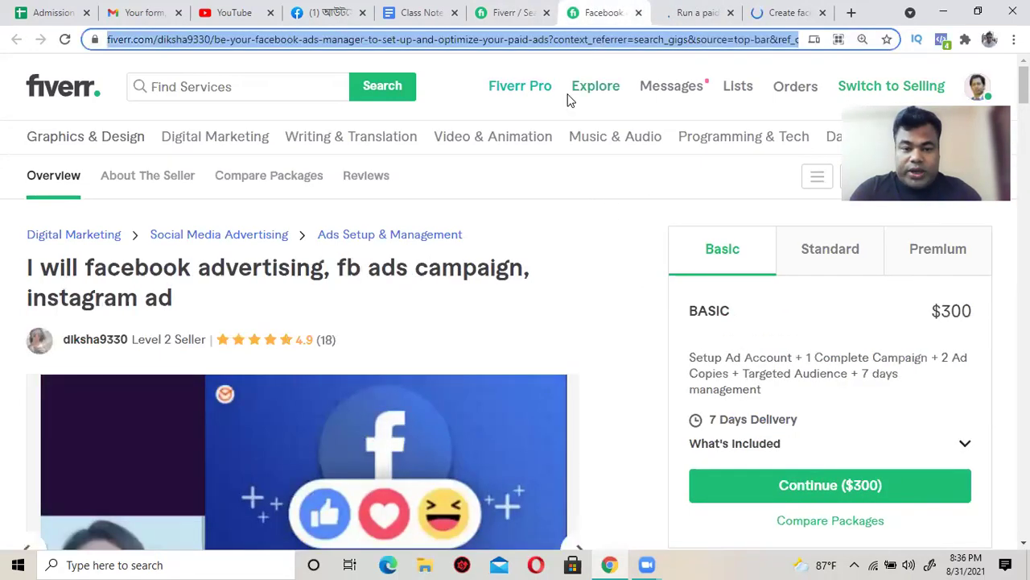
pyautogui.click(683, 12)
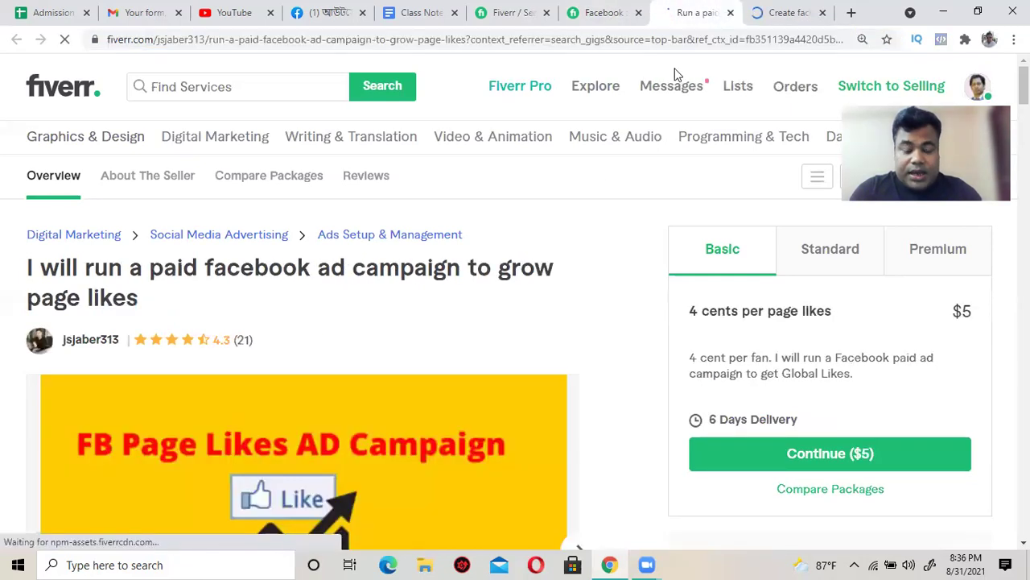
pyautogui.click(523, 7)
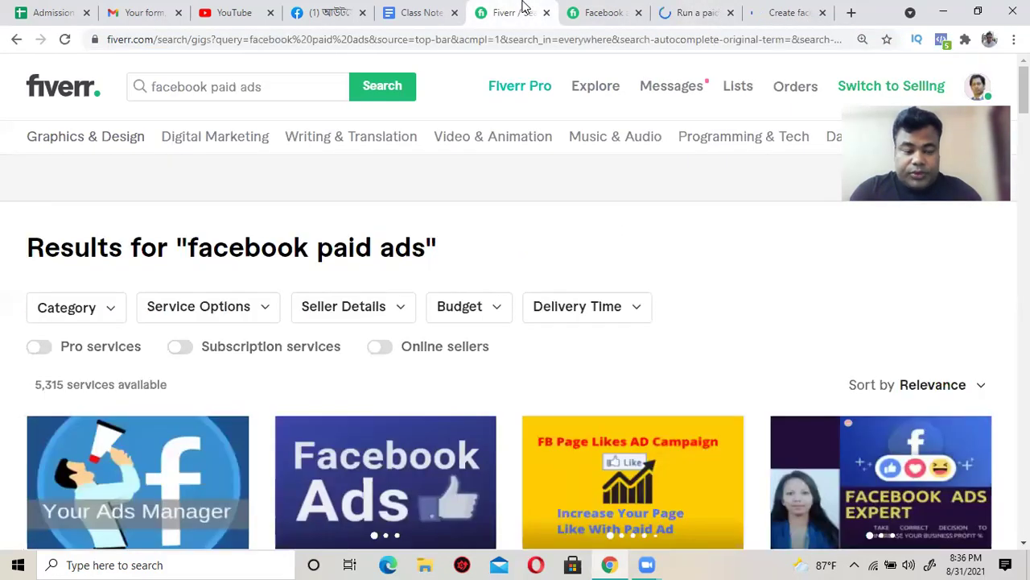
pyautogui.click(600, 10)
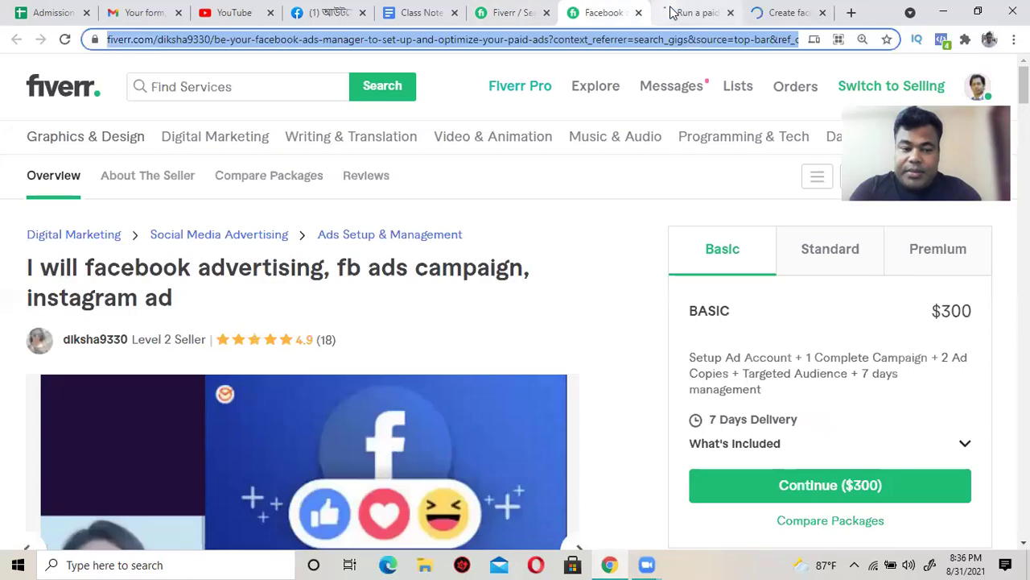
pyautogui.click(676, 12)
pyautogui.click(602, 11)
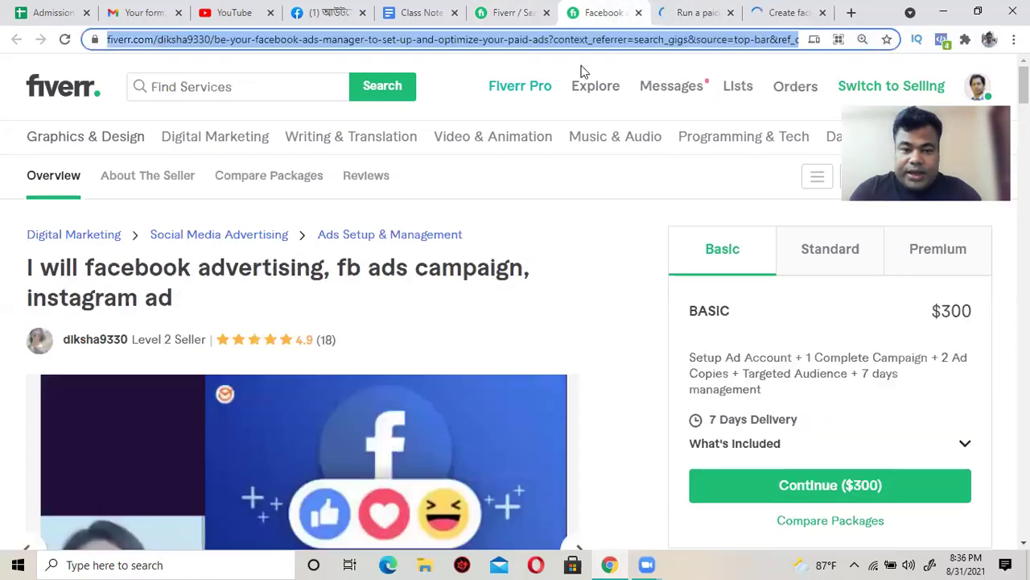
pyautogui.click(569, 213)
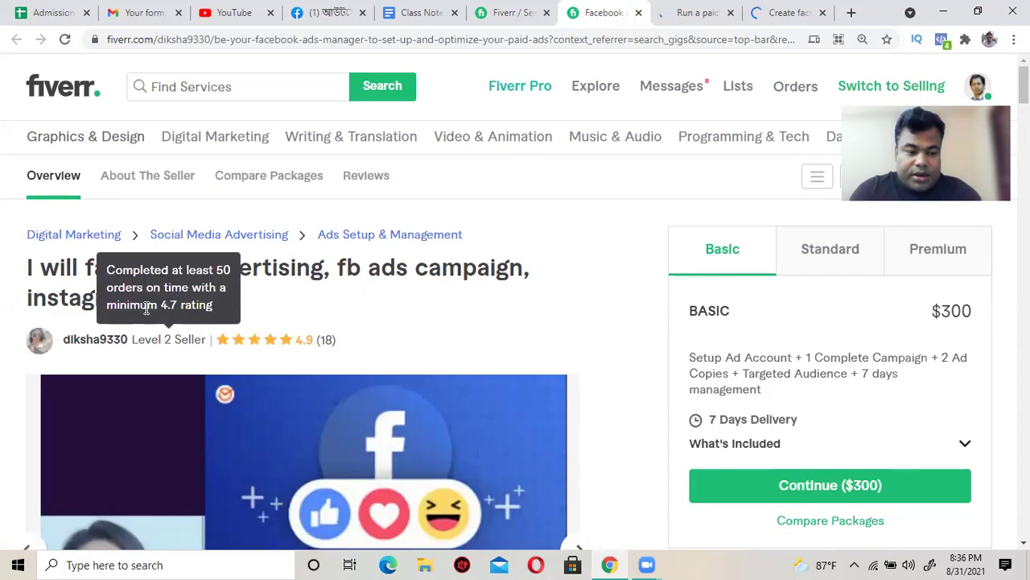
# Step: Examine the Facebook advertising gig's title wording, seller level, cover image and the beginning of its About This Gig description
pyautogui.scroll(-2, 288, 274)
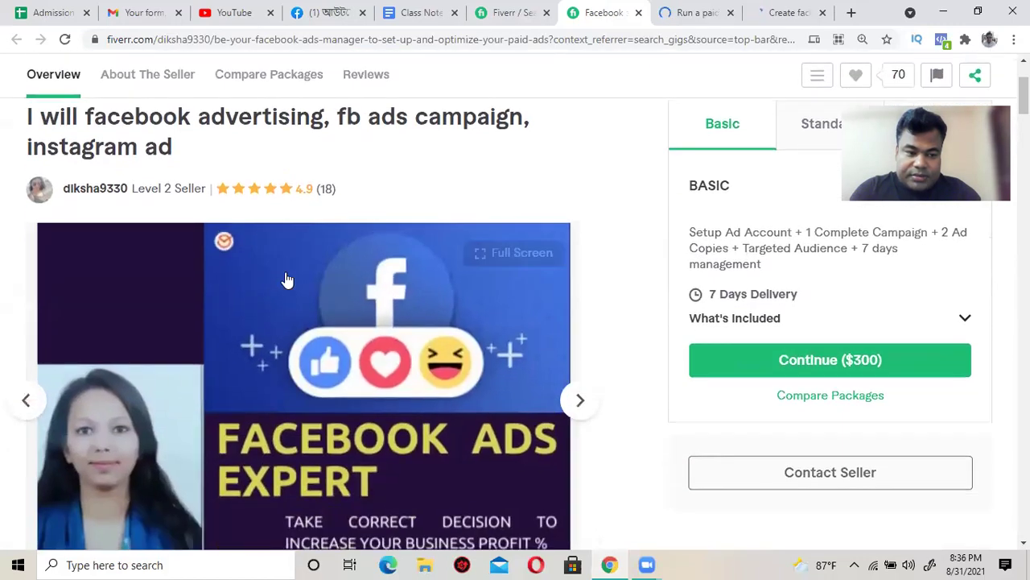
pyautogui.scroll(1, 239, 214)
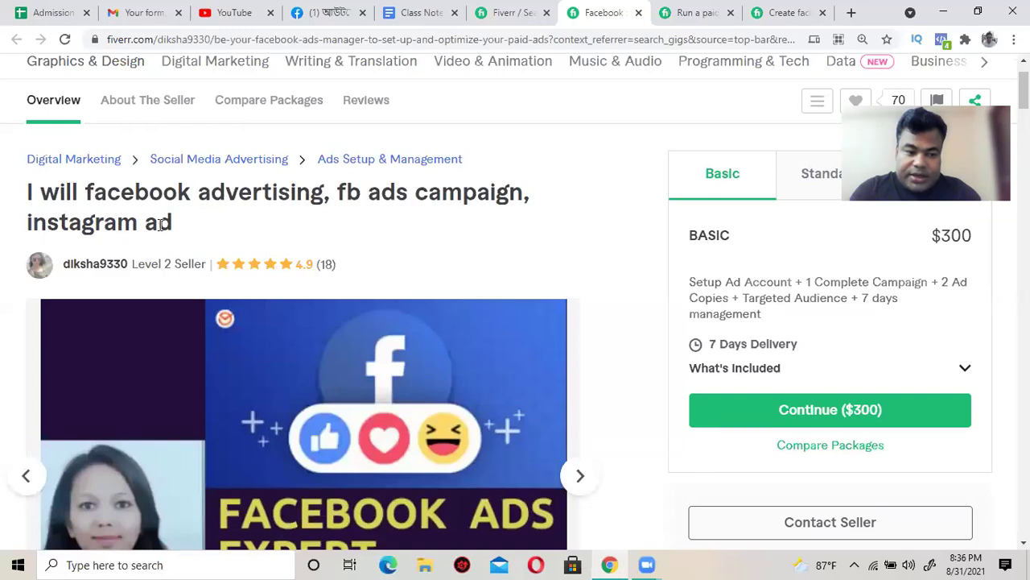
pyautogui.moveTo(96, 193); pyautogui.dragTo(179, 222)
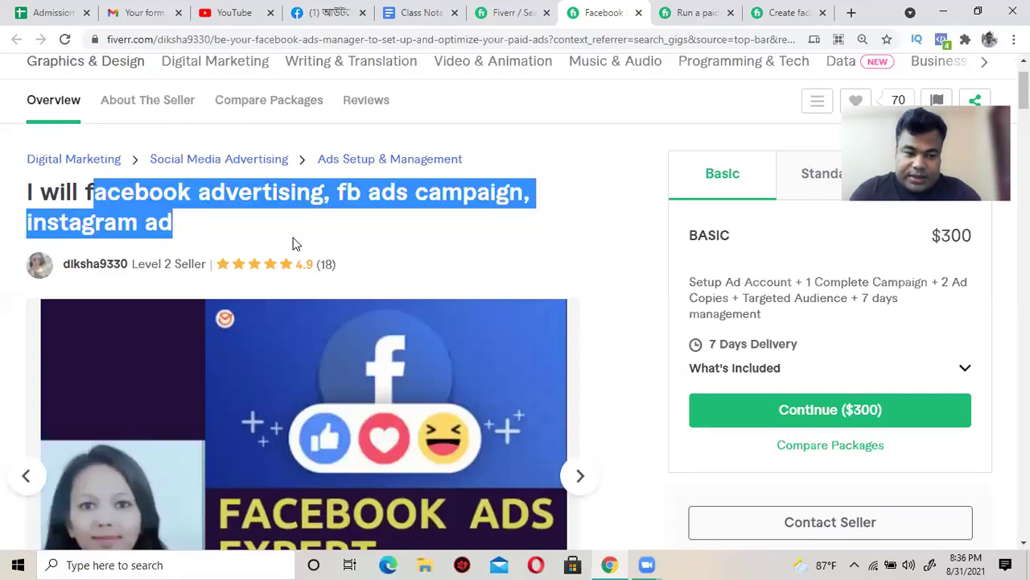
pyautogui.click(374, 241)
pyautogui.scroll(-5, 374, 242)
pyautogui.scroll(3, 375, 246)
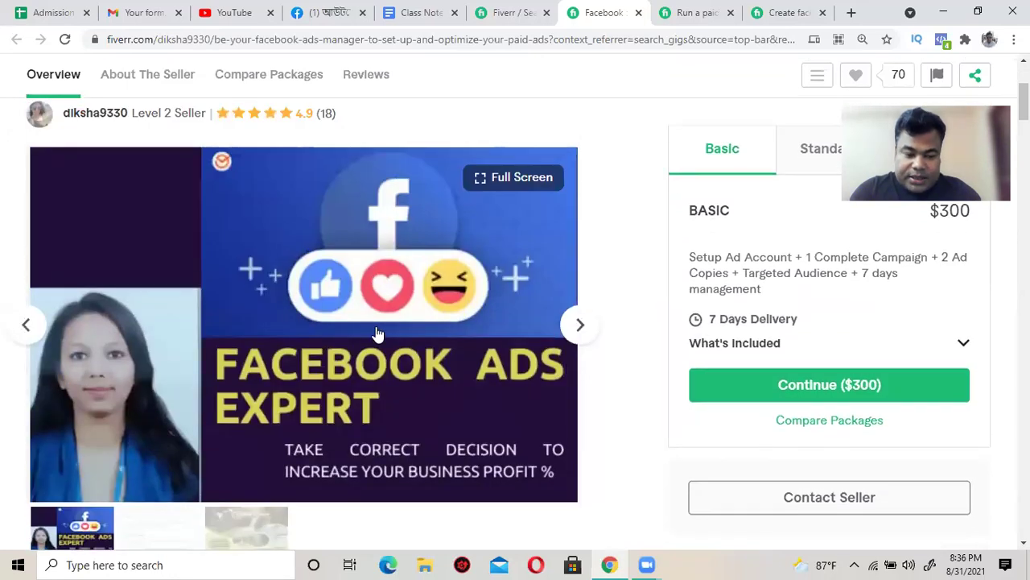
pyautogui.scroll(-5, 377, 332)
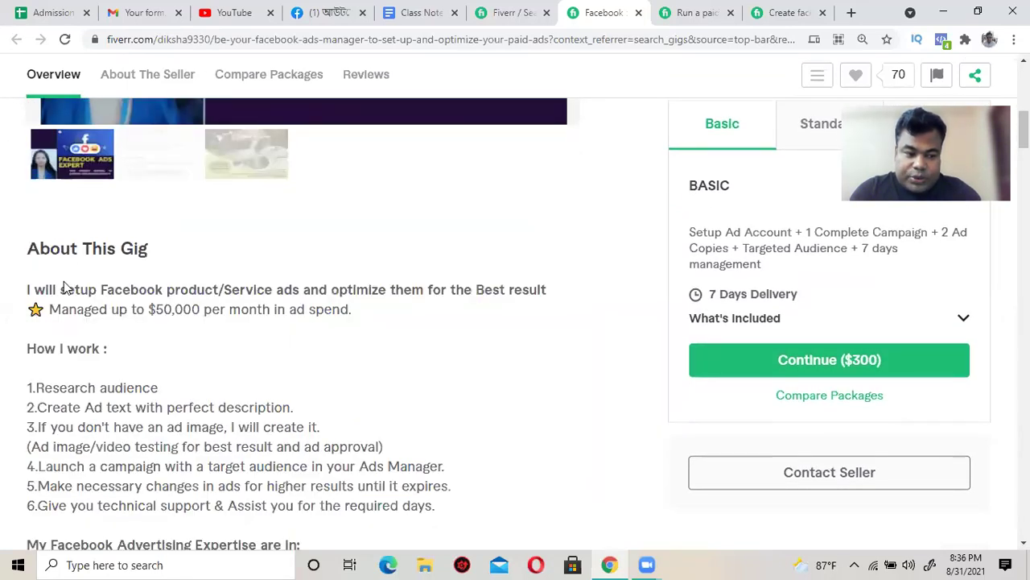
# Step: Read the Facebook advertising gig's About This Gig description, from the work process and expertise list down to About The Seller
pyautogui.moveTo(64, 290); pyautogui.dragTo(295, 507)
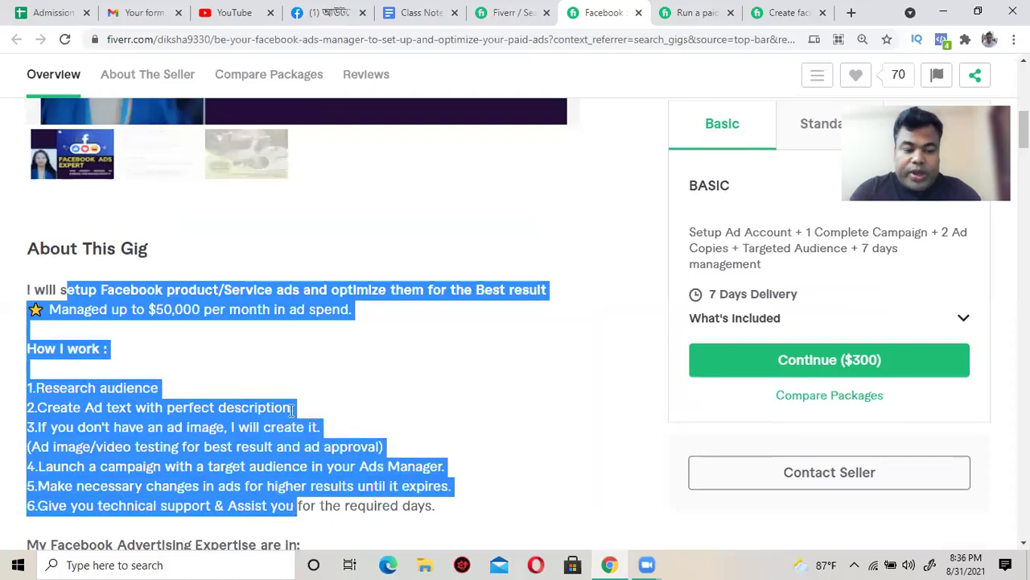
pyautogui.scroll(-4, 292, 410)
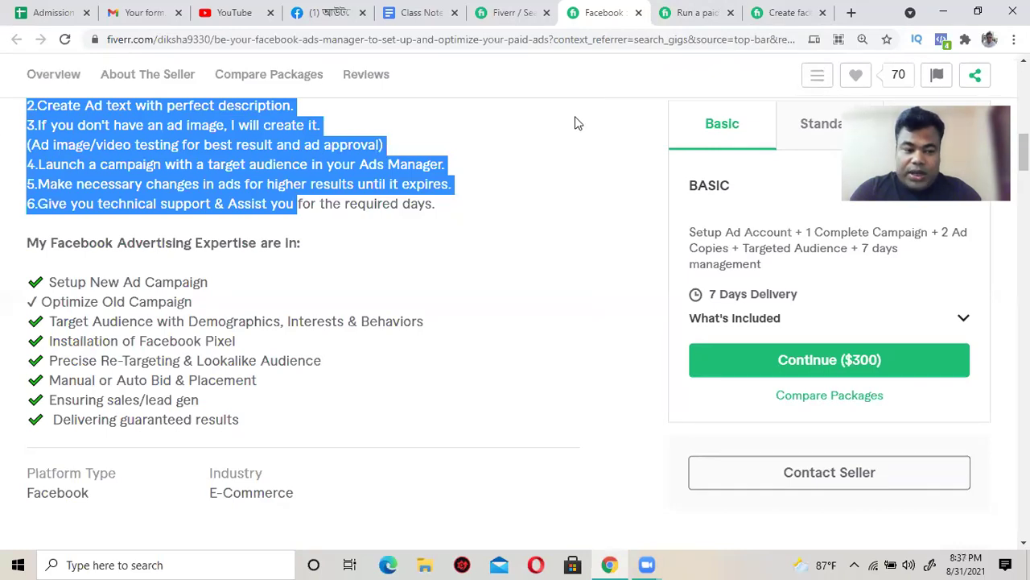
pyautogui.click(173, 187)
pyautogui.scroll(4, 175, 189)
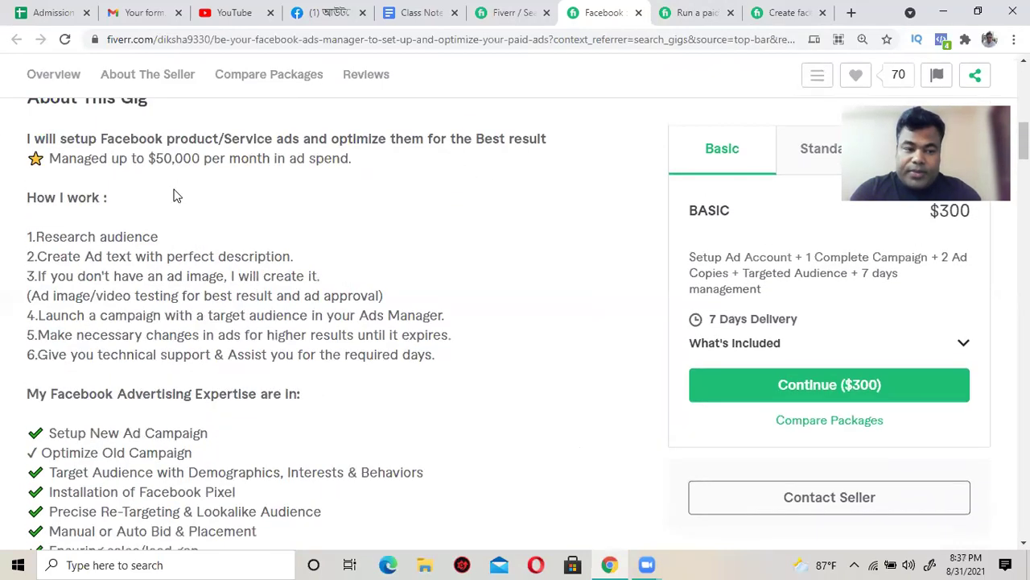
pyautogui.scroll(-1, 131, 281)
pyautogui.scroll(-15, 132, 278)
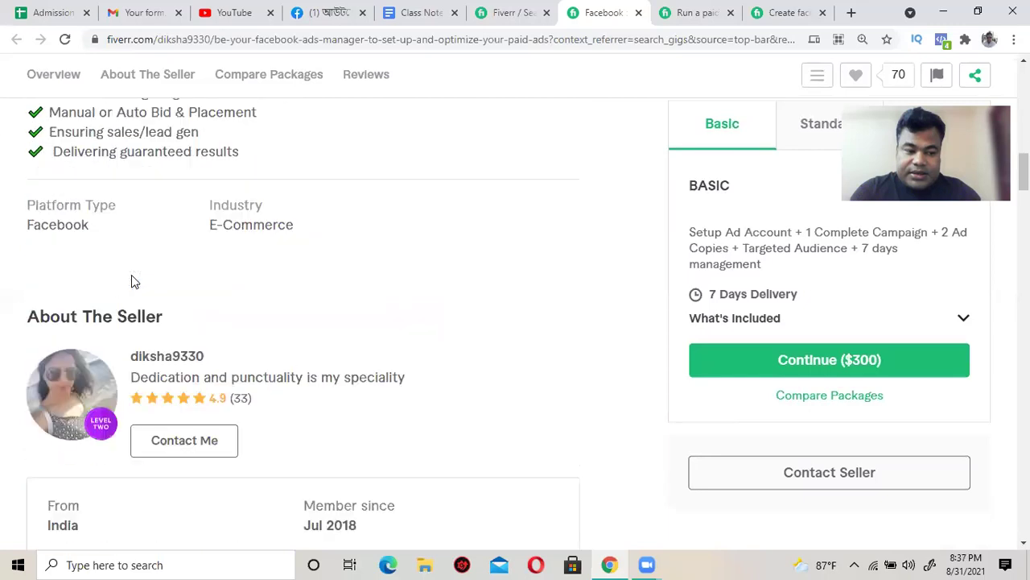
# Step: Glance at the $75 paid ads campaign gig, then review the Facebook advertising gig from its package comparison back up to its title
pyautogui.click(688, 13)
pyautogui.click(793, 14)
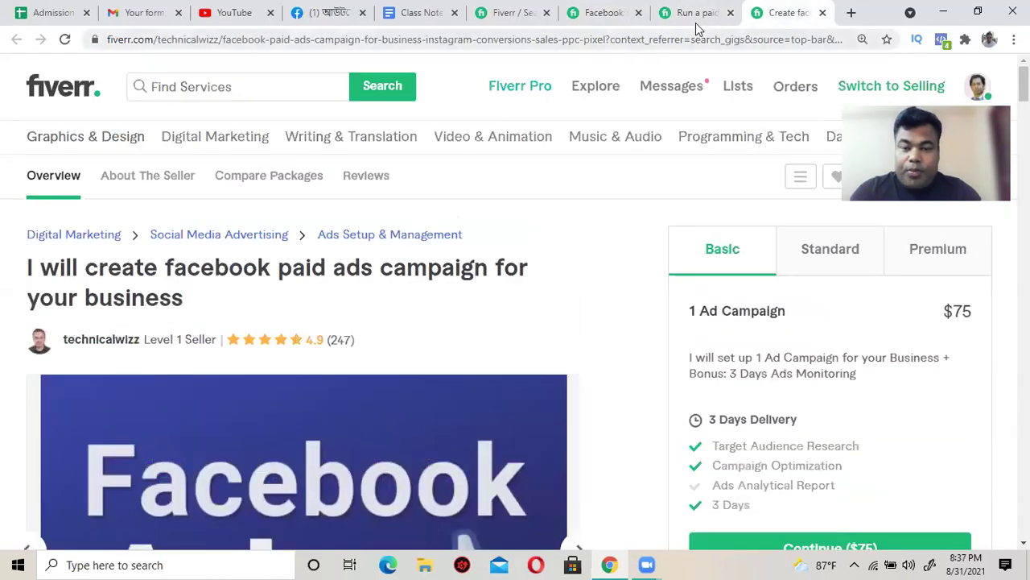
pyautogui.click(603, 14)
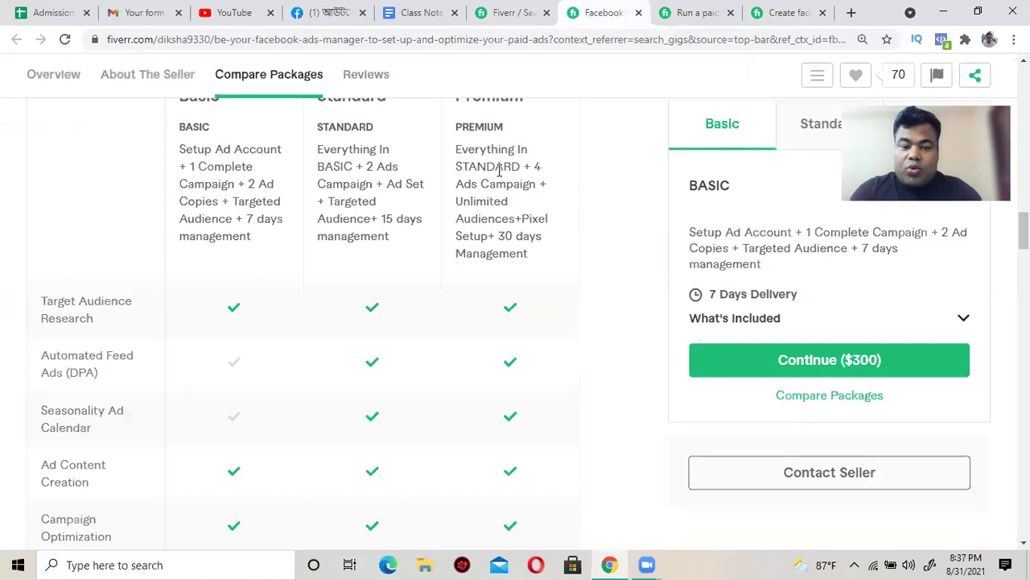
pyautogui.scroll(5, 519, 193)
pyautogui.scroll(10, 520, 194)
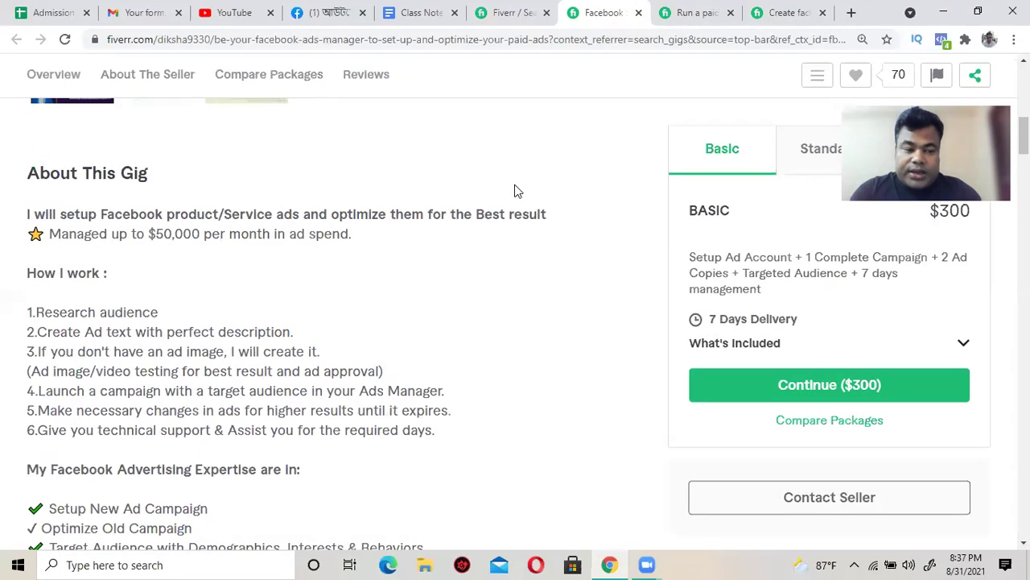
pyautogui.scroll(4, 418, 231)
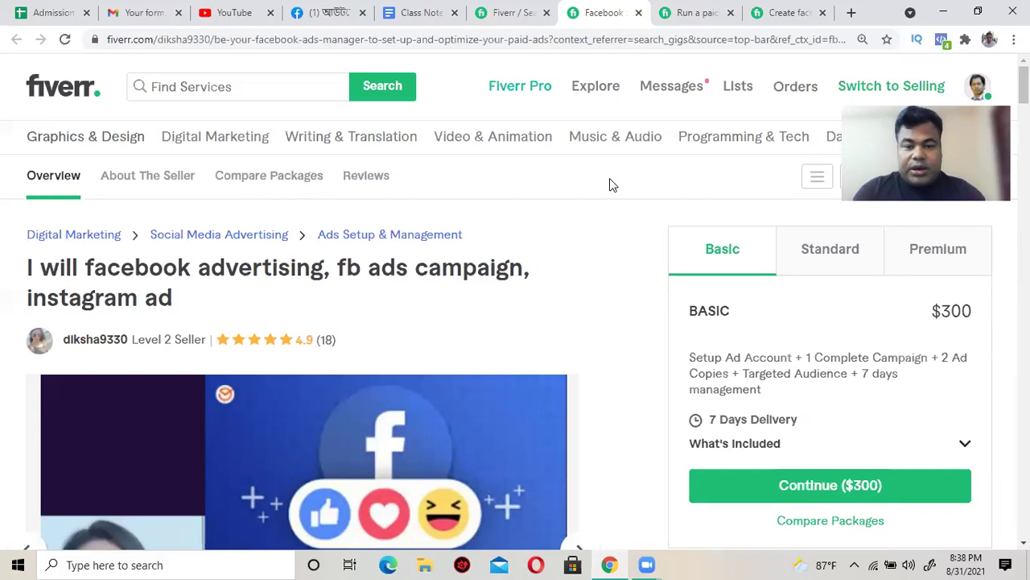
# Step: Check the gig topic in the Class Notes document against the "facebook paid ads" search results
pyautogui.click(503, 13)
pyautogui.click(418, 13)
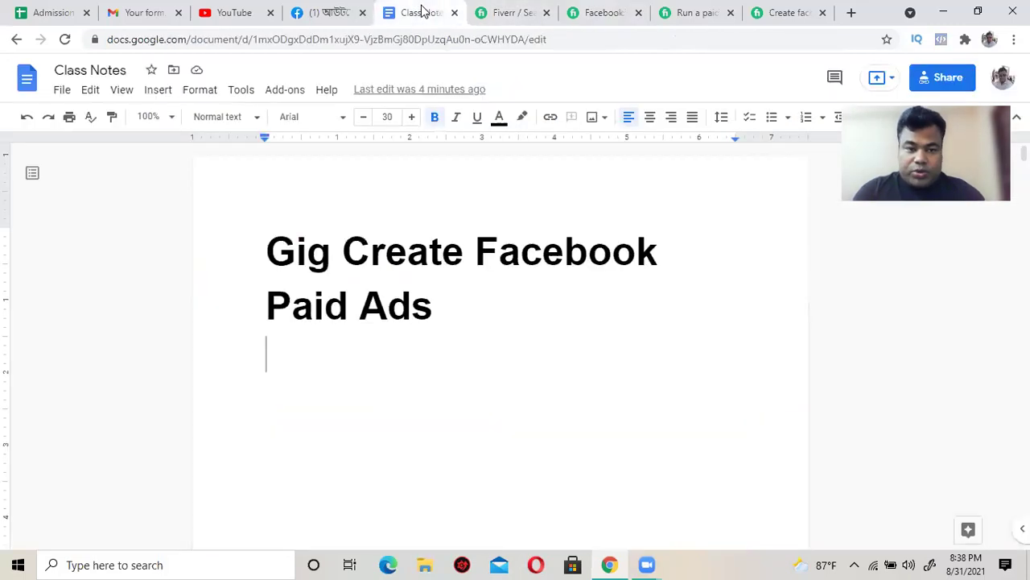
pyautogui.click(493, 14)
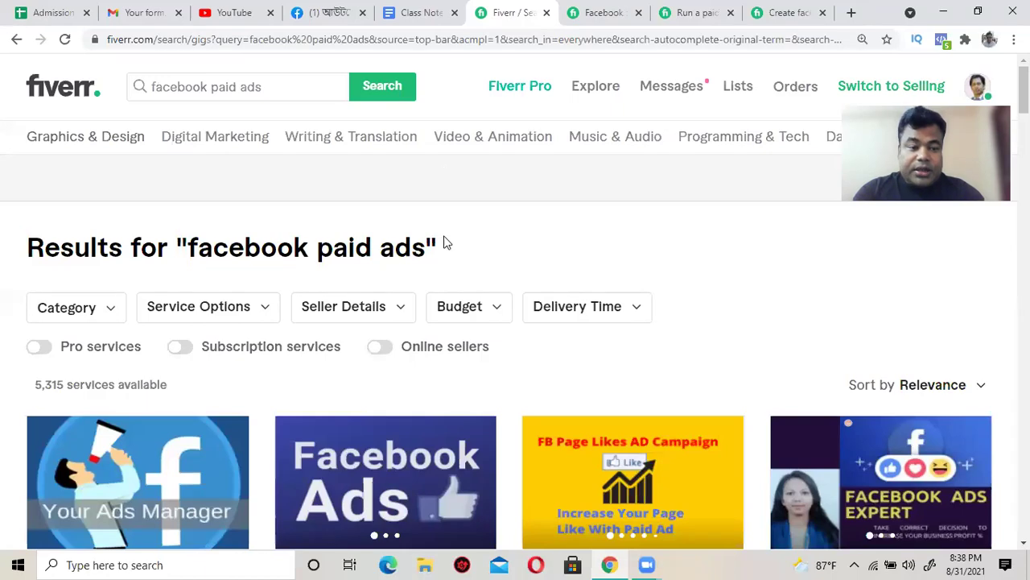
pyautogui.scroll(-5, 455, 230)
pyautogui.scroll(5, 456, 226)
pyautogui.click(411, 12)
pyautogui.click(523, 10)
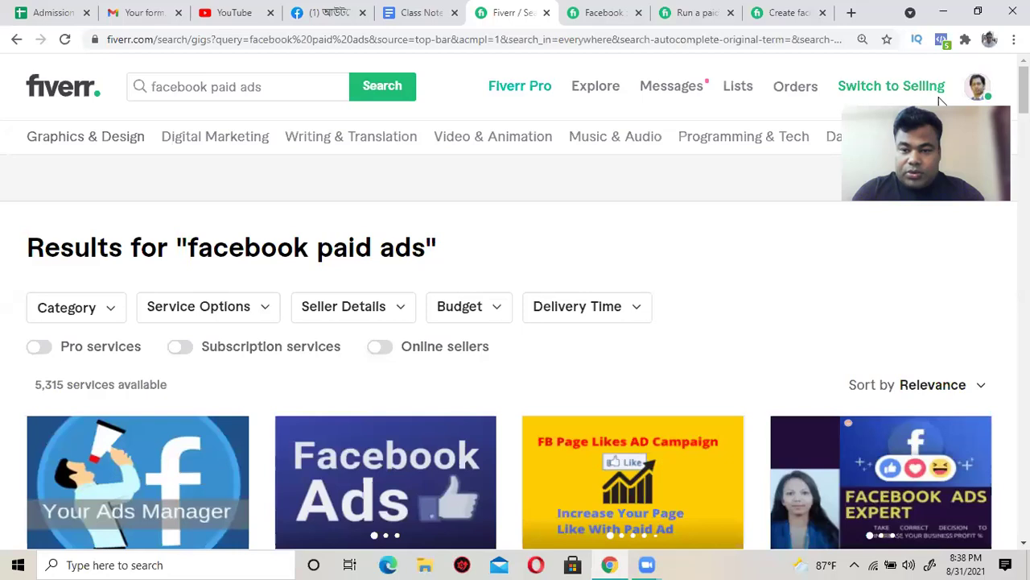
# Step: Open the account's own Fiverr profile and start creating a new gig from it
pyautogui.doubleClick(876, 23)
pyautogui.click(818, 95)
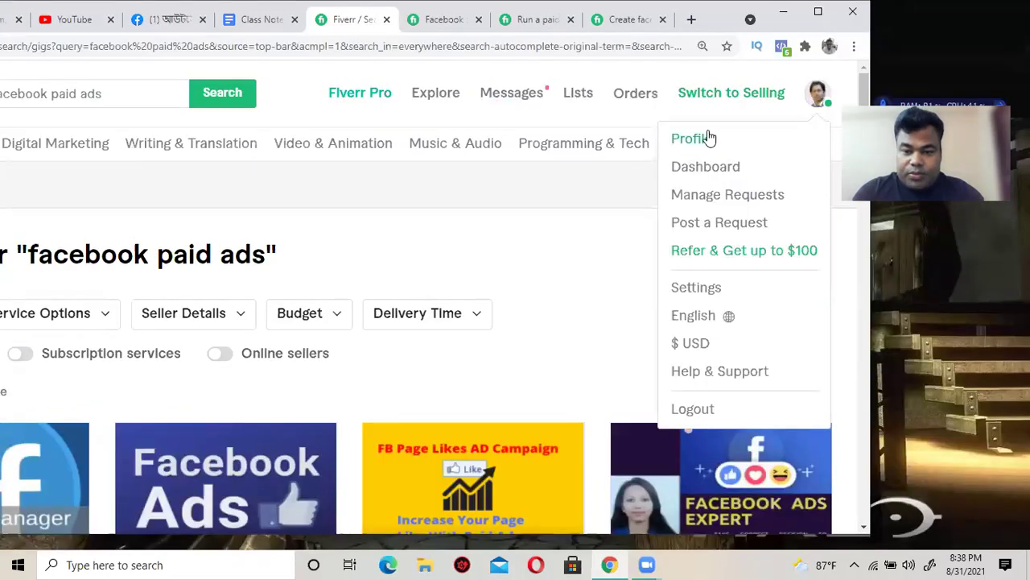
pyautogui.click(708, 139)
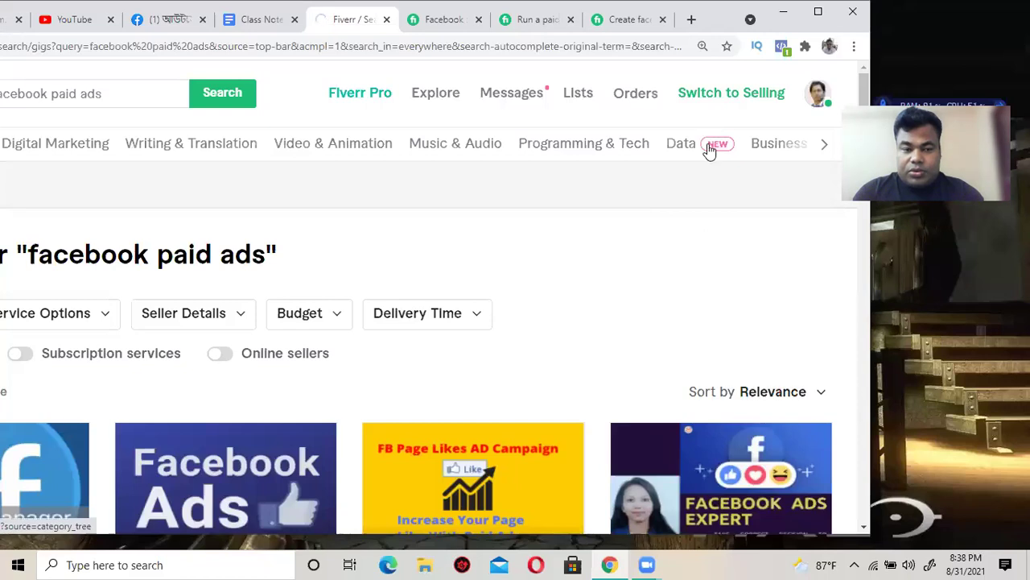
pyautogui.click(823, 13)
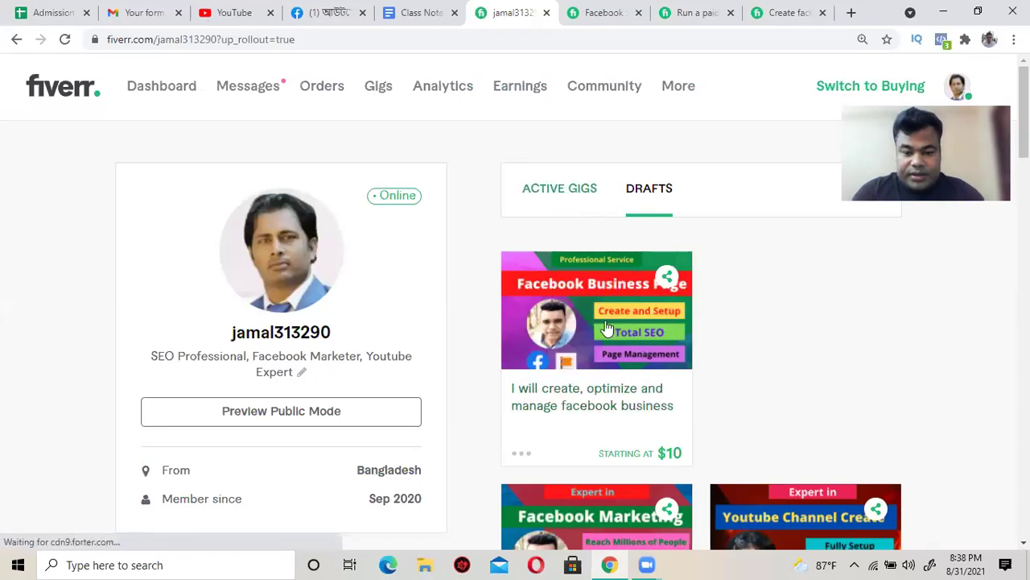
pyautogui.scroll(-9, 608, 329)
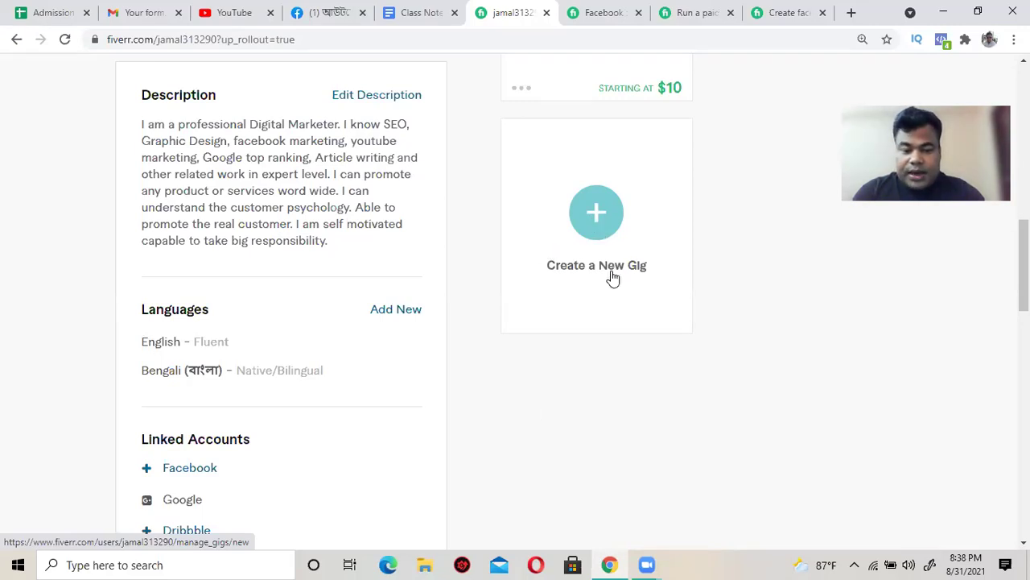
pyautogui.click(600, 213)
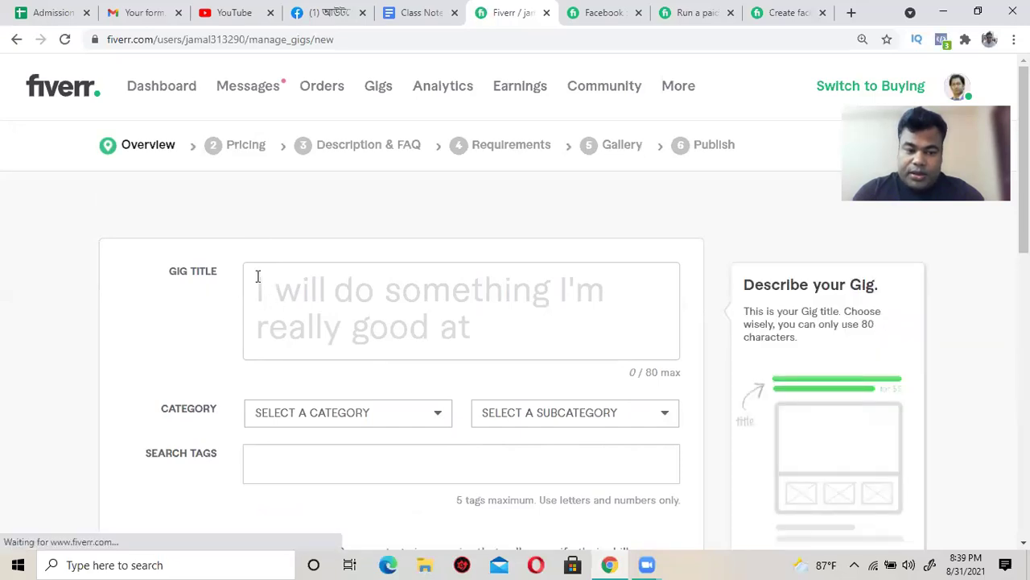
# Step: Look over the new gig's Overview form, including its title, category and search tag fields
pyautogui.scroll(-2, 296, 381)
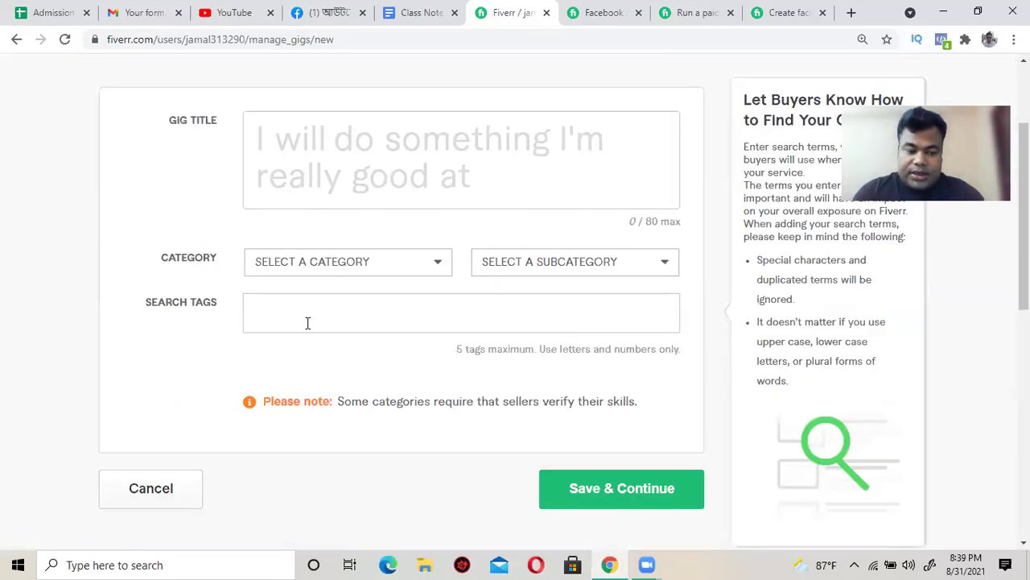
pyautogui.scroll(2, 306, 323)
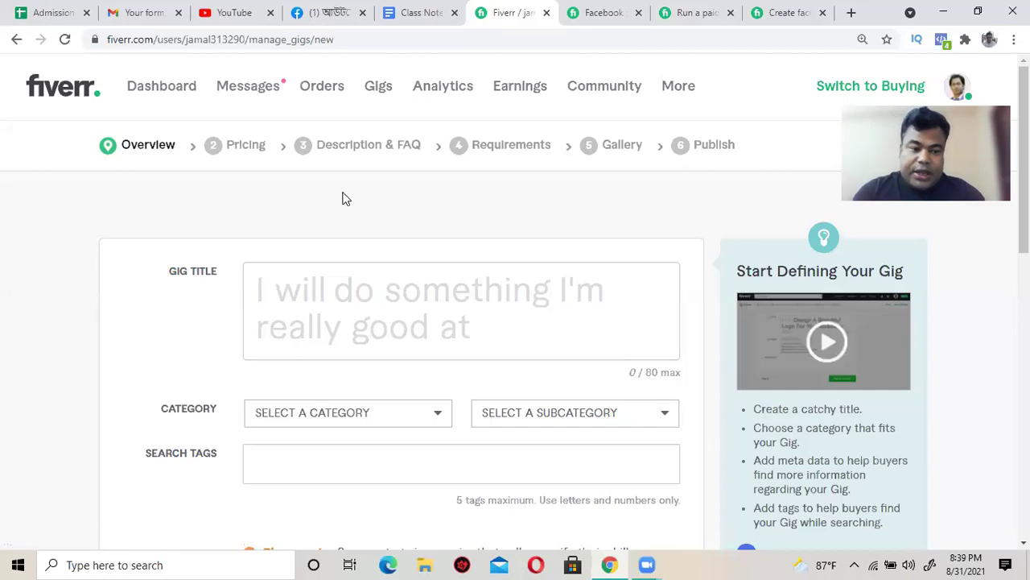
pyautogui.scroll(-2, 340, 199)
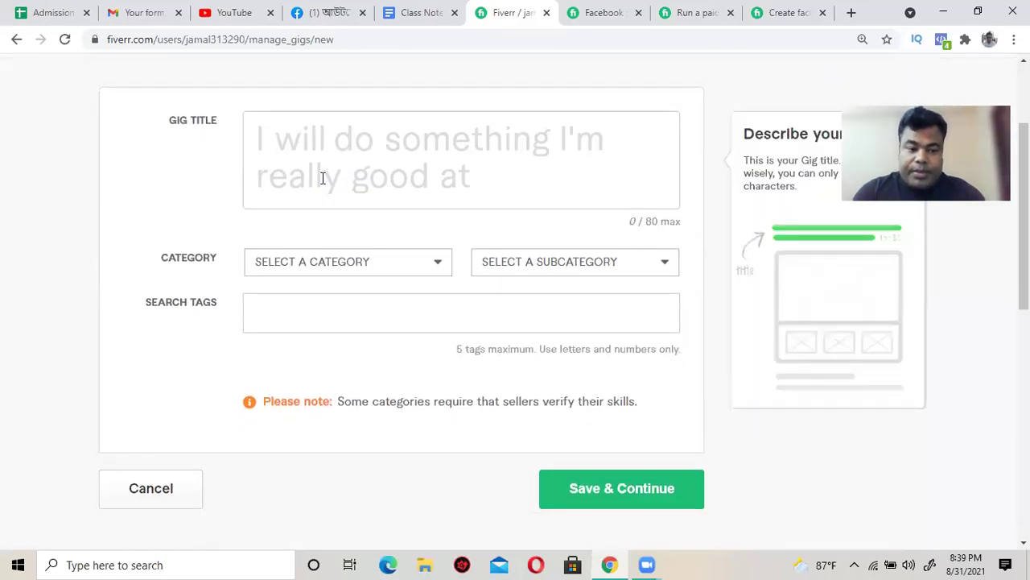
pyautogui.scroll(1, 322, 178)
pyautogui.moveTo(161, 200)
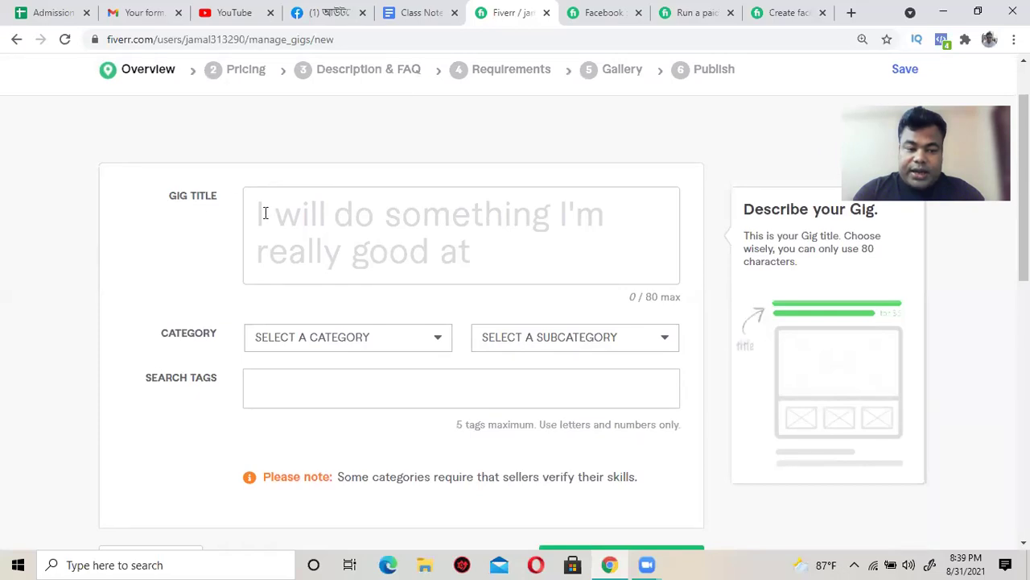
# Step: Recheck the title wording of the $300 Facebook advertising gig and return to the new gig's title field
pyautogui.click(600, 12)
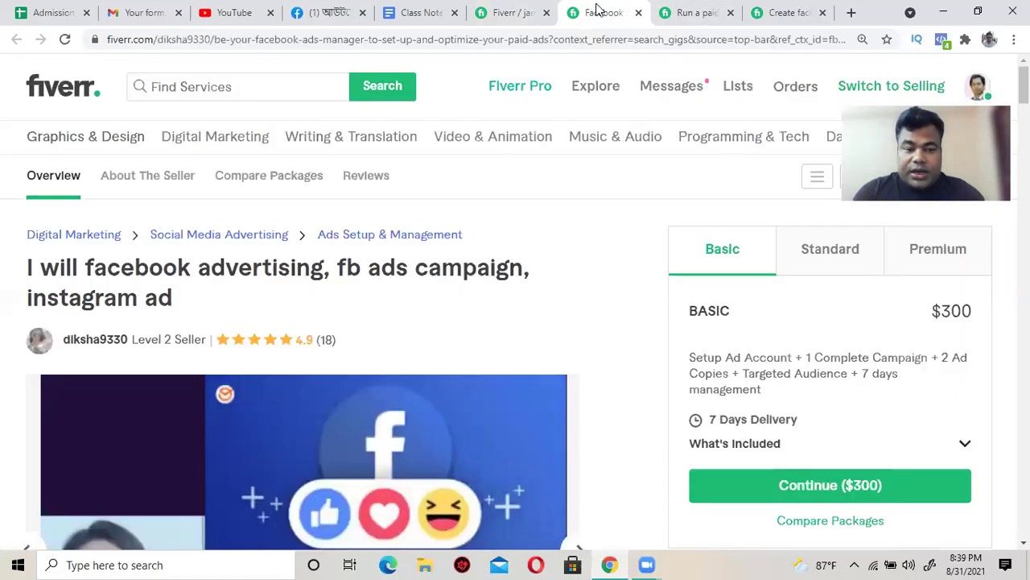
pyautogui.moveTo(60, 268); pyautogui.dragTo(185, 298)
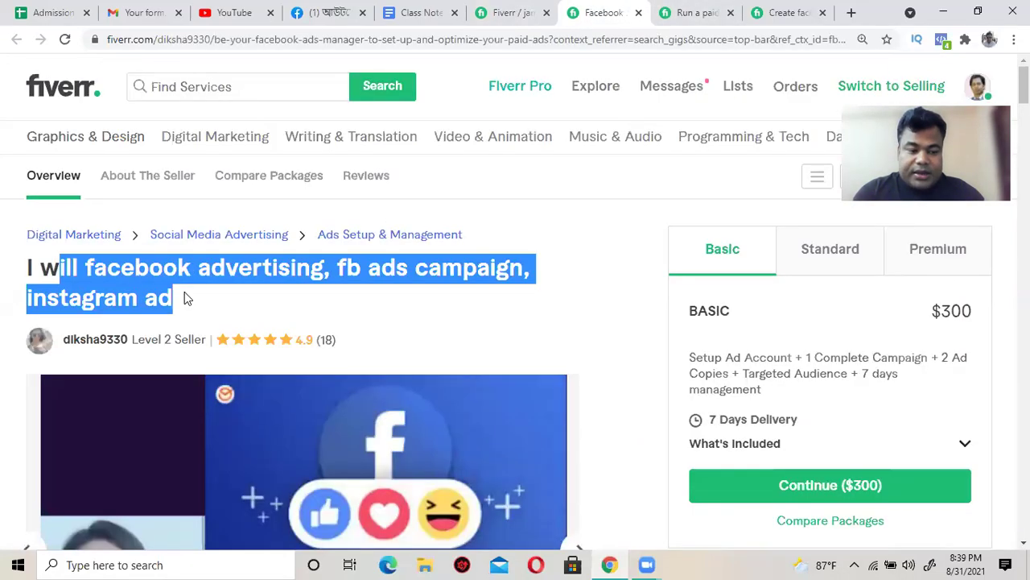
pyautogui.click(206, 294)
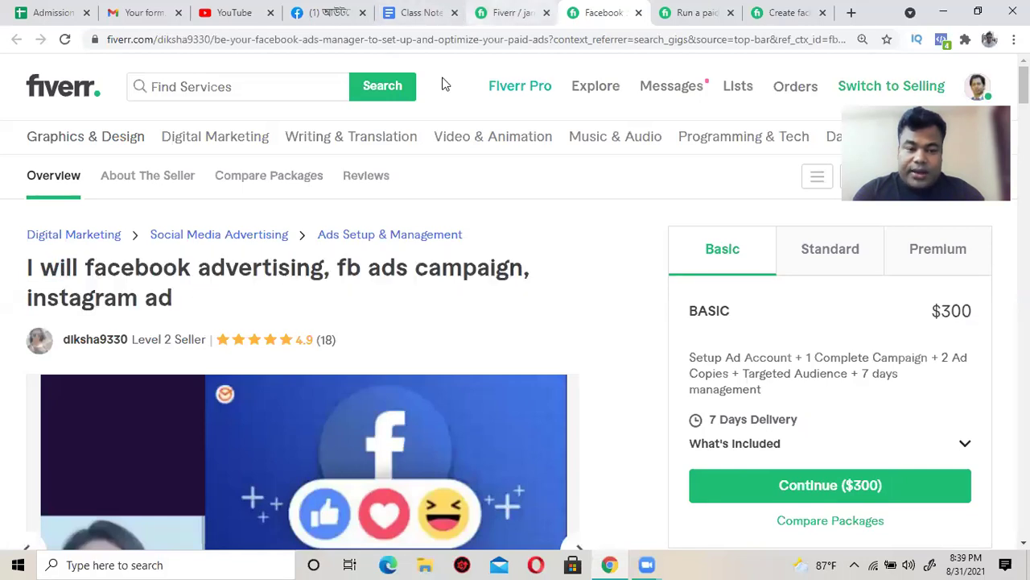
pyautogui.click(491, 11)
pyautogui.click(361, 217)
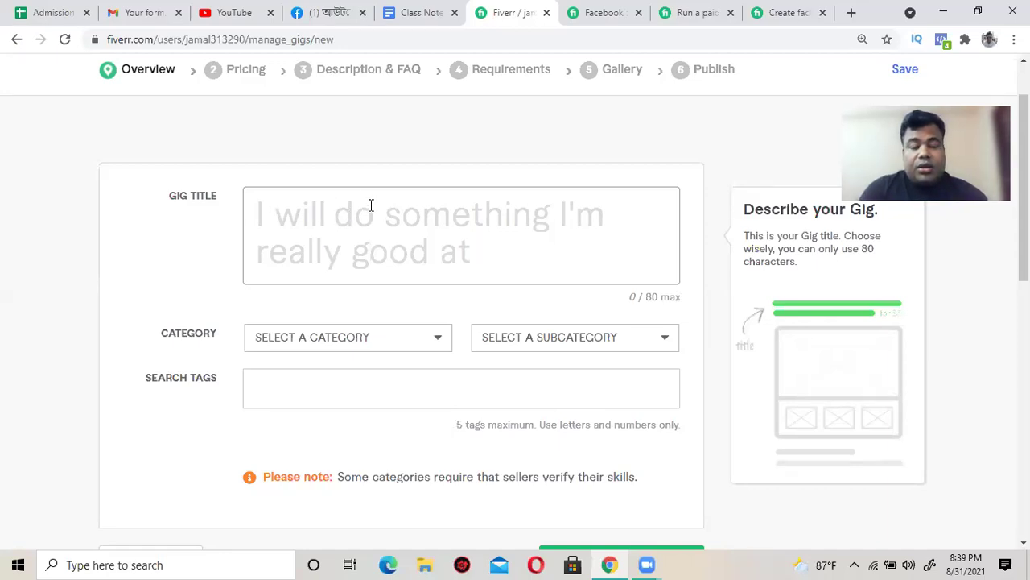
pyautogui.write('c')
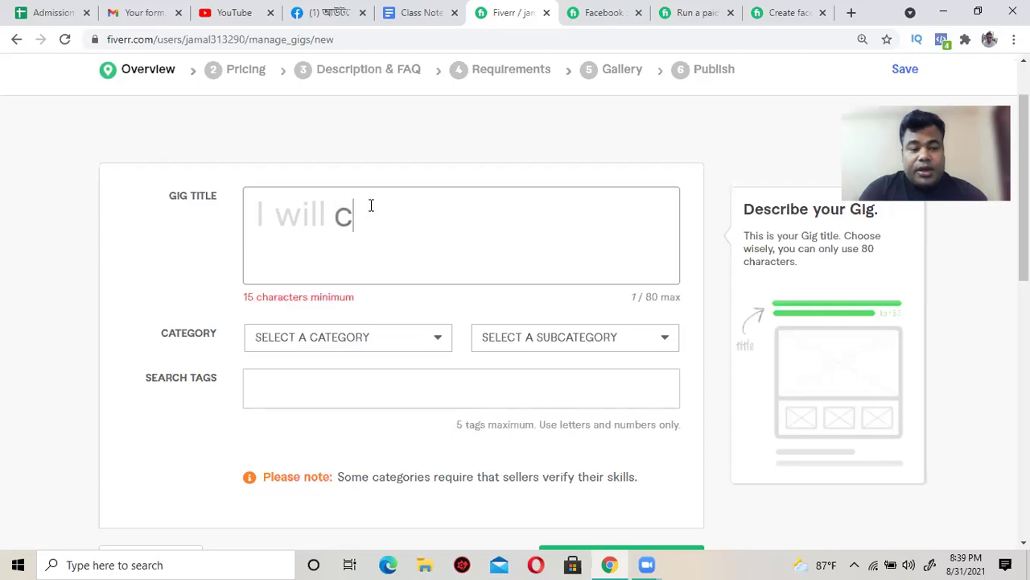
pyautogui.write('reate ')
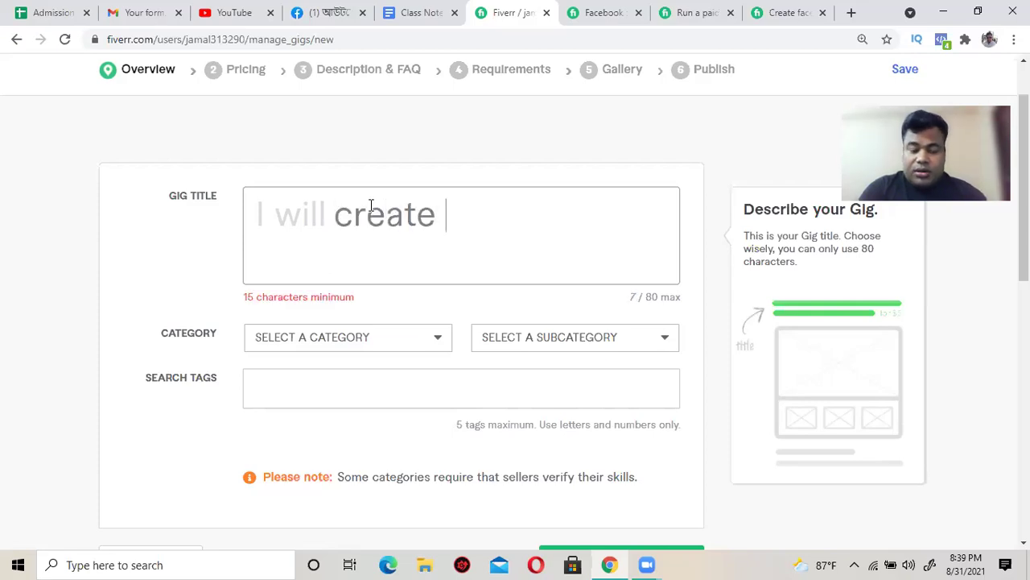
pyautogui.write('Fac')
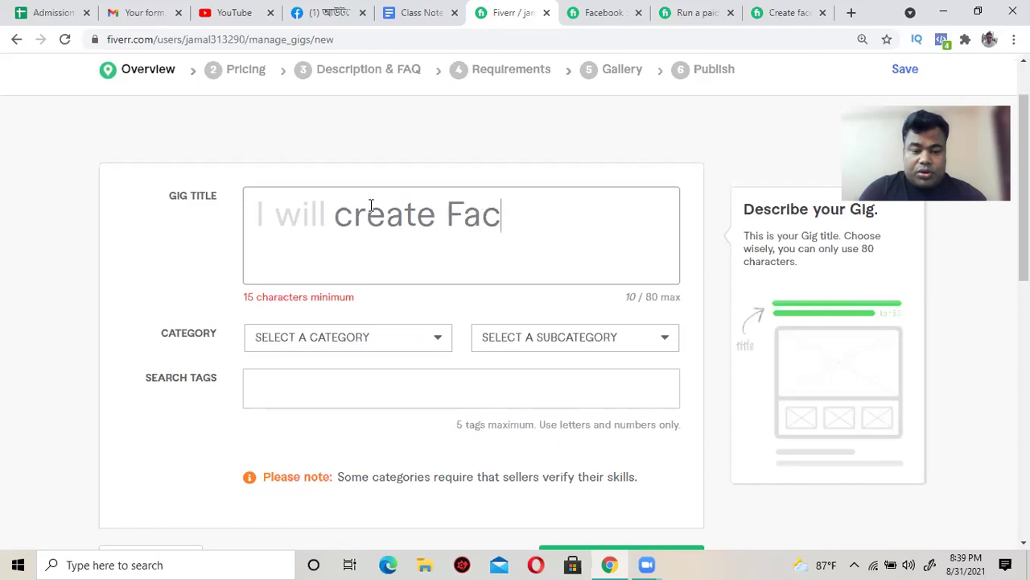
pyautogui.write('ebook ')
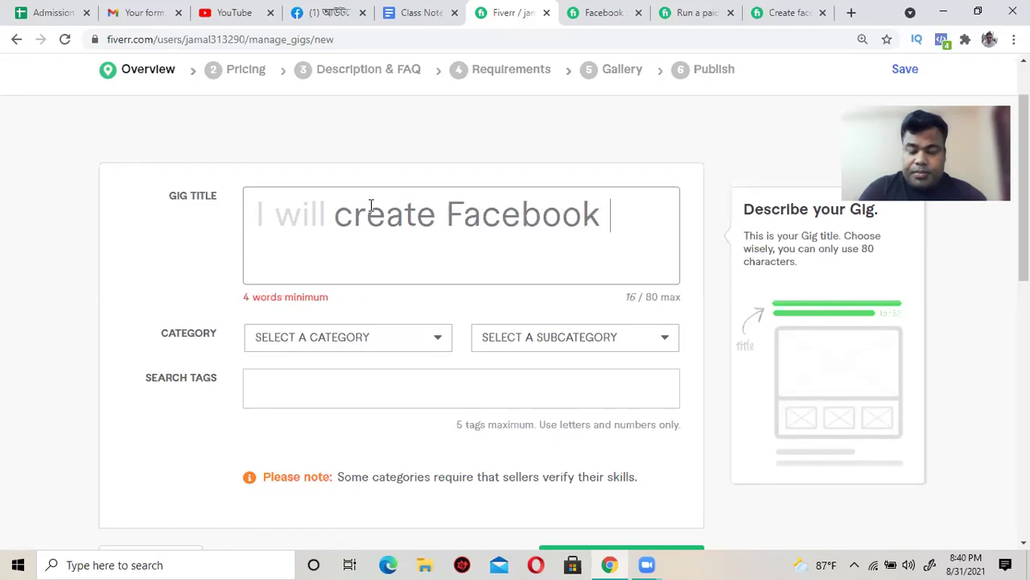
pyautogui.write('Paid')
pyautogui.press('BackSpace')
pyautogui.press('BackSpace')
pyautogui.press('BackSpace')
pyautogui.press('BackSpace')
pyautogui.press('BackSpace')
pyautogui.press('BackSpace')
pyautogui.press('BackSpace')
pyautogui.press('BackSpace')
pyautogui.press('BackSpace')
pyautogui.press('BackSpace')
pyautogui.press('BackSpace')
pyautogui.press('BackSpace')
pyautogui.press('BackSpace')
pyautogui.press('BackSpace')
pyautogui.press('BackSpace')
pyautogui.press('BackSpace')
pyautogui.press('BackSpace')
pyautogui.press('BackSpace')
pyautogui.press('BackSpace')
pyautogui.press('BackSpace')
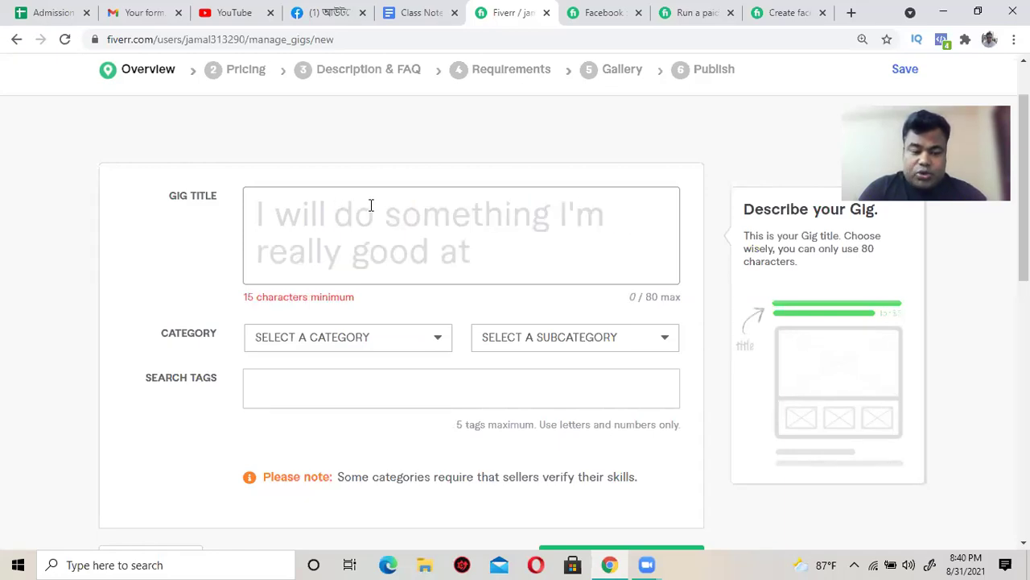
# Step: Enter "Create Facebook Paid Ads" as the new gig's title, following the fixed "I will" wording
pyautogui.write('Facebook Paid Ads')
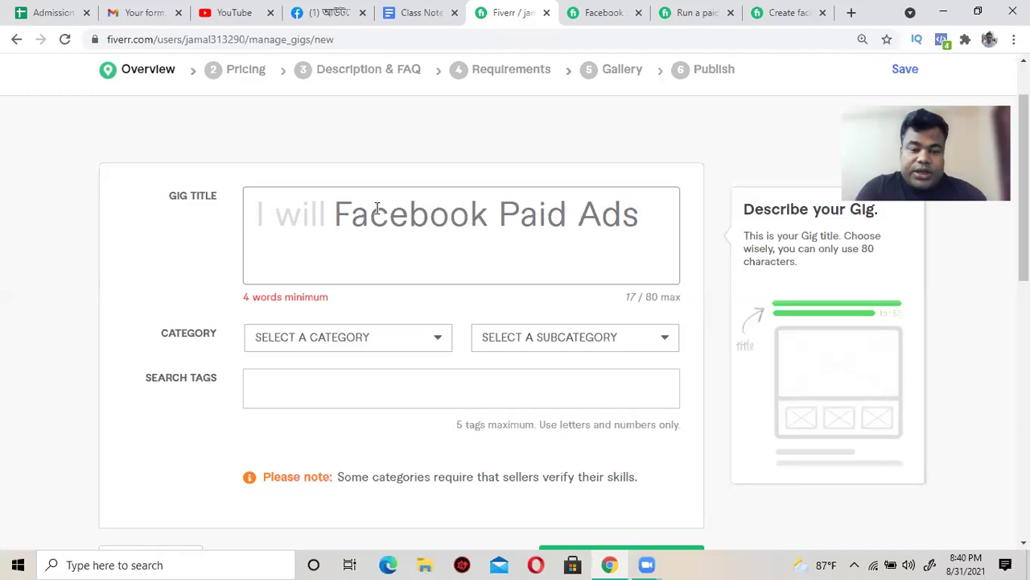
pyautogui.click(330, 213)
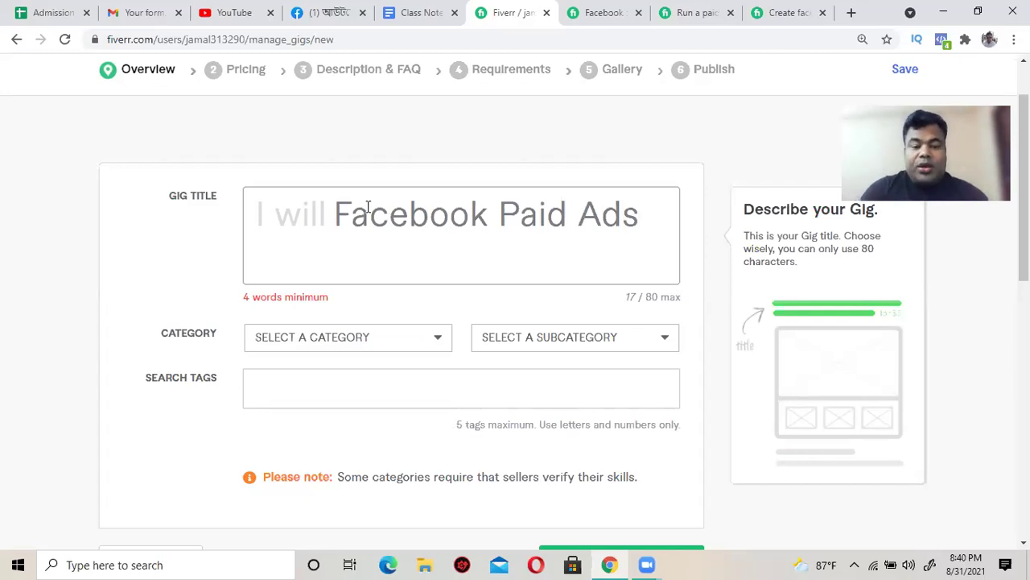
pyautogui.write('c')
pyautogui.press('BackSpace')
pyautogui.write('Crea')
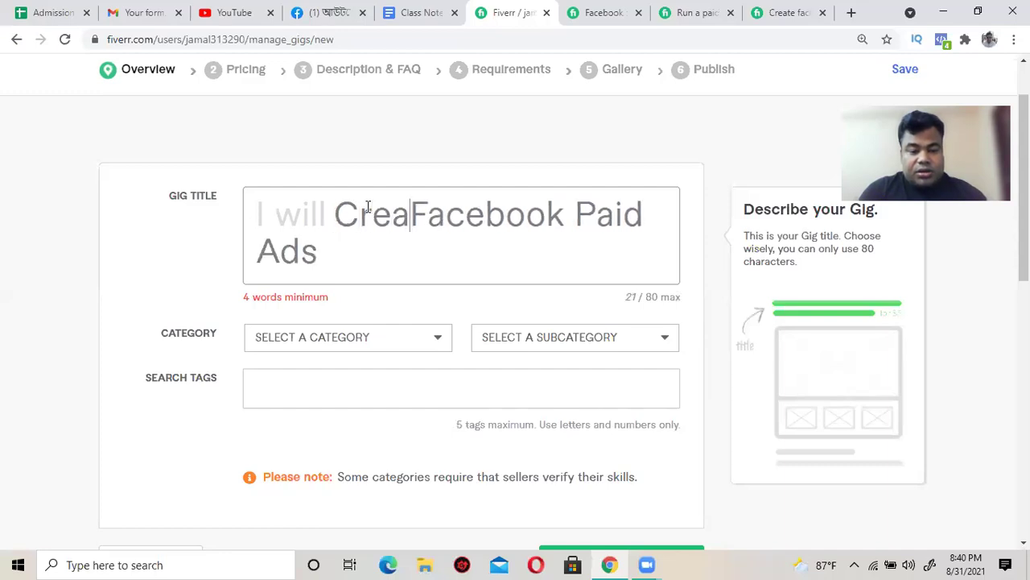
pyautogui.write('te')
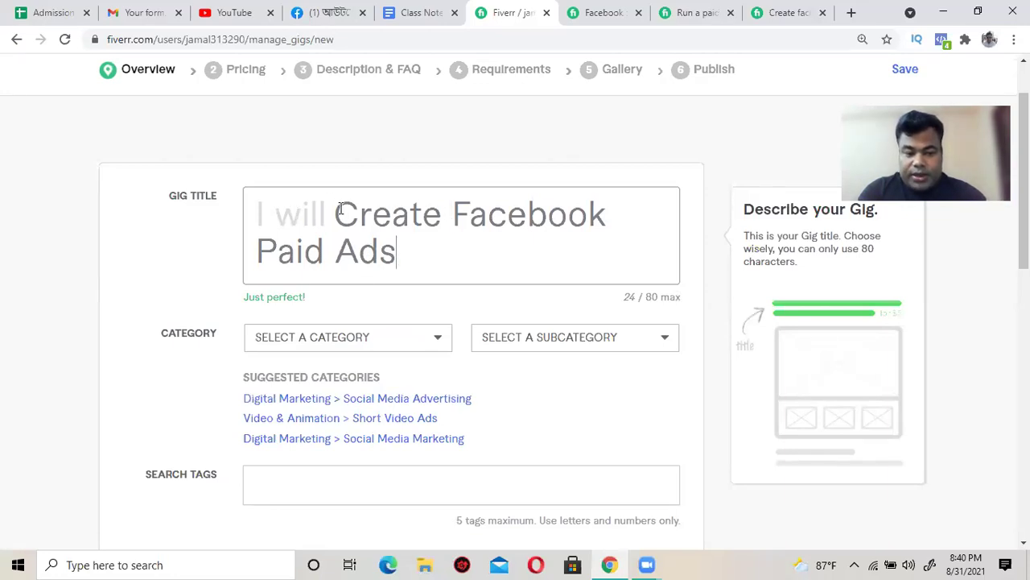
pyautogui.moveTo(334, 211); pyautogui.dragTo(392, 250)
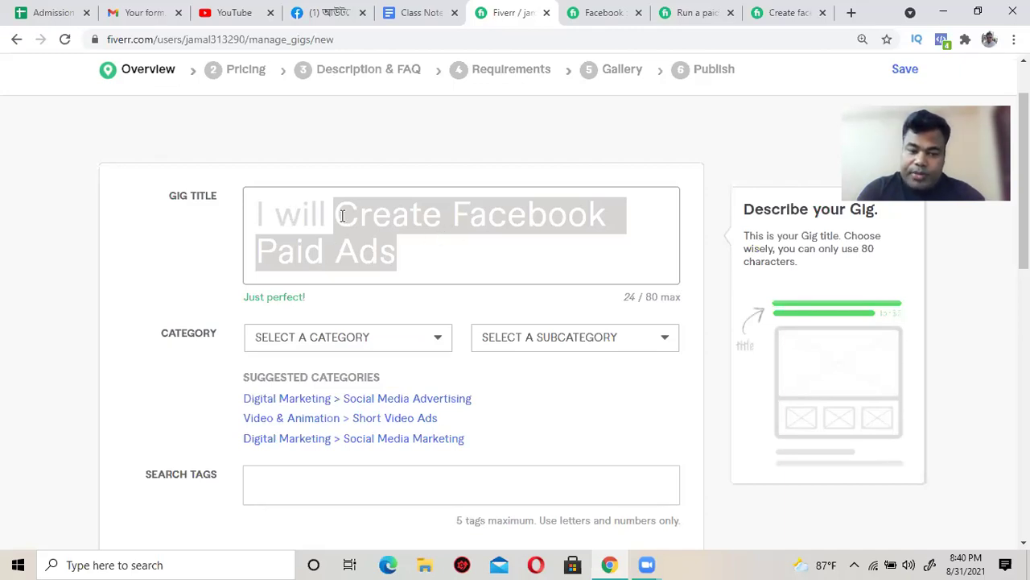
pyautogui.click(452, 214)
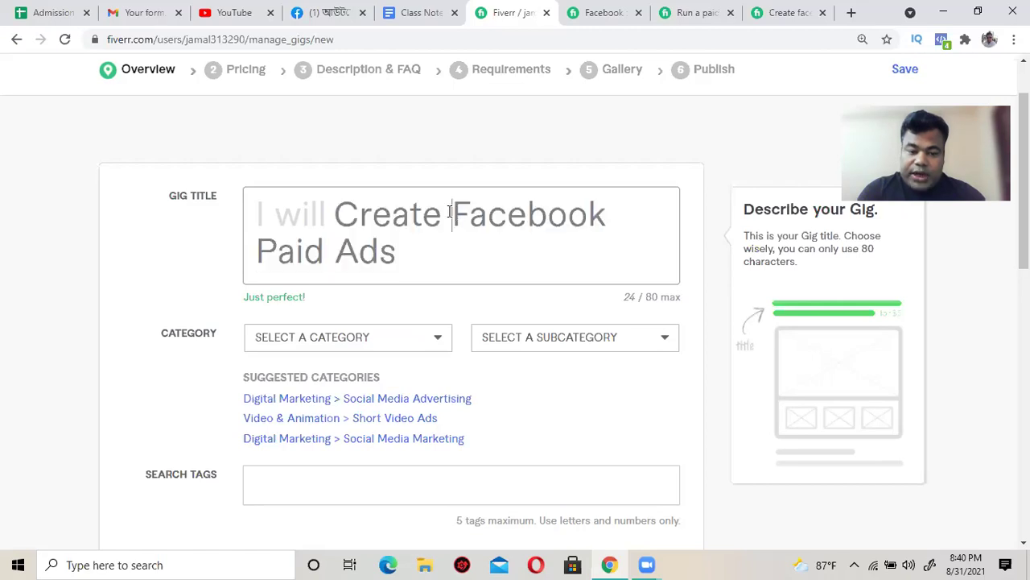
# Step: Compare the new gig title's wording with the titles of the $300 and $5 Facebook ad gigs, focusing on the opening verb
pyautogui.moveTo(453, 213); pyautogui.dragTo(485, 252)
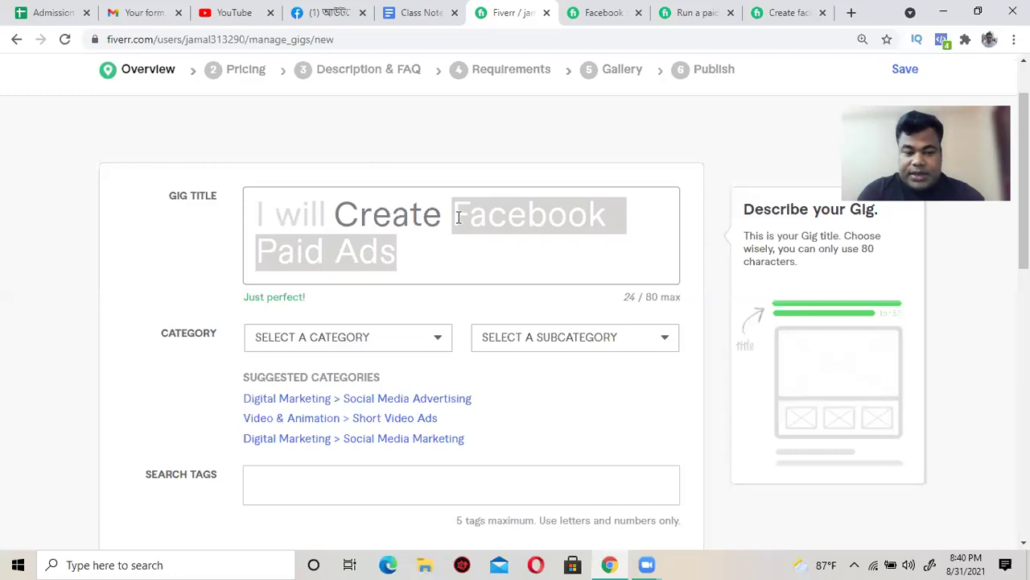
pyautogui.click(410, 259)
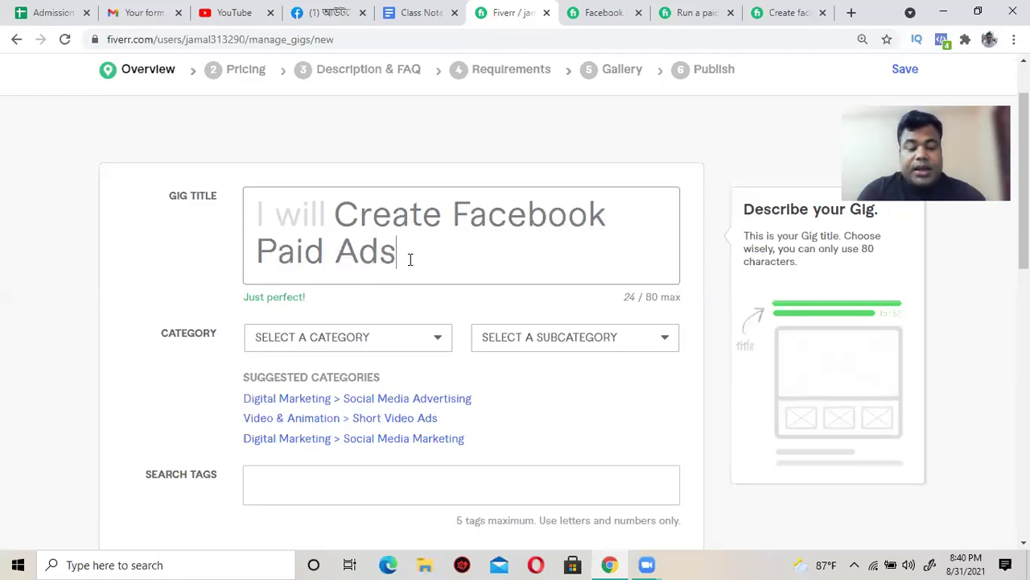
pyautogui.click(609, 10)
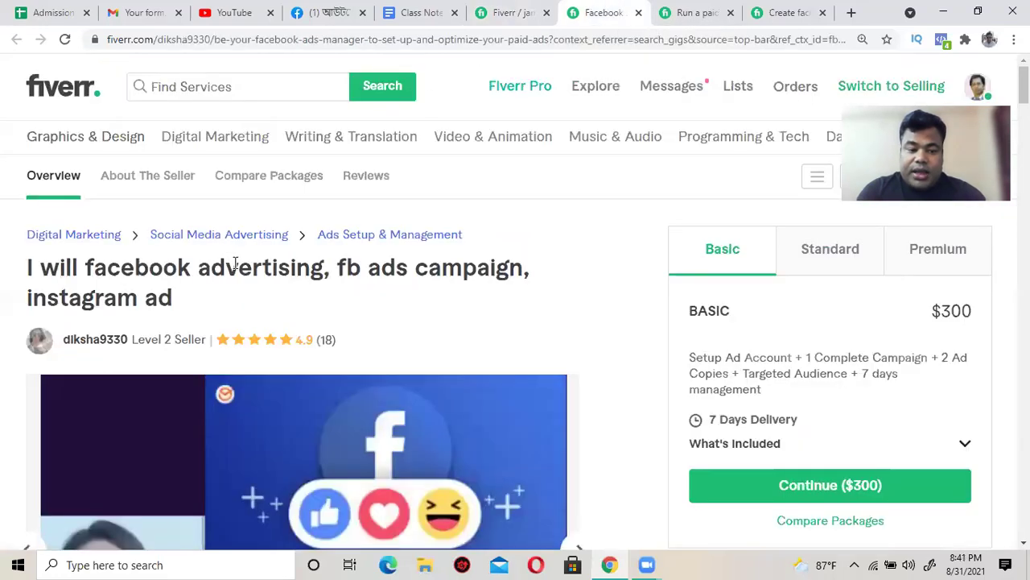
pyautogui.click(506, 13)
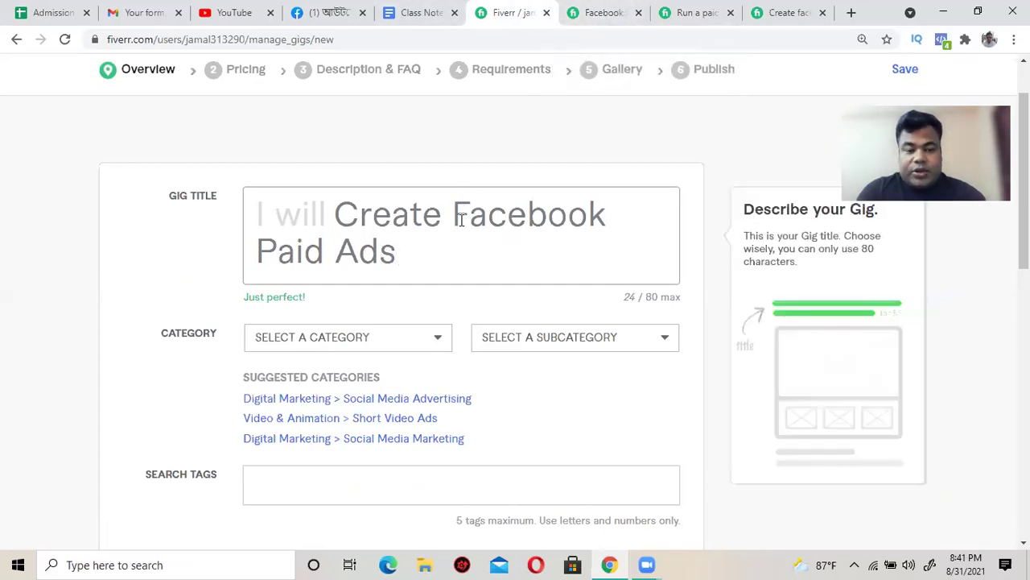
pyautogui.click(593, 13)
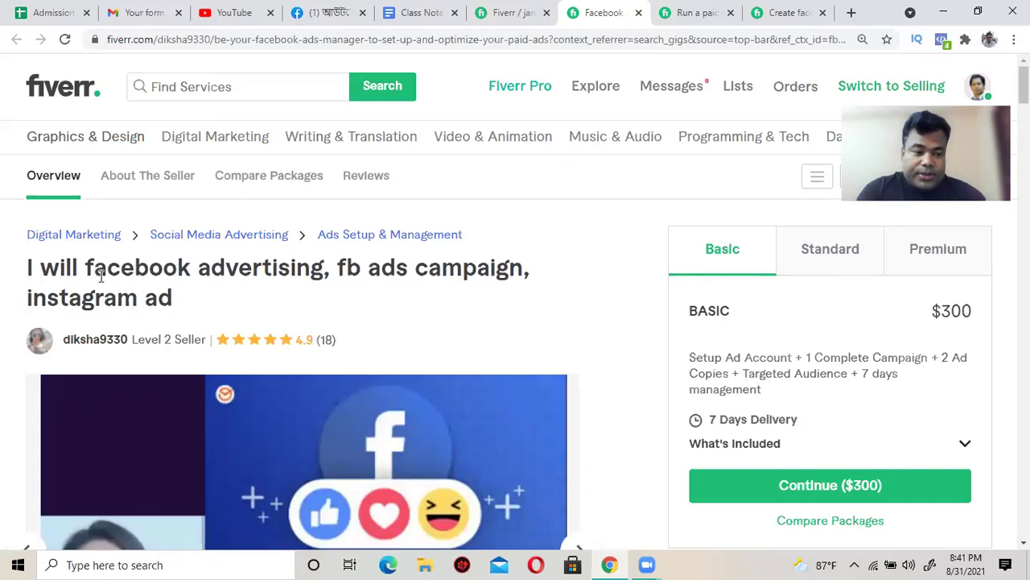
pyautogui.scroll(-1, 125, 267)
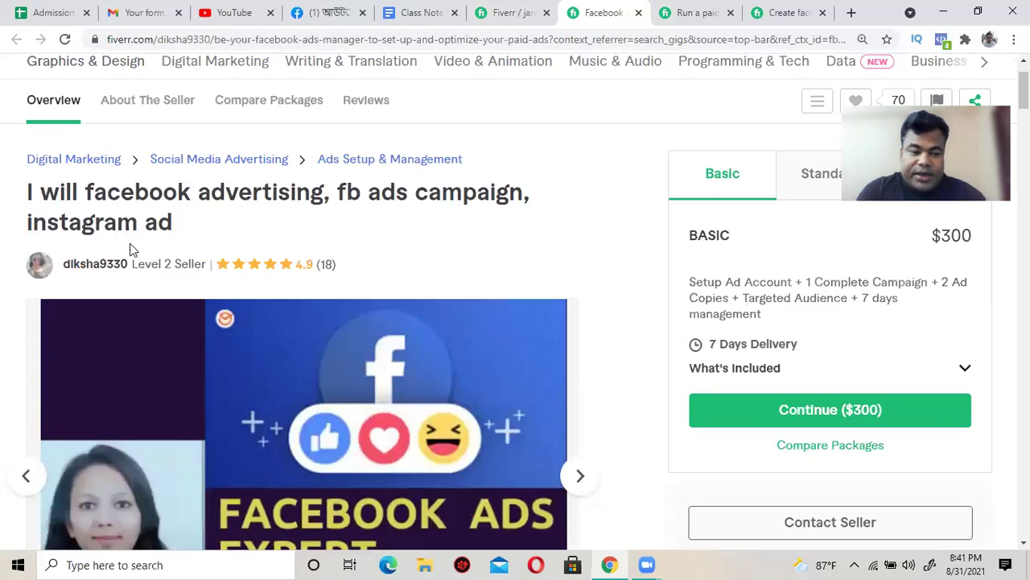
pyautogui.click(697, 12)
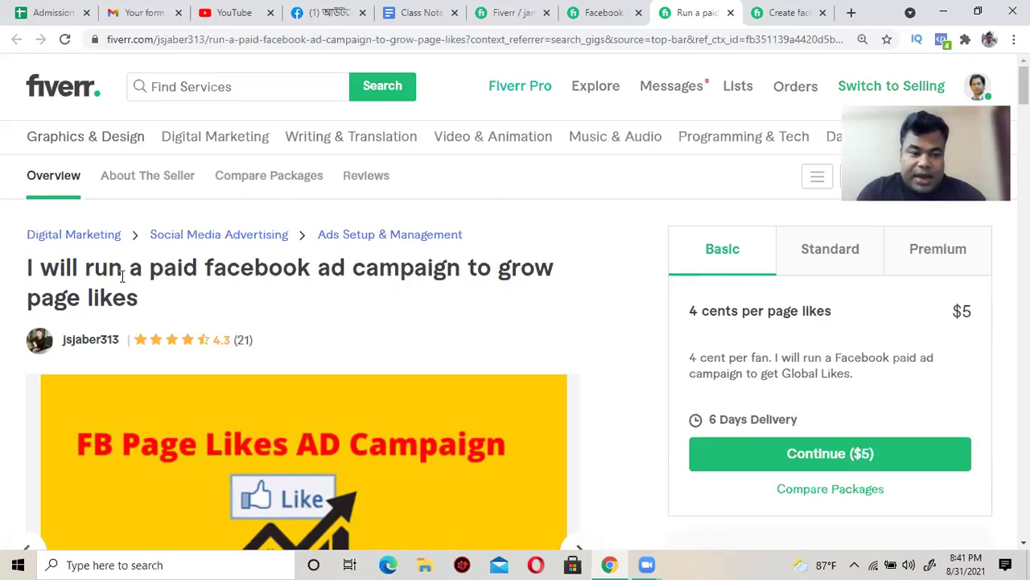
pyautogui.moveTo(84, 266); pyautogui.dragTo(122, 269)
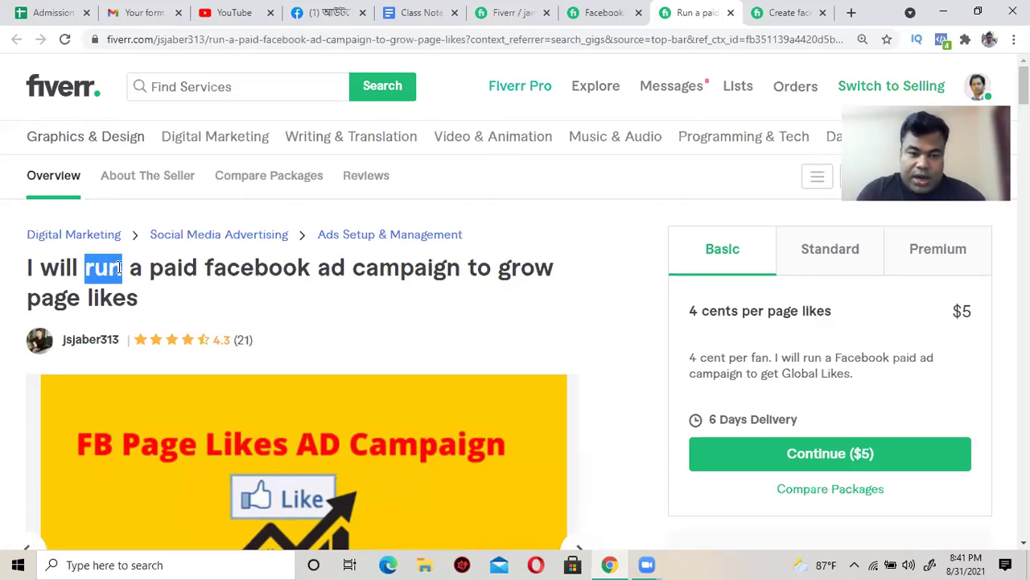
# Step: Replace "Create" with "run" in the new gig's title so it reads "run Facebook Paid Ads"
pyautogui.click(520, 18)
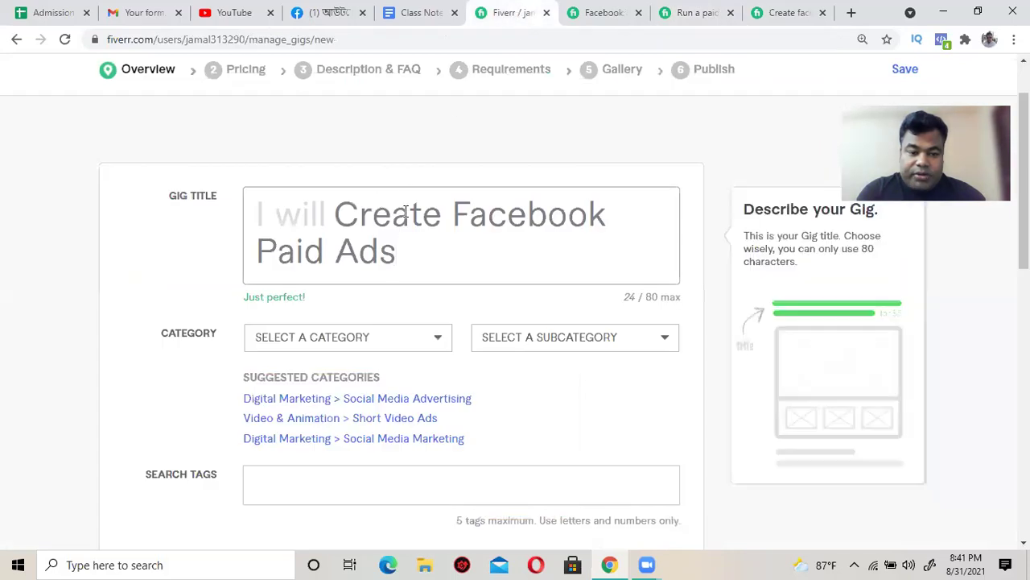
pyautogui.press('BackSpace')
pyautogui.press('BackSpace')
pyautogui.press('BackSpace')
pyautogui.press('BackSpace')
pyautogui.press('BackSpace')
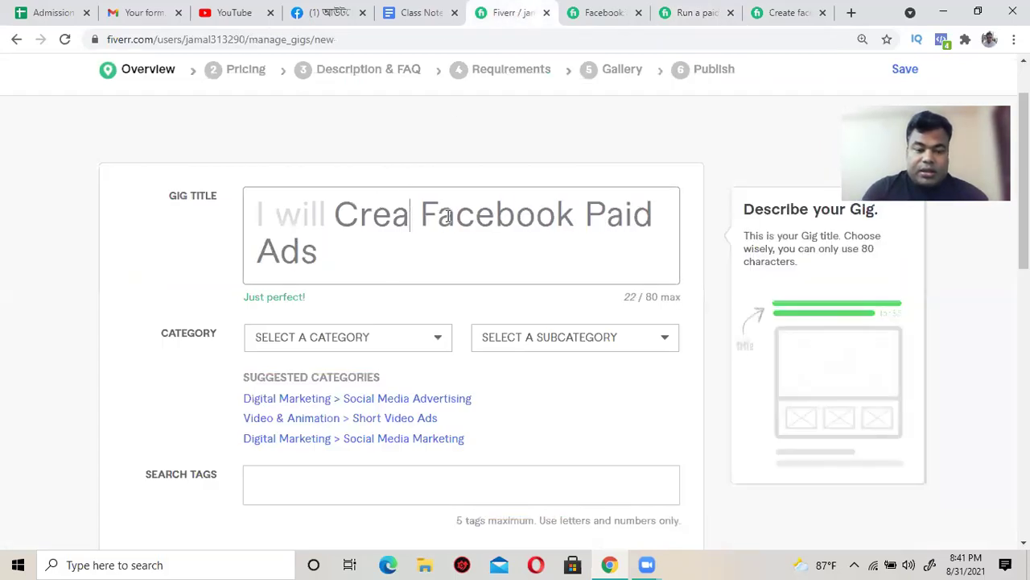
pyautogui.press('BackSpace')
pyautogui.write('run')
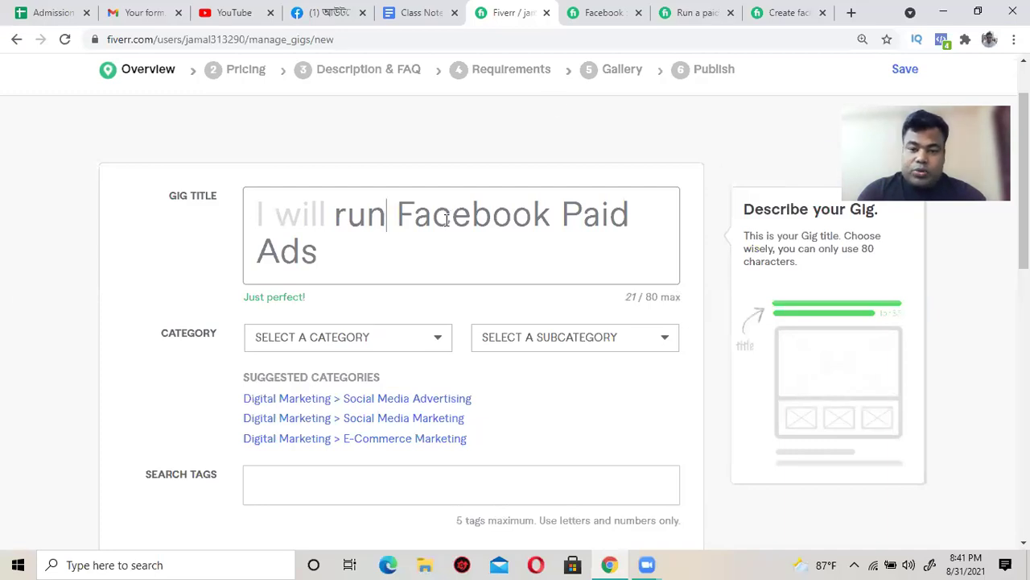
# Step: Examine how the $300, $5 and $75 competing gigs word their titles, including the "to grow page likes" ending and the word "campaign"
pyautogui.click(600, 12)
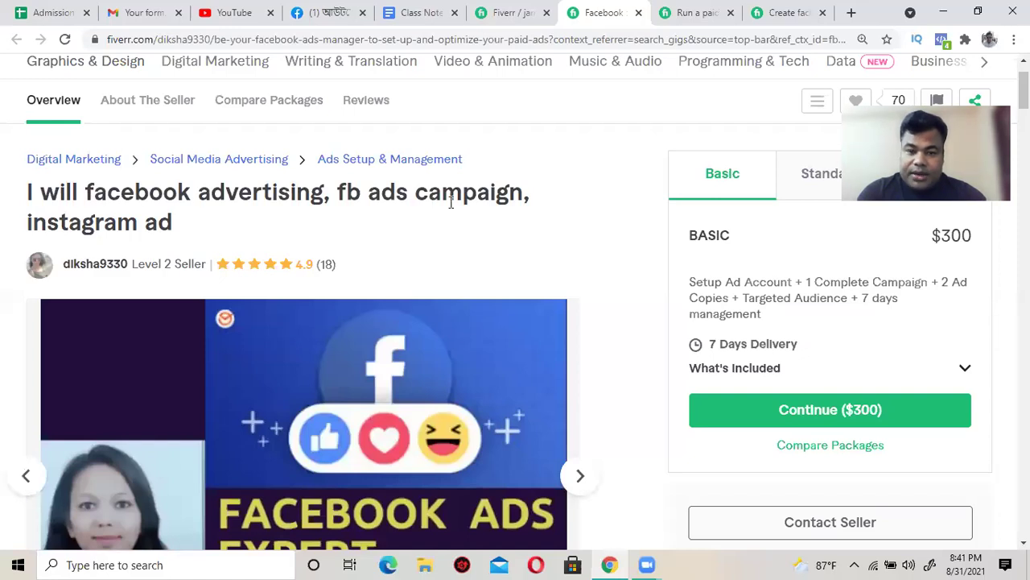
pyautogui.click(713, 12)
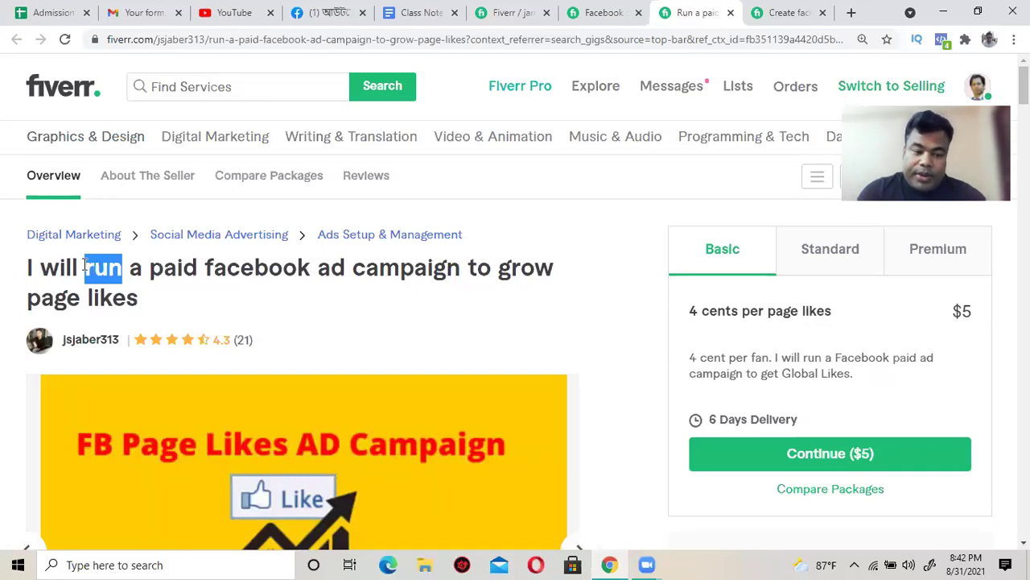
pyautogui.click(225, 266)
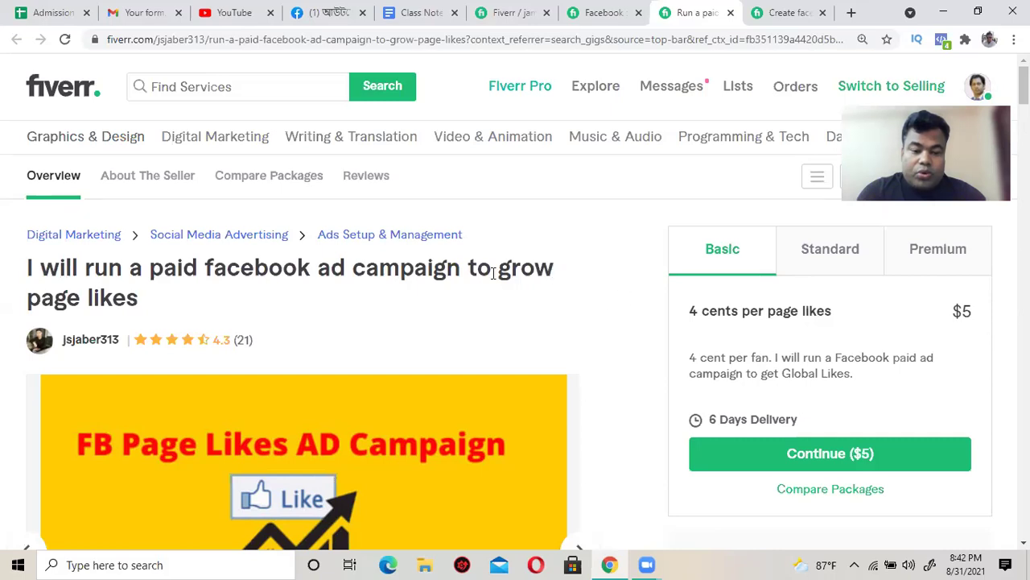
pyautogui.moveTo(461, 268); pyautogui.dragTo(531, 292)
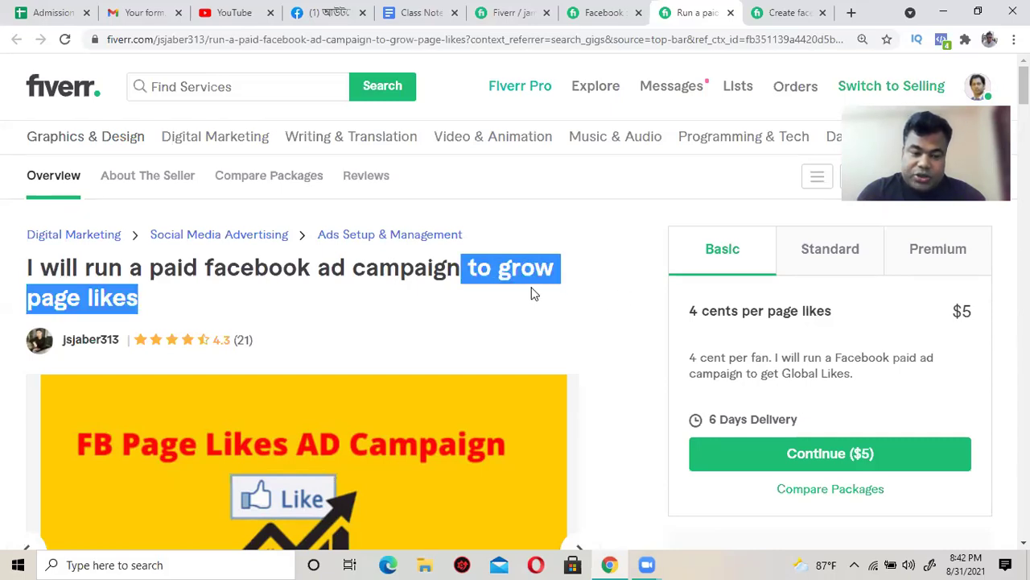
pyautogui.click(785, 13)
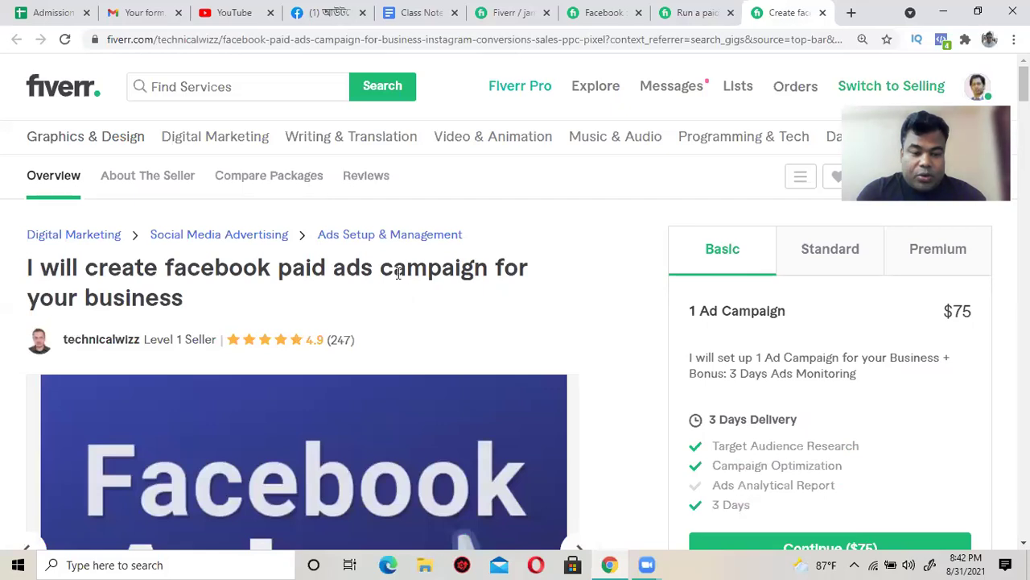
pyautogui.moveTo(380, 268); pyautogui.dragTo(489, 264)
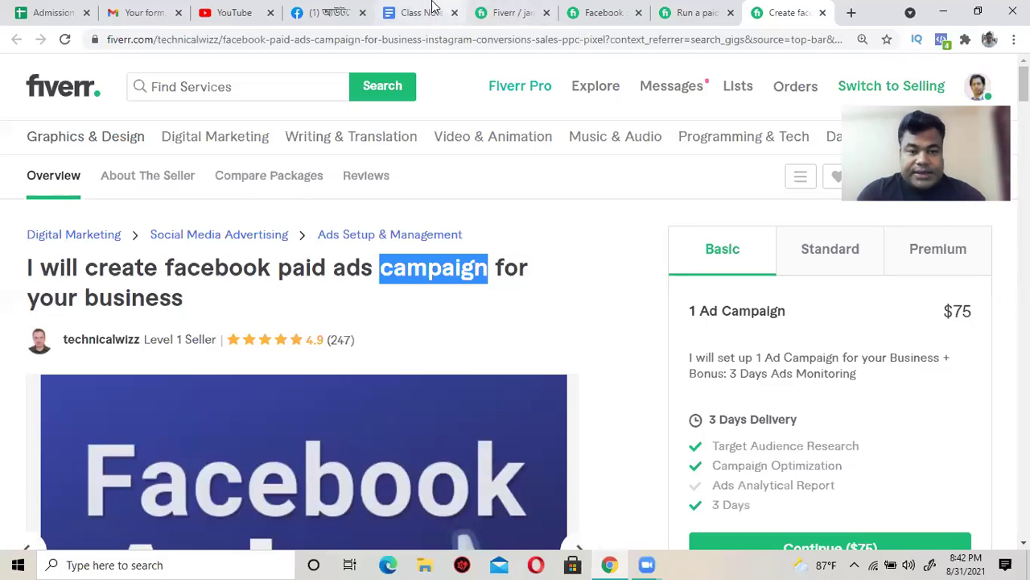
# Step: Extend the new gig's title to read "run Facebook ads Paid Ads Campaign for any business"
pyautogui.click(485, 10)
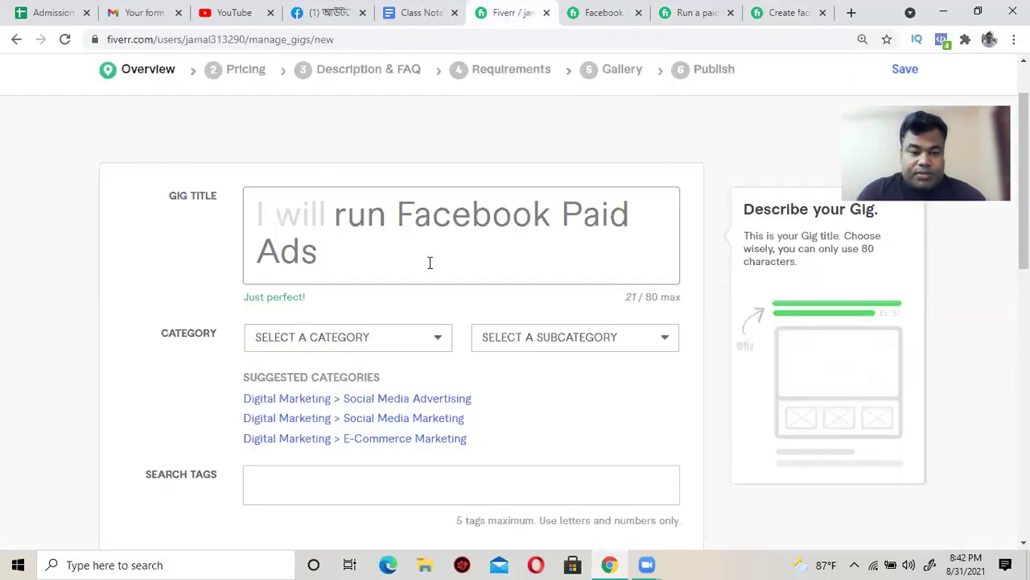
pyautogui.click(555, 213)
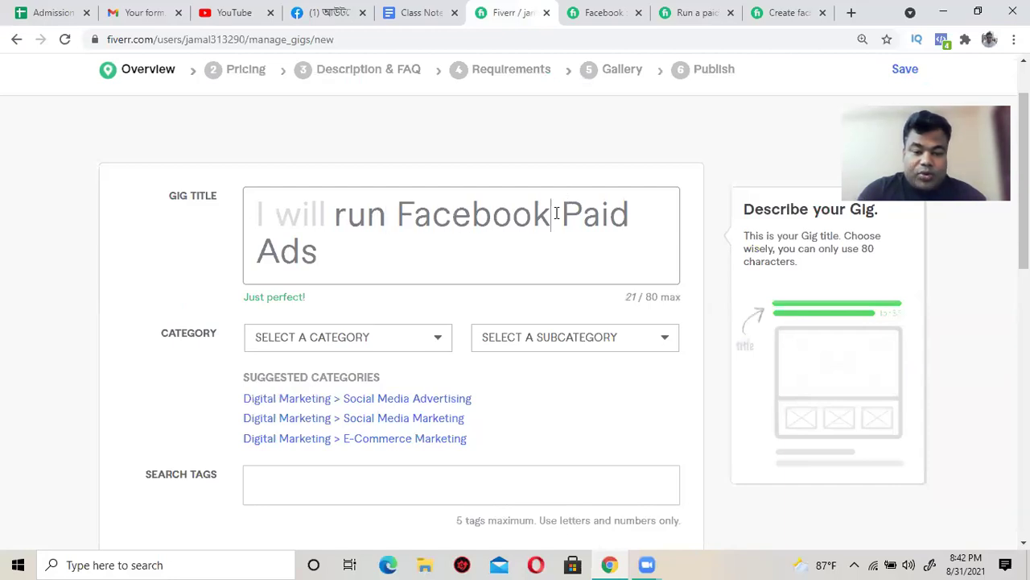
pyautogui.write('ads C')
pyautogui.write('m')
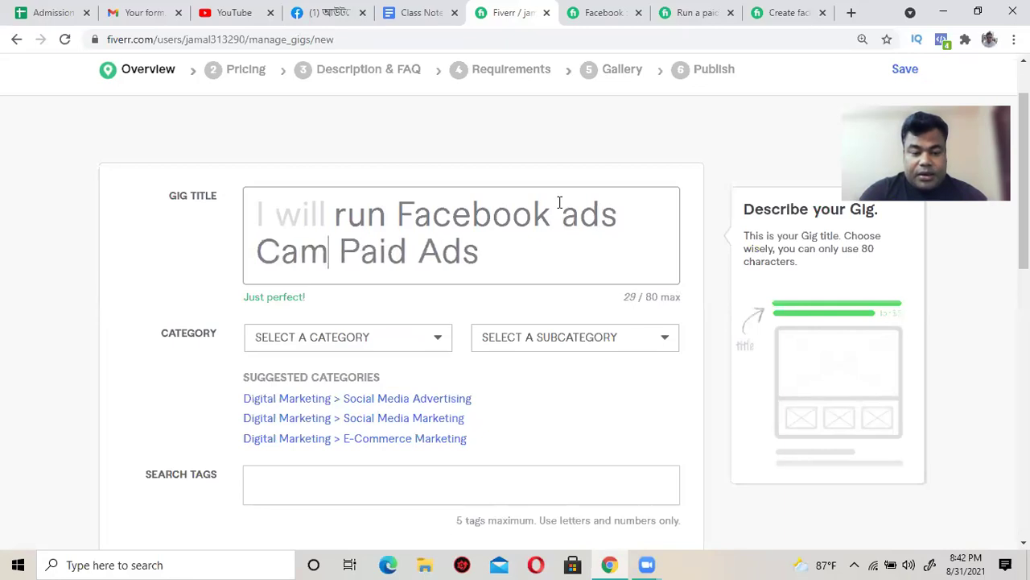
pyautogui.press('BackSpace')
pyautogui.press('BackSpace')
pyautogui.press('BackSpace')
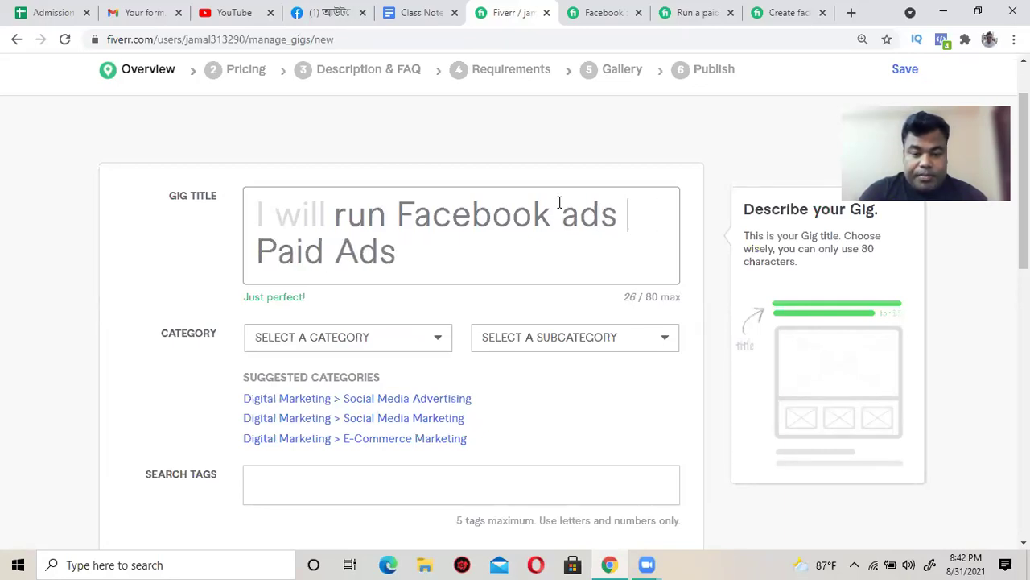
pyautogui.click(445, 252)
pyautogui.write('Camp')
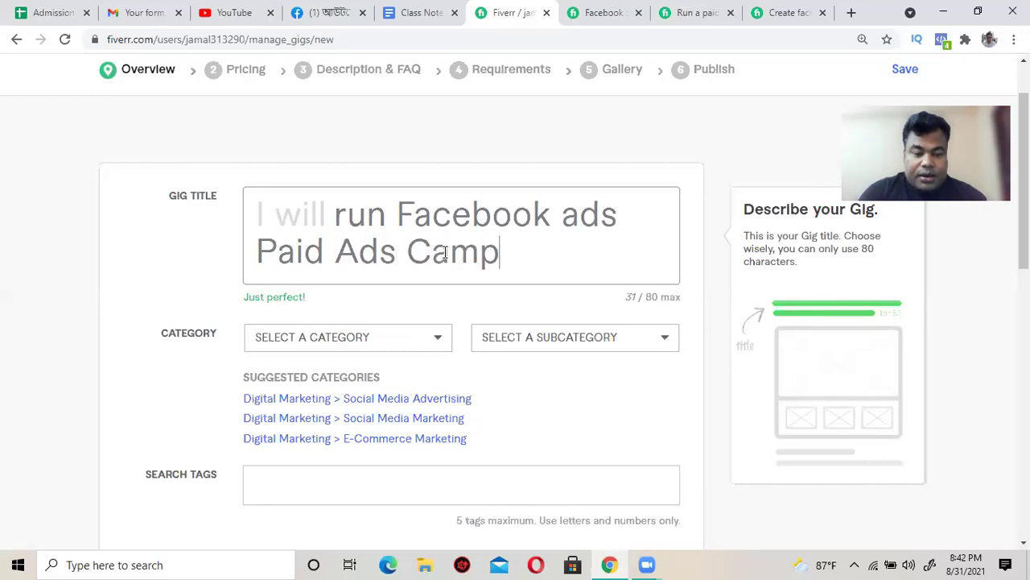
pyautogui.write('aign for an')
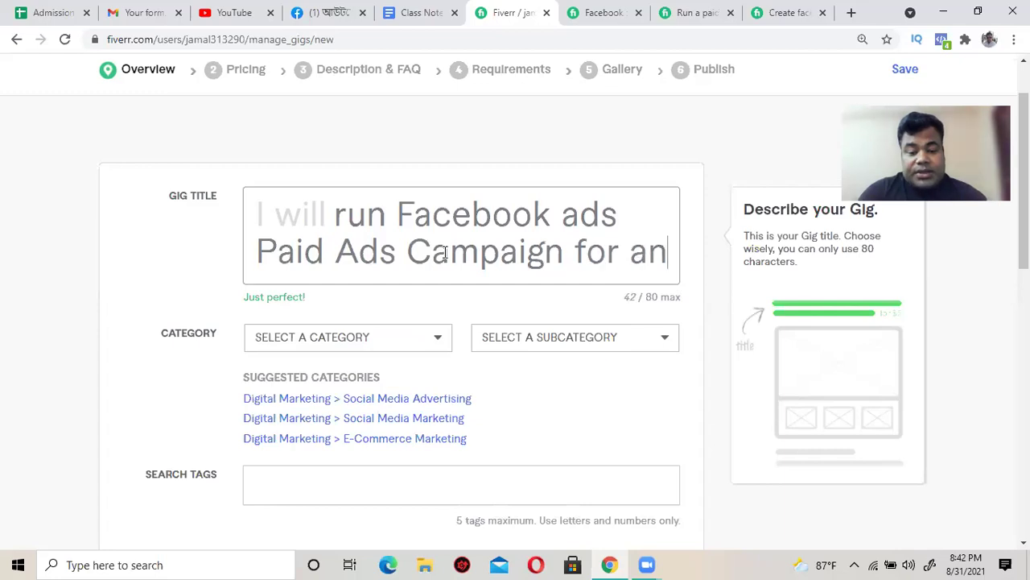
pyautogui.write('y business')
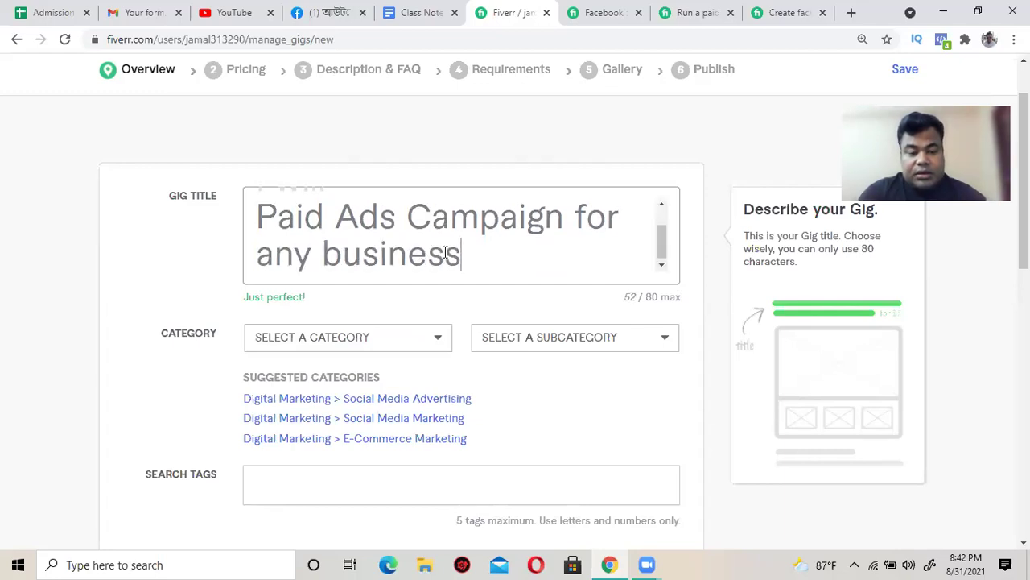
# Step: Recheck the title of the $75 Facebook paid ads gig and return to the end of the new gig's title
pyautogui.click(773, 12)
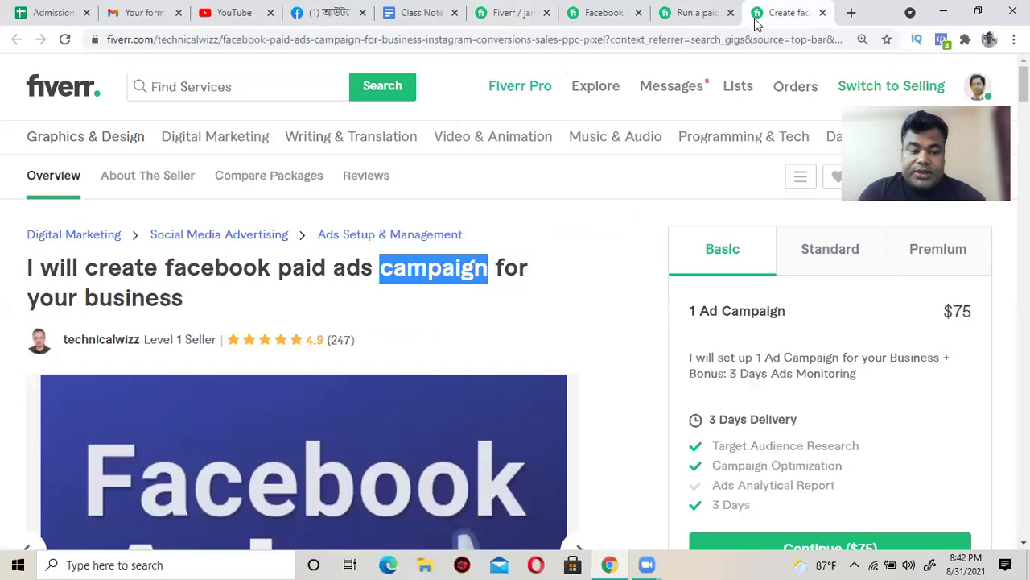
pyautogui.click(503, 12)
pyautogui.click(465, 254)
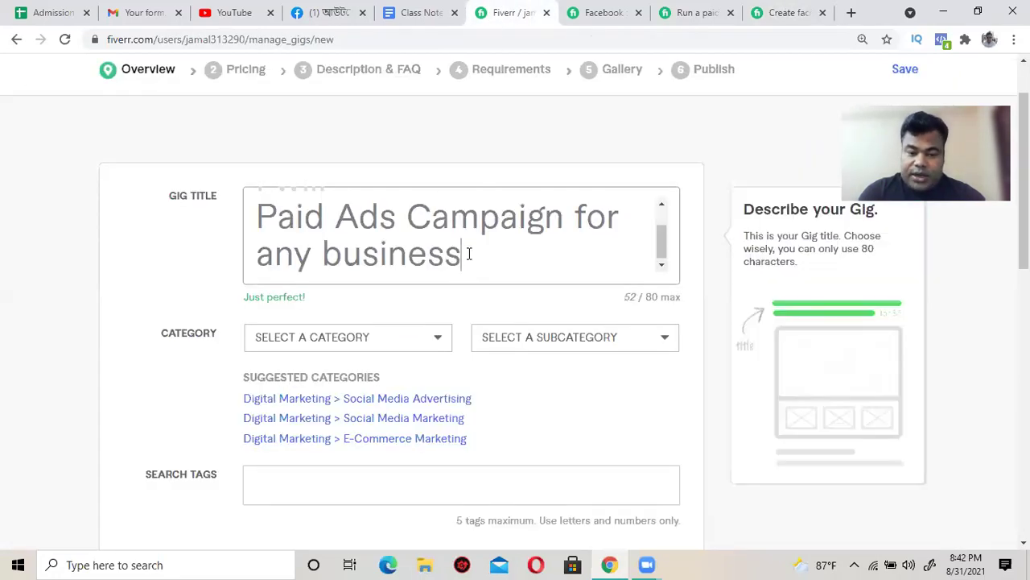
# Step: Remove the extra "ads" and surplus space after "Facebook" so the title reads "run Facebook Paid Ads Campaign for any business"
pyautogui.scroll(1, 467, 256)
pyautogui.scroll(-1, 465, 257)
pyautogui.scroll(1, 461, 259)
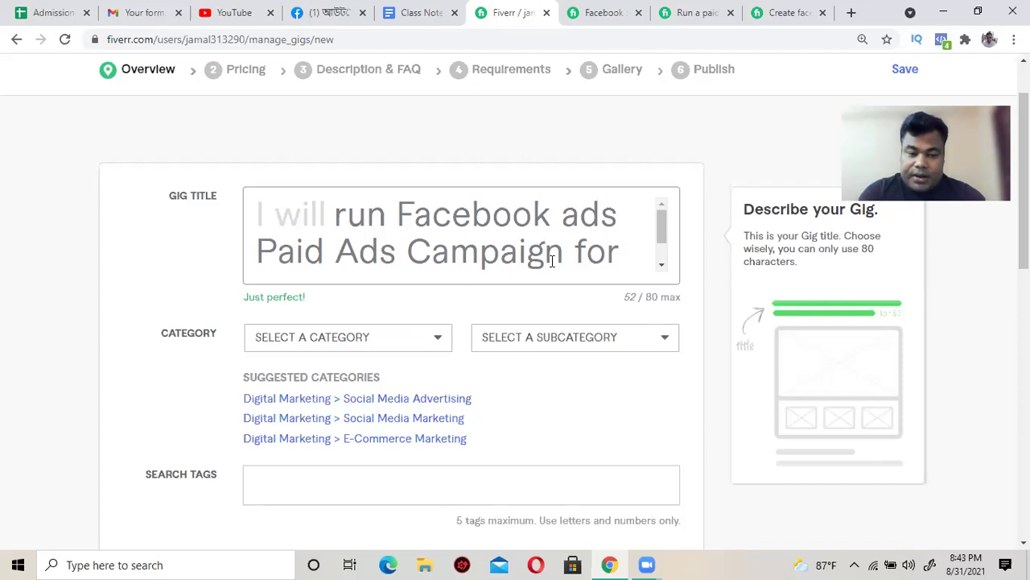
pyautogui.click(620, 216)
pyautogui.press('BackSpace')
pyautogui.press('BackSpace')
pyautogui.press('BackSpace')
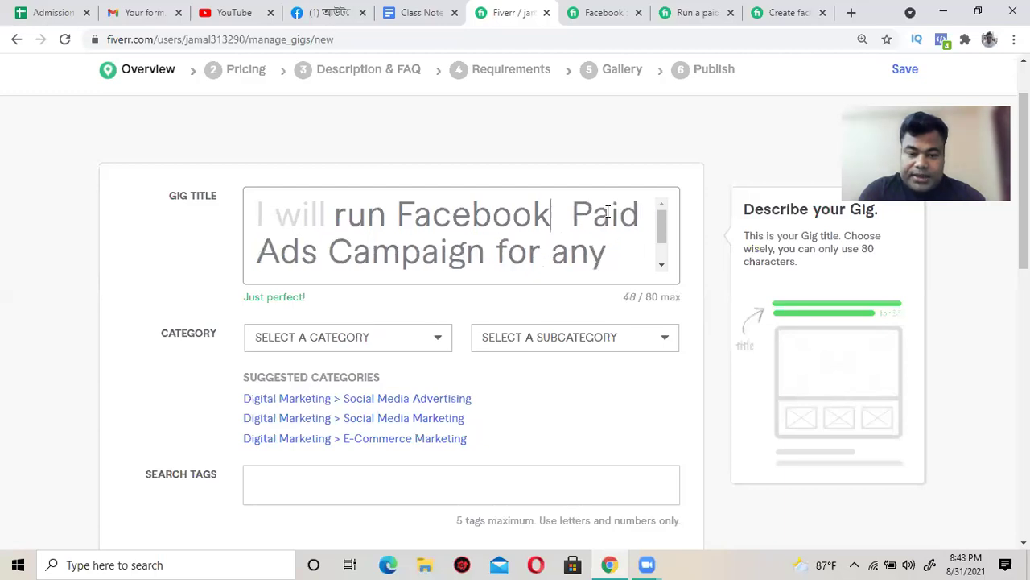
pyautogui.press('Delete')
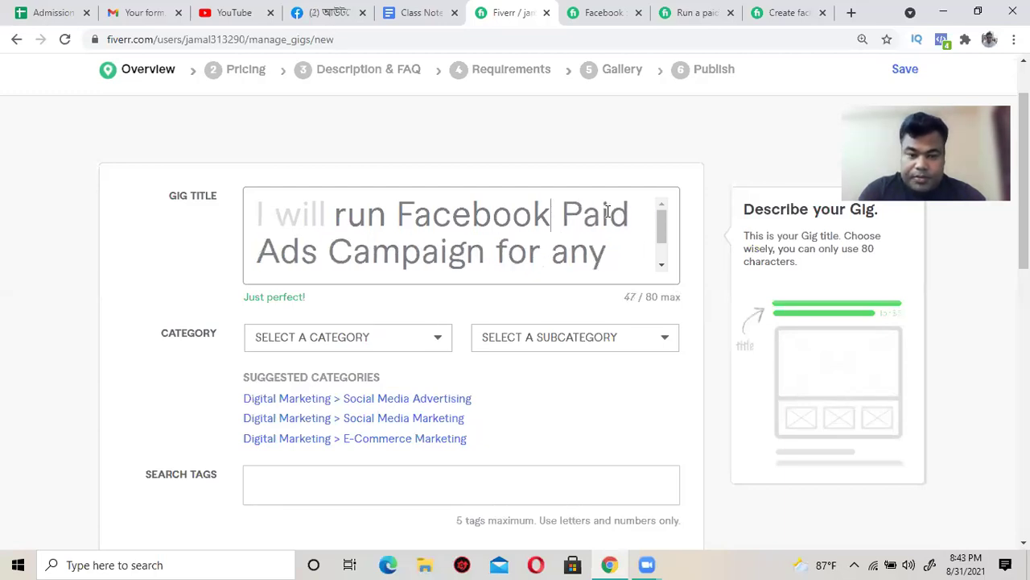
# Step: Review the new gig's title phrase by phrase, highlighting "Facebook Paid Ads Campaign", "for any business" and "run Facebook Paid Ads Campaign"
pyautogui.scroll(-1, 406, 226)
pyautogui.scroll(1, 406, 226)
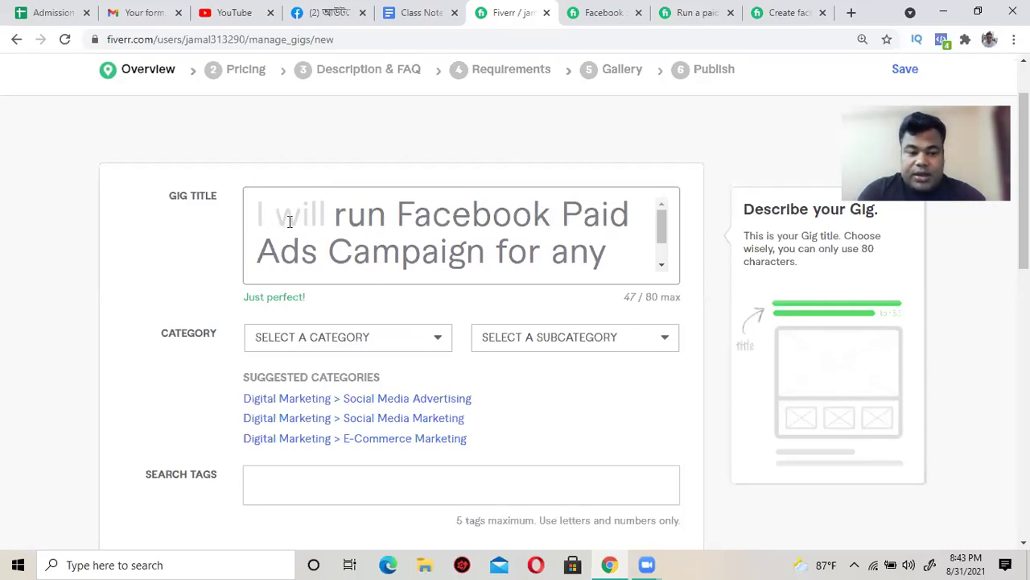
pyautogui.doubleClick(385, 216)
pyautogui.moveTo(397, 214); pyautogui.dragTo(312, 228)
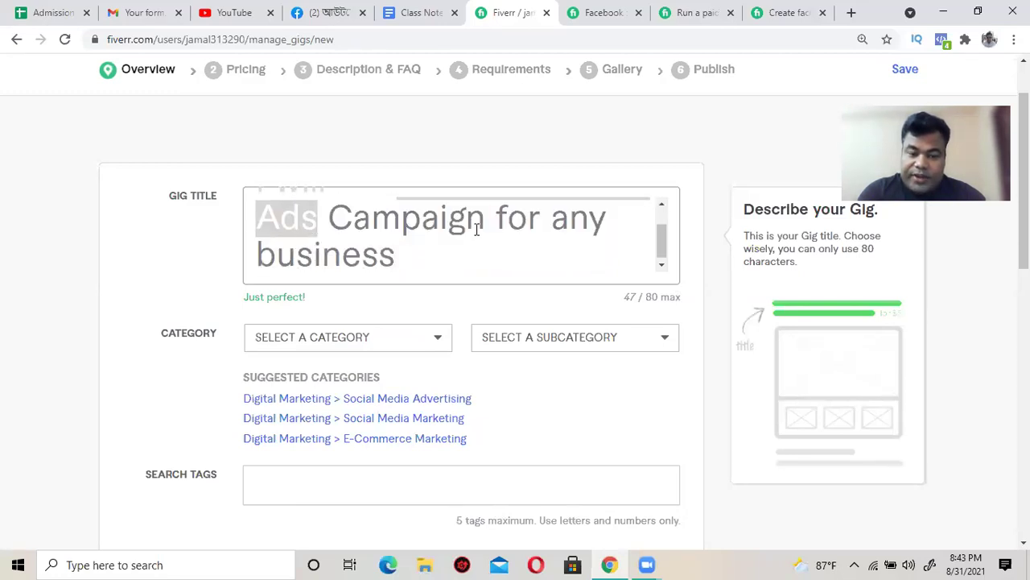
pyautogui.scroll(1, 475, 229)
pyautogui.moveTo(403, 216); pyautogui.dragTo(480, 254)
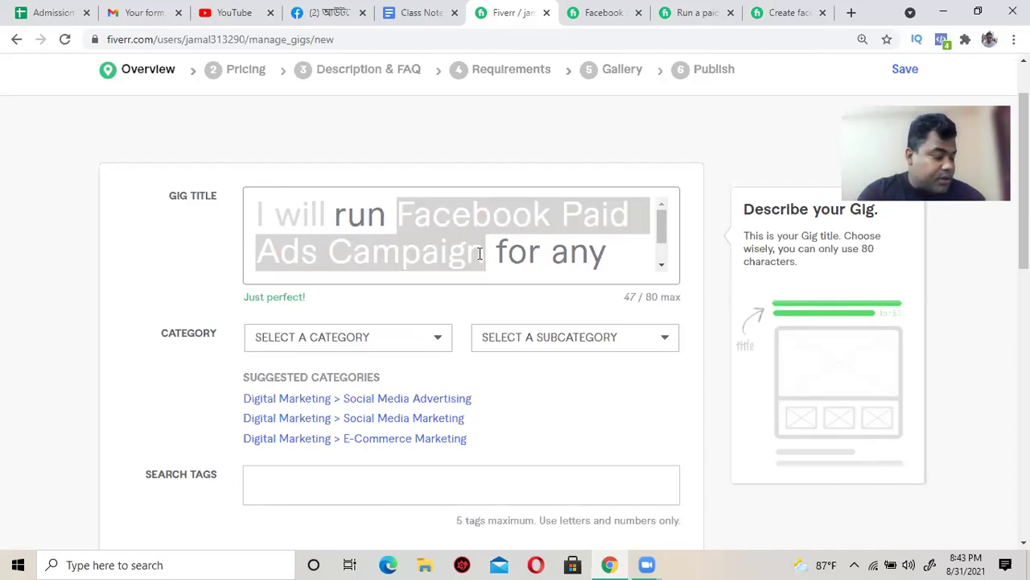
pyautogui.moveTo(495, 252); pyautogui.dragTo(672, 296)
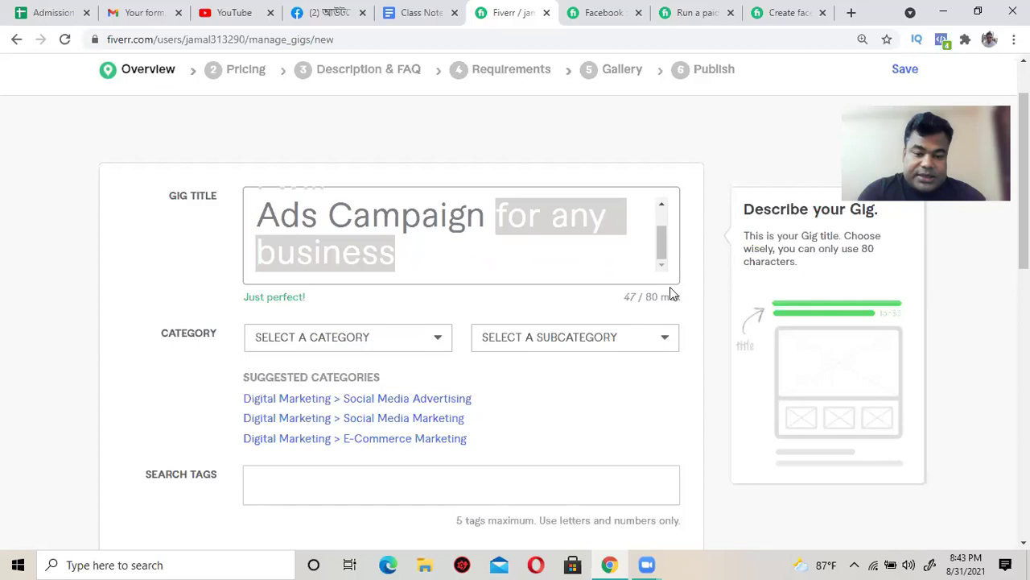
pyautogui.scroll(2, 633, 272)
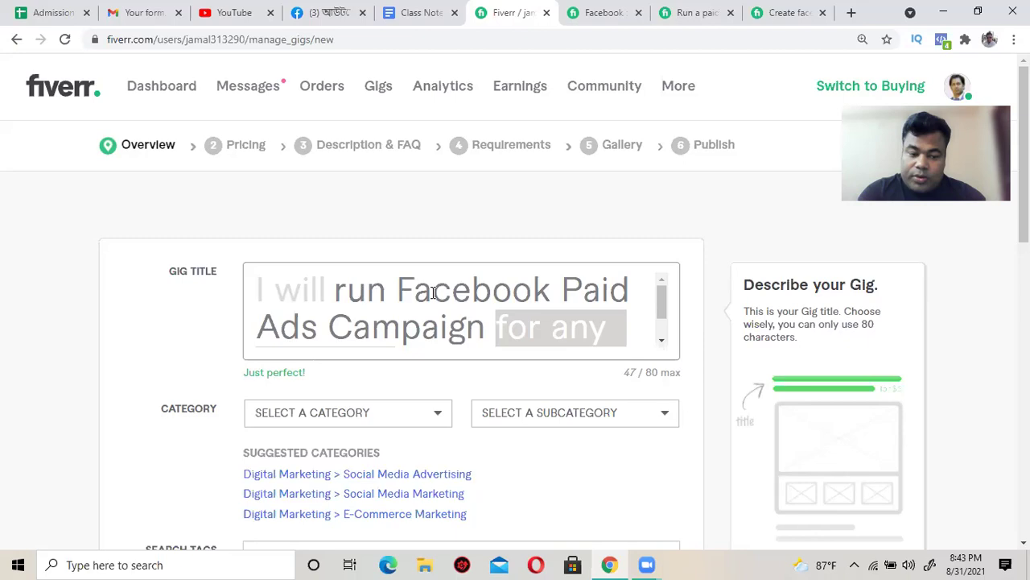
pyautogui.moveTo(487, 325); pyautogui.dragTo(322, 290)
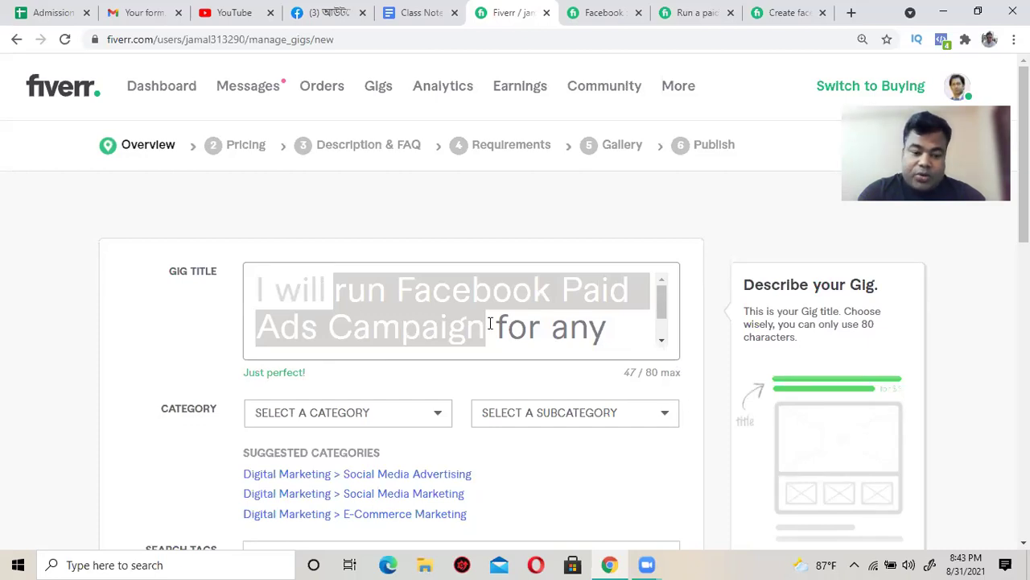
pyautogui.scroll(-1, 501, 319)
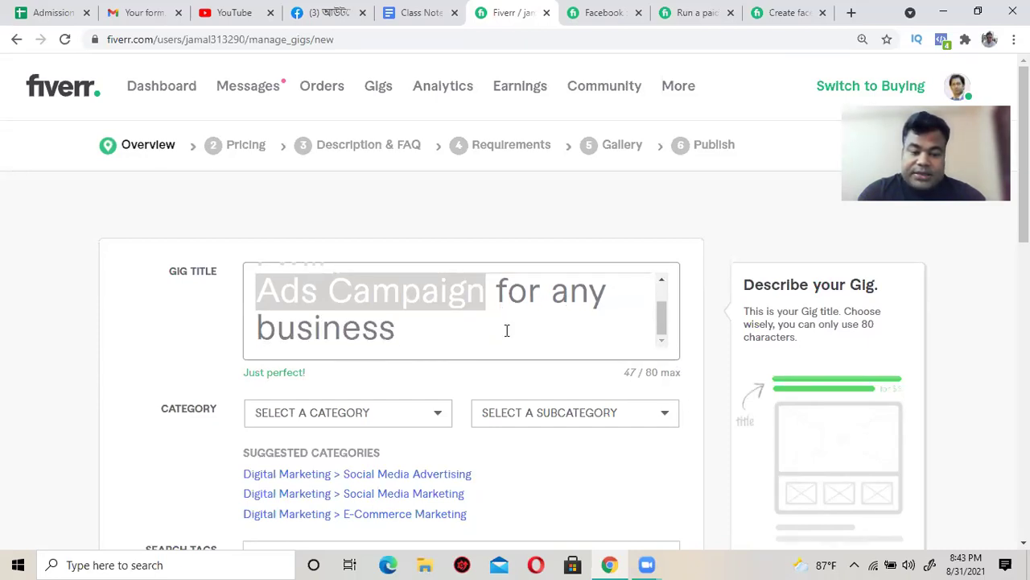
pyautogui.scroll(1, 505, 327)
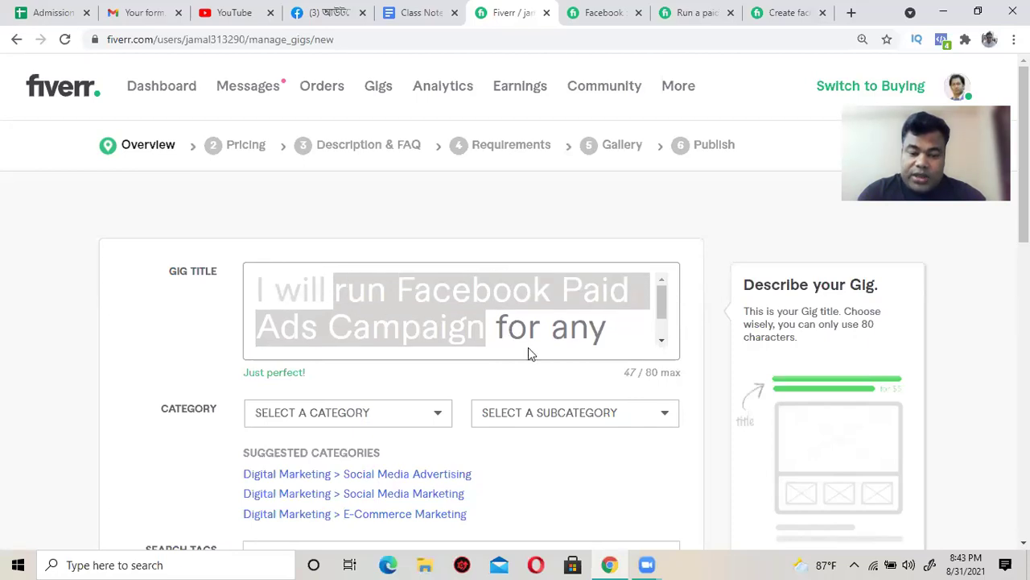
pyautogui.scroll(-1, 527, 345)
pyautogui.scroll(1, 529, 340)
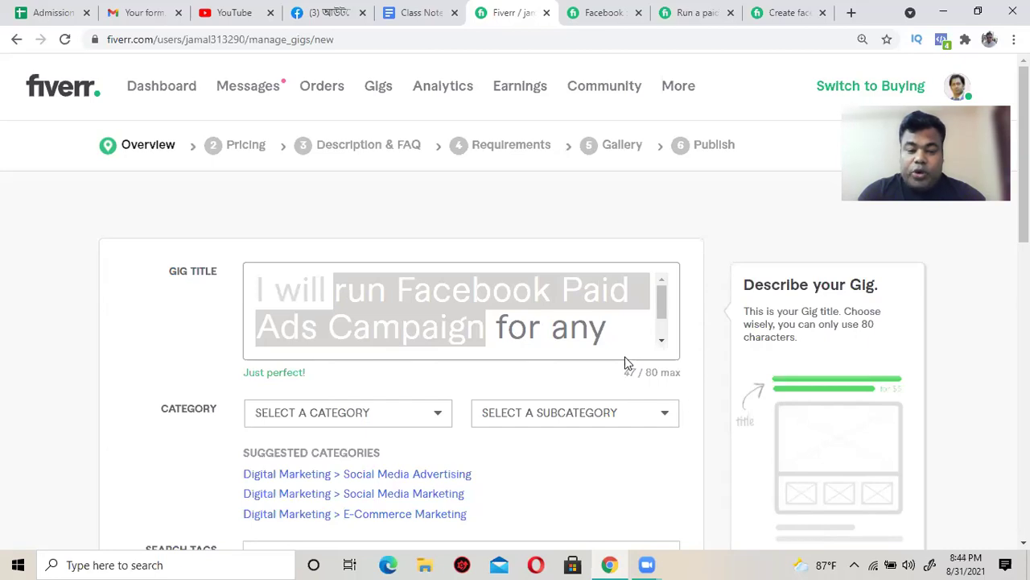
pyautogui.scroll(-1, 511, 330)
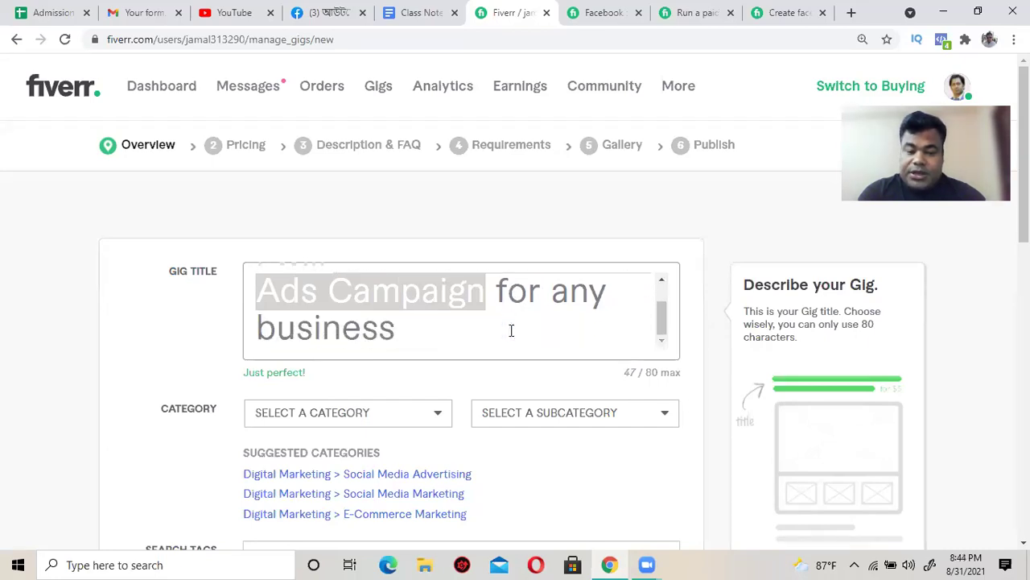
pyautogui.scroll(1, 511, 330)
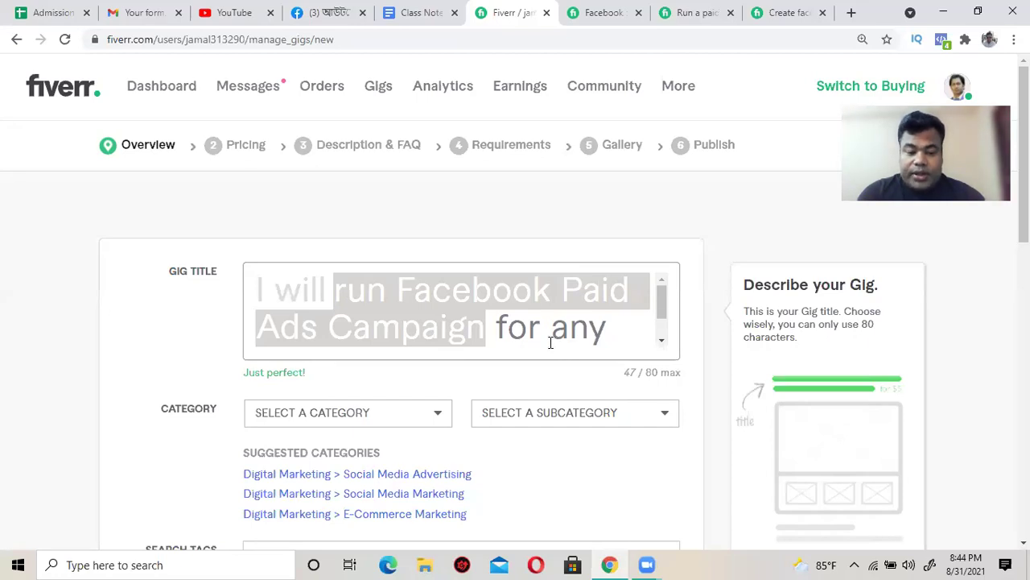
# Step: Try adding "create do" after "run" in the new gig's title and take those words out again
pyautogui.click(387, 293)
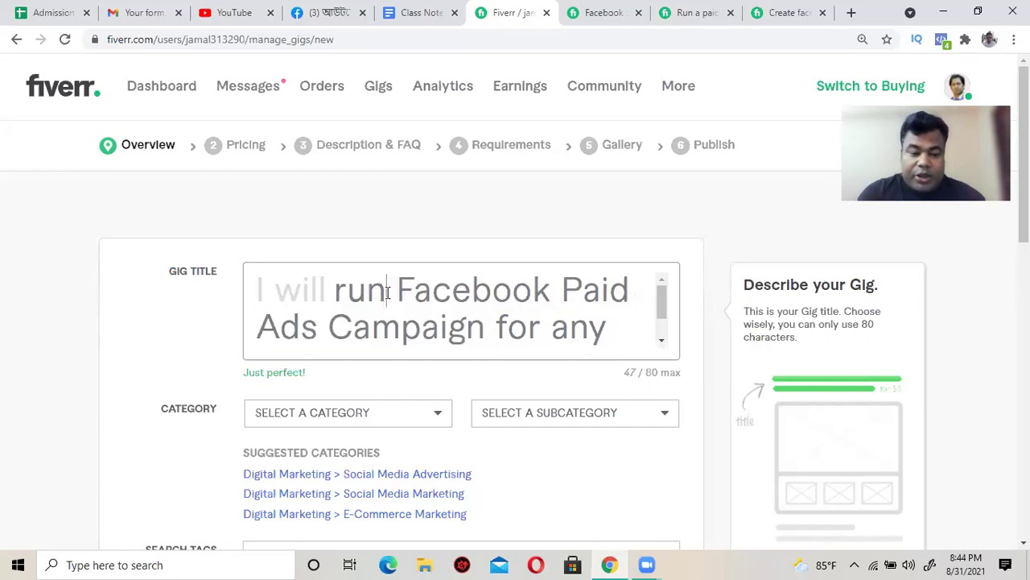
pyautogui.write('create ')
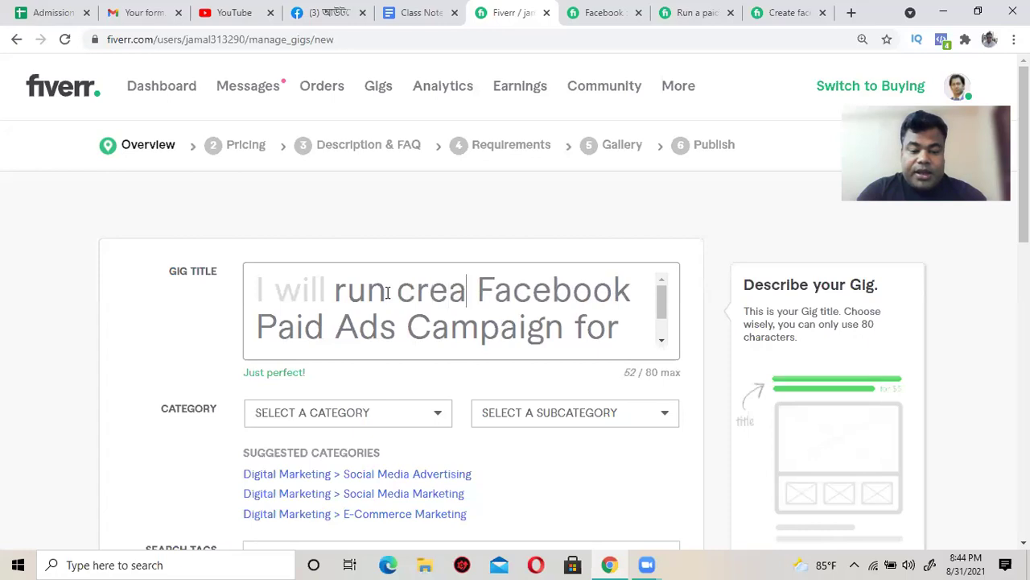
pyautogui.write('do')
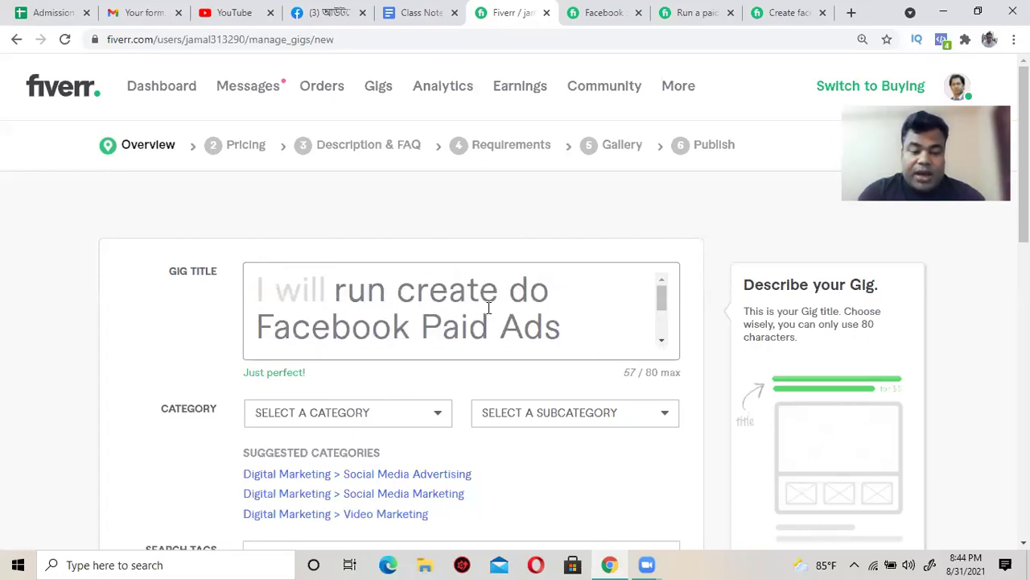
pyautogui.moveTo(561, 327); pyautogui.dragTo(313, 290)
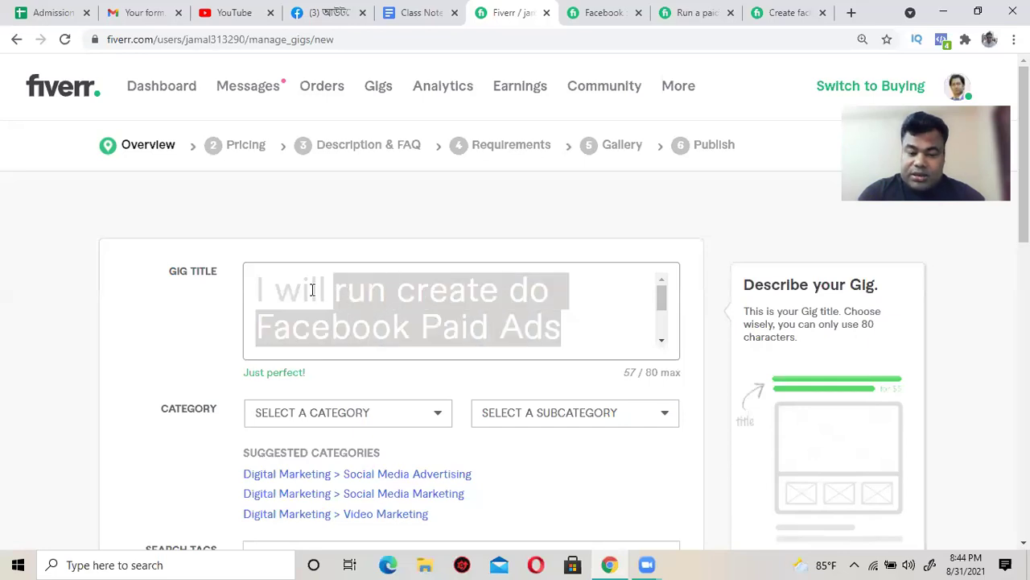
pyautogui.click(387, 292)
pyautogui.moveTo(396, 292); pyautogui.dragTo(527, 290)
pyautogui.press('BackSpace')
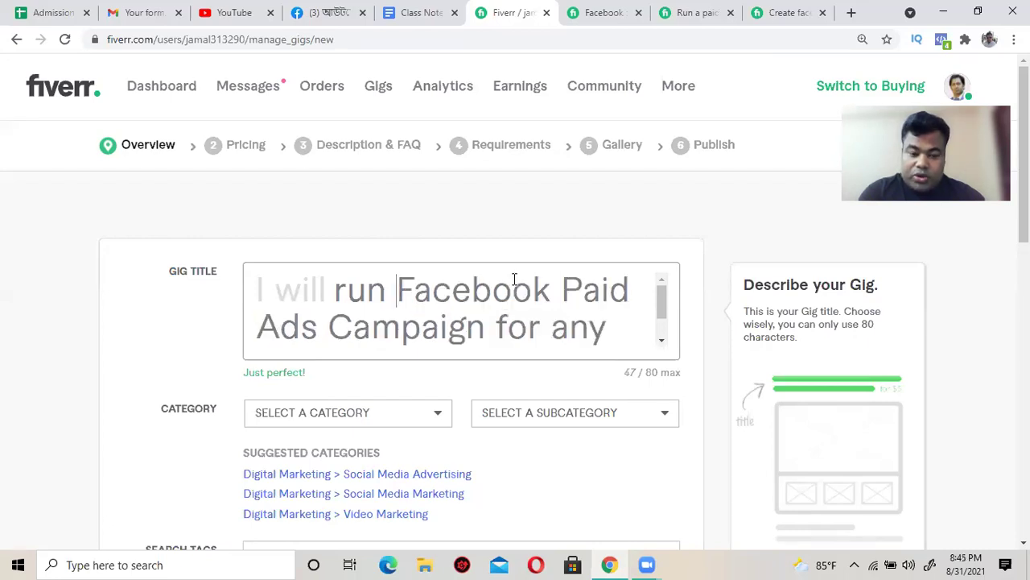
# Step: Reread the new gig's full title from its opening words through to "business"
pyautogui.scroll(-1, 569, 298)
pyautogui.scroll(1, 572, 299)
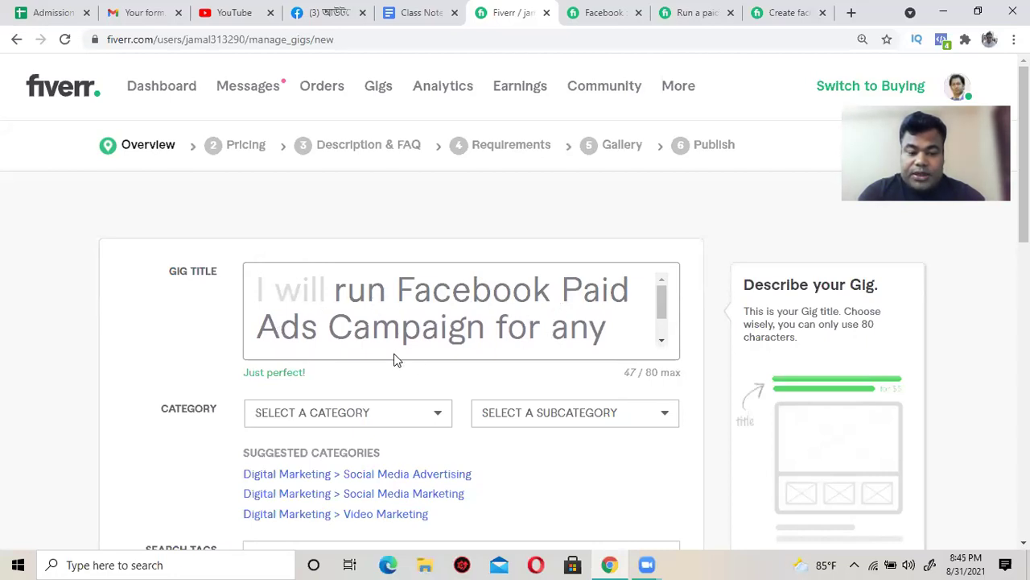
pyautogui.scroll(-1, 573, 334)
pyautogui.click(471, 329)
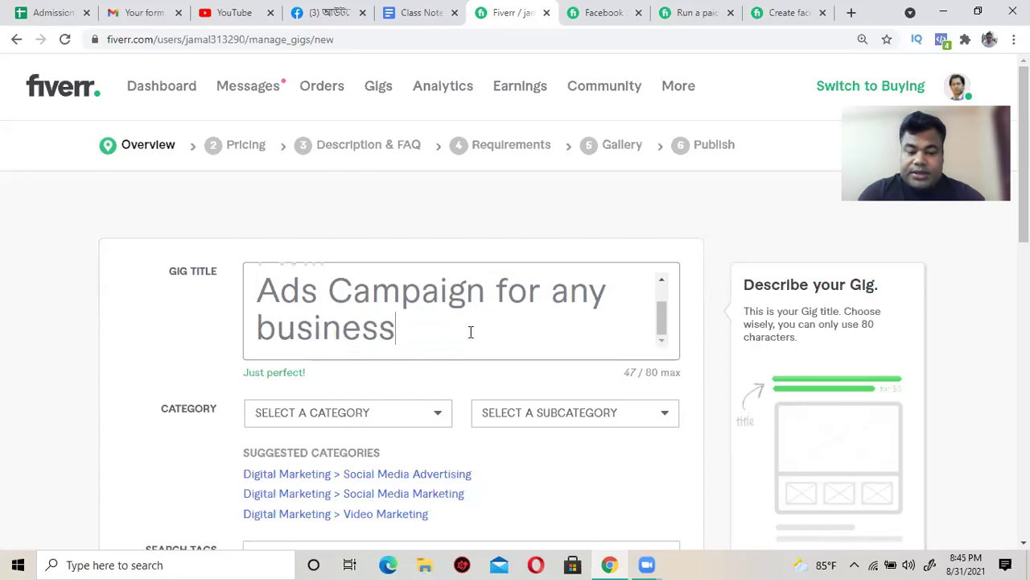
pyautogui.scroll(1, 471, 330)
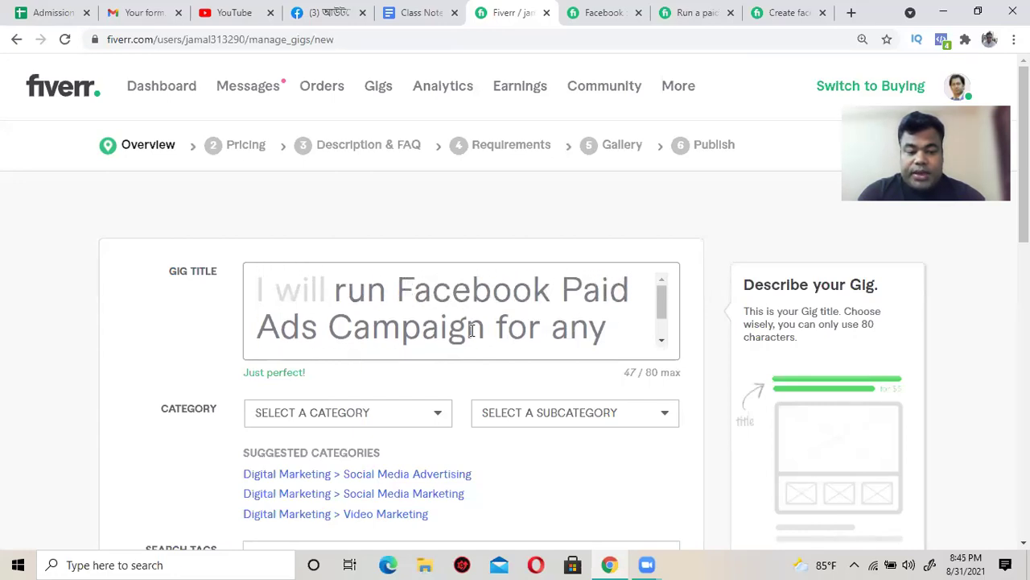
pyautogui.moveTo(437, 411)
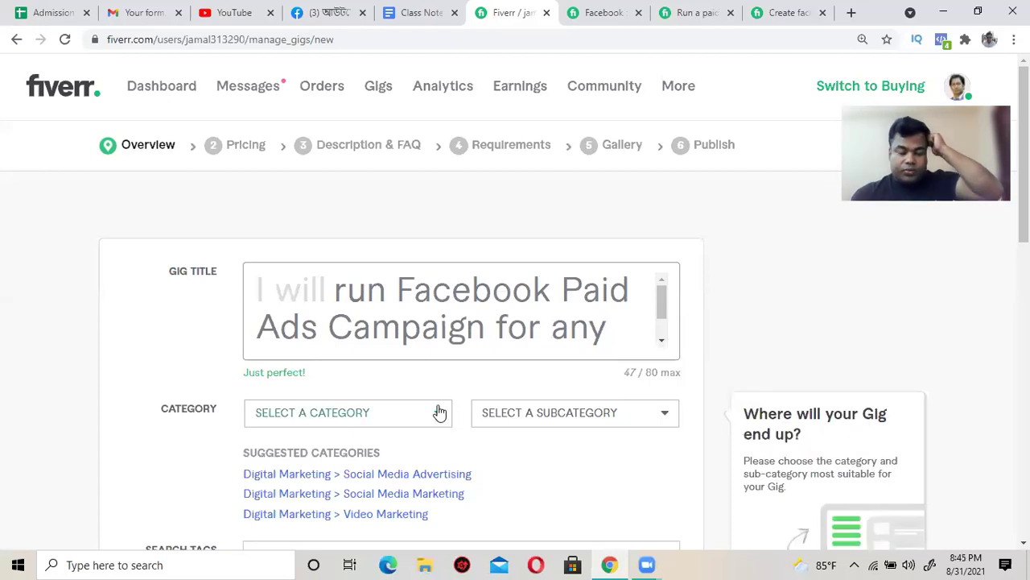
pyautogui.scroll(-1, 463, 334)
pyautogui.scroll(1, 464, 335)
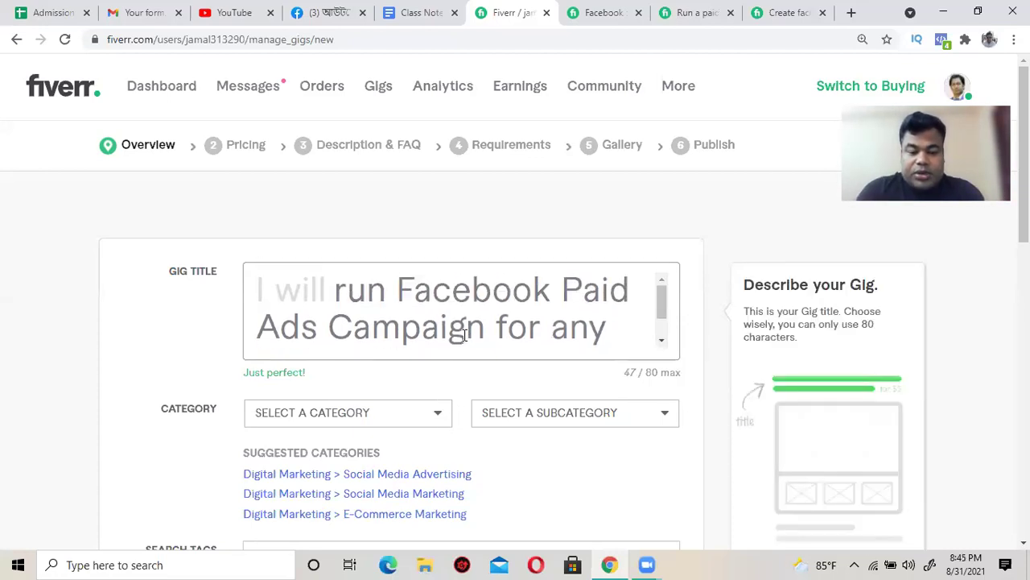
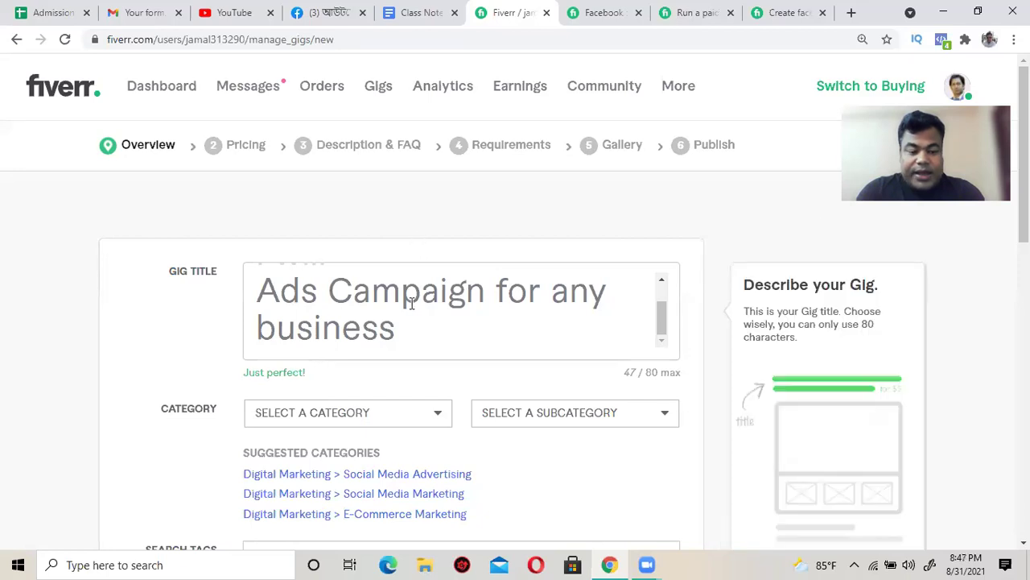
pyautogui.scroll(-2, 412, 304)
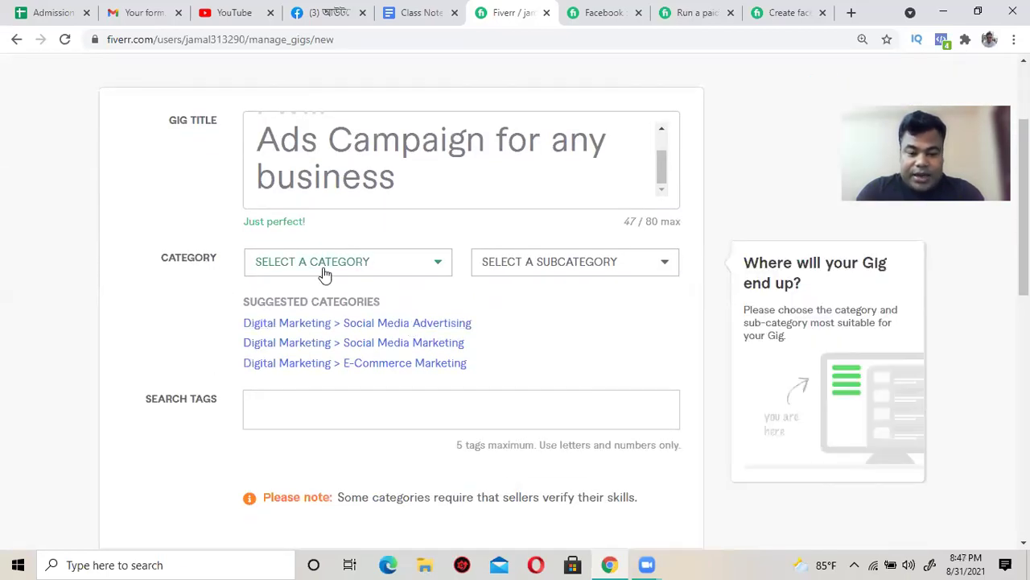
pyautogui.click(398, 272)
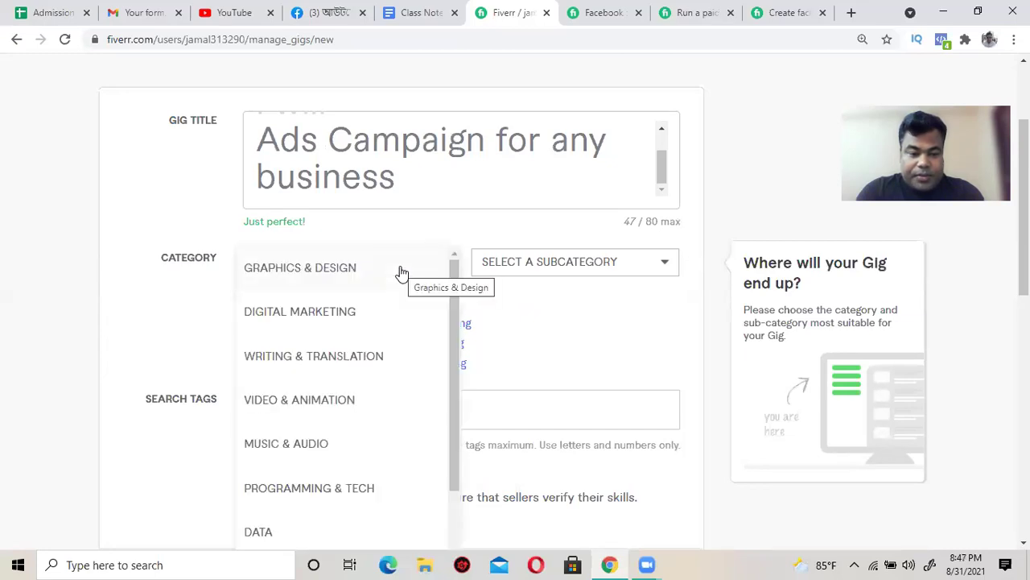
pyautogui.click(152, 193)
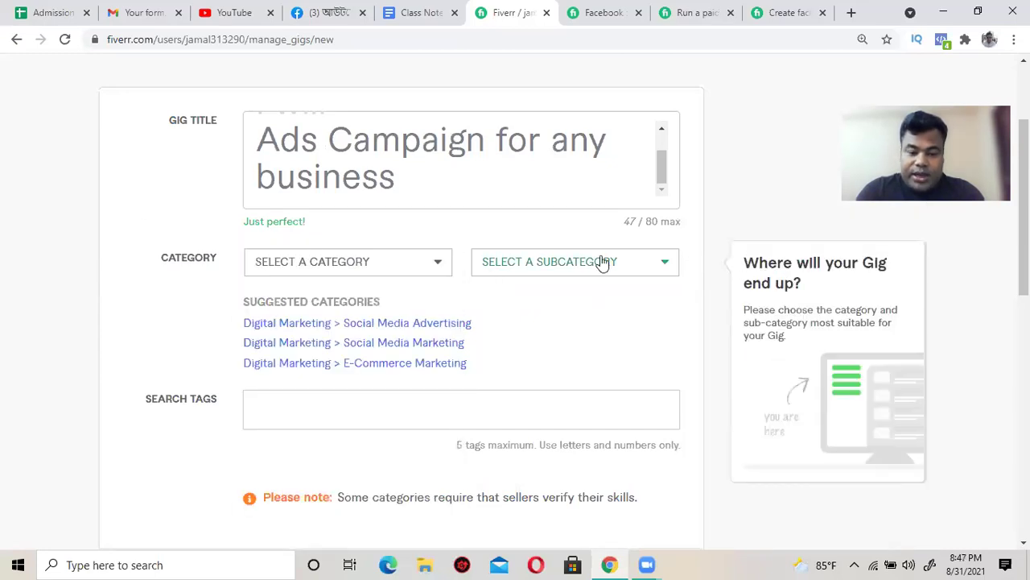
# Step: Check the category, subcategory and service type listed above the titles of the three competing Facebook ads gigs
pyautogui.click(598, 11)
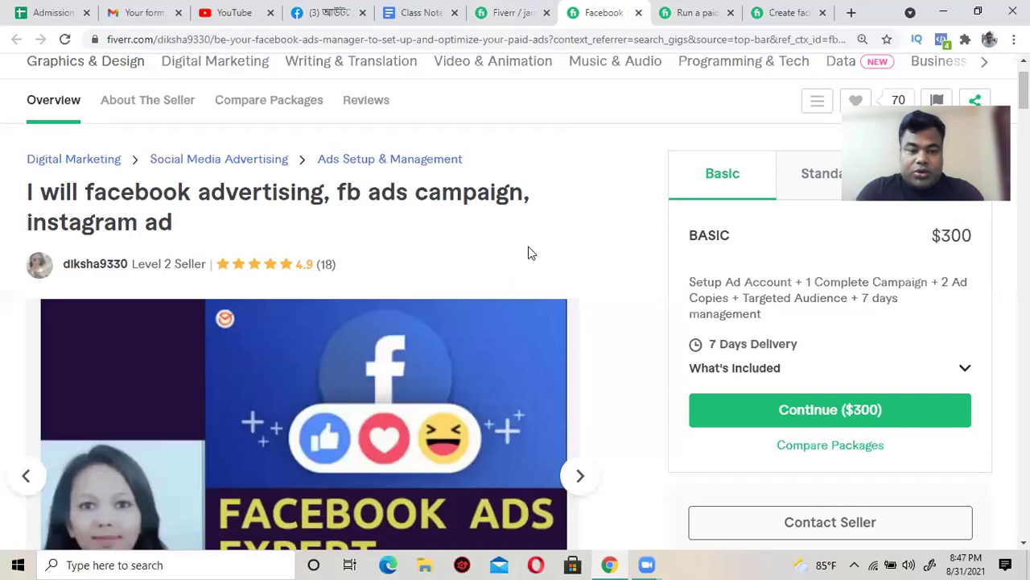
pyautogui.scroll(1, 529, 255)
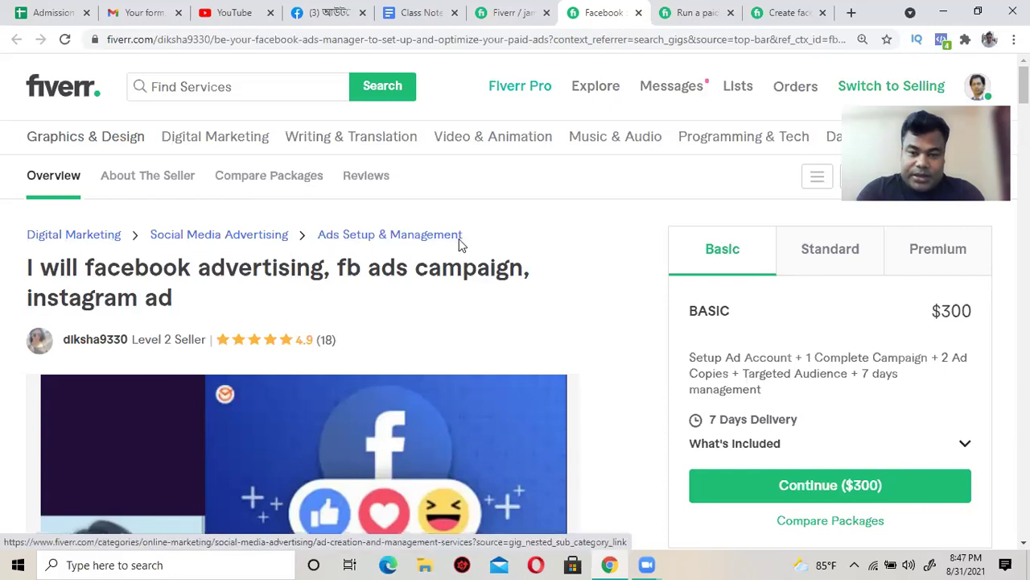
pyautogui.click(711, 8)
pyautogui.click(471, 222)
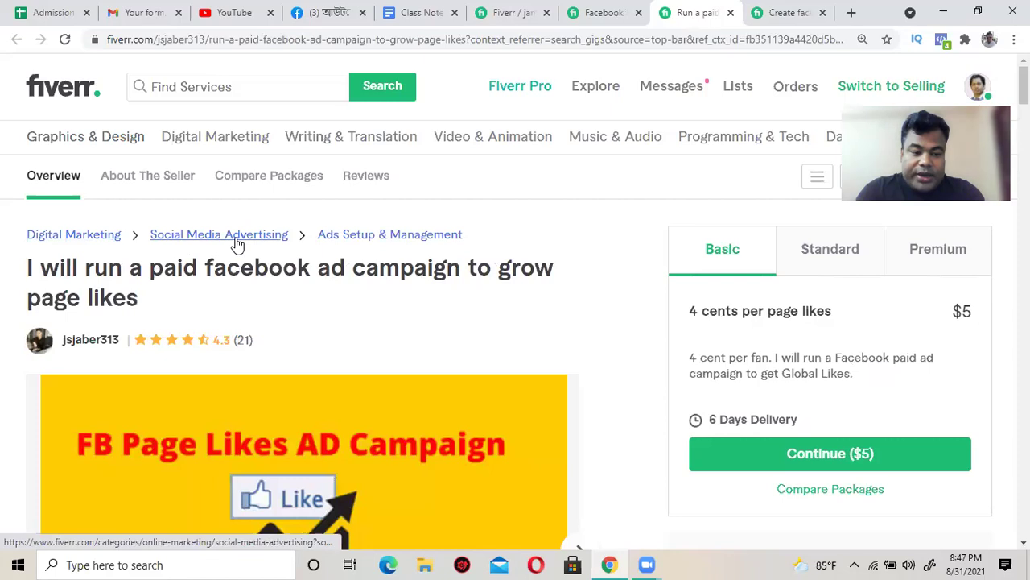
pyautogui.click(785, 12)
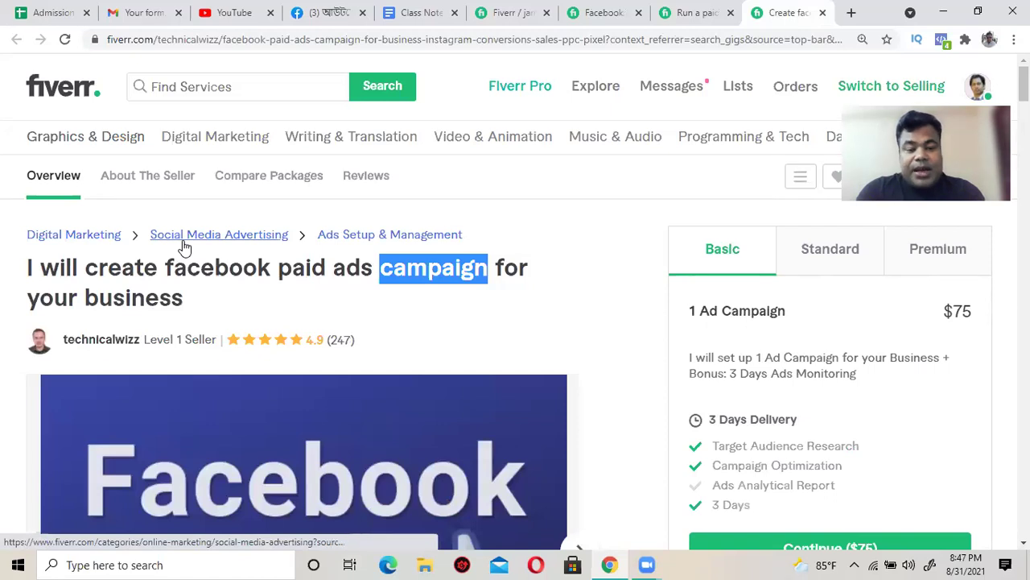
pyautogui.click(429, 249)
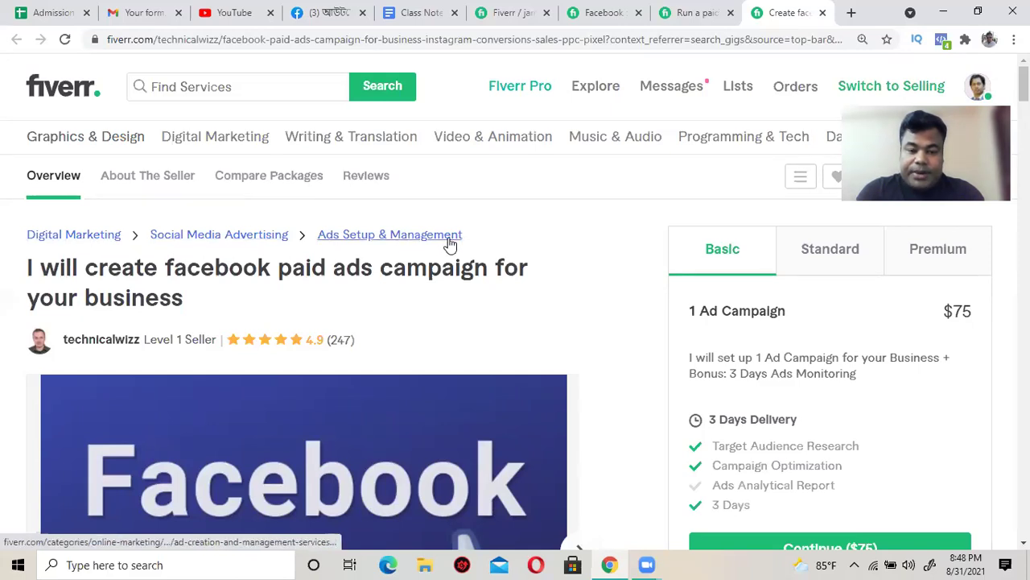
# Step: Set the new gig's category to Digital Marketing and its subcategory to Social Media Advertising, rechecking a competing gig's category path
pyautogui.click(511, 13)
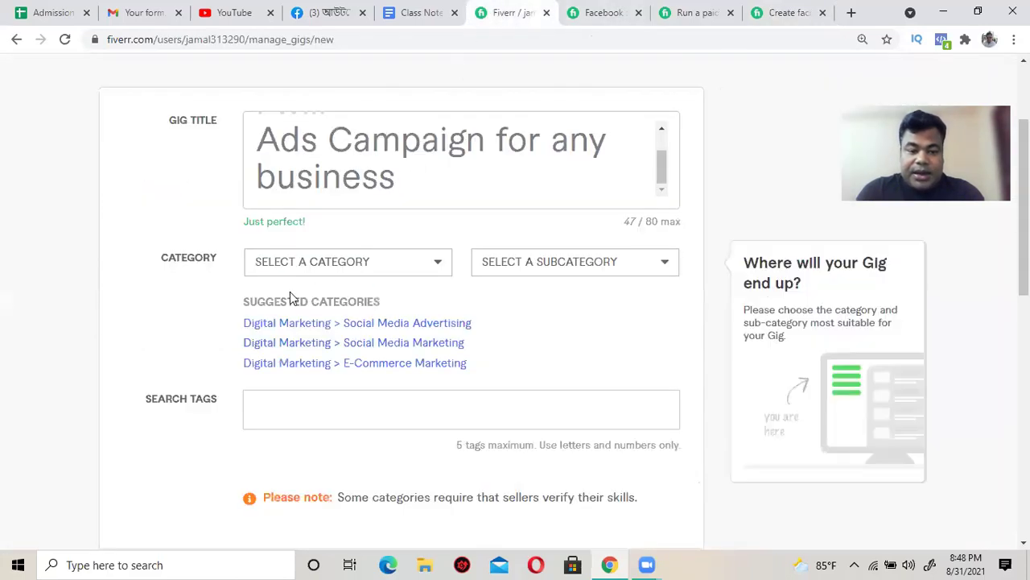
pyautogui.click(316, 263)
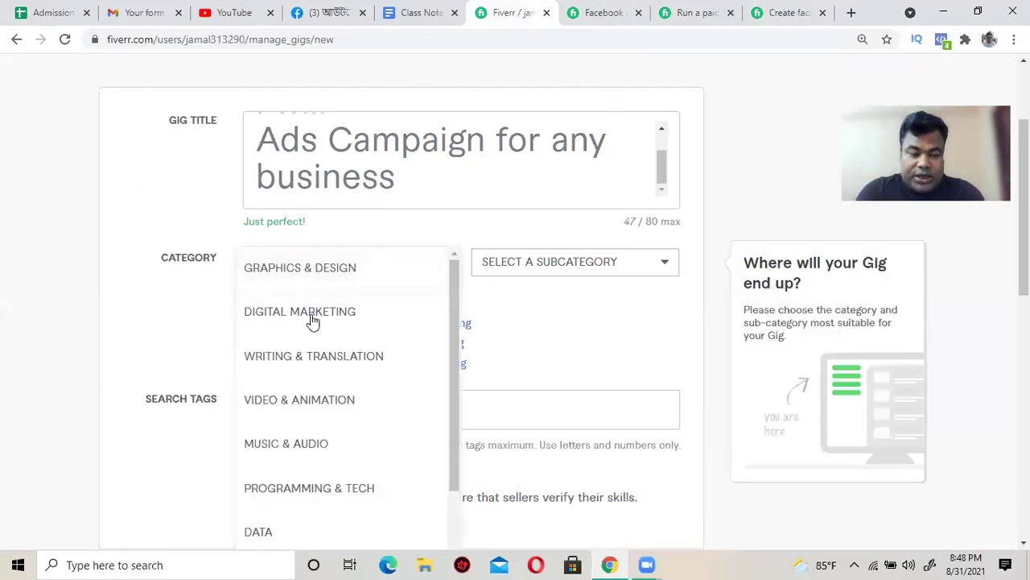
pyautogui.click(313, 314)
pyautogui.click(537, 264)
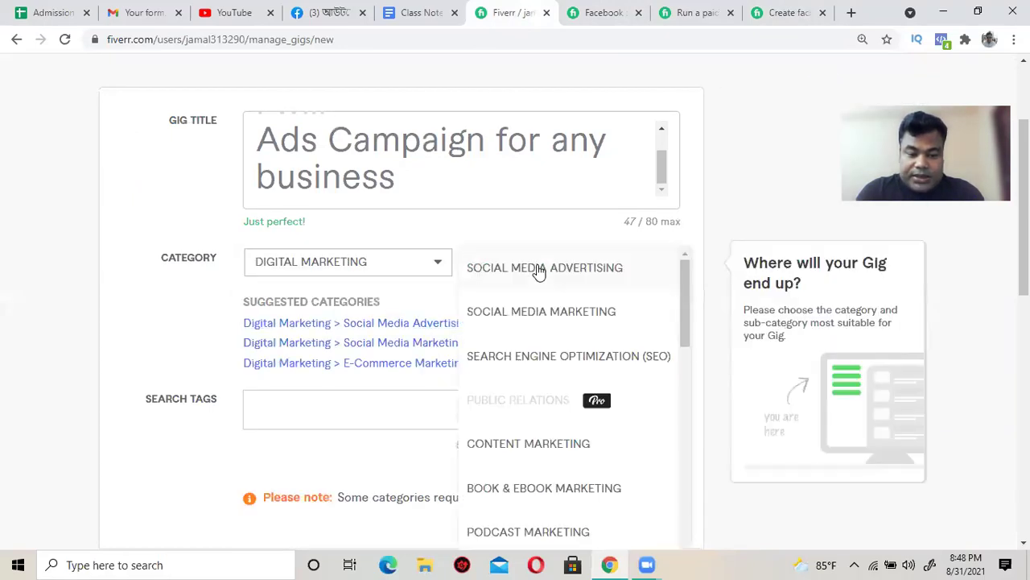
pyautogui.click(622, 10)
pyautogui.click(516, 9)
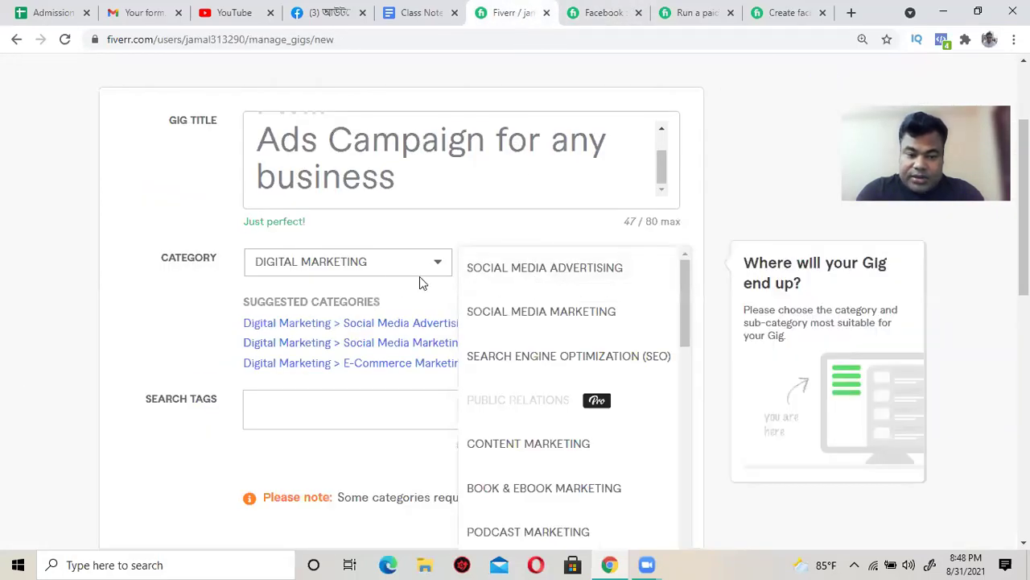
pyautogui.click(598, 274)
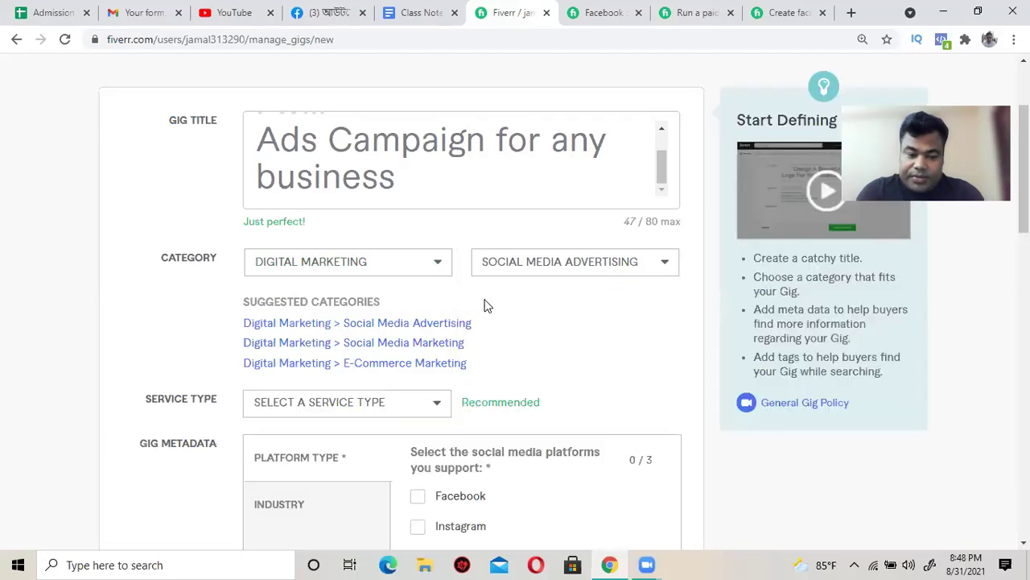
# Step: Set the new gig's service type to Ads Setup & Management, comparing it with the $300 competing gig
pyautogui.scroll(-1, 483, 303)
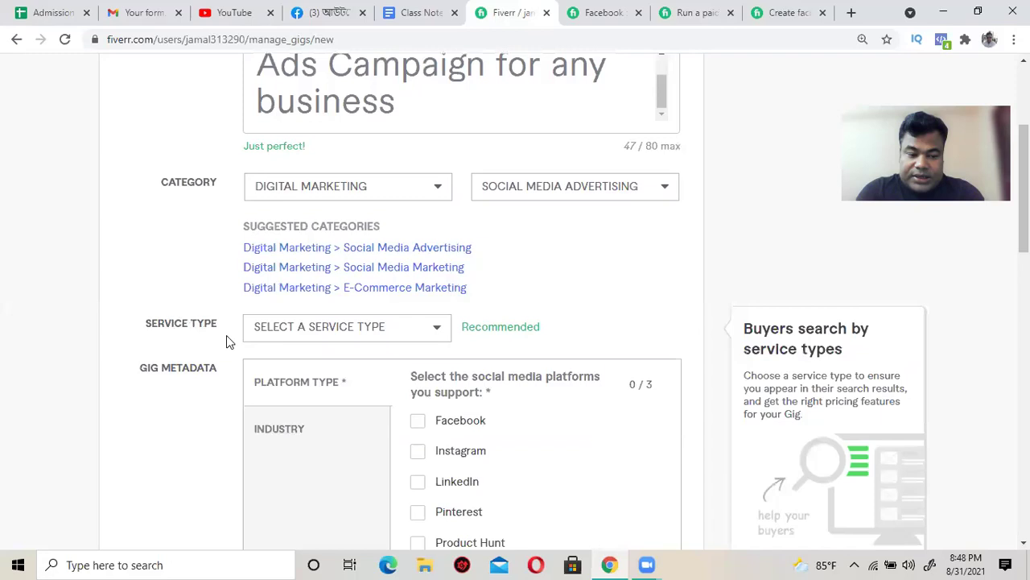
pyautogui.click(387, 334)
pyautogui.scroll(-1, 391, 362)
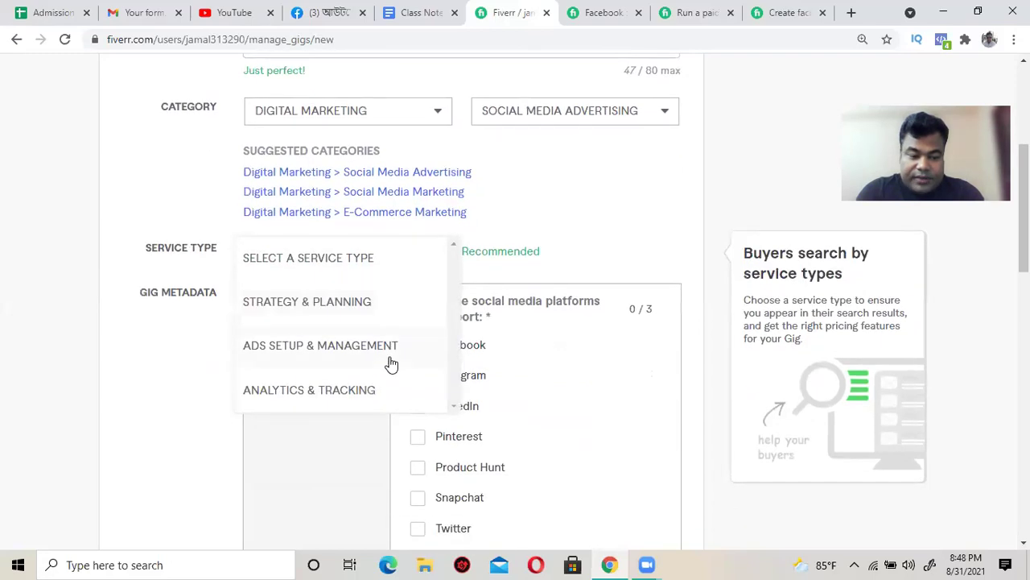
pyautogui.scroll(-2, 350, 362)
pyautogui.scroll(2, 349, 348)
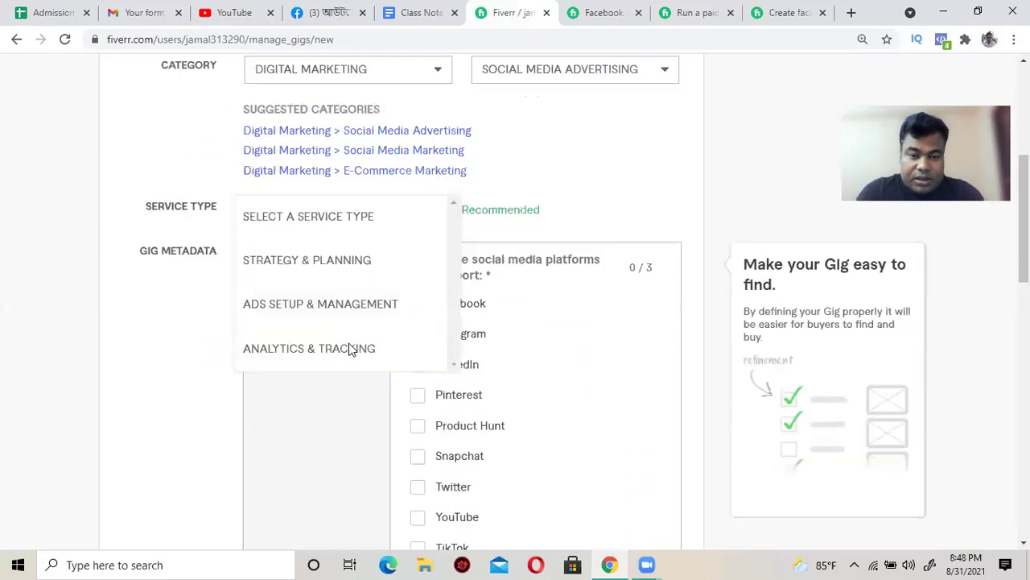
pyautogui.click(620, 13)
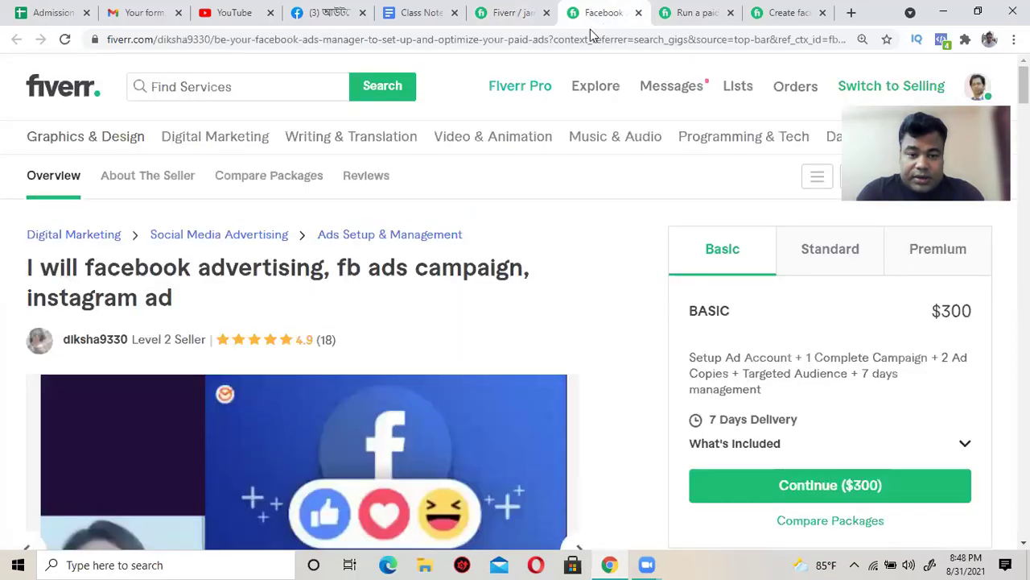
pyautogui.click(499, 10)
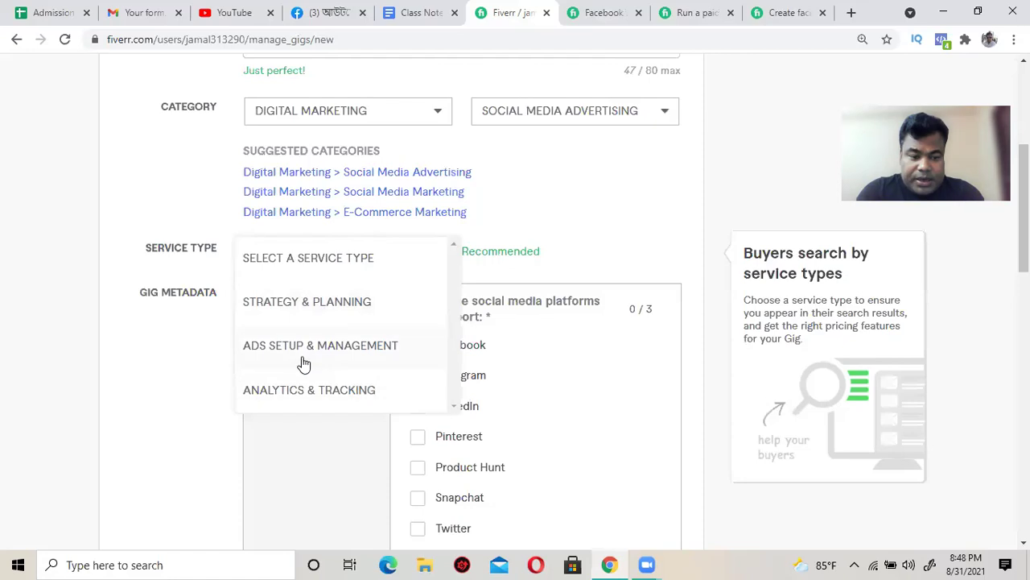
pyautogui.click(329, 348)
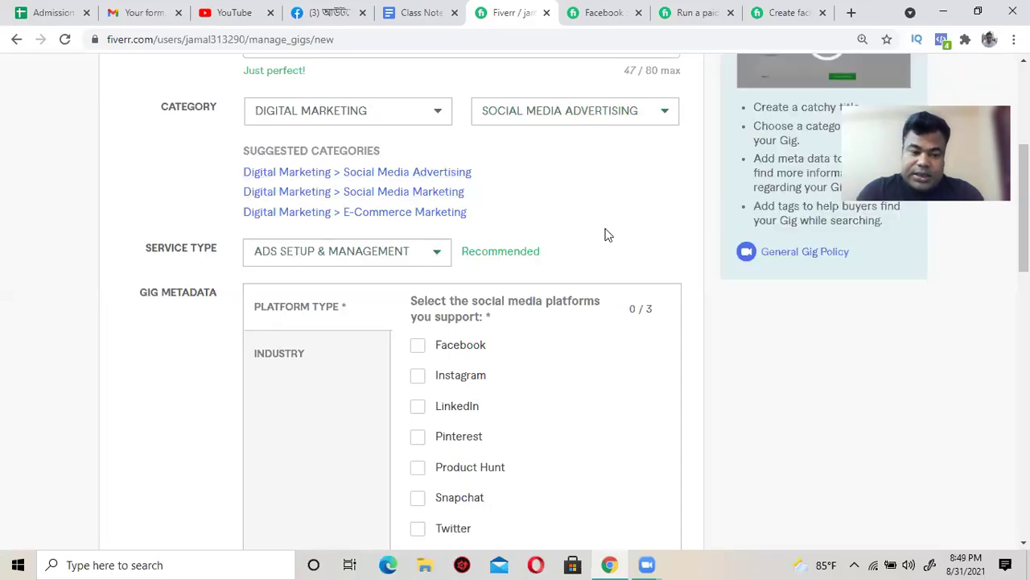
# Step: Select Facebook and Instagram as the social media platforms supported in the gig metadata
pyautogui.scroll(-1, 576, 252)
pyautogui.scroll(-2, 577, 252)
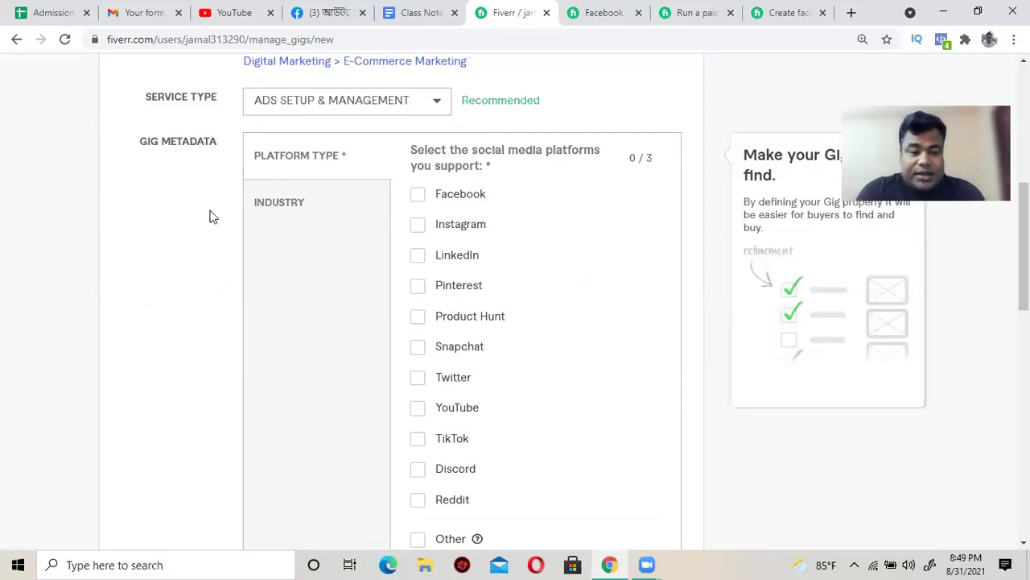
pyautogui.click(418, 198)
pyautogui.click(420, 228)
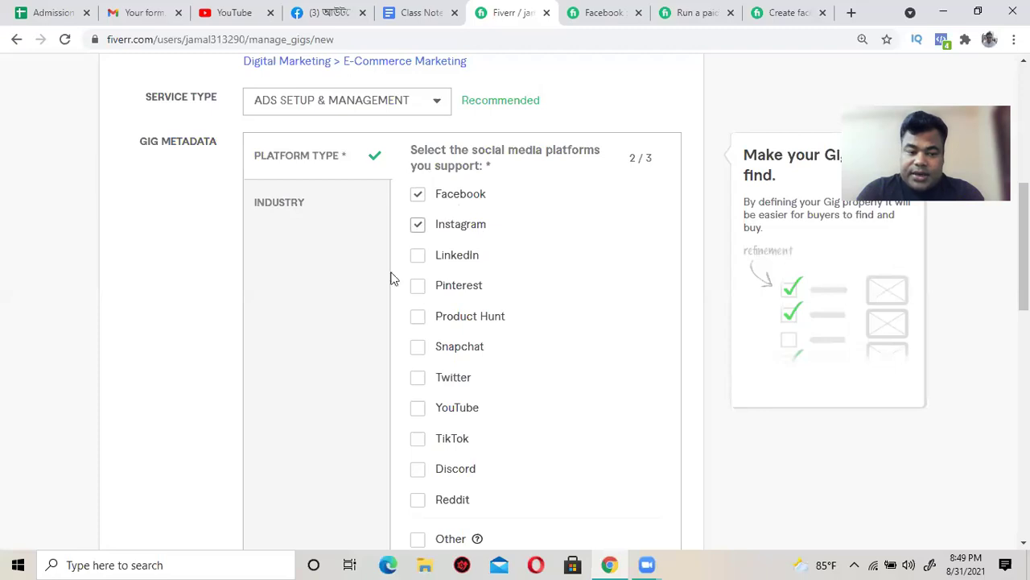
# Step: Review the selected category, service type and platforms, and add "facebook ads" as the gig's first search tag
pyautogui.scroll(-4, 195, 334)
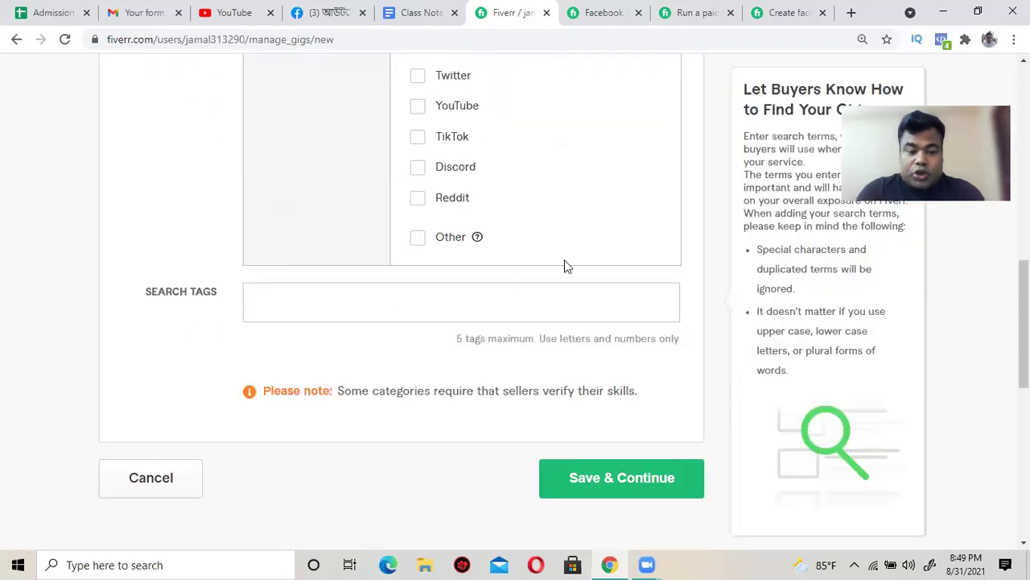
pyautogui.scroll(3, 540, 260)
pyautogui.scroll(-3, 531, 268)
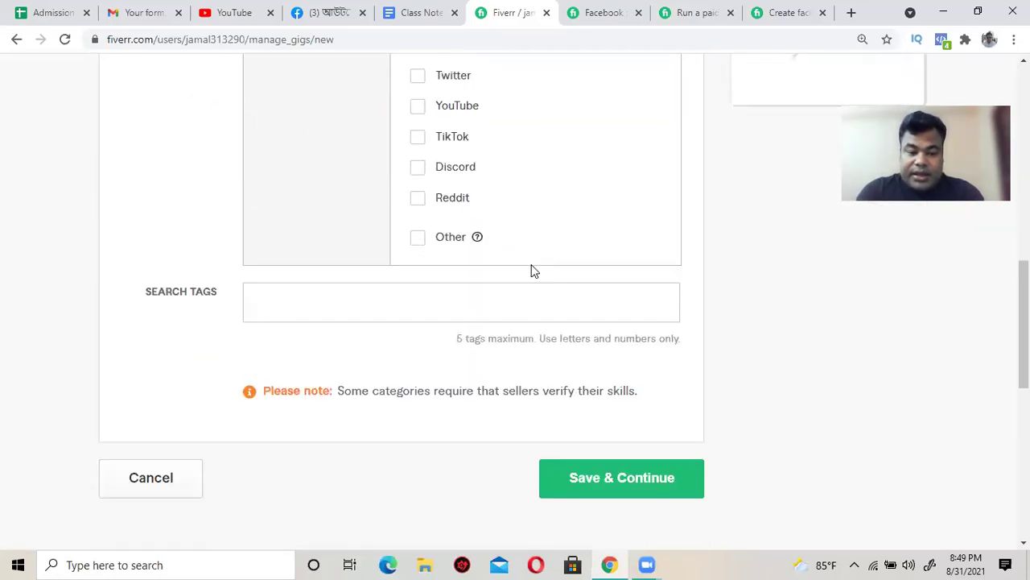
pyautogui.scroll(8, 532, 269)
pyautogui.scroll(-1, 532, 271)
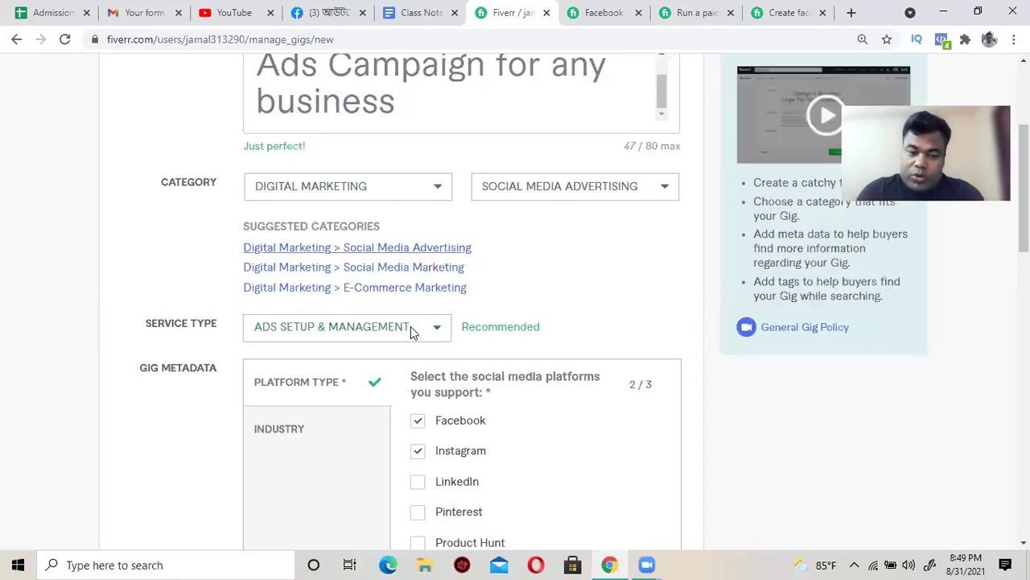
pyautogui.scroll(-3, 554, 306)
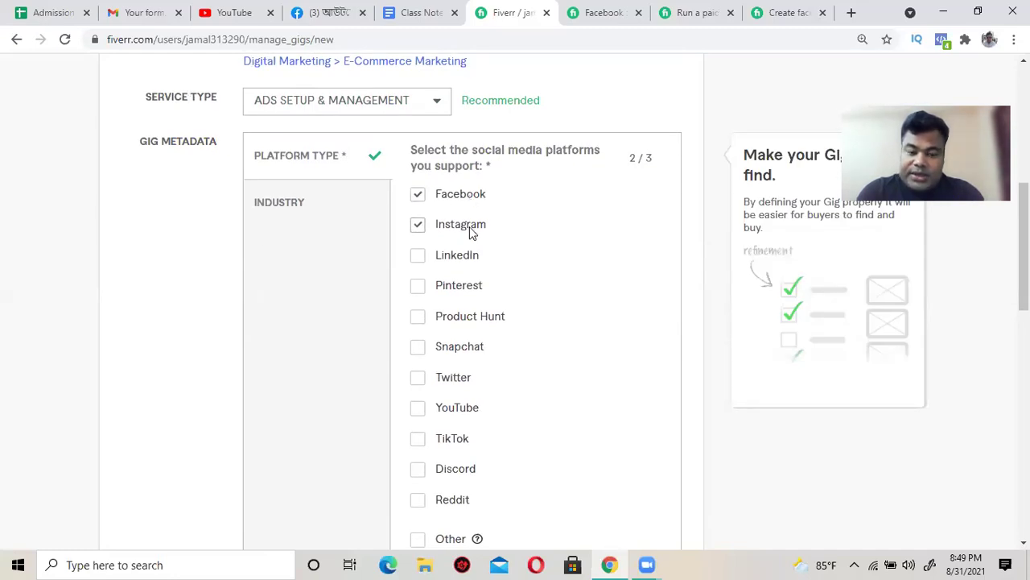
pyautogui.scroll(-4, 469, 226)
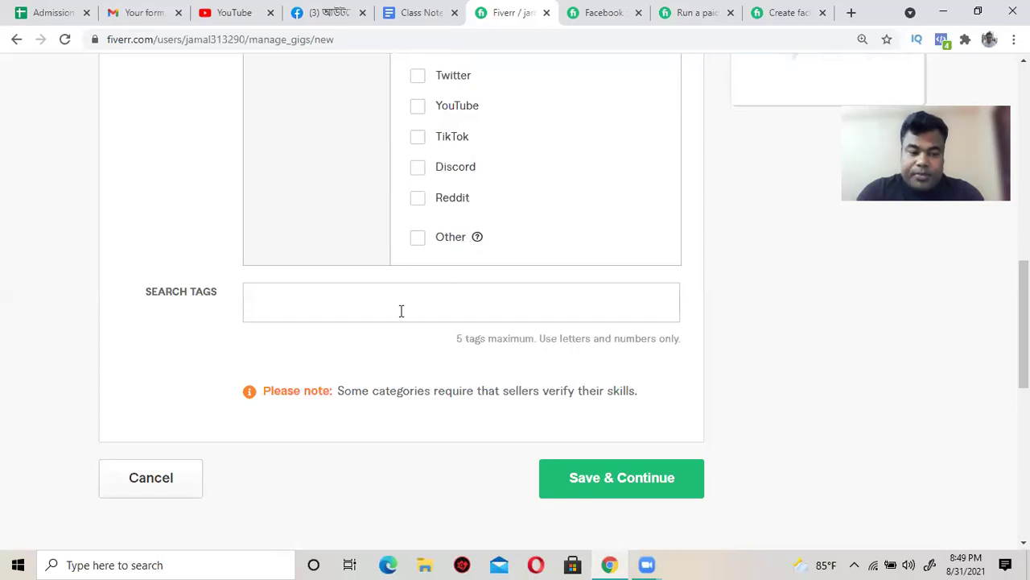
pyautogui.click(332, 302)
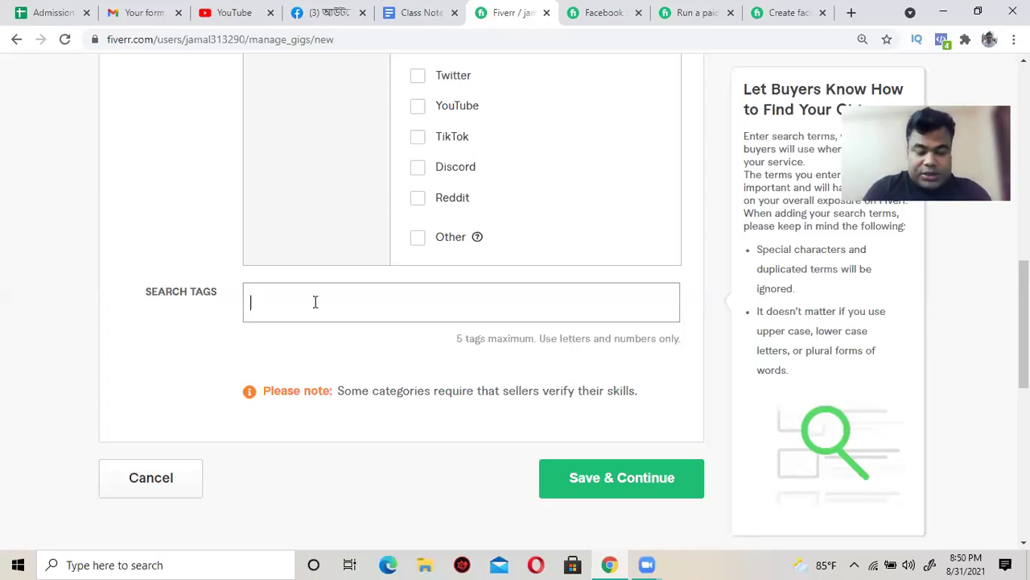
pyautogui.write('facebook')
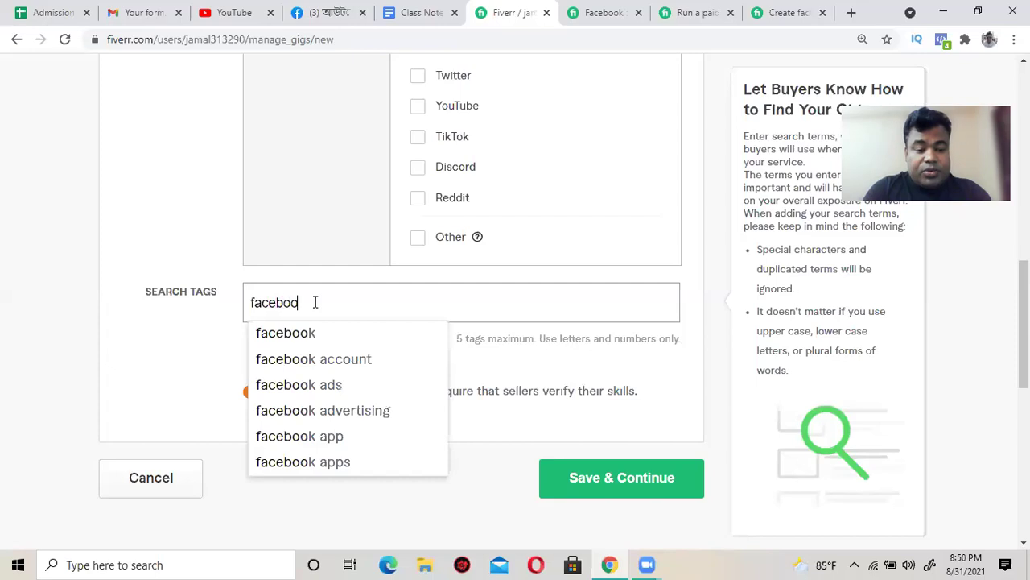
pyautogui.write(' ads')
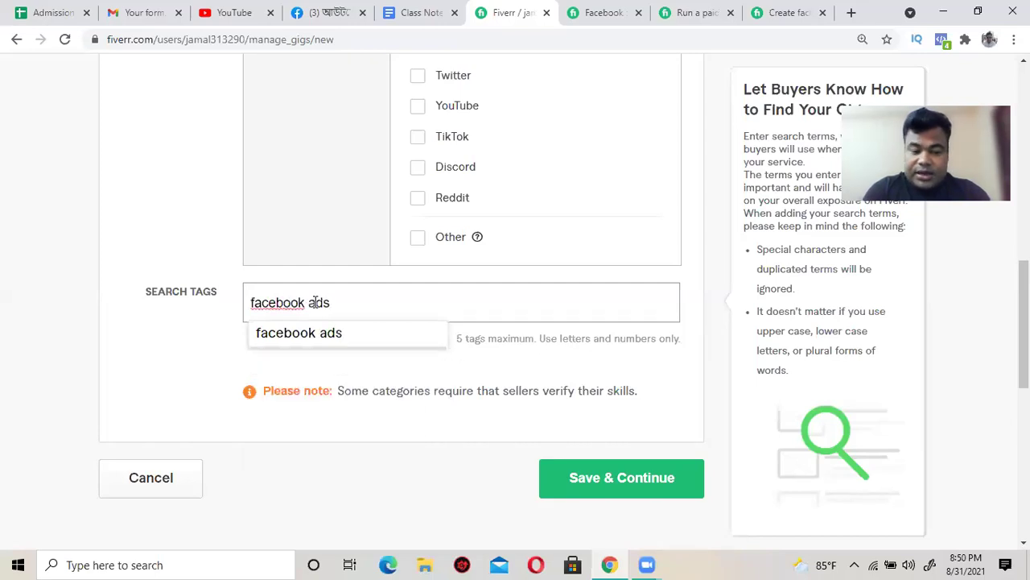
pyautogui.press('Return')
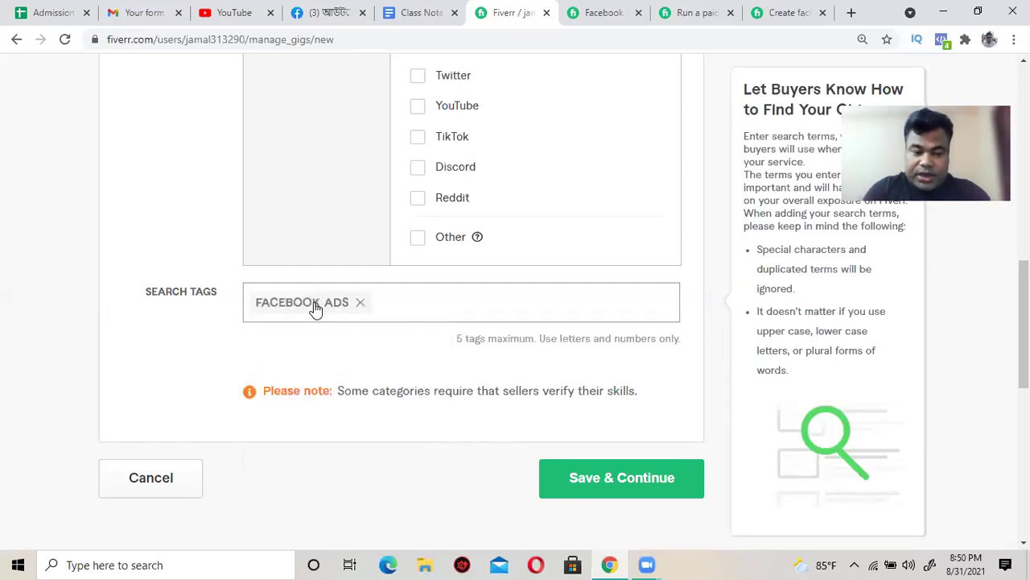
# Step: Add "facebook paid ads" as the gig's second search tag
pyautogui.write('face')
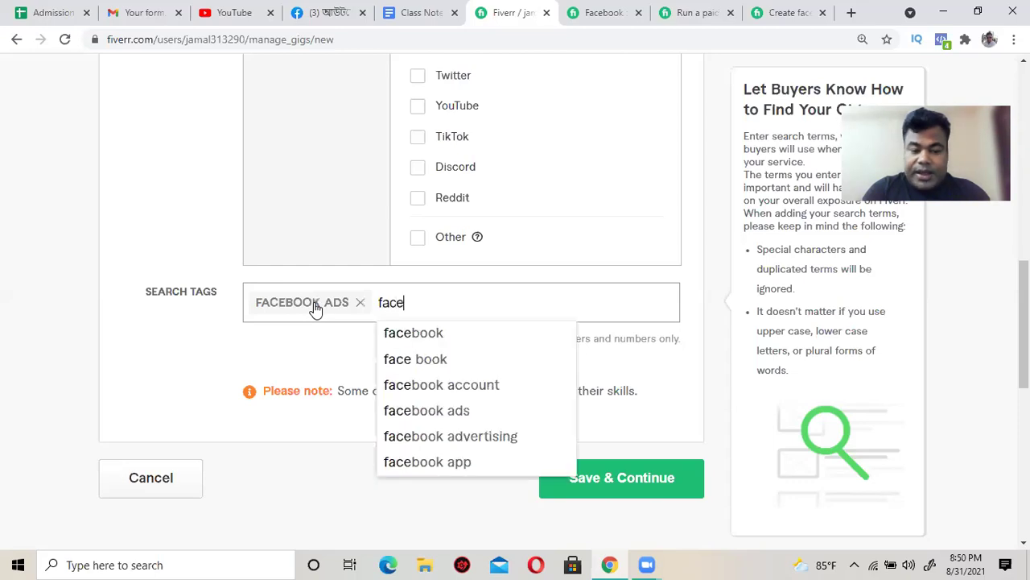
pyautogui.write('book paid ')
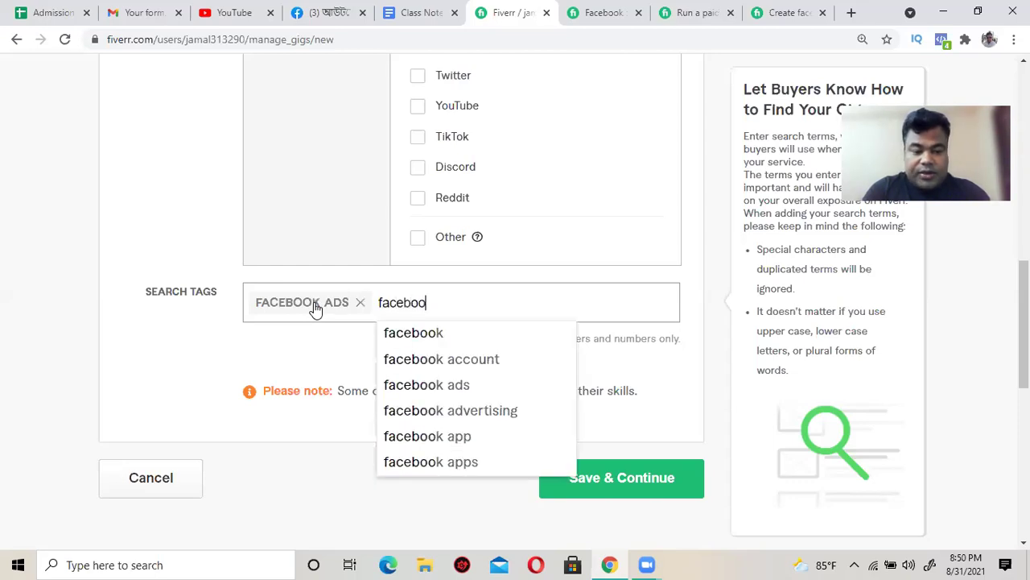
pyautogui.write('ads')
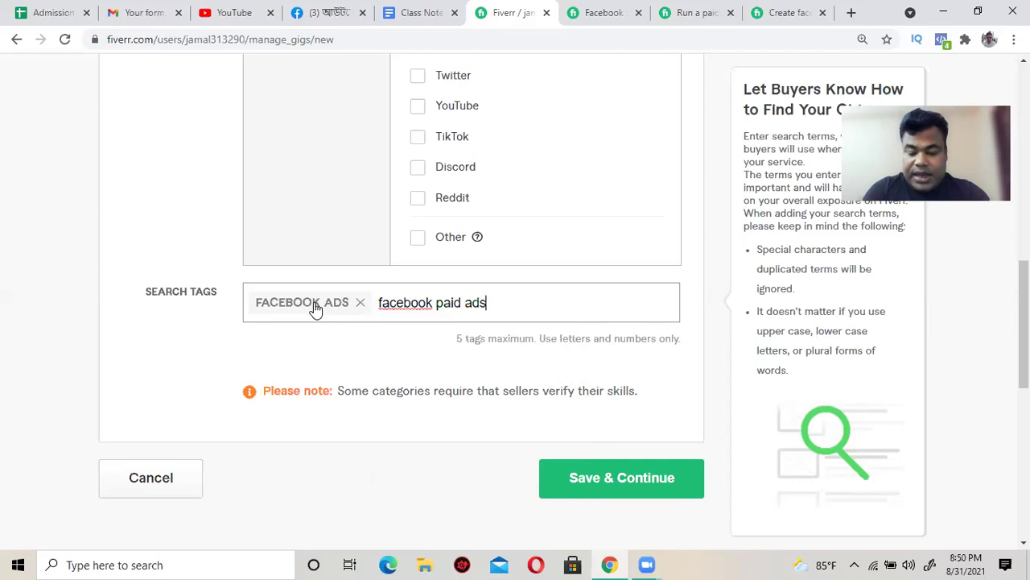
pyautogui.press('Return')
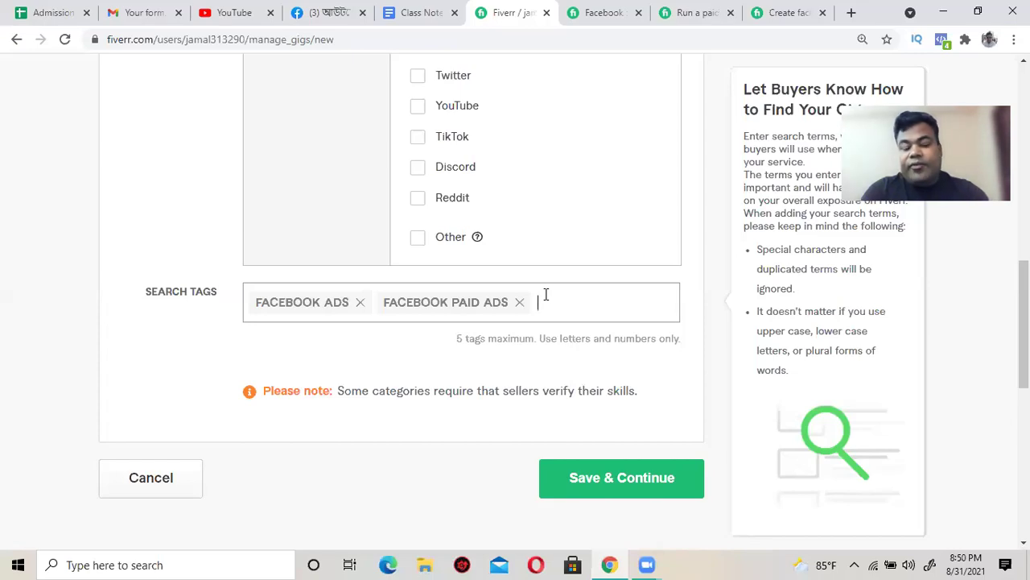
# Step: Draft "facebook paid campaign" as the third search tag, then shorten it and add it as "facebook campaign"
pyautogui.write('faceboo')
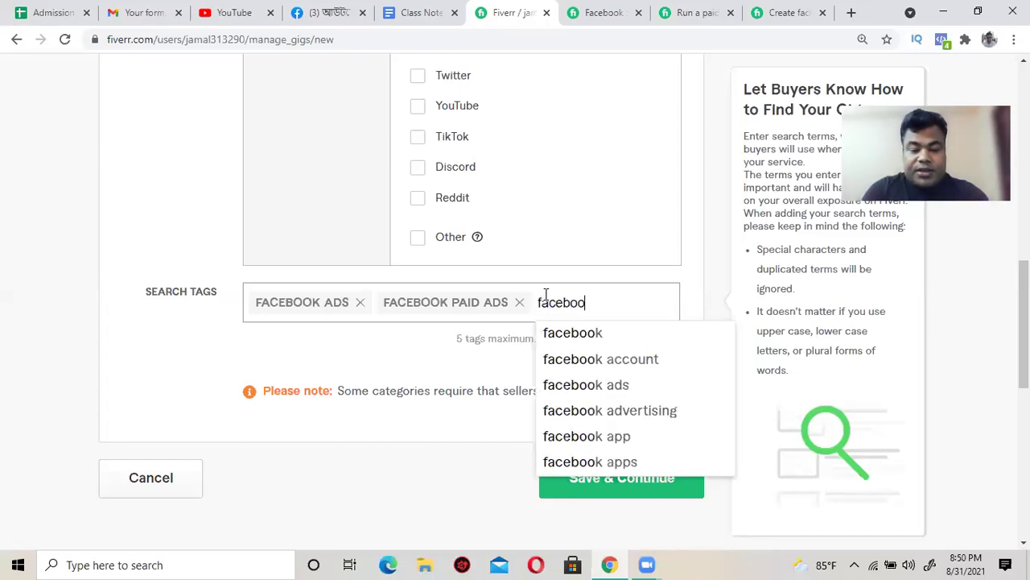
pyautogui.write('k pai')
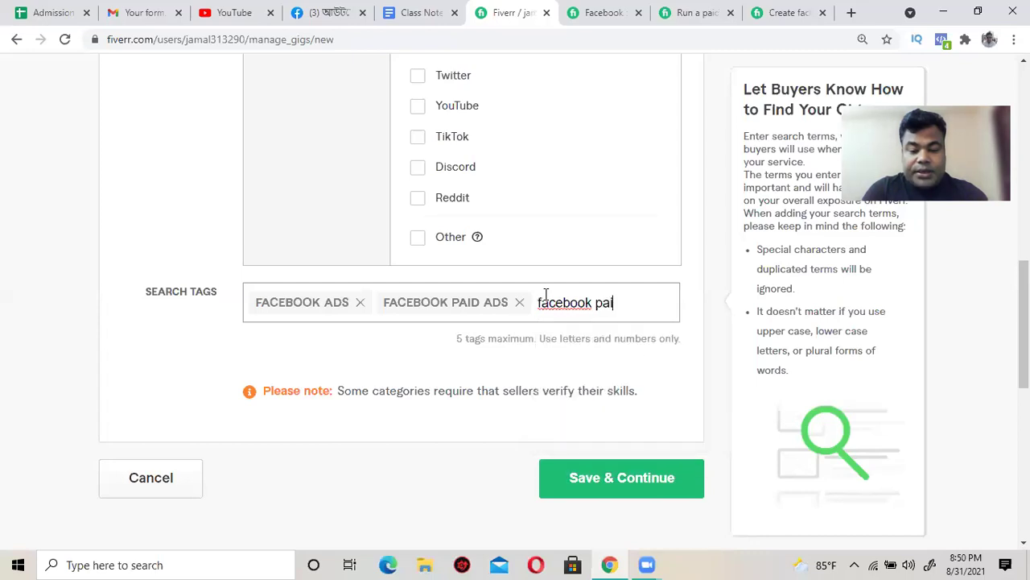
pyautogui.write('d campaign')
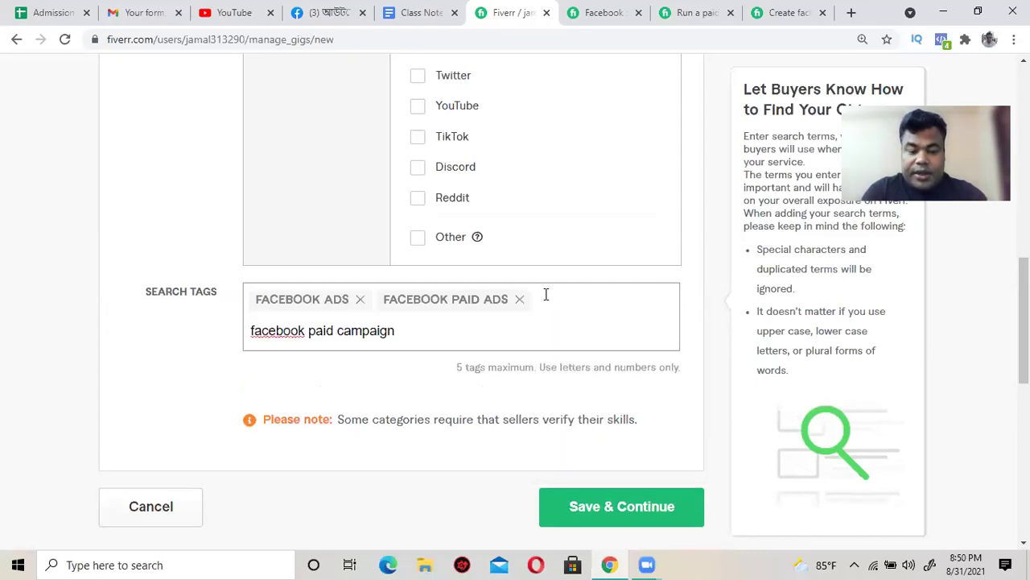
pyautogui.press('BackSpace')
pyautogui.press('BackSpace')
pyautogui.press('BackSpace')
pyautogui.press('BackSpace')
pyautogui.press('BackSpace')
pyautogui.press('BackSpace')
pyautogui.press('BackSpace')
pyautogui.press('BackSpace')
pyautogui.press('BackSpace')
pyautogui.press('BackSpace')
pyautogui.press('BackSpace')
pyautogui.press('BackSpace')
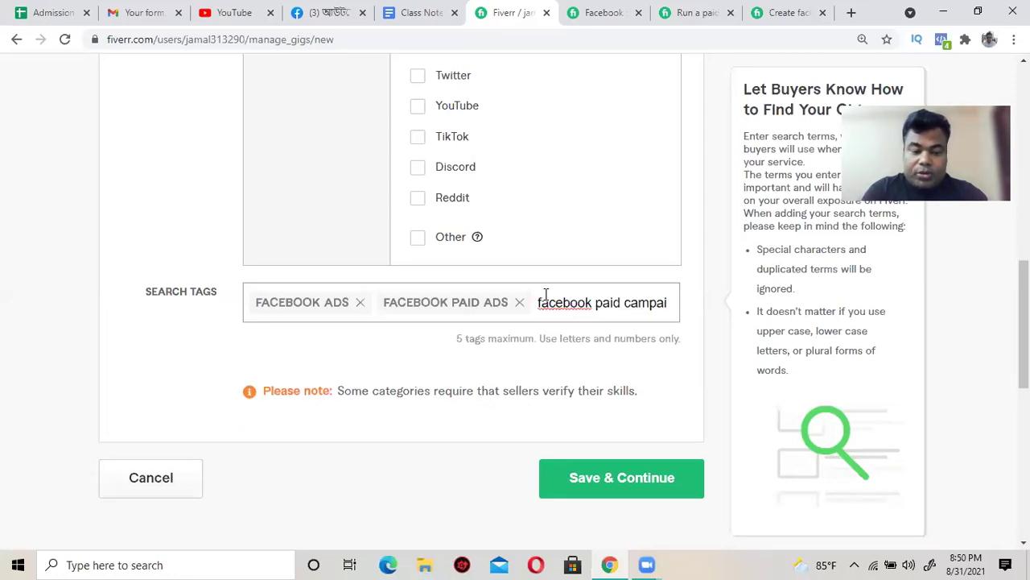
pyautogui.press('BackSpace')
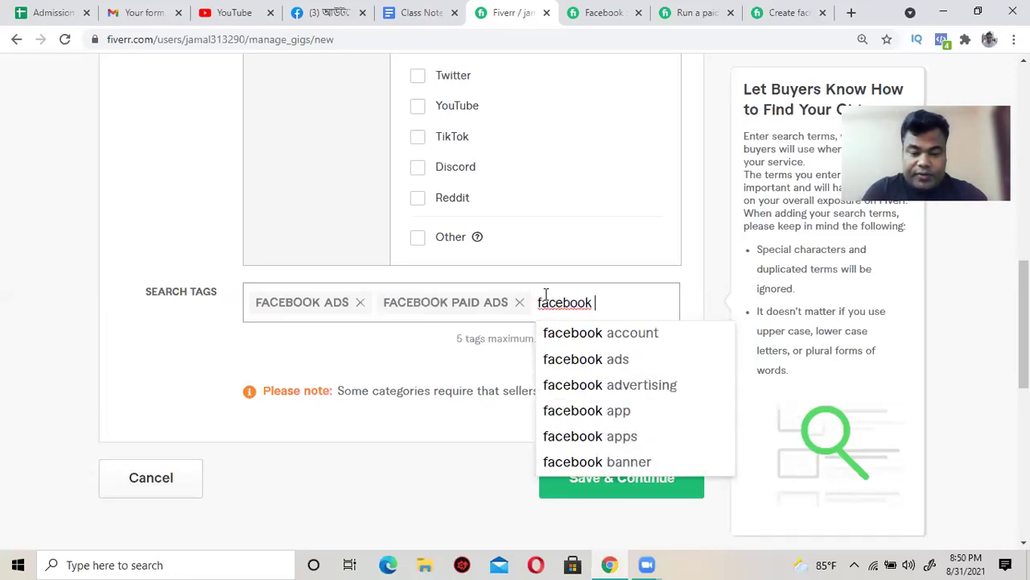
pyautogui.write('campain')
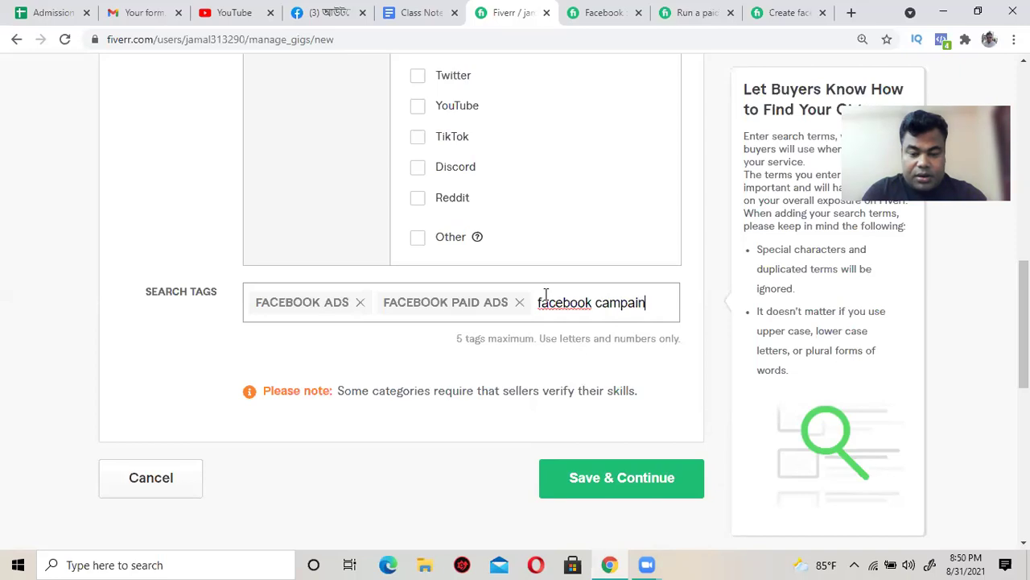
pyautogui.press('BackSpace')
pyautogui.write('aign')
pyautogui.press('Return')
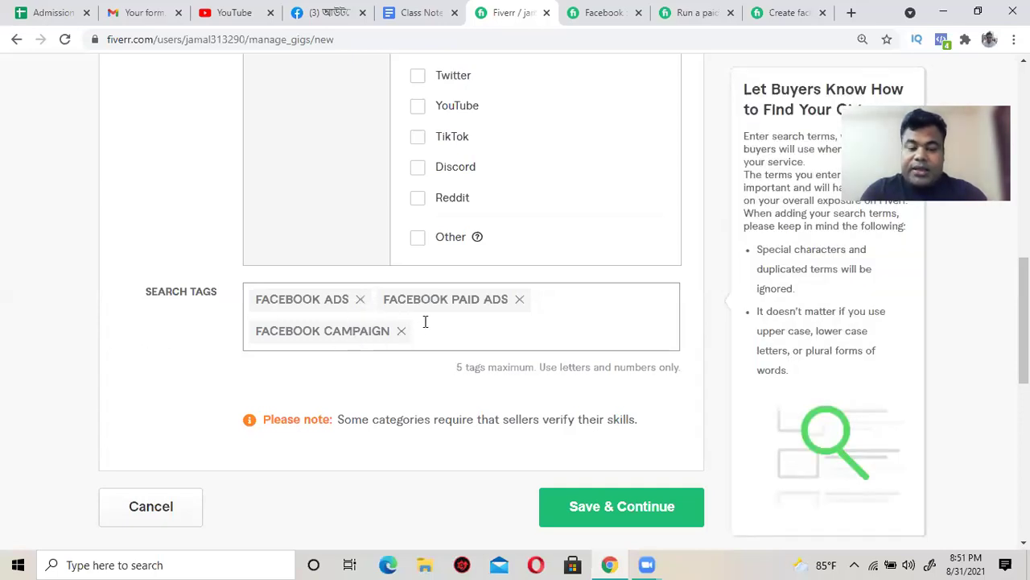
# Step: Consult the related tags of the $300 competing gig and enter "facebook ads manager" as the new gig's fourth search tag
pyautogui.click(600, 16)
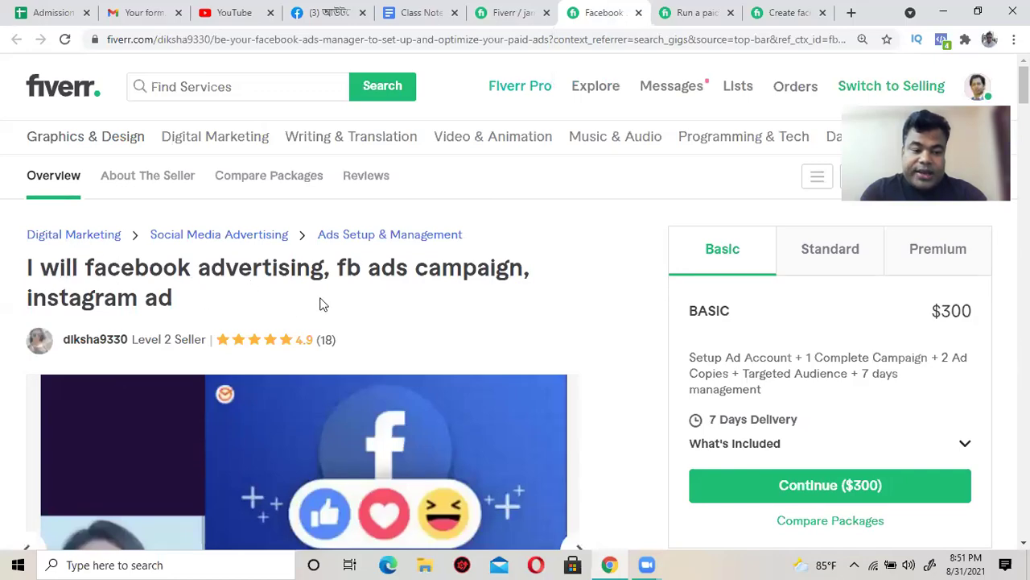
pyautogui.scroll(-15, 302, 306)
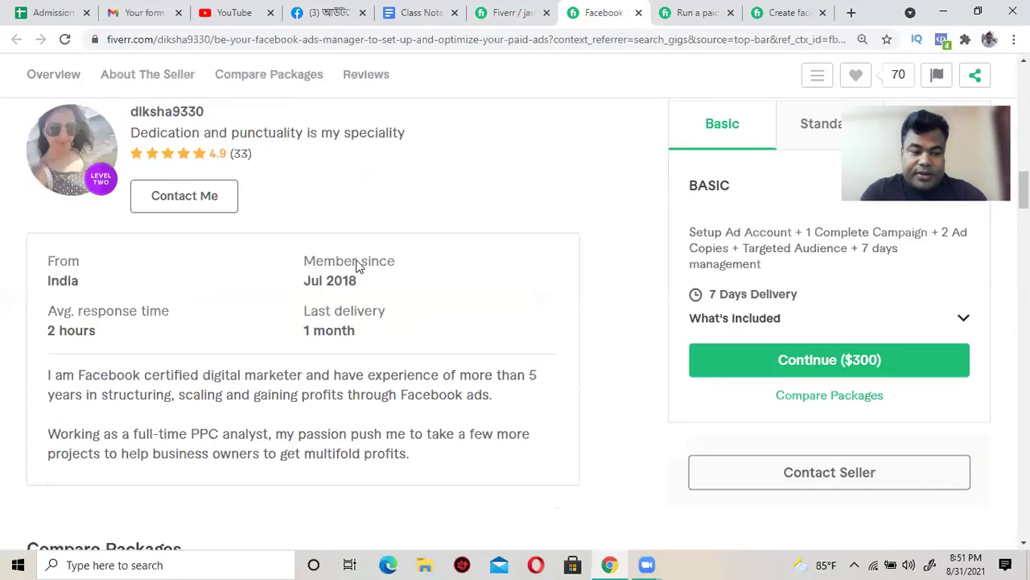
pyautogui.scroll(-10, 320, 273)
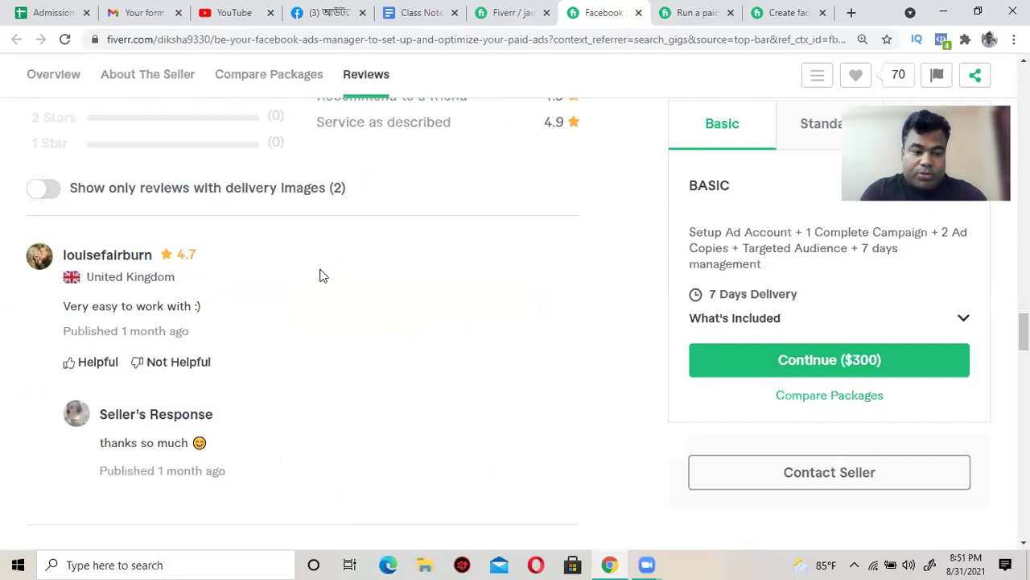
pyautogui.scroll(-10, 318, 276)
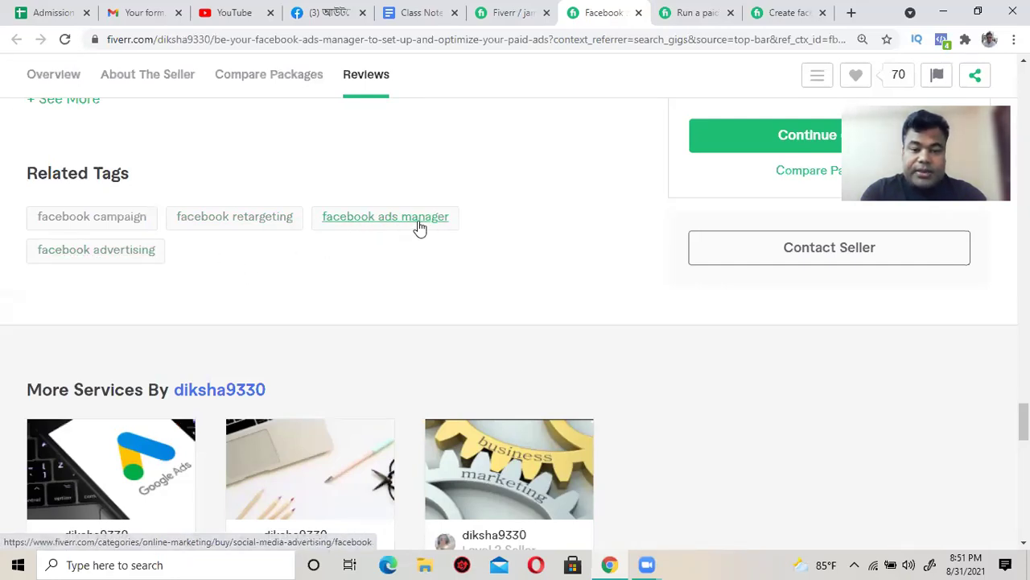
pyautogui.click(507, 12)
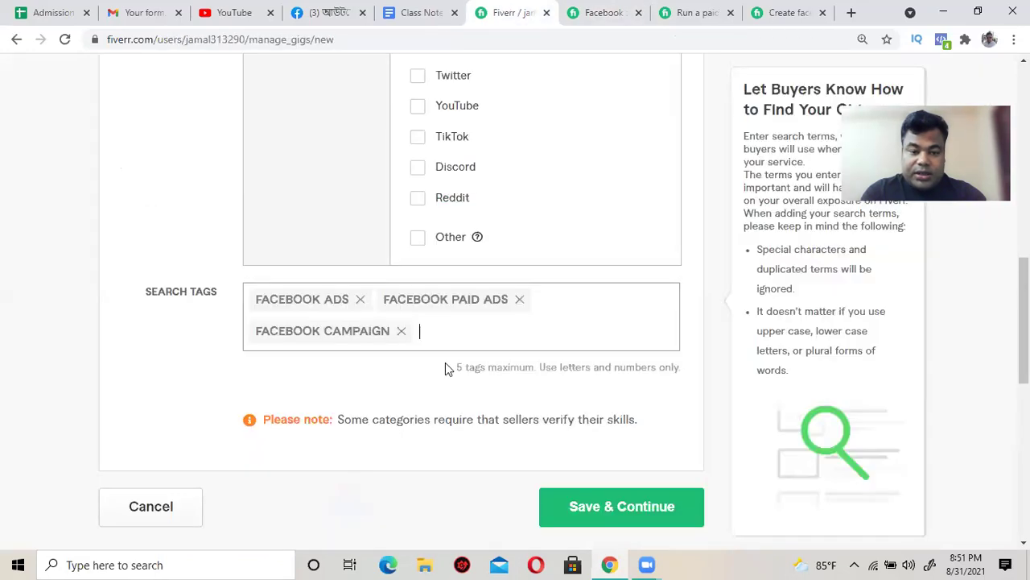
pyautogui.write('face')
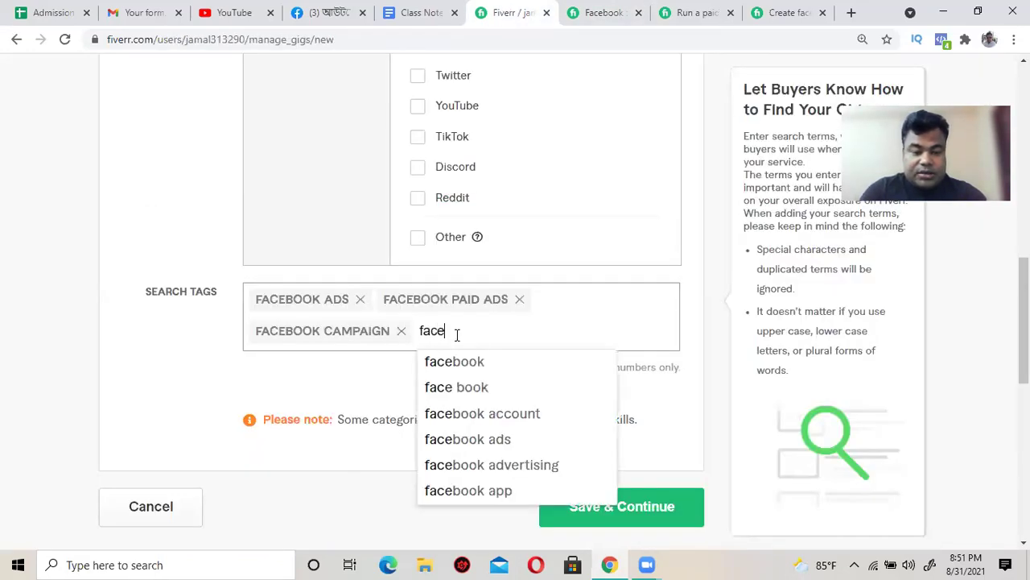
pyautogui.write('book ads ')
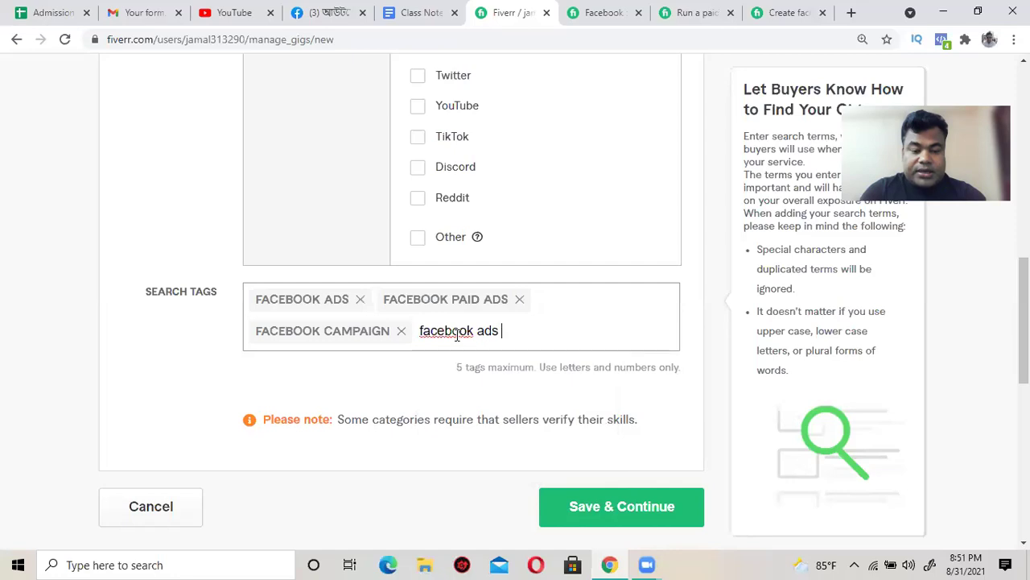
pyautogui.write('manager')
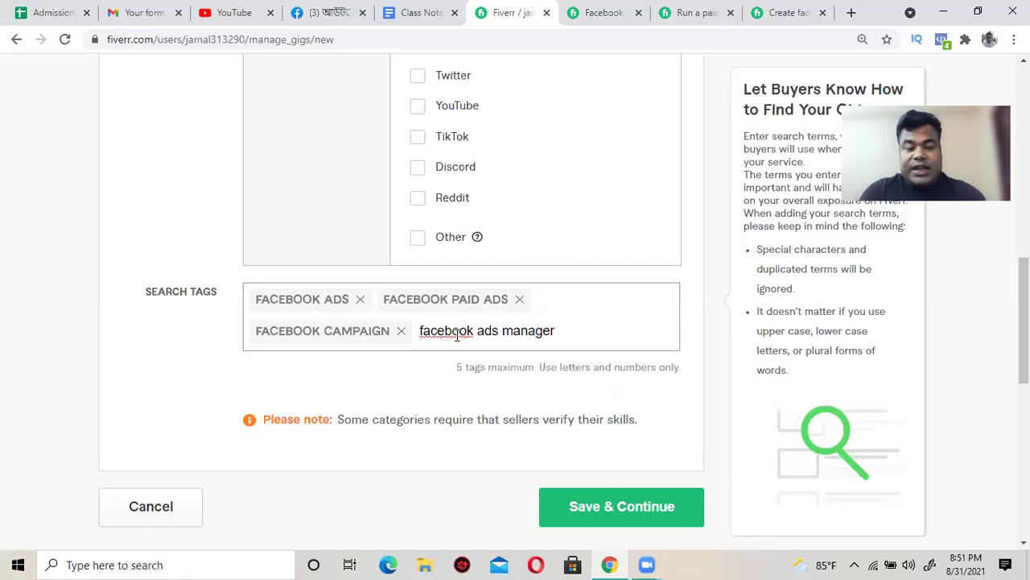
# Step: Return to the $300 competing gig and examine its related tags for further search tag ideas
pyautogui.click(606, 12)
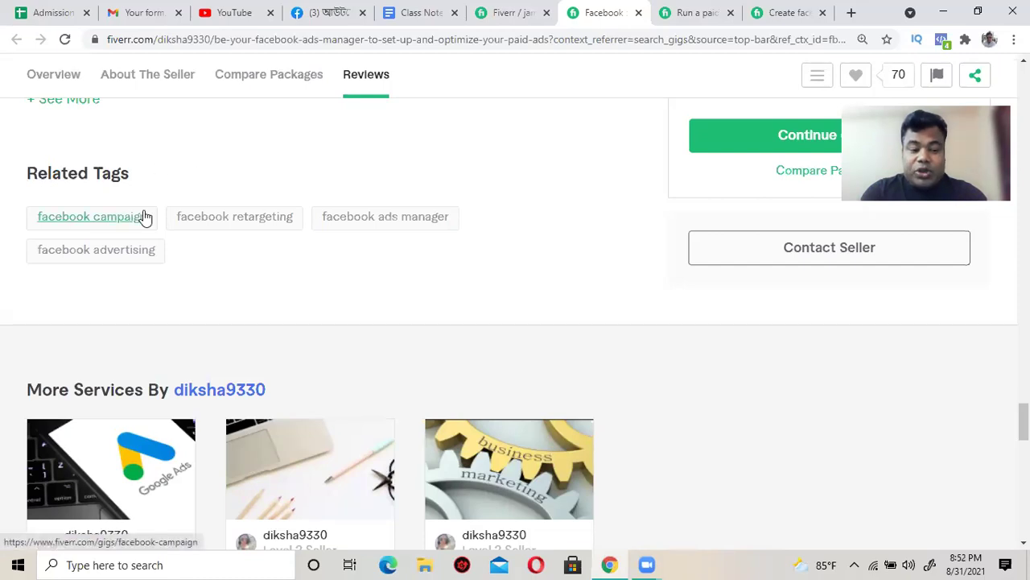
pyautogui.scroll(1, 207, 175)
pyautogui.scroll(2, 207, 175)
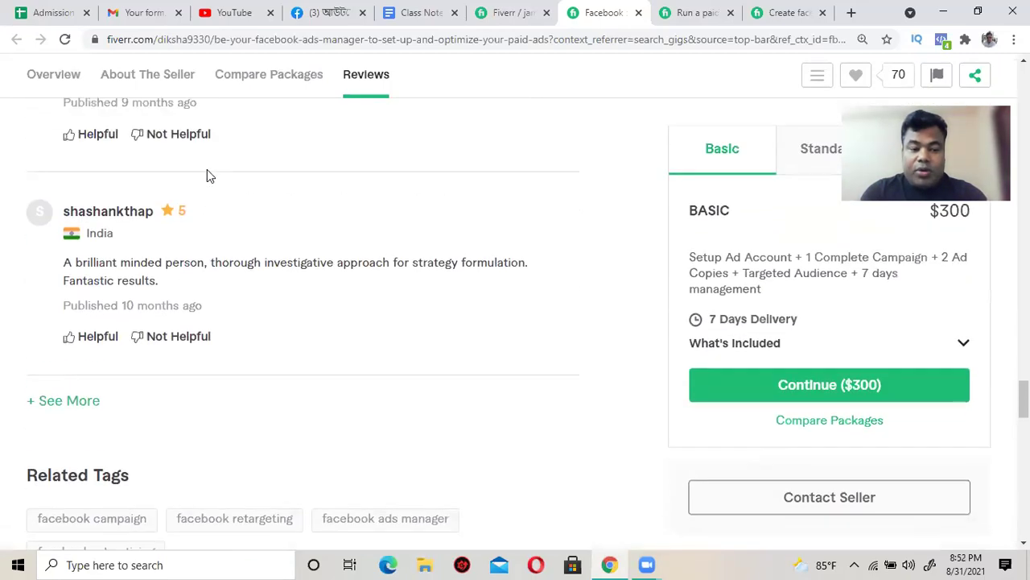
pyautogui.scroll(-3, 206, 177)
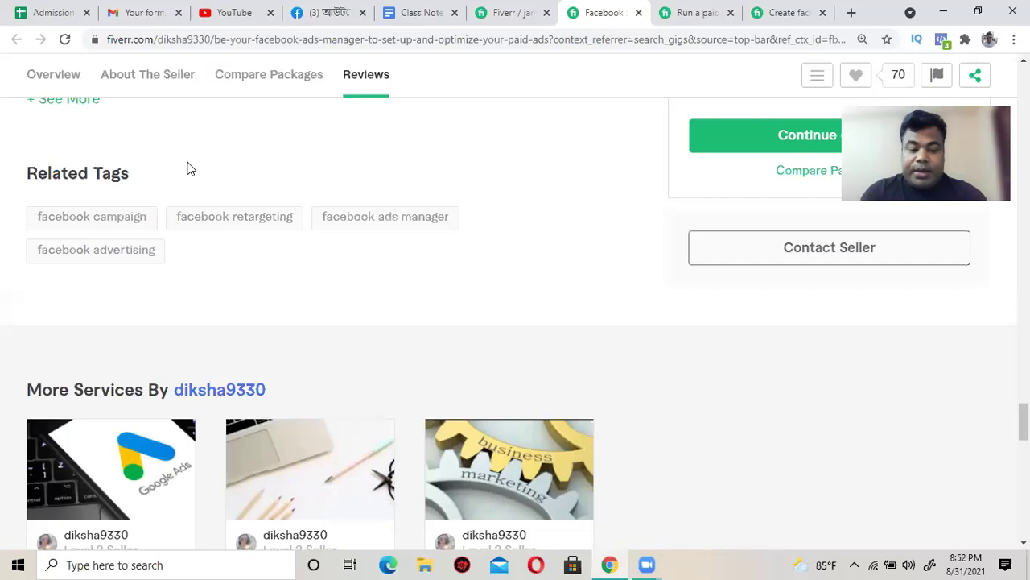
pyautogui.scroll(3, 187, 168)
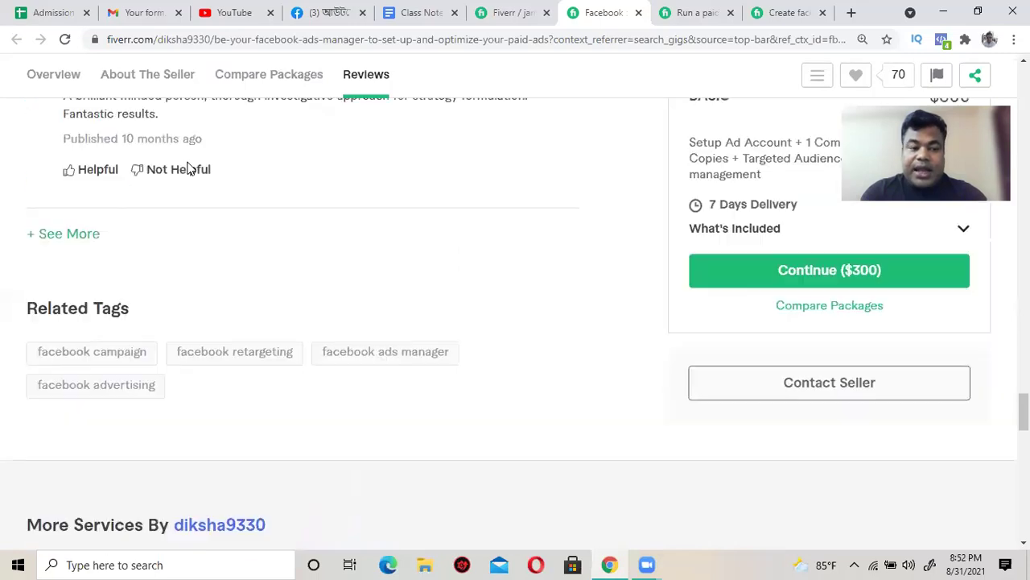
pyautogui.scroll(-3, 187, 168)
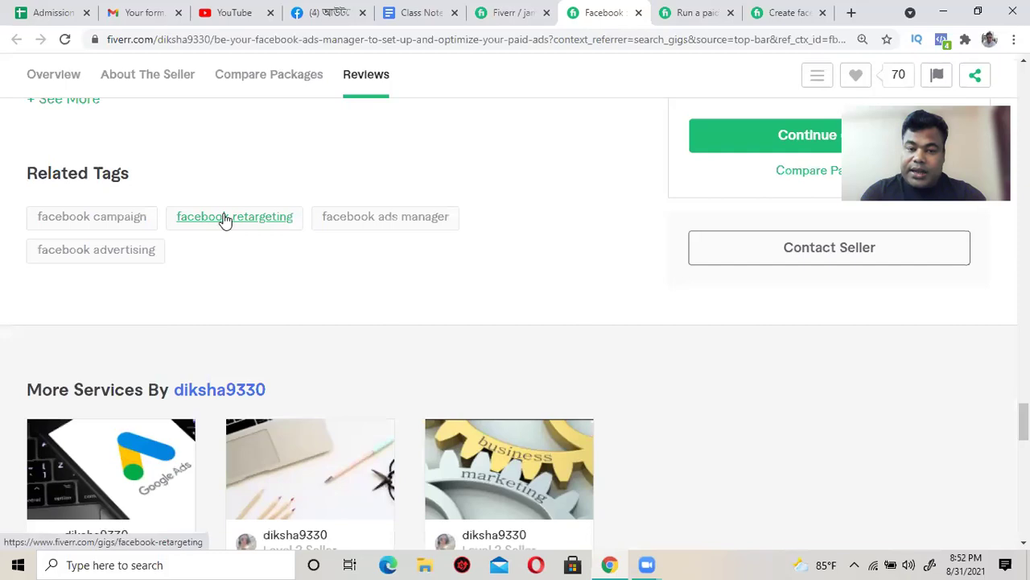
# Step: Recheck the $300 competing gig's related tags and add "facebook ads manager" as the new gig's fourth search tag
pyautogui.click(487, 8)
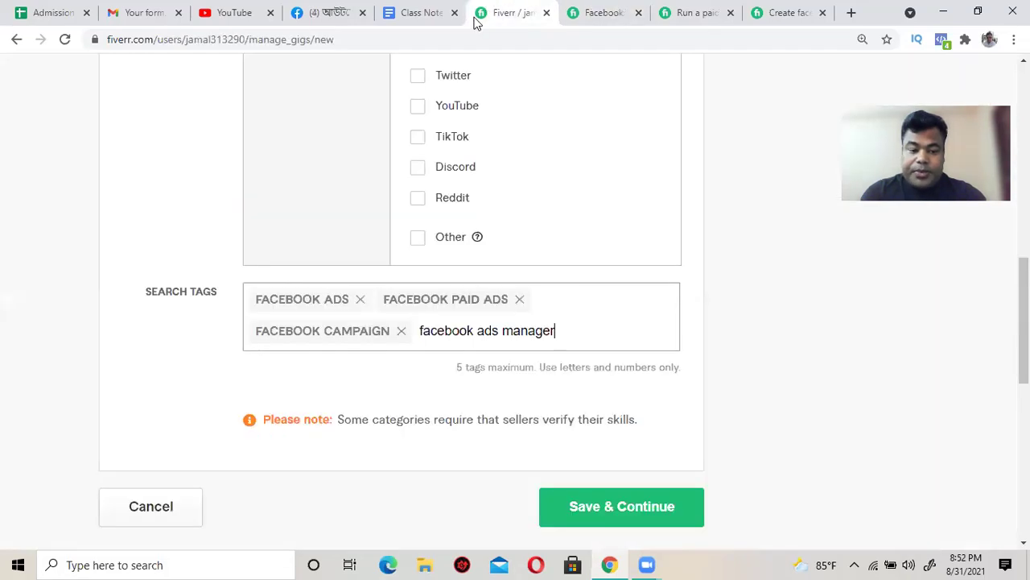
pyautogui.click(606, 13)
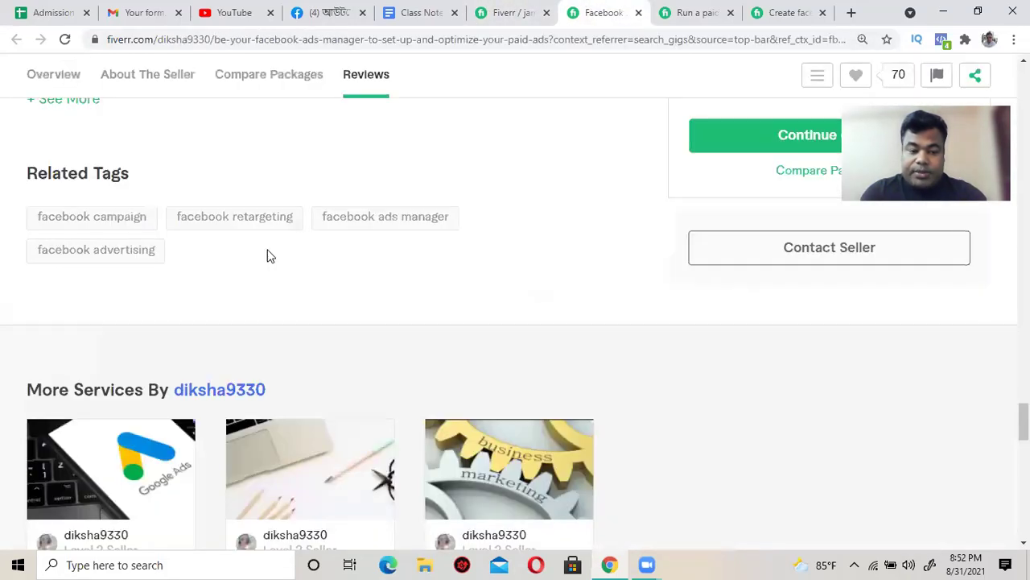
pyautogui.click(511, 10)
pyautogui.press('Return')
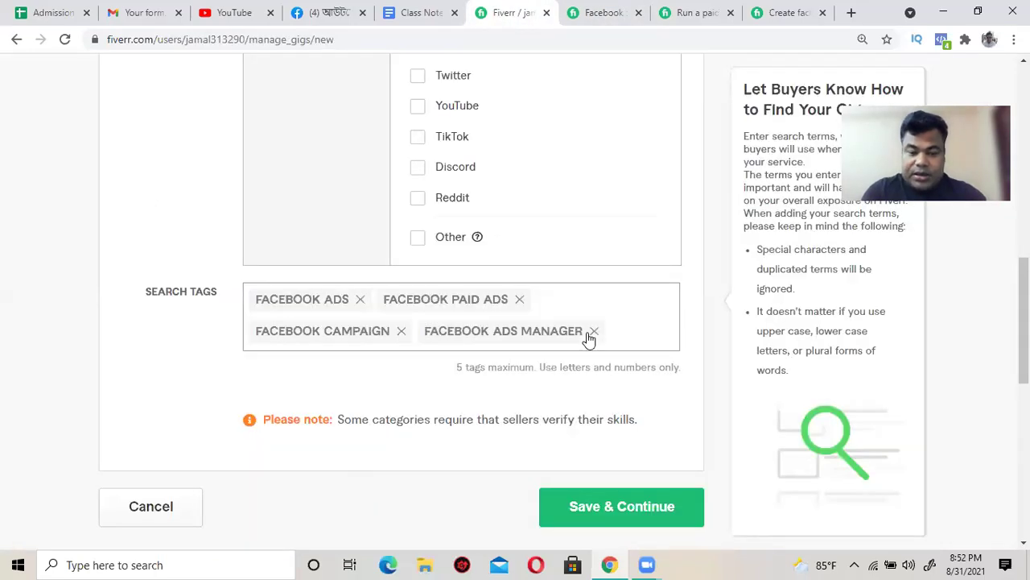
# Step: Examine the related tags of the $5 page likes campaign gig for further search tag ideas
pyautogui.click(608, 16)
pyautogui.click(662, 9)
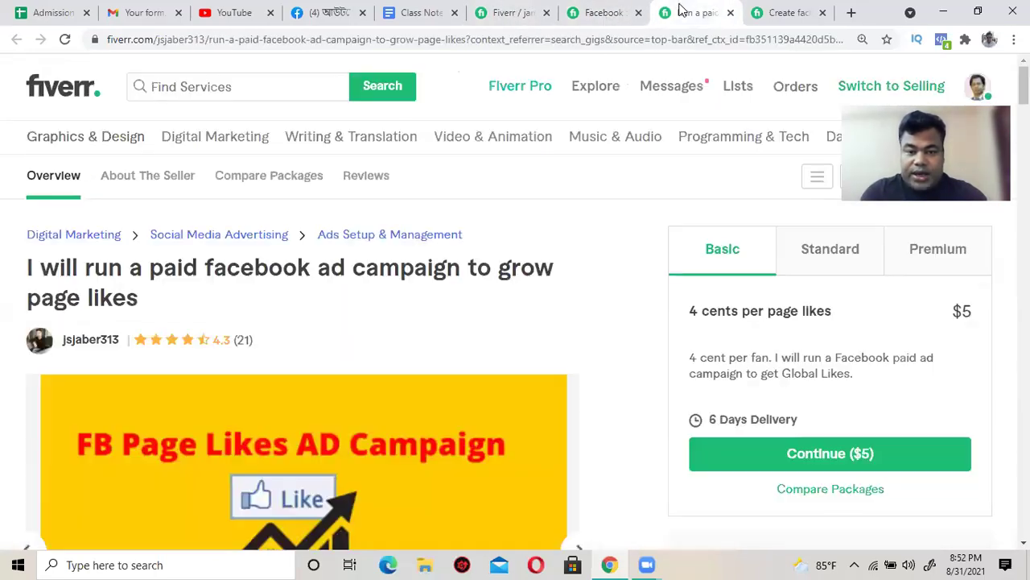
pyautogui.scroll(-5, 394, 416)
pyautogui.scroll(-15, 394, 416)
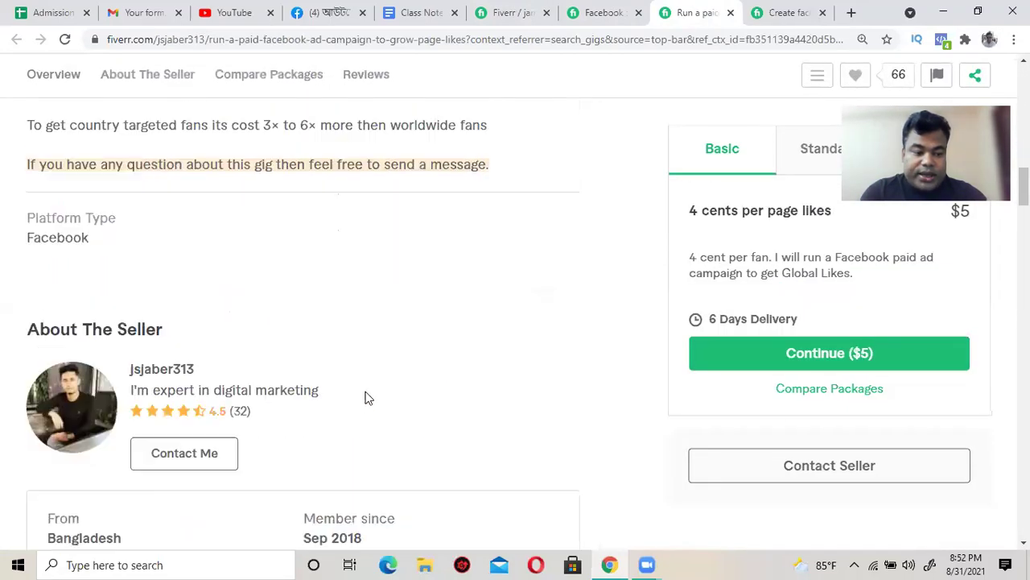
pyautogui.scroll(-15, 395, 448)
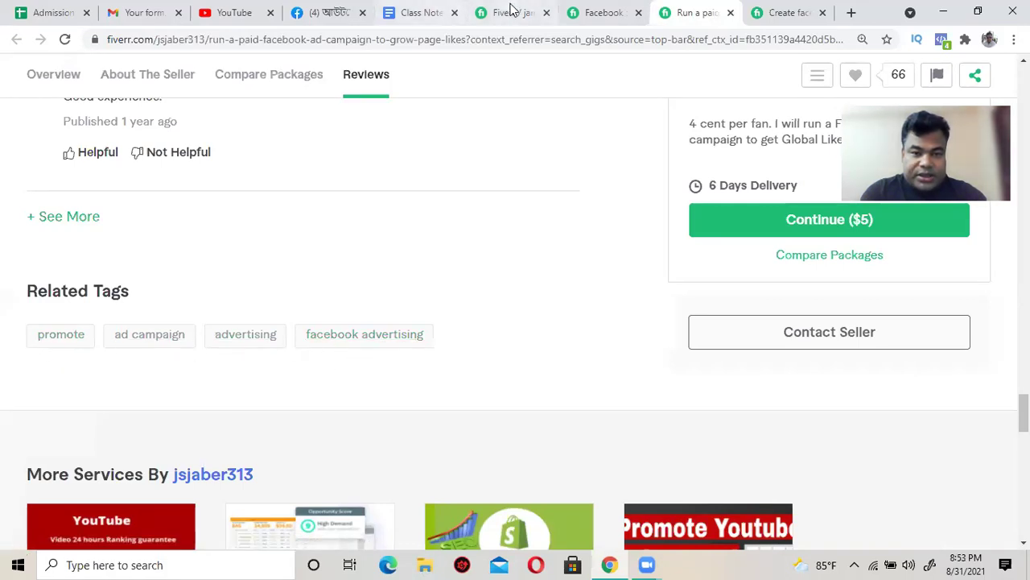
# Step: Examine the related tags of the $75 Facebook paid ads campaign gig
pyautogui.click(770, 9)
pyautogui.scroll(-10, 376, 307)
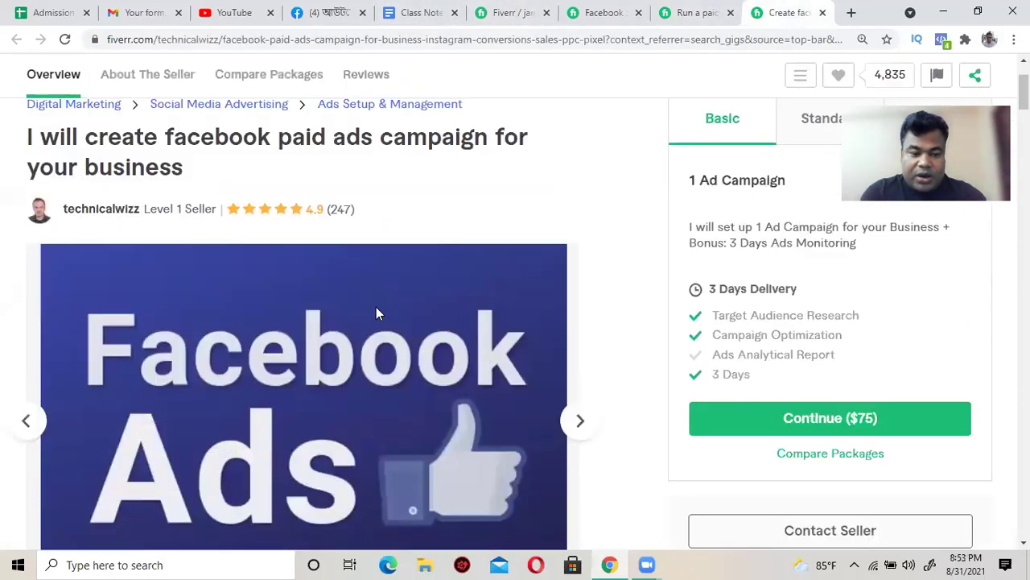
pyautogui.scroll(-15, 376, 314)
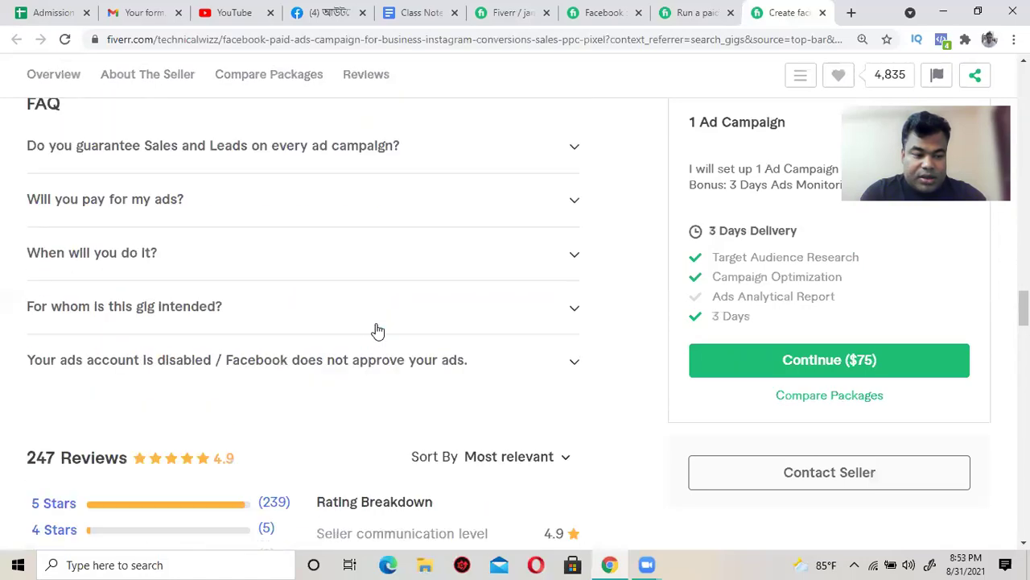
pyautogui.scroll(-13, 381, 326)
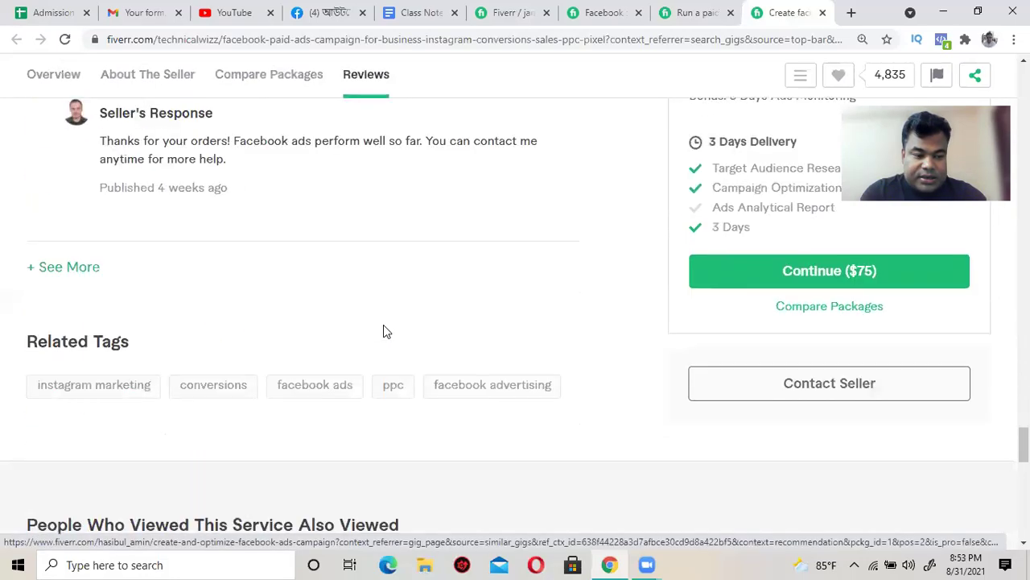
pyautogui.scroll(6, 385, 325)
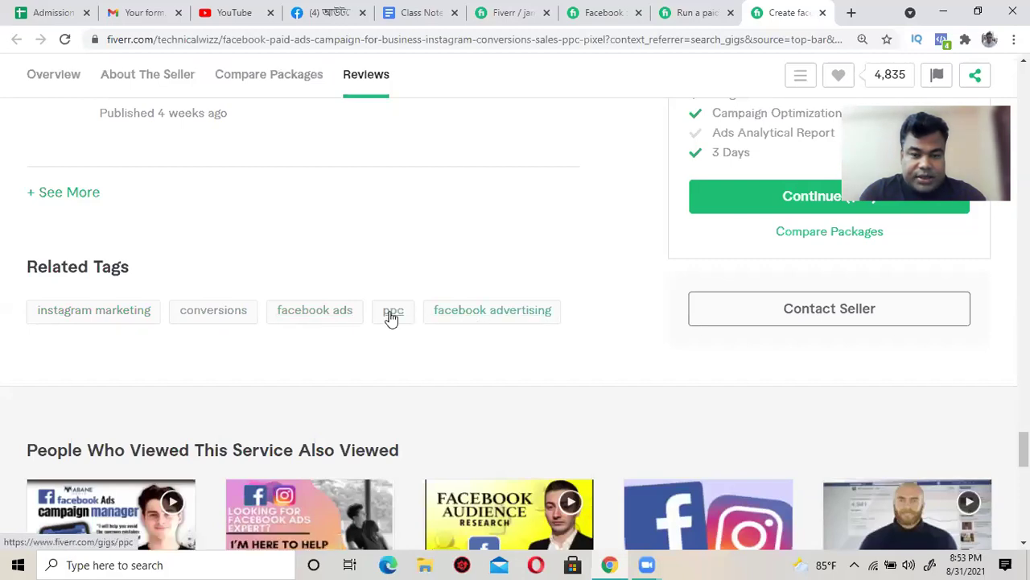
# Step: Consult the $5 competing gig's related tags and add "facebook advartising" as the new gig's fifth search tag
pyautogui.click(719, 8)
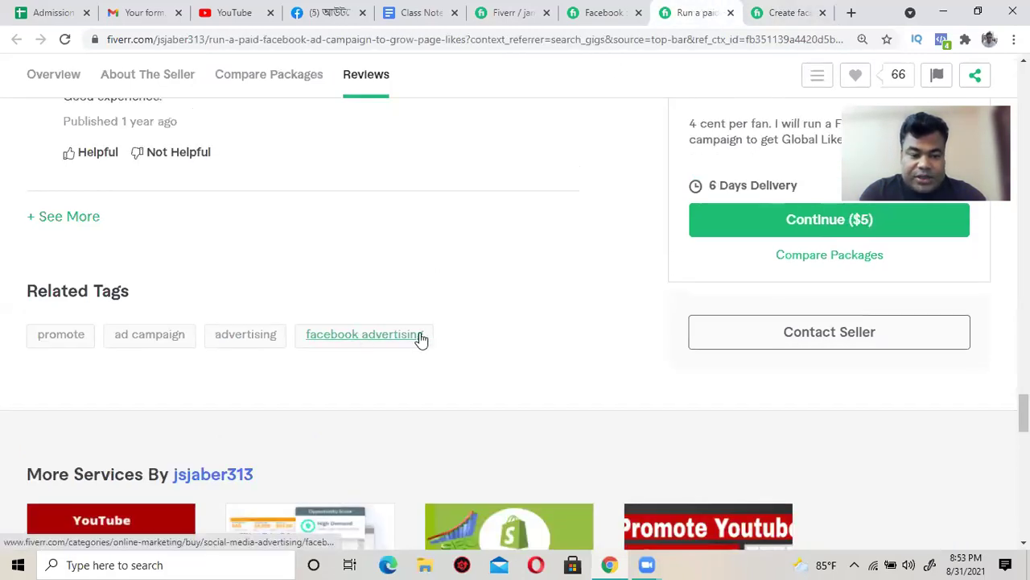
pyautogui.click(498, 9)
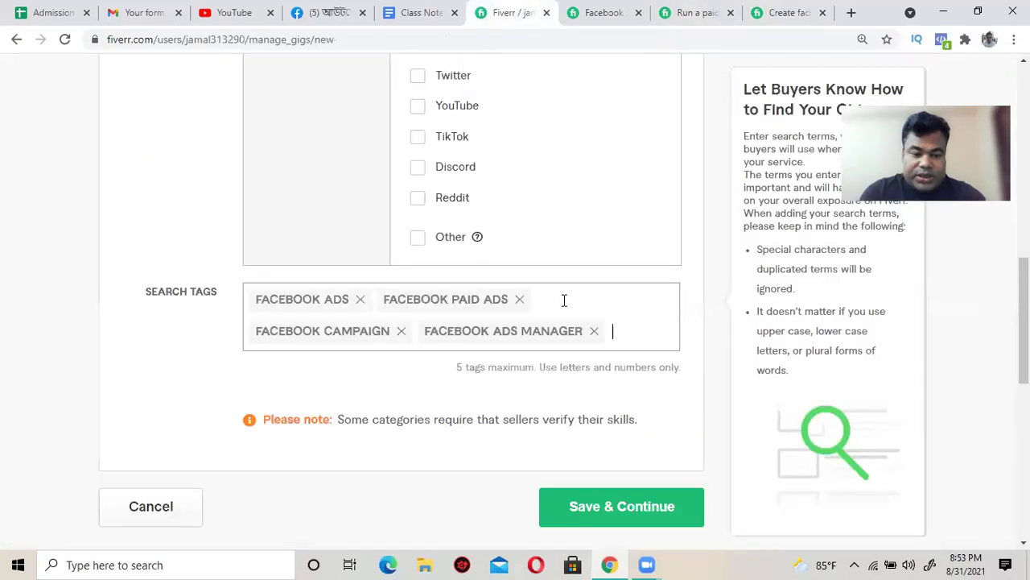
pyautogui.write('face')
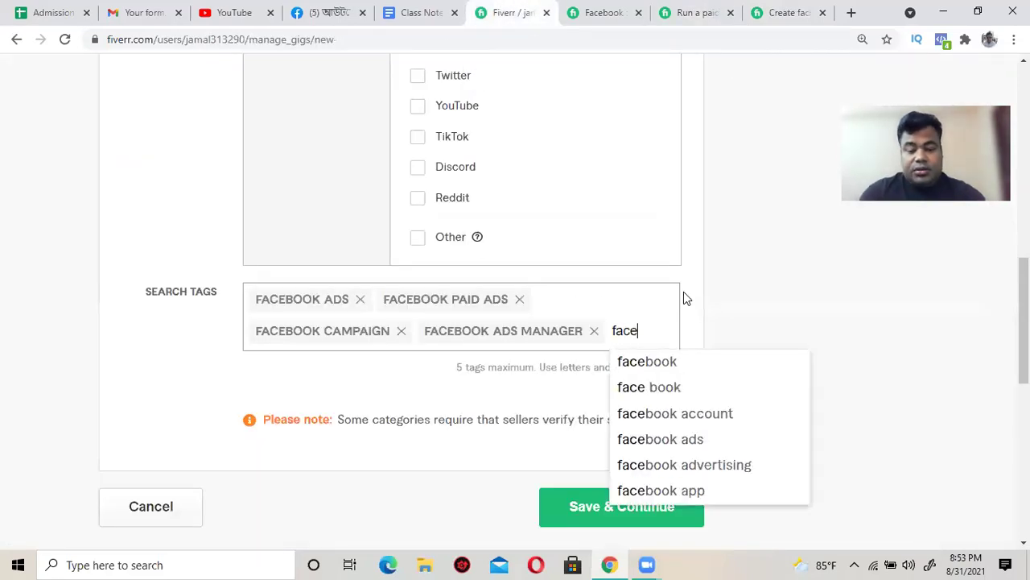
pyautogui.write('book adv')
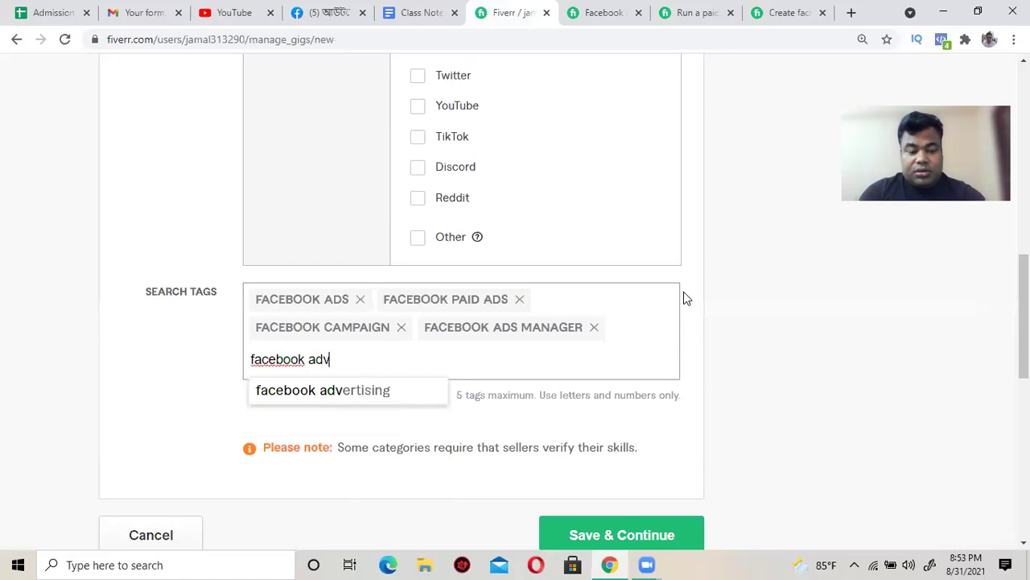
pyautogui.write('artising')
pyautogui.press('Return')
pyautogui.moveTo(655, 297)
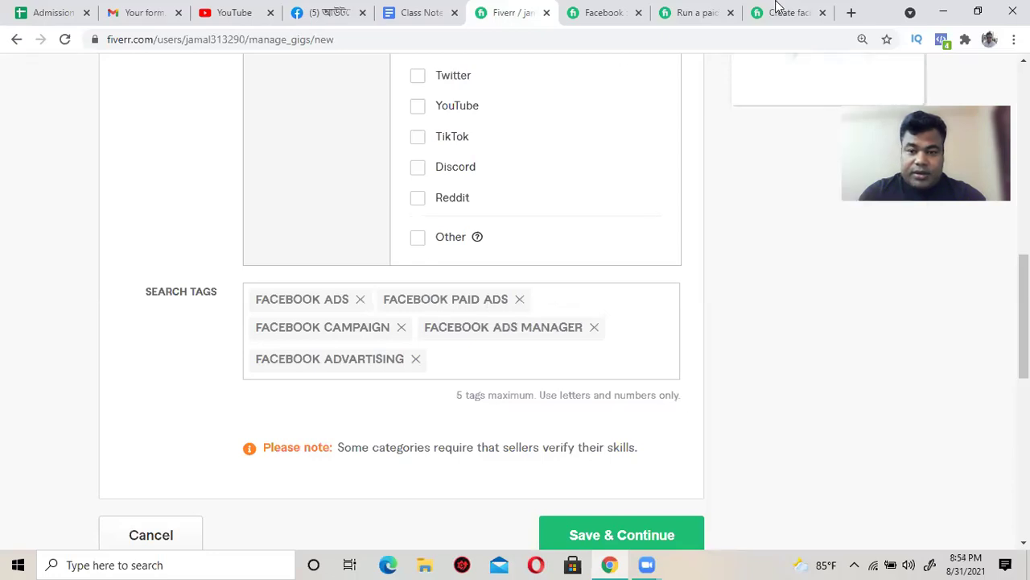
# Step: Search Google for "fiverr keyword character length" in a new browser tab
pyautogui.click(852, 13)
pyautogui.write('goo')
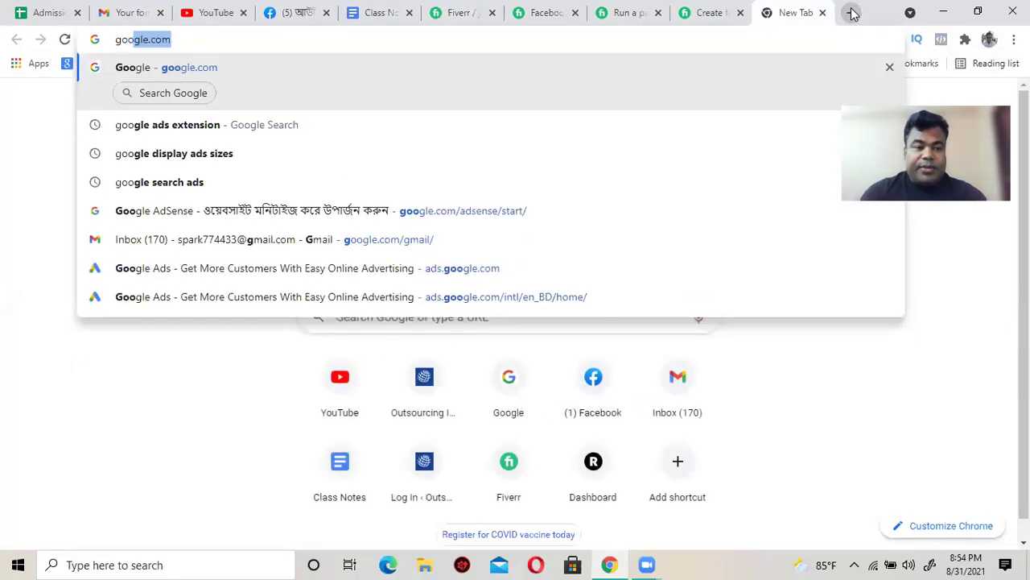
pyautogui.press('Return')
pyautogui.write('fi')
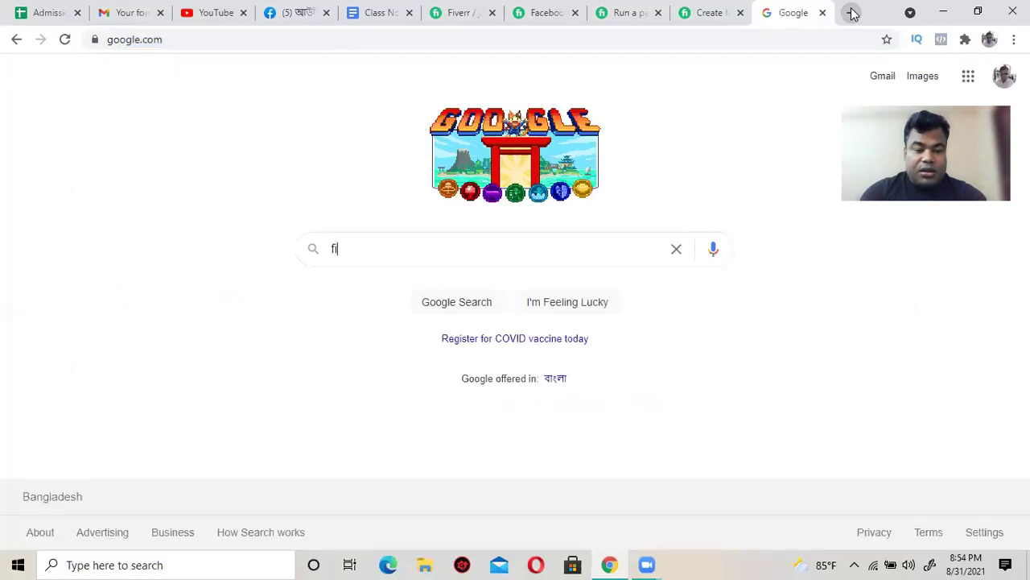
pyautogui.write('ver keywor')
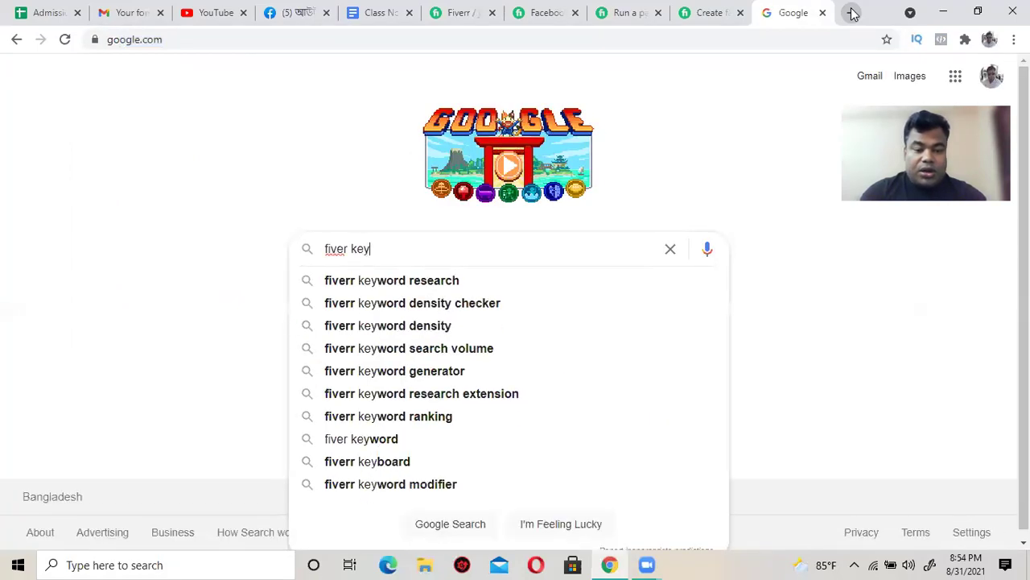
pyautogui.press('BackSpace')
pyautogui.press('BackSpace')
pyautogui.press('BackSpace')
pyautogui.press('BackSpace')
pyautogui.press('BackSpace')
pyautogui.press('BackSpace')
pyautogui.press('BackSpace')
pyautogui.write('r keyword')
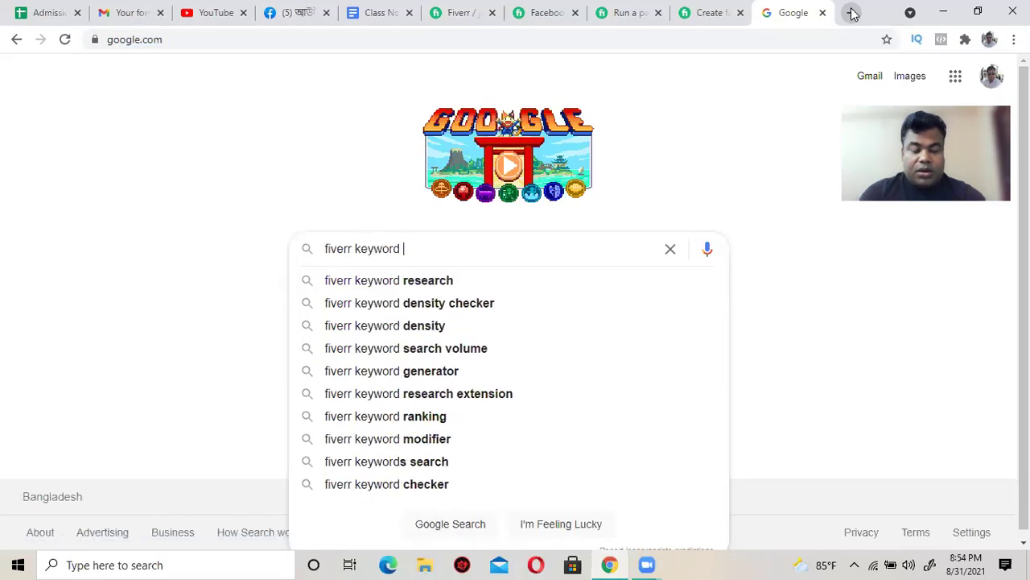
pyautogui.write(' characte')
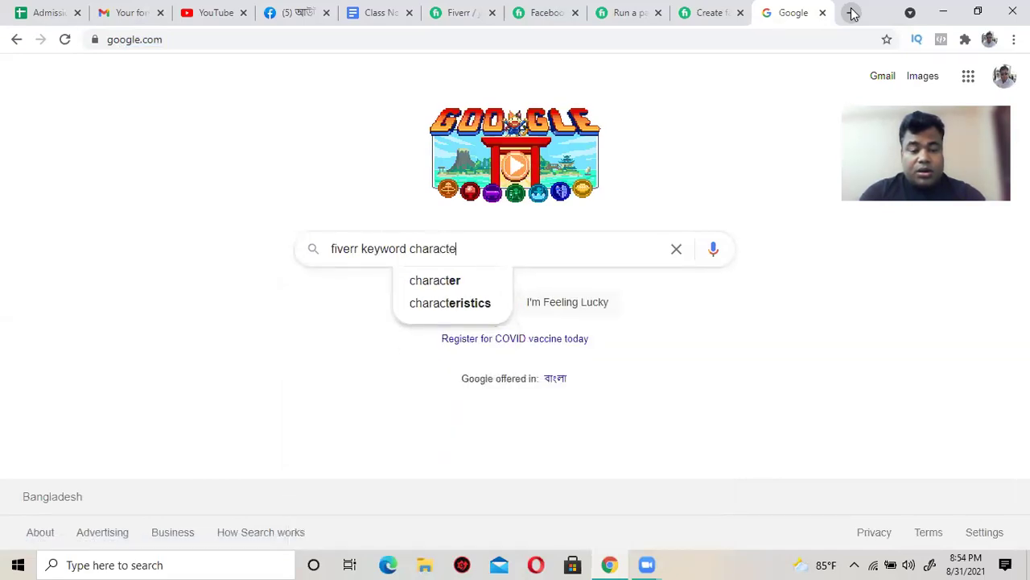
pyautogui.write('r length')
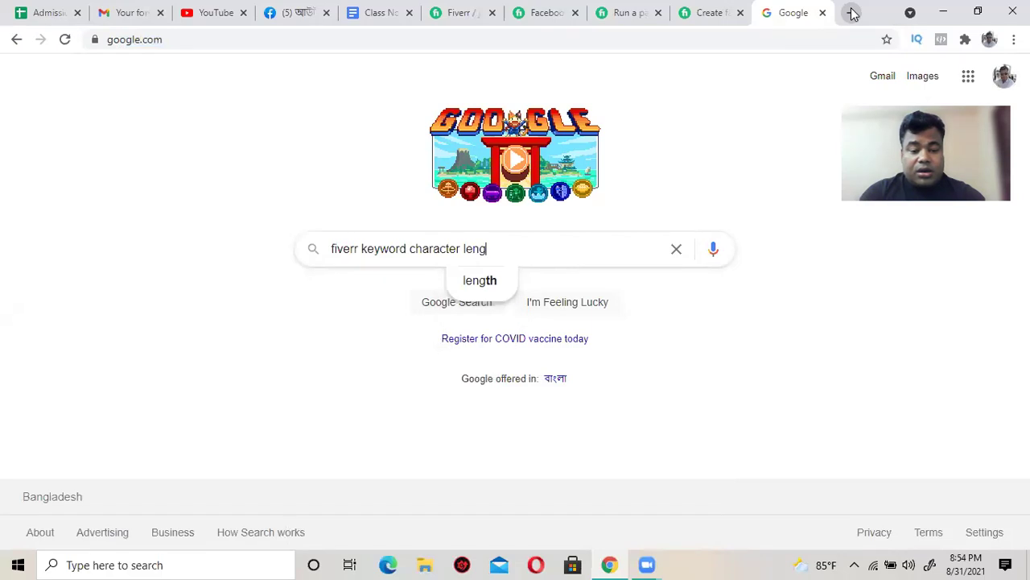
pyautogui.press('Return')
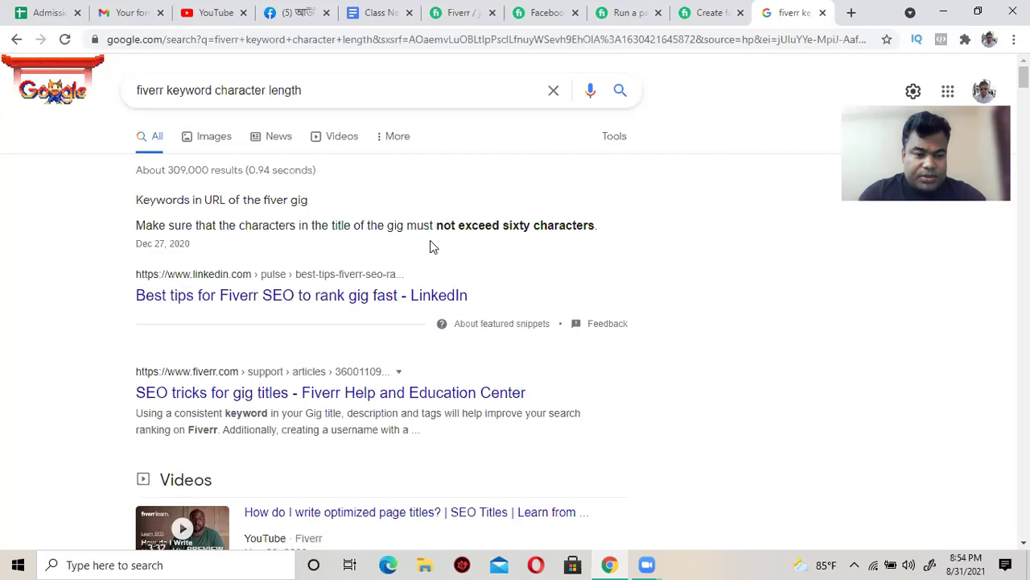
# Step: Examine the search results on Fiverr keyword length, then close the results page
pyautogui.scroll(-2, 430, 245)
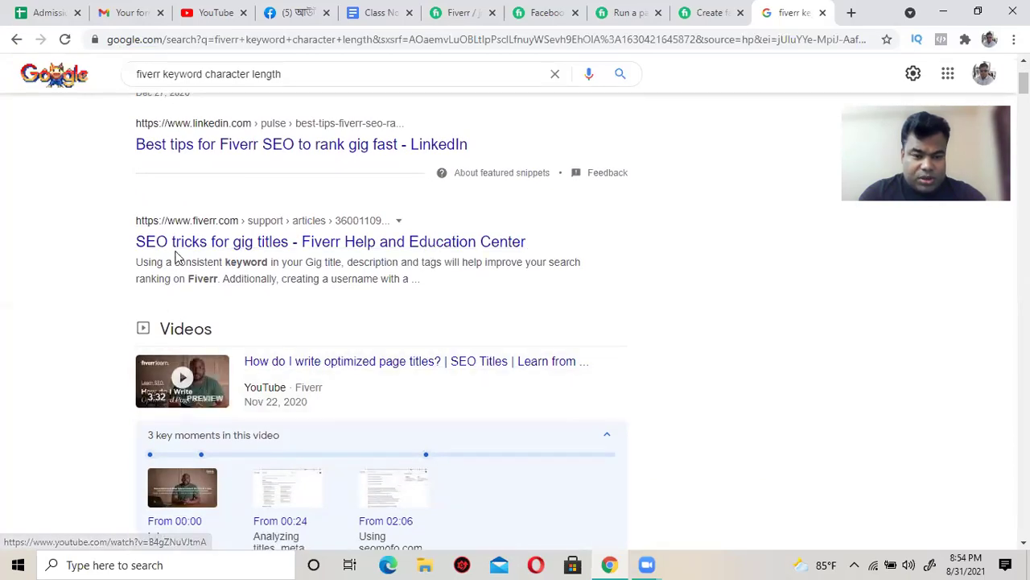
pyautogui.scroll(2, 310, 278)
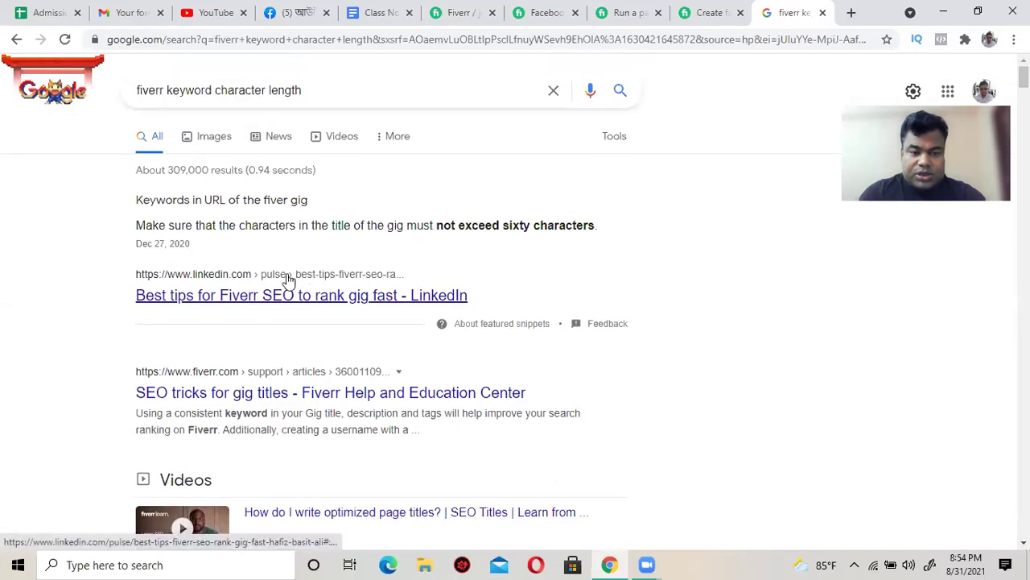
pyautogui.click(823, 12)
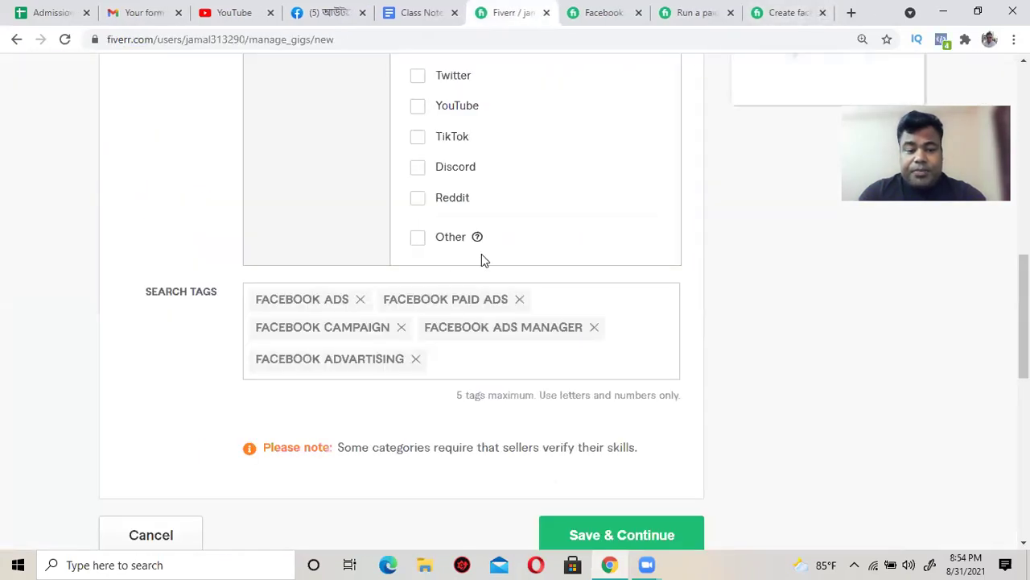
# Step: Compare the $300 competing gig's related tags with the five search tags entered for the new gig
pyautogui.moveTo(505, 317)
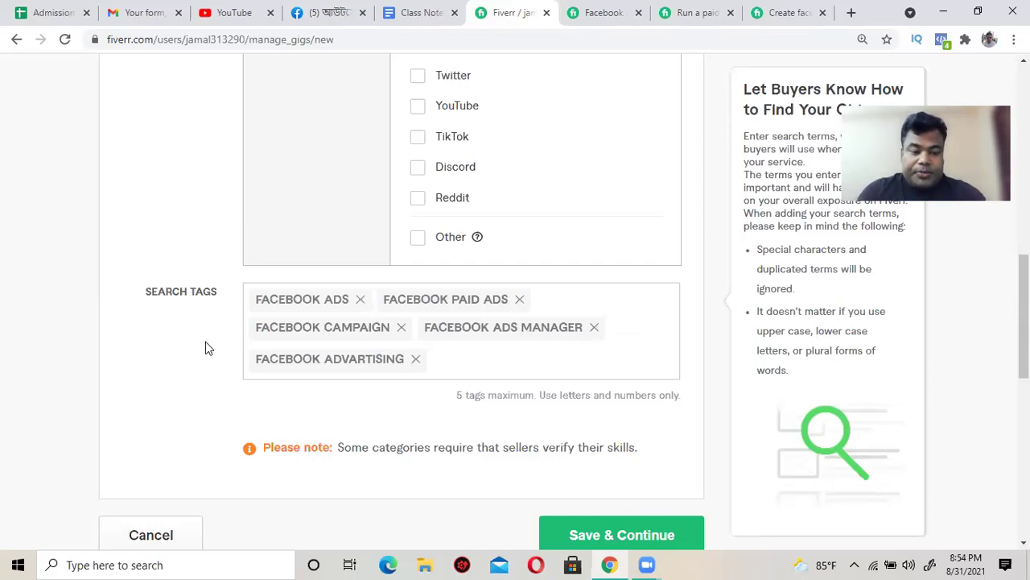
pyautogui.click(606, 12)
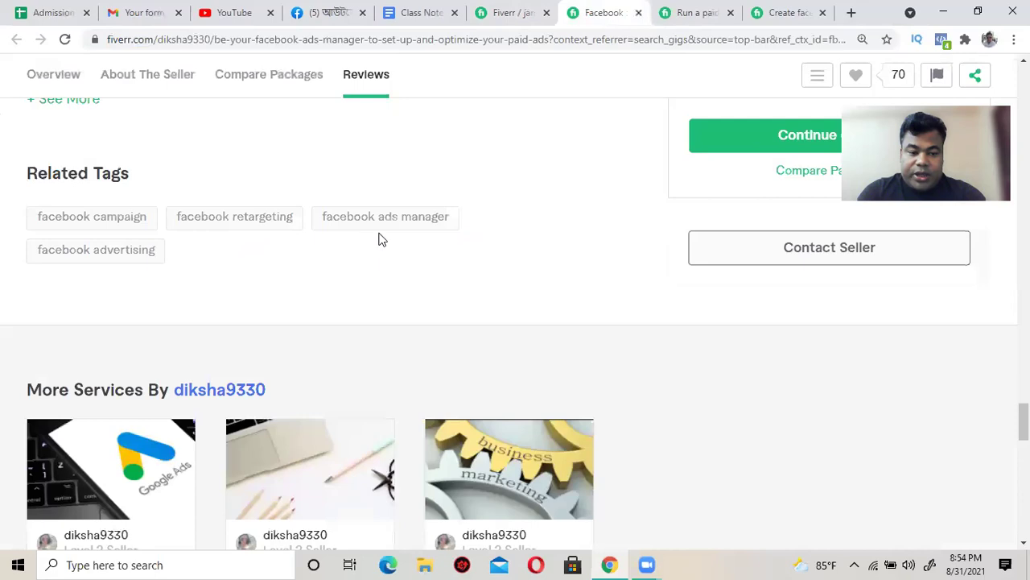
pyautogui.click(505, 13)
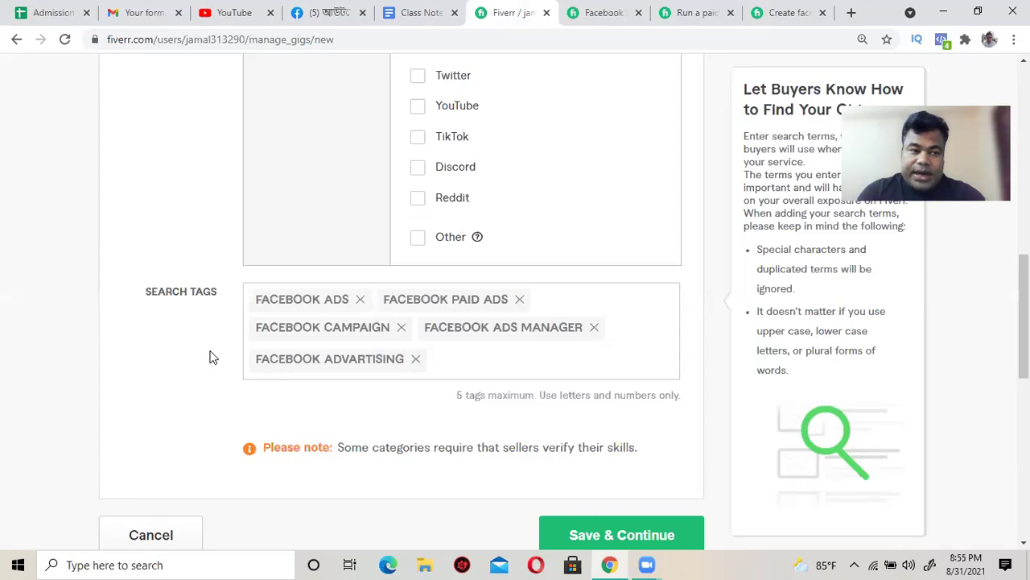
pyautogui.scroll(1, 209, 358)
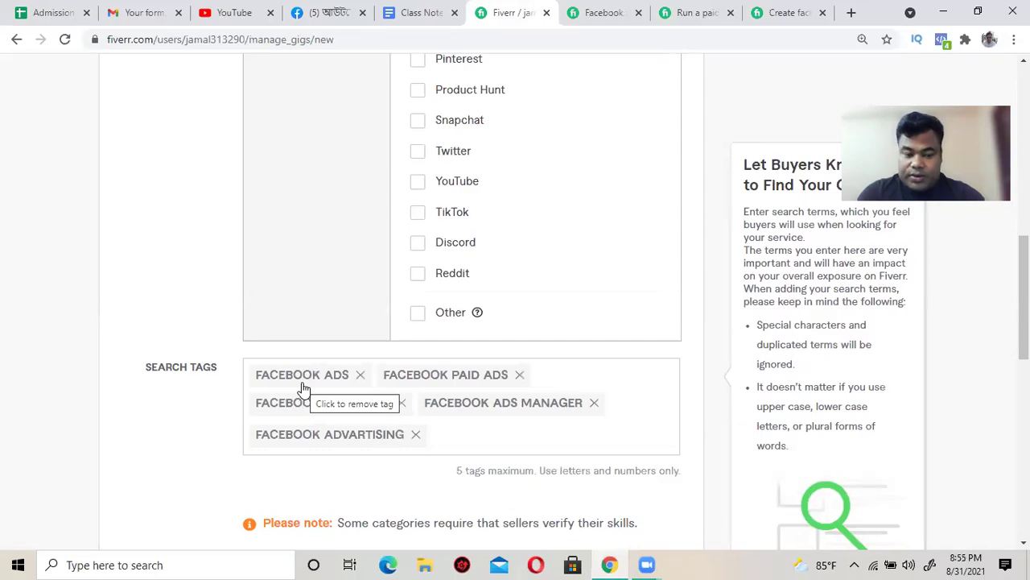
pyautogui.scroll(-1, 304, 389)
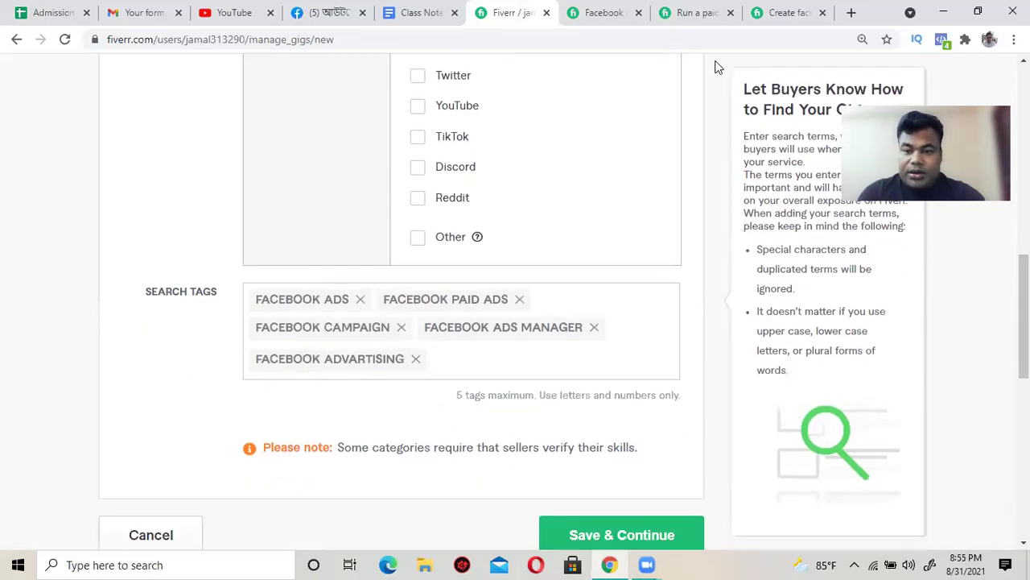
# Step: Open fiverr.com in a new browser tab and search for "facebook ads" services
pyautogui.click(797, 12)
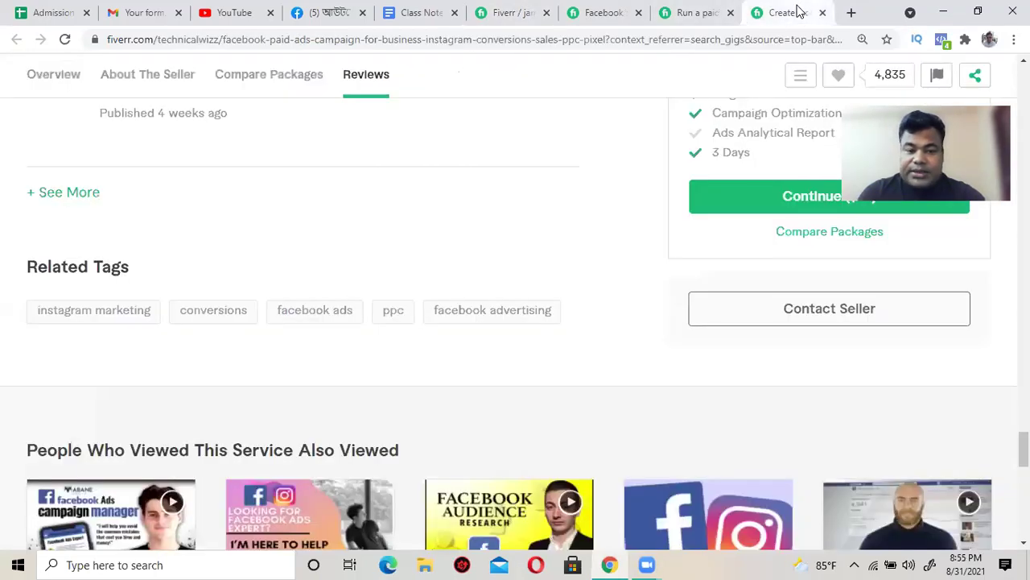
pyautogui.click(851, 12)
pyautogui.write('fiverr.com')
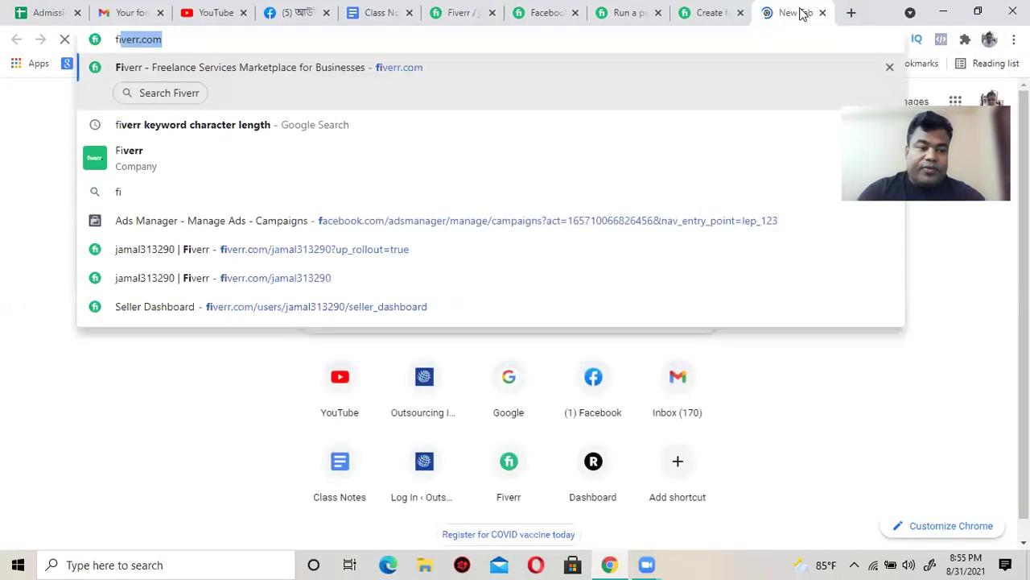
pyautogui.press('Return')
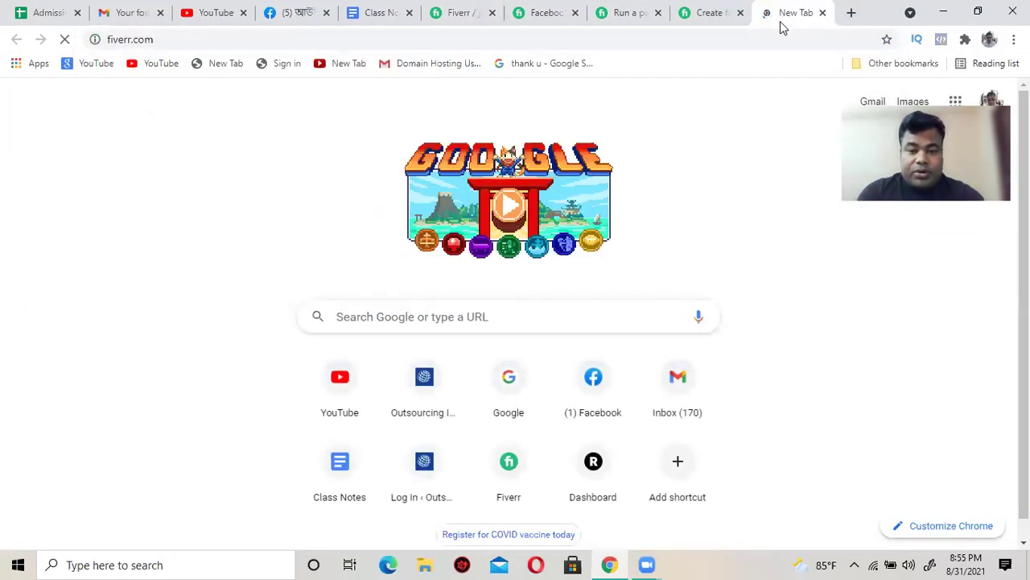
pyautogui.click(772, 38)
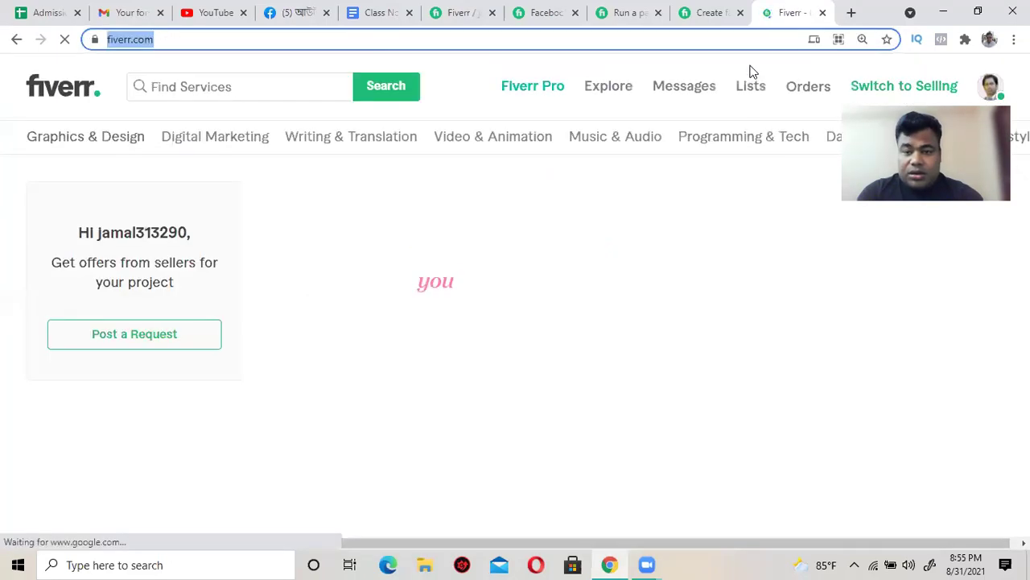
pyautogui.click(243, 85)
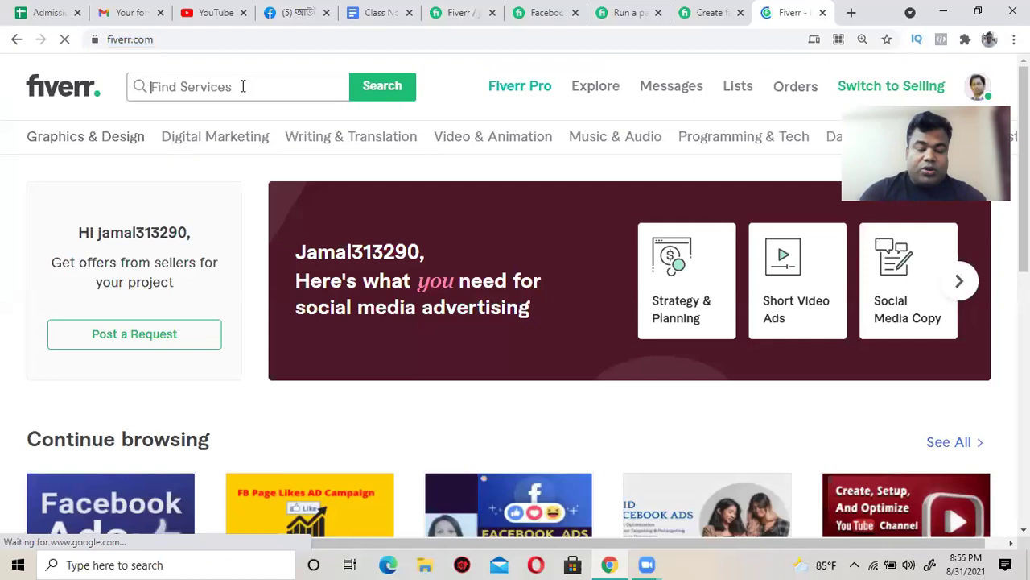
pyautogui.write('f')
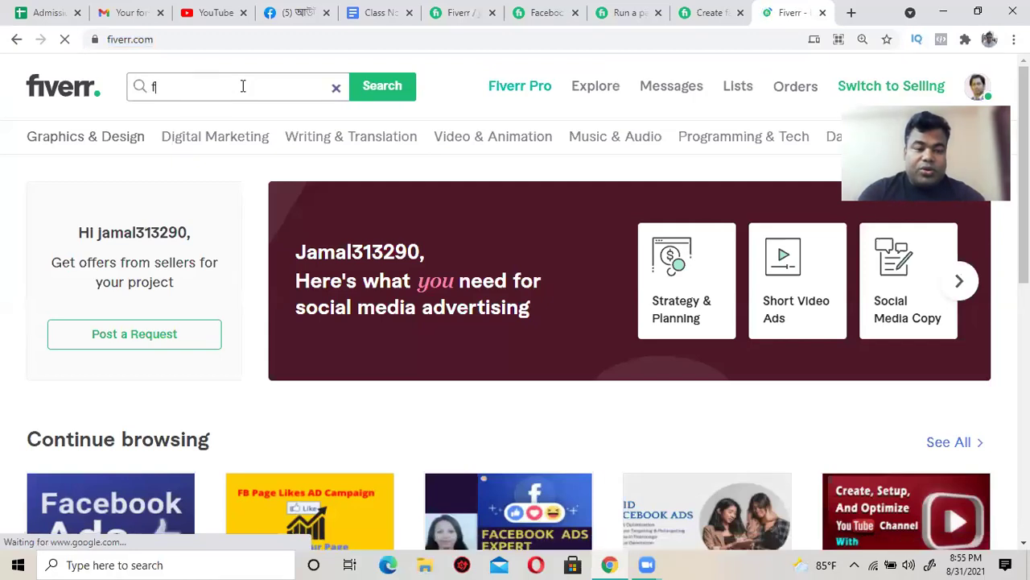
pyautogui.write('acebook ads')
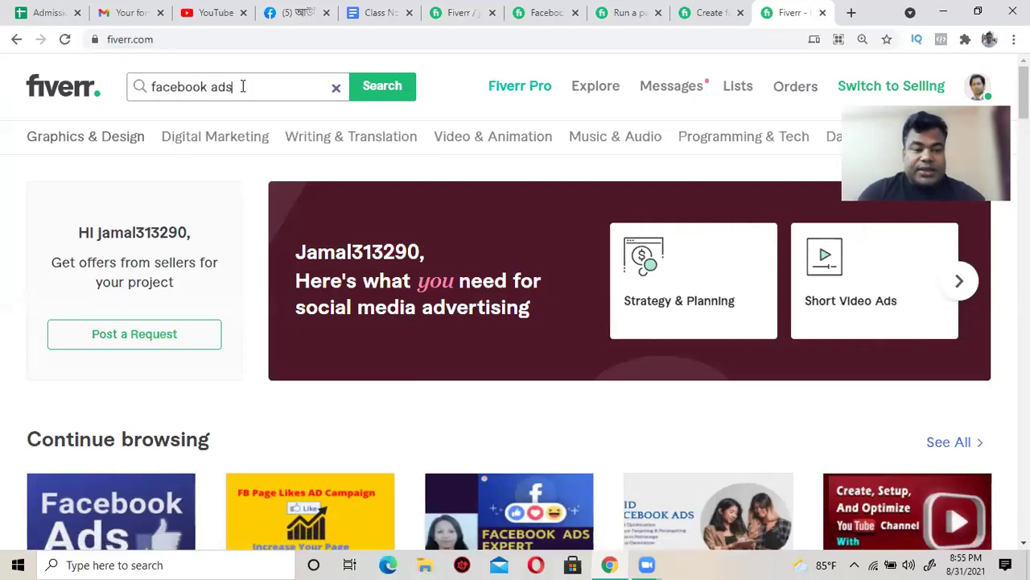
pyautogui.press('Return')
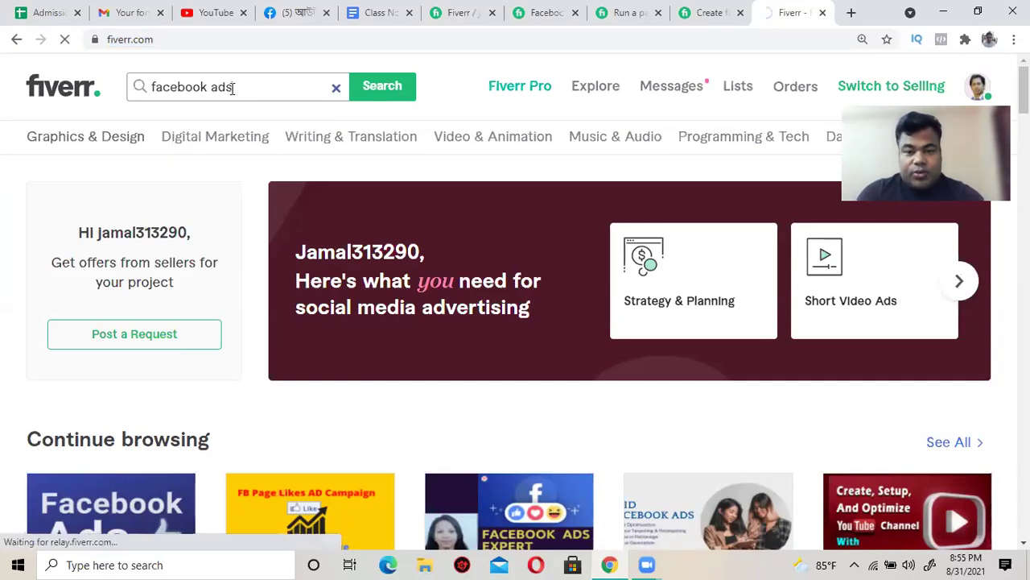
# Step: Check the new gig's search tags, then look through the competing gigs in the "facebook ads" results
pyautogui.click(707, 13)
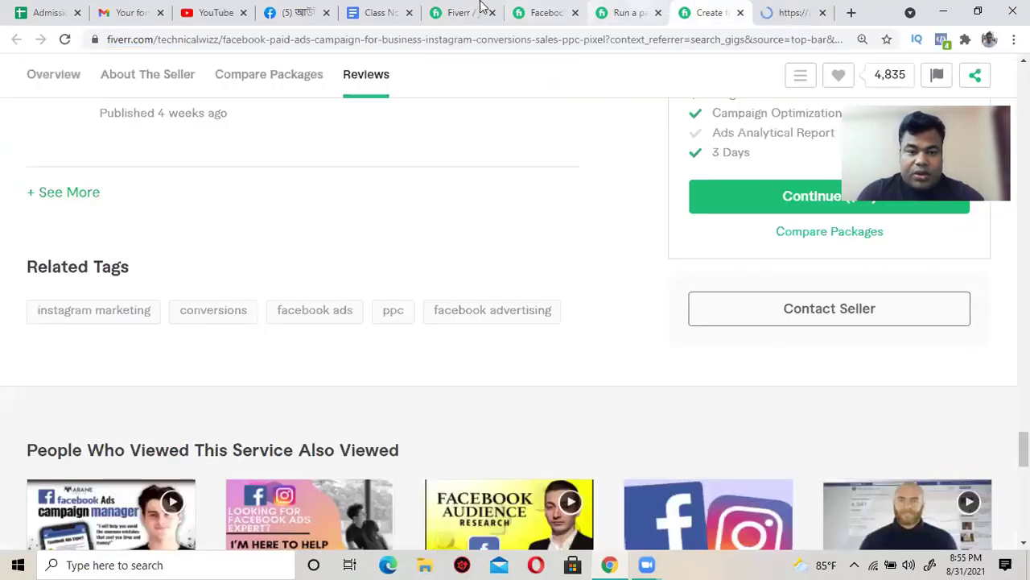
pyautogui.click(455, 10)
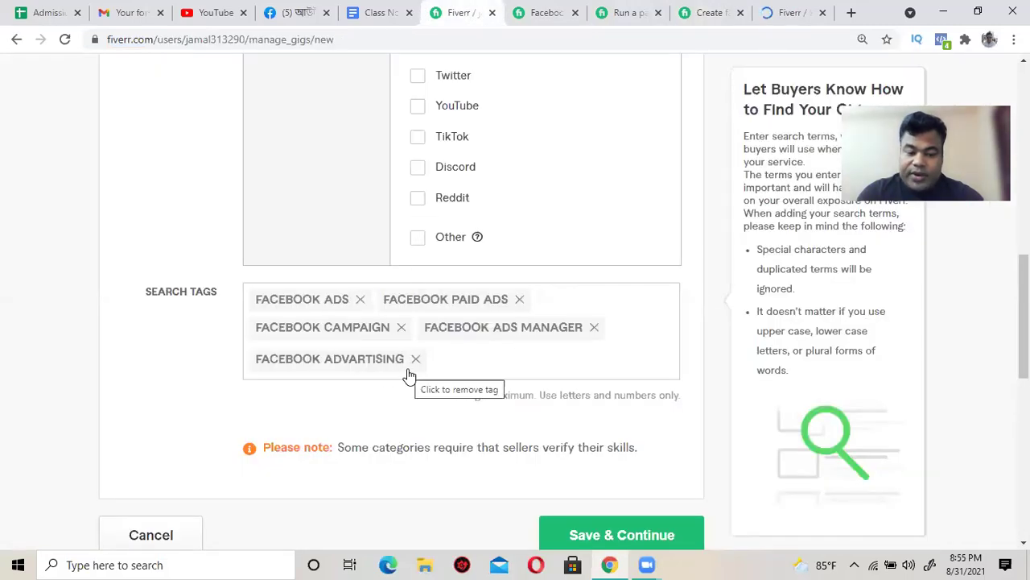
pyautogui.click(787, 11)
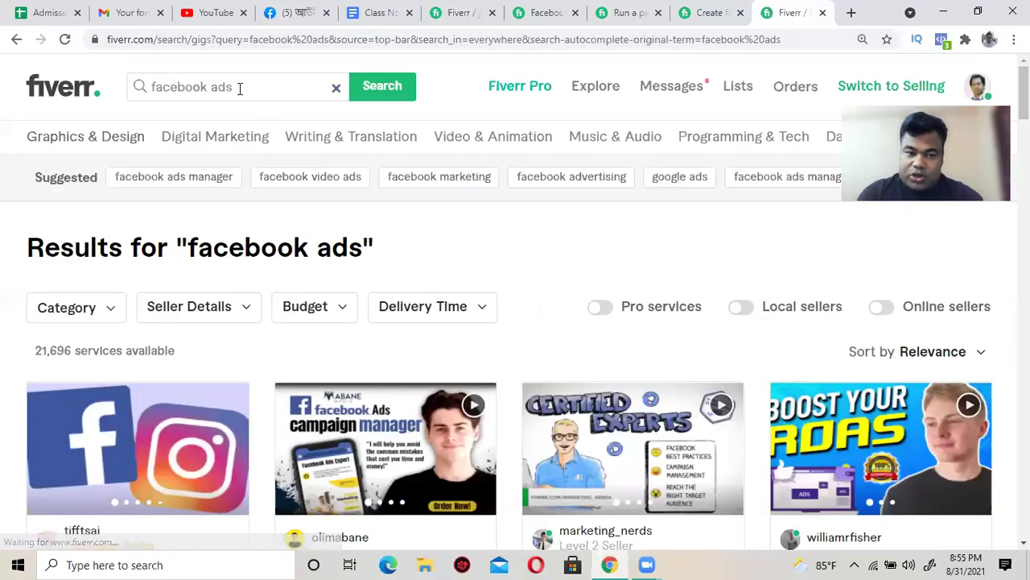
pyautogui.scroll(-2, 378, 241)
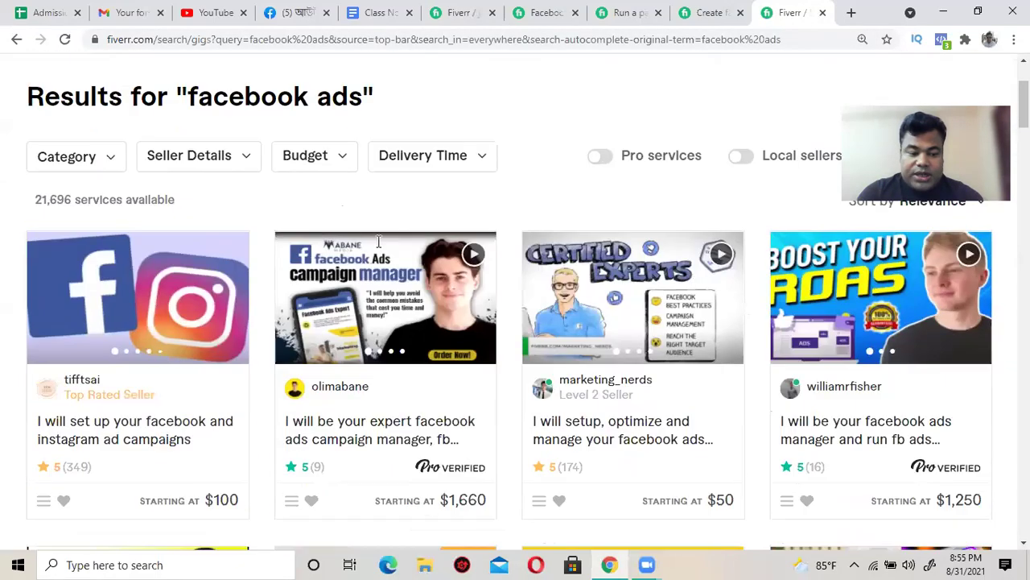
pyautogui.scroll(-2, 411, 319)
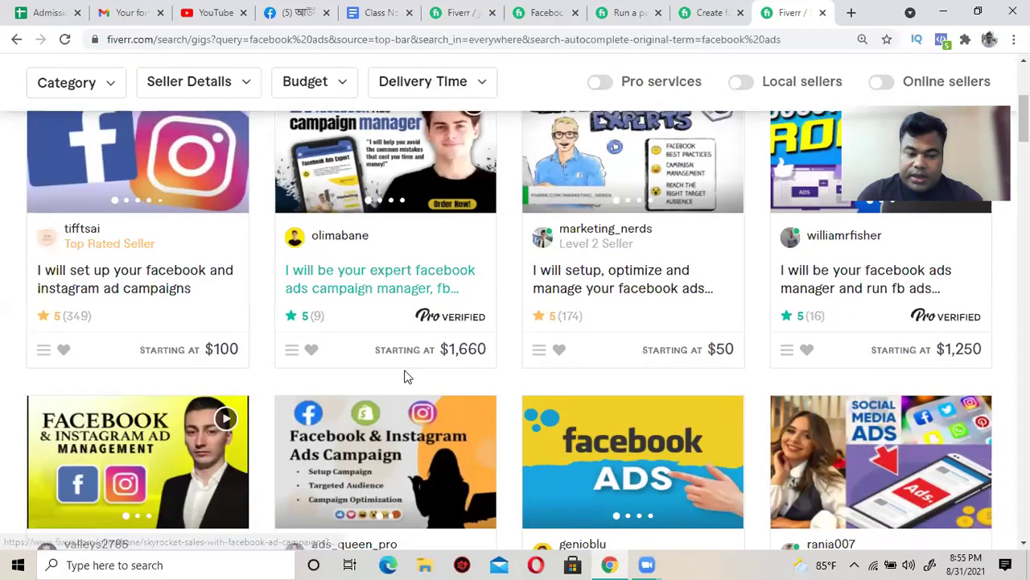
# Step: Open the $1,660 Pro gig for an expert Facebook ads campaign manager, examine its title, category and packages, and close it
pyautogui.click(388, 275)
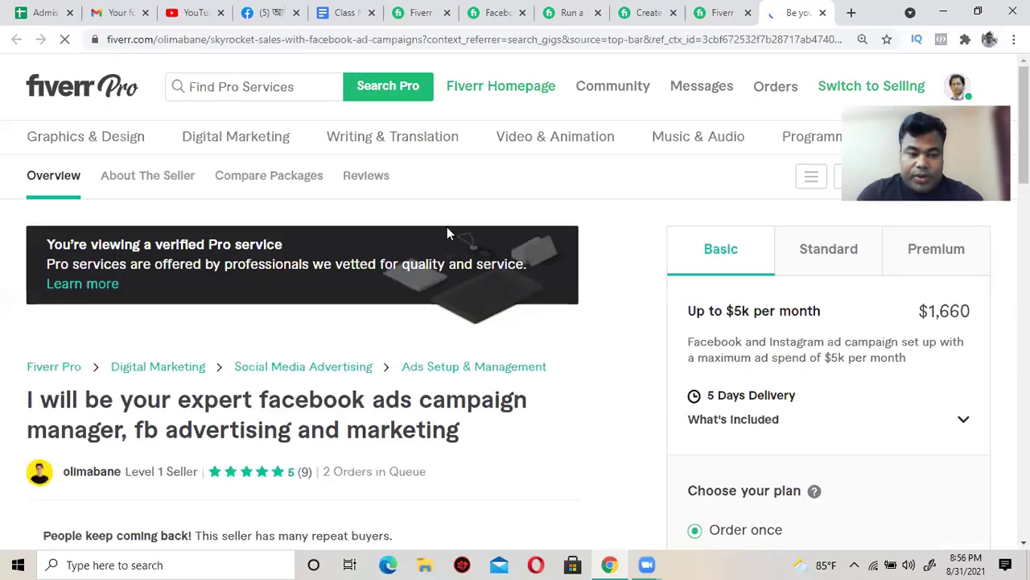
pyautogui.scroll(-7, 383, 367)
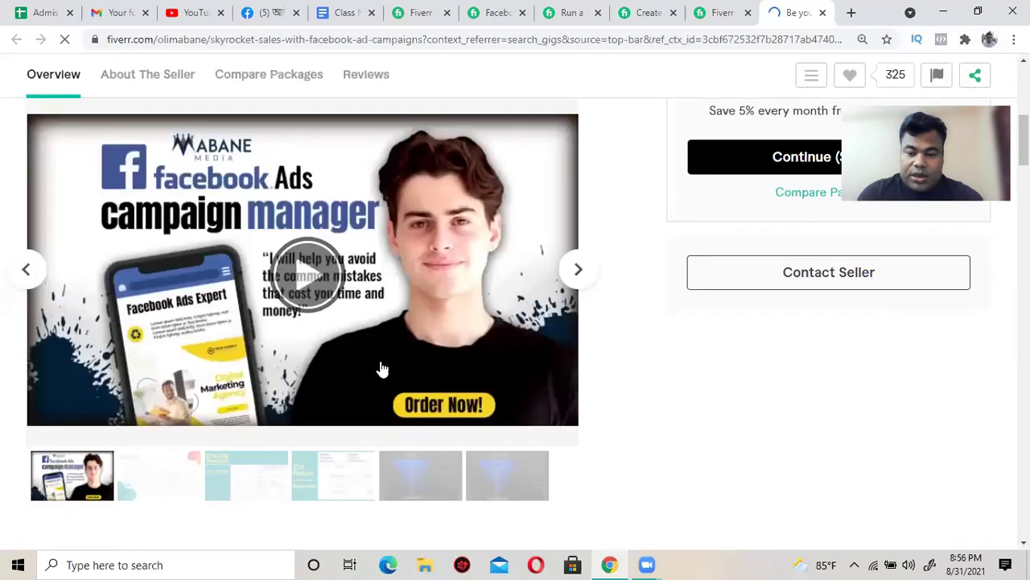
pyautogui.scroll(3, 383, 367)
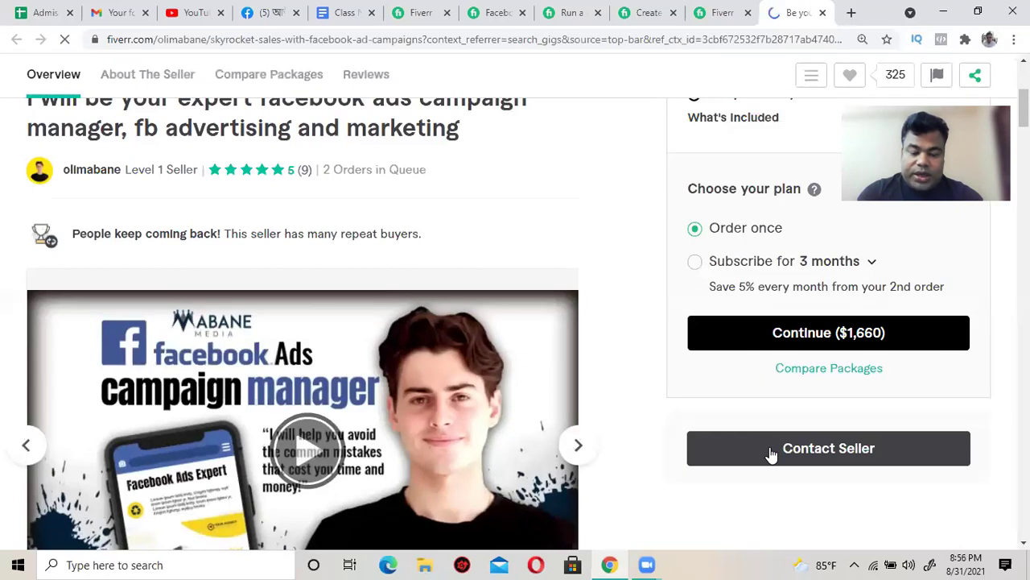
pyautogui.scroll(4, 506, 271)
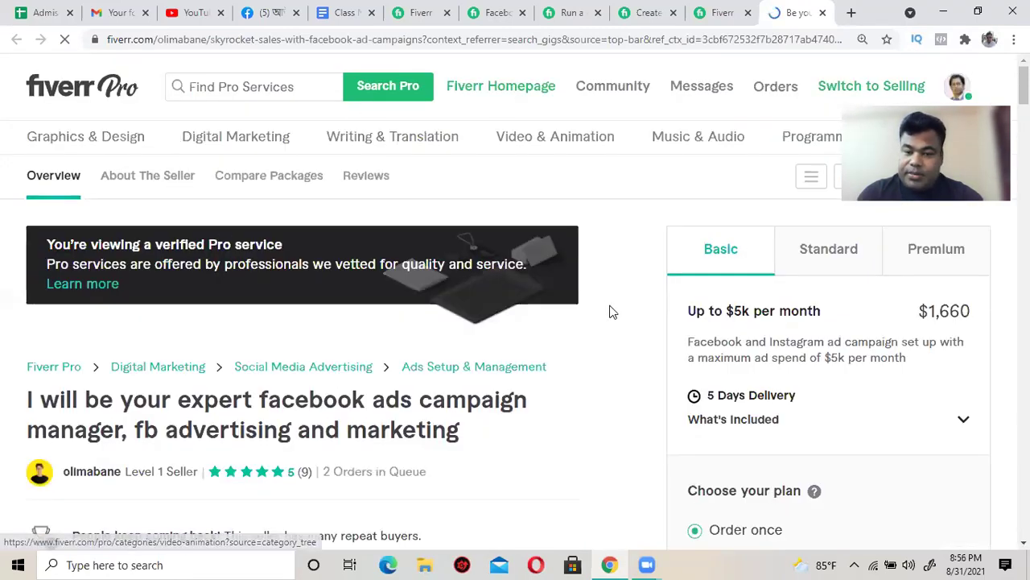
pyautogui.scroll(-4, 612, 311)
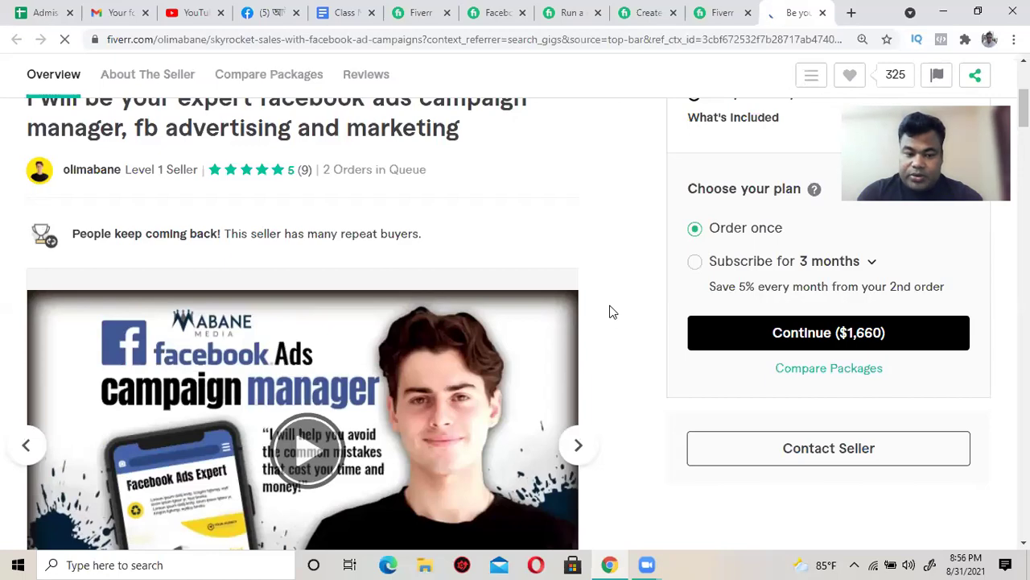
pyautogui.scroll(4, 614, 314)
pyautogui.scroll(-3, 556, 306)
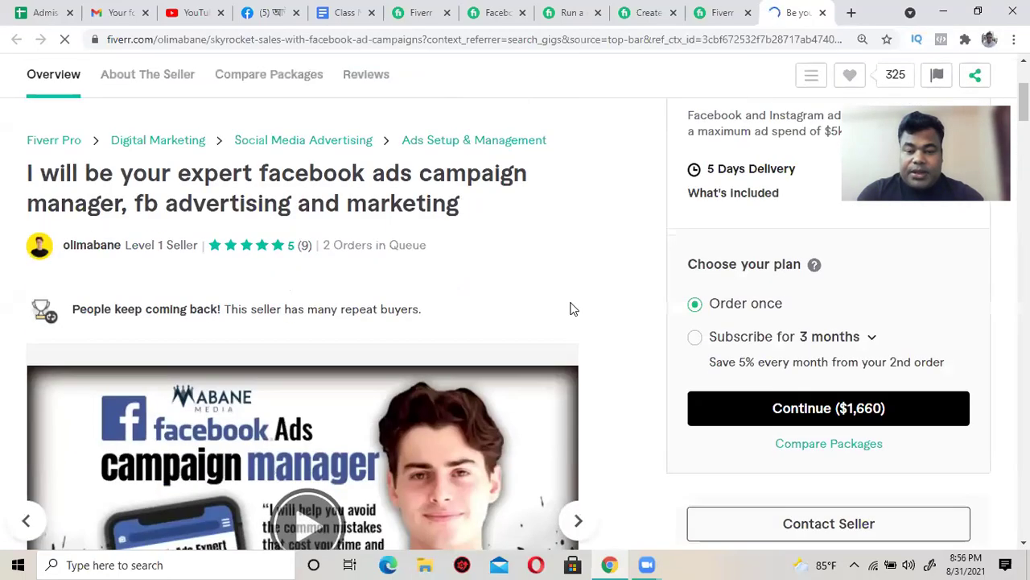
pyautogui.scroll(3, 573, 309)
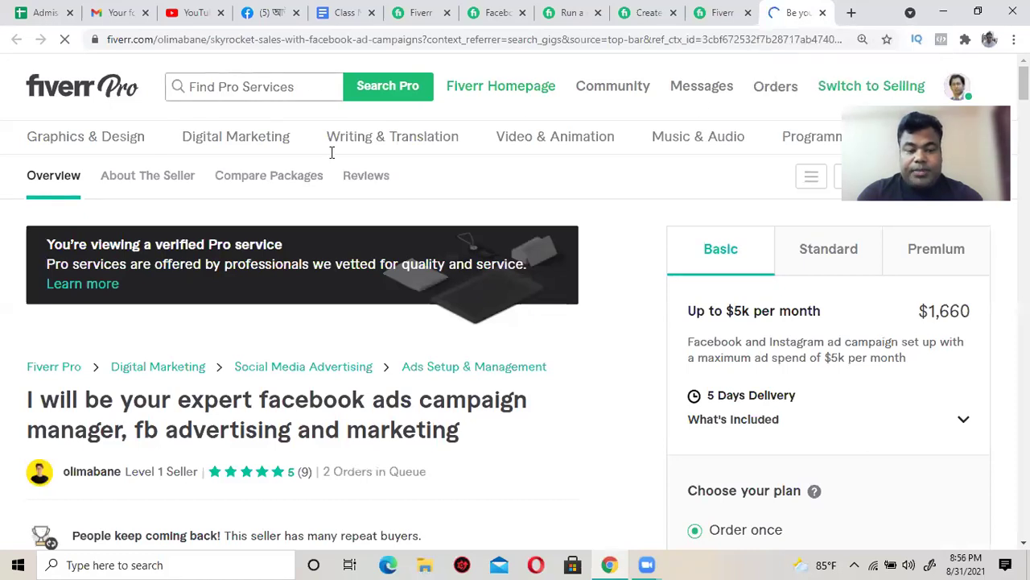
pyautogui.click(724, 39)
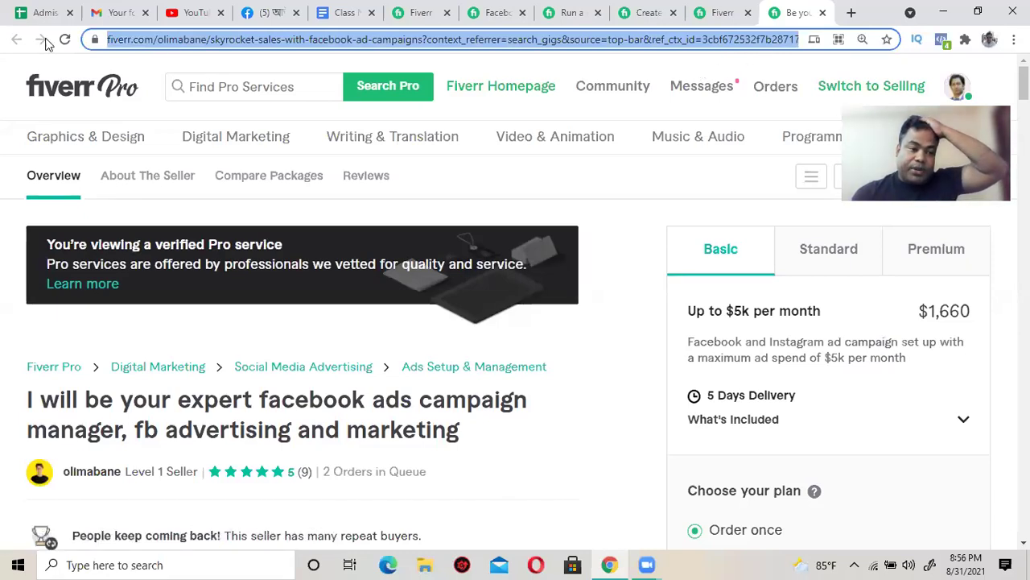
pyautogui.click(824, 13)
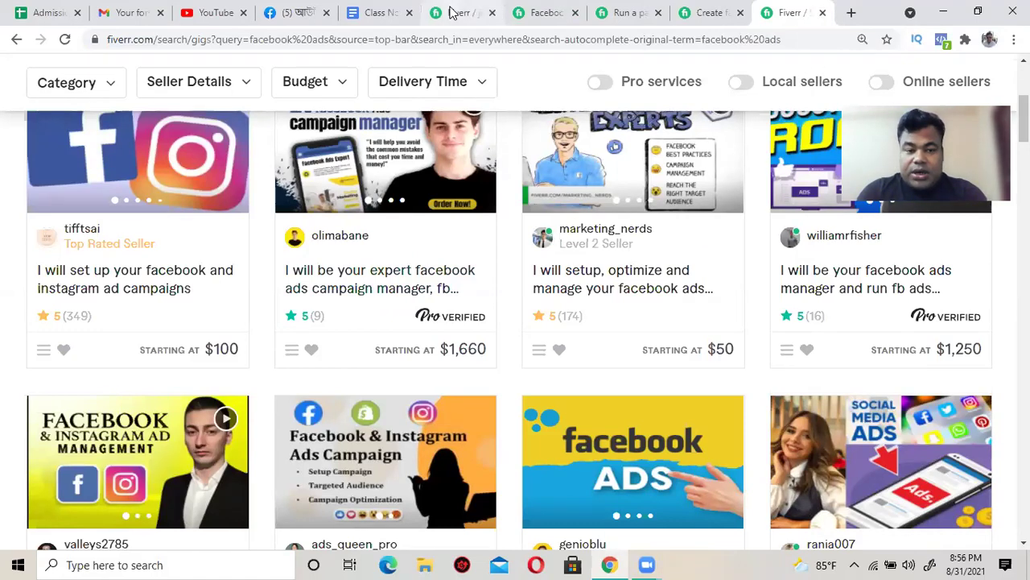
# Step: Review the new gig's search tags, supported platforms, service type and category
pyautogui.click(452, 13)
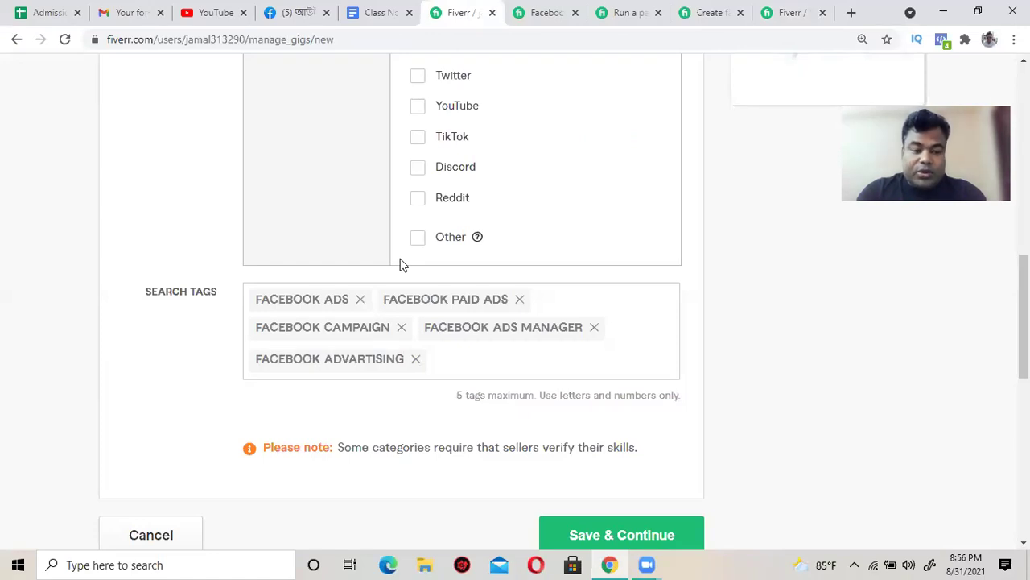
pyautogui.moveTo(340, 329)
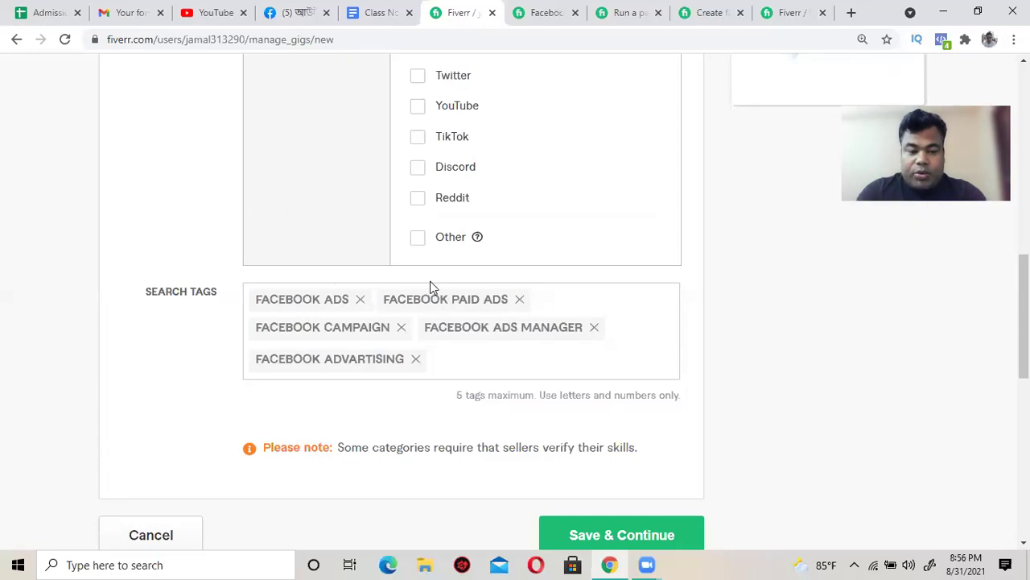
pyautogui.scroll(5, 437, 305)
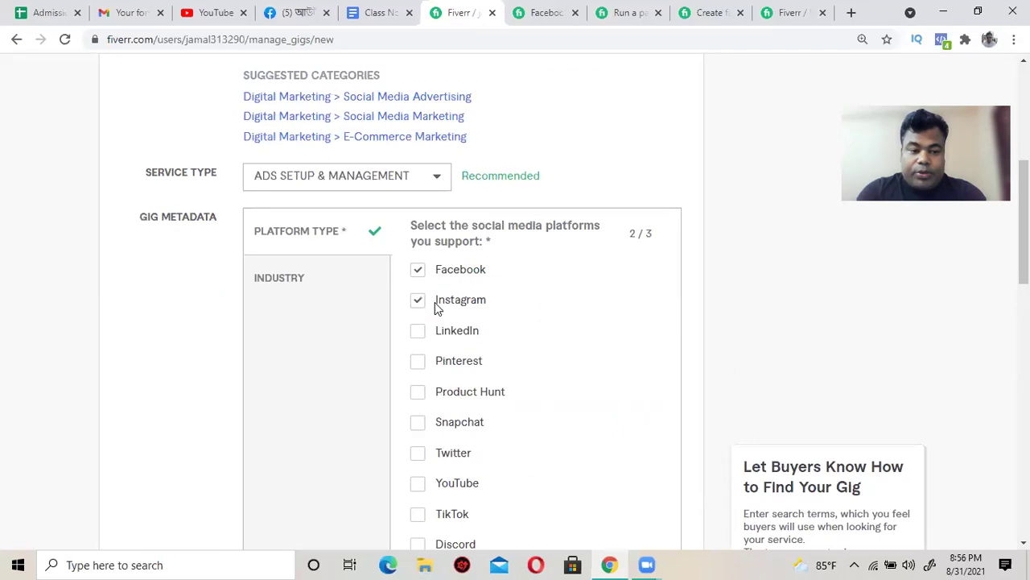
pyautogui.scroll(2, 356, 188)
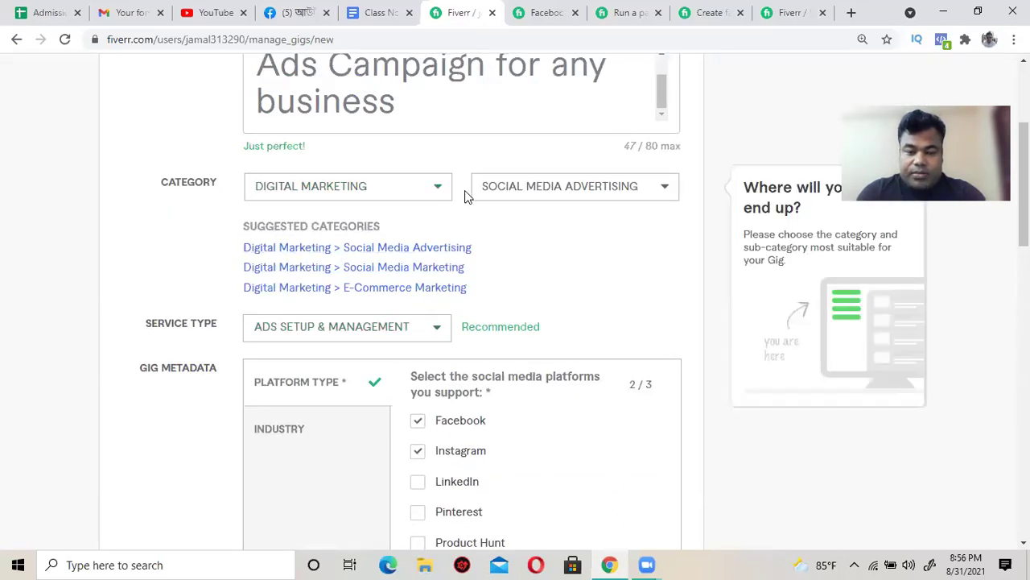
# Step: Return to the "facebook ads" search results and examine the search term and suggested related searches
pyautogui.click(793, 13)
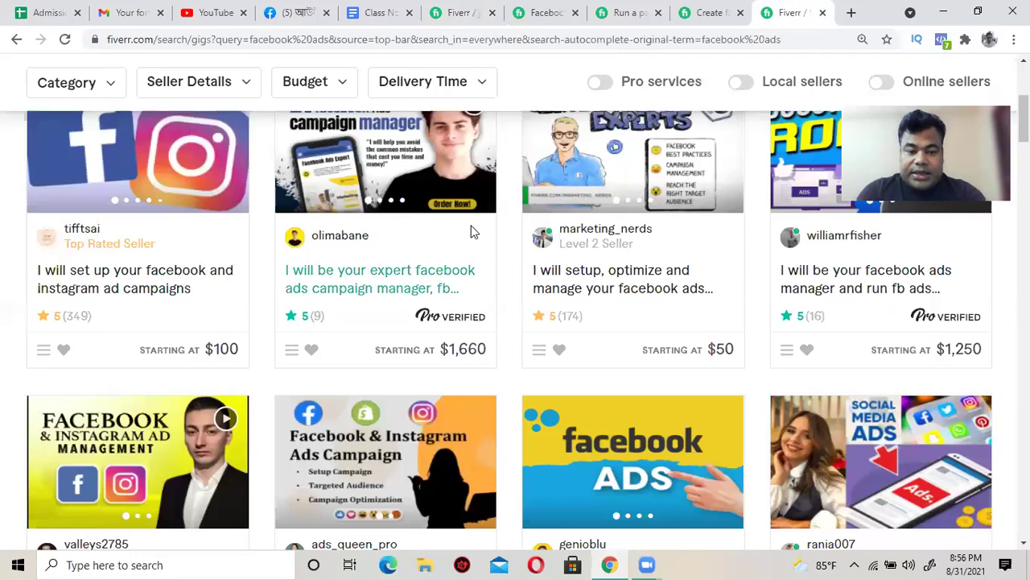
pyautogui.scroll(4, 473, 231)
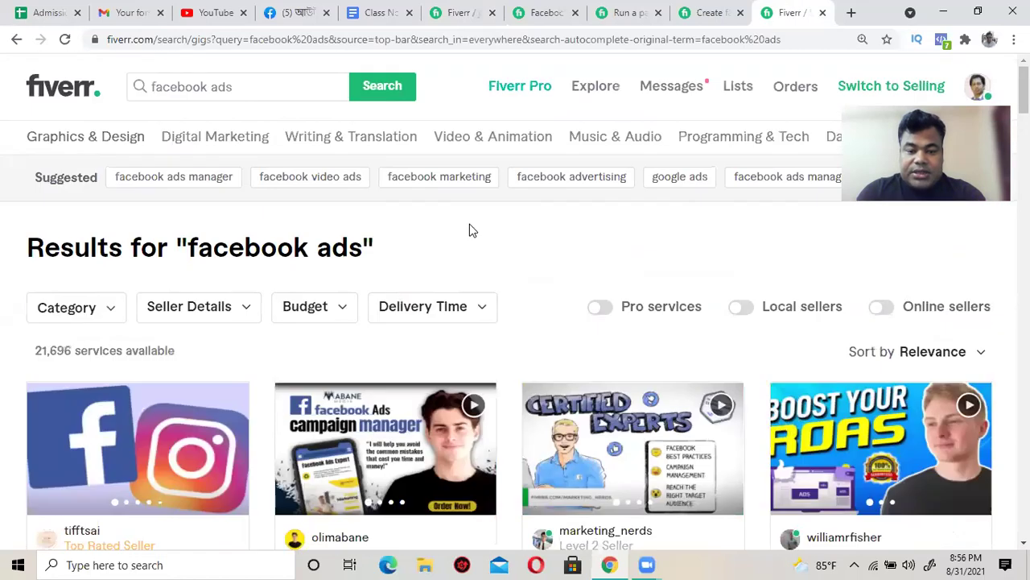
pyautogui.click(287, 87)
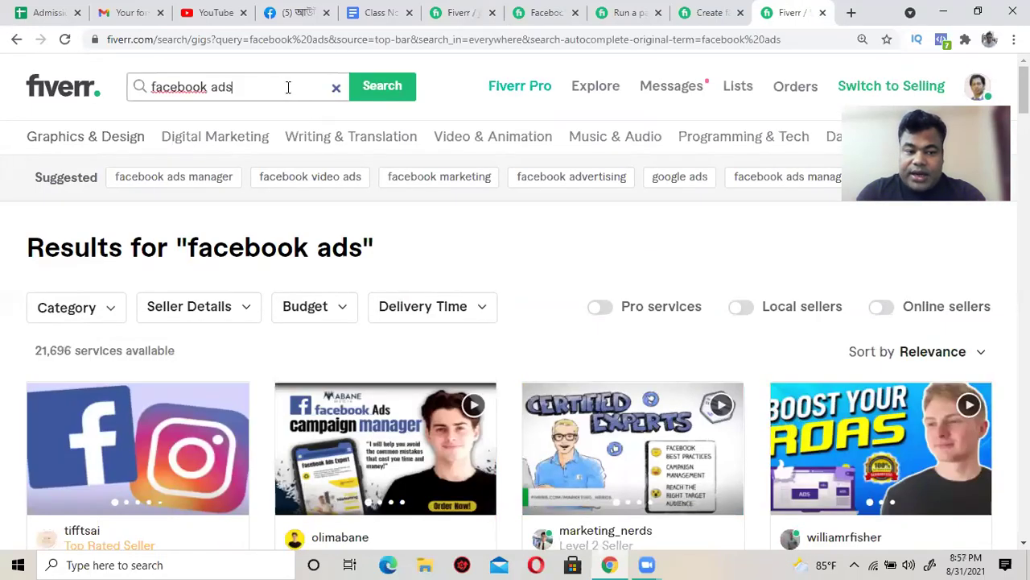
pyautogui.click(442, 78)
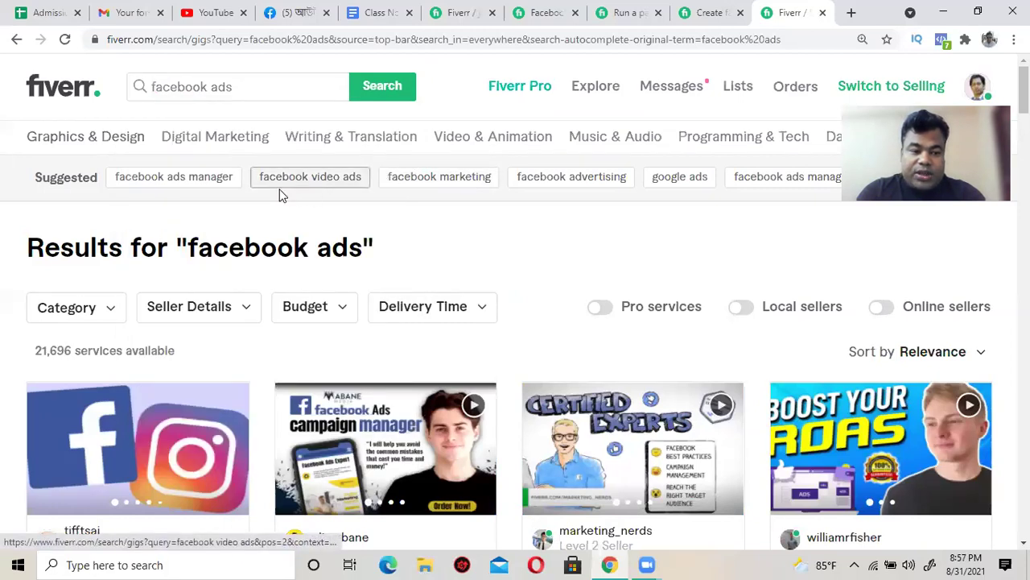
# Step: Browse the Digital Marketing category to Social Media Advertising and open its Ads Setup & Management services
pyautogui.click(204, 141)
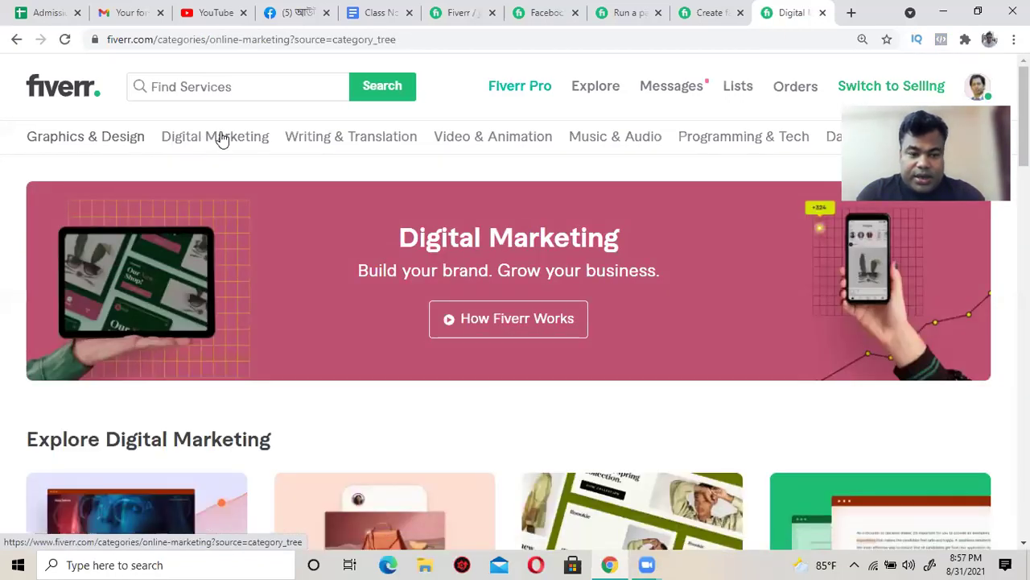
pyautogui.click(230, 135)
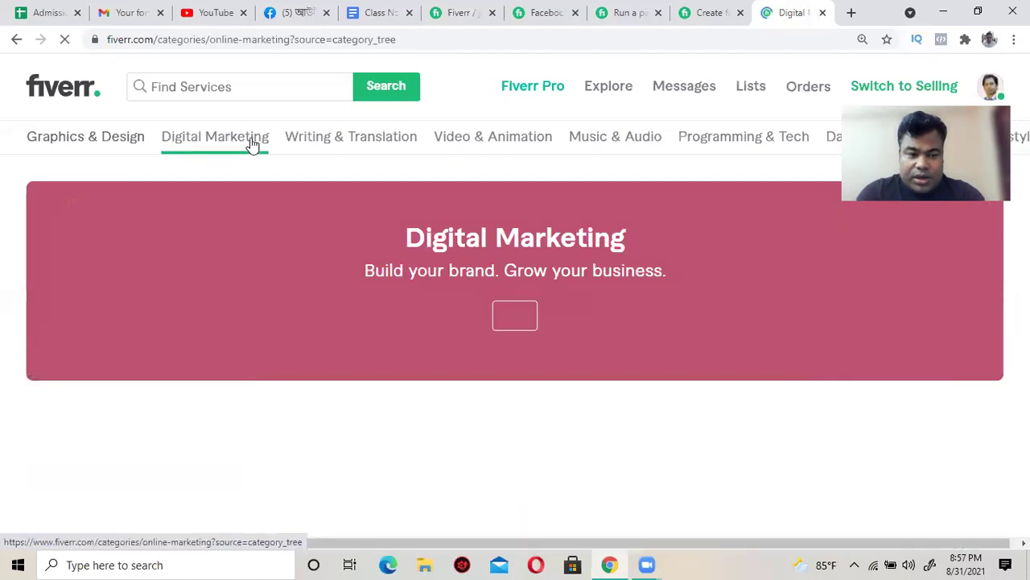
pyautogui.scroll(-5, 232, 162)
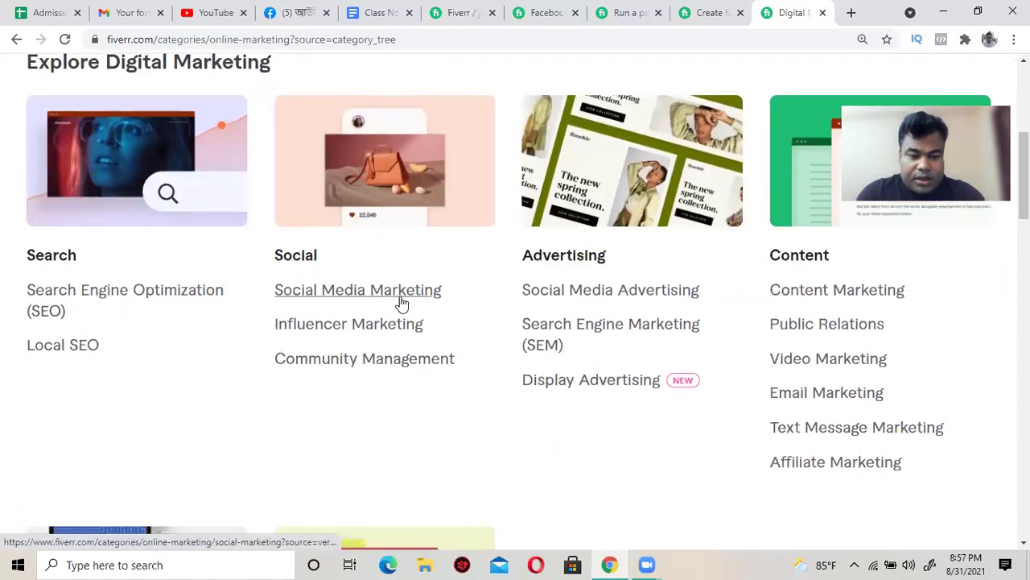
pyautogui.click(607, 292)
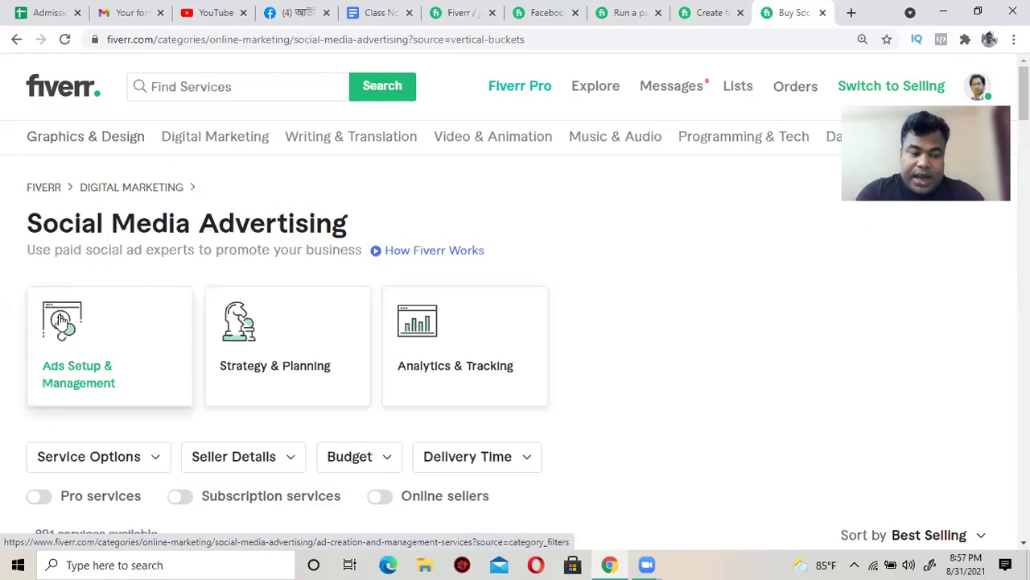
pyautogui.click(59, 319)
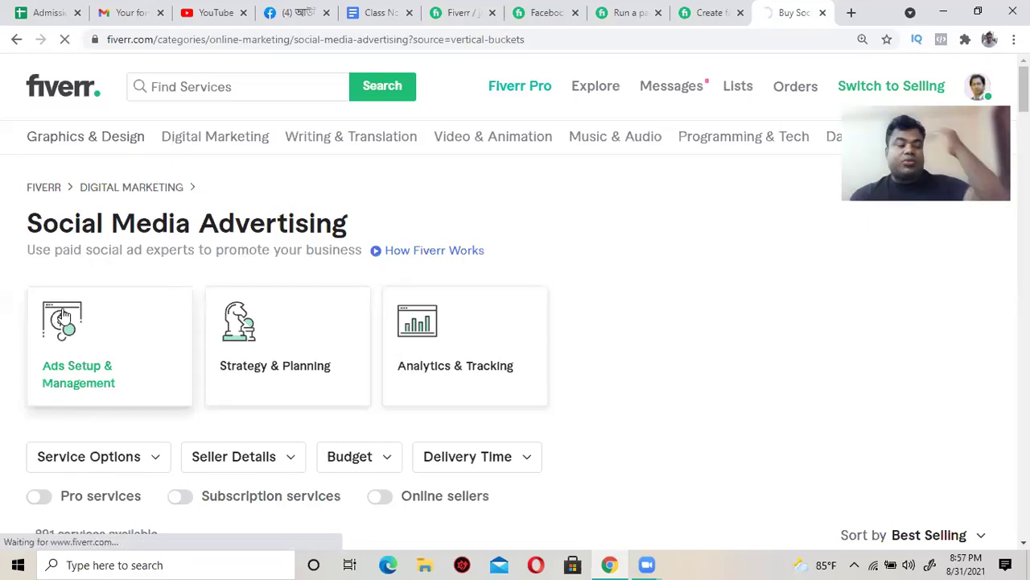
# Step: Examine the competing gigs listed under Ads Setup & Management and the category's web address, and close the listing
pyautogui.scroll(-3, 490, 325)
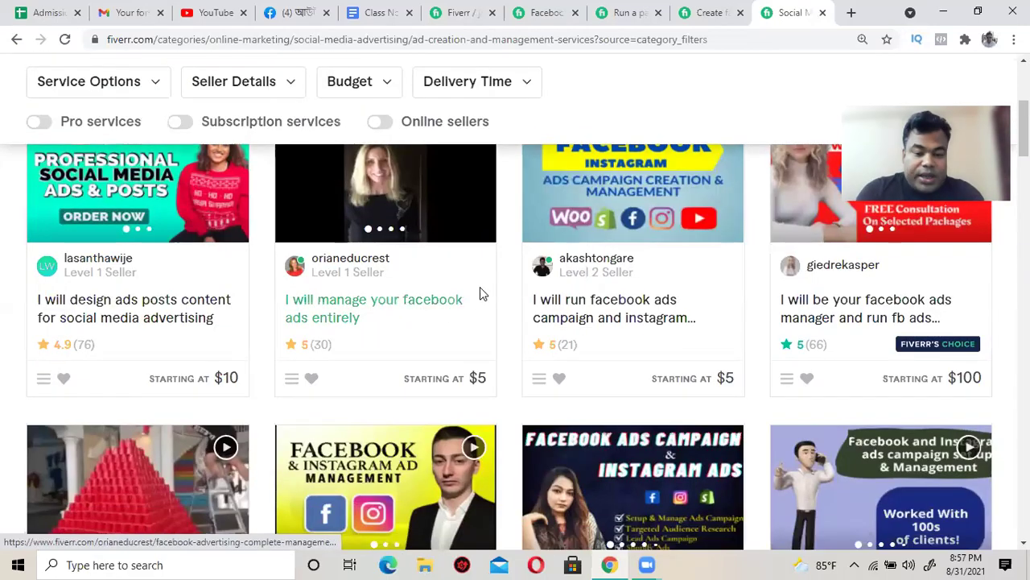
pyautogui.scroll(-3, 575, 327)
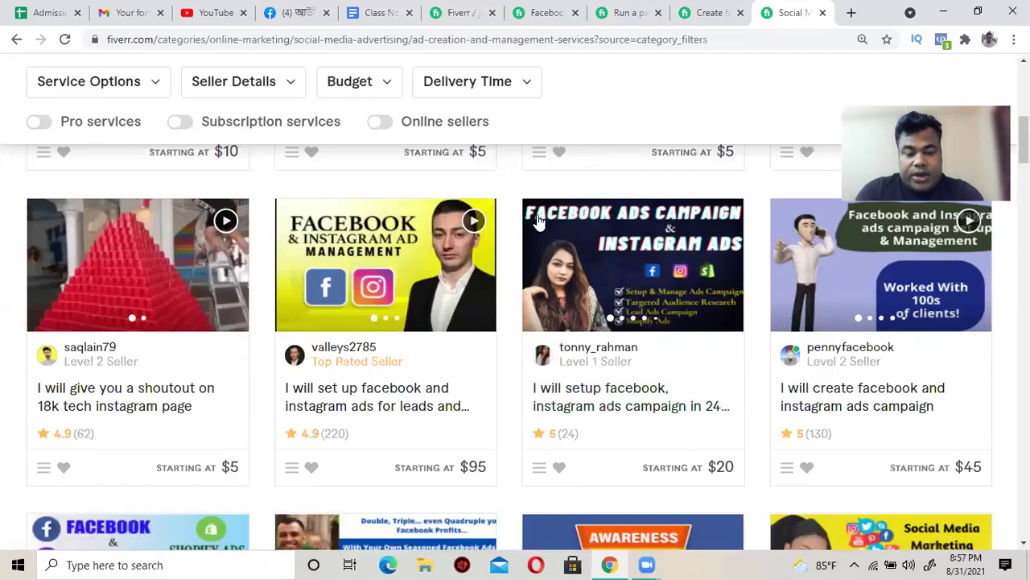
pyautogui.scroll(-3, 538, 236)
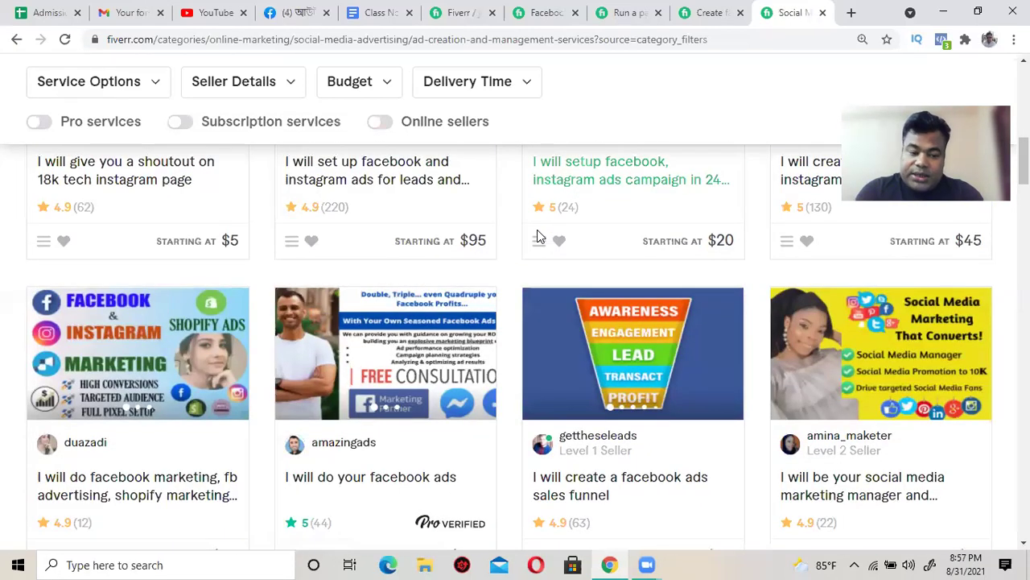
pyautogui.scroll(-2, 539, 236)
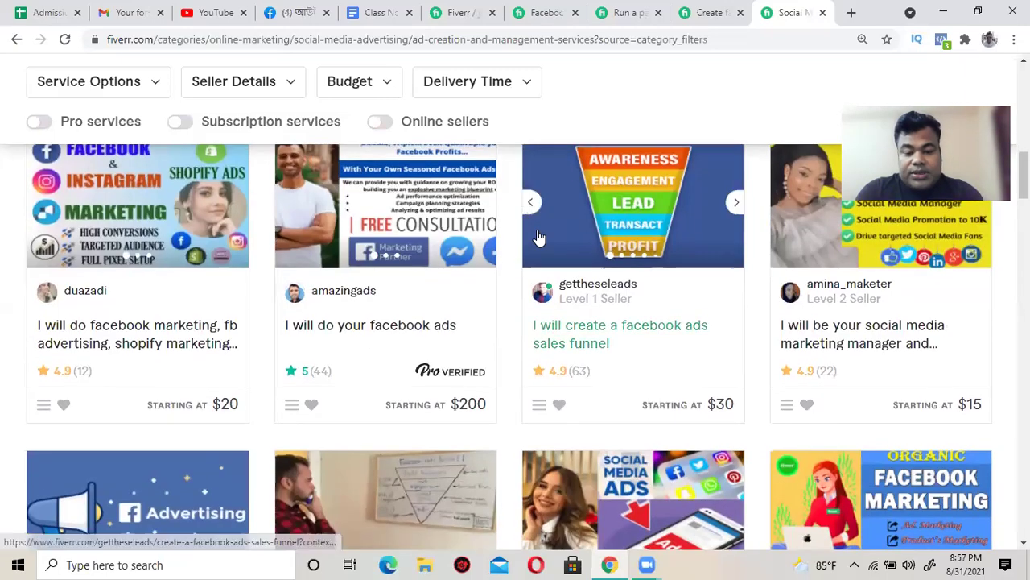
pyautogui.scroll(-3, 537, 233)
pyautogui.click(617, 41)
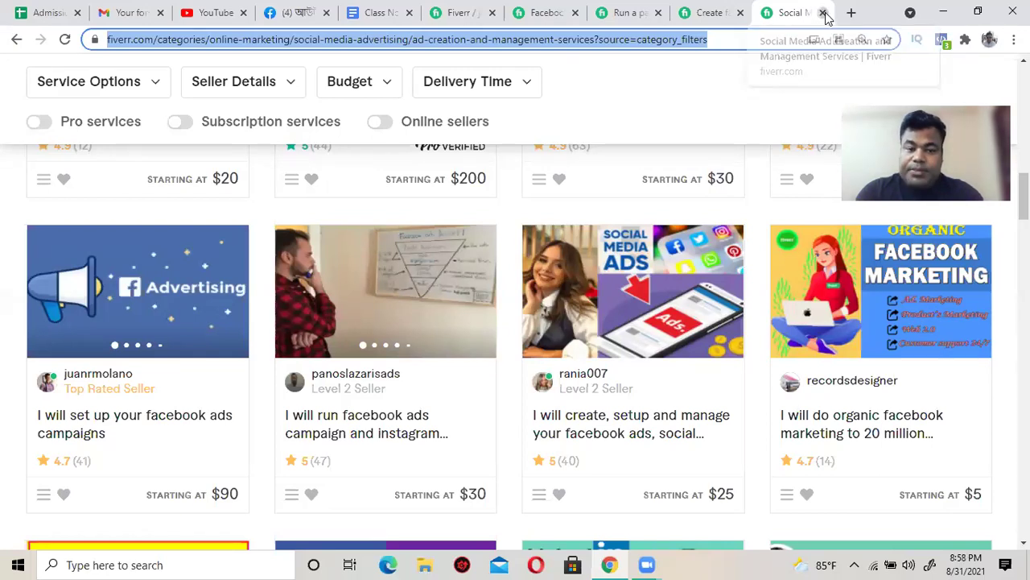
pyautogui.click(823, 13)
# Step: Return to the new gig form and review its search tags, supported platforms, service type, category and title
pyautogui.click(494, 8)
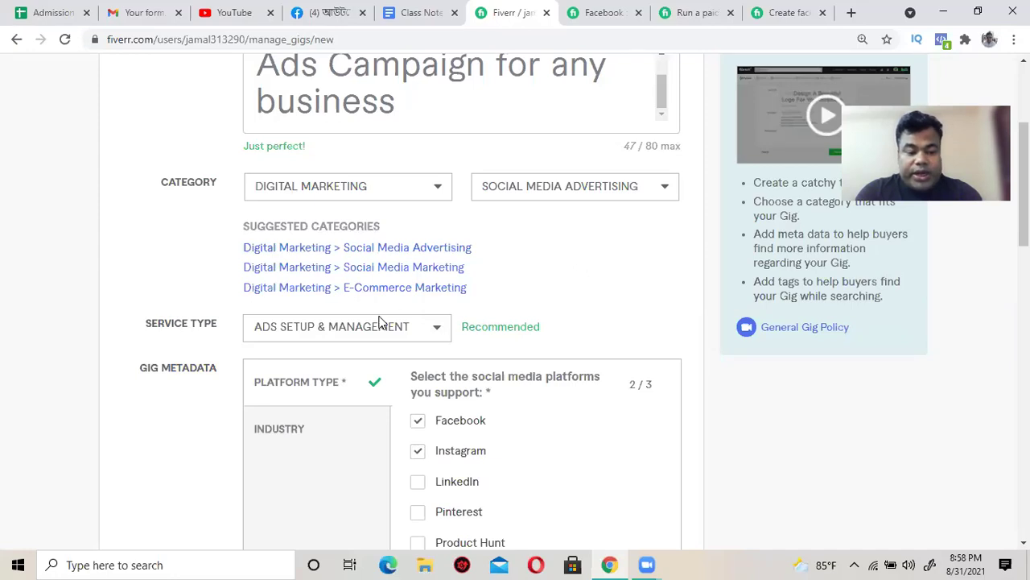
pyautogui.scroll(-6, 338, 371)
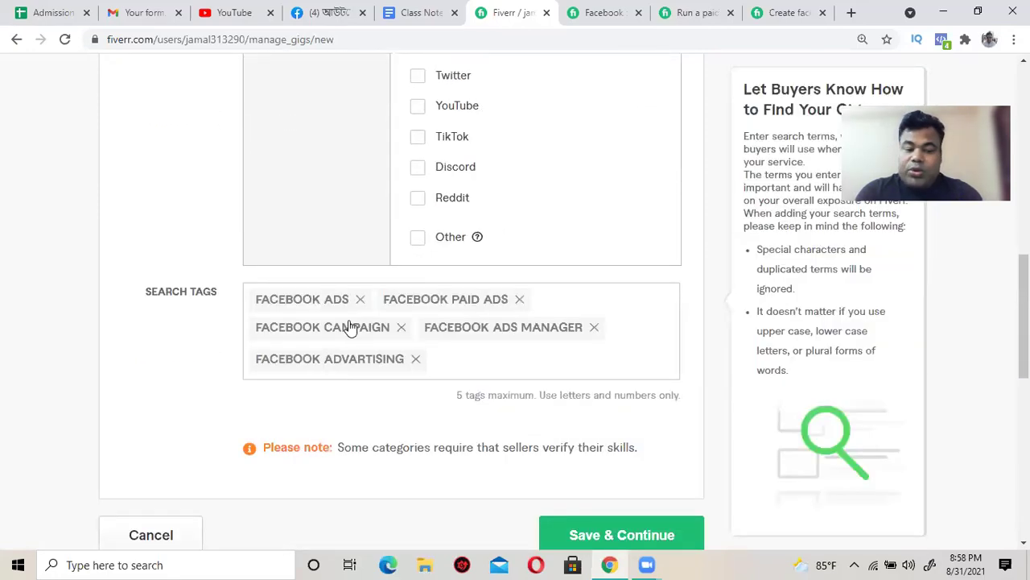
pyautogui.scroll(1, 483, 346)
pyautogui.scroll(7, 485, 348)
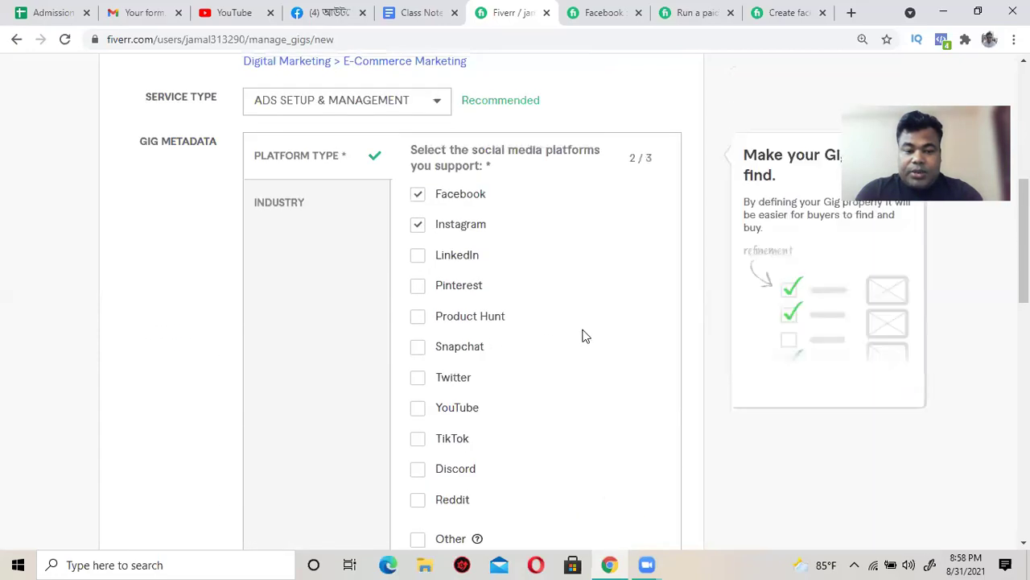
pyautogui.scroll(2, 576, 328)
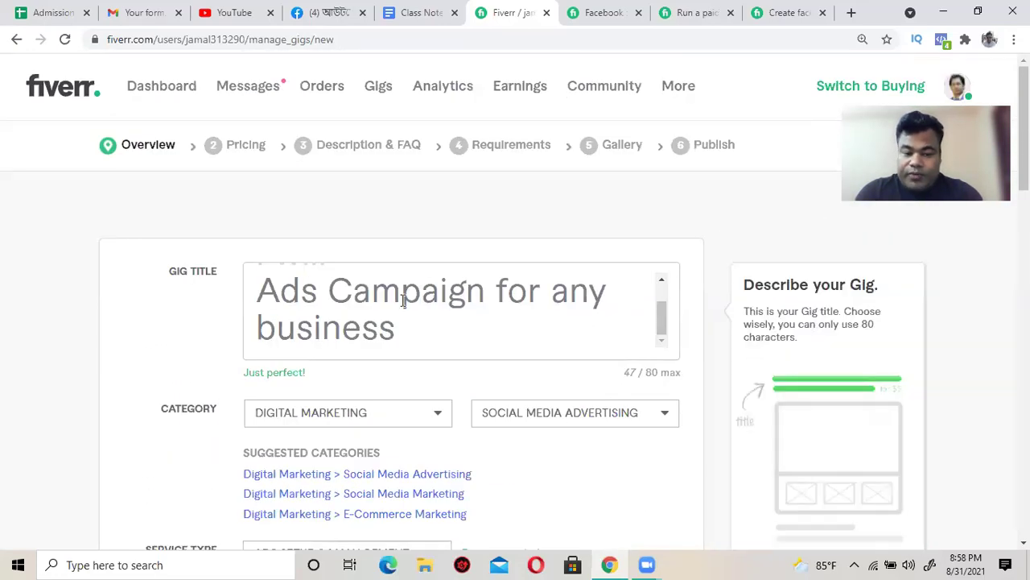
pyautogui.click(219, 229)
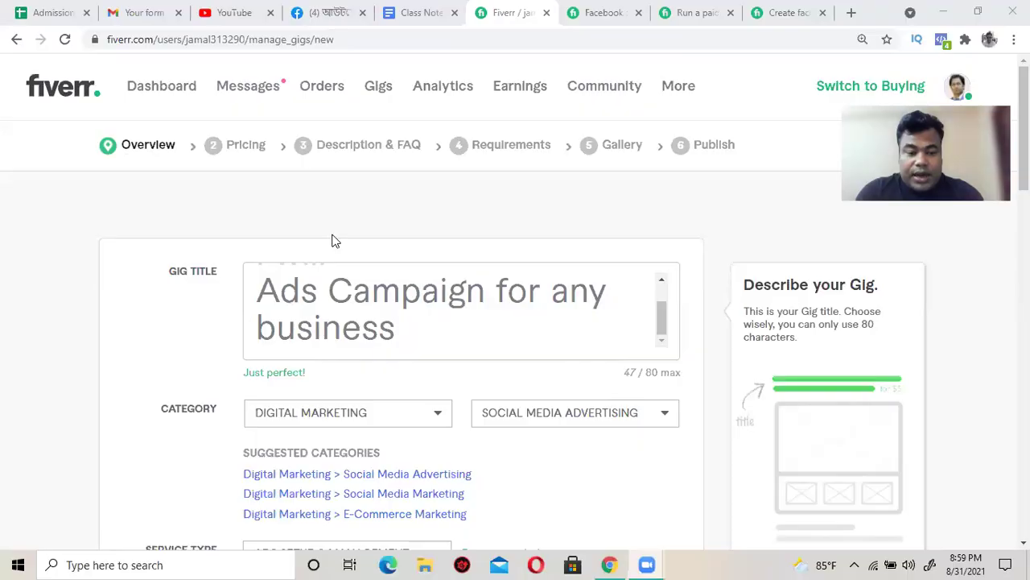
# Step: Save the gig's overview and continue to the Scope & Pricing stage
pyautogui.scroll(-8, 553, 337)
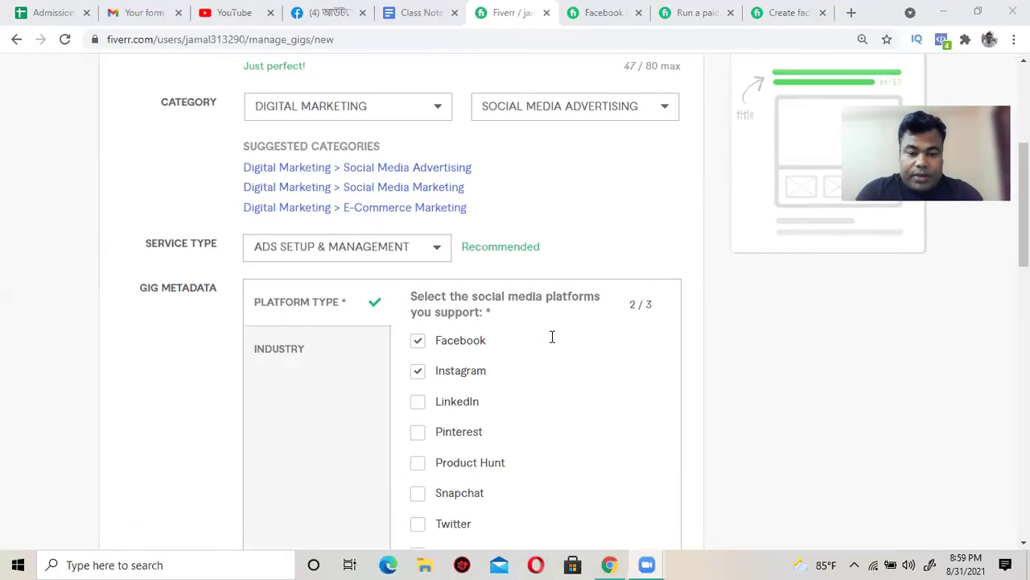
pyautogui.scroll(-4, 553, 337)
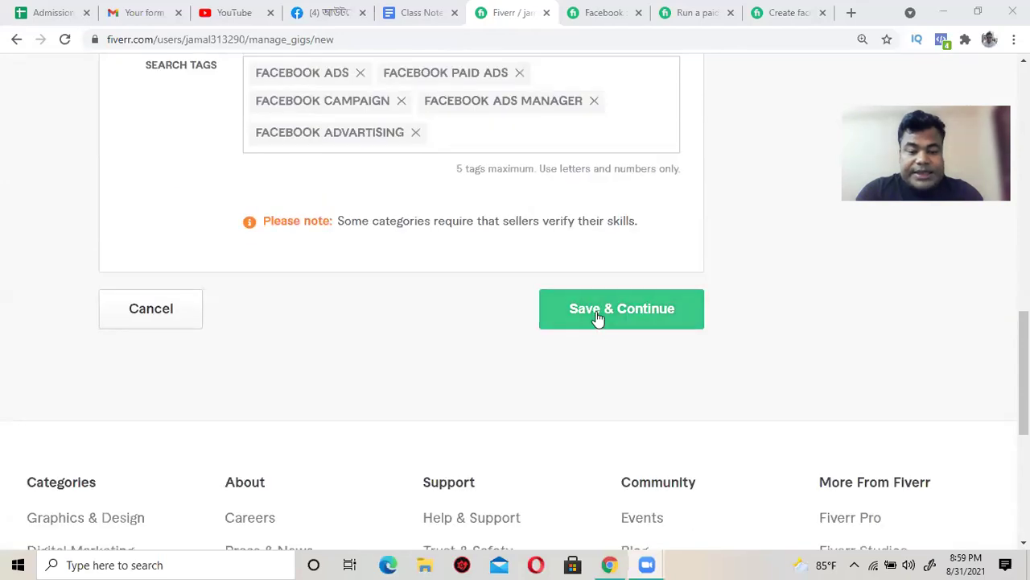
pyautogui.click(596, 311)
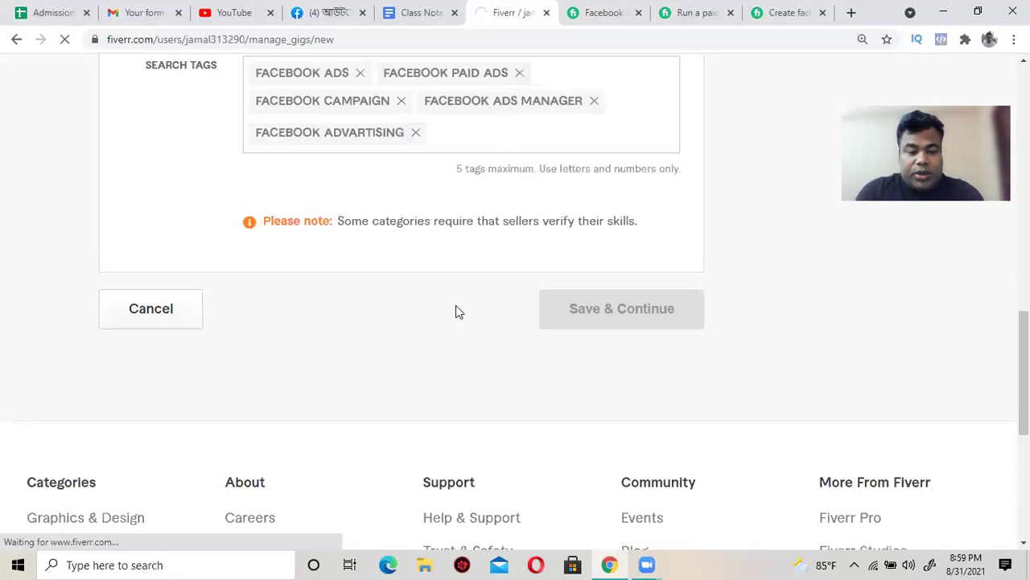
pyautogui.scroll(10, 455, 313)
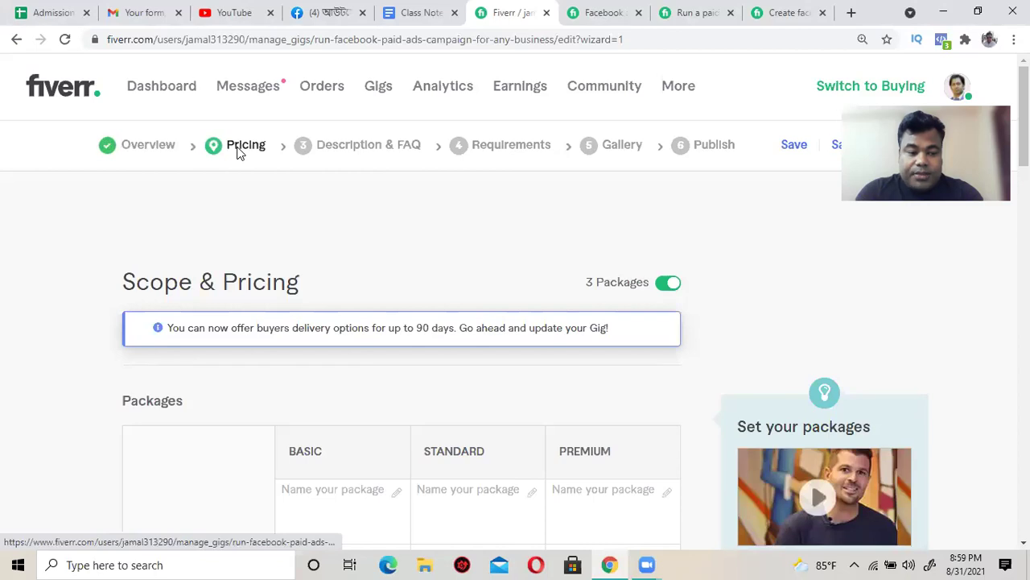
# Step: Set the package prices to $50 for Basic, $100 for Standard and $150 for Premium
pyautogui.scroll(-2, 201, 230)
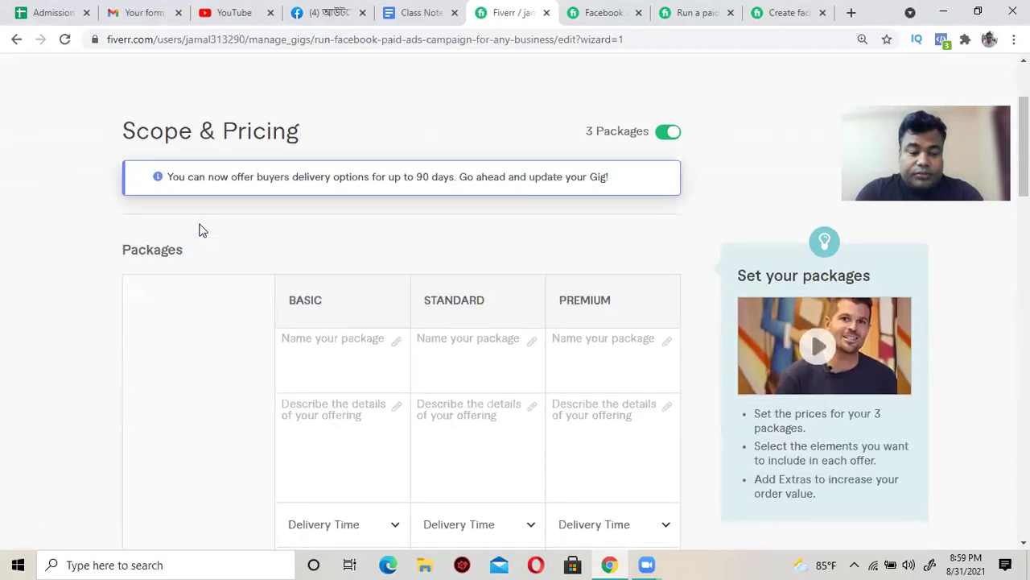
pyautogui.scroll(-2, 200, 230)
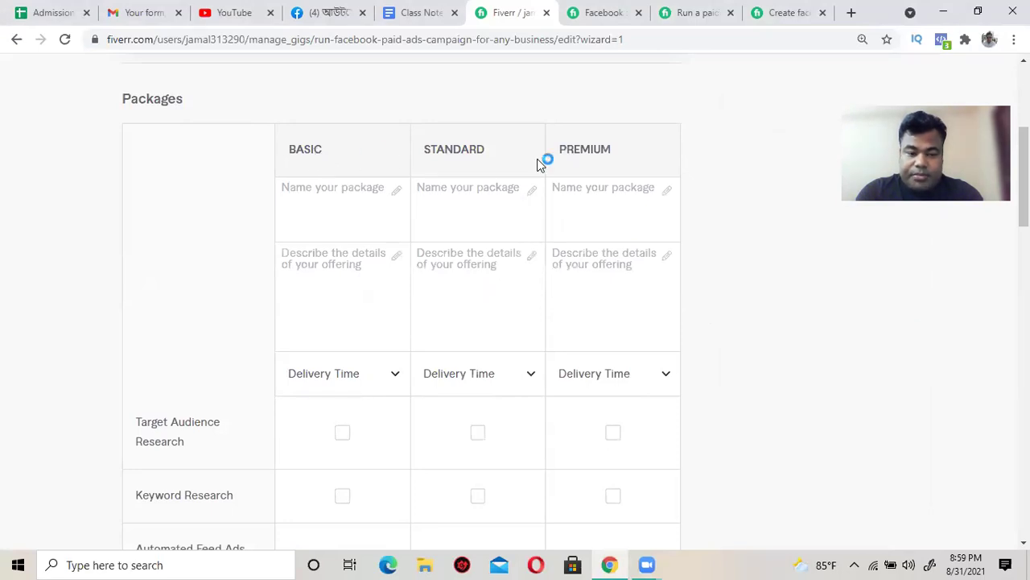
pyautogui.scroll(-8, 340, 256)
pyautogui.click(341, 251)
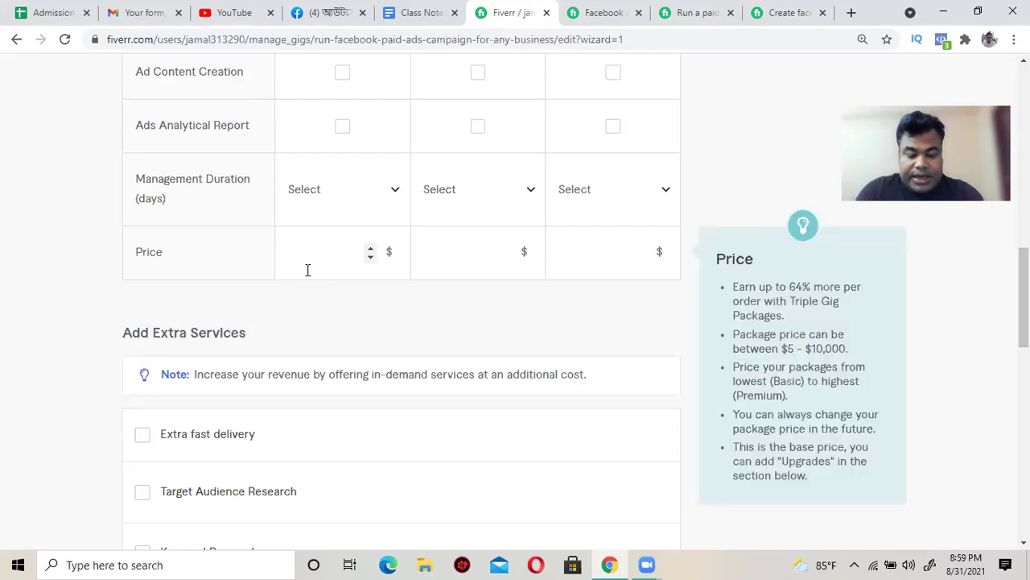
pyautogui.write('0')
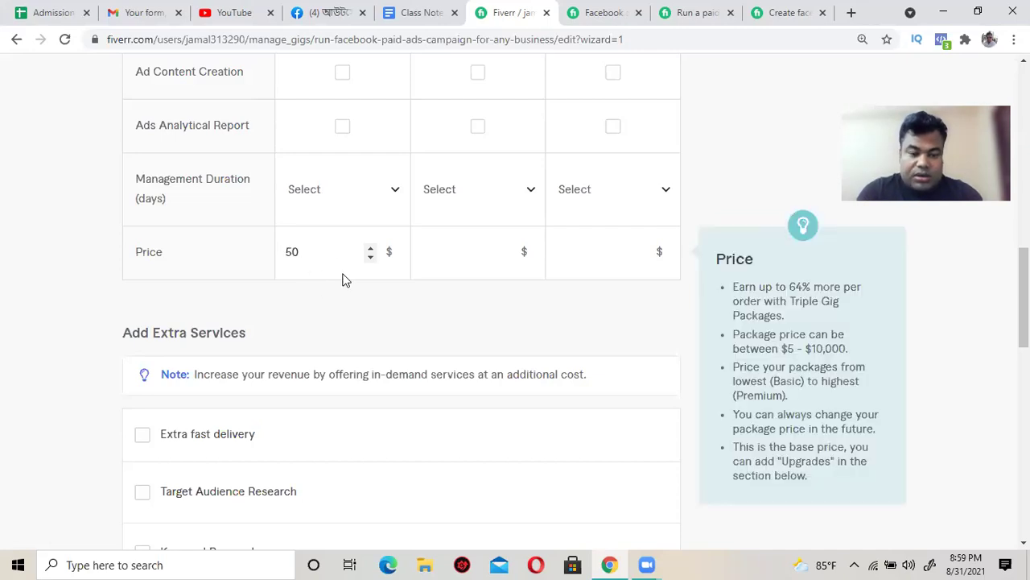
pyautogui.click(428, 246)
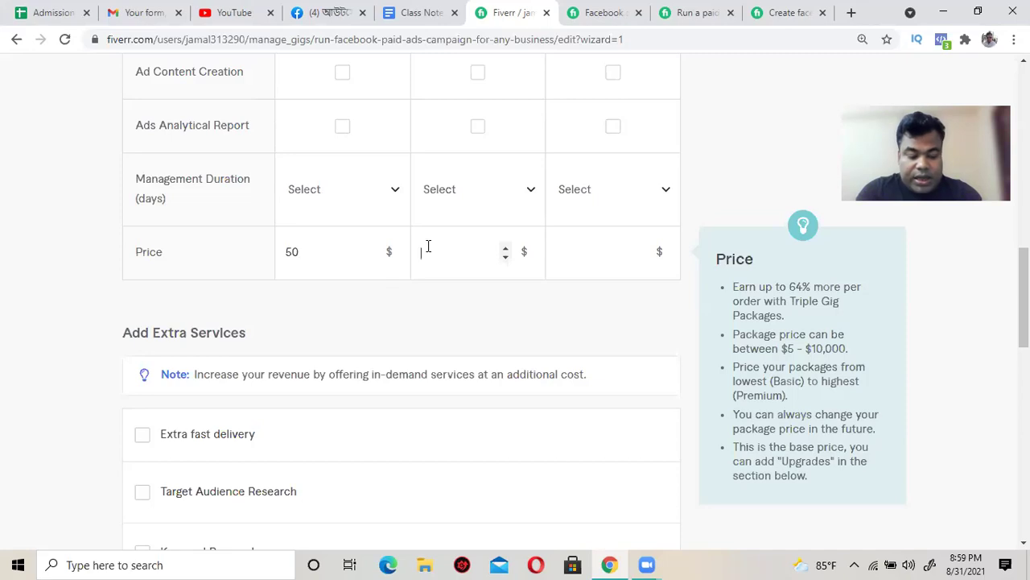
pyautogui.write('100')
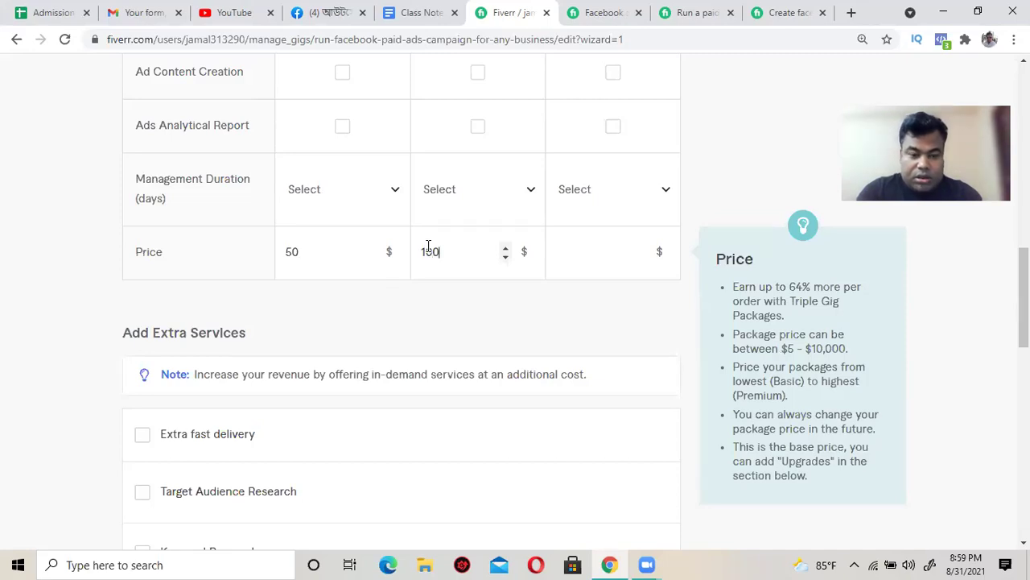
pyautogui.click(608, 252)
pyautogui.write('150')
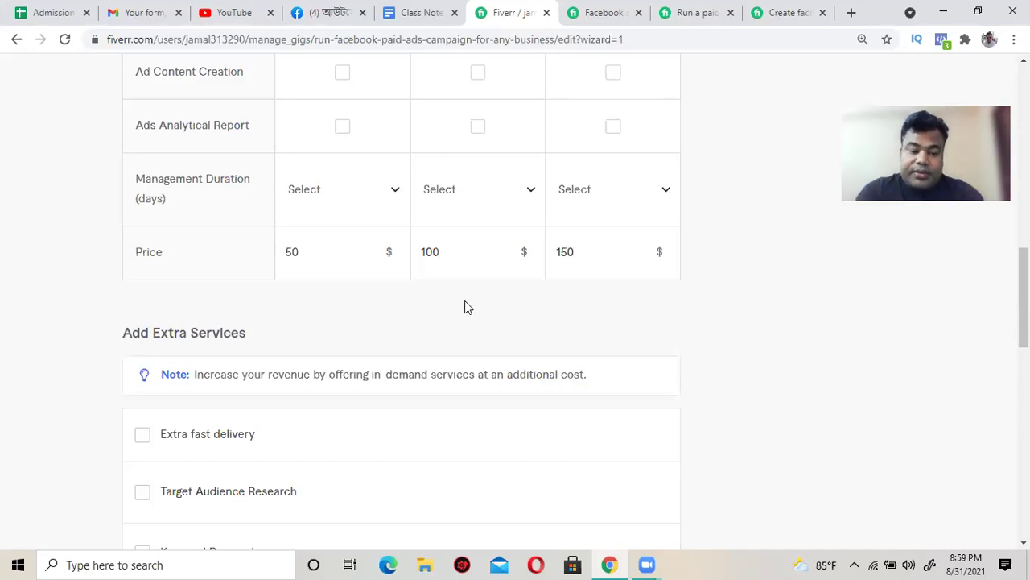
# Step: Review the package table's optional deliverables, delivery times and prices
pyautogui.scroll(3, 471, 297)
pyautogui.scroll(-3, 472, 297)
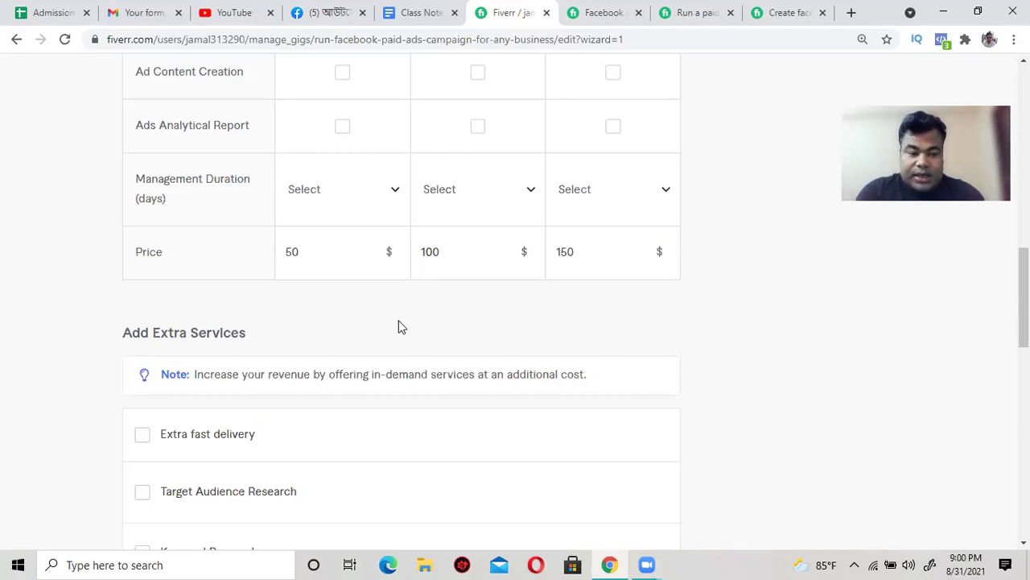
pyautogui.scroll(3, 342, 308)
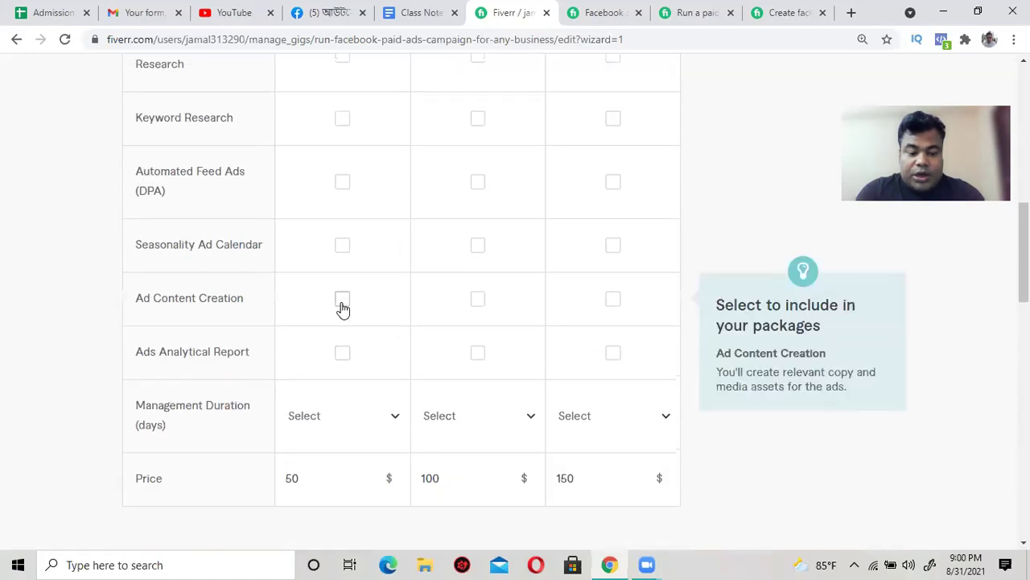
pyautogui.scroll(-2, 352, 332)
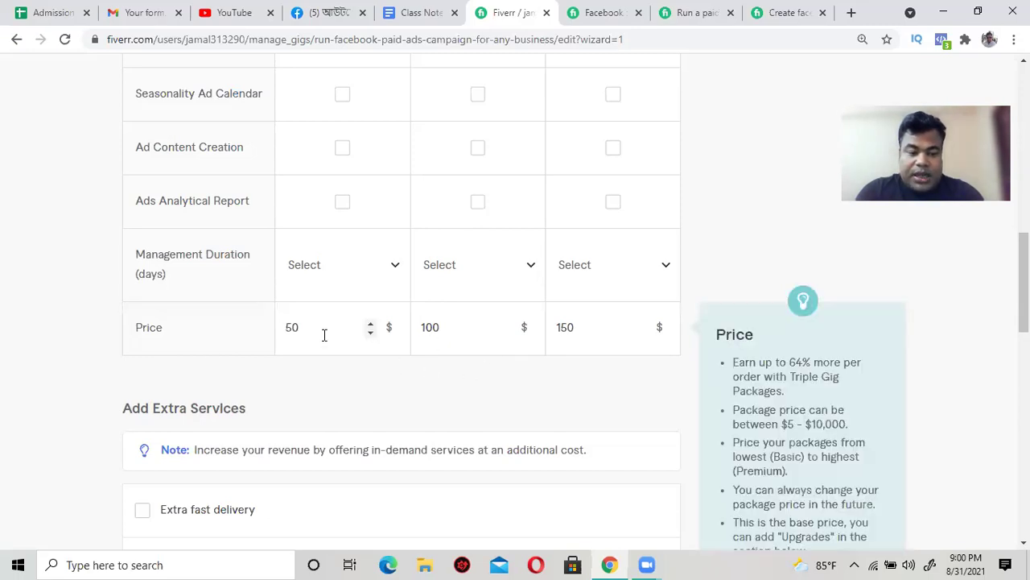
pyautogui.scroll(6, 324, 337)
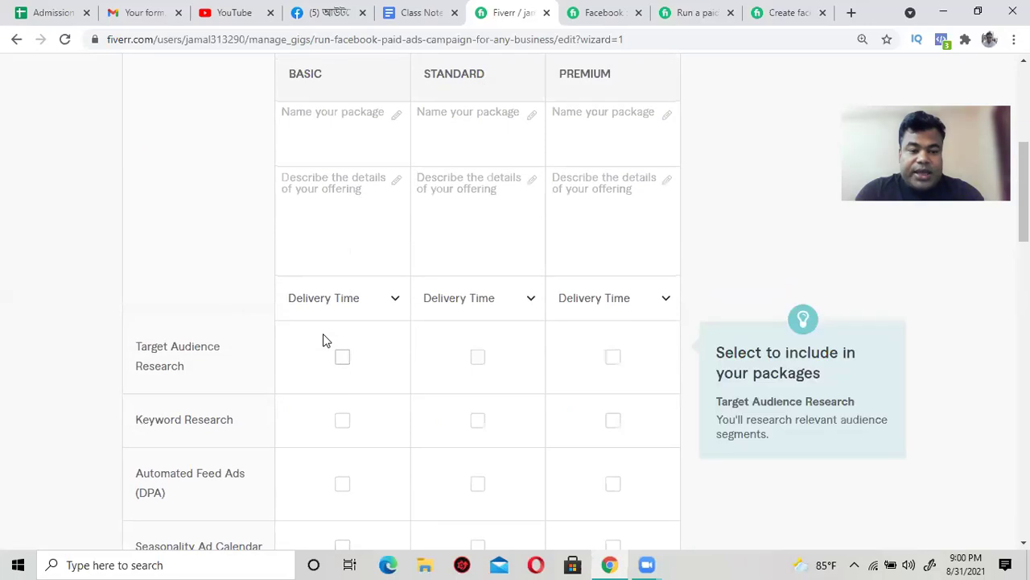
# Step: Set the management duration to 3 days for Basic, 5 for Standard and 7 for Premium
pyautogui.scroll(-4, 323, 338)
pyautogui.scroll(-1, 352, 398)
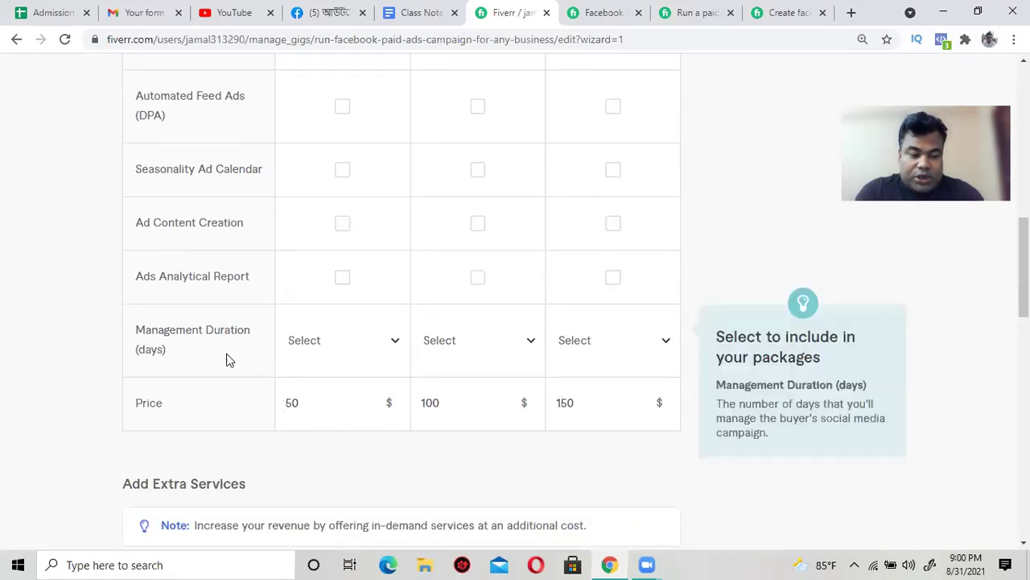
pyautogui.click(362, 347)
pyautogui.click(322, 283)
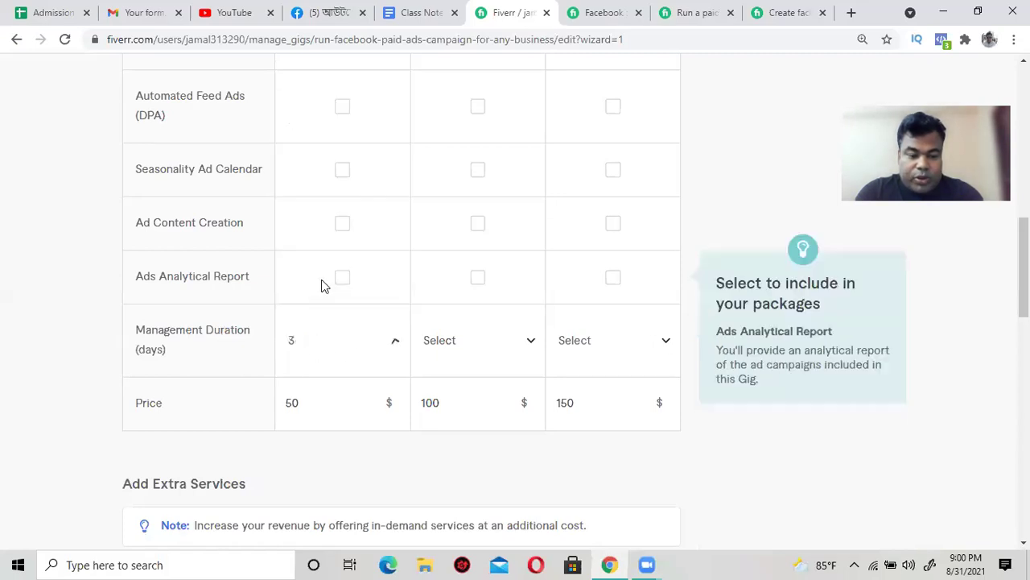
pyautogui.click(472, 341)
pyautogui.scroll(-2, 472, 262)
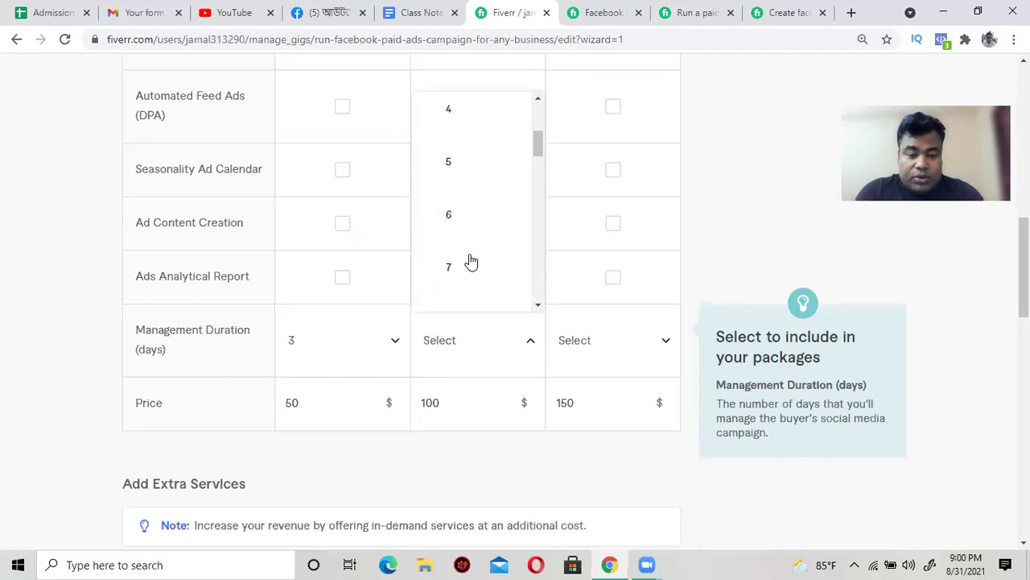
pyautogui.click(470, 166)
pyautogui.click(611, 346)
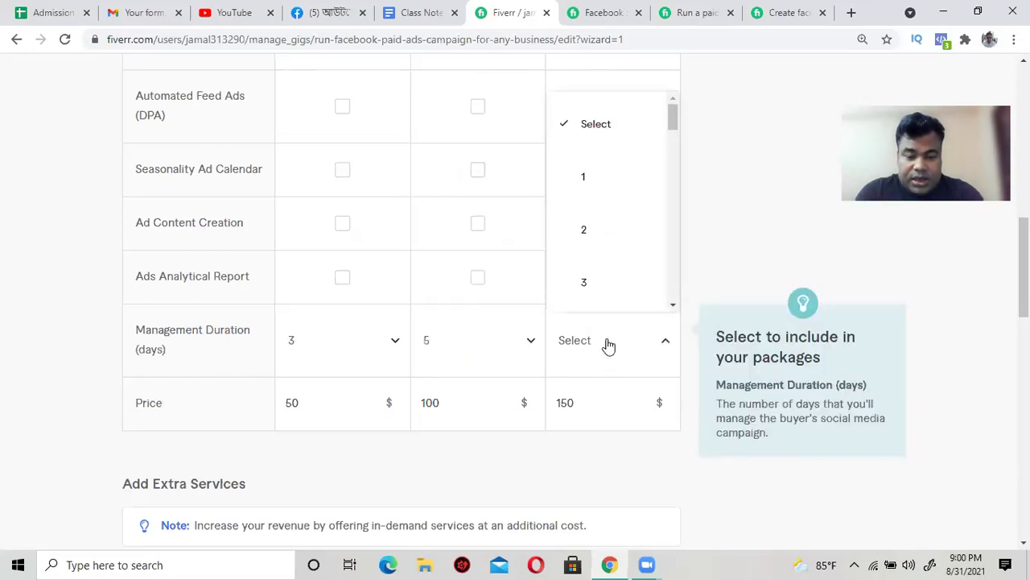
pyautogui.scroll(-2, 603, 271)
pyautogui.click(611, 271)
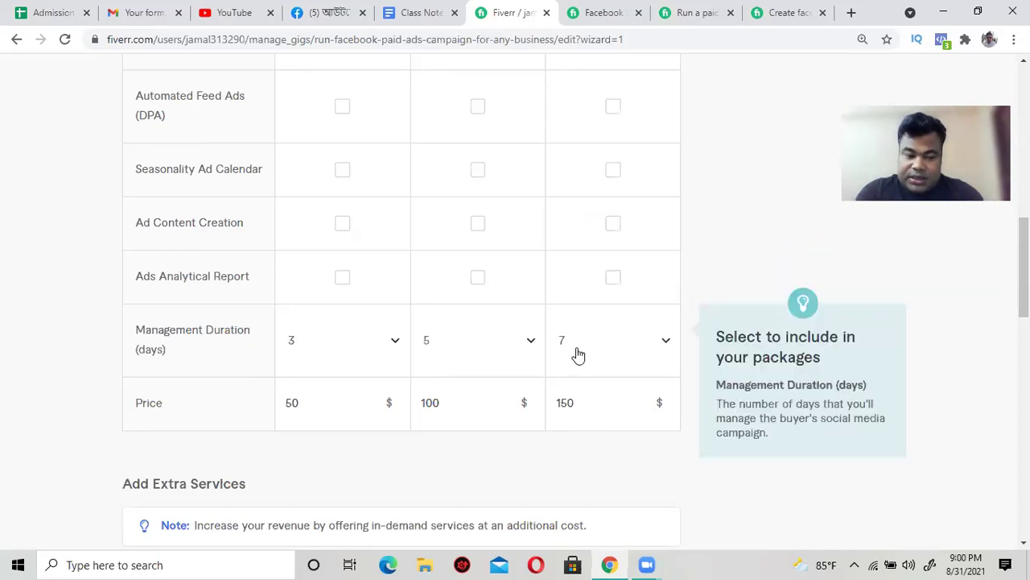
# Step: Examine the deliverables that can be included in each package, from Target Audience Research to Ads Analytical Report
pyautogui.scroll(1, 355, 336)
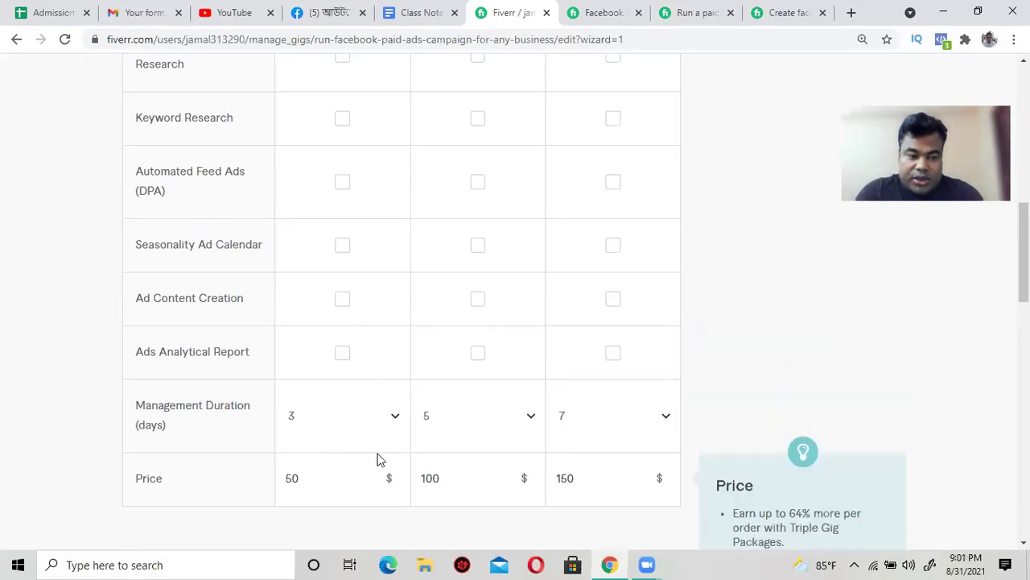
pyautogui.scroll(2, 278, 400)
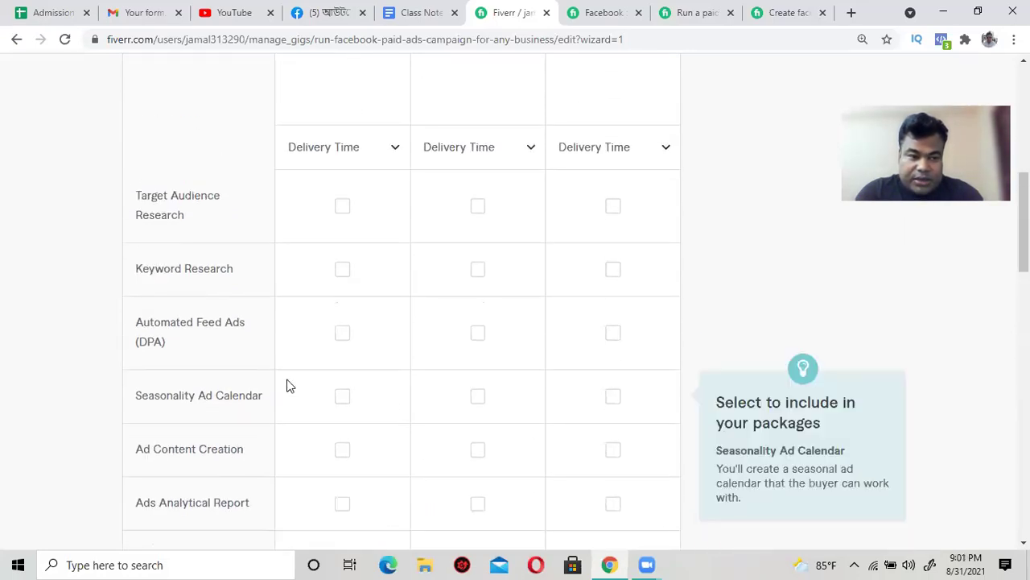
pyautogui.scroll(3, 290, 386)
pyautogui.scroll(-2, 290, 386)
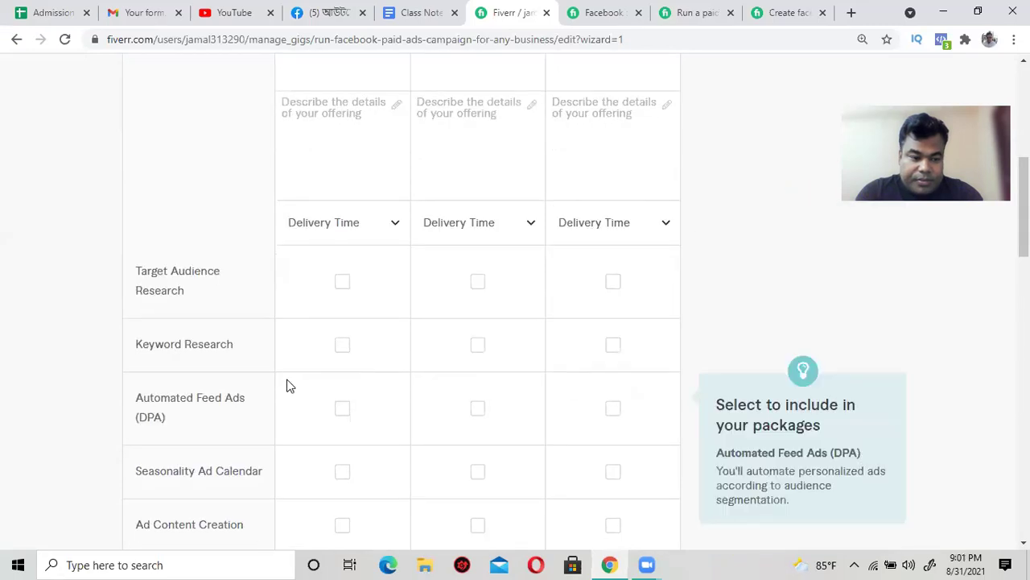
pyautogui.scroll(-2, 240, 302)
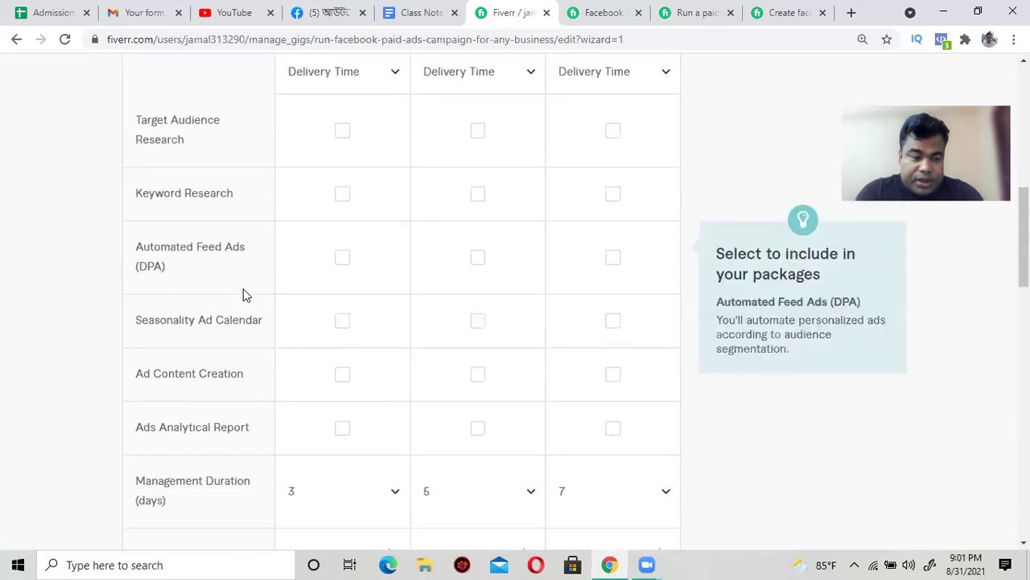
pyautogui.scroll(-2, 244, 294)
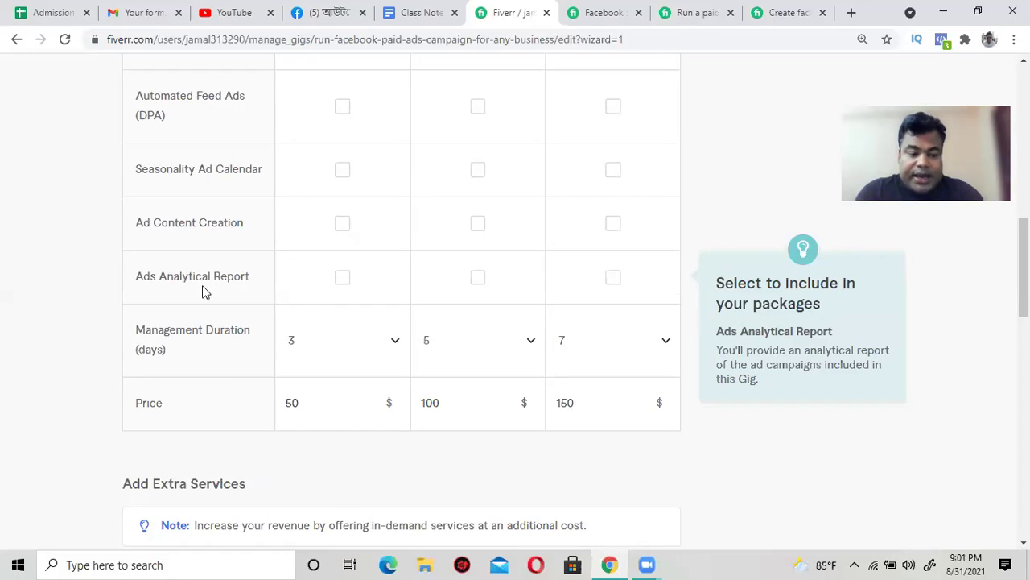
# Step: Include Ads Analytical Report in all three packages and Ad Content Creation in the Standard and Premium packages
pyautogui.click(342, 278)
pyautogui.click(478, 279)
pyautogui.click(614, 278)
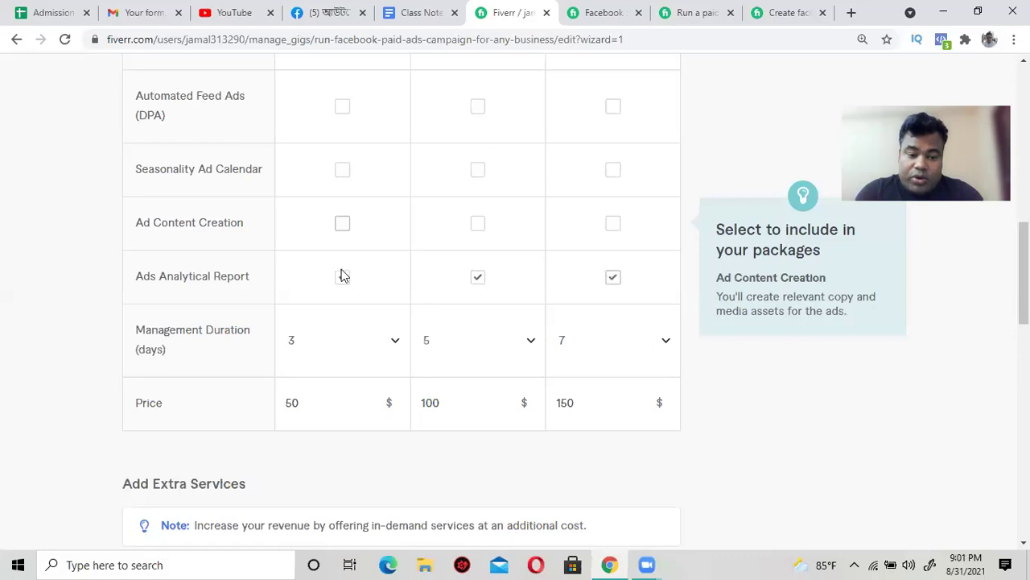
pyautogui.click(477, 225)
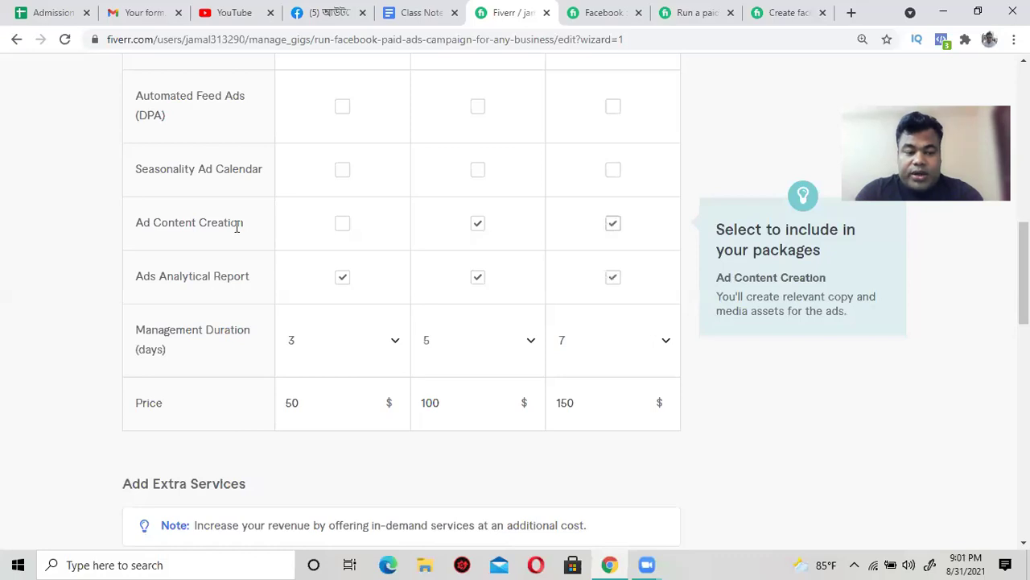
# Step: Include Seasonality Ad Calendar and Automated Feed Ads (DPA) in the Premium package only
pyautogui.scroll(1, 236, 227)
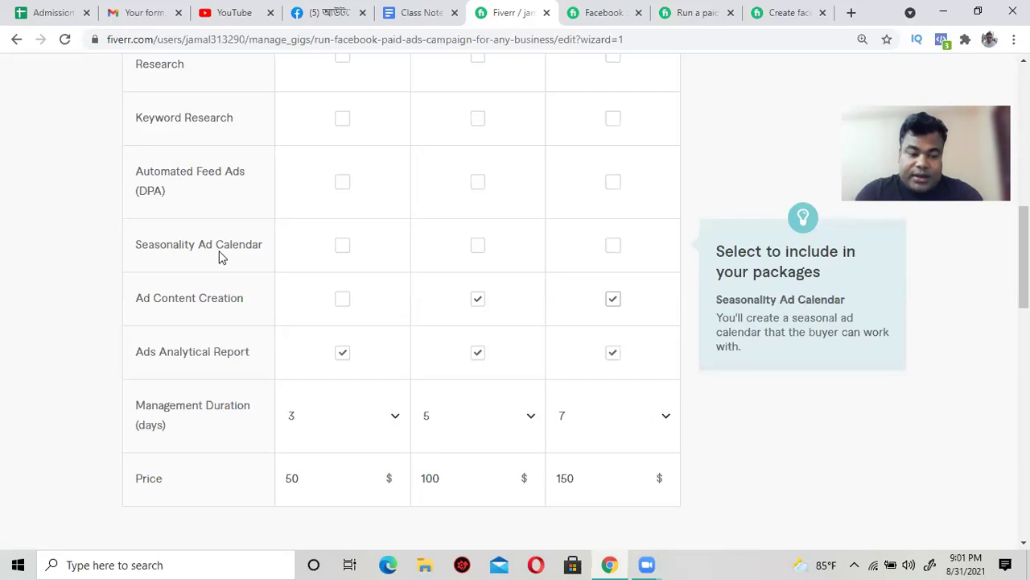
pyautogui.click(613, 245)
pyautogui.scroll(1, 249, 276)
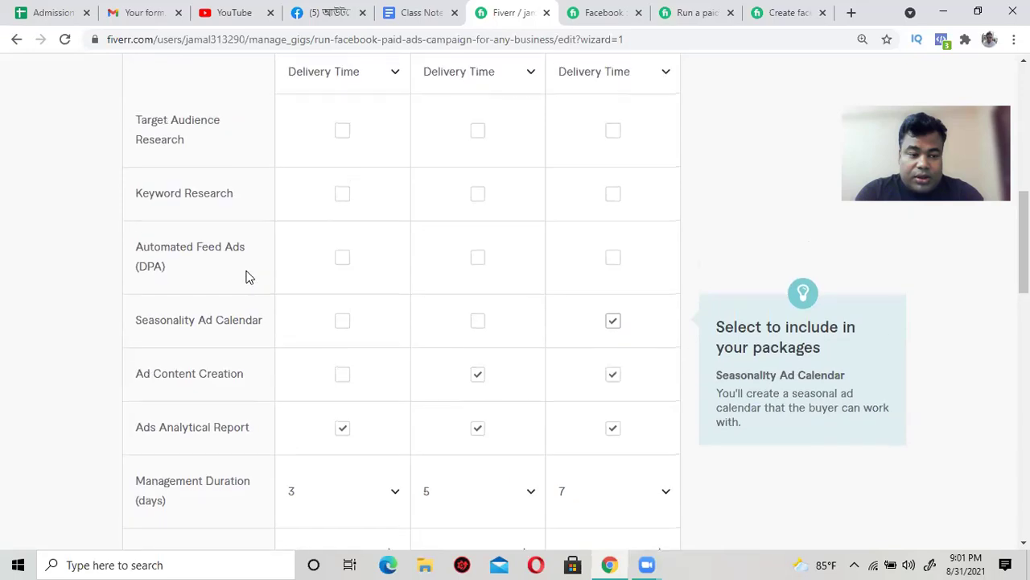
pyautogui.scroll(-2, 499, 292)
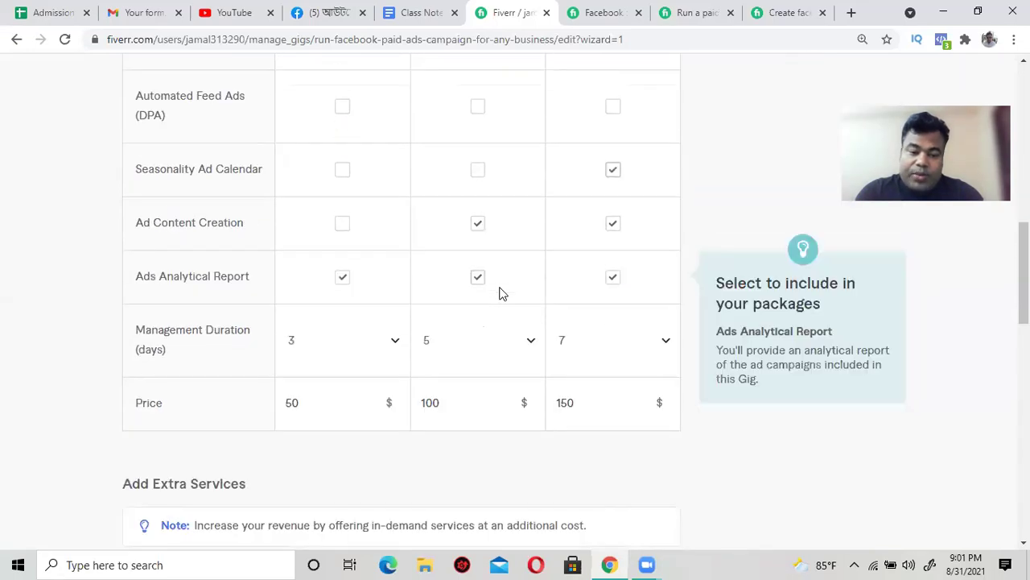
pyautogui.scroll(2, 499, 292)
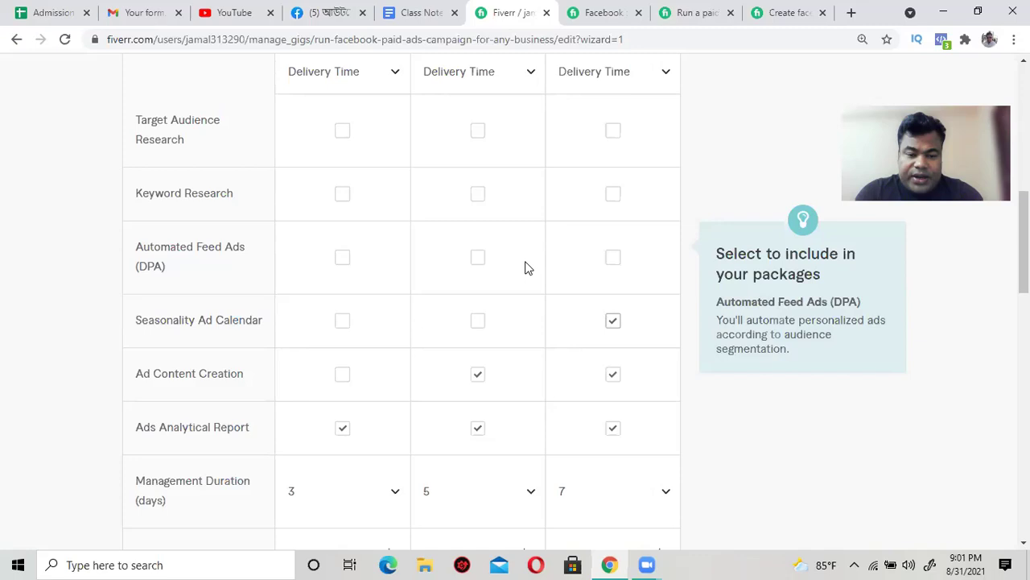
pyautogui.click(620, 261)
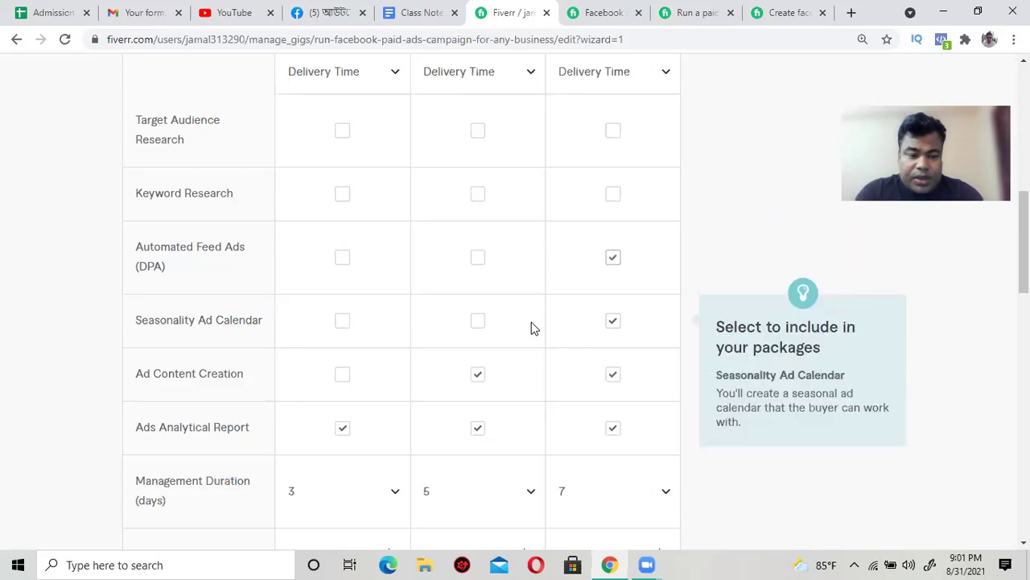
# Step: Include Keyword Research and Target Audience Research in the Basic, Standard and Premium packages
pyautogui.scroll(1, 226, 287)
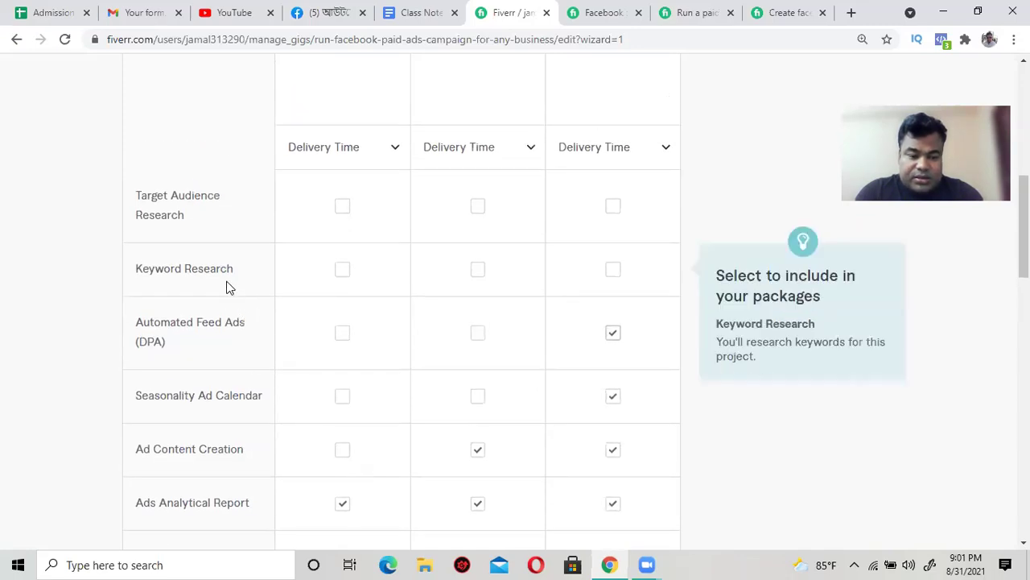
pyautogui.click(343, 274)
pyautogui.click(478, 272)
pyautogui.click(612, 273)
pyautogui.scroll(2, 377, 288)
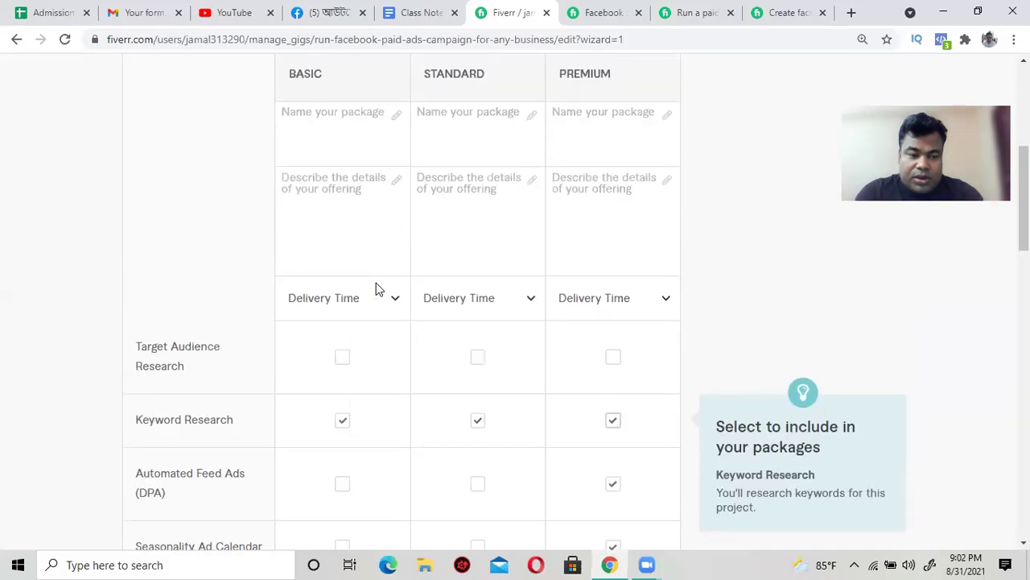
pyautogui.click(341, 360)
pyautogui.click(477, 359)
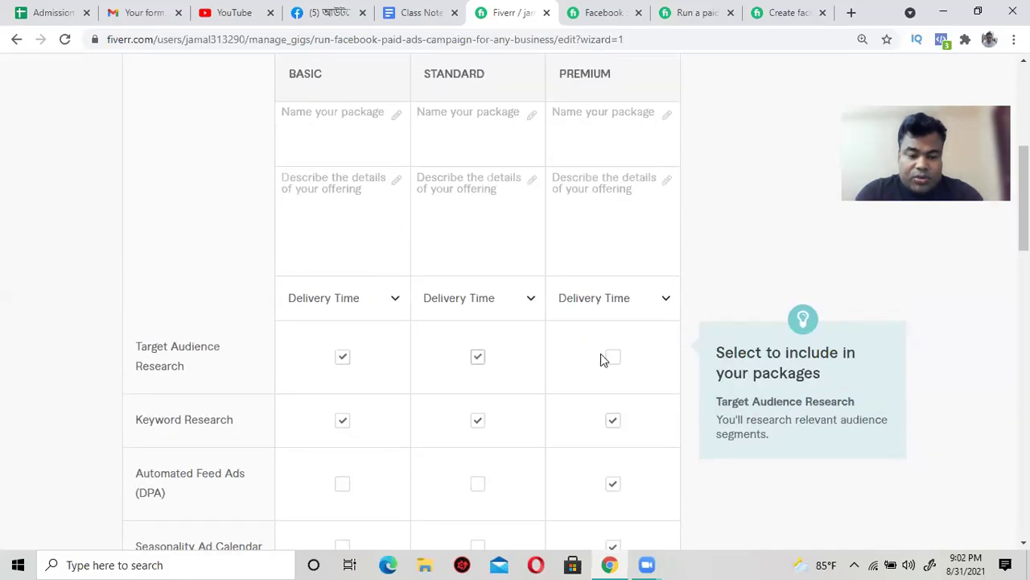
pyautogui.click(614, 358)
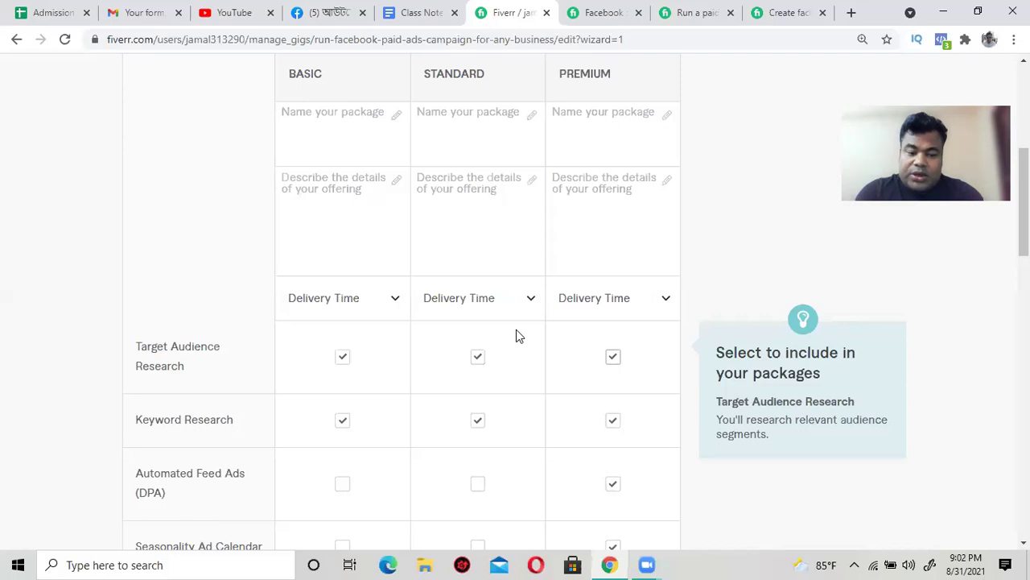
# Step: Set the delivery time to 3 days for Basic, 5 days for Standard and 7 days for Premium
pyautogui.click(377, 307)
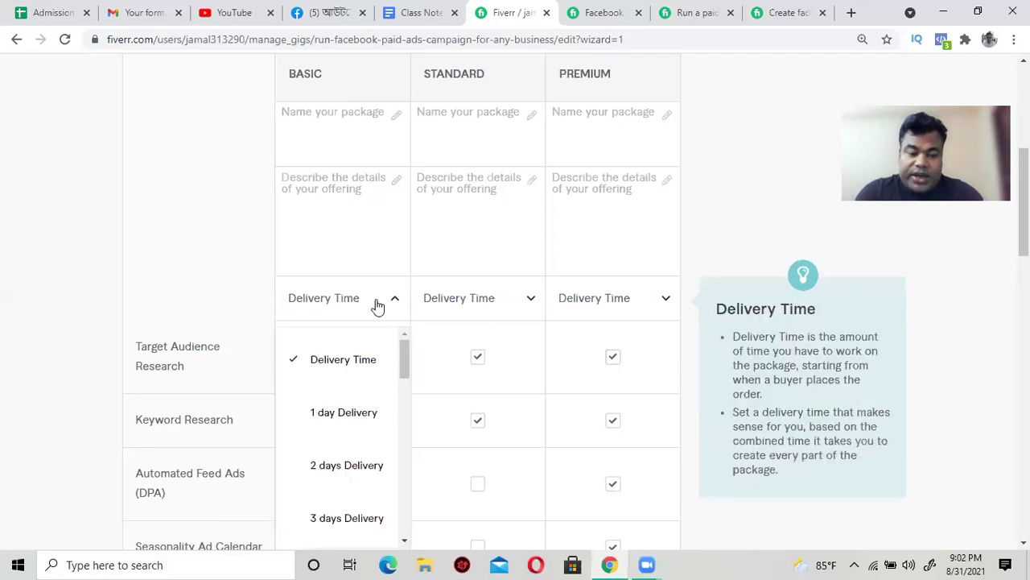
pyautogui.scroll(-1, 344, 449)
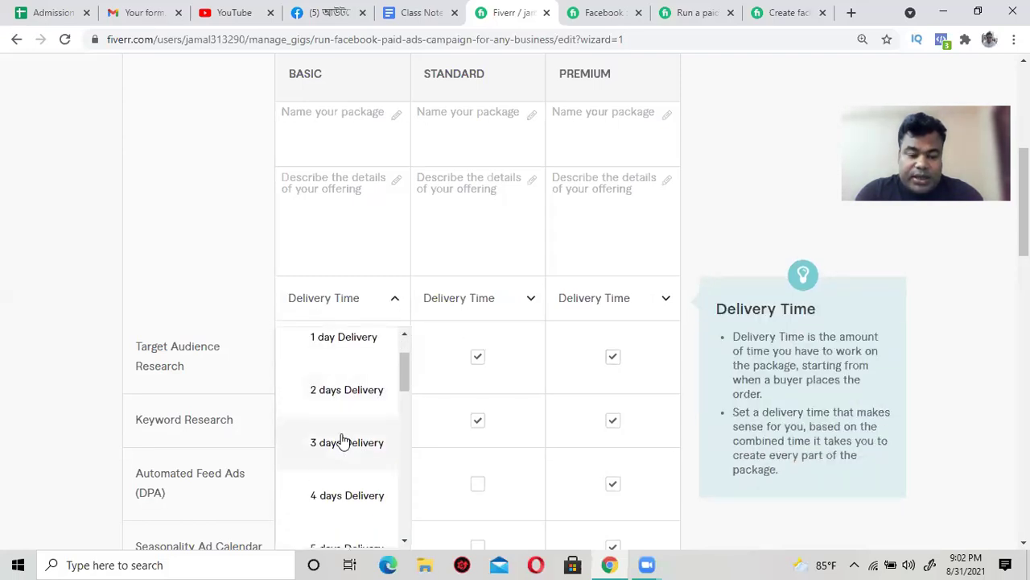
pyautogui.click(345, 440)
pyautogui.click(472, 306)
pyautogui.scroll(-2, 456, 431)
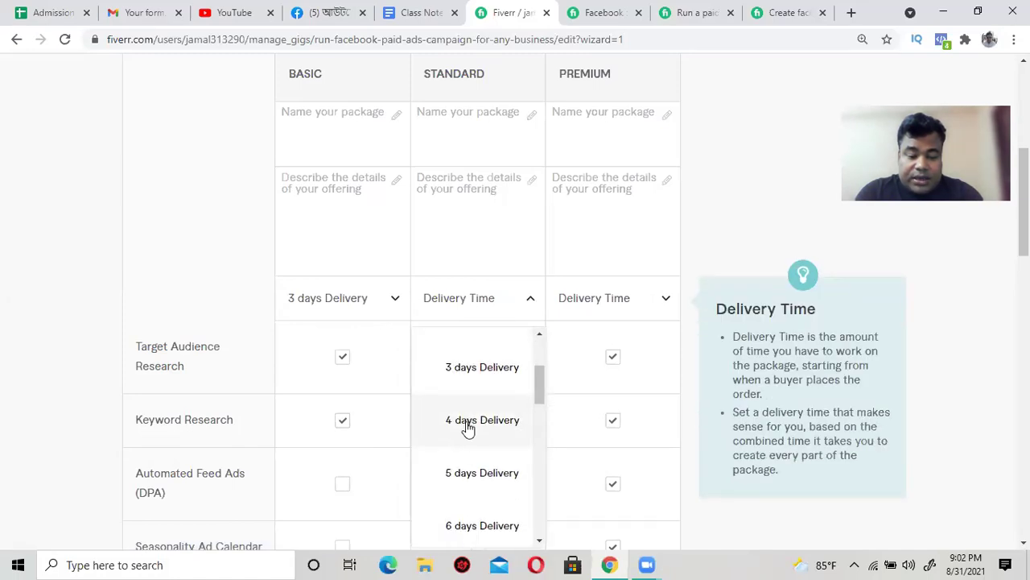
pyautogui.scroll(-1, 467, 425)
pyautogui.click(459, 396)
pyautogui.click(603, 306)
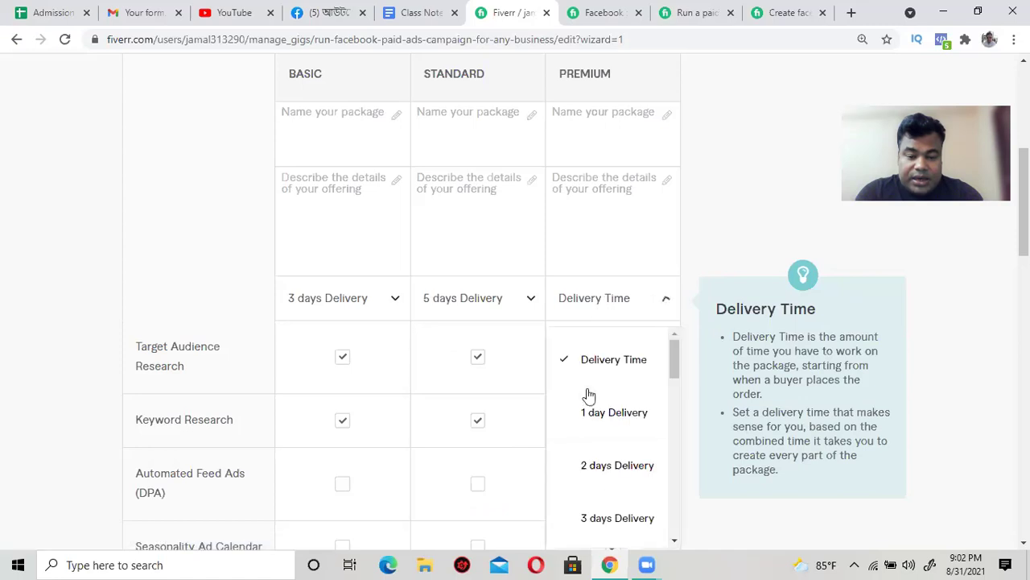
pyautogui.scroll(-3, 594, 430)
pyautogui.scroll(-1, 612, 439)
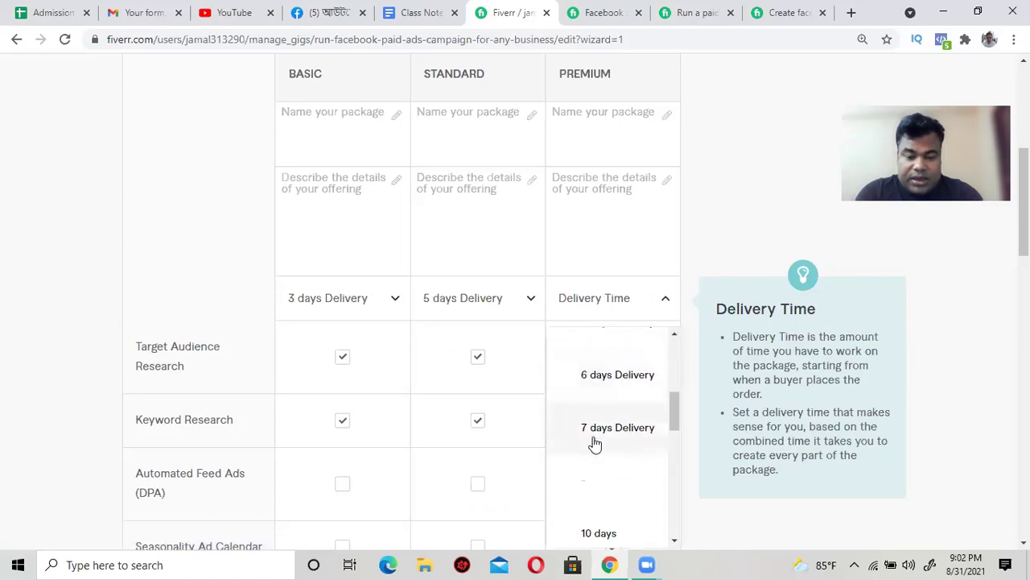
pyautogui.click(593, 442)
# Step: Review the delivery times, included deliverables, management durations and prices across the three packages
pyautogui.scroll(-2, 197, 322)
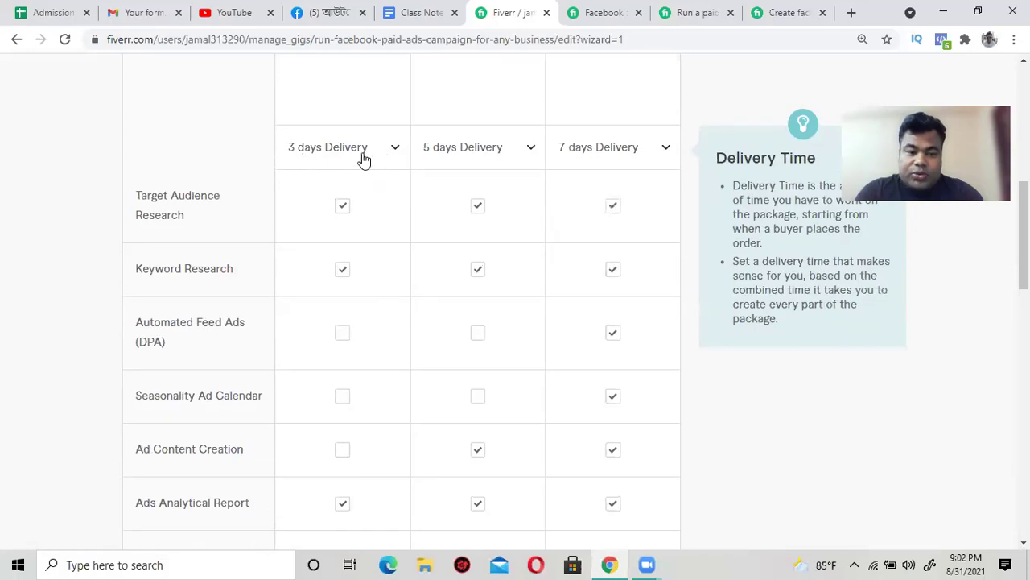
pyautogui.moveTo(300, 209)
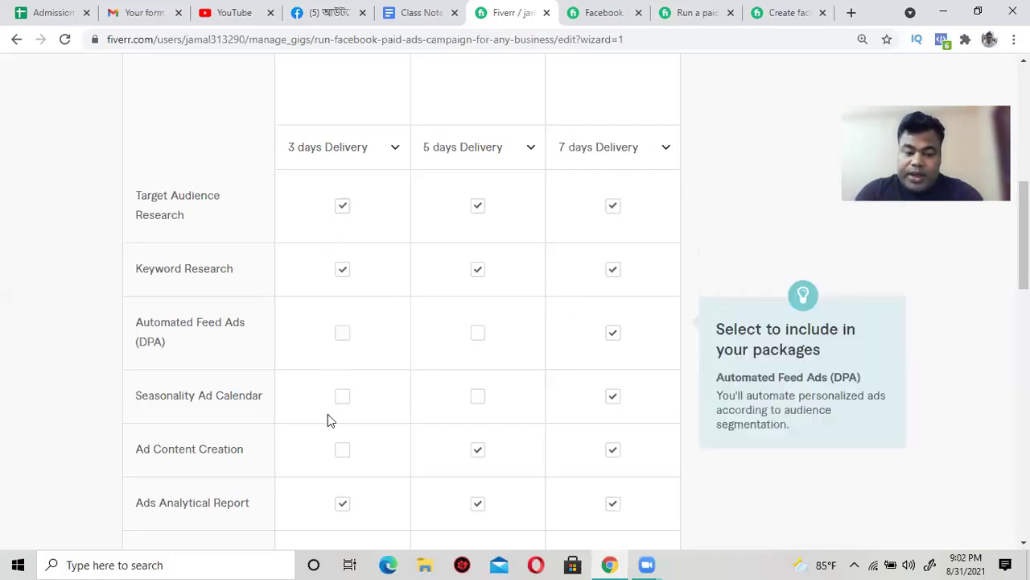
pyautogui.scroll(-3, 328, 414)
pyautogui.scroll(3, 333, 410)
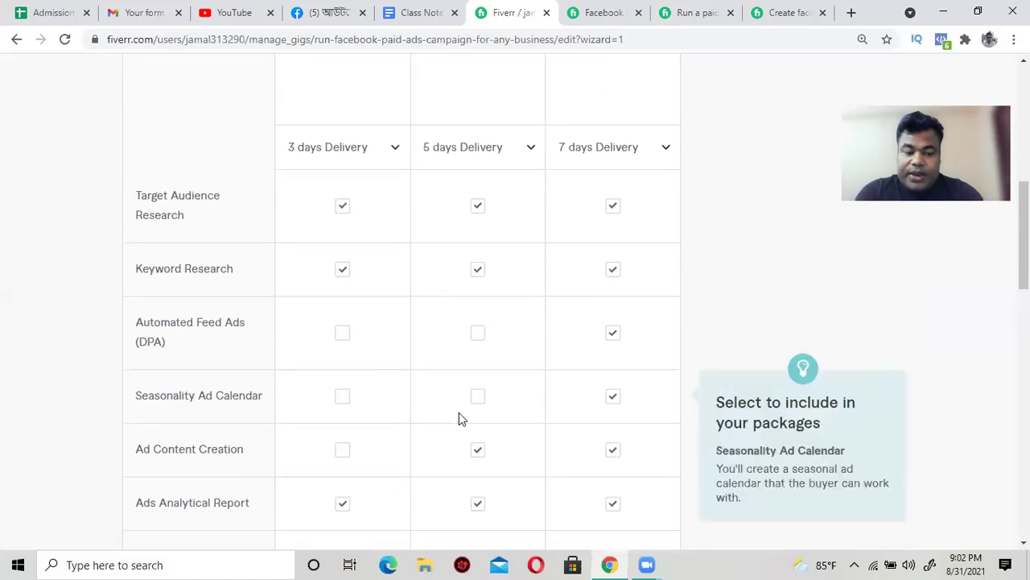
pyautogui.scroll(-3, 460, 419)
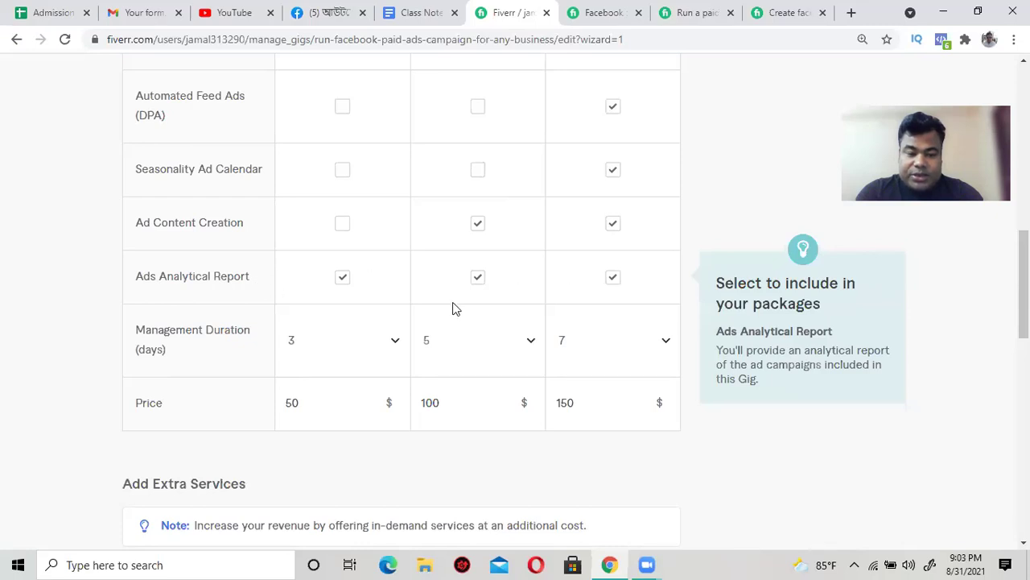
pyautogui.scroll(2, 387, 297)
pyautogui.scroll(-2, 387, 299)
pyautogui.scroll(1, 346, 322)
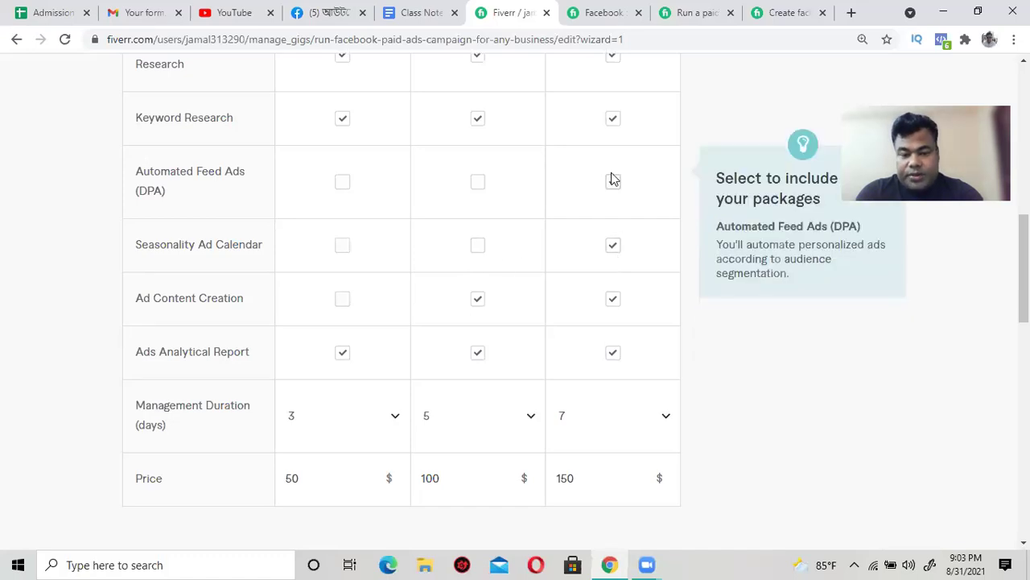
pyautogui.scroll(1, 579, 410)
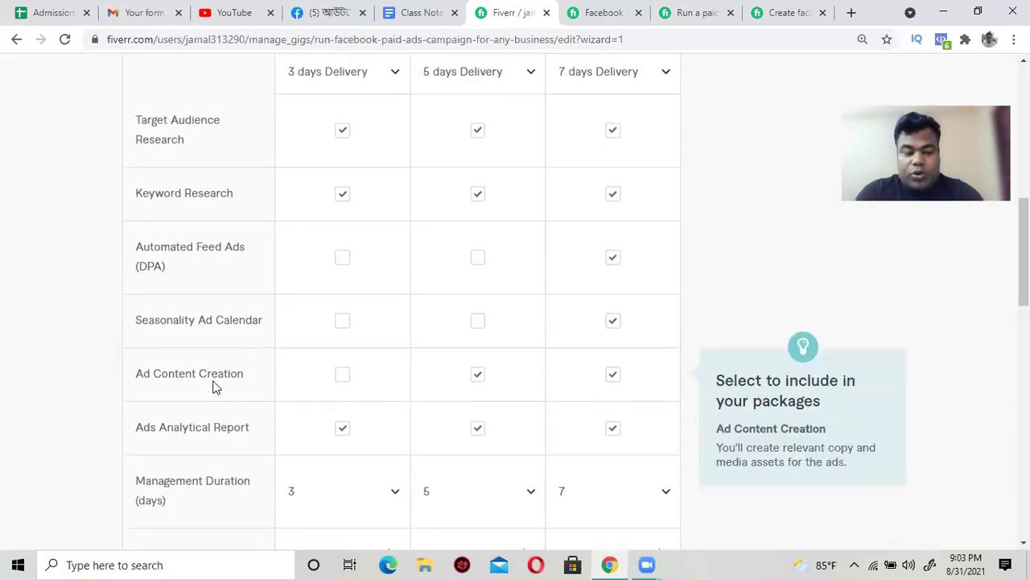
pyautogui.scroll(-2, 327, 450)
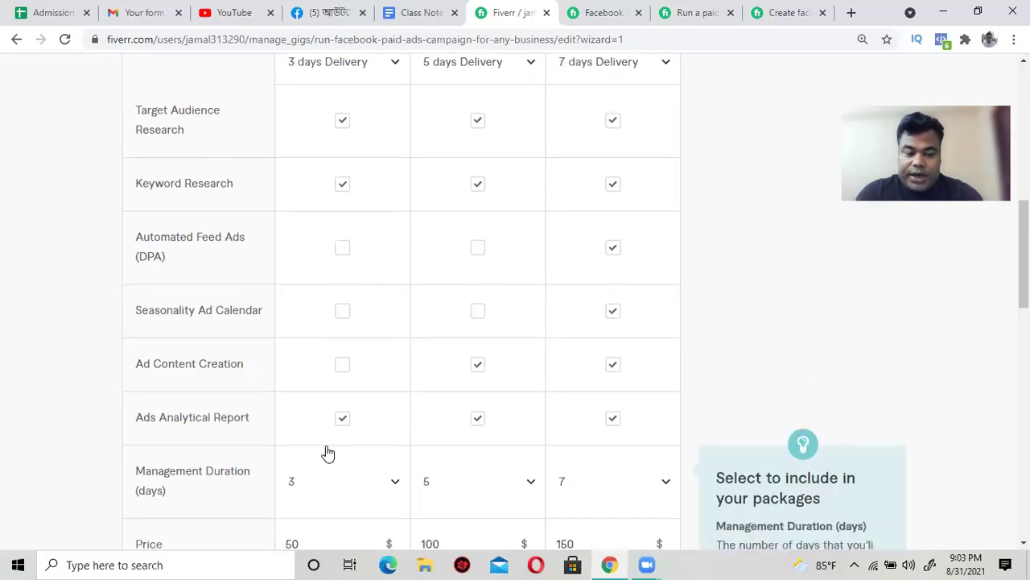
pyautogui.scroll(4, 320, 408)
pyautogui.scroll(3, 337, 426)
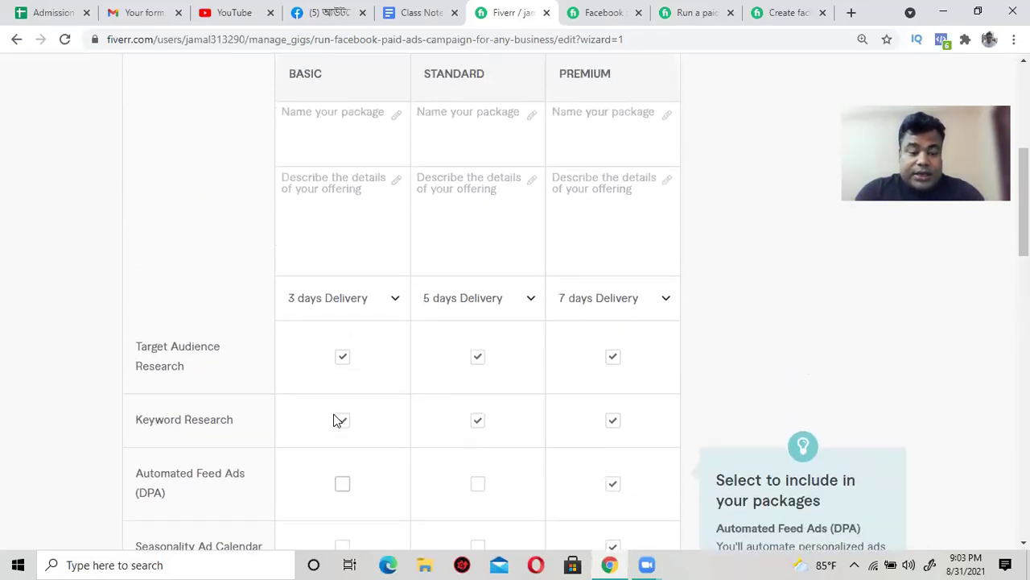
# Step: Name the Basic package Silver, the Standard package Gold and the Premium package Platinum
pyautogui.scroll(-1, 336, 414)
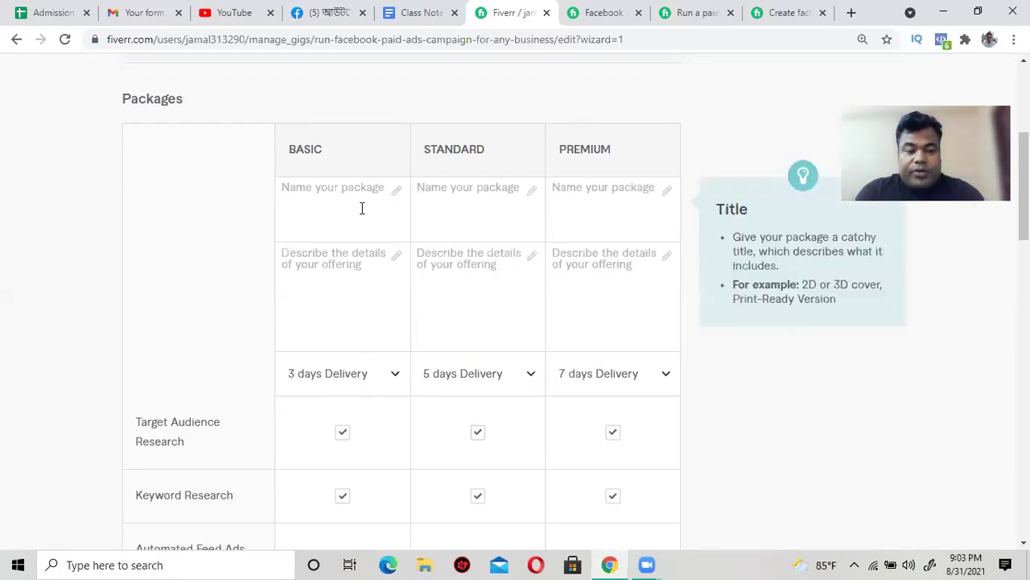
pyautogui.scroll(2, 350, 208)
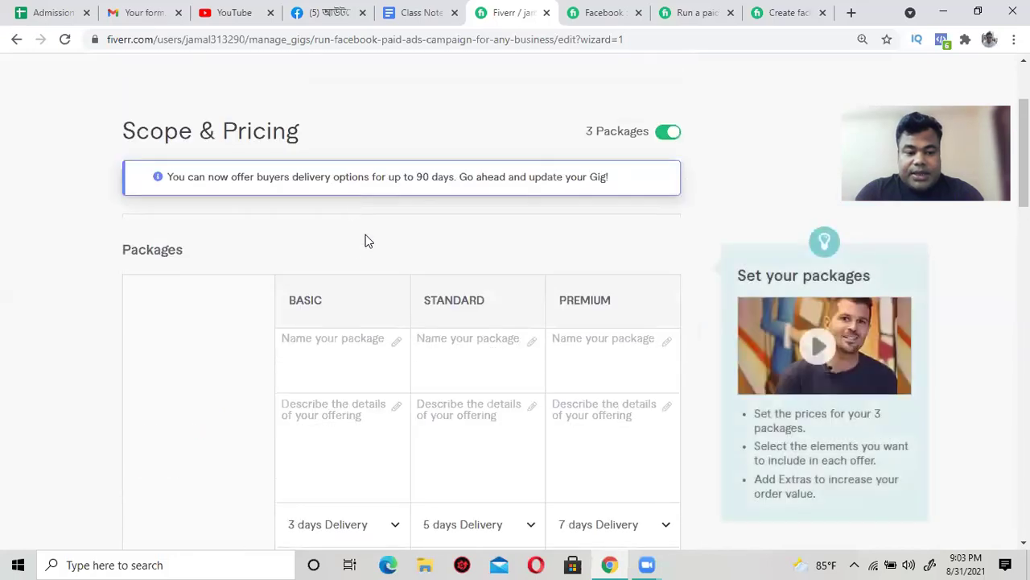
pyautogui.scroll(-1, 365, 235)
pyautogui.scroll(-1, 338, 259)
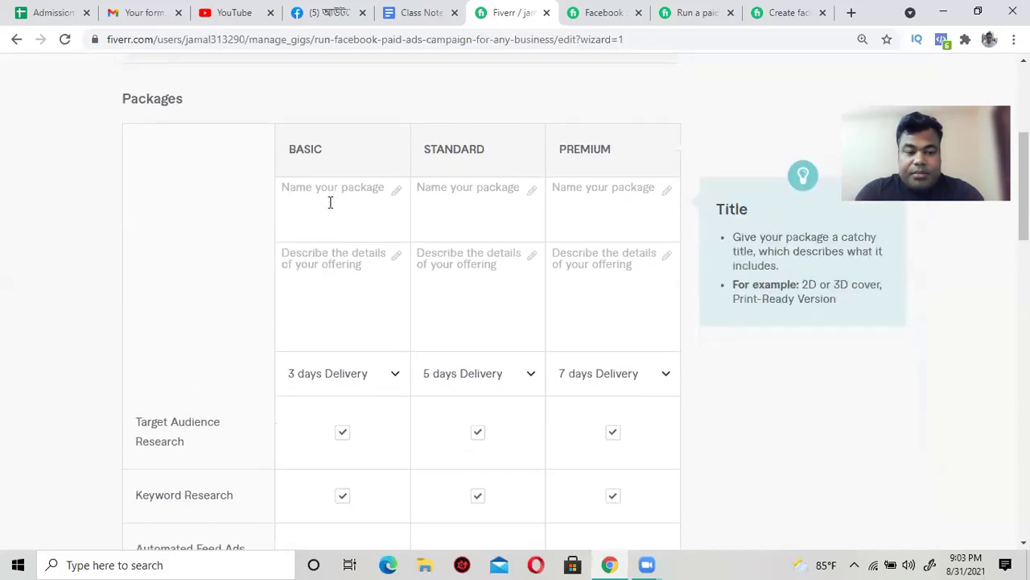
pyautogui.click(383, 193)
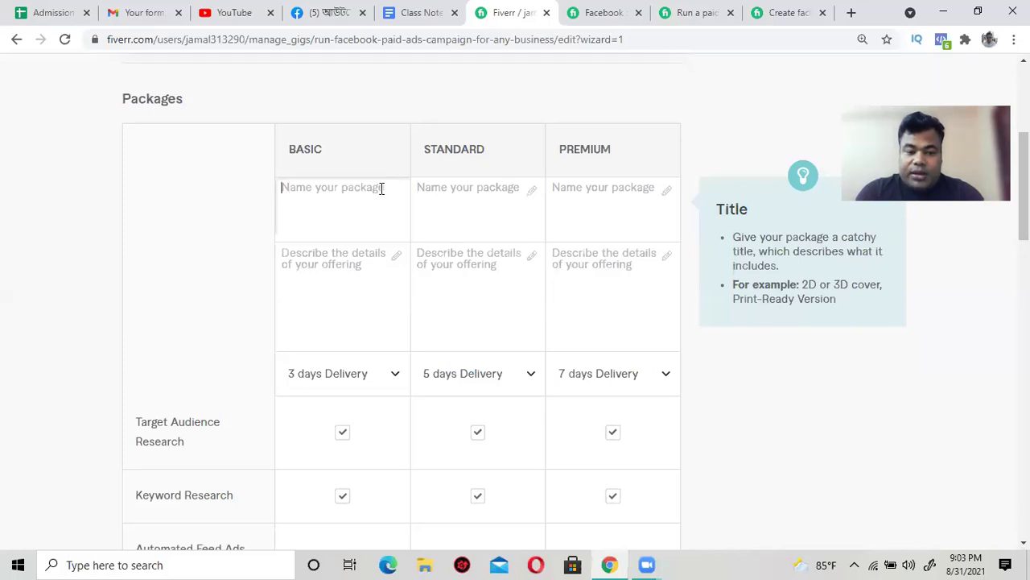
pyautogui.write('Silver')
pyautogui.press('Tab')
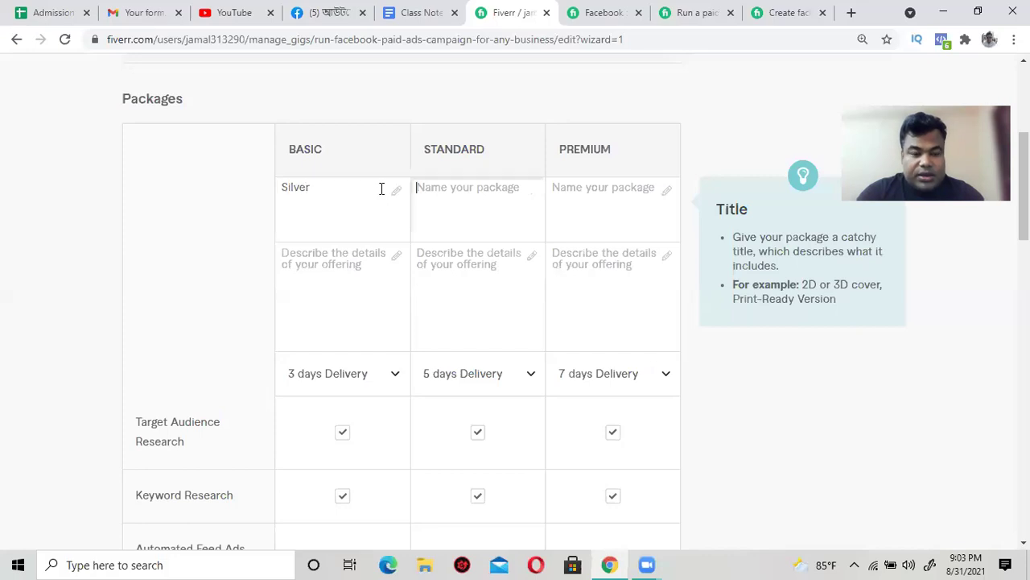
pyautogui.write('Gold')
pyautogui.press('Tab')
pyautogui.write('Pla')
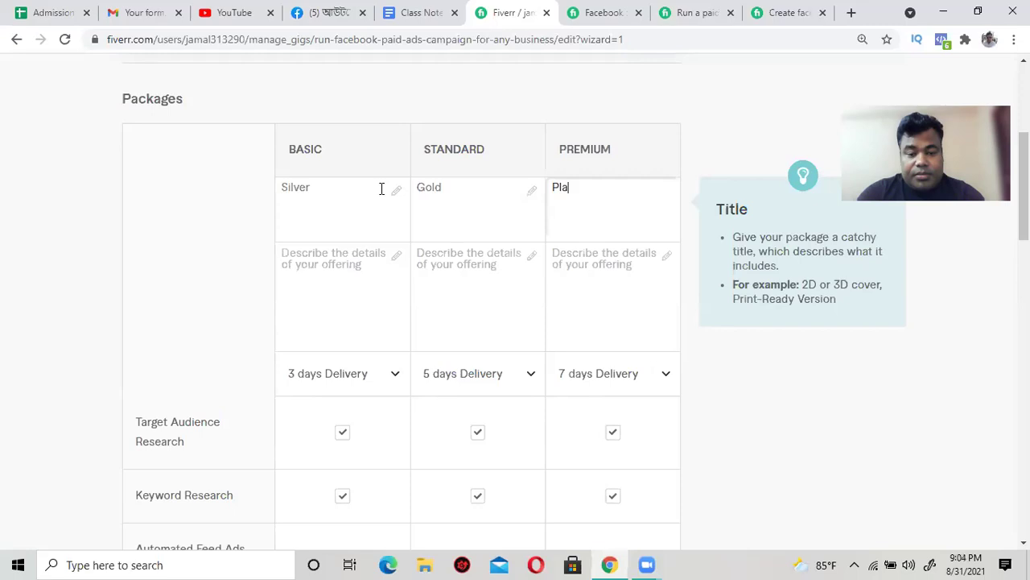
pyautogui.write('tinum')
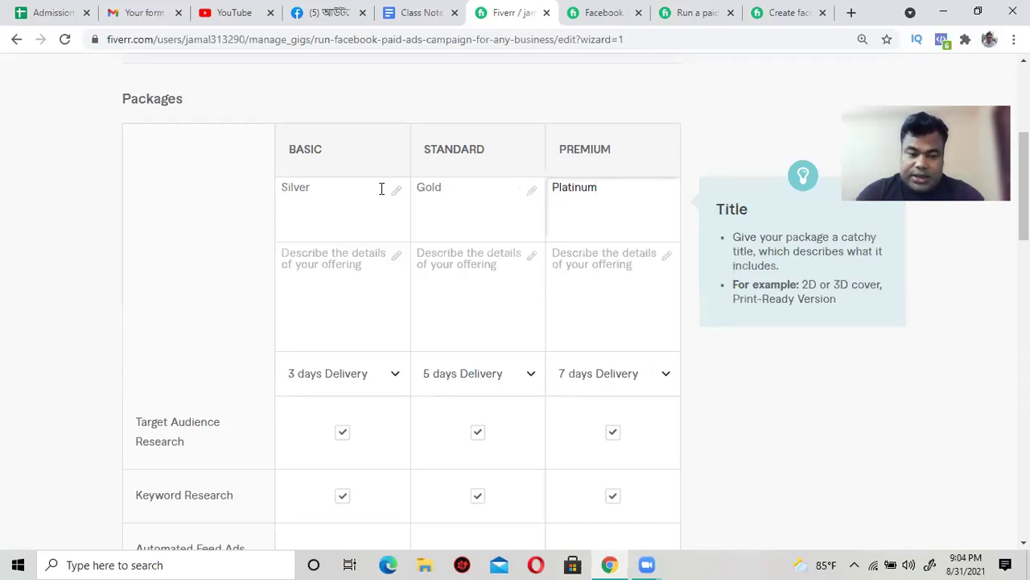
# Step: Describe the Basic package as "All kinds of Campaign, Facebook Pixel, Events setup, CTA button, Custom Audience"
pyautogui.click(375, 254)
pyautogui.click(375, 254)
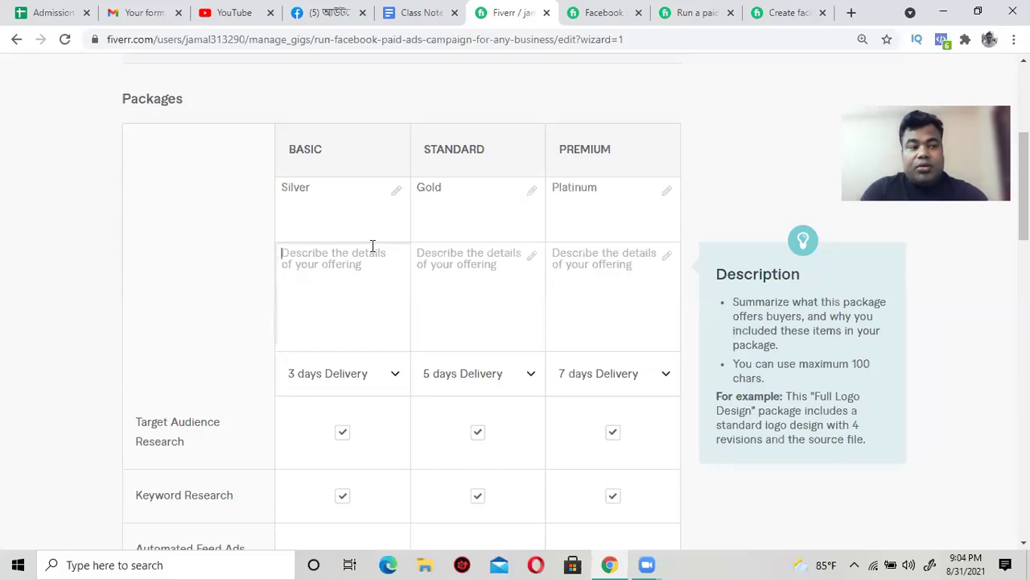
pyautogui.write('A')
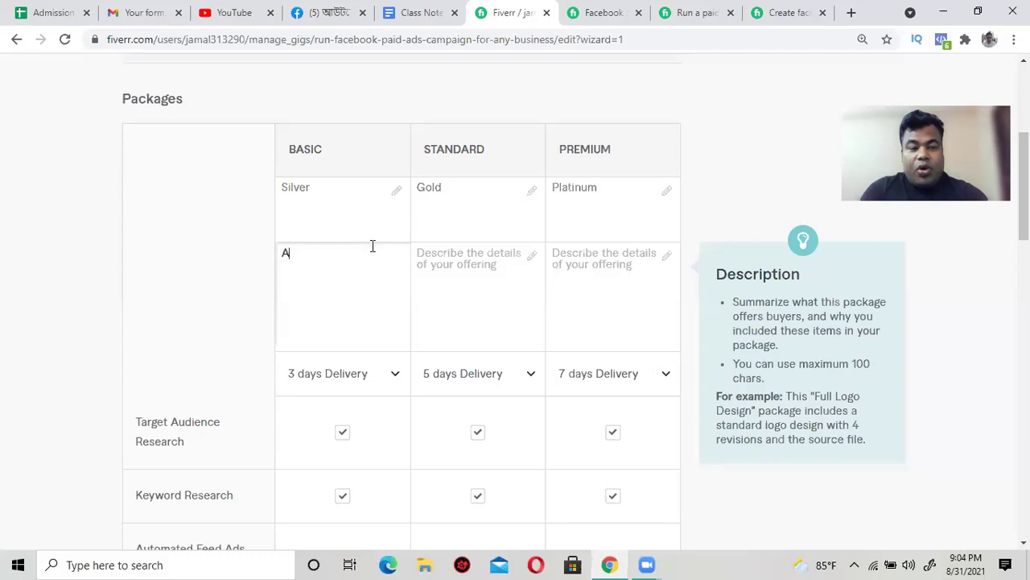
pyautogui.write('ll kinds of')
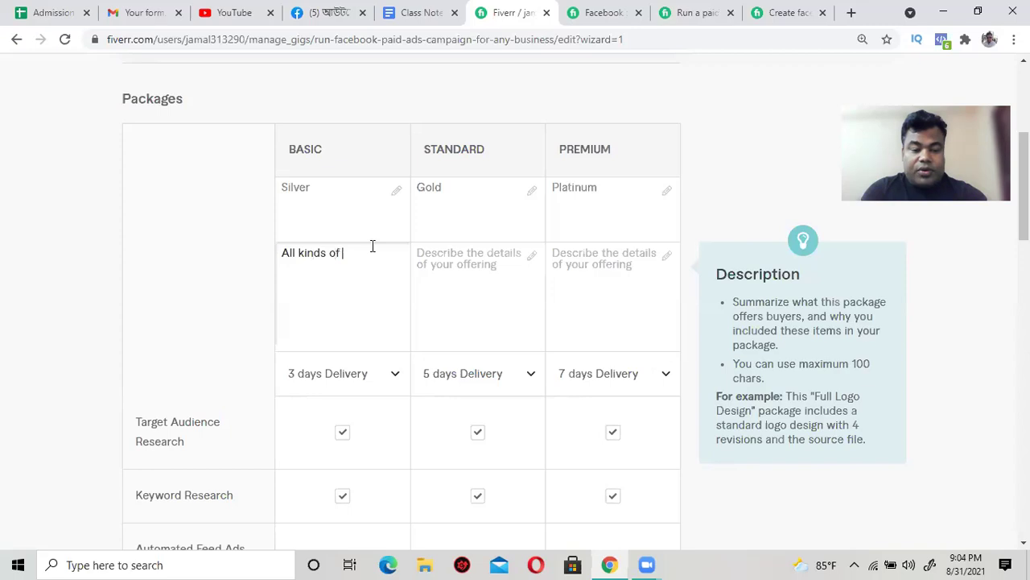
pyautogui.write(' Campaing,')
pyautogui.press('BackSpace')
pyautogui.press('BackSpace')
pyautogui.press('BackSpace')
pyautogui.press('BackSpace')
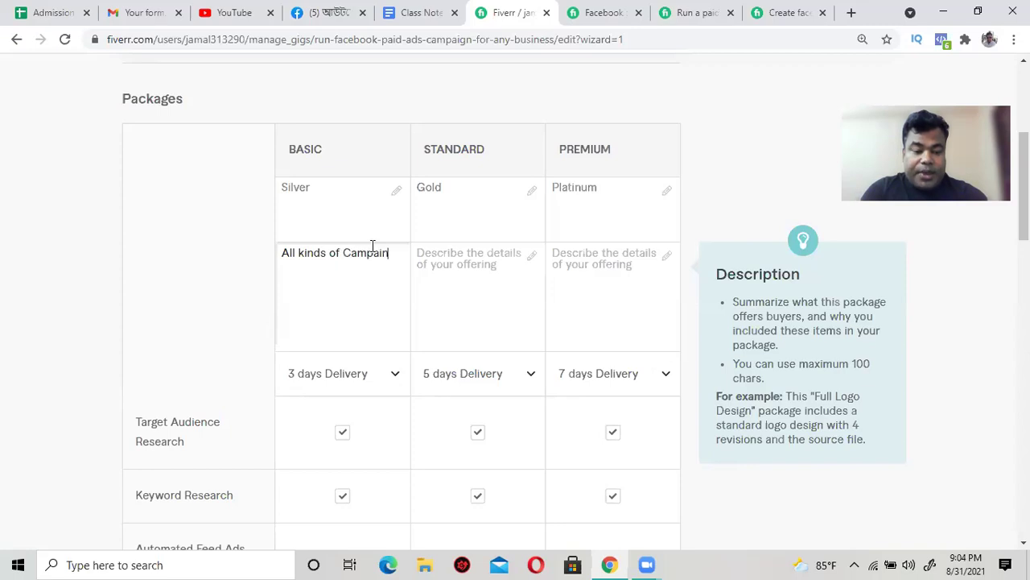
pyautogui.press('BackSpace')
pyautogui.write('gn, Faceboo')
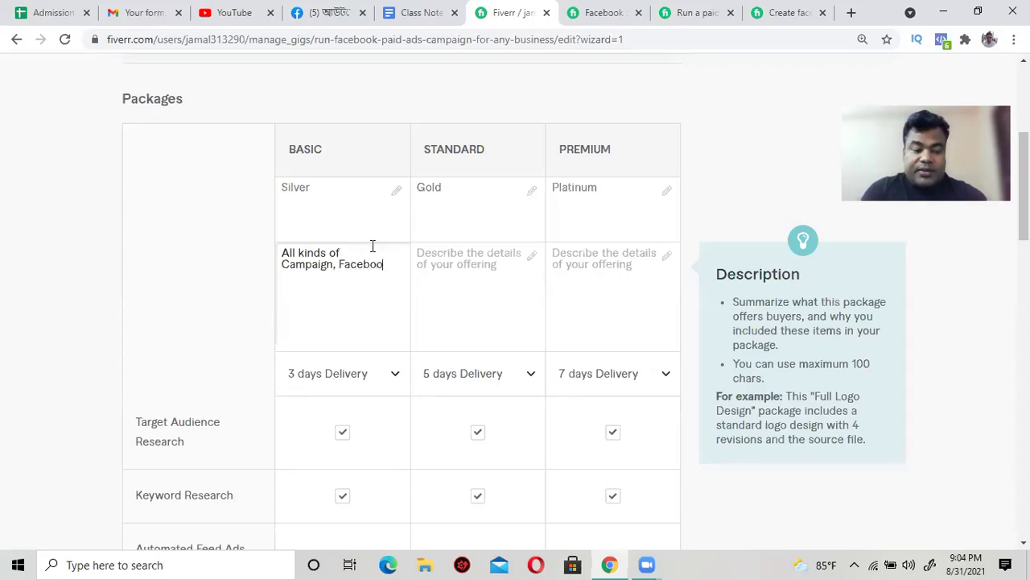
pyautogui.write('k Pixel, Eve')
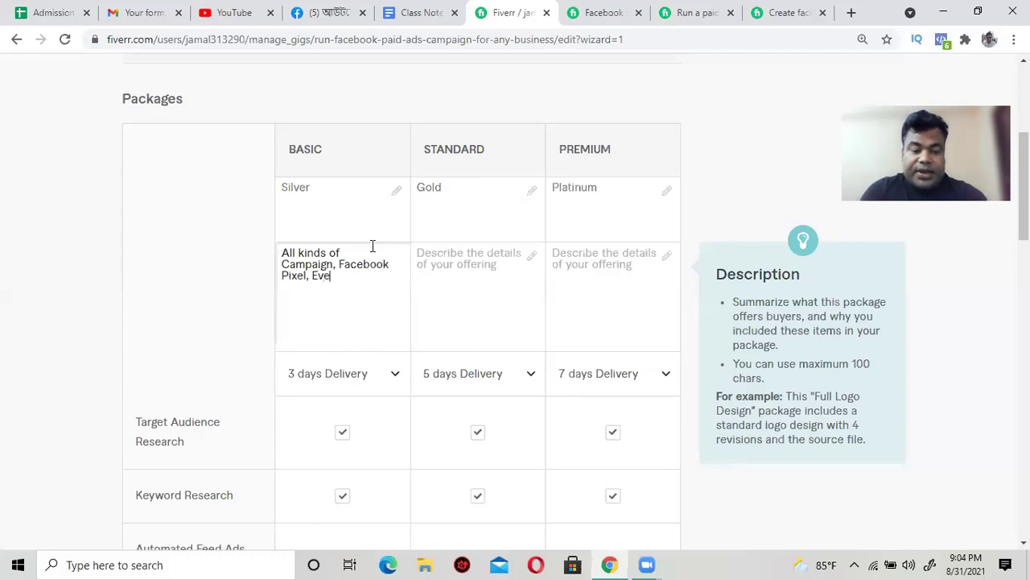
pyautogui.write('nts')
pyautogui.press('BackSpace')
pyautogui.press('BackSpace')
pyautogui.press('BackSpace')
pyautogui.write('s setup, CTA button,')
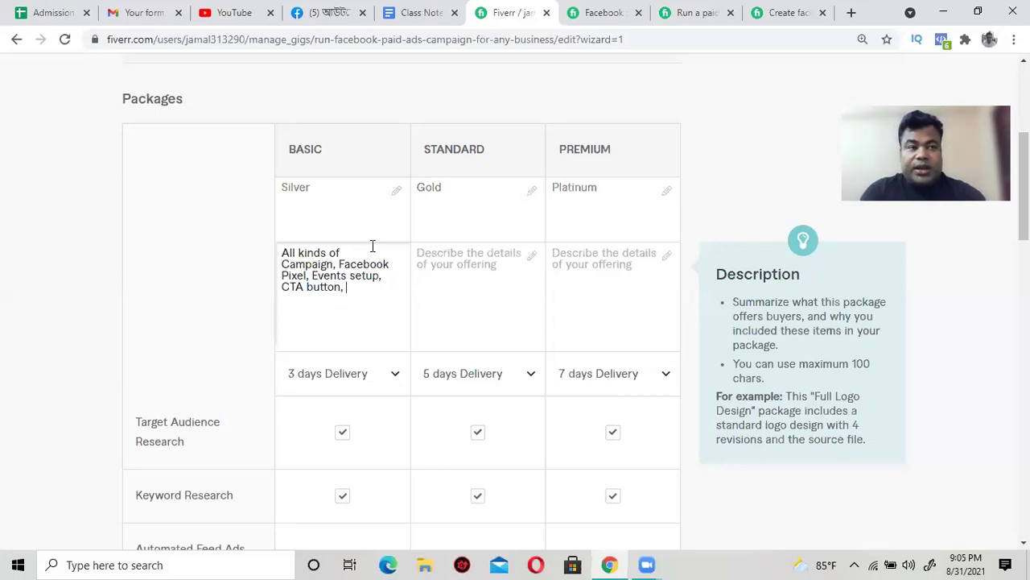
pyautogui.write('Custom Audience')
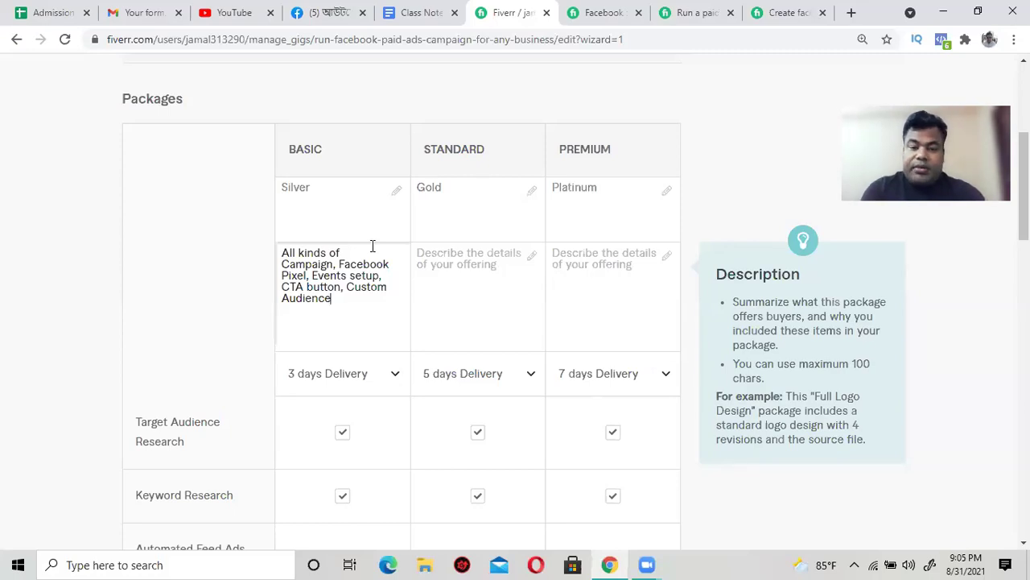
# Step: Switch to YouTube, open your own Outsourcing Institute channel and look through the video sections on its home page
pyautogui.click(246, 12)
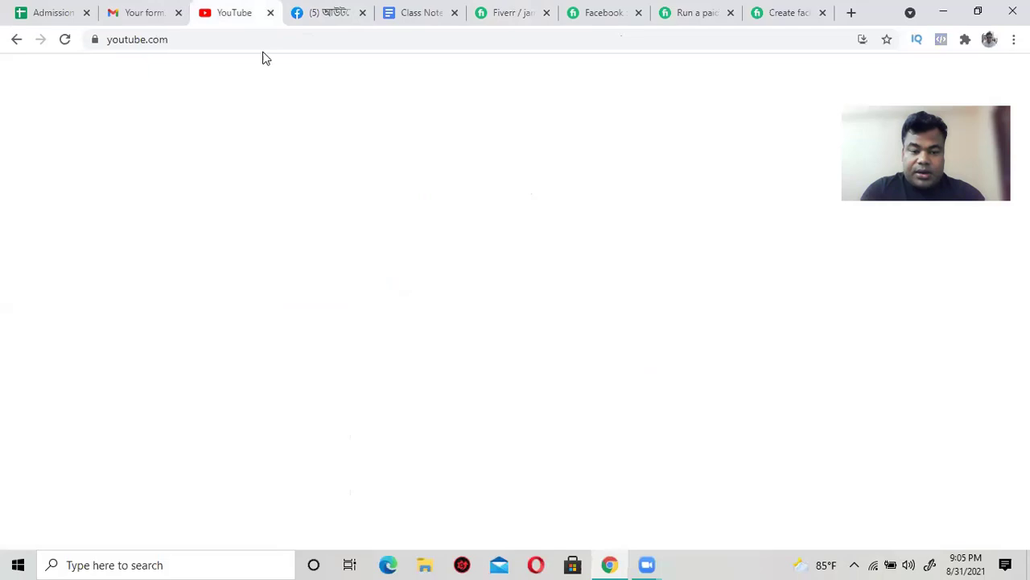
pyautogui.click(983, 77)
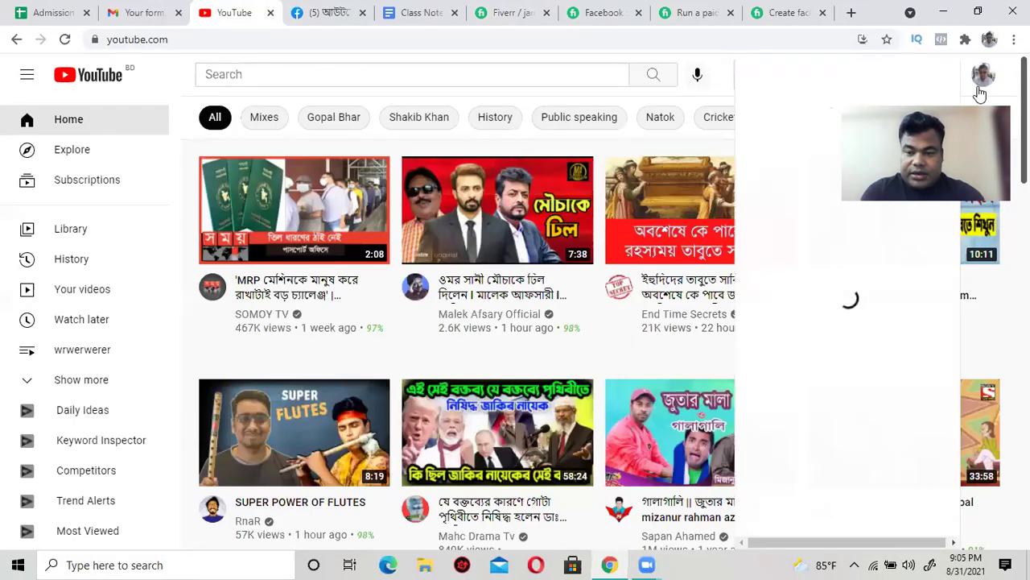
pyautogui.click(802, 154)
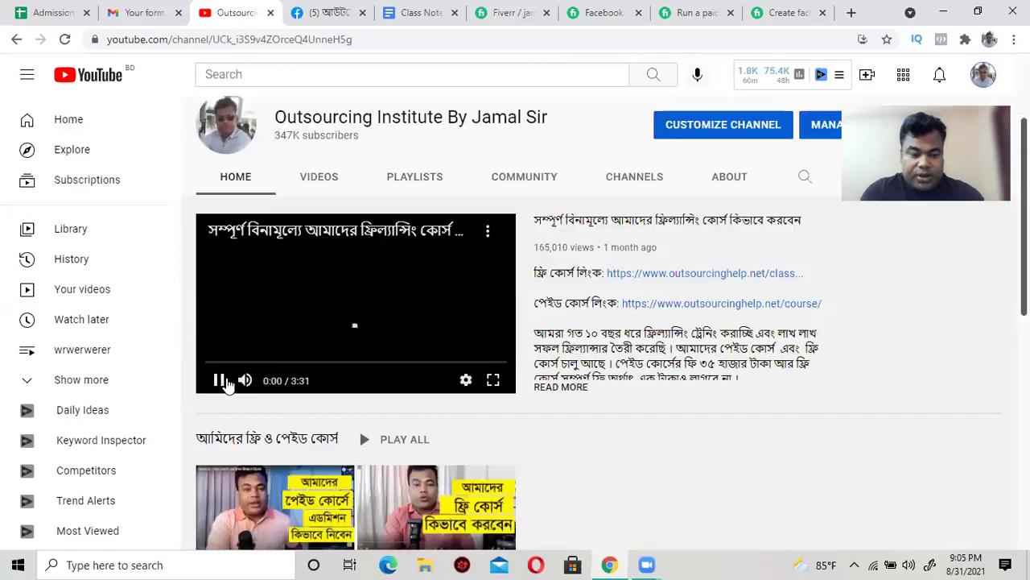
pyautogui.scroll(-4, 474, 342)
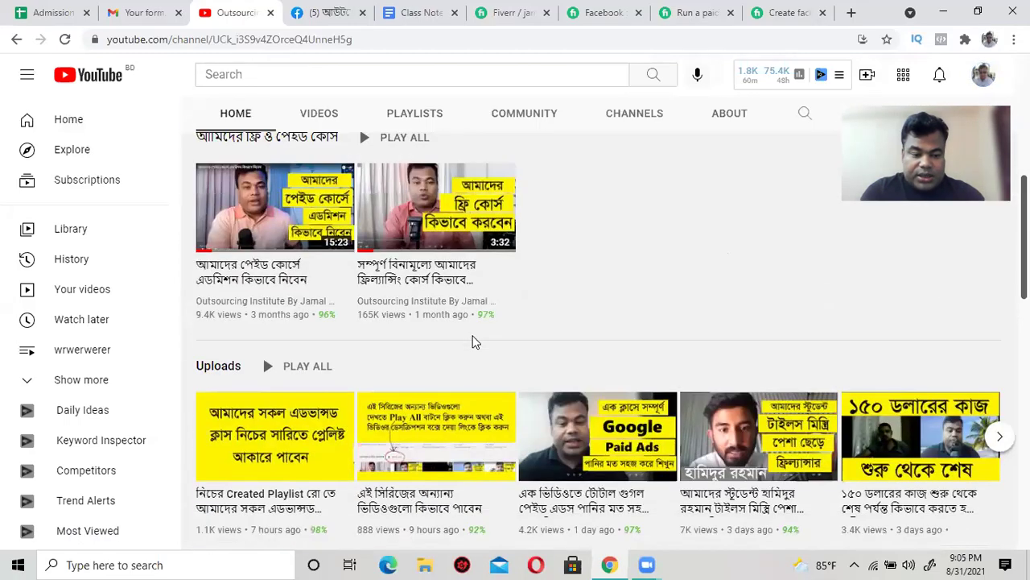
pyautogui.scroll(-4, 473, 343)
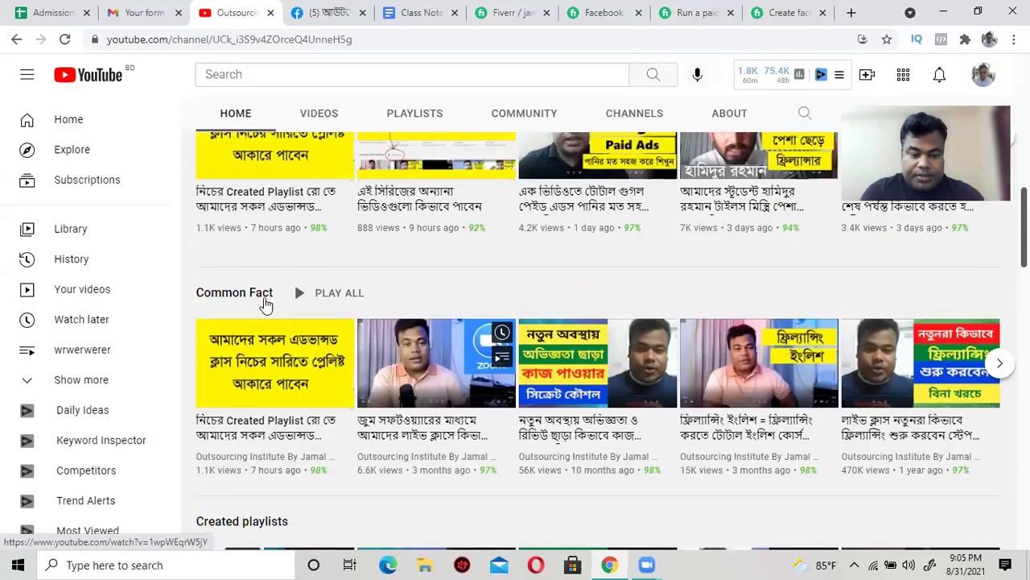
pyautogui.scroll(-3, 266, 304)
pyautogui.scroll(-3, 296, 357)
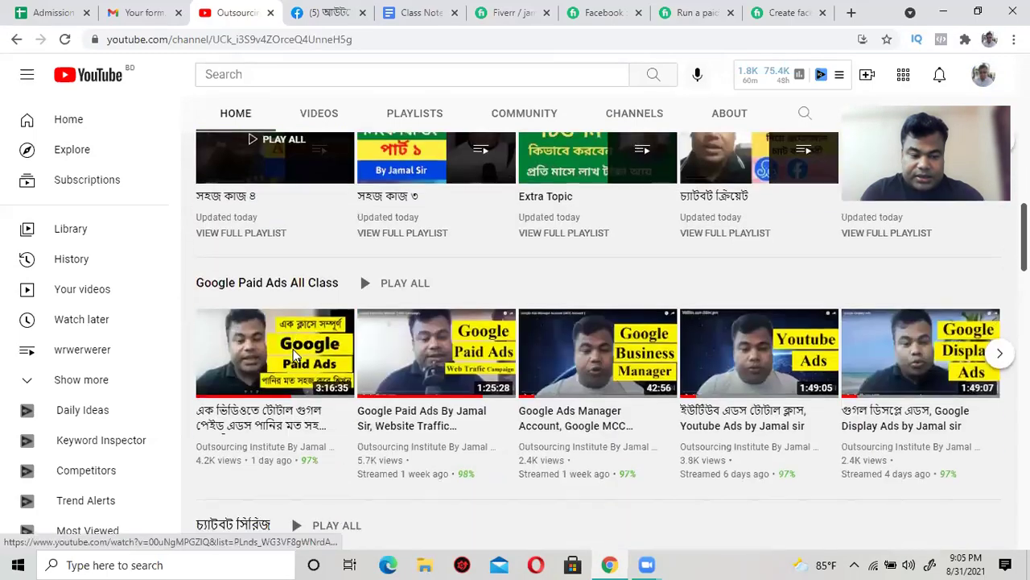
pyautogui.scroll(-3, 242, 310)
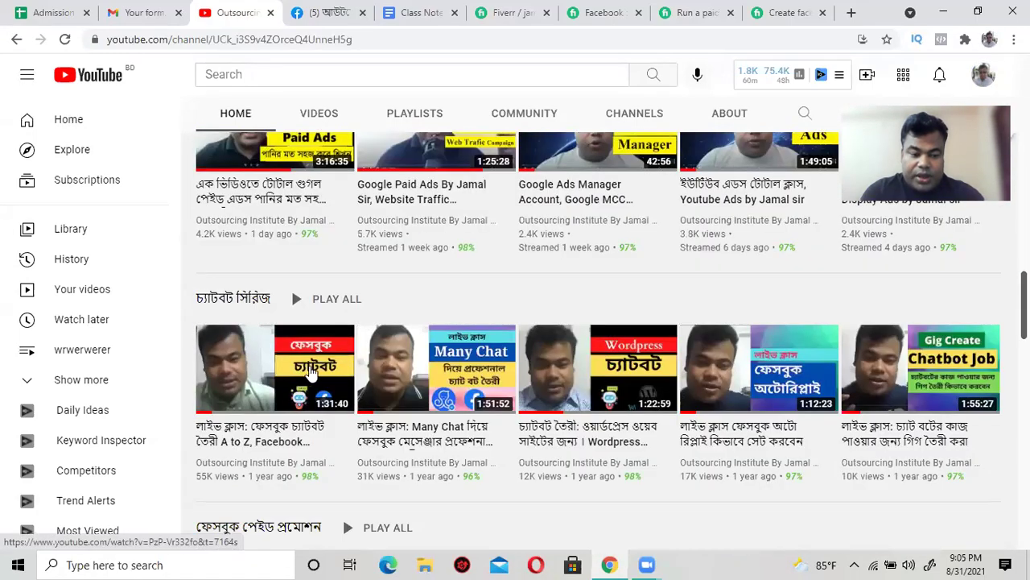
pyautogui.scroll(8, 299, 357)
pyautogui.scroll(9, 271, 318)
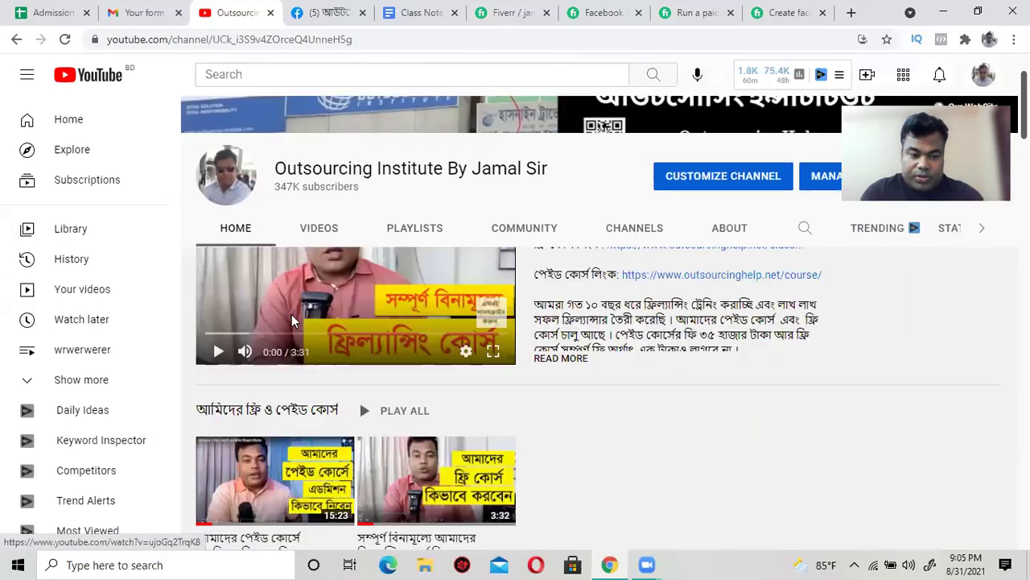
pyautogui.scroll(-3, 292, 282)
pyautogui.scroll(3, 260, 265)
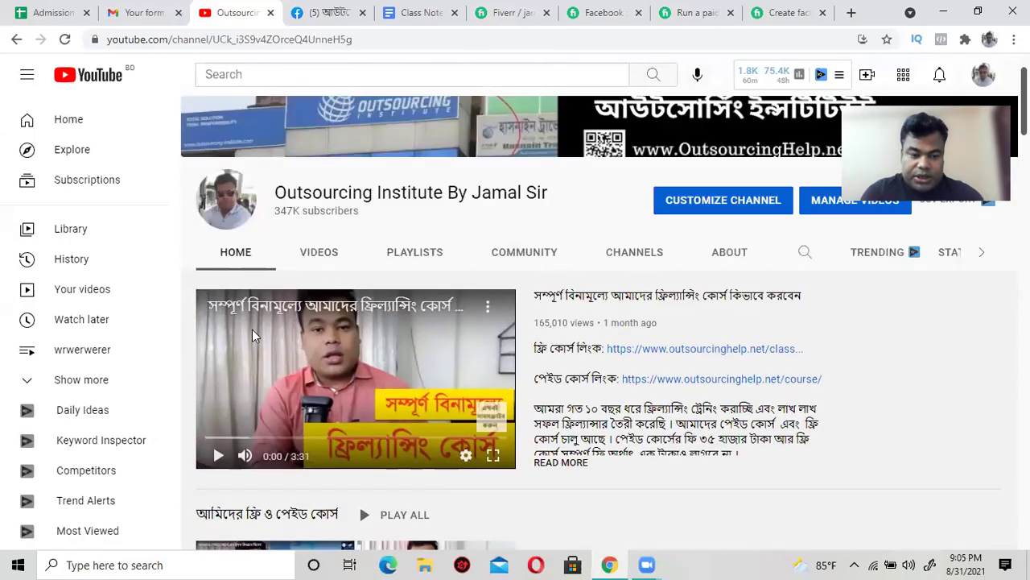
# Step: Browse the channel's created playlists, the Google Paid Ads classes and the Facebook paid promotion (ফেসবুক পেইড প্রমোশন) videos
pyautogui.scroll(-9, 252, 335)
pyautogui.scroll(-2, 257, 332)
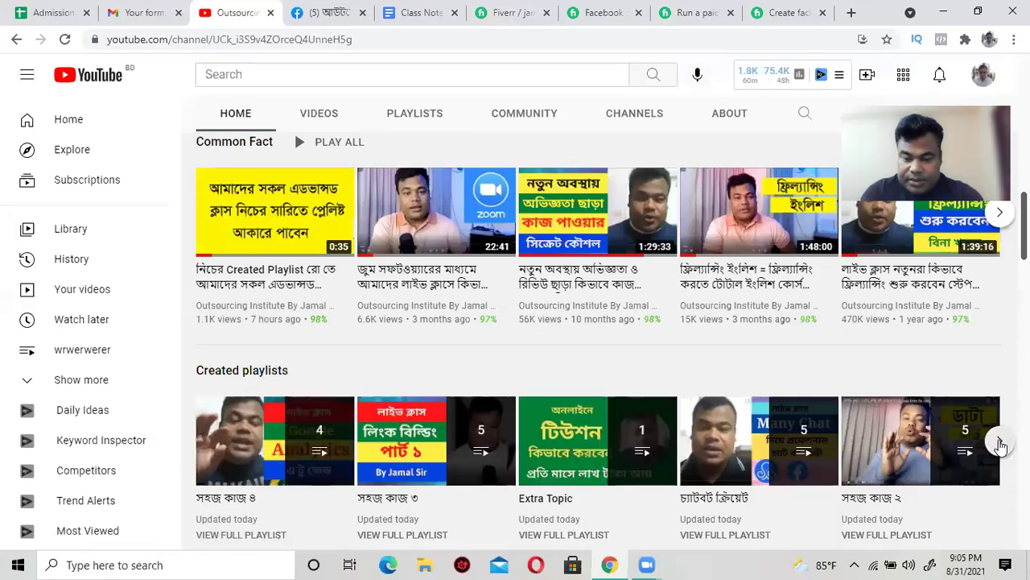
pyautogui.click(1000, 445)
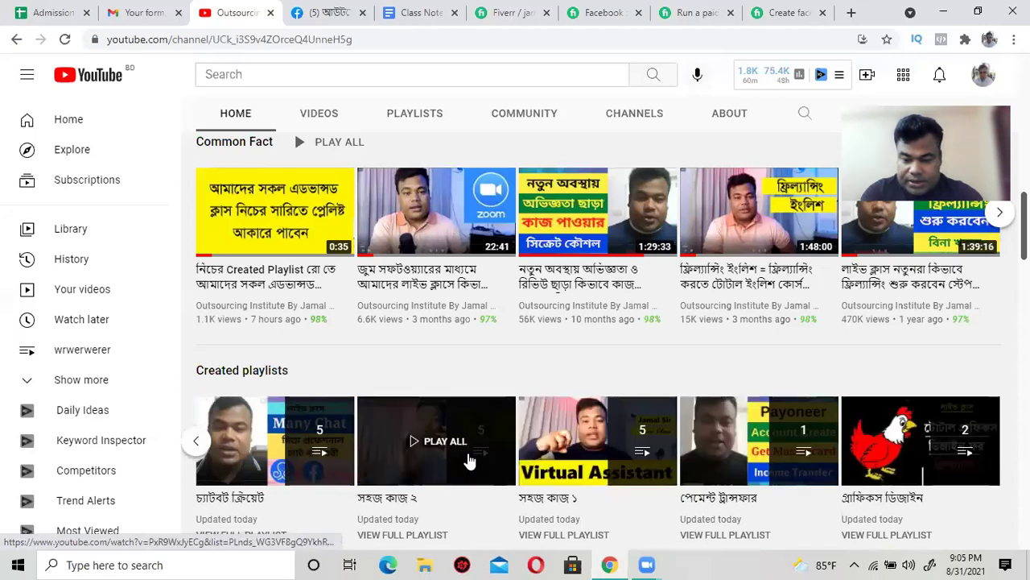
pyautogui.click(199, 444)
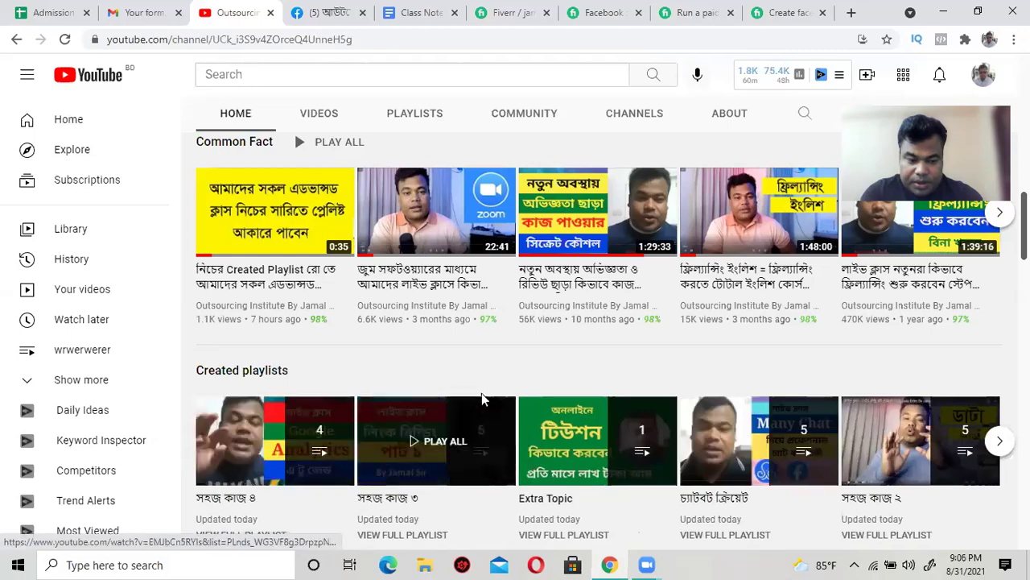
pyautogui.scroll(-5, 494, 389)
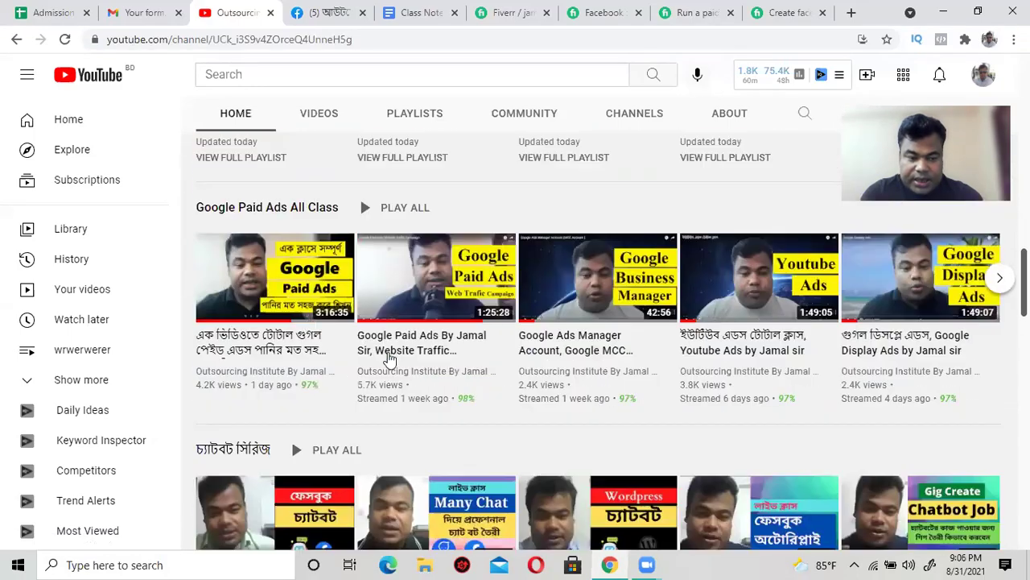
pyautogui.scroll(-5, 298, 367)
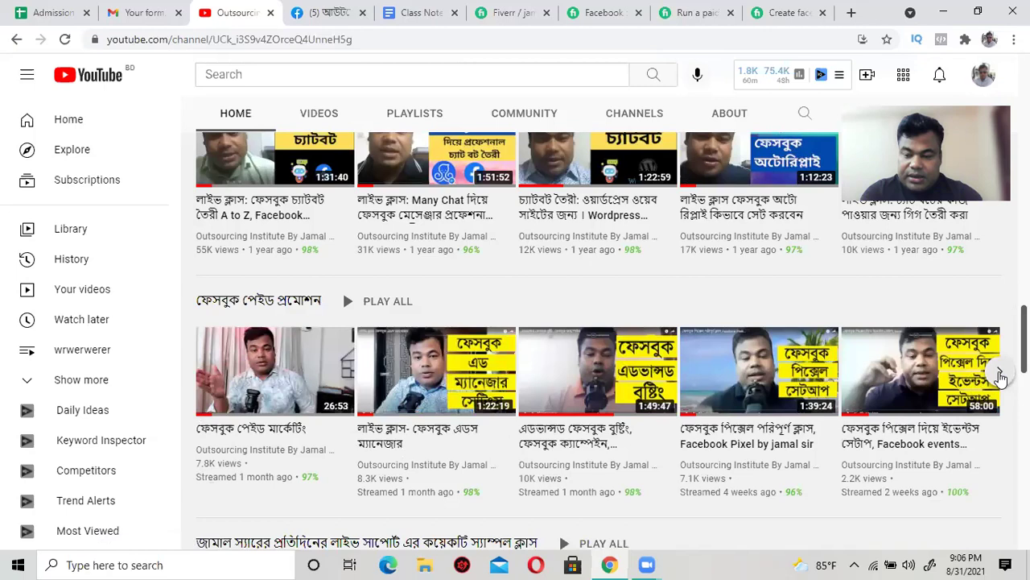
pyautogui.click(1000, 372)
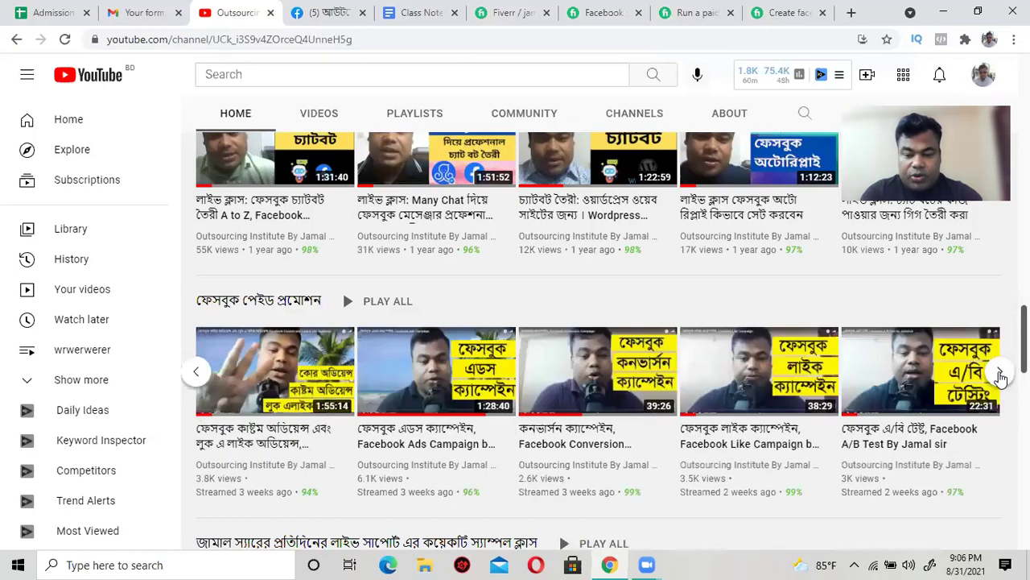
# Step: Look through the videos in the channel's Facebook paid promotion playlist
pyautogui.click(1000, 374)
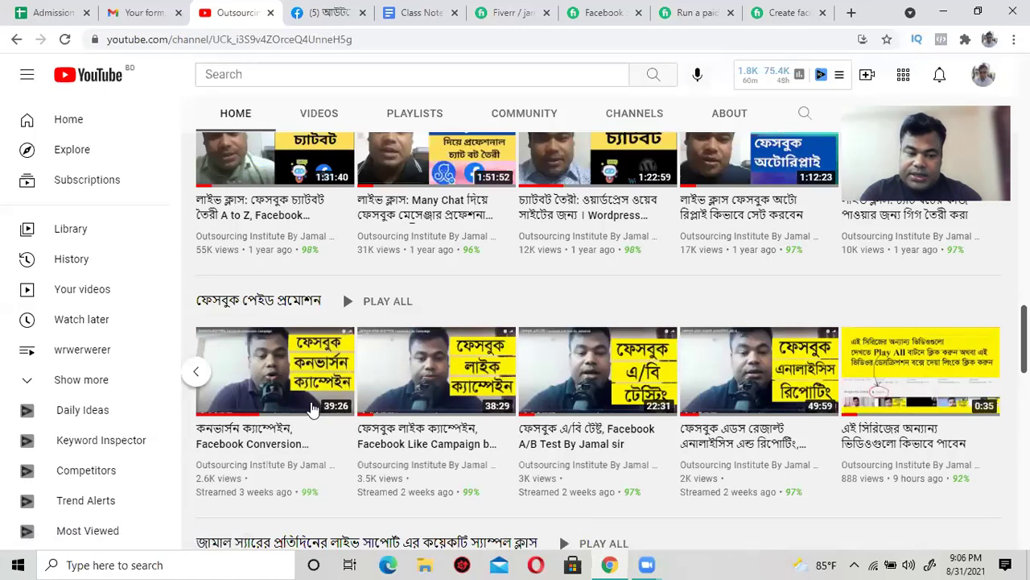
pyautogui.click(197, 375)
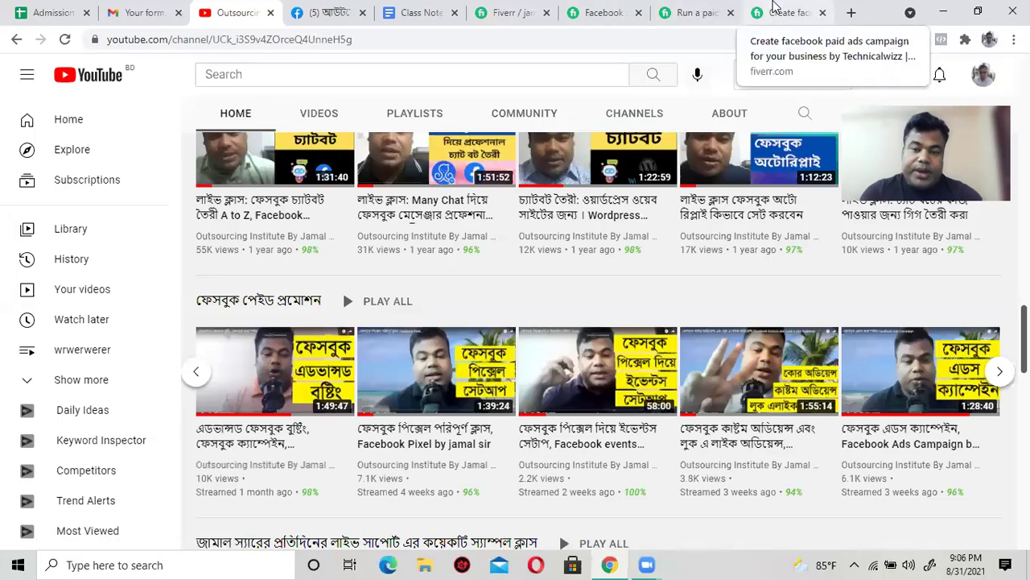
# Step: Return to the Fiverr gig editor and review each service listed in the Basic package description
pyautogui.click(771, 12)
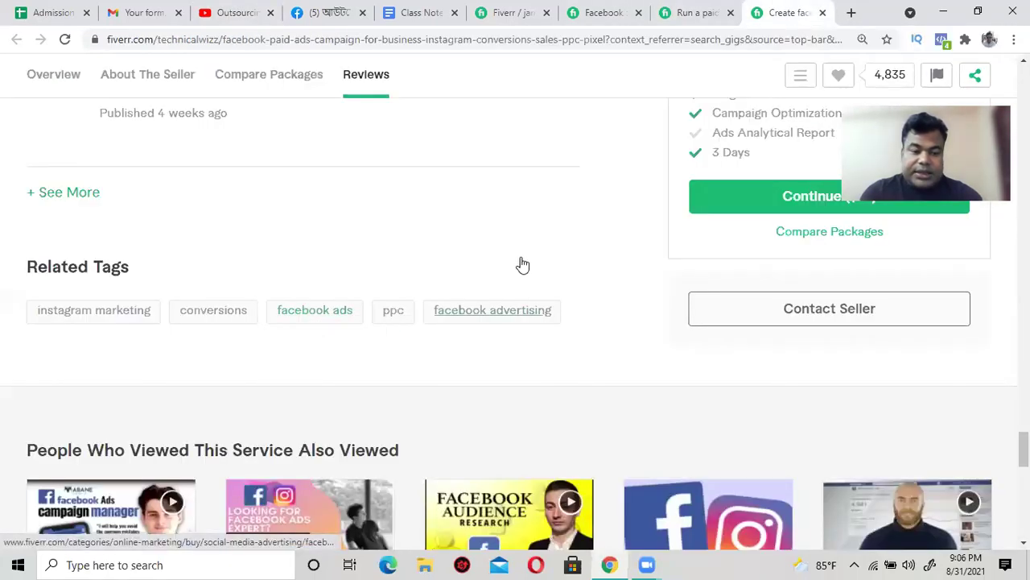
pyautogui.click(504, 12)
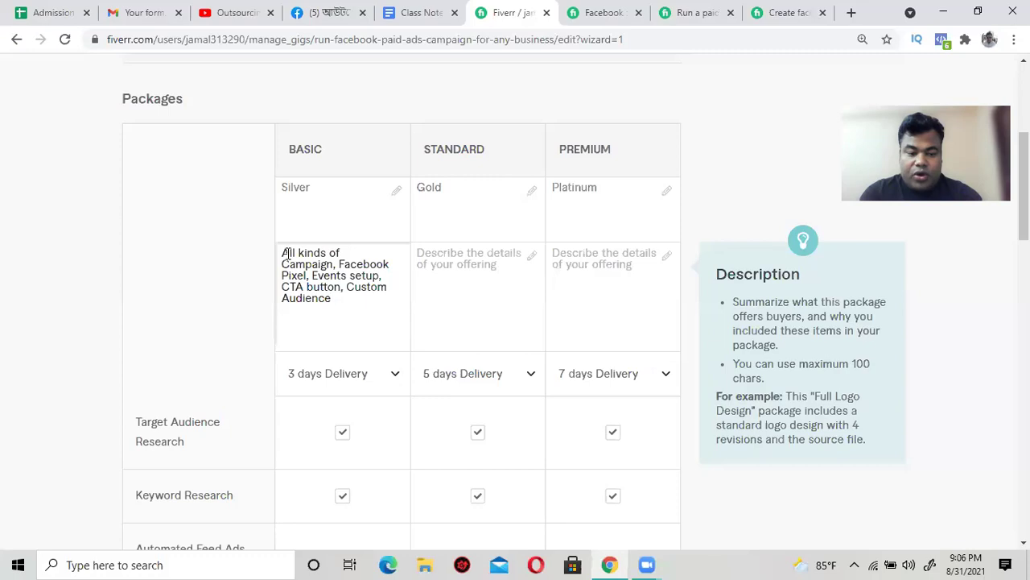
pyautogui.moveTo(287, 253); pyautogui.dragTo(329, 265)
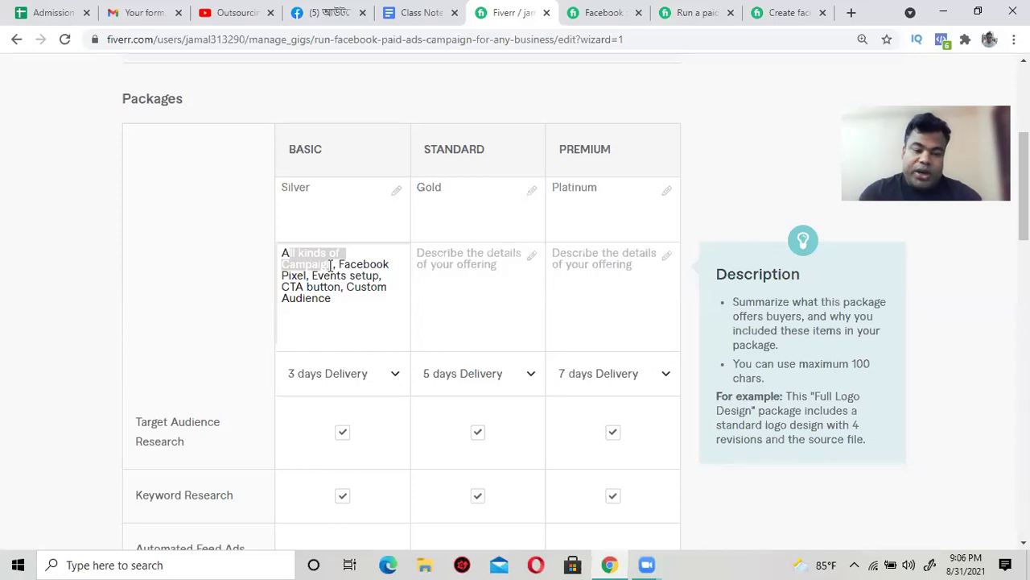
pyautogui.moveTo(337, 263); pyautogui.dragTo(283, 247)
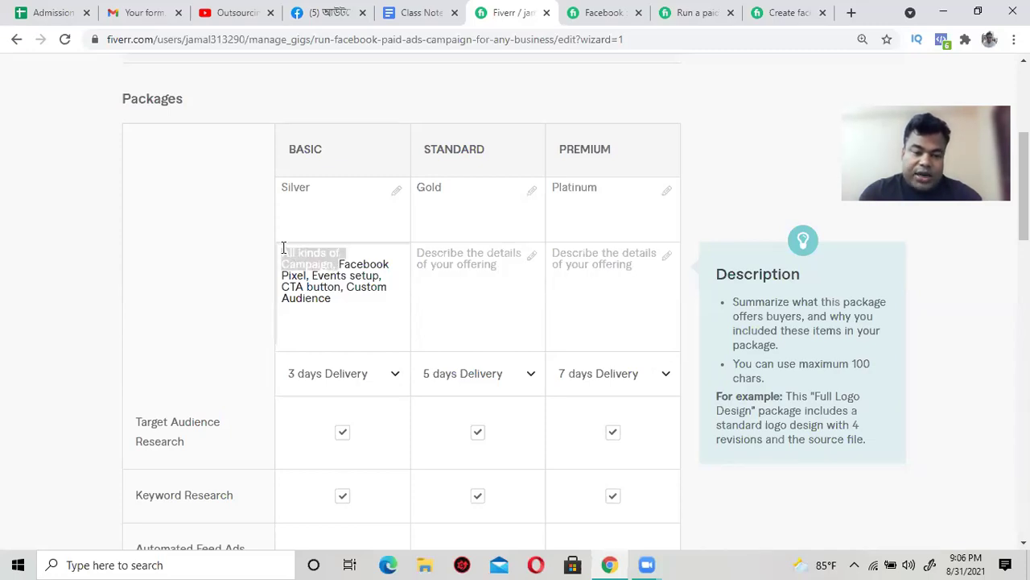
pyautogui.moveTo(339, 264); pyautogui.dragTo(272, 290)
pyautogui.click(334, 293)
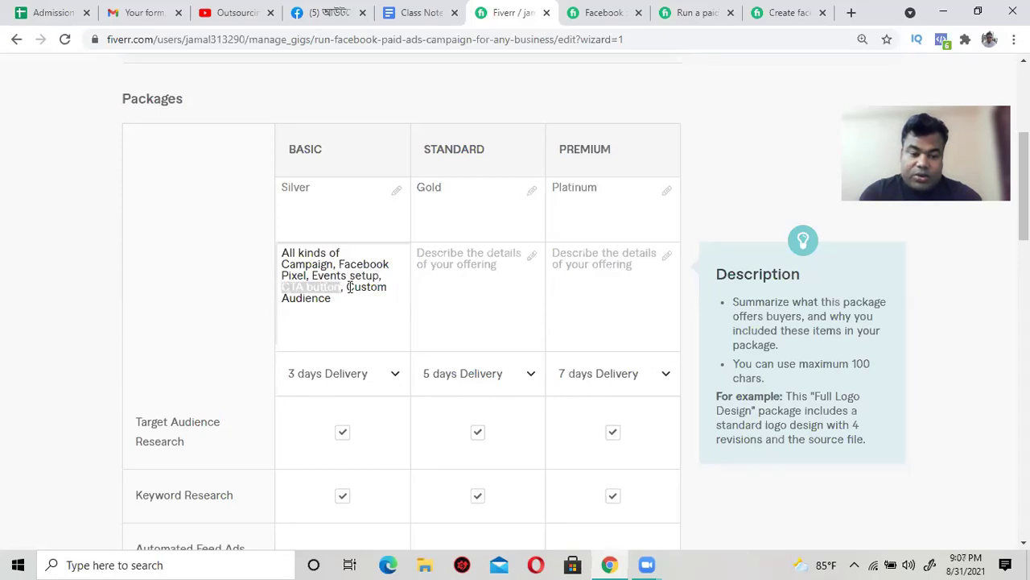
pyautogui.moveTo(347, 288); pyautogui.dragTo(356, 299)
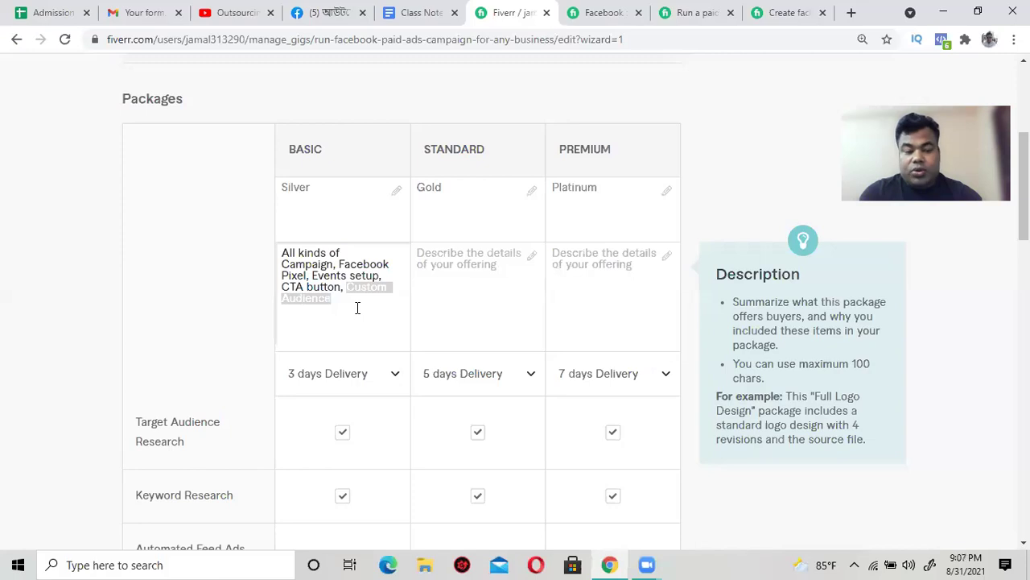
pyautogui.click(357, 308)
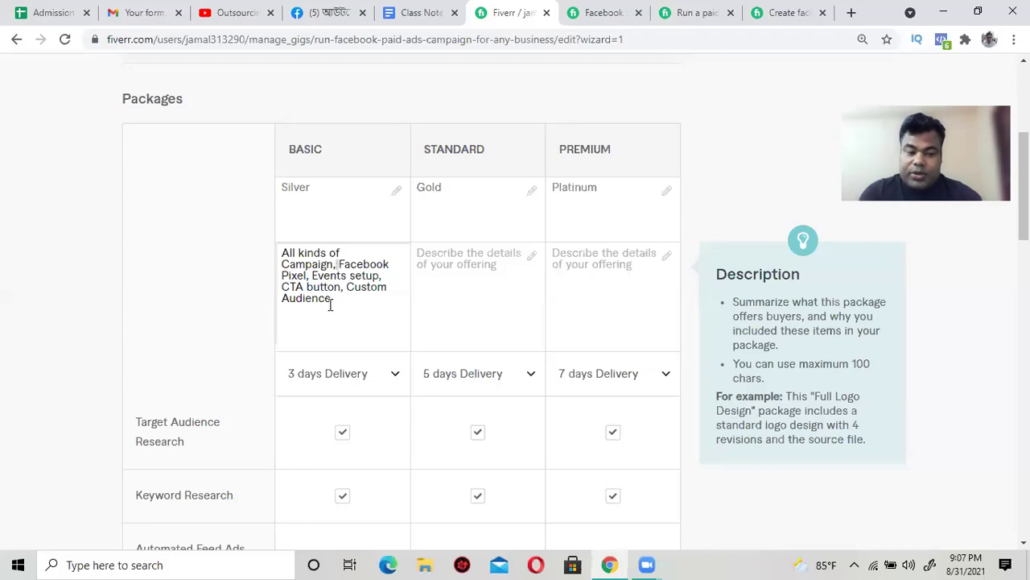
# Step: Examine the package descriptions and prices of the three competing Facebook ads gigs open in Fiverr
pyautogui.click(592, 12)
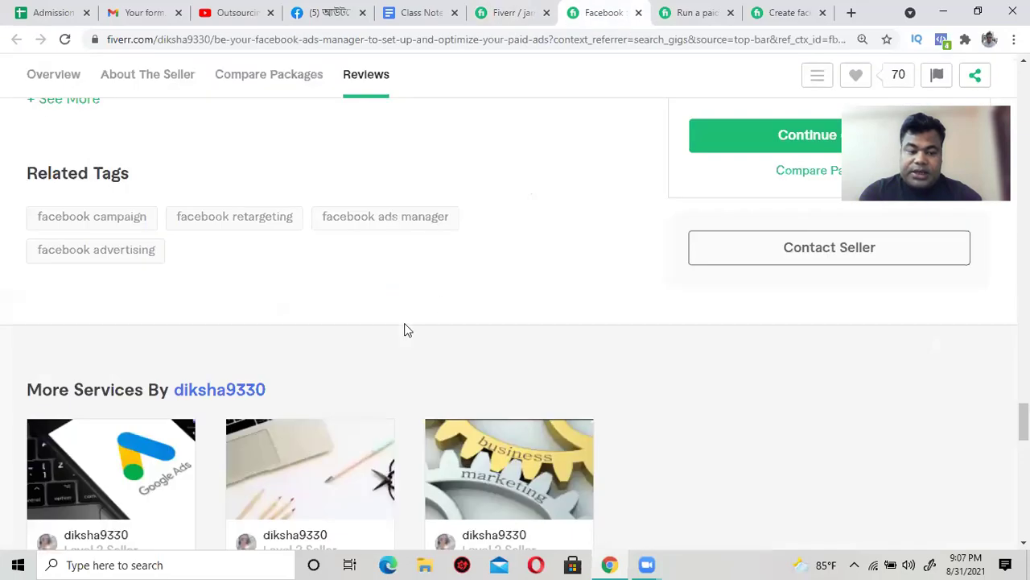
pyautogui.scroll(15, 478, 292)
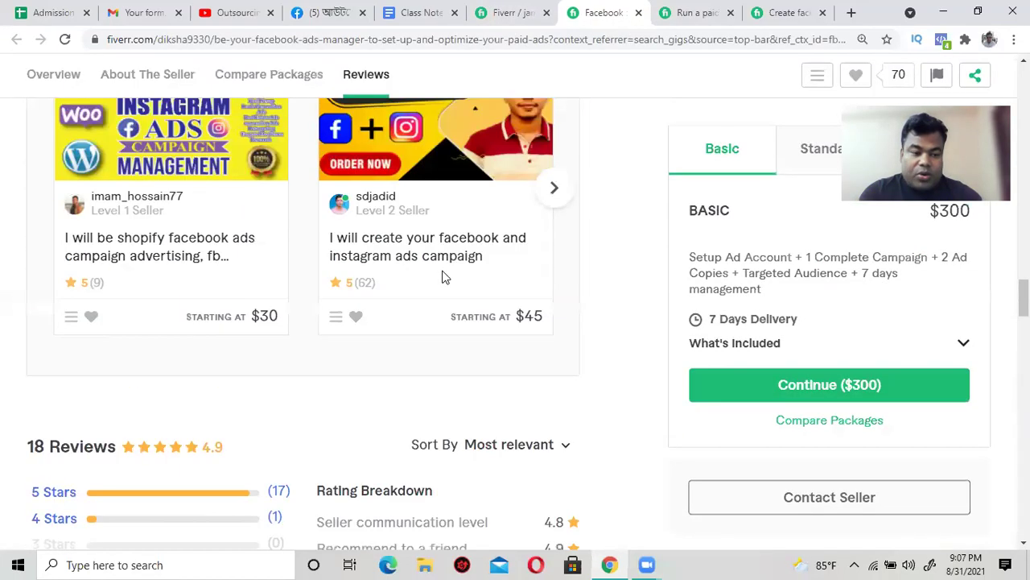
pyautogui.scroll(10, 435, 274)
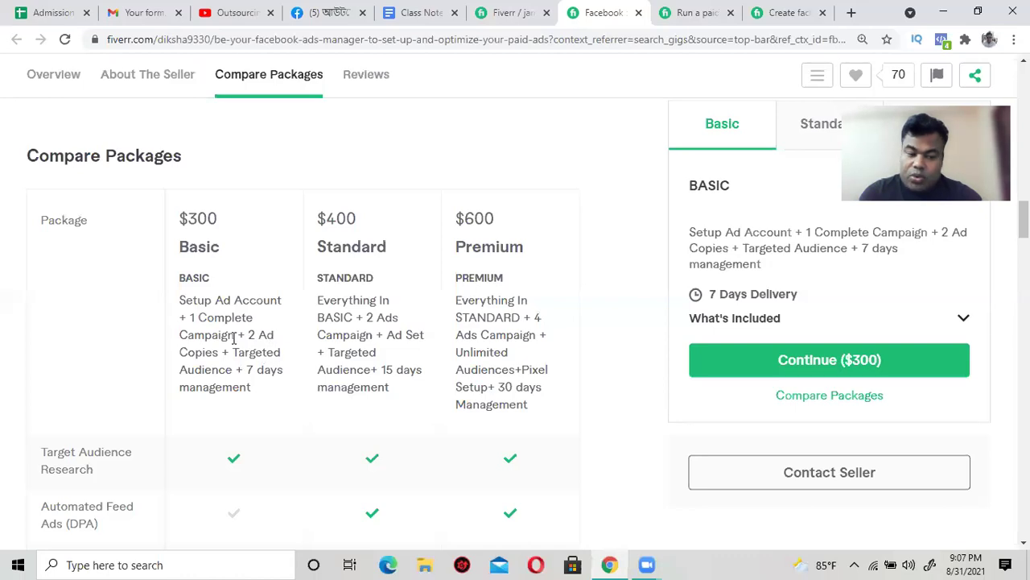
pyautogui.click(693, 12)
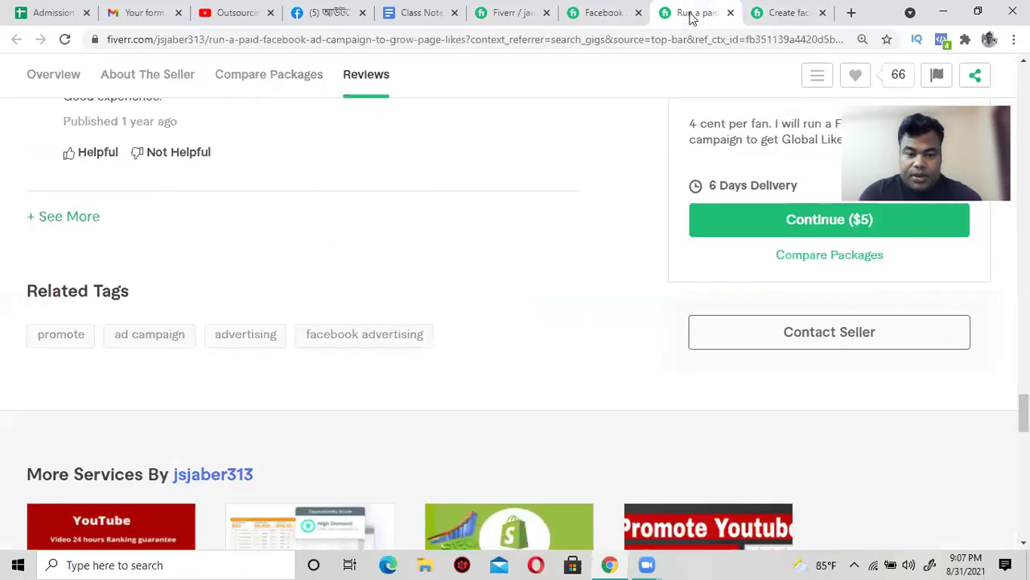
pyautogui.scroll(10, 474, 298)
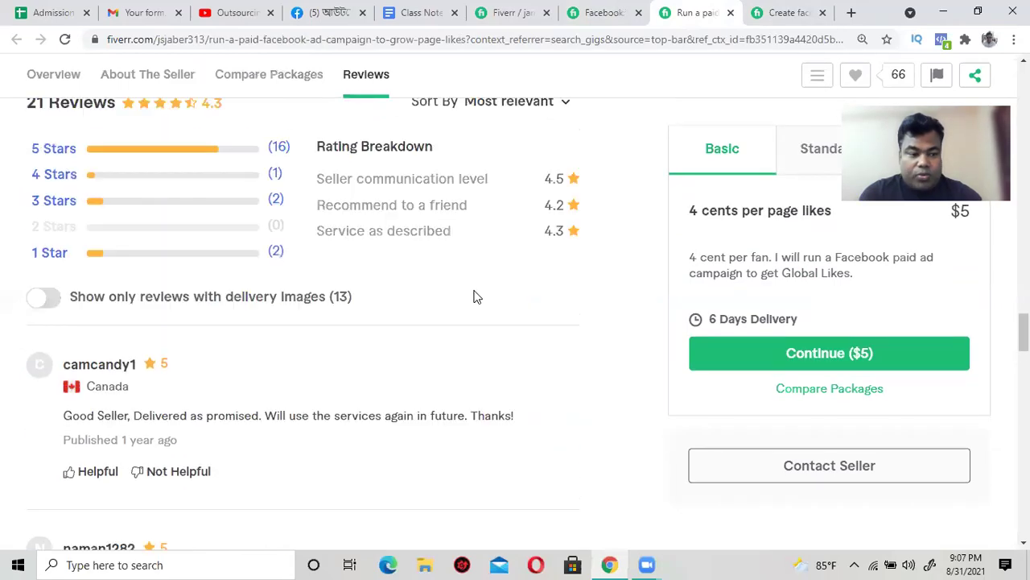
pyautogui.scroll(15, 475, 296)
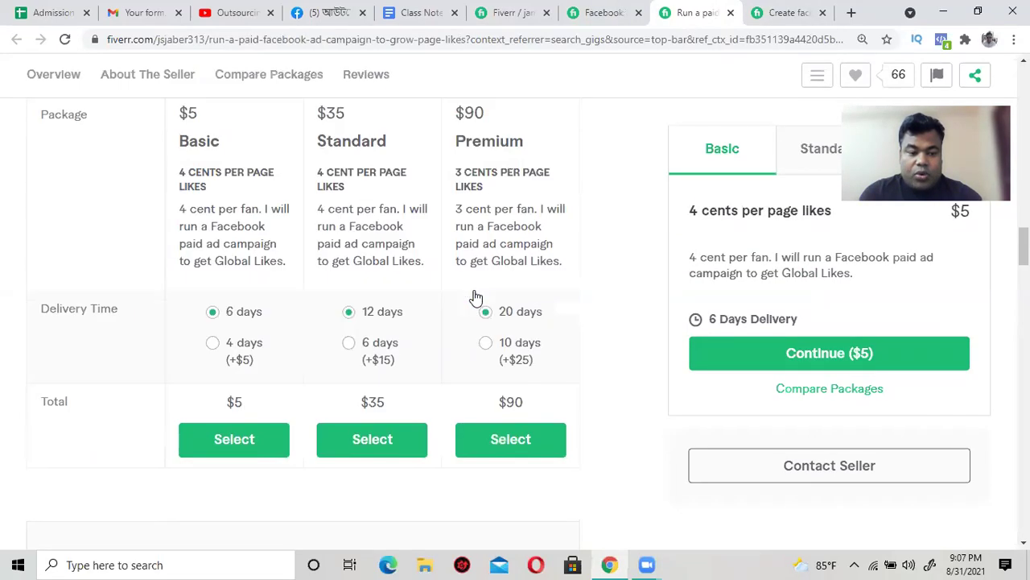
pyautogui.scroll(-3, 475, 292)
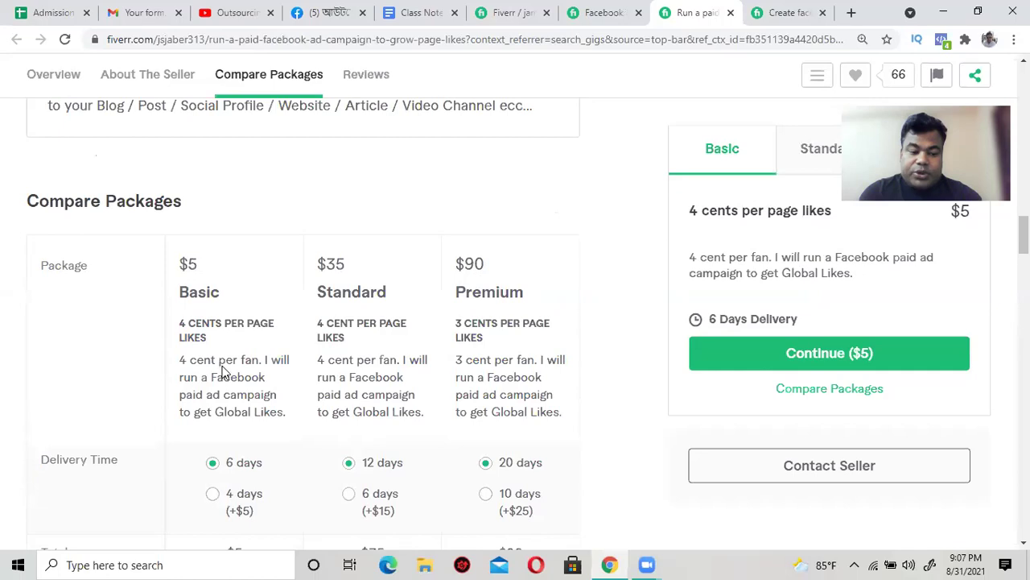
pyautogui.scroll(-1, 224, 369)
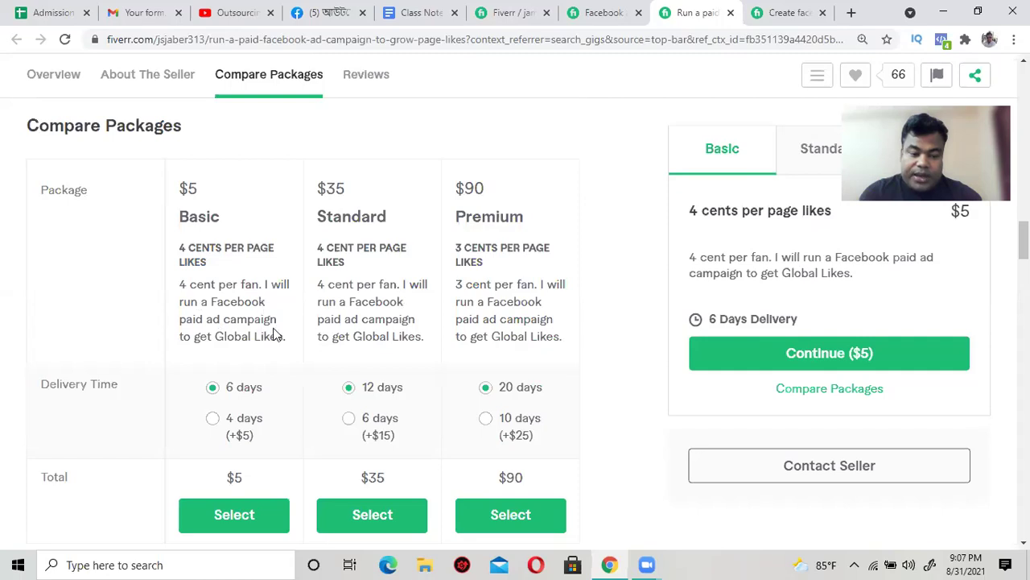
pyautogui.click(779, 10)
pyautogui.scroll(10, 466, 387)
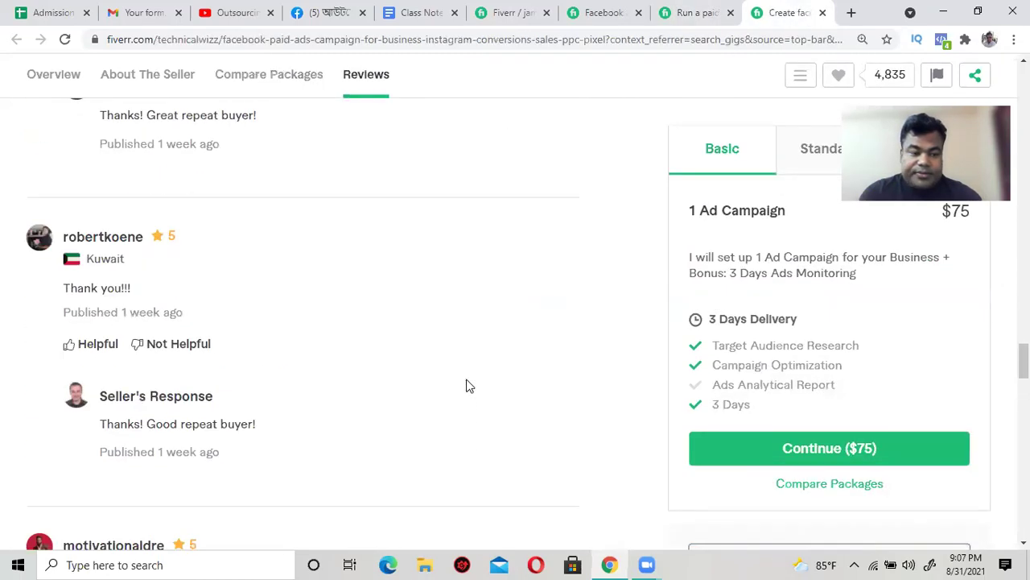
pyautogui.scroll(10, 467, 387)
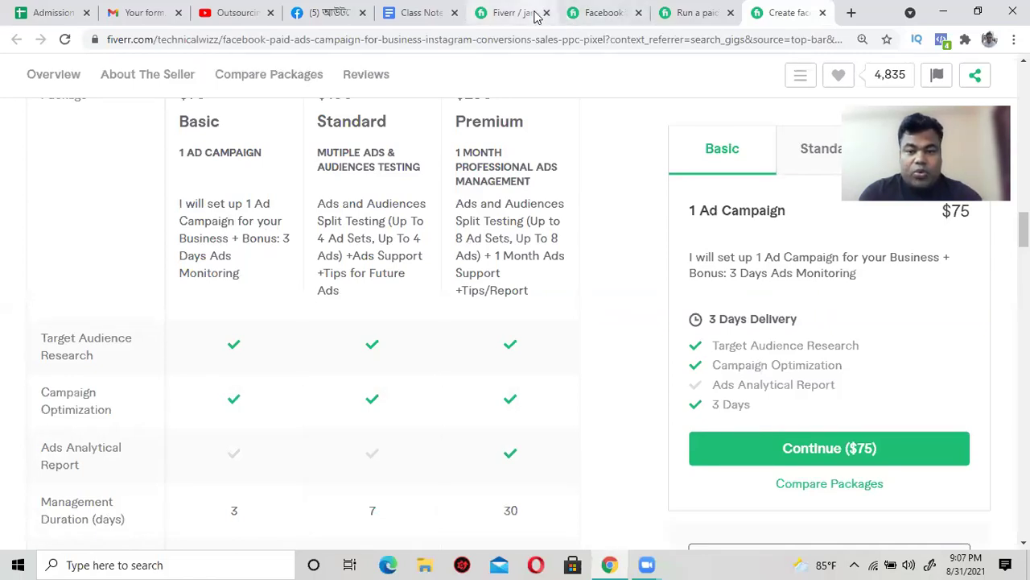
# Step: In the gig editor, copy the Basic package description into the Standard and Premium package descriptions
pyautogui.click(503, 10)
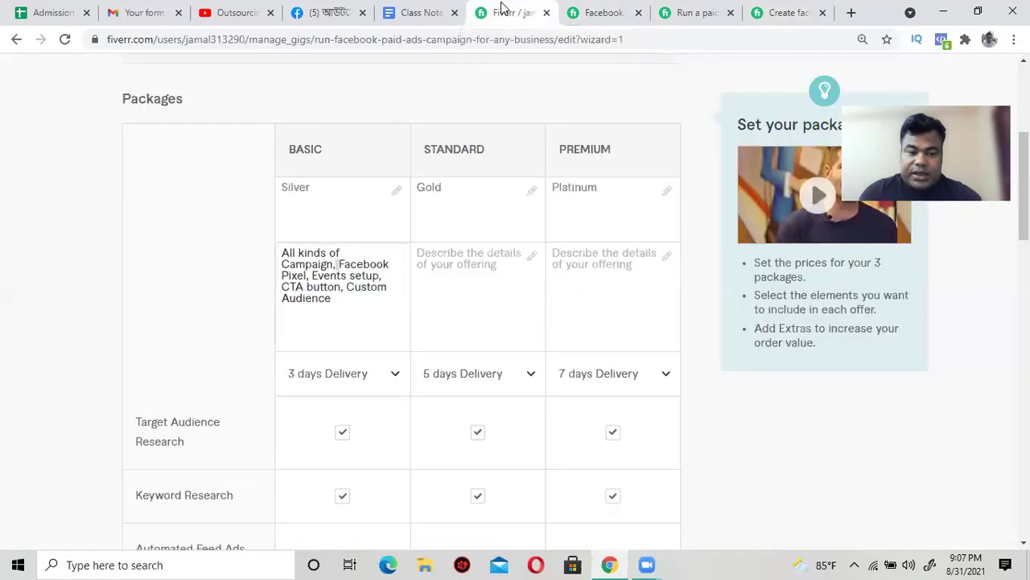
pyautogui.click(342, 304)
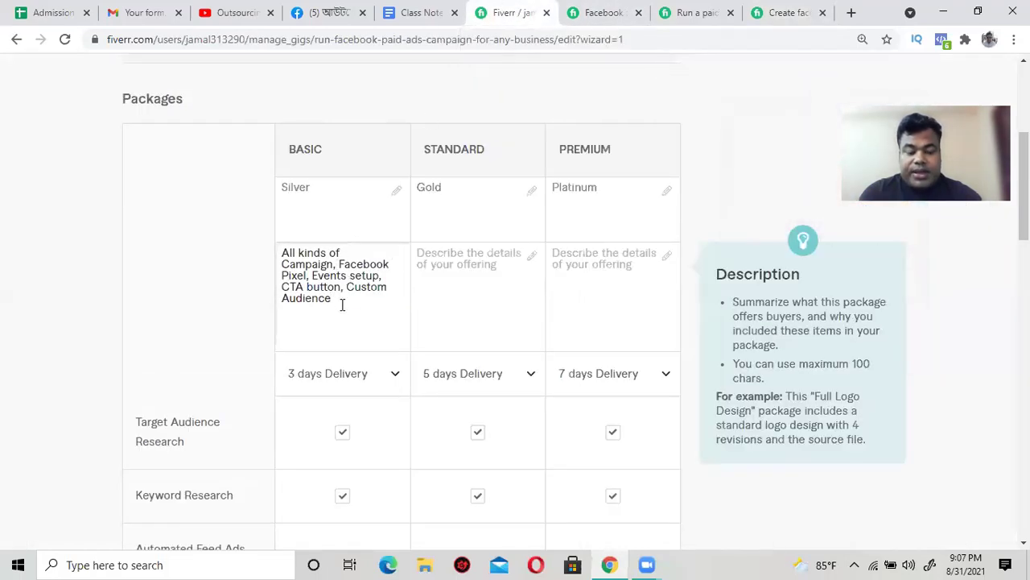
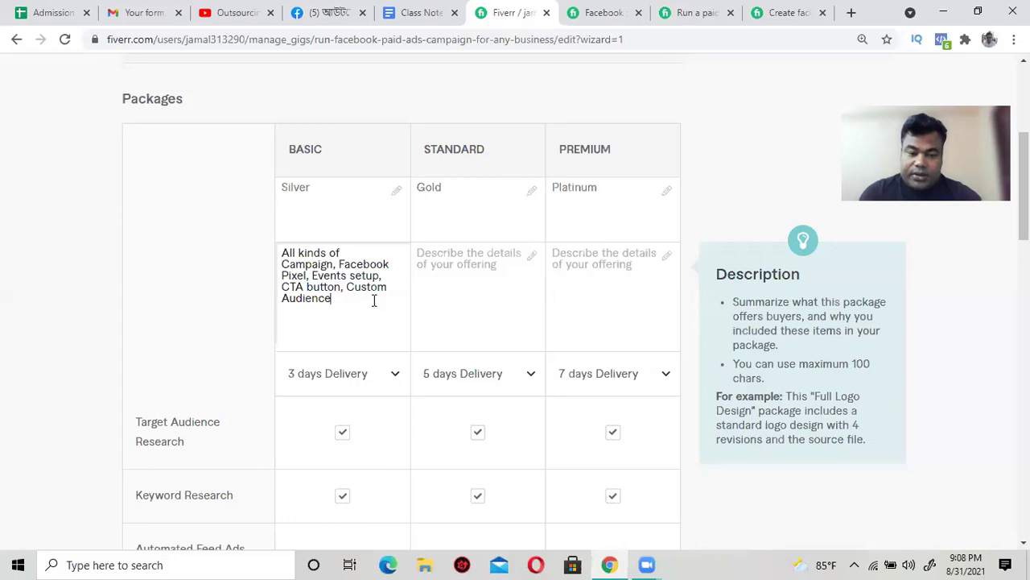
pyautogui.hotkey('ctrl', 'a')
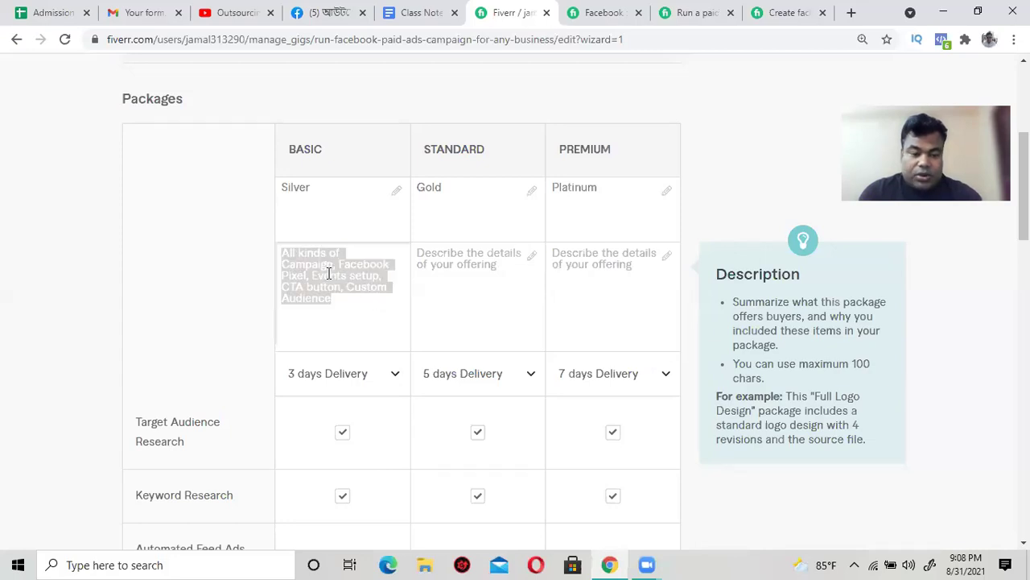
pyautogui.rightClick(330, 272)
pyautogui.click(363, 329)
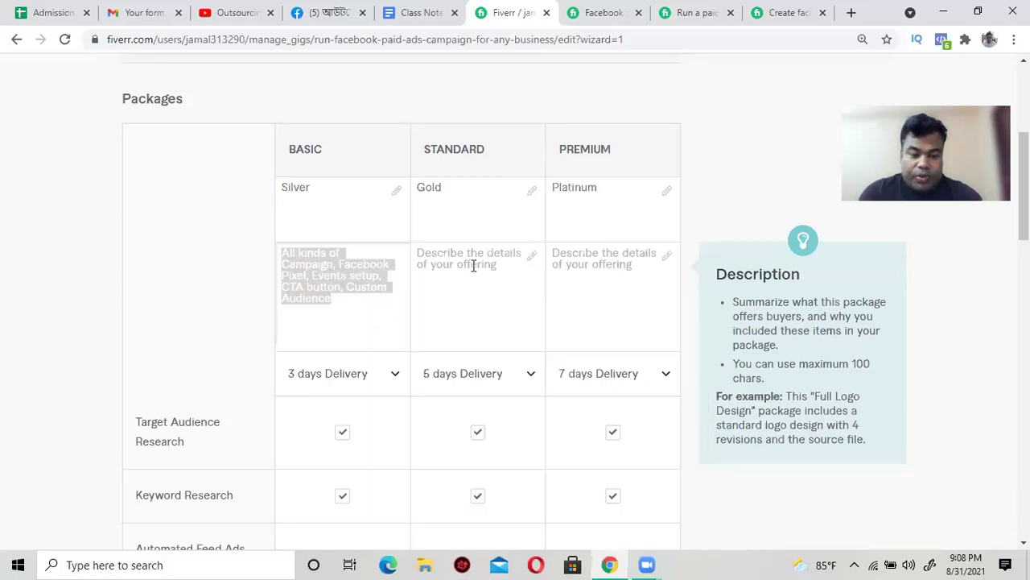
pyautogui.rightClick(467, 260)
pyautogui.click(505, 376)
pyautogui.click(594, 259)
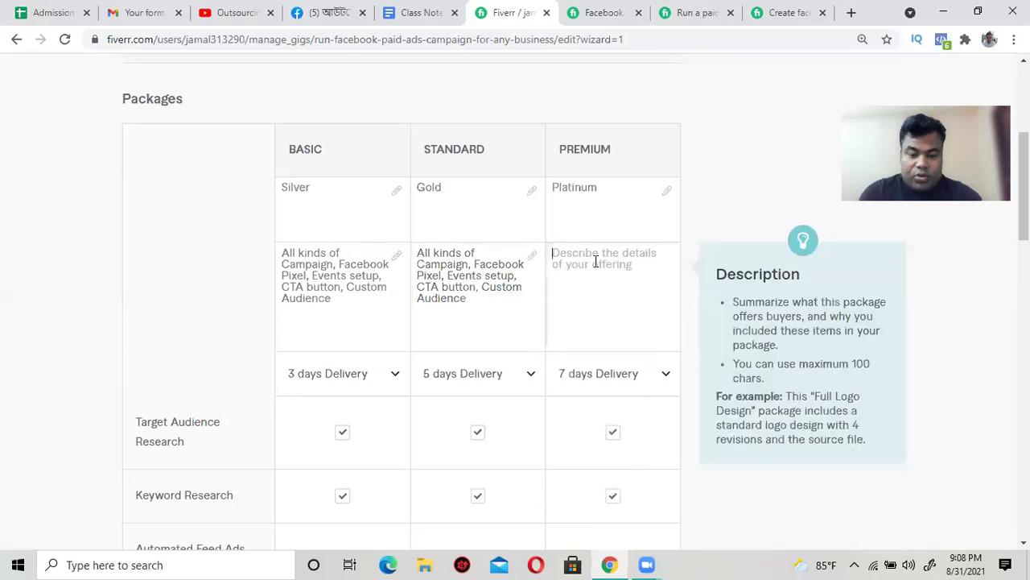
pyautogui.rightClick(595, 261)
pyautogui.click(634, 380)
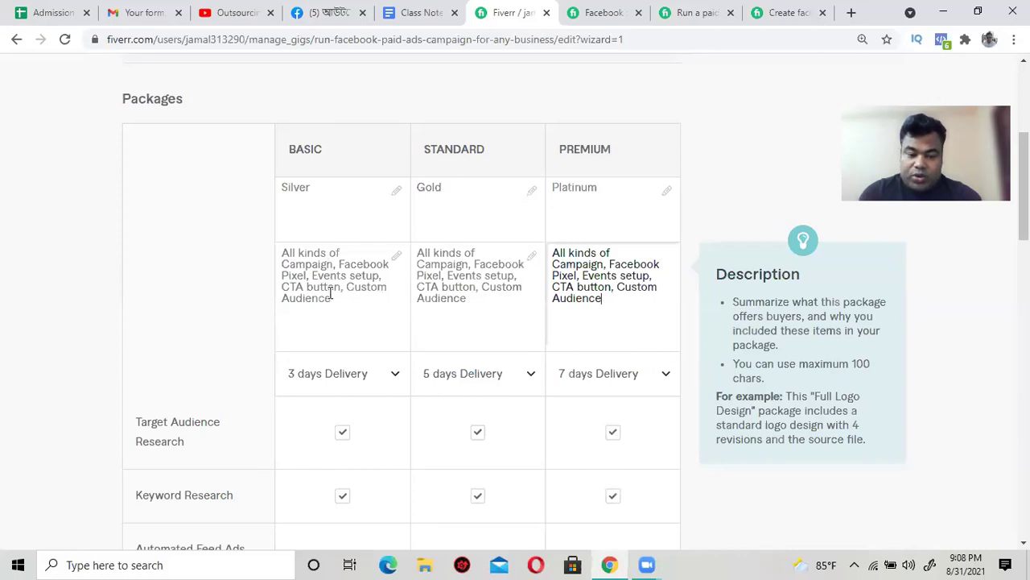
# Step: Review the delivery times, included services, management durations, prices and extra services of the three gig packages
pyautogui.scroll(-4, 331, 296)
pyautogui.scroll(3, 334, 297)
pyautogui.scroll(-4, 342, 207)
pyautogui.click(342, 116)
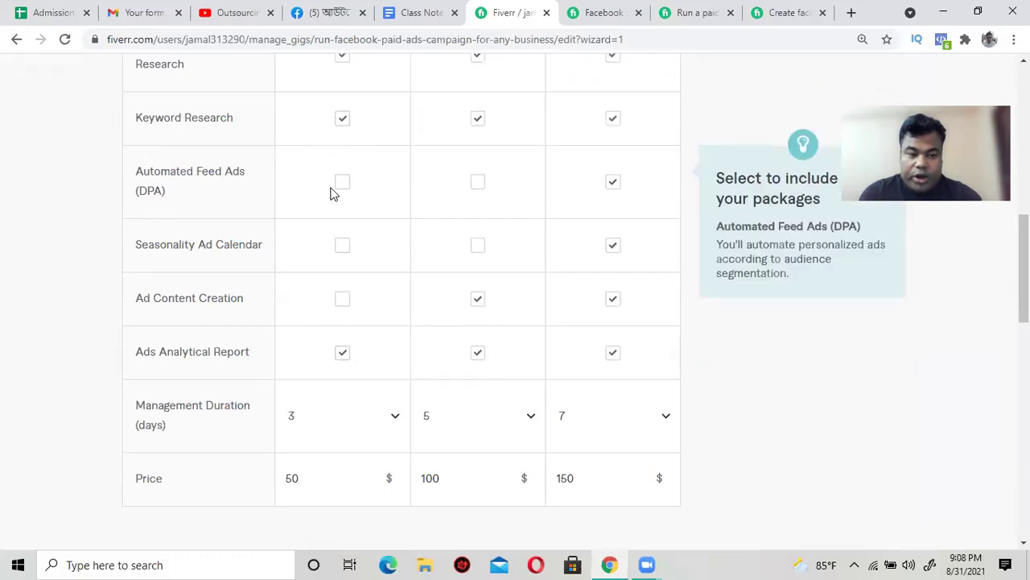
pyautogui.scroll(-3, 347, 314)
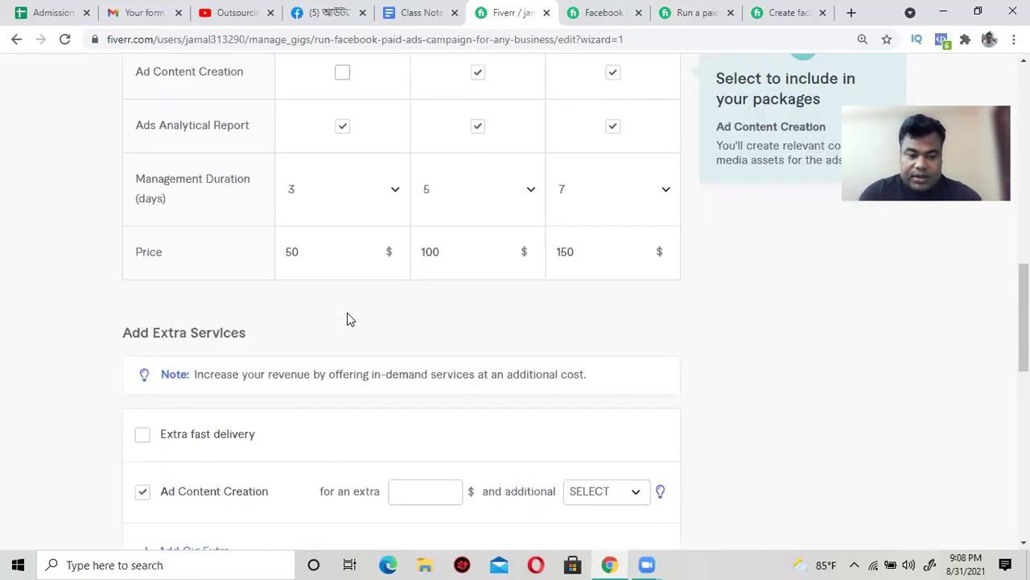
pyautogui.scroll(5, 349, 306)
pyautogui.scroll(4, 349, 305)
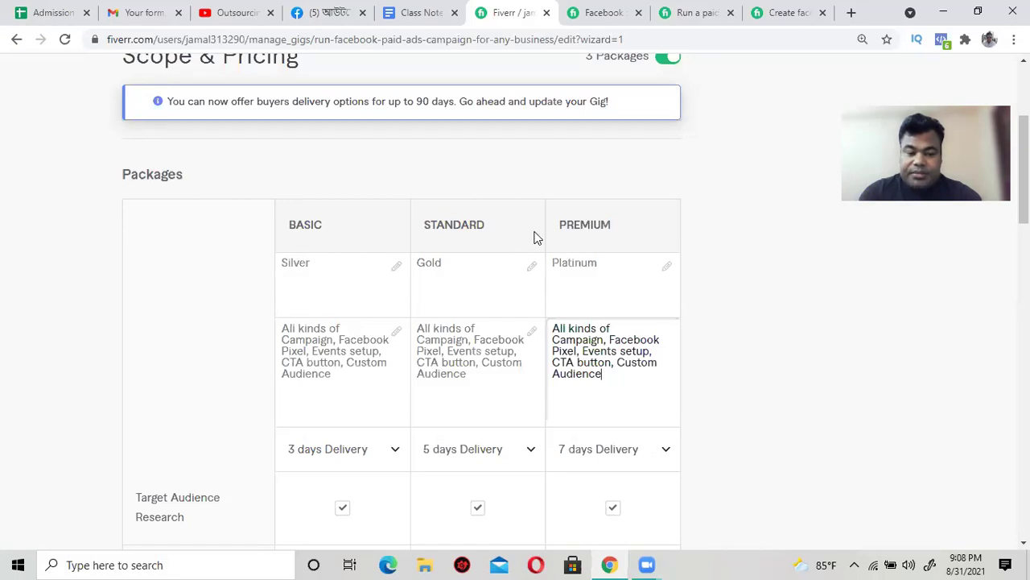
pyautogui.scroll(-3, 537, 238)
pyautogui.scroll(2, 536, 234)
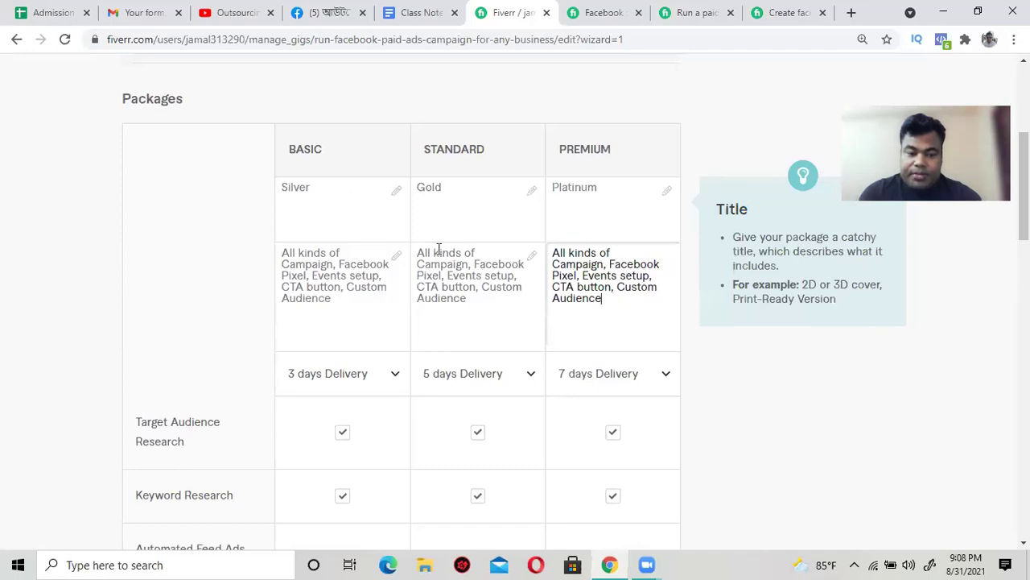
pyautogui.scroll(-4, 543, 277)
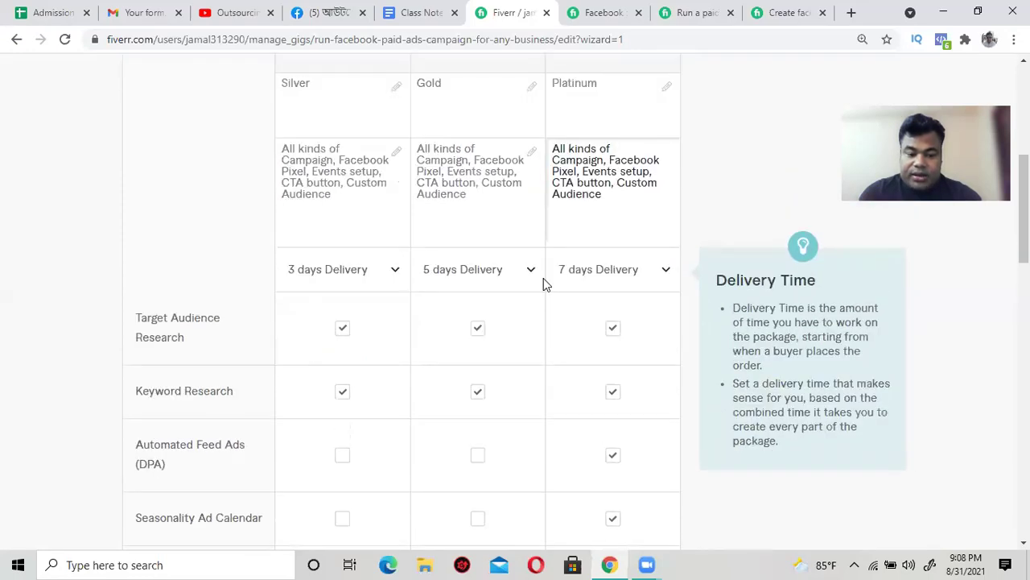
pyautogui.scroll(-2, 366, 367)
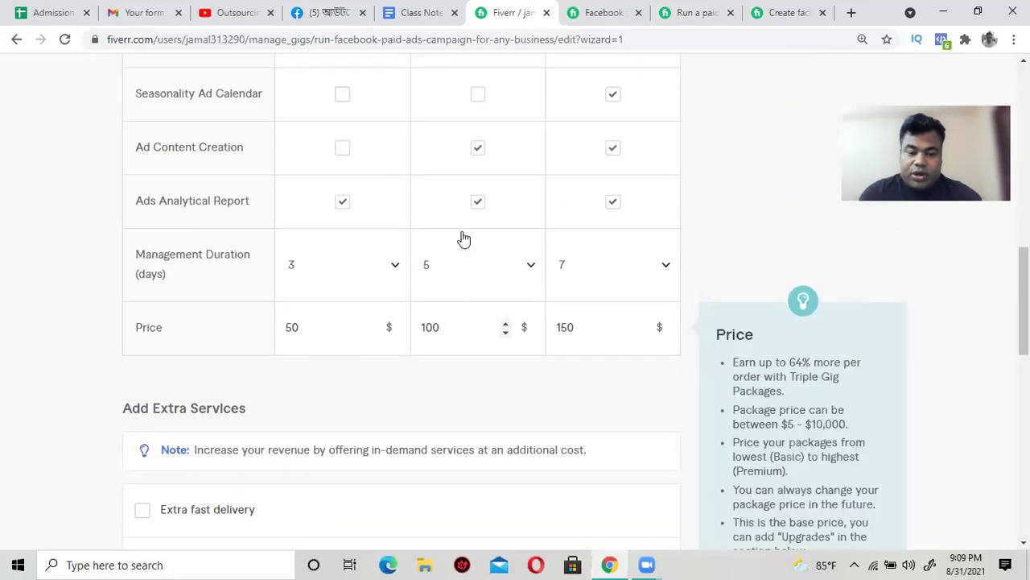
pyautogui.scroll(7, 603, 310)
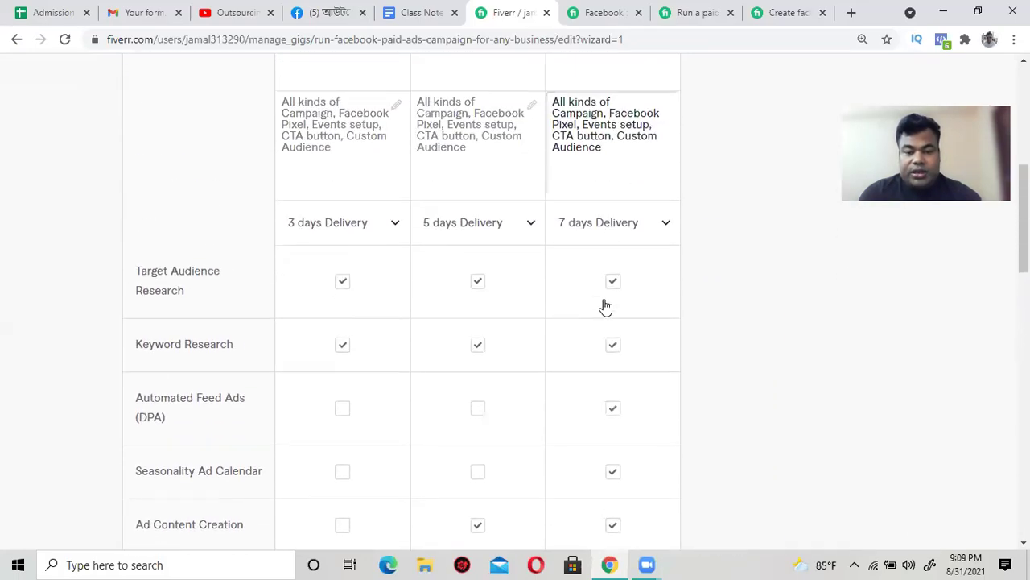
pyautogui.scroll(1, 604, 299)
pyautogui.scroll(-2, 605, 299)
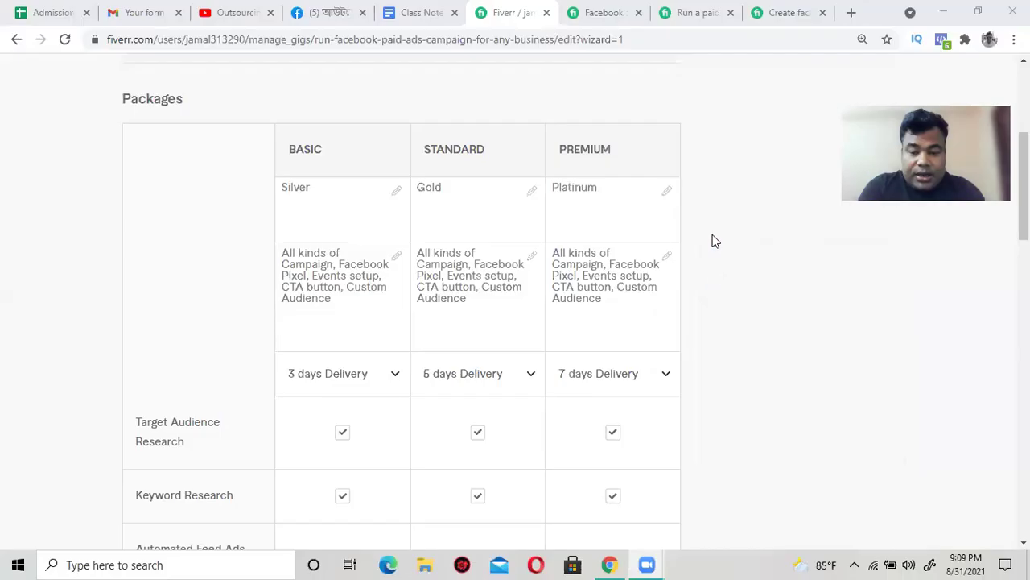
pyautogui.scroll(-10, 663, 287)
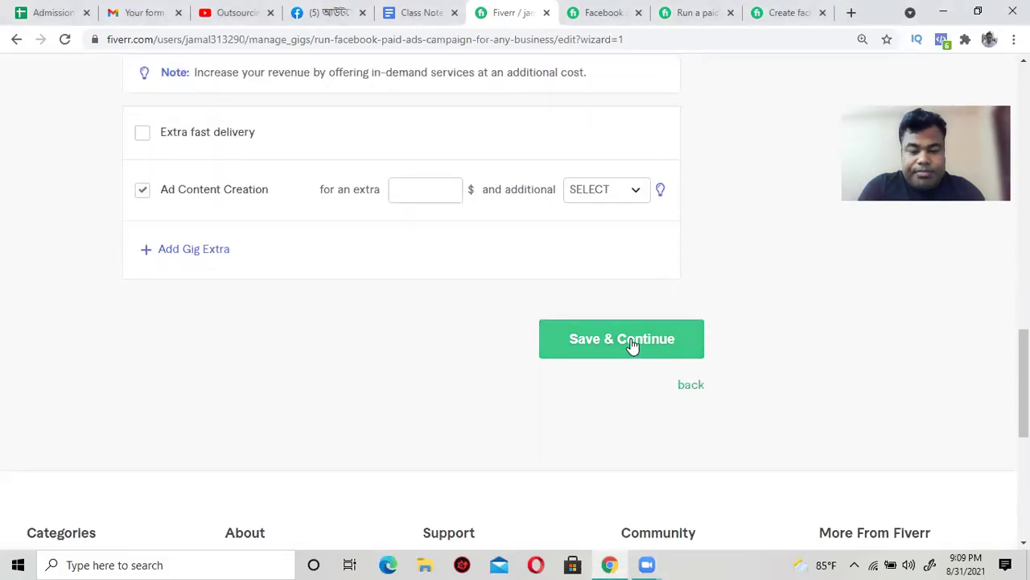
# Step: Deselect the Ad Content Creation extra service, save the pricing and continue to the gig's description and FAQ
pyautogui.scroll(2, 616, 342)
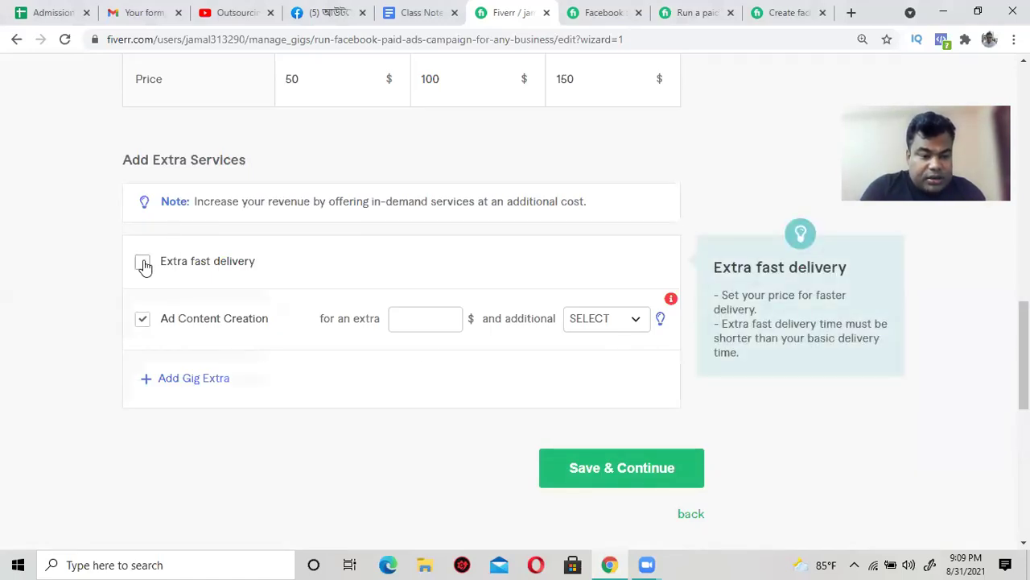
pyautogui.click(142, 322)
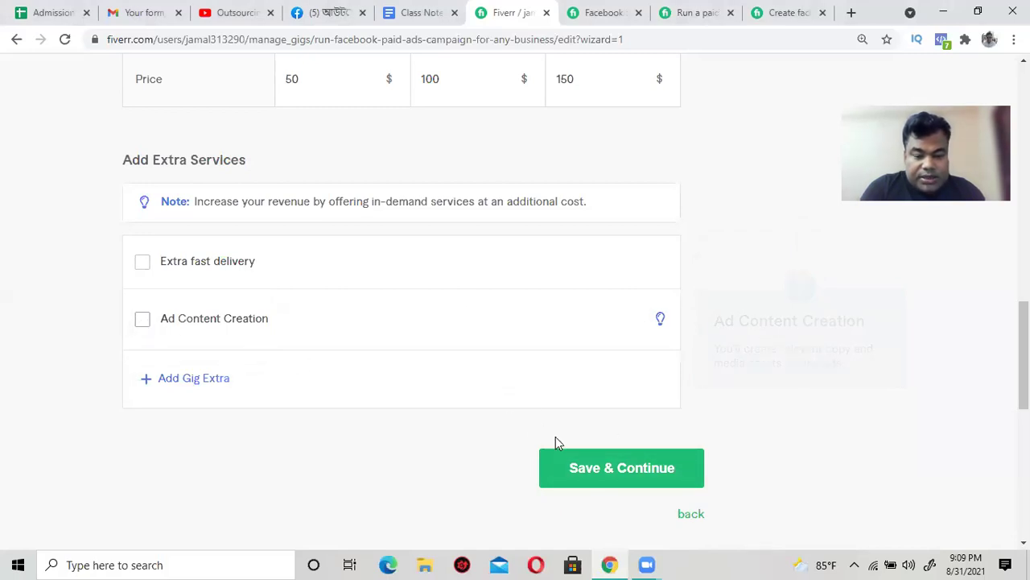
pyautogui.click(633, 470)
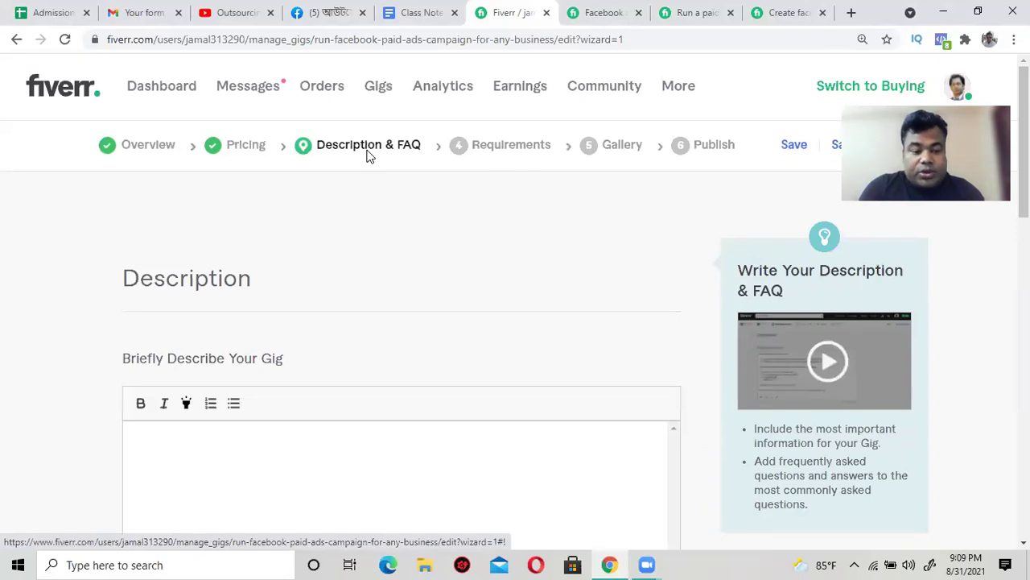
# Step: Examine the structure of the "About This Gig" description in the first competing Facebook ads gig, including its work process and expertise lists
pyautogui.scroll(-2, 415, 266)
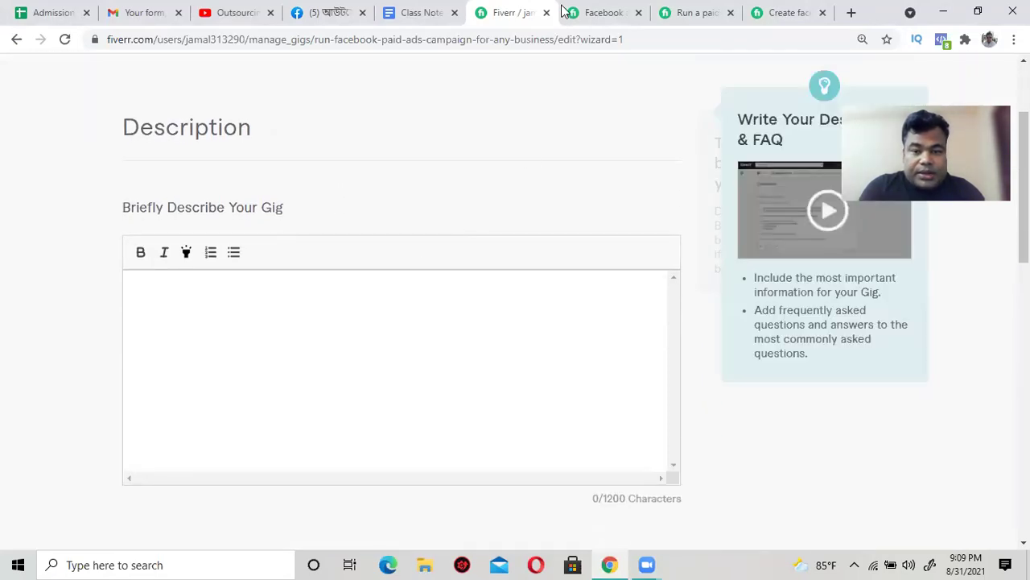
pyautogui.click(587, 12)
pyautogui.scroll(-5, 325, 264)
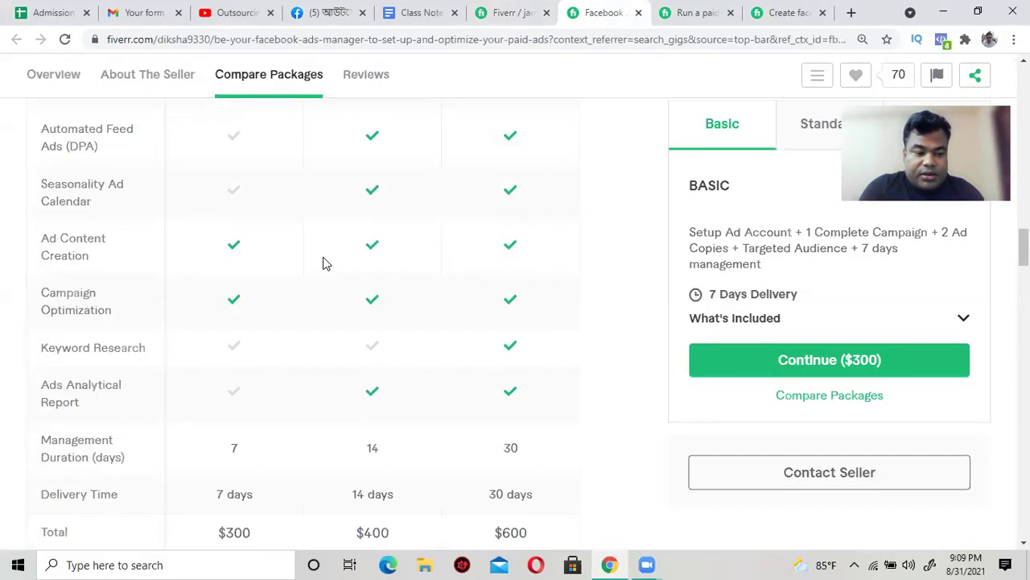
pyautogui.scroll(15, 325, 263)
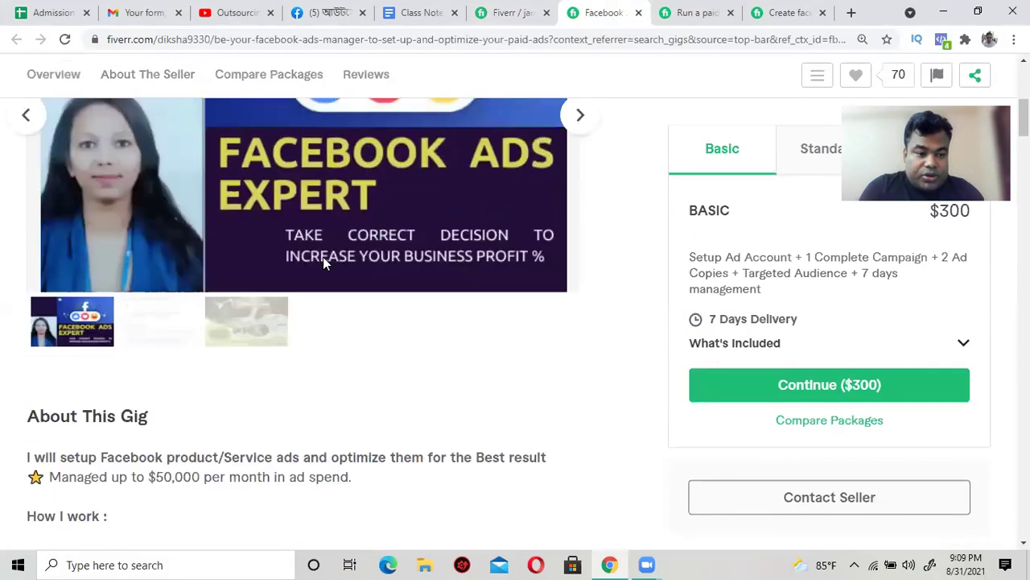
pyautogui.scroll(-5, 323, 262)
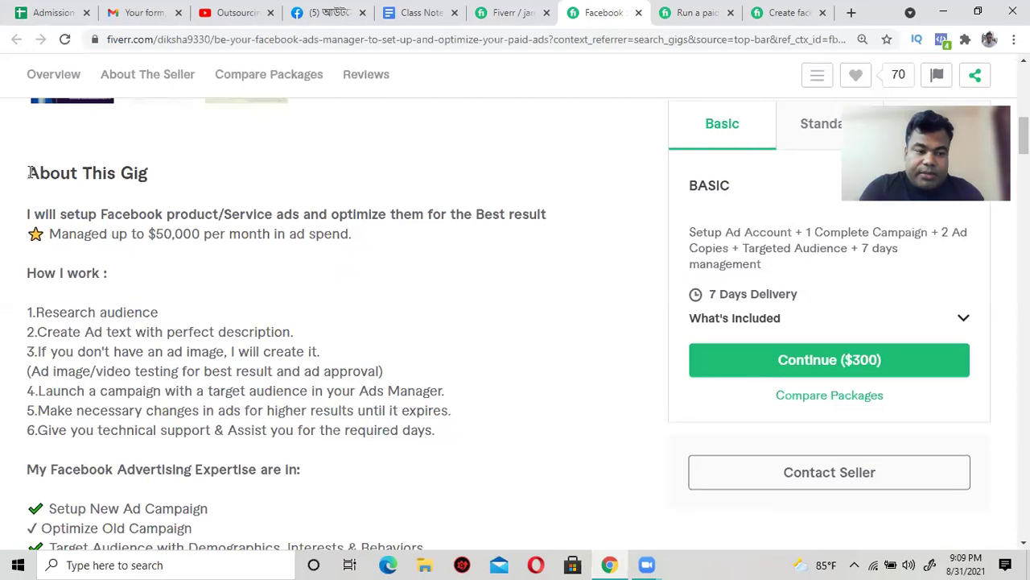
pyautogui.moveTo(25, 172); pyautogui.dragTo(155, 178)
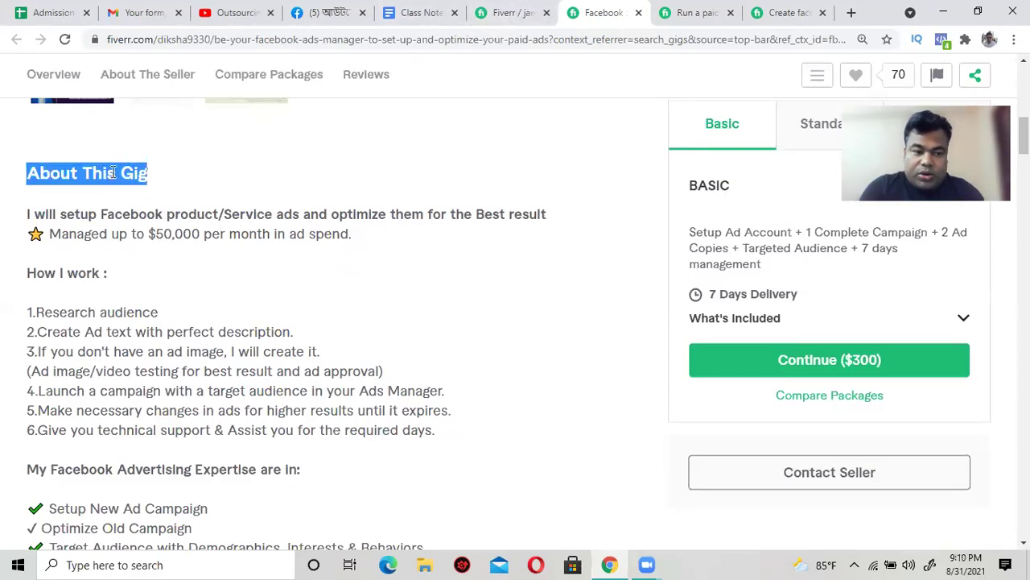
pyautogui.scroll(-2, 186, 187)
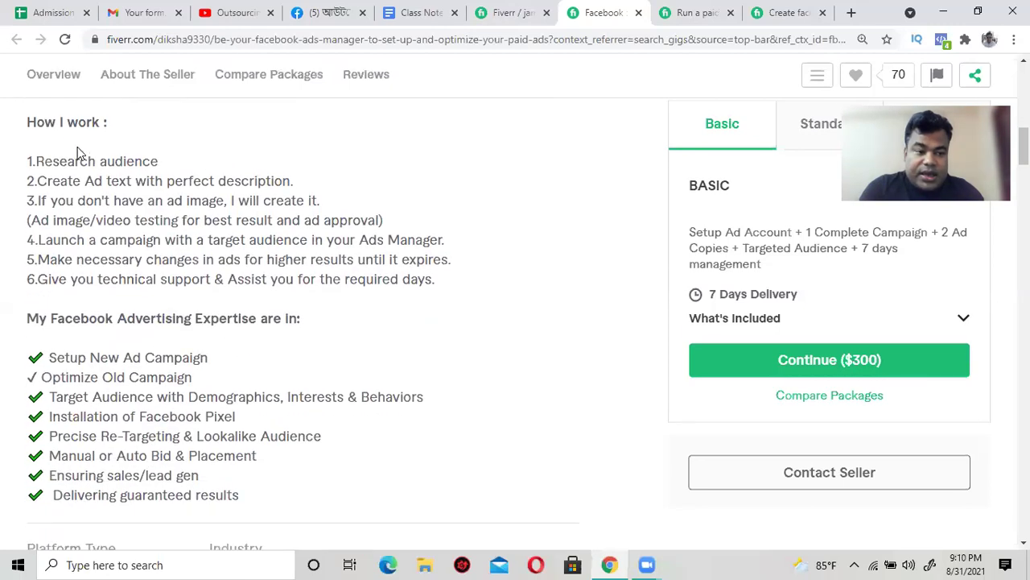
pyautogui.scroll(1, 76, 154)
pyautogui.moveTo(48, 137); pyautogui.dragTo(269, 451)
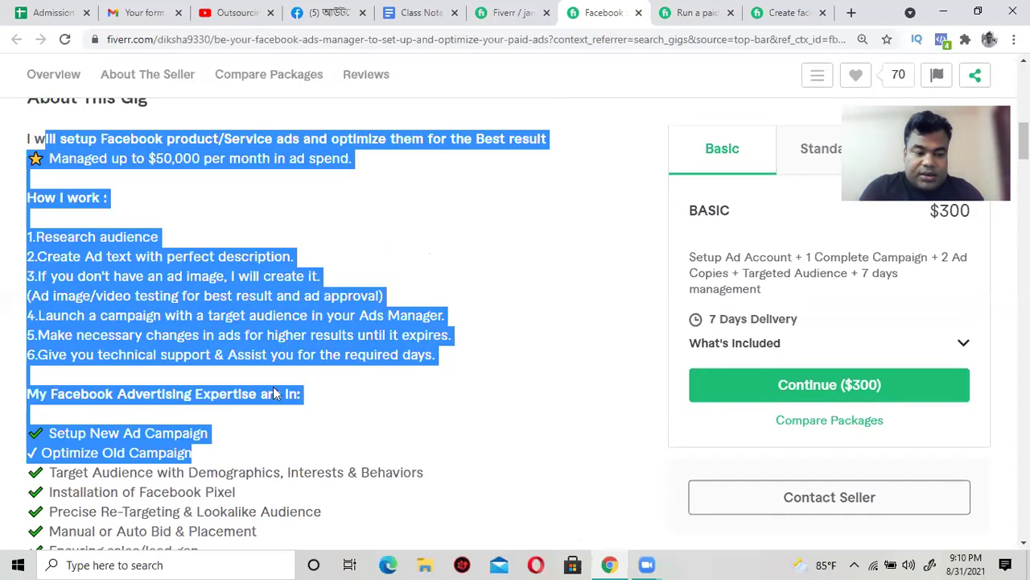
pyautogui.click(304, 336)
pyautogui.scroll(-3, 306, 342)
pyautogui.scroll(3, 305, 342)
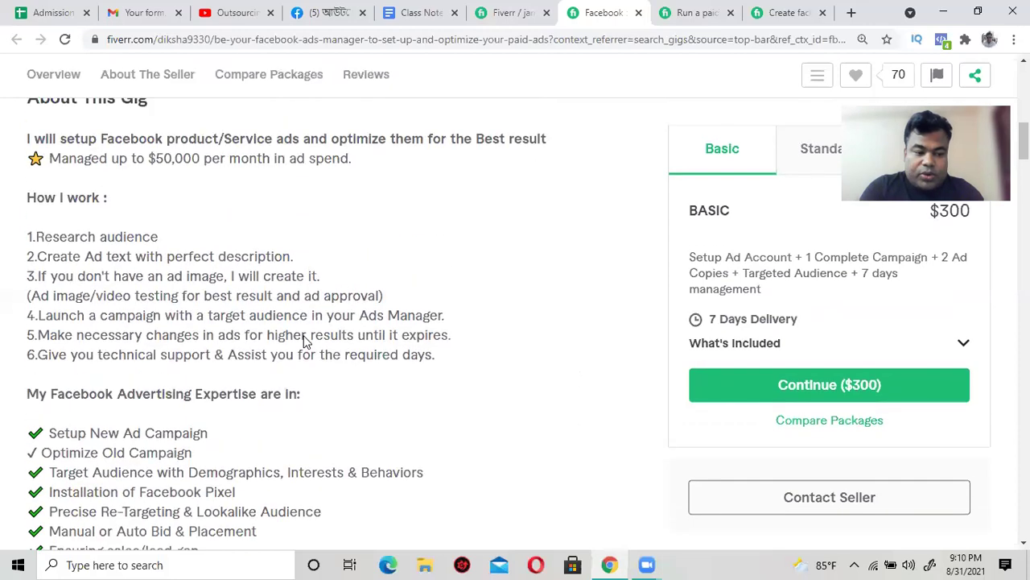
pyautogui.scroll(1, 306, 344)
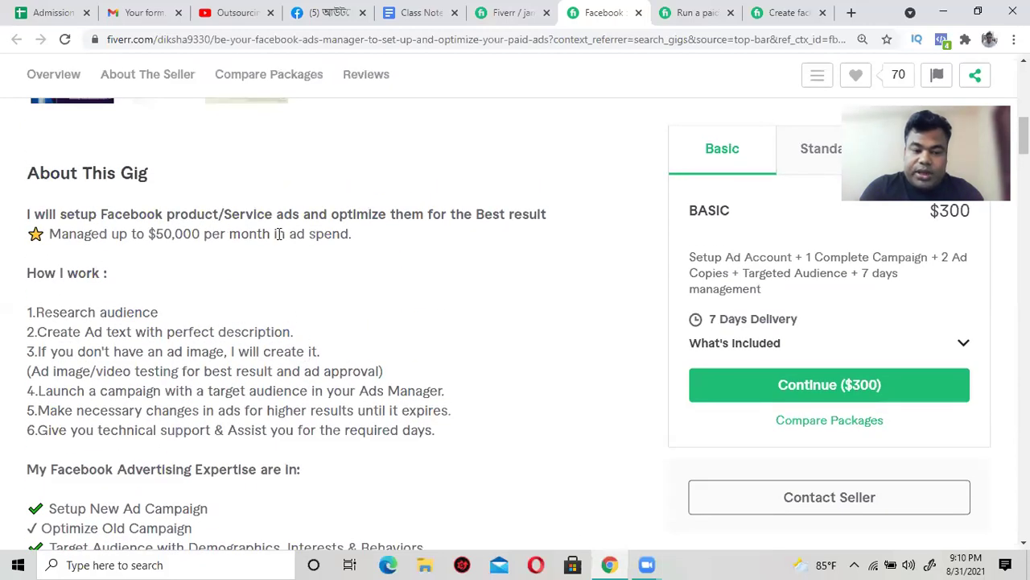
# Step: Return to the gig editor and start the gig description with the greeting "Welcome to my Gig"
pyautogui.click(507, 10)
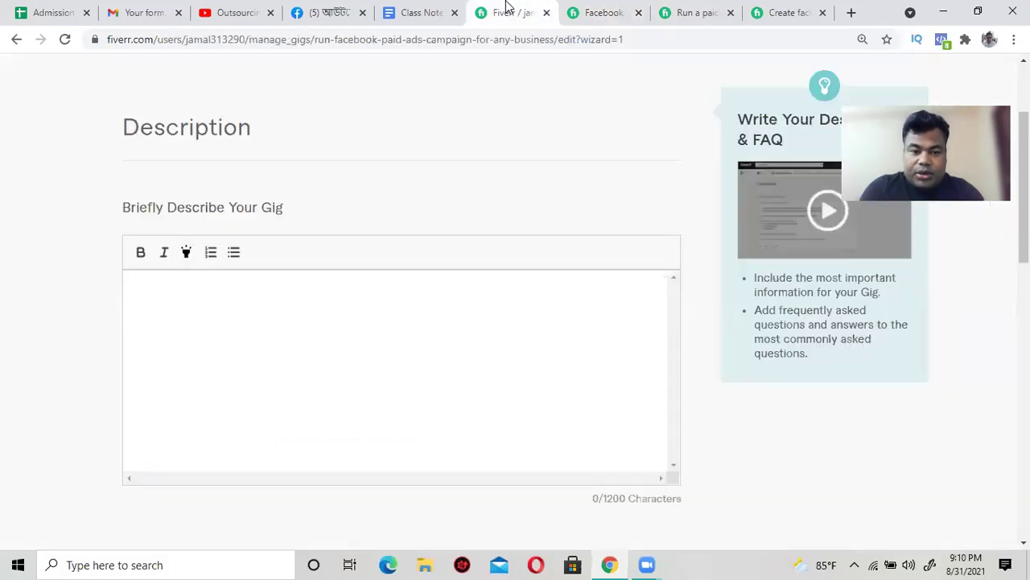
pyautogui.click(285, 297)
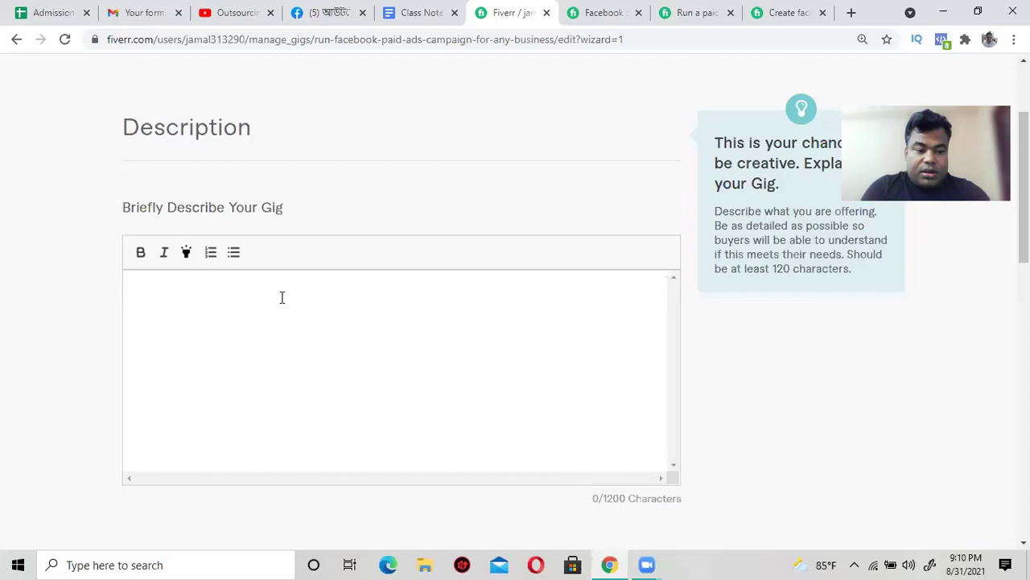
pyautogui.write('WEco')
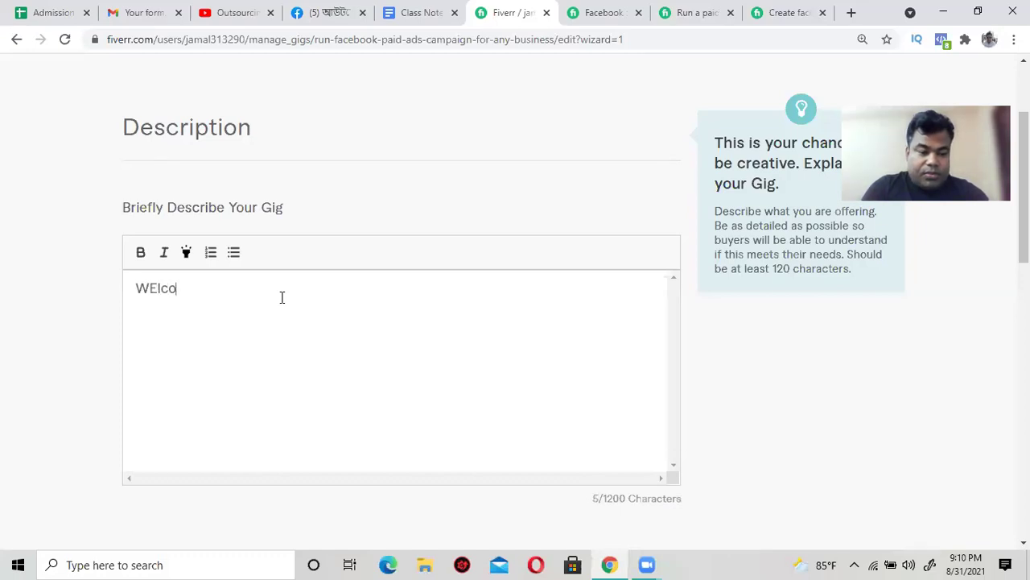
pyautogui.press('BackSpace')
pyautogui.press('BackSpace')
pyautogui.press('BackSpace')
pyautogui.write('elcome')
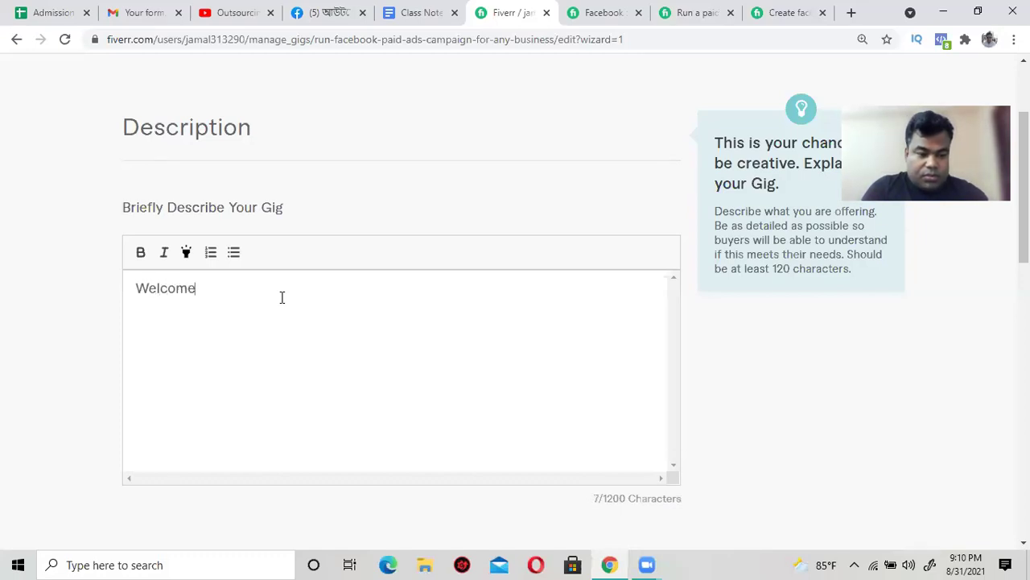
pyautogui.write(' to my Gig')
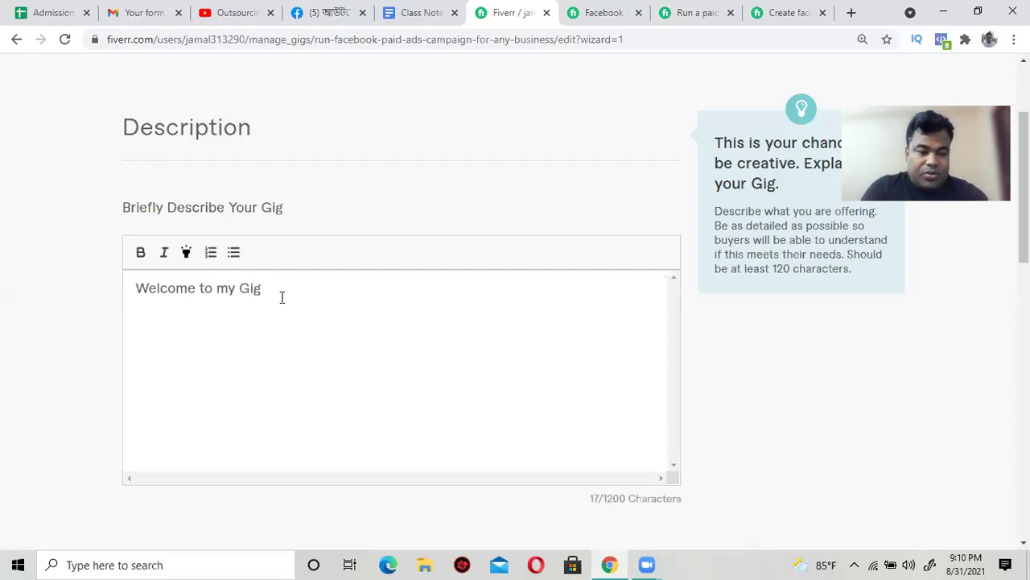
pyautogui.write('....')
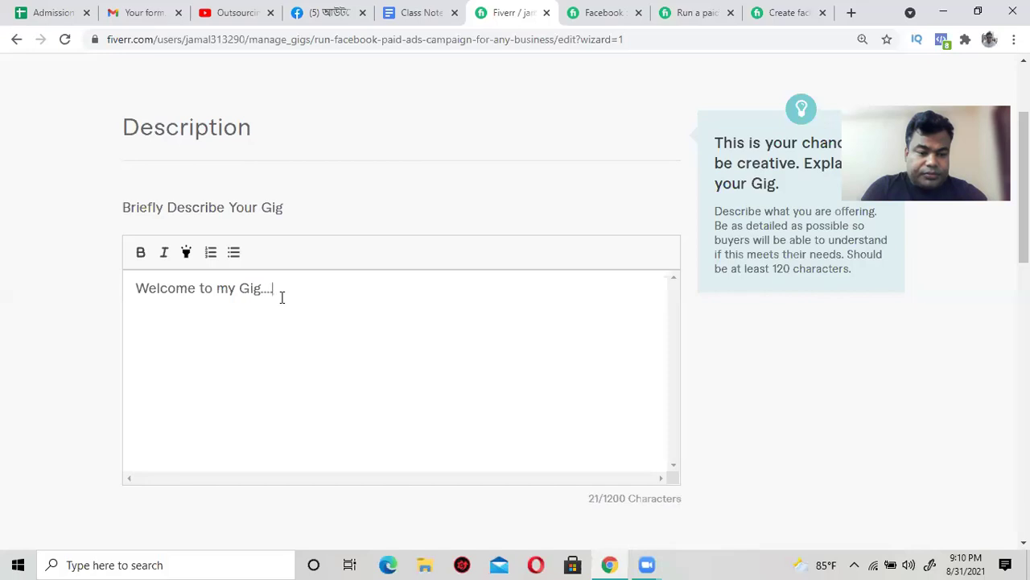
pyautogui.press('BackSpace')
pyautogui.press('BackSpace')
pyautogui.press('BackSpace')
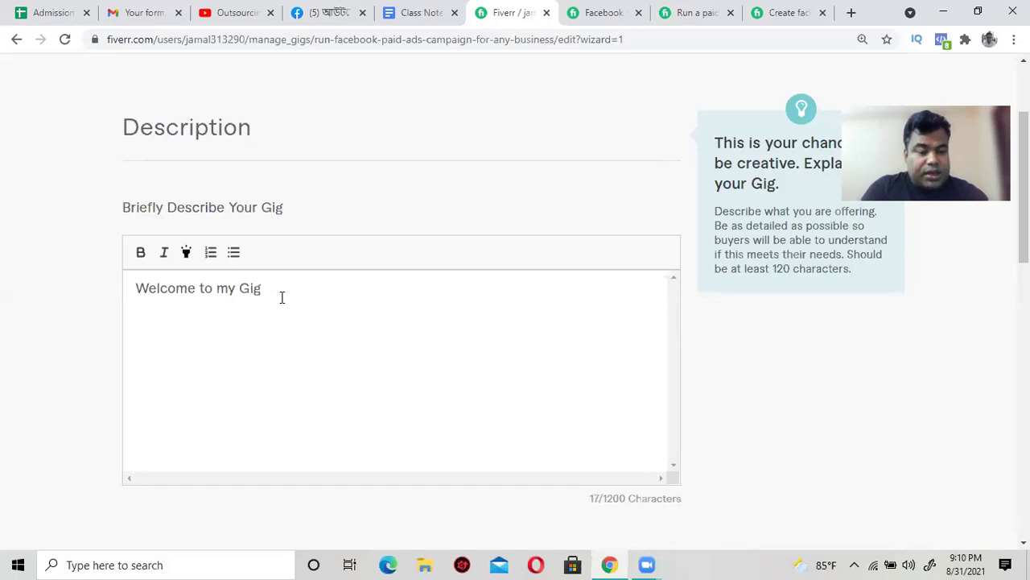
pyautogui.press('Return')
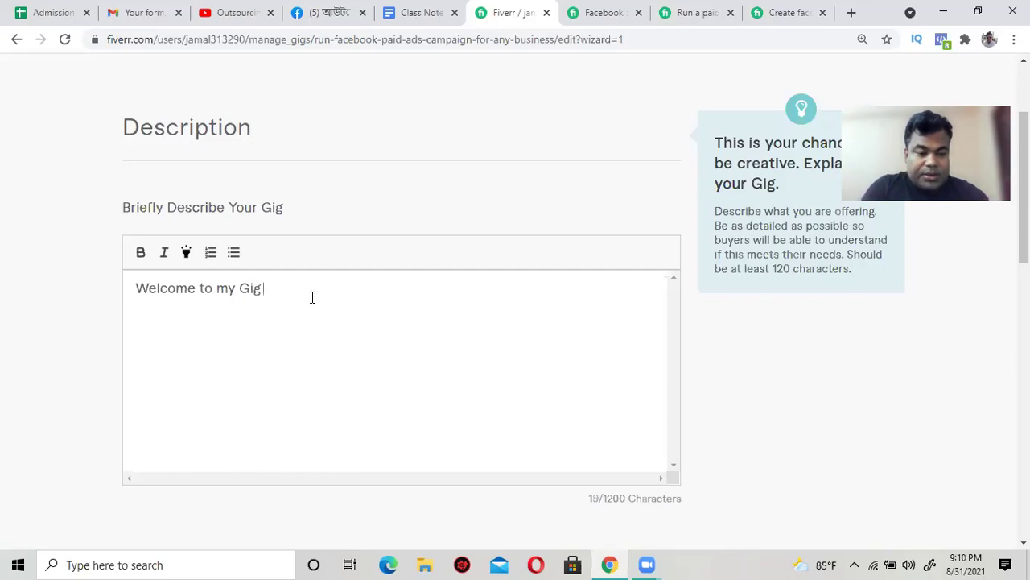
pyautogui.write('<<<<<')
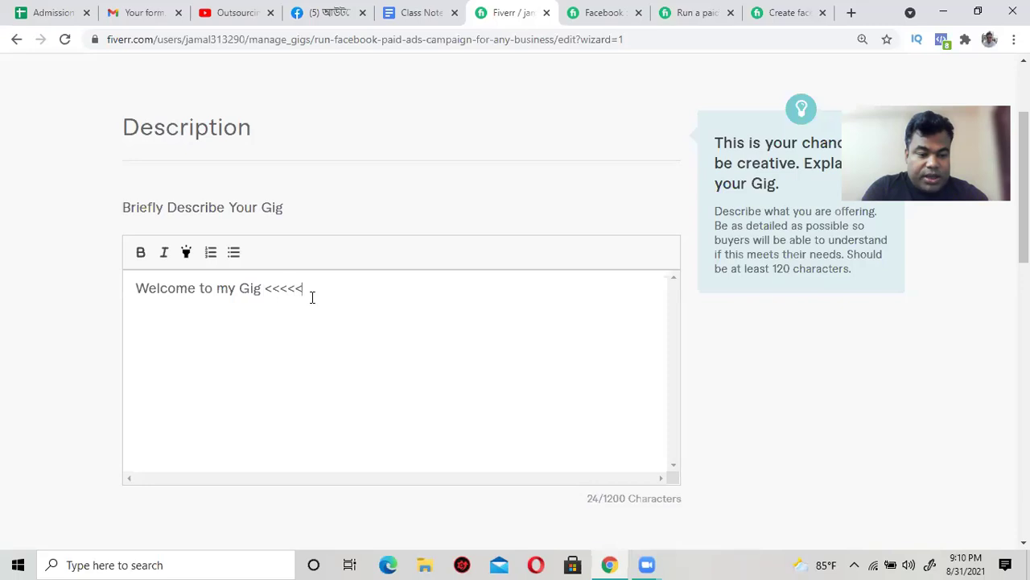
pyautogui.write('>>>>>')
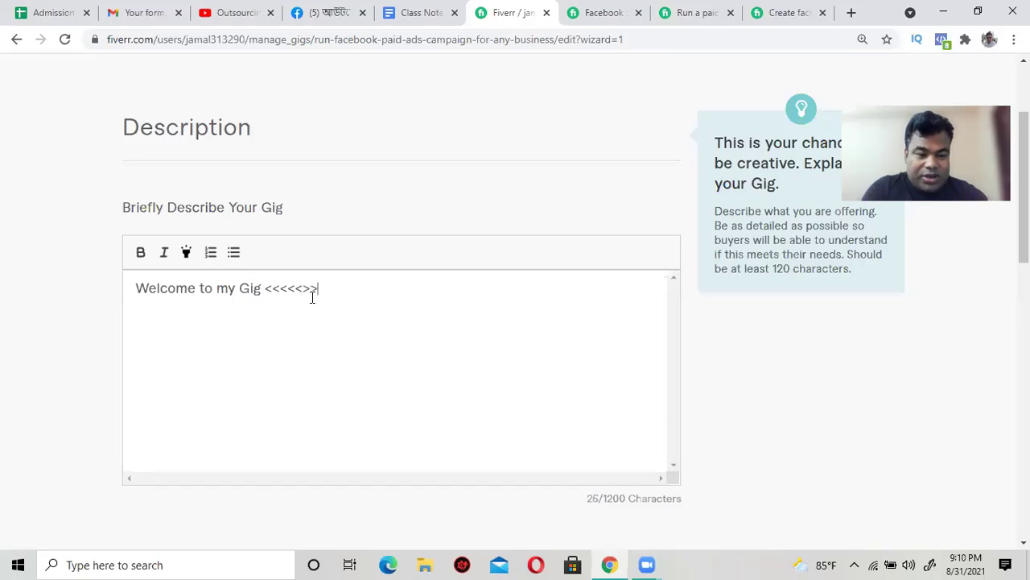
pyautogui.press('BackSpace')
pyautogui.press('BackSpace')
pyautogui.press('BackSpace')
pyautogui.press('BackSpace')
pyautogui.press('BackSpace')
pyautogui.press('BackSpace')
pyautogui.press('BackSpace')
pyautogui.press('BackSpace')
pyautogui.press('BackSpace')
pyautogui.press('BackSpace')
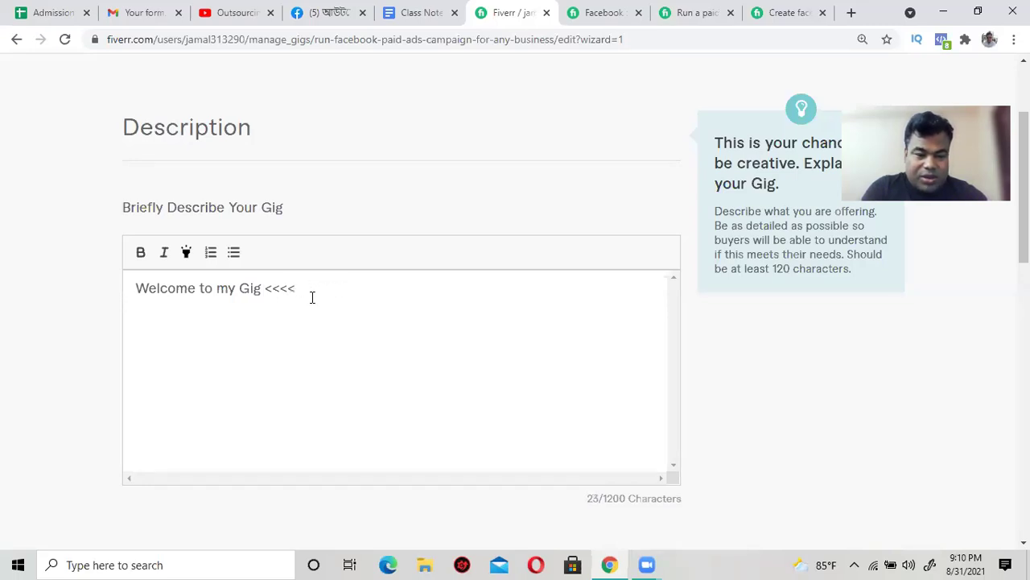
pyautogui.press('BackSpace')
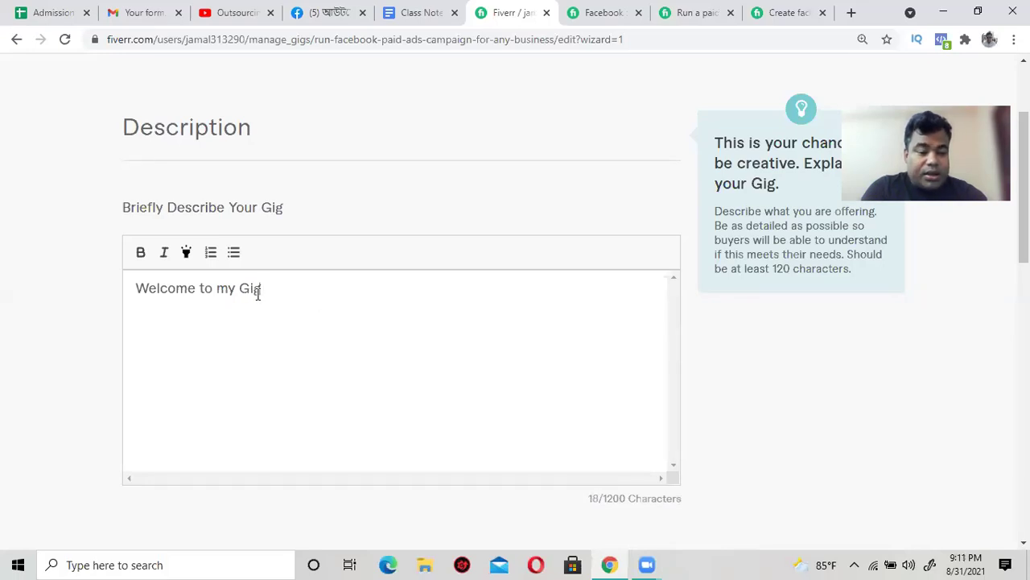
# Step: Replace the word "Gig" with "Service" in the description's greeting and start a new line below it
pyautogui.press('BackSpace')
pyautogui.press('BackSpace')
pyautogui.press('BackSpace')
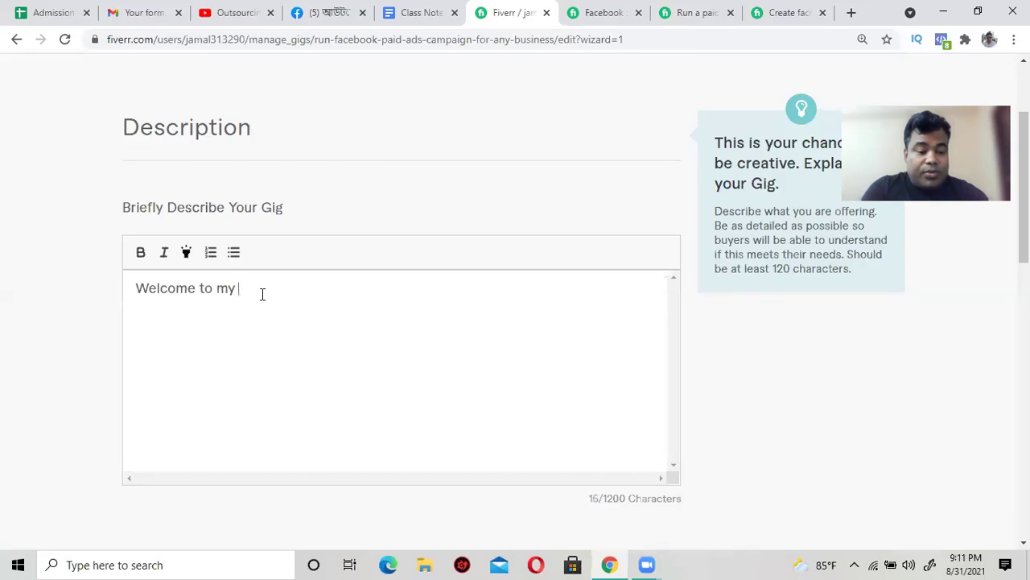
pyautogui.write('Se')
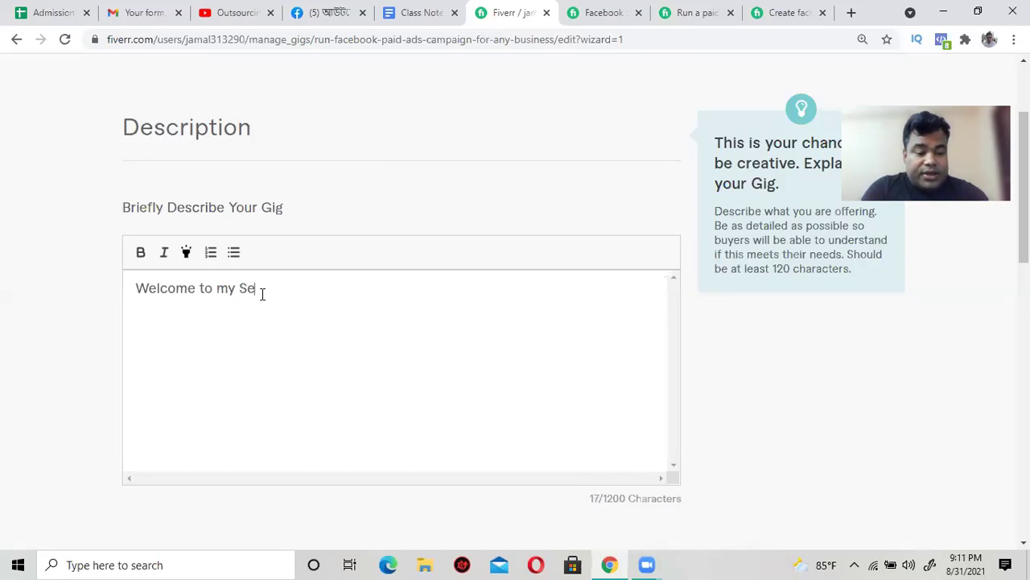
pyautogui.write('rvice')
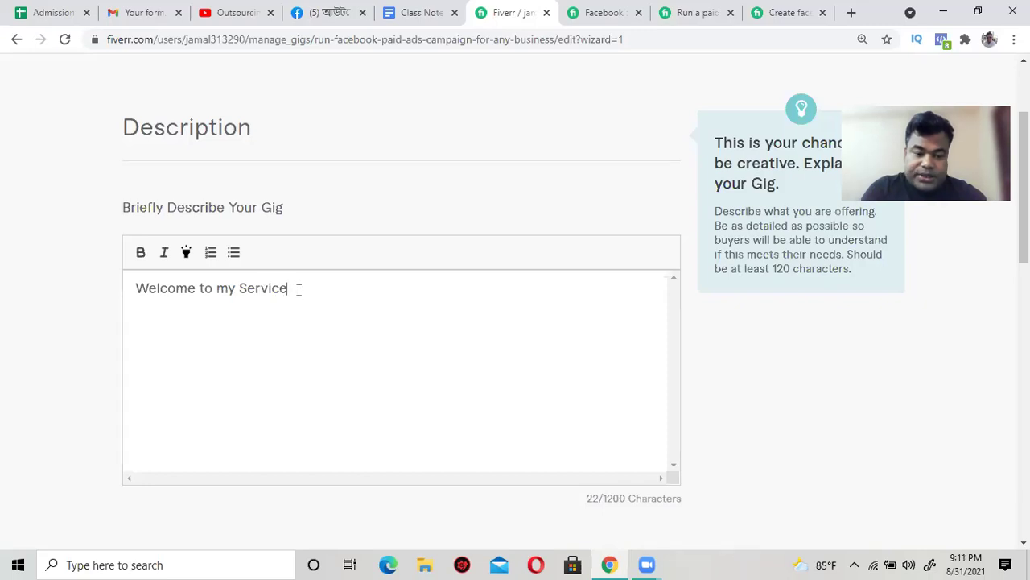
pyautogui.press('Return')
pyautogui.press('Return')
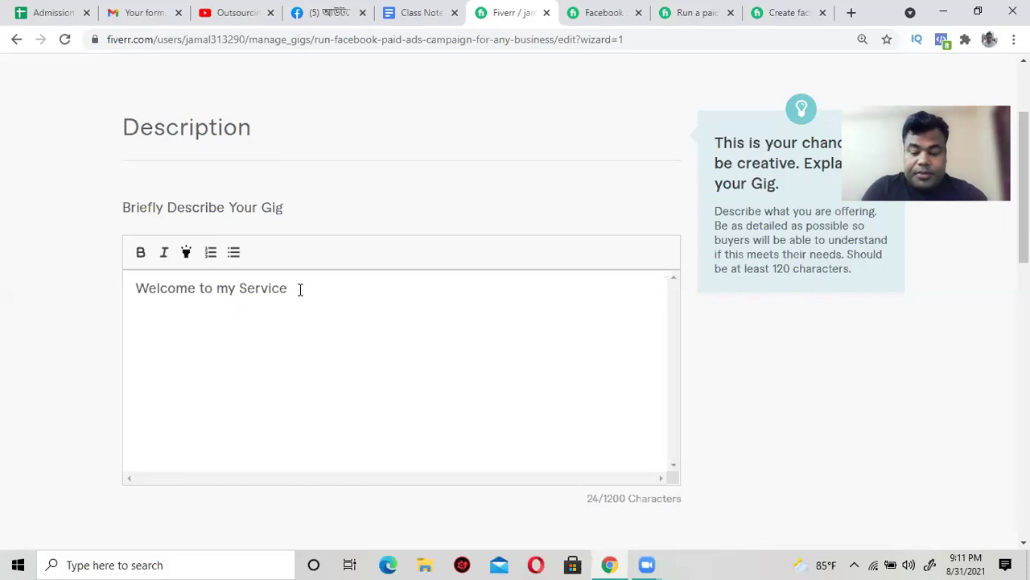
pyautogui.press('BackSpace')
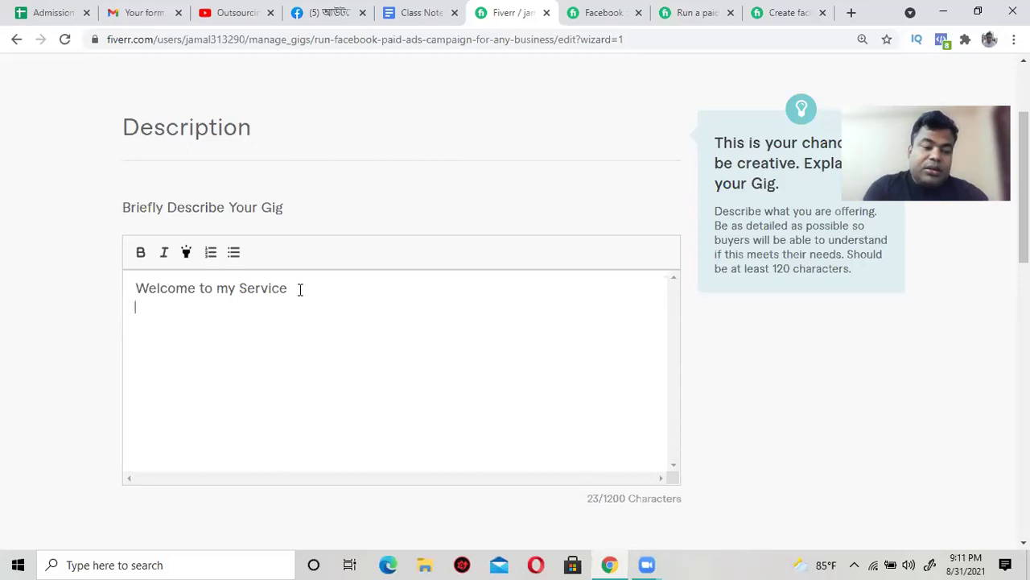
# Step: Leave a blank line below the greeting and start outline point ১ with the words "ফেসবুক পেইড ক্যাম্পেইন"
pyautogui.scroll(-2, 297, 294)
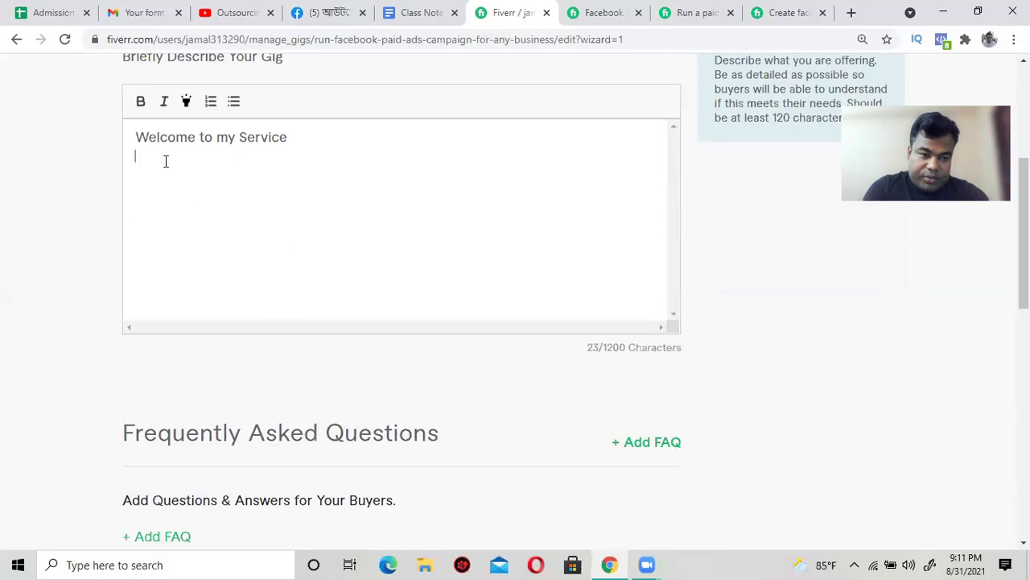
pyautogui.press('Return')
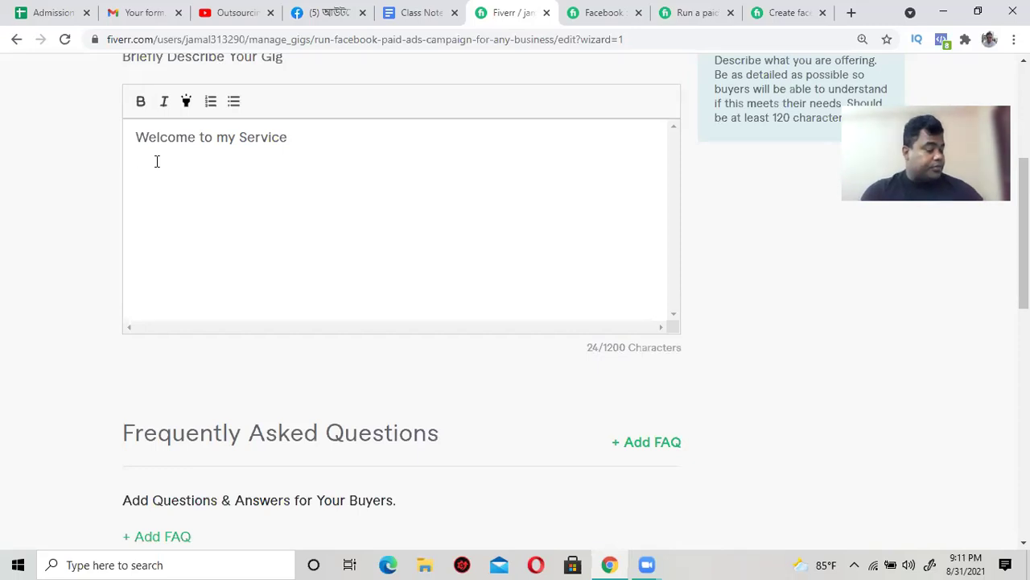
pyautogui.write('1')
pyautogui.write('.')
pyautogui.press('BackSpace')
pyautogui.press('BackSpace')
pyautogui.write('>')
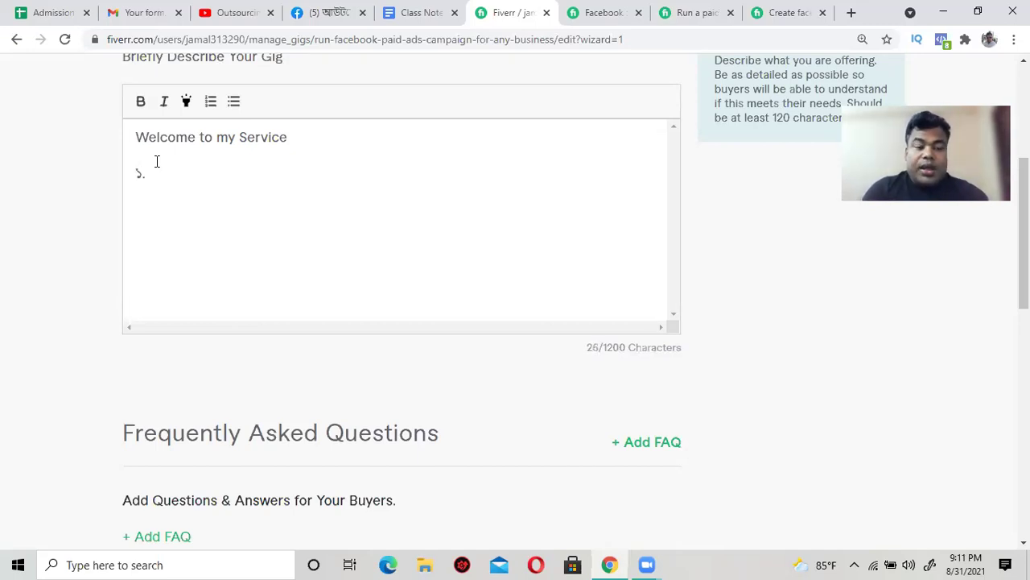
pyautogui.write('. কেসবুক')
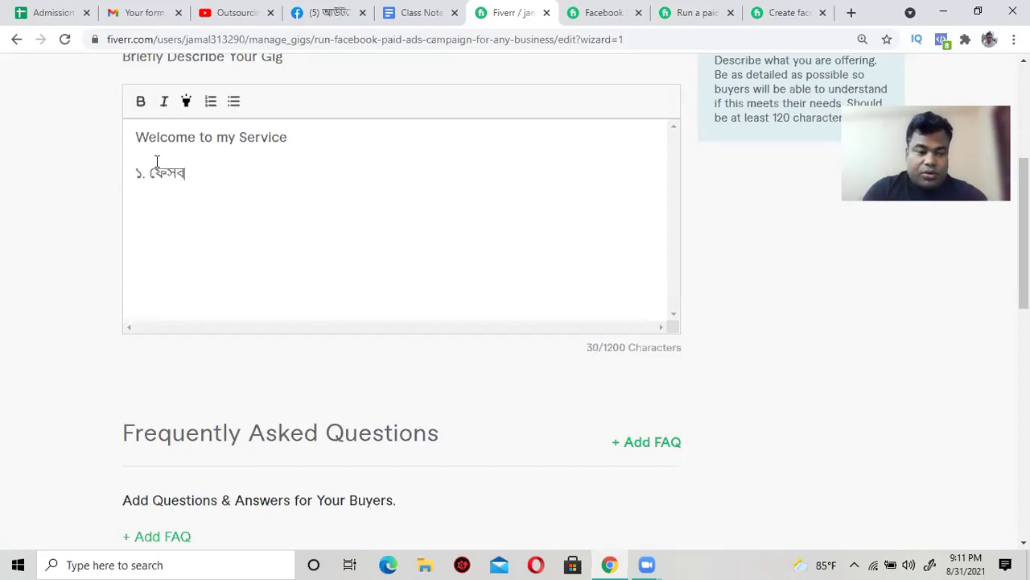
pyautogui.write(' পেই ক')
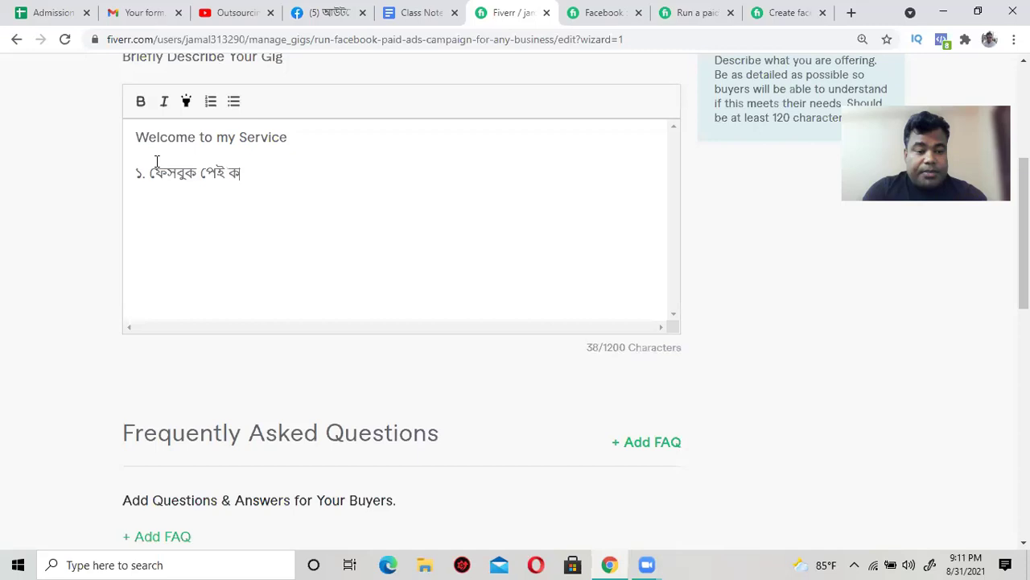
pyautogui.press('BackSpace')
pyautogui.press('BackSpace')
pyautogui.write('ড ক্যা')
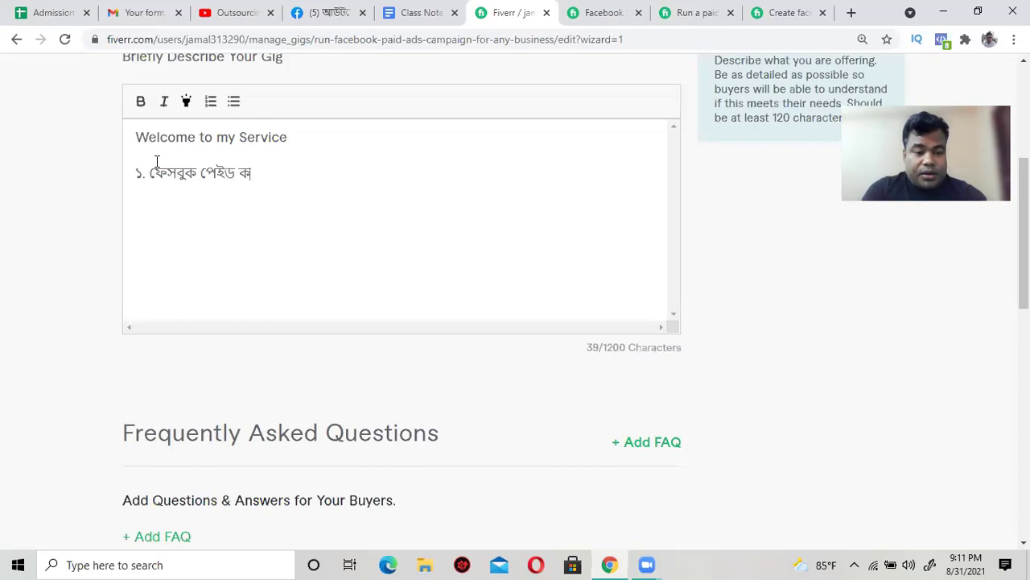
pyautogui.write('ম্পেইন')
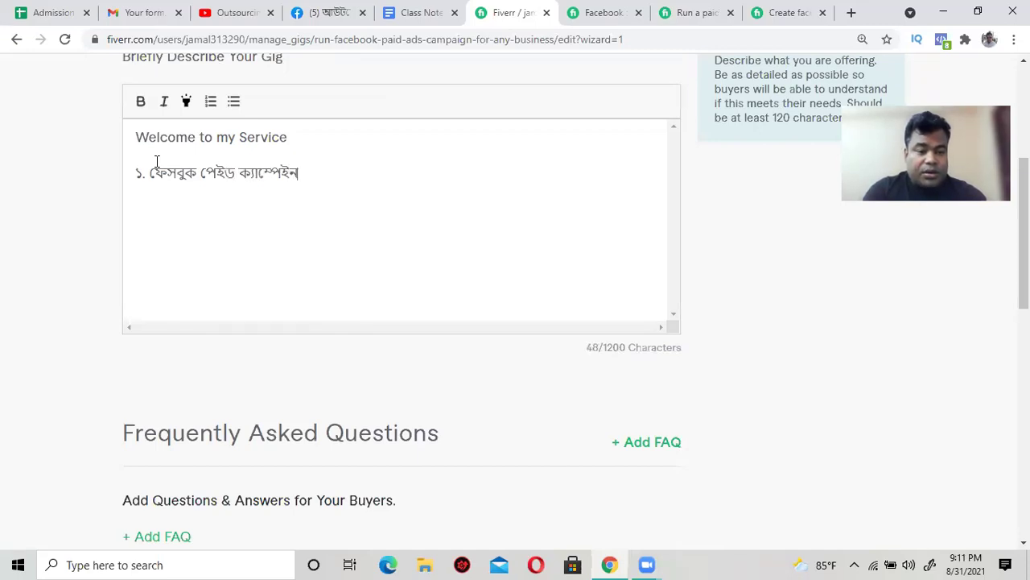
# Step: Complete the first outline point with "কাজের উপকারিতা" and start a second line numbered "২." below it
pyautogui.write(' কাজের ')
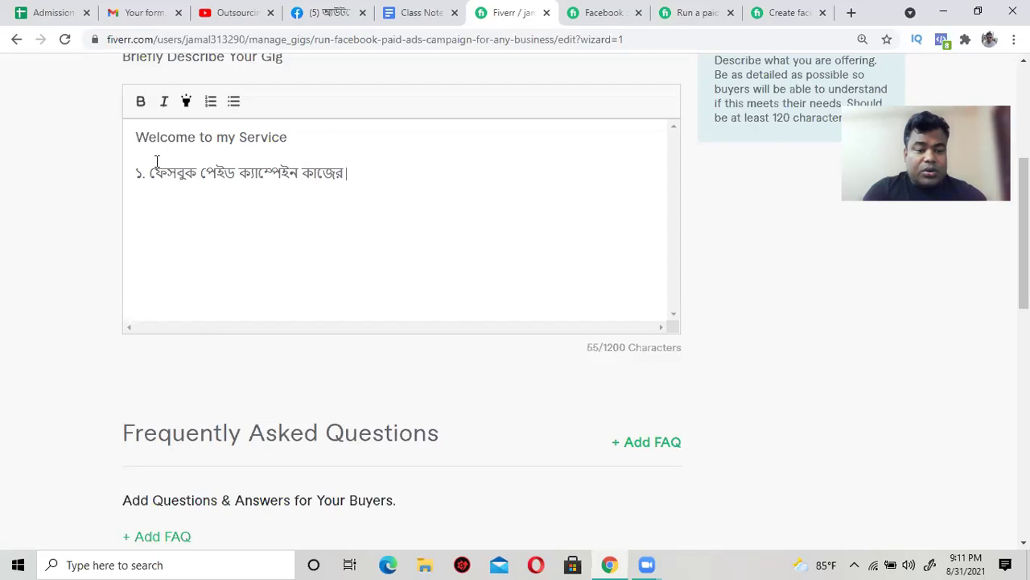
pyautogui.write('উপ')
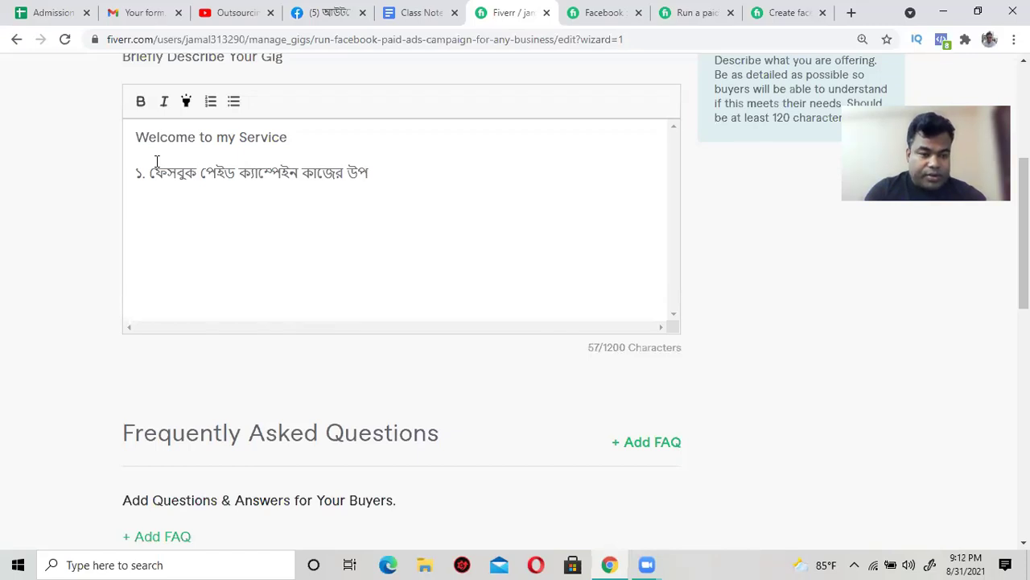
pyautogui.write('রিতা')
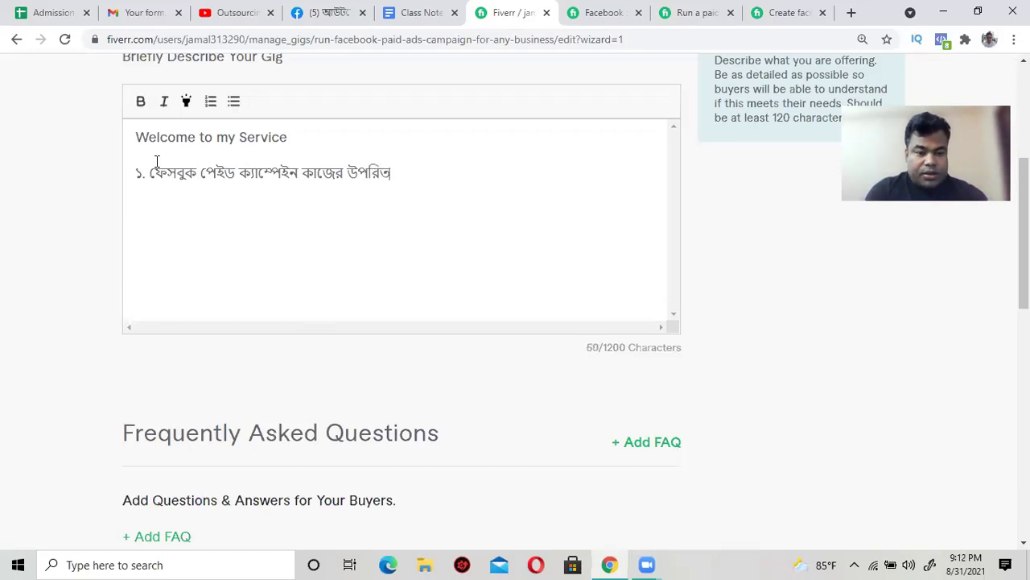
pyautogui.press('BackSpace')
pyautogui.press('BackSpace')
pyautogui.press('BackSpace')
pyautogui.press('BackSpace')
pyautogui.write('কারিতা')
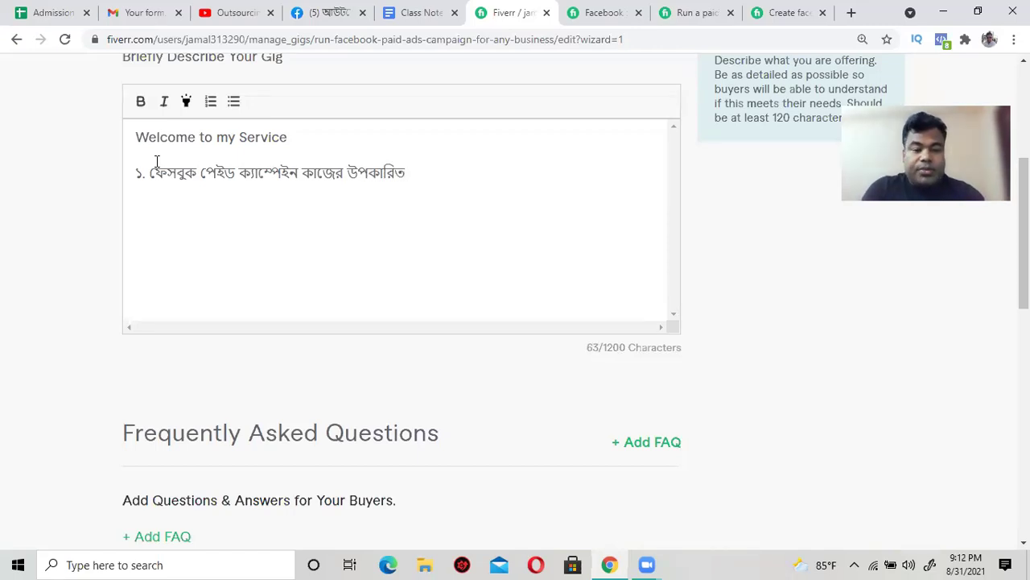
pyautogui.press('Return')
pyautogui.write('২.')
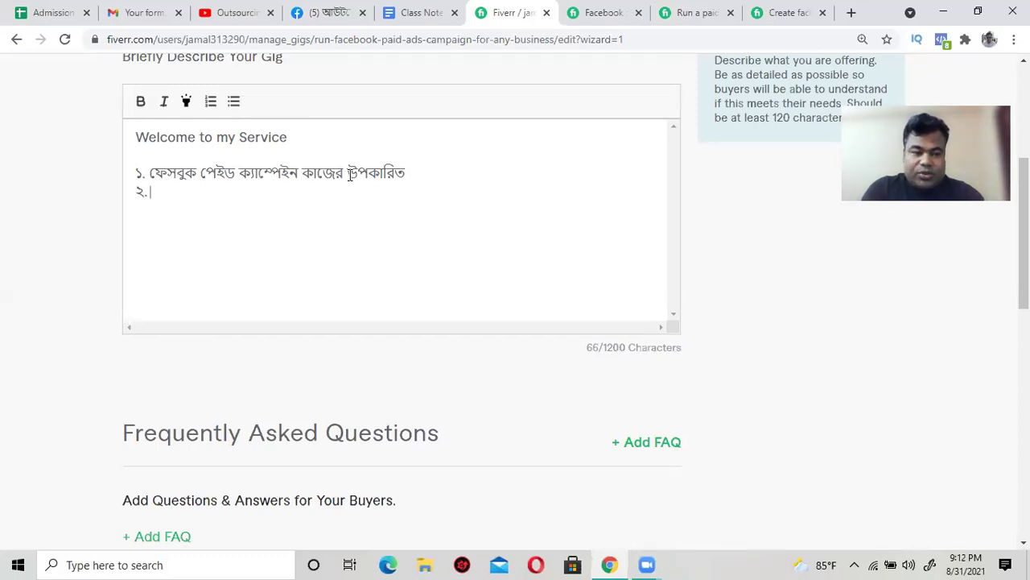
pyautogui.click(409, 176)
pyautogui.press('BackSpace')
pyautogui.press('Return')
pyautogui.press('BackSpace')
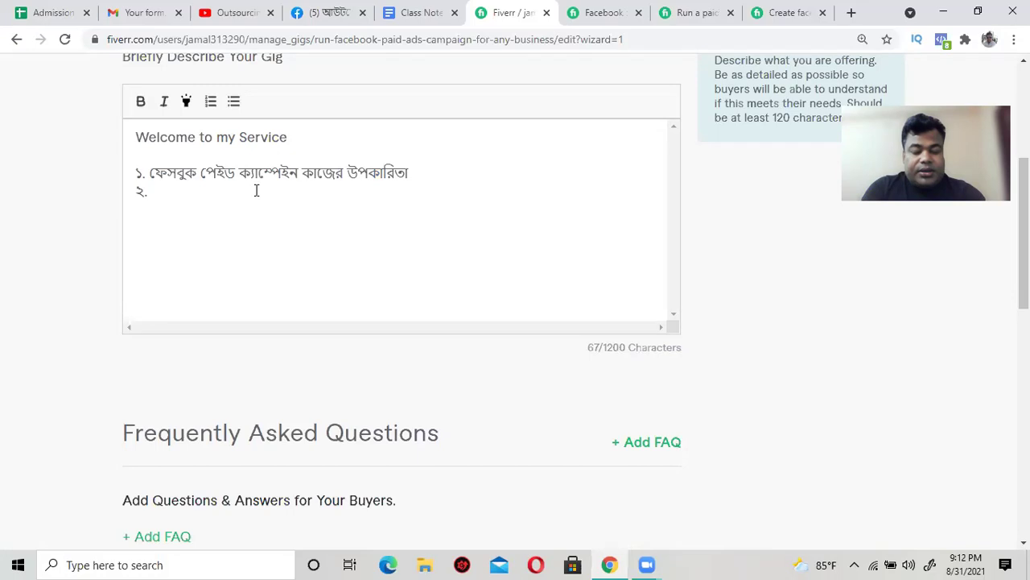
# Step: Write "আপনি কেন যোগ্য" as the second outline point and add "৩. Service Description" as the third
pyautogui.write('আপনি')
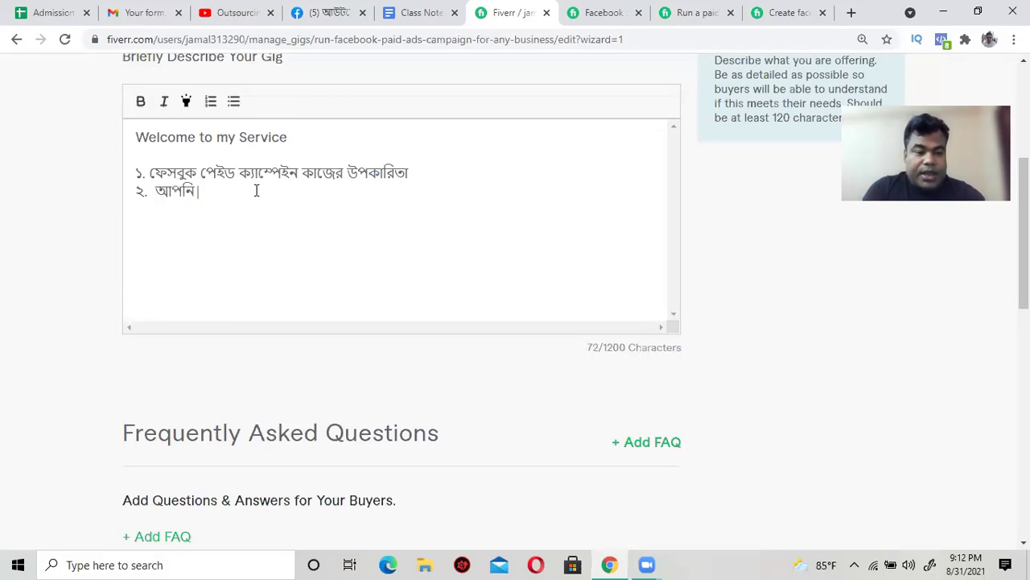
pyautogui.write(' কেন যে')
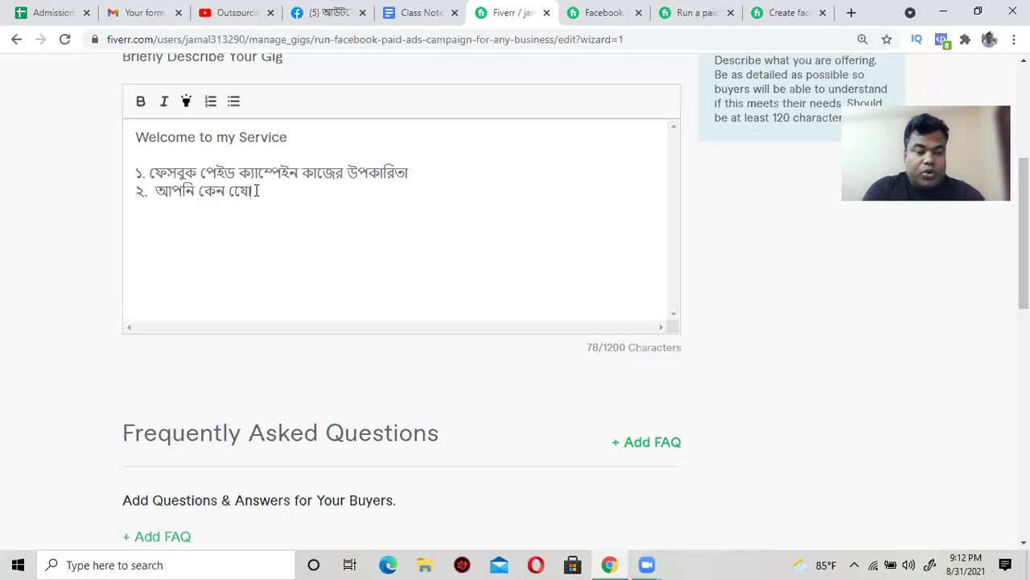
pyautogui.write('গ্য।')
pyautogui.press('Return')
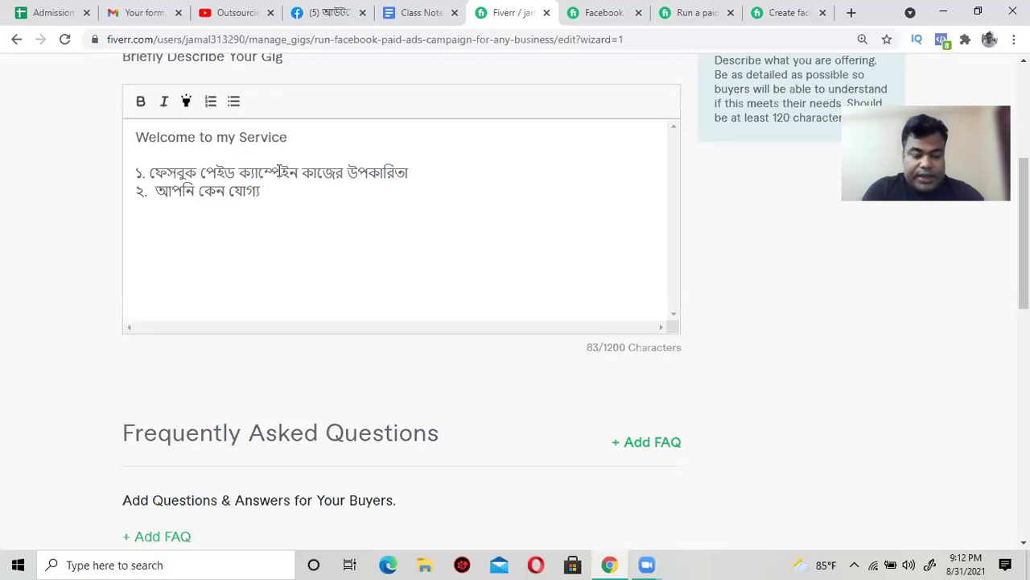
pyautogui.write('৩. ')
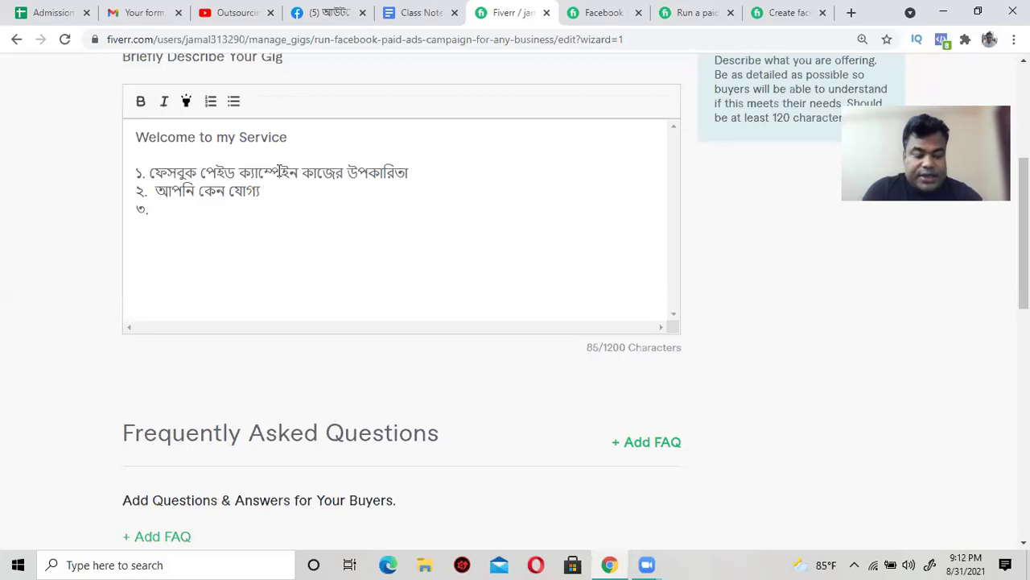
pyautogui.write('Service Description')
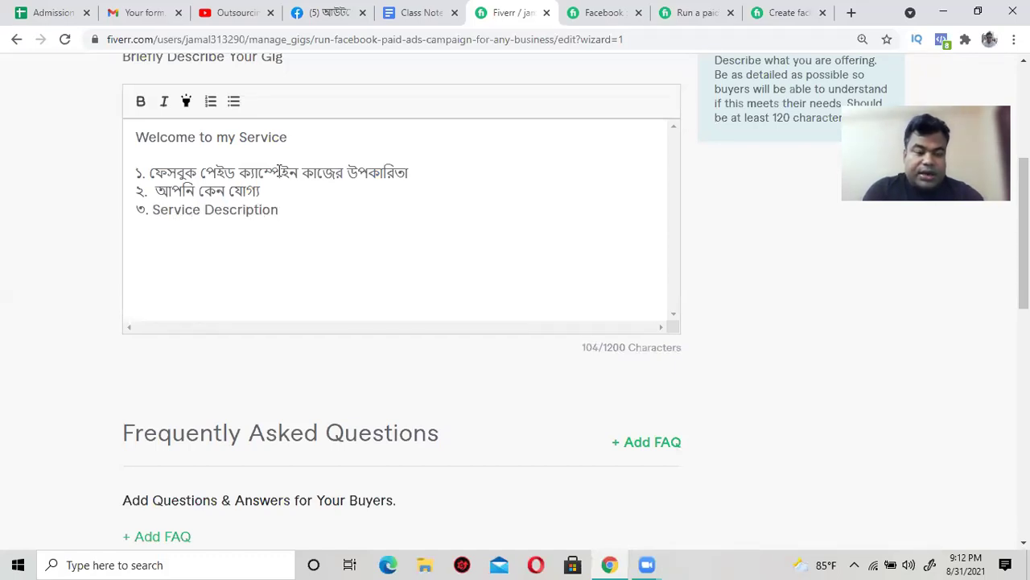
# Step: Add an unnumbered line reading "Speciality" below the Service Description point
pyautogui.press('Return')
pyautogui.write('Sp')
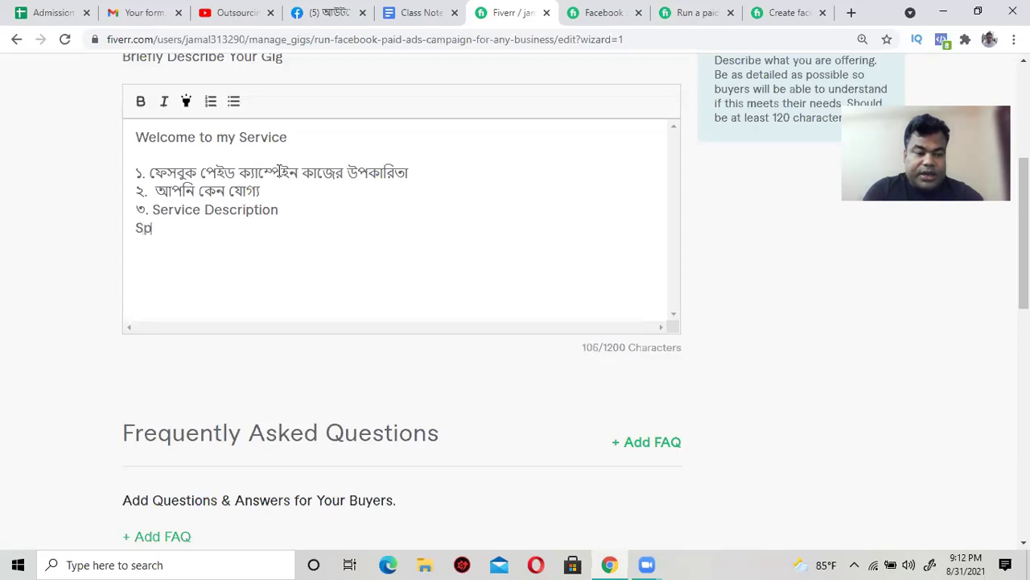
pyautogui.write('ecialigy')
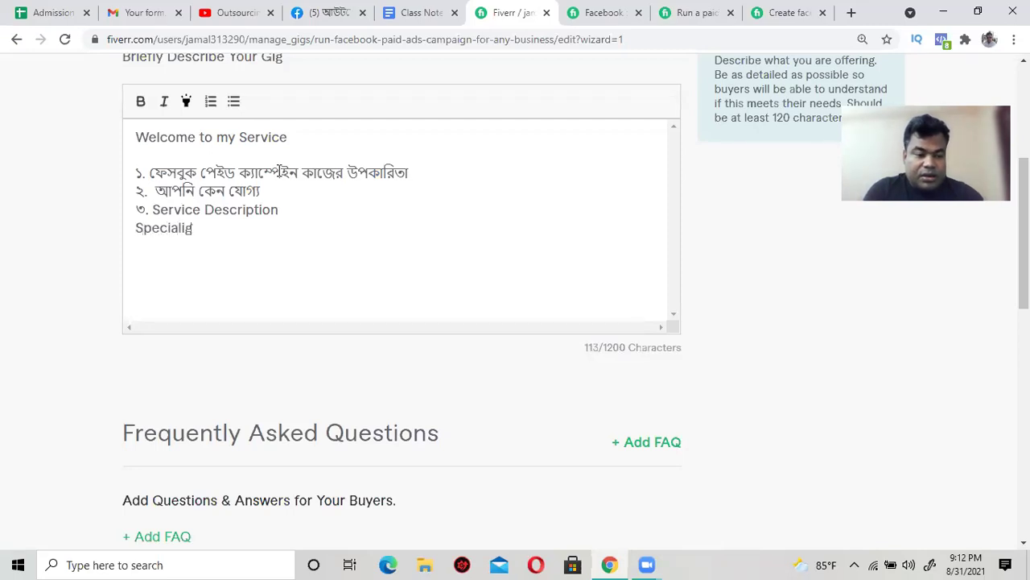
pyautogui.press('BackSpace')
pyautogui.press('BackSpace')
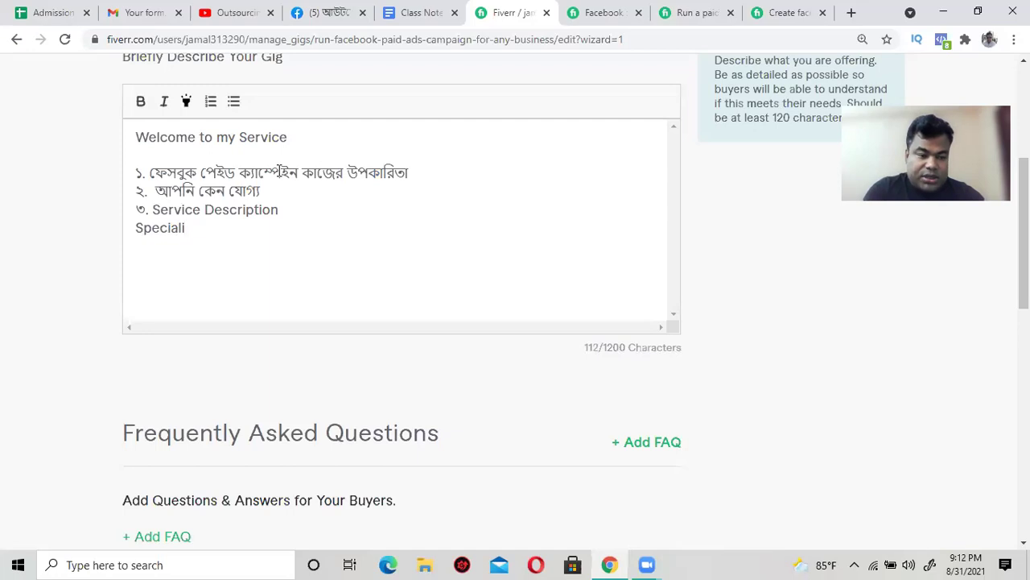
pyautogui.write('ty')
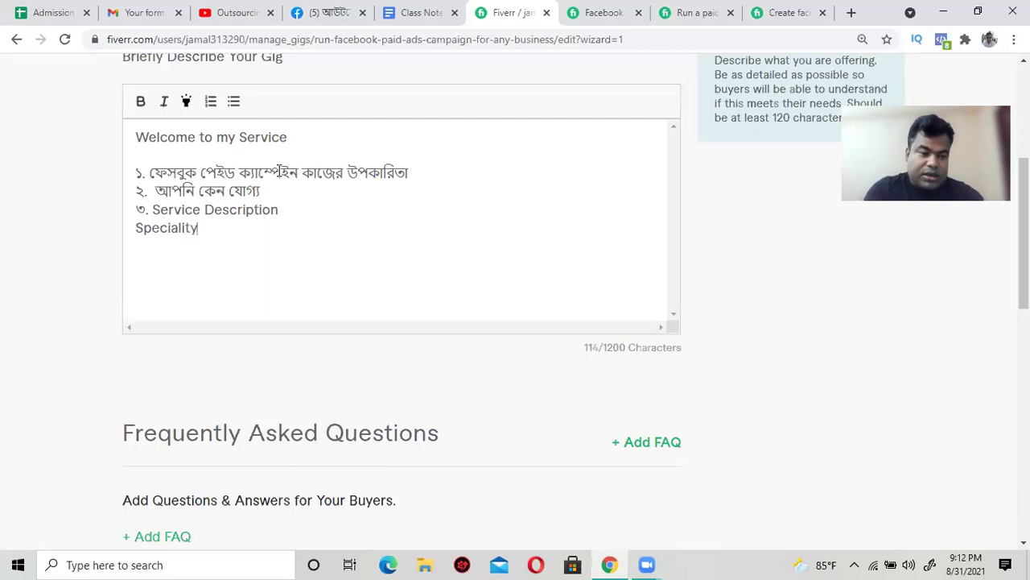
# Step: Remove the Bengali numbers ৩, ২ and ১ with their periods from the start of the three outline points
pyautogui.click(151, 210)
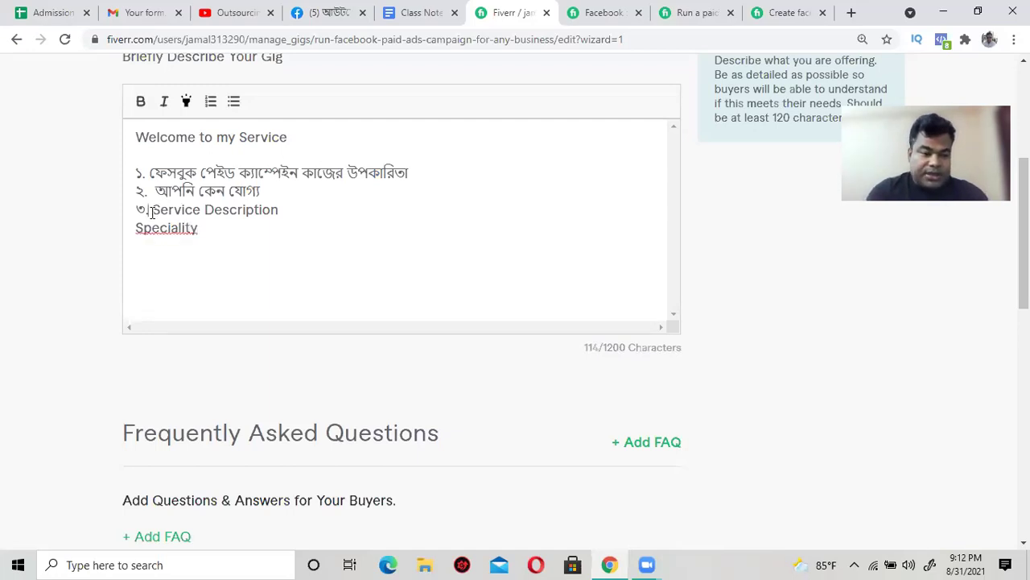
pyautogui.press('BackSpace')
pyautogui.press('BackSpace')
pyautogui.press('BackSpace')
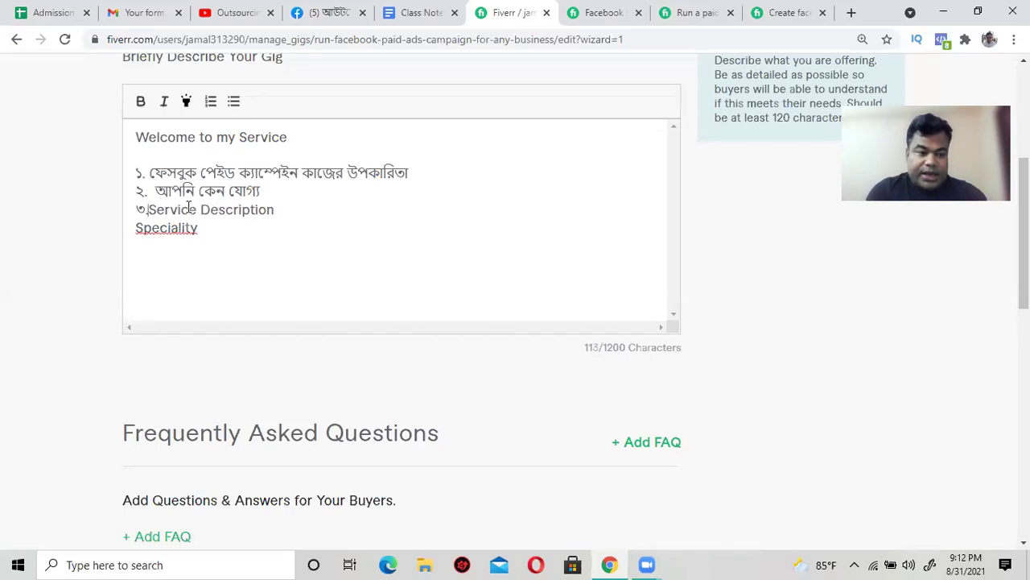
pyautogui.click(158, 187)
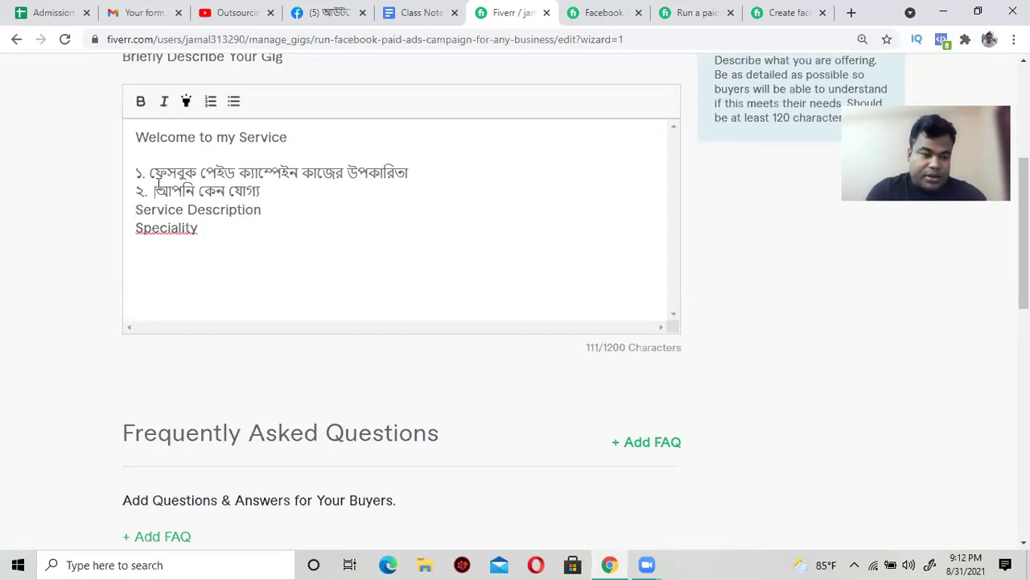
pyautogui.press('BackSpace')
pyautogui.press('BackSpace')
pyautogui.press('BackSpace')
pyautogui.press('Up')
pyautogui.press('Right')
pyautogui.press('Right')
pyautogui.press('Right')
pyautogui.press('BackSpace')
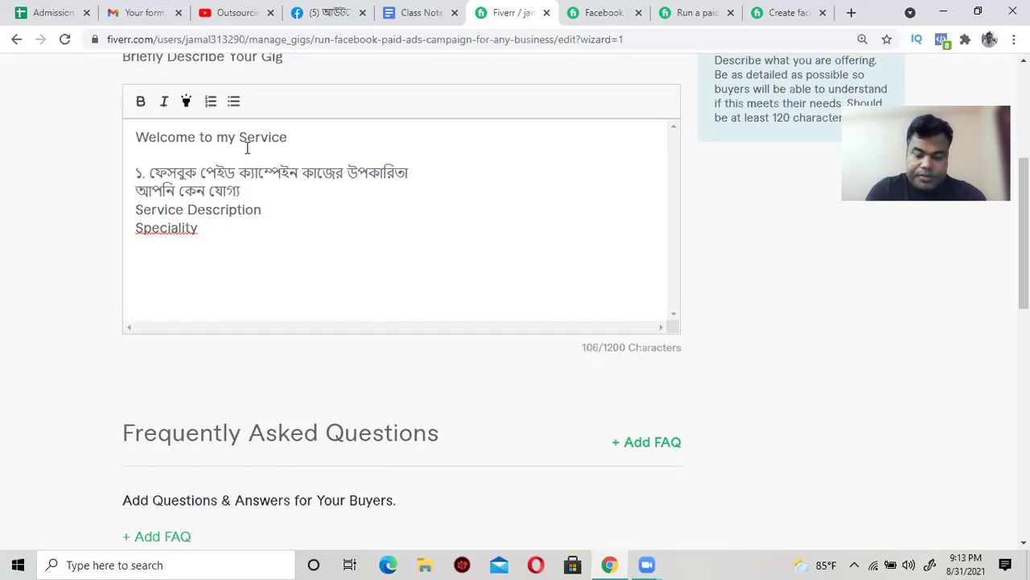
pyautogui.press('BackSpace')
pyautogui.press('BackSpace')
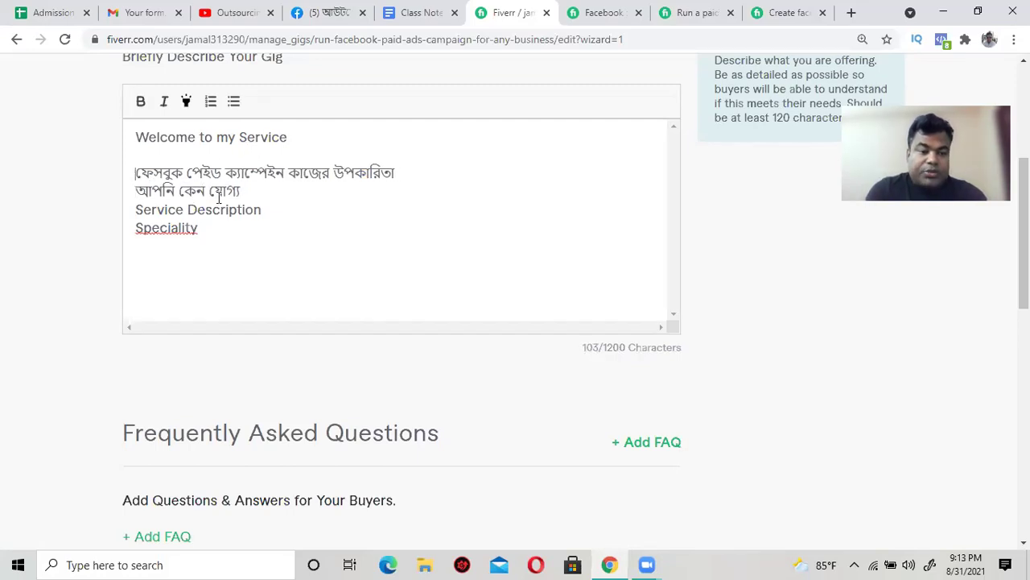
pyautogui.moveTo(137, 172); pyautogui.dragTo(442, 175)
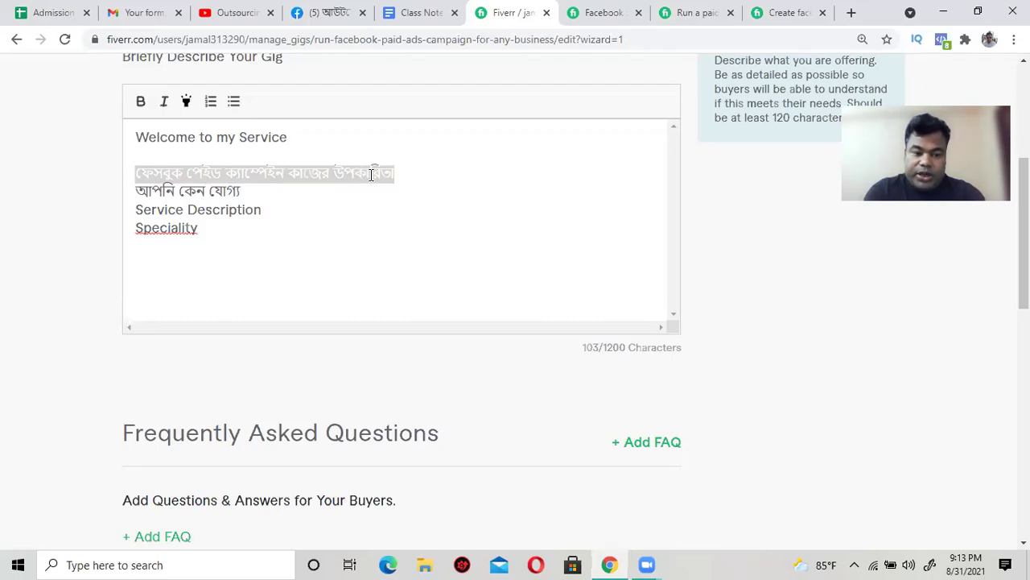
pyautogui.click(247, 191)
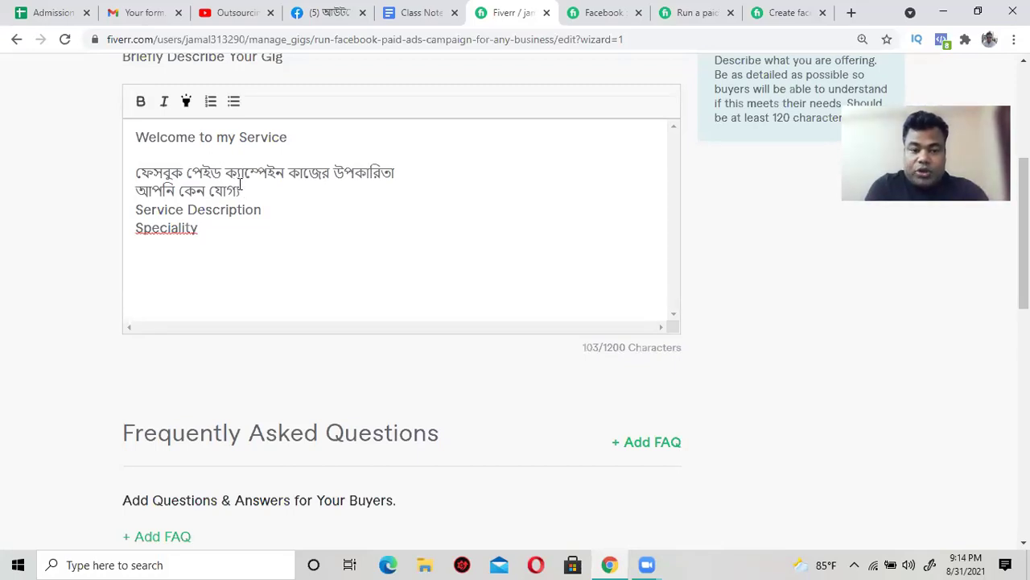
pyautogui.scroll(3, 376, 268)
pyautogui.scroll(-2, 376, 270)
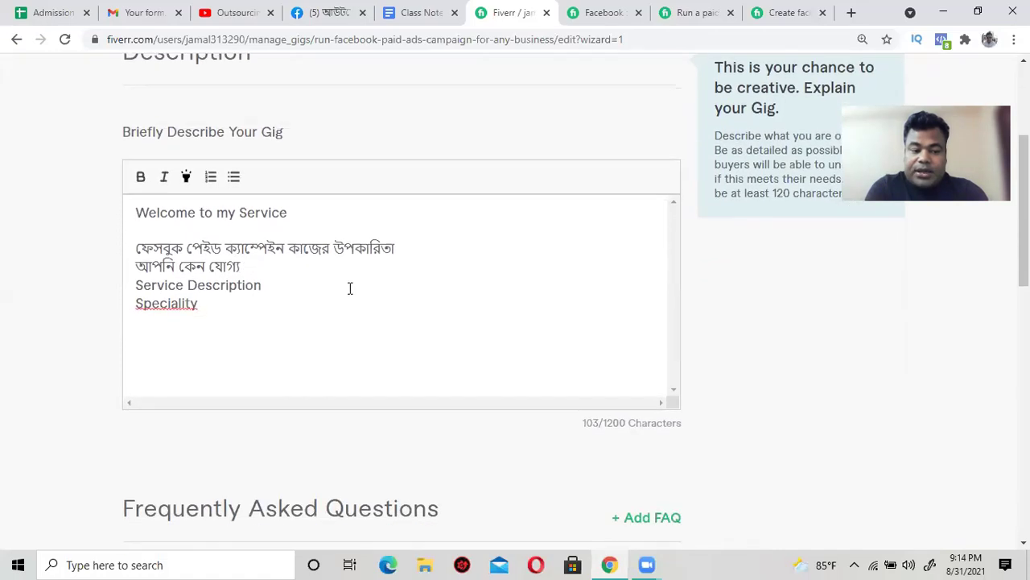
pyautogui.click(168, 327)
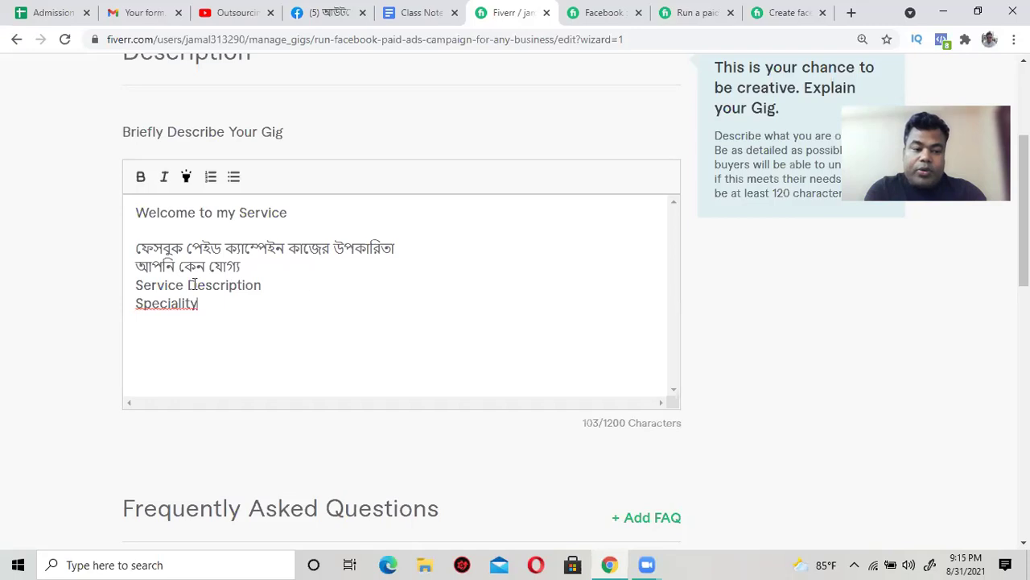
pyautogui.scroll(1, 362, 266)
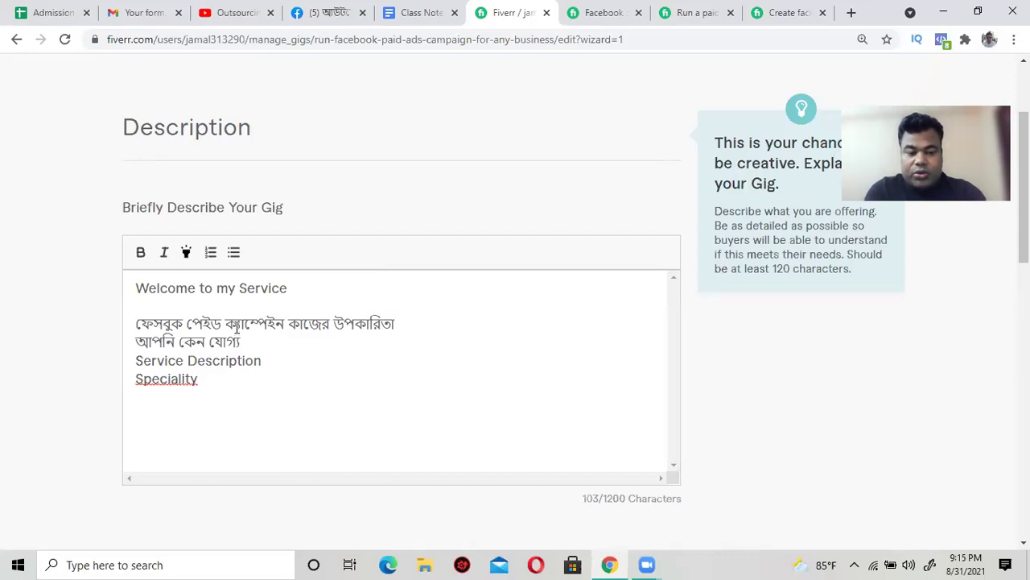
pyautogui.scroll(-1, 236, 327)
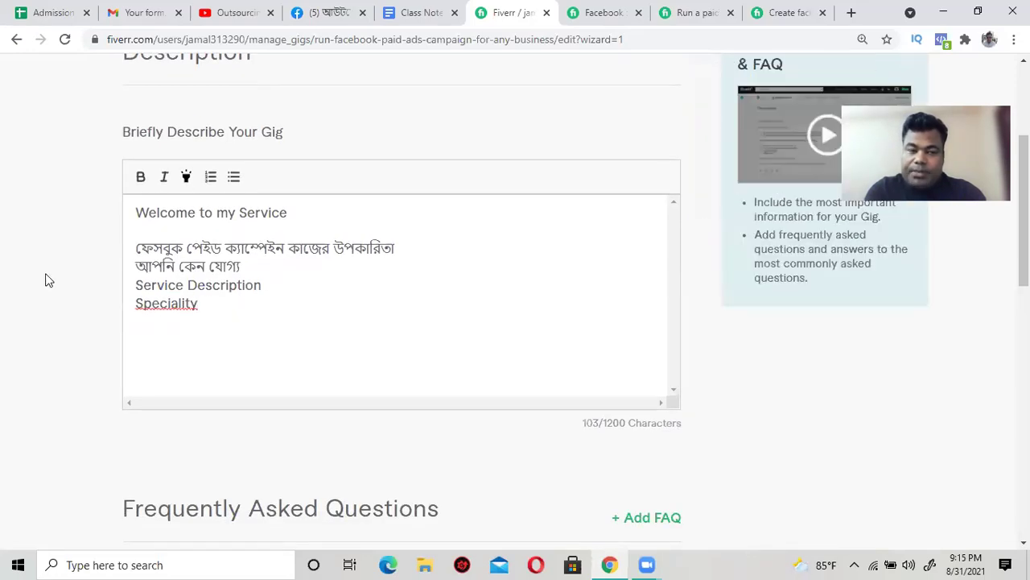
# Step: Correct the misspelled word "Speciality" in the gig description to "Specialty"
pyautogui.click(244, 302)
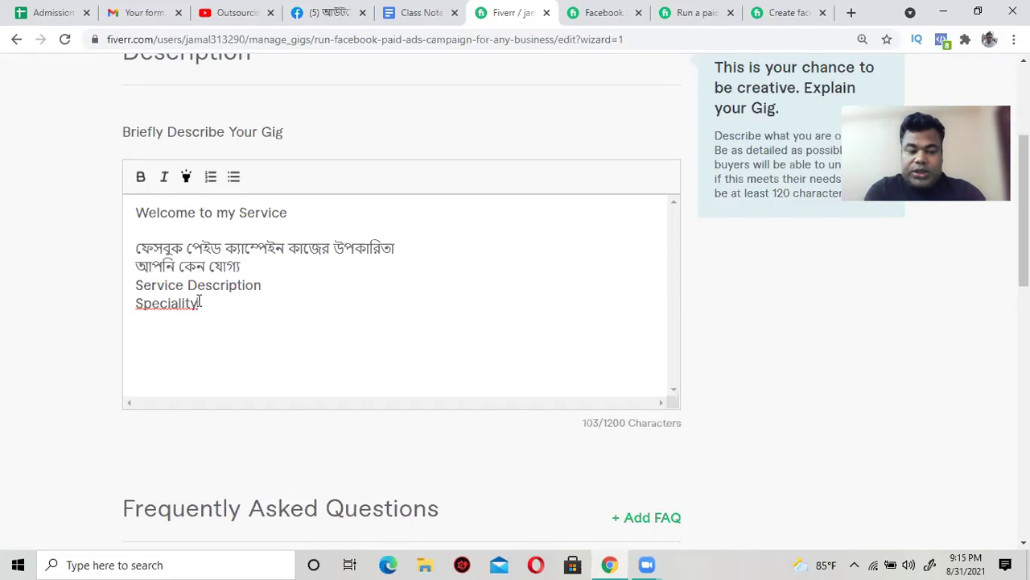
pyautogui.rightClick(167, 305)
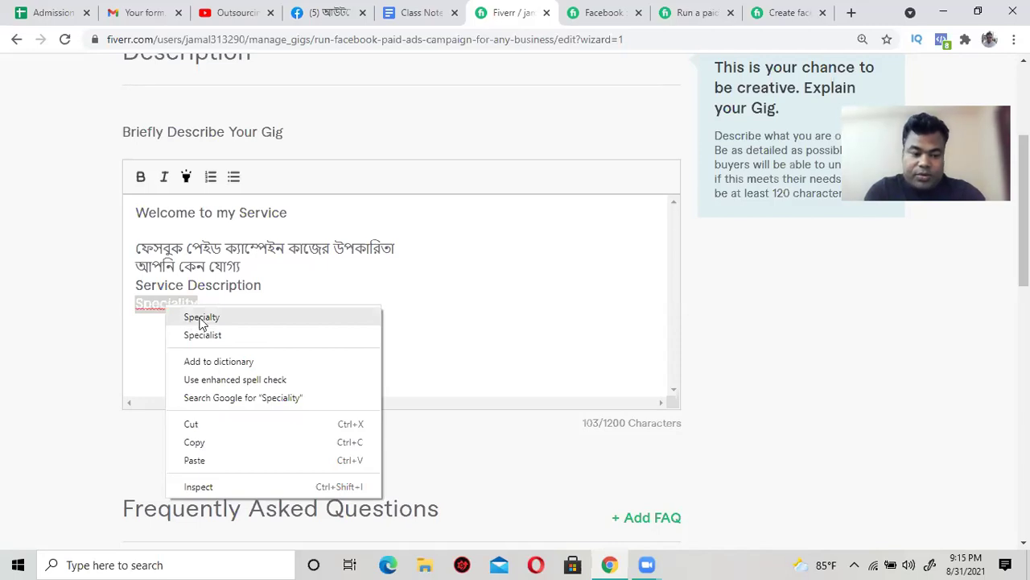
pyautogui.click(200, 318)
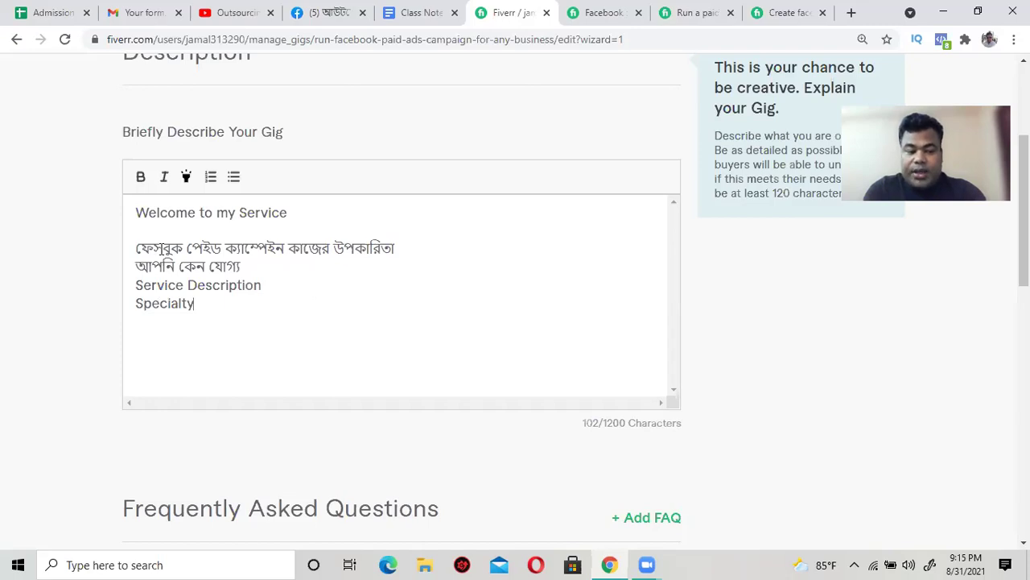
# Step: Replace the word "আপনি" with "আমি" in the second outline point of the gig description
pyautogui.moveTo(149, 247); pyautogui.dragTo(207, 261)
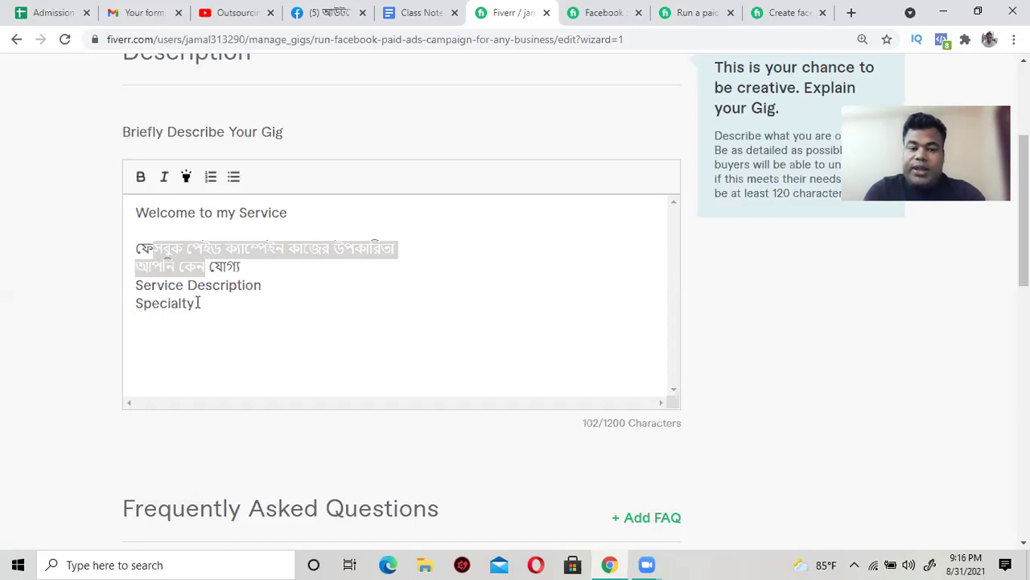
pyautogui.click(198, 302)
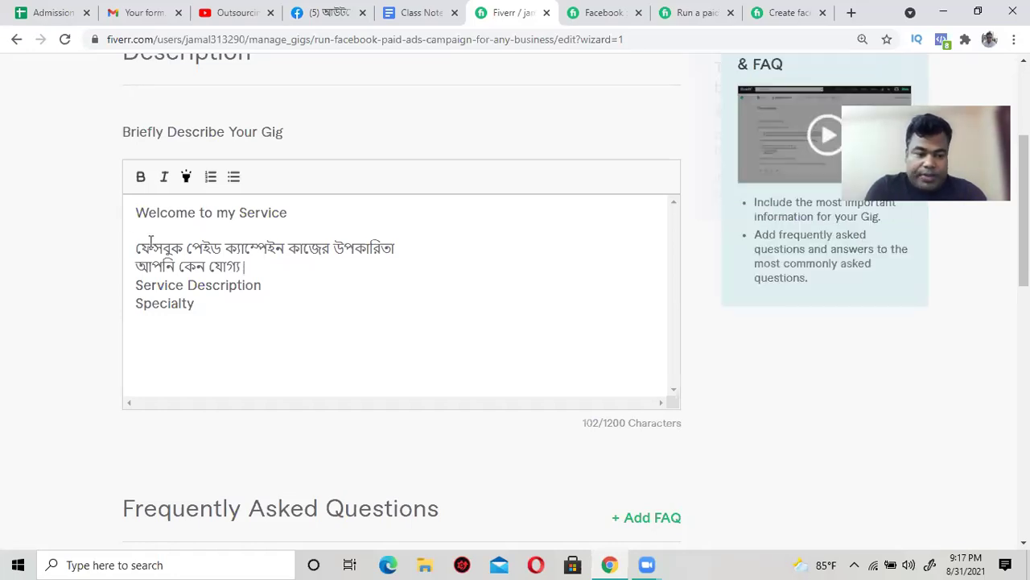
pyautogui.doubleClick(160, 268)
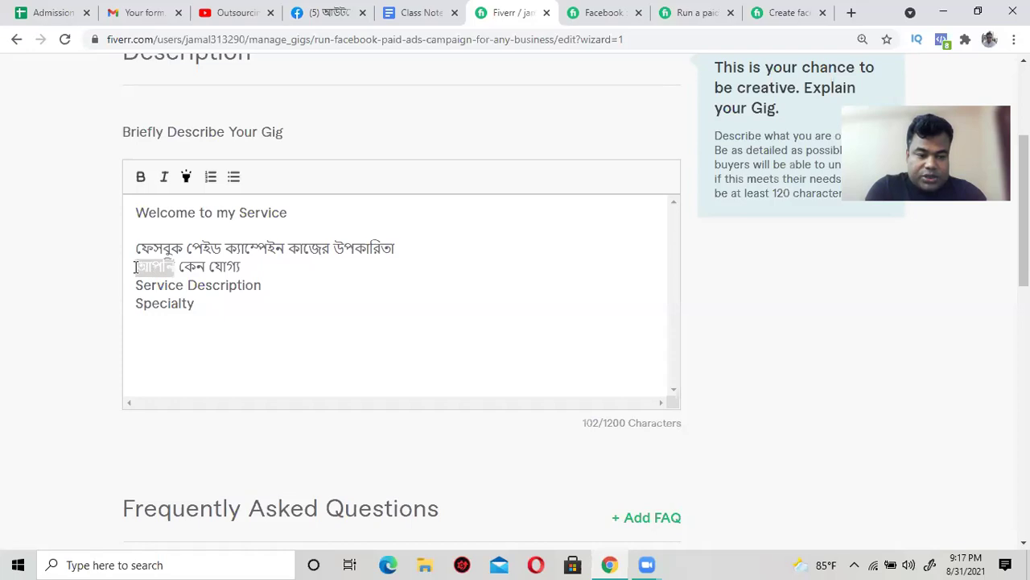
pyautogui.press('BackSpace')
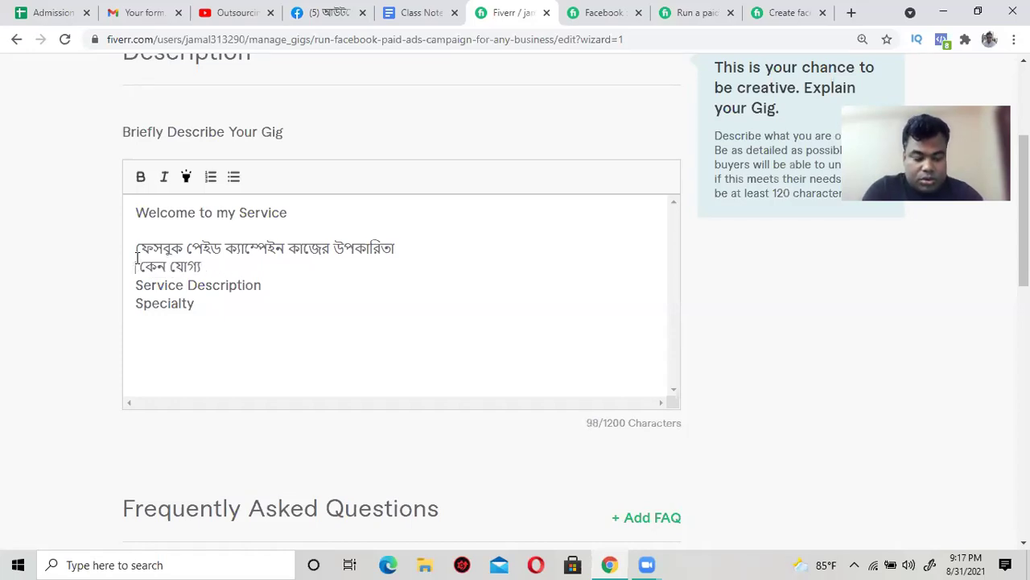
pyautogui.write('আমি')
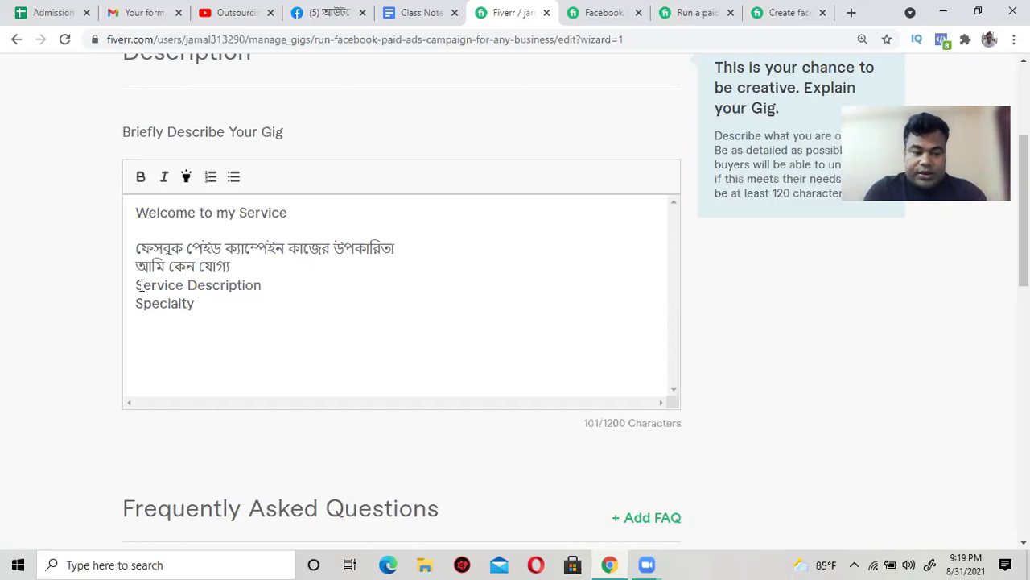
# Step: Insert two blank lines between "আমি কেন যোগ্য" and the Service Description heading
pyautogui.moveTo(137, 248); pyautogui.dragTo(234, 247)
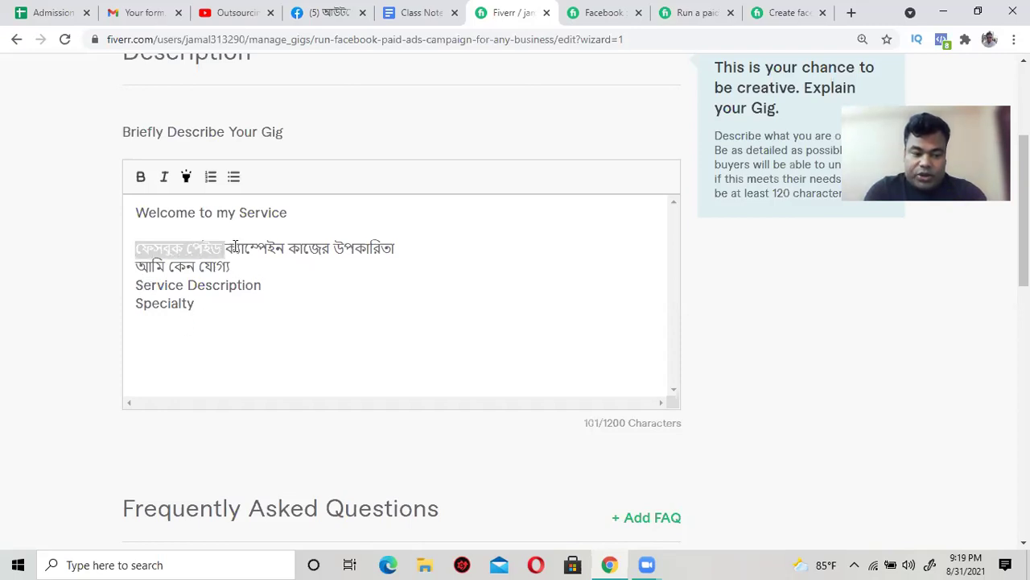
pyautogui.moveTo(136, 265); pyautogui.dragTo(242, 260)
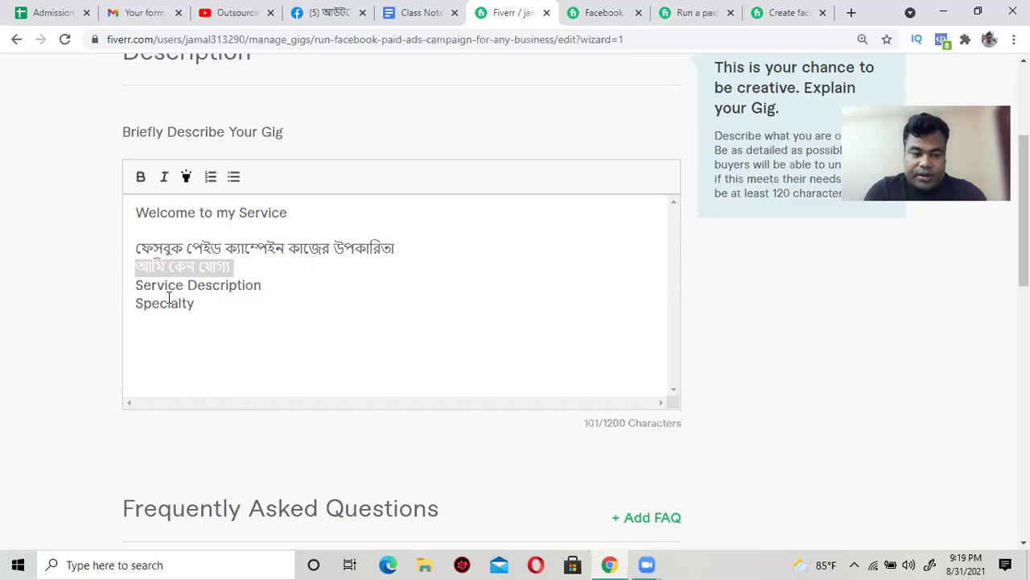
pyautogui.click(250, 269)
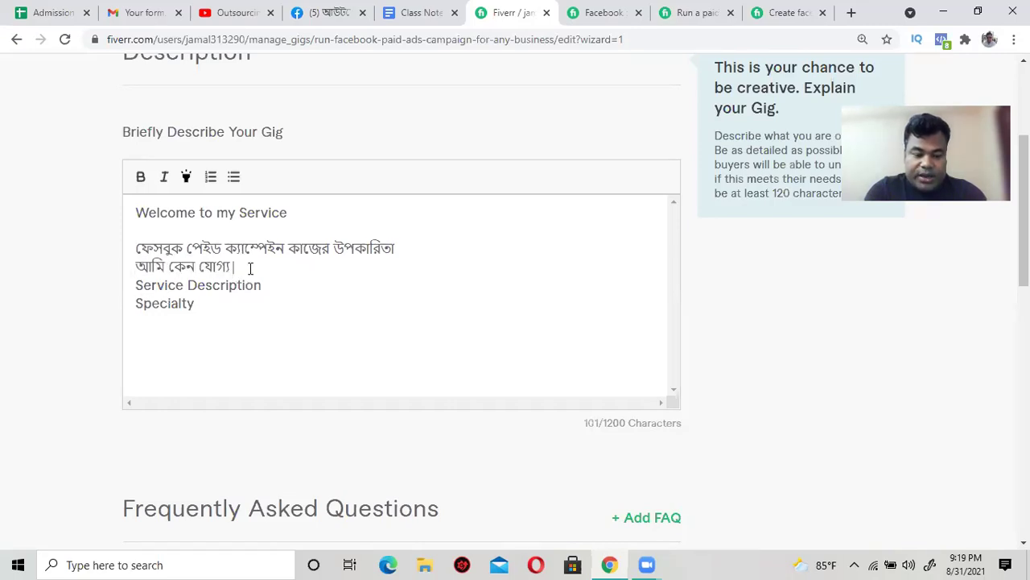
pyautogui.press('Return')
pyautogui.press('Return')
# Step: Insert 13 blank lines between the Service Description heading and the Specialty heading
pyautogui.click(267, 317)
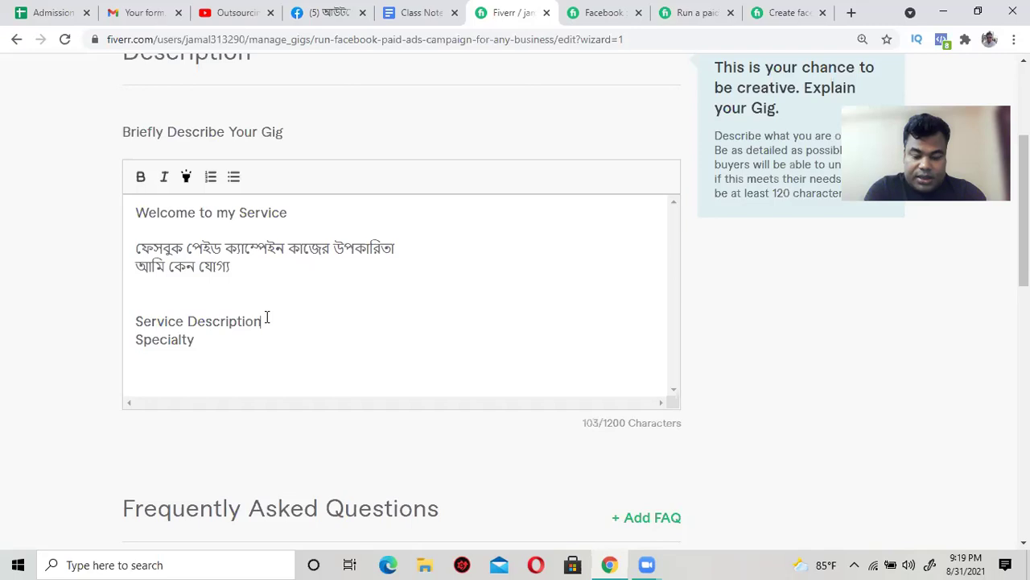
pyautogui.press('Return')
pyautogui.press('Return')
pyautogui.press('Return')
pyautogui.press('Return')
pyautogui.press('Return')
pyautogui.press('Return')
pyautogui.press('Return')
pyautogui.press('Return')
pyautogui.press('Return')
pyautogui.press('Return')
pyautogui.press('Return')
pyautogui.press('Return')
pyautogui.press('Return')
pyautogui.scroll(3, 324, 262)
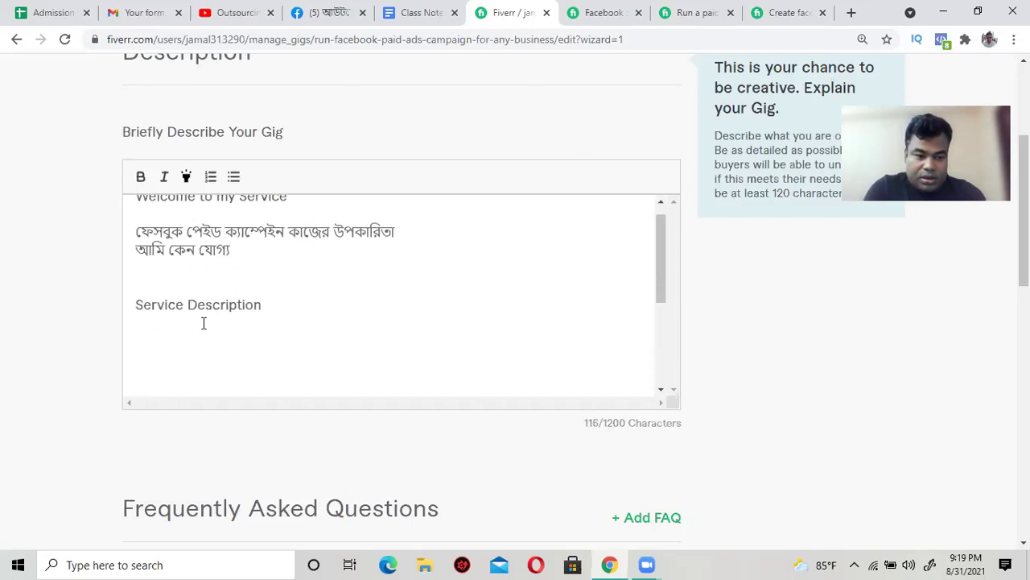
pyautogui.click(163, 331)
pyautogui.write('পযডপর্যপঙয')
pyautogui.press('BackSpace')
pyautogui.press('BackSpace')
pyautogui.press('BackSpace')
pyautogui.press('BackSpace')
pyautogui.press('BackSpace')
pyautogui.press('BackSpace')
pyautogui.press('BackSpace')
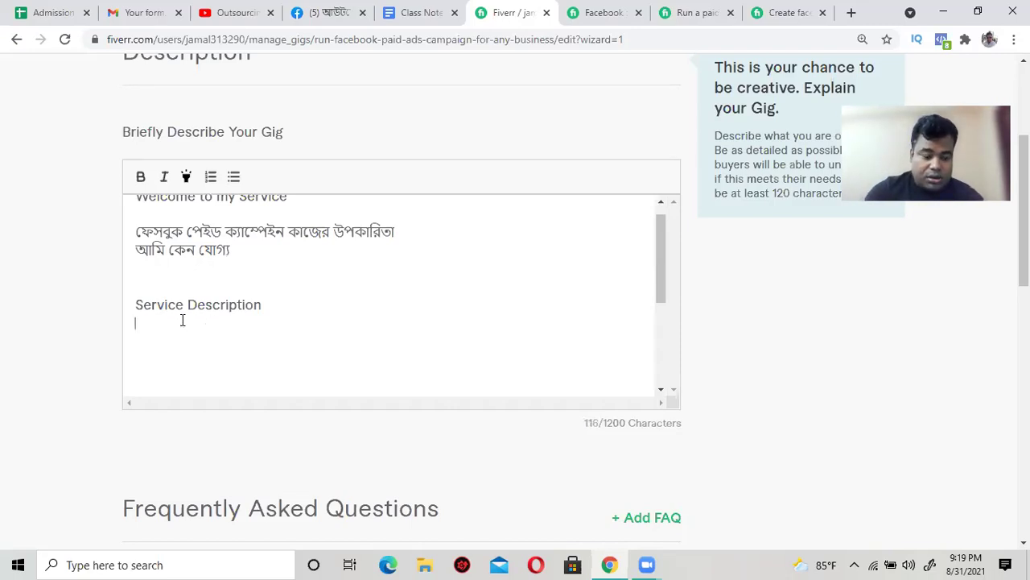
# Step: Add placeholder lines "ertwetrwet", "dfgsdgdgfsd", "rtyertyty", "ttytjgjhghghg" and "hfghjfgjhgjh" directly below the Service Description heading
pyautogui.write('ertwetwet')
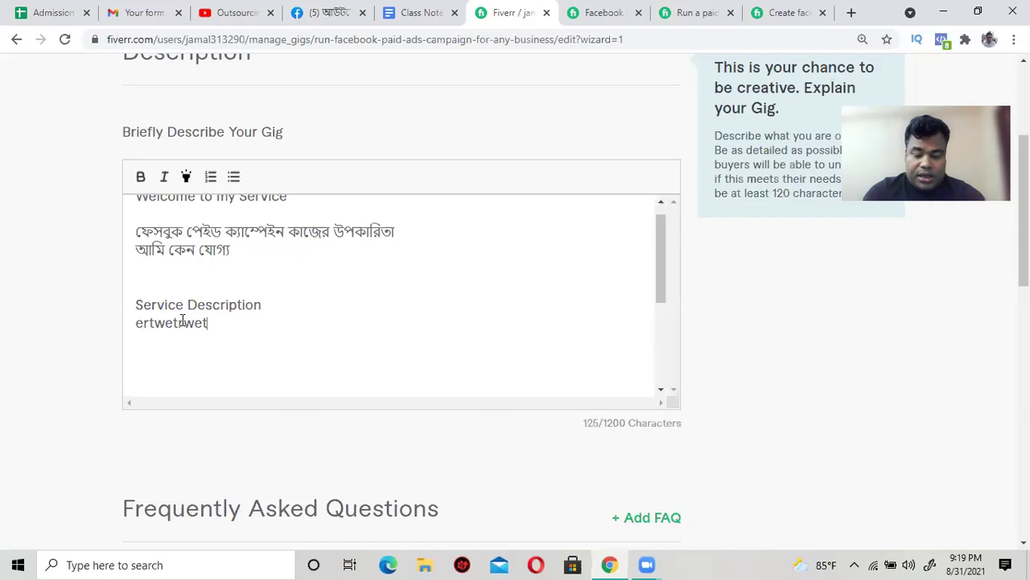
pyautogui.press('Return')
pyautogui.write('dfgsdgdfsd')
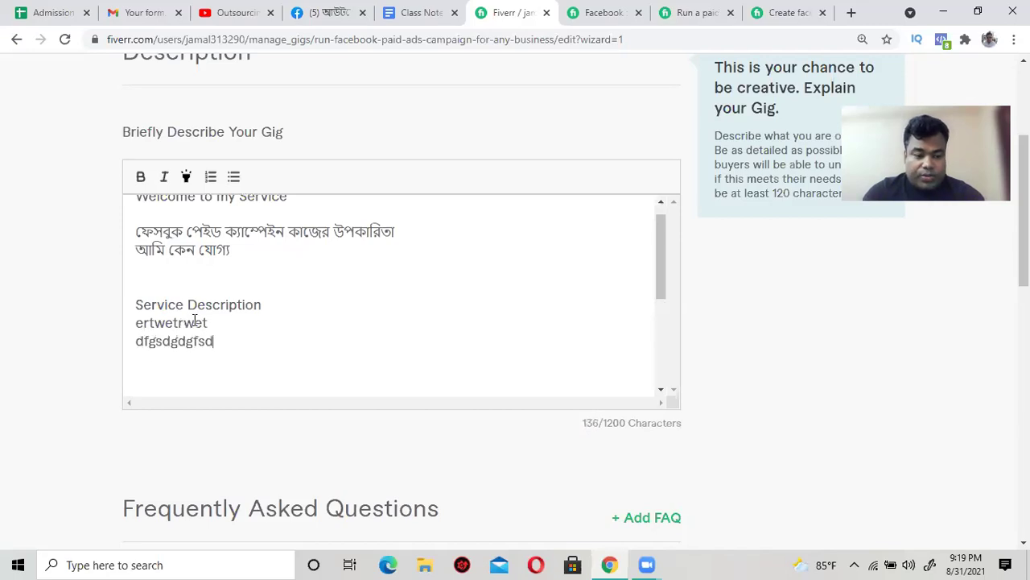
pyautogui.press('Return')
pyautogui.write('rtyertyty')
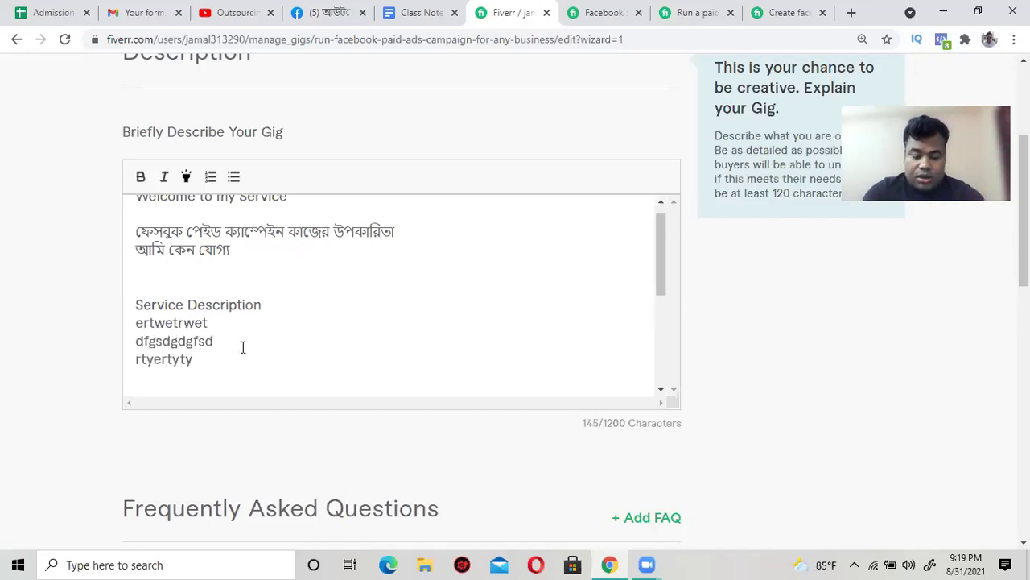
pyautogui.press('Return')
pyautogui.write('ttyt')
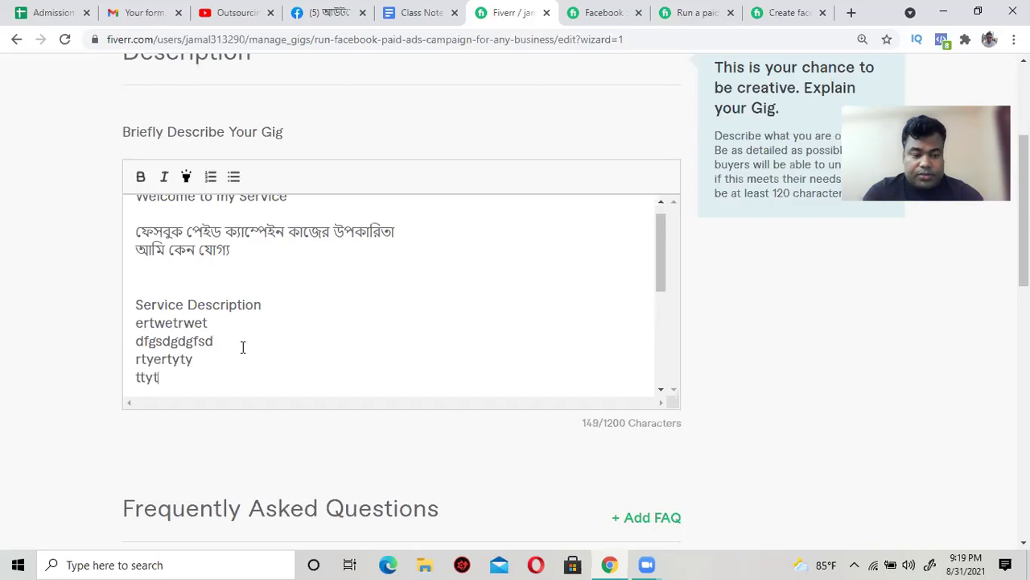
pyautogui.write('jgjhghghg')
pyautogui.press('Return')
pyautogui.write('hfghjfgjhgjh')
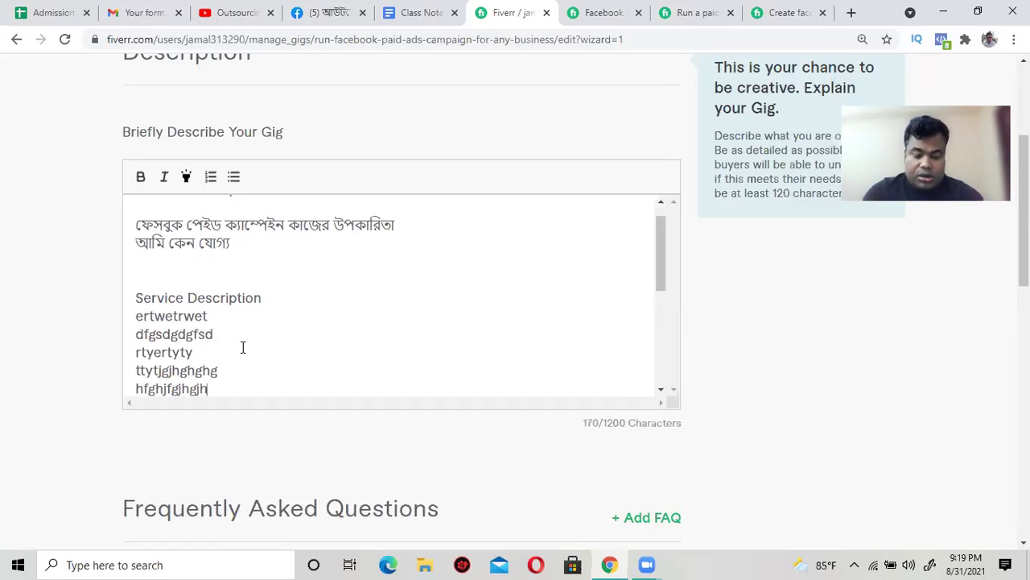
# Step: Continue the Service Description placeholder list with the lines "asdffafasf", "trwetreter", "dgshtssshsd", "ttyertryt" and "fghdfhdfhfh"
pyautogui.press('Return')
pyautogui.write('asdffafasf')
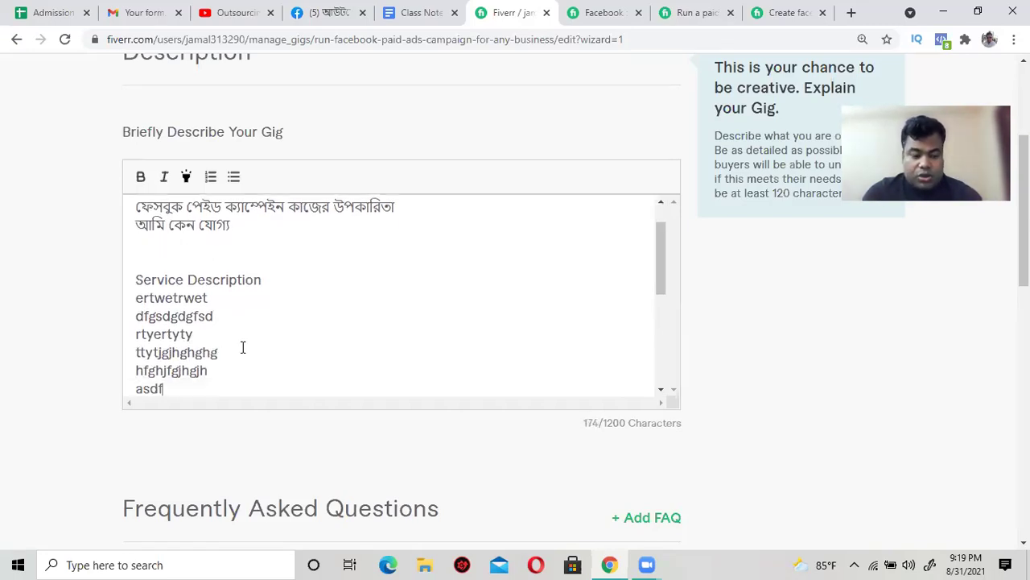
pyautogui.press('Return')
pyautogui.write('trwetreter')
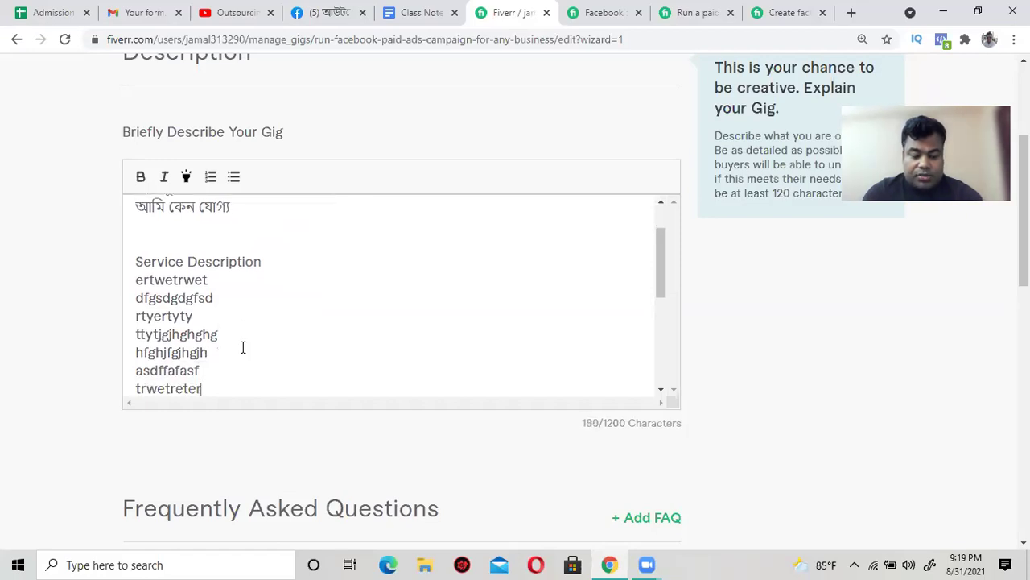
pyautogui.press('Return')
pyautogui.write('dgs')
pyautogui.write('hsd')
pyautogui.press('Return')
pyautogui.write('ttyertryt')
pyautogui.press('Return')
pyautogui.write('fghdfhdfhfh')
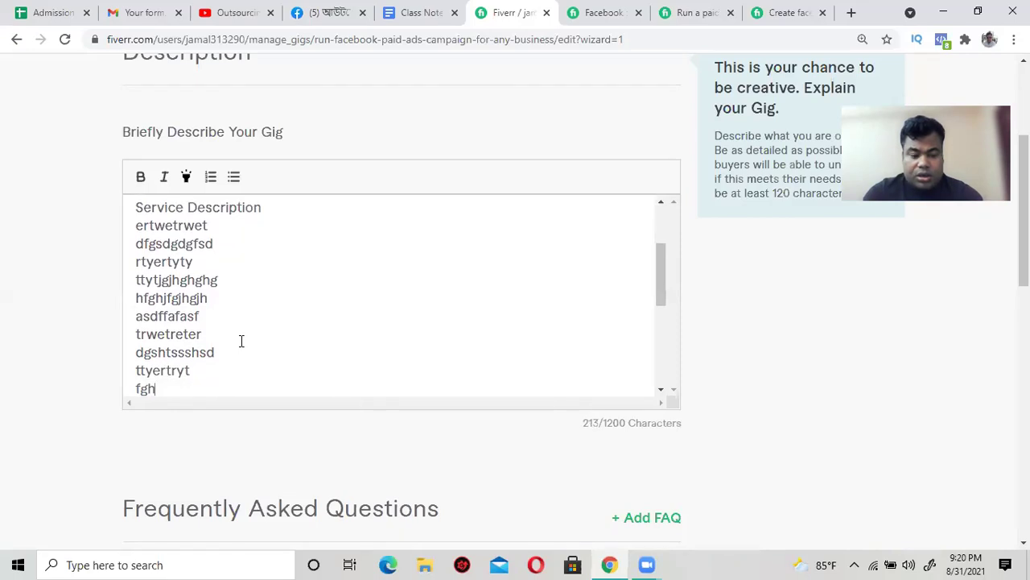
# Step: Extend the Service Description list with the placeholder lines "rtwertwetr", "jfghjhfgjgfj", "srerqrrreettr", "dfhdfghdfhdfh" and "werqweqwrwrqw"
pyautogui.press('Return')
pyautogui.write('rtwertwetr')
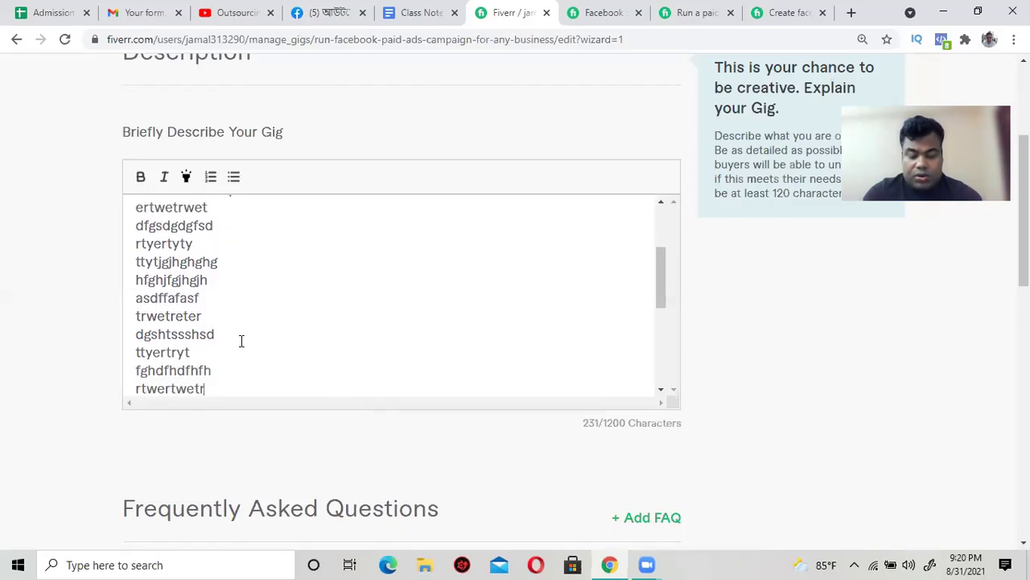
pyautogui.press('Return')
pyautogui.write('jfghjhfgjgfj')
pyautogui.press('Return')
pyautogui.write('srerqrrreettr')
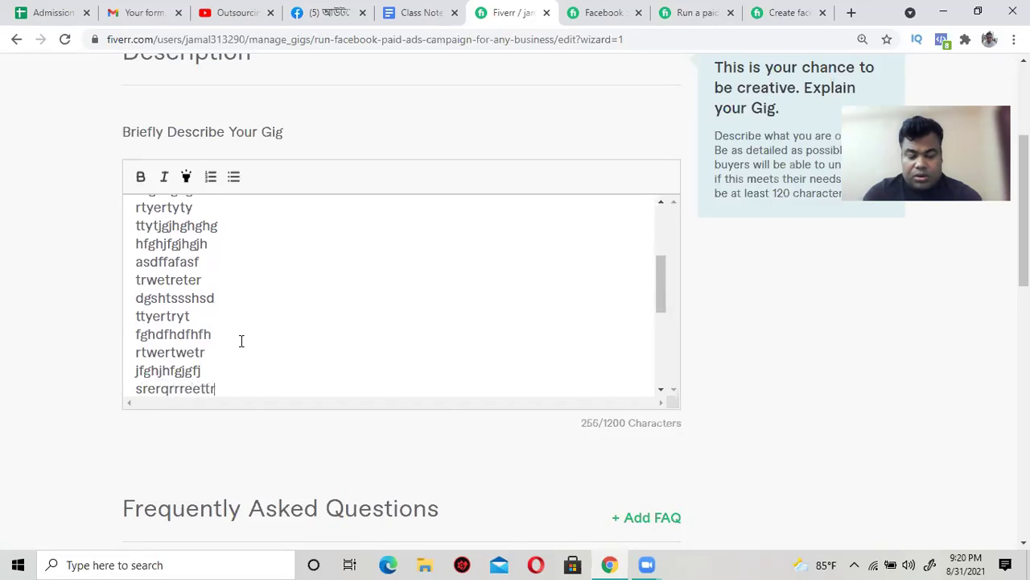
pyautogui.press('Return')
pyautogui.write('dfhdfghdfhdfh')
pyautogui.press('Return')
pyautogui.write('werqweqwrwrqw')
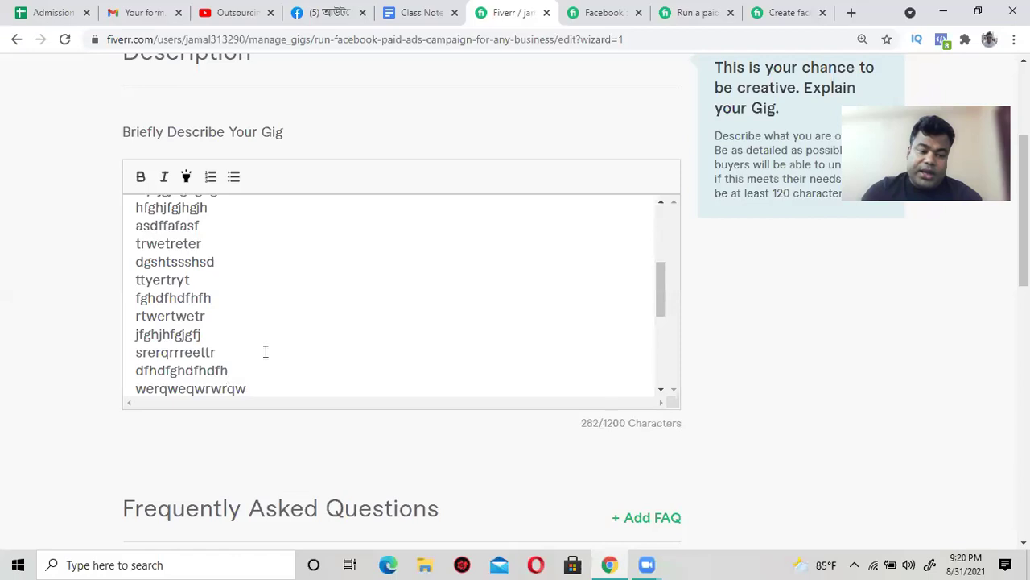
# Step: Remove nine of the blank lines between the last Service Description placeholder line and the Specialty heading
pyautogui.scroll(3, 265, 351)
pyautogui.scroll(-2, 265, 352)
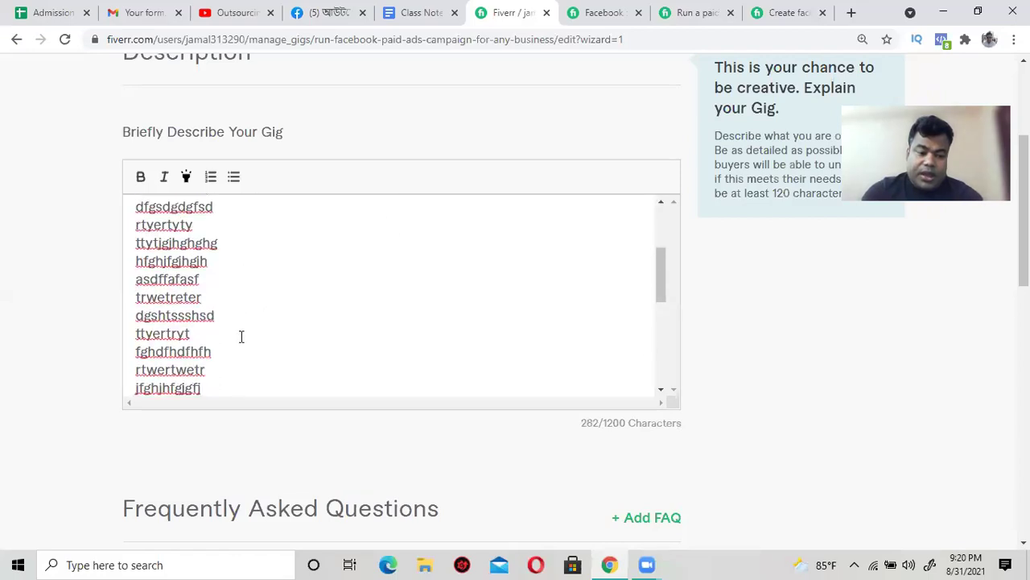
pyautogui.scroll(-3, 238, 335)
pyautogui.scroll(4, 207, 293)
pyautogui.scroll(2, 207, 293)
pyautogui.scroll(-5, 218, 312)
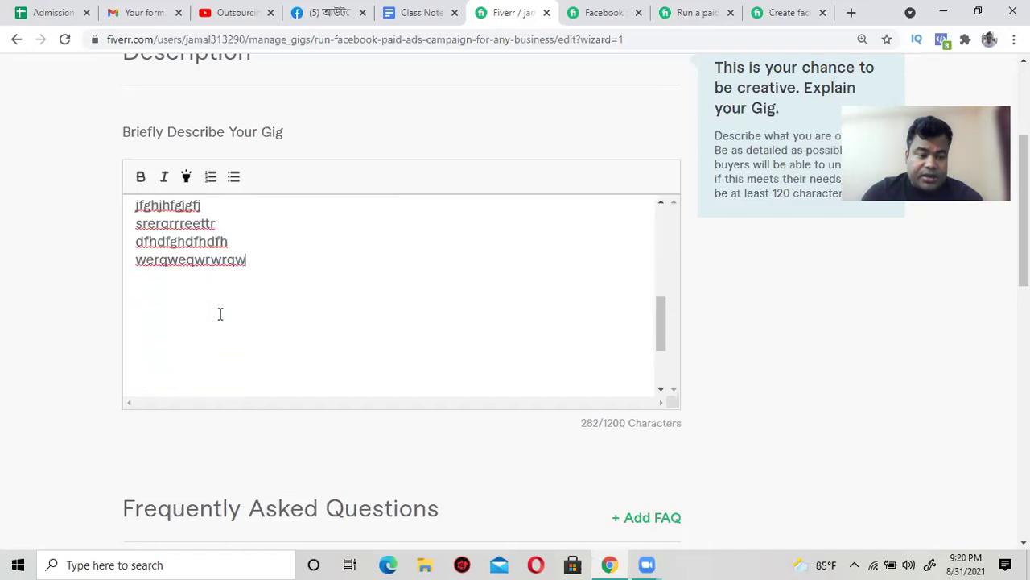
pyautogui.scroll(-2, 219, 314)
pyautogui.click(137, 345)
pyautogui.press('BackSpace')
pyautogui.press('BackSpace')
pyautogui.press('BackSpace')
pyautogui.press('BackSpace')
pyautogui.press('BackSpace')
pyautogui.press('BackSpace')
pyautogui.press('BackSpace')
pyautogui.press('BackSpace')
pyautogui.press('BackSpace')
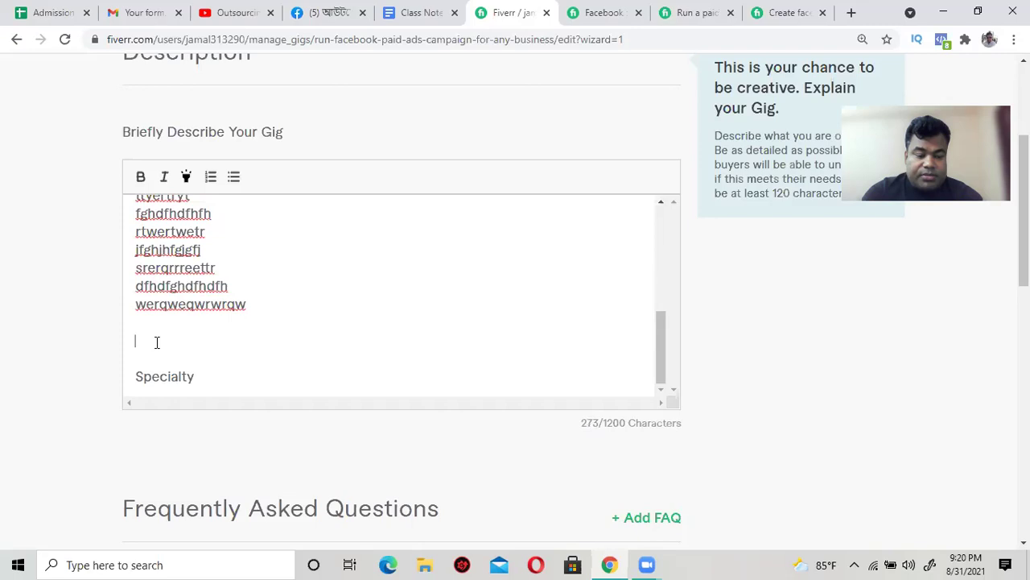
# Step: Add four placeholder lines below the Specialty heading: "rtwetrwetretr", "erttwetwetrewt", "wertwetret" and "wertwetrwetr"
pyautogui.press('Return')
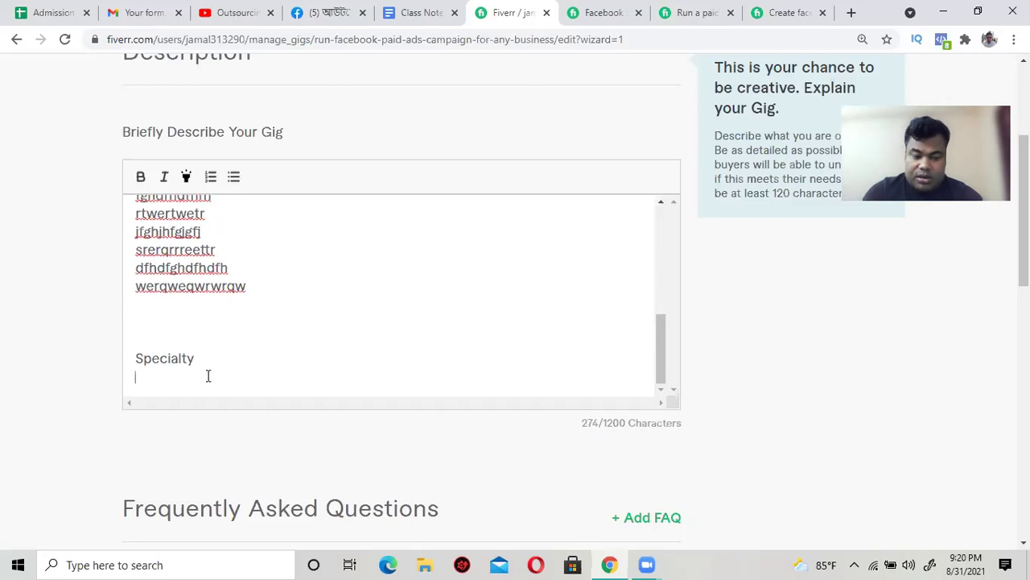
pyautogui.write('rtwetrwetretr')
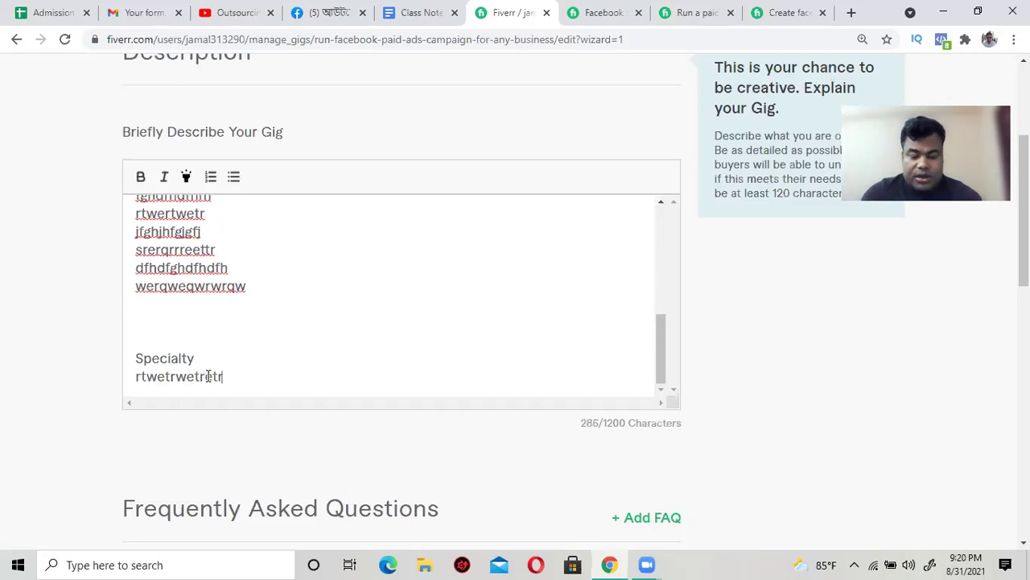
pyautogui.press('Return')
pyautogui.write('erttwetwetrewt')
pyautogui.press('Return')
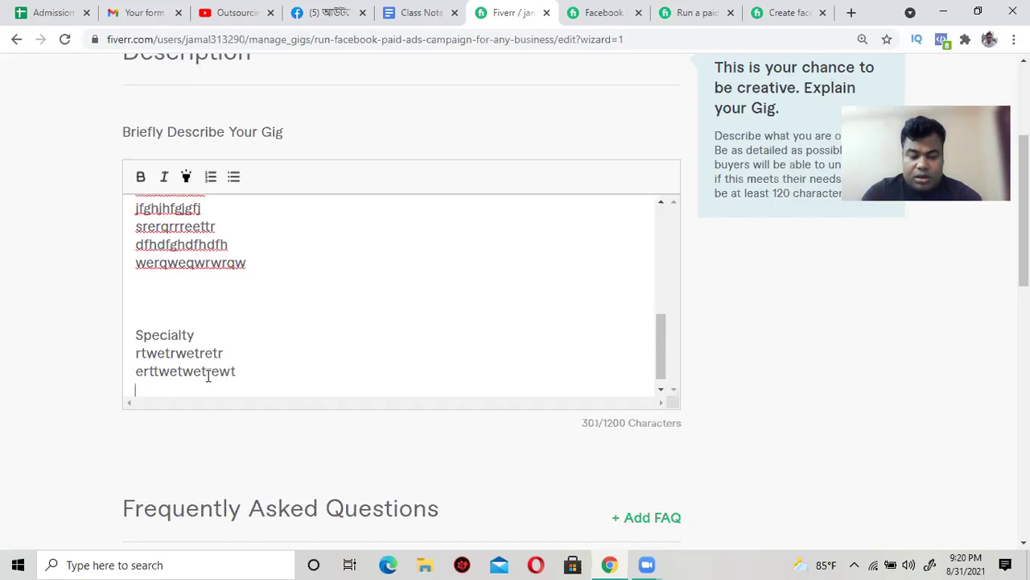
pyautogui.write('wertwetret')
pyautogui.press('Return')
pyautogui.write('wertwetrwetr')
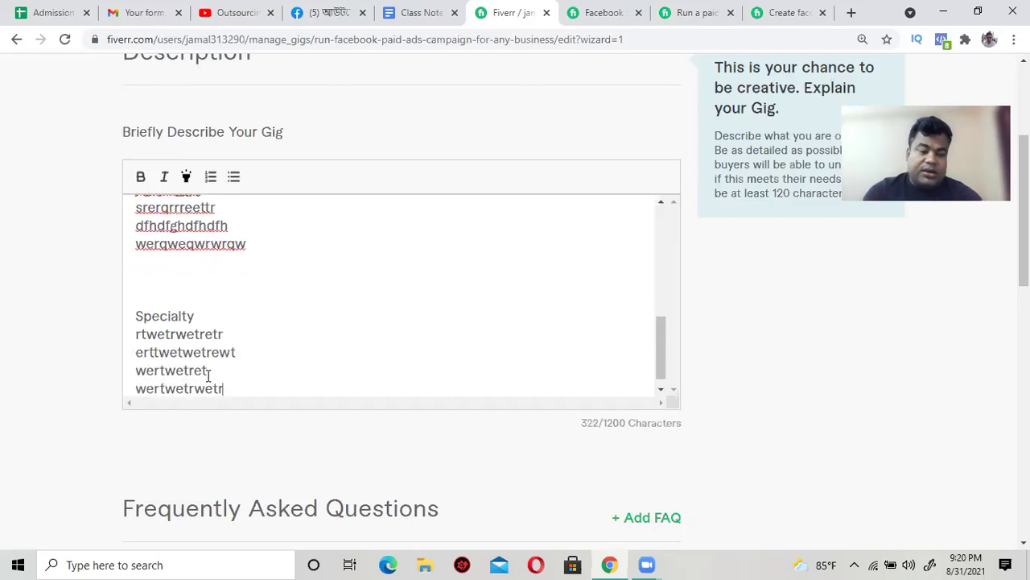
# Step: Make the "Service Description" heading bold in the gig description
pyautogui.scroll(1, 185, 345)
pyautogui.scroll(6, 185, 345)
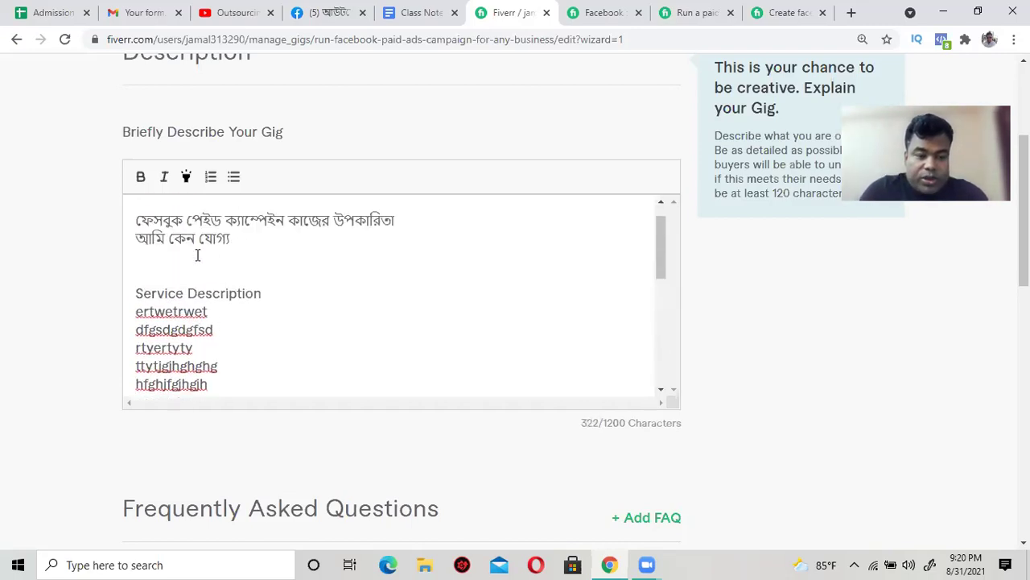
pyautogui.scroll(-1, 197, 273)
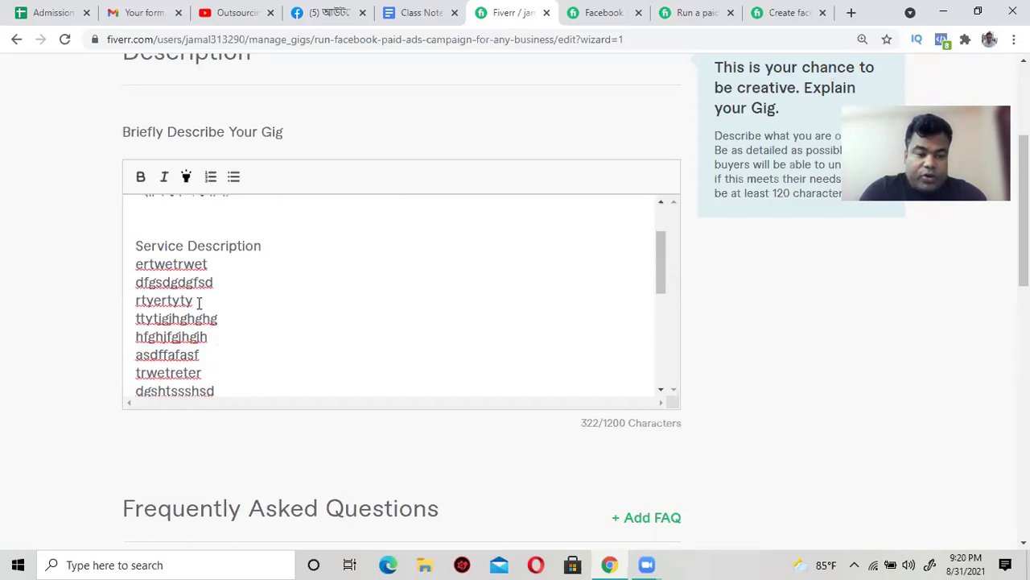
pyautogui.moveTo(268, 245); pyautogui.dragTo(133, 240)
pyautogui.click(140, 177)
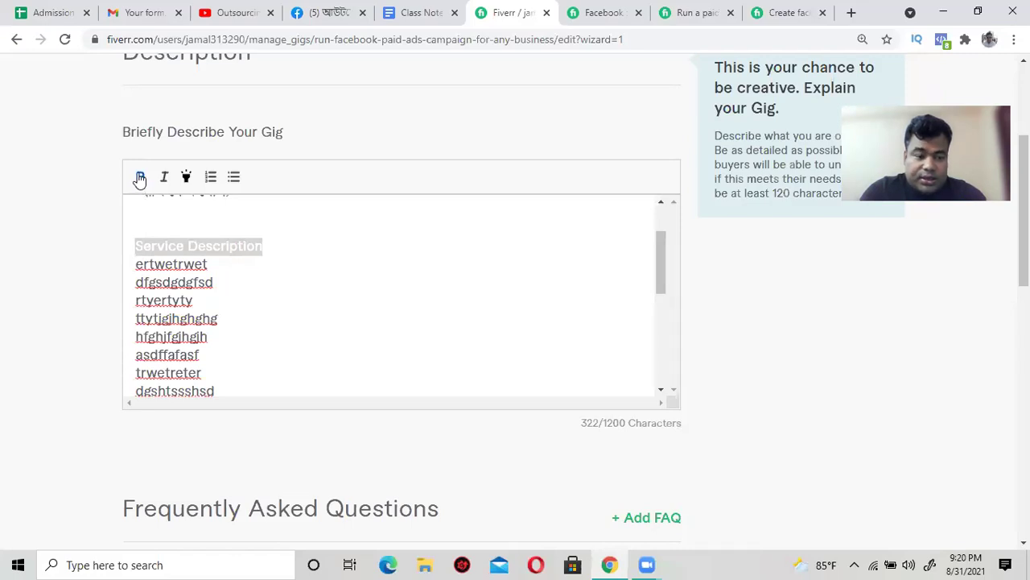
# Step: Add a colon after the "Service Description" heading and turn the placeholder lines below it into a numbered list
pyautogui.click(277, 249)
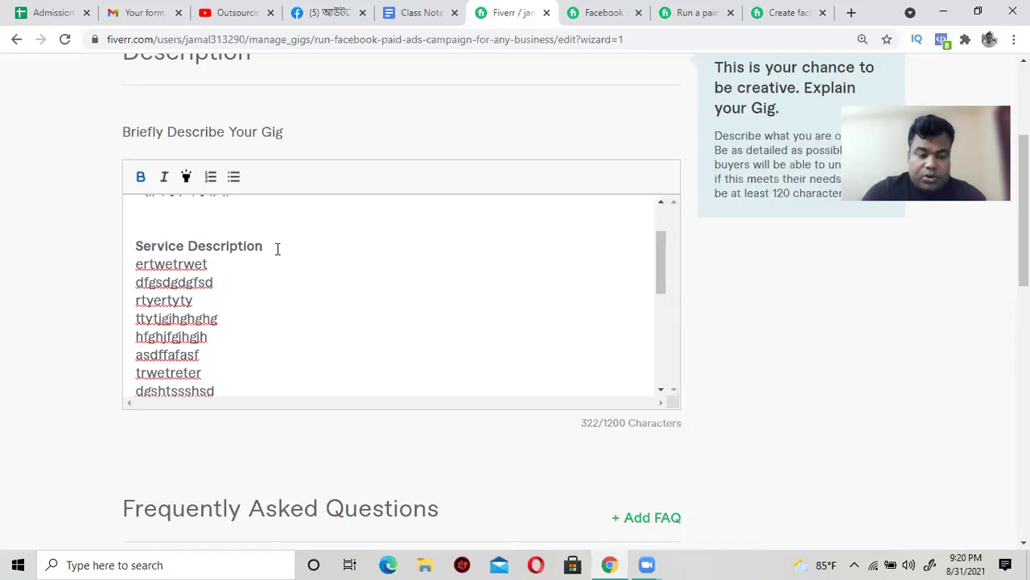
pyautogui.write(':')
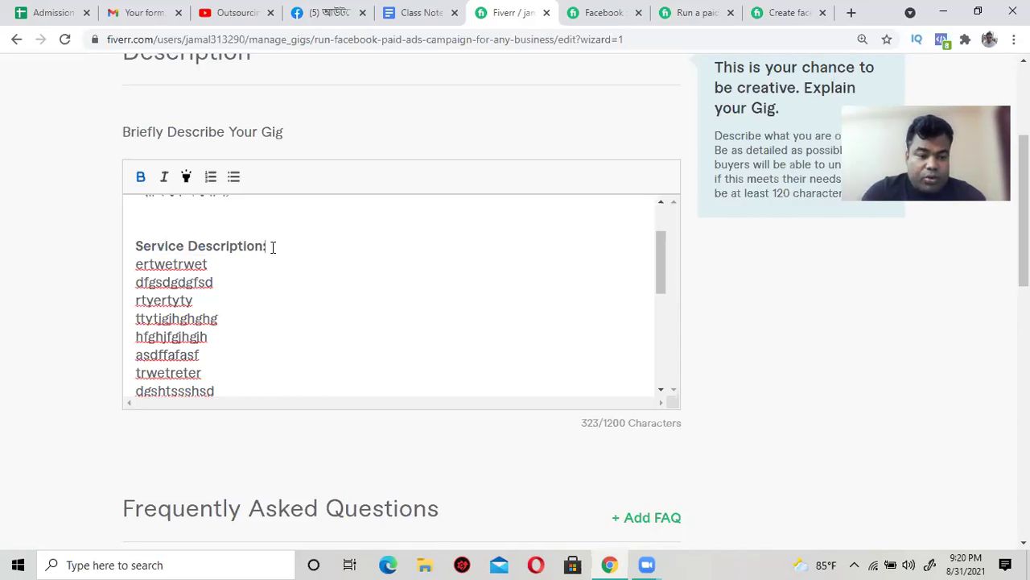
pyautogui.moveTo(134, 264); pyautogui.dragTo(253, 233)
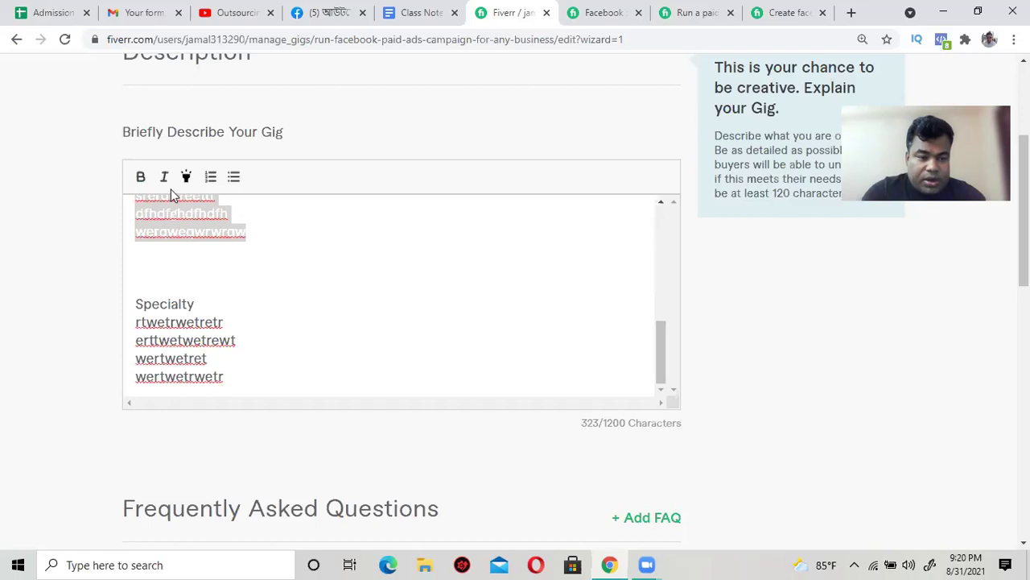
pyautogui.click(209, 179)
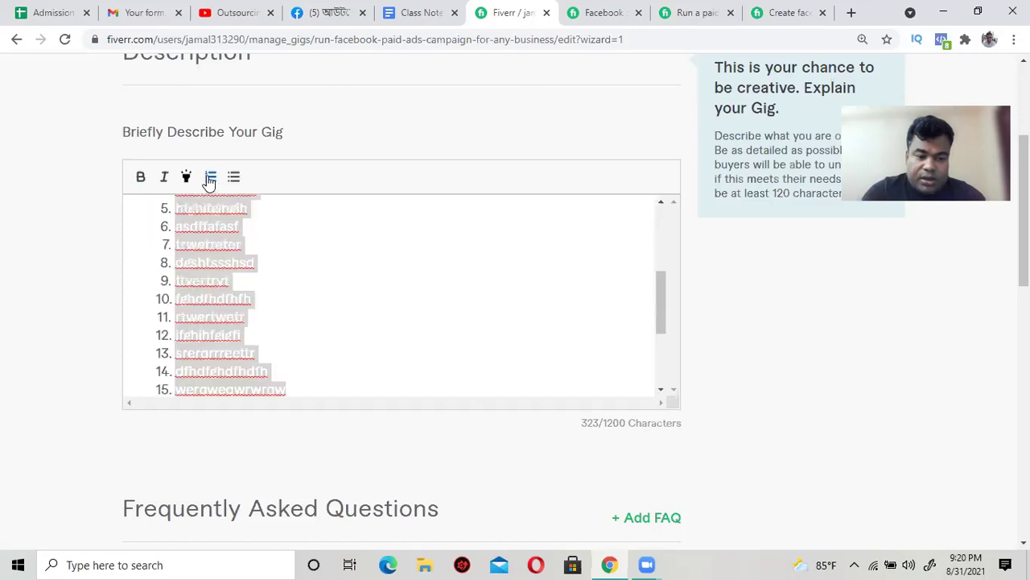
pyautogui.click(294, 306)
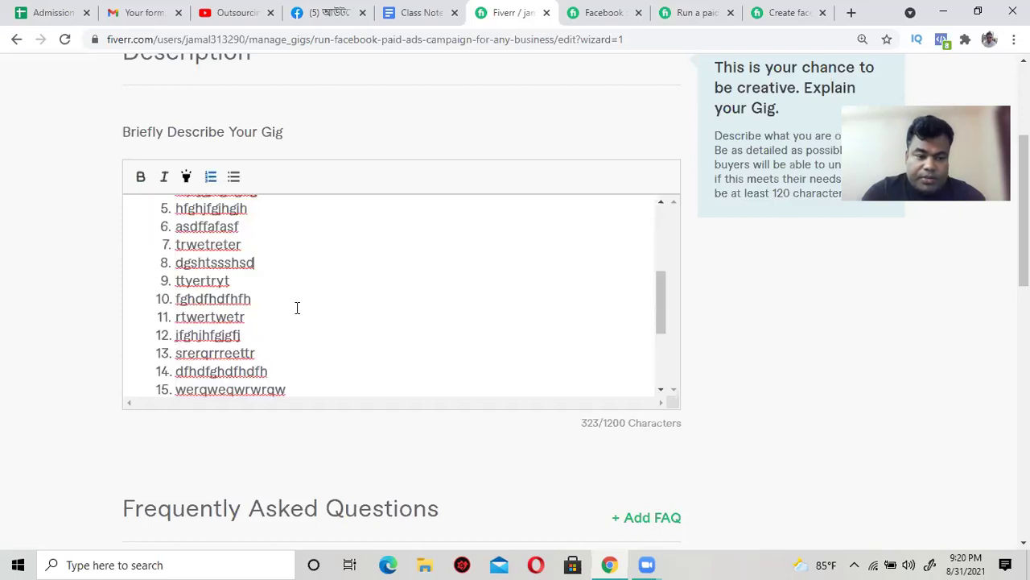
# Step: Make the "Specialty" heading bold and add a colon after it
pyautogui.scroll(-3, 297, 307)
pyautogui.moveTo(213, 303); pyautogui.dragTo(115, 306)
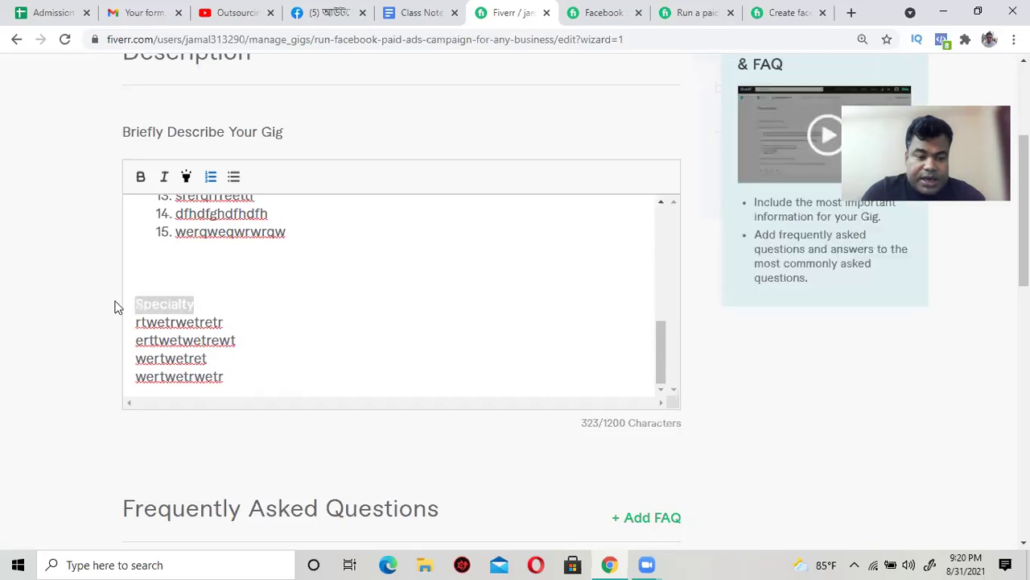
pyautogui.click(140, 181)
pyautogui.click(205, 304)
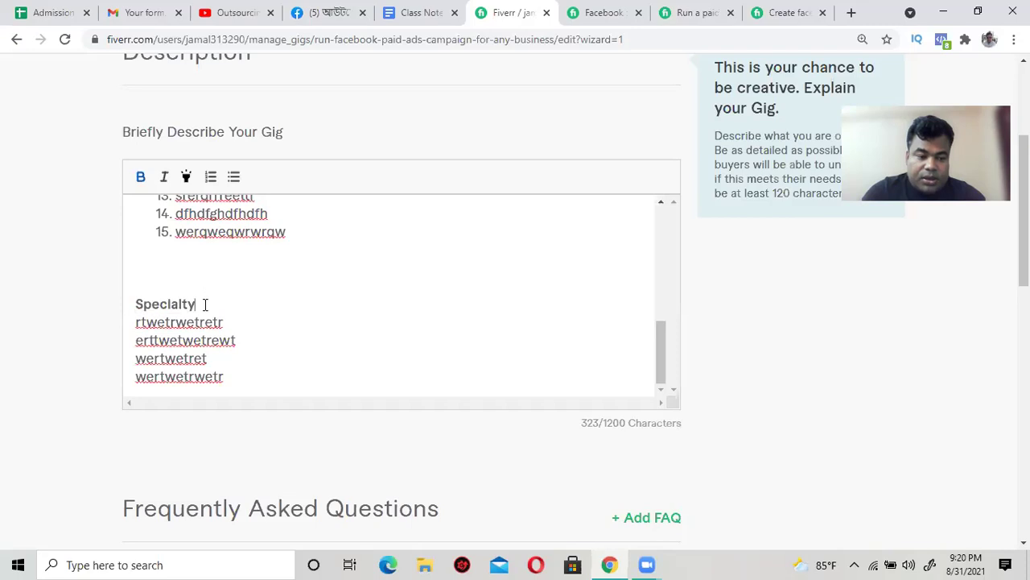
pyautogui.write(':')
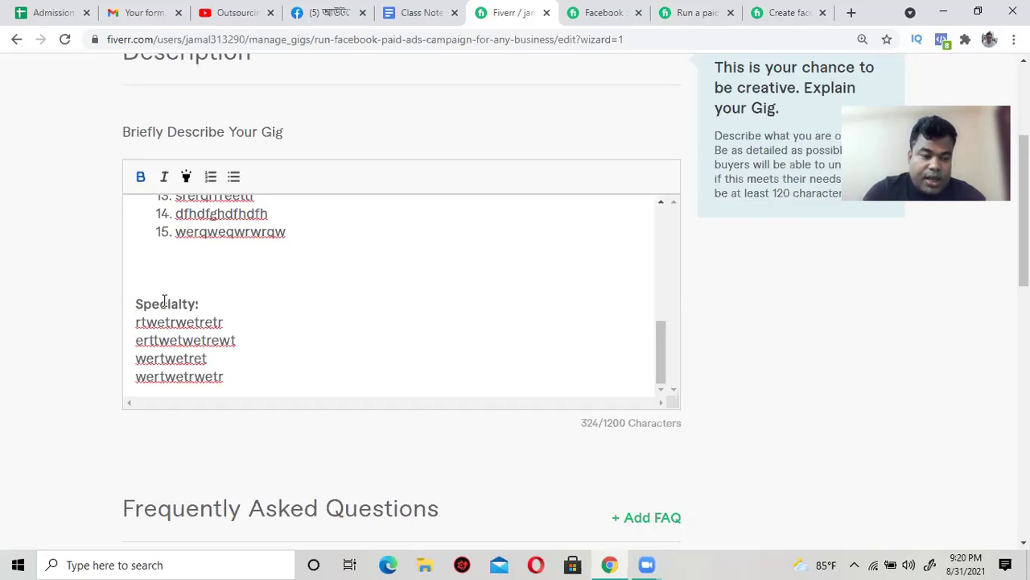
# Step: Turn the four placeholder lines below the Specialty heading into a bulleted list
pyautogui.moveTo(134, 320); pyautogui.dragTo(236, 379)
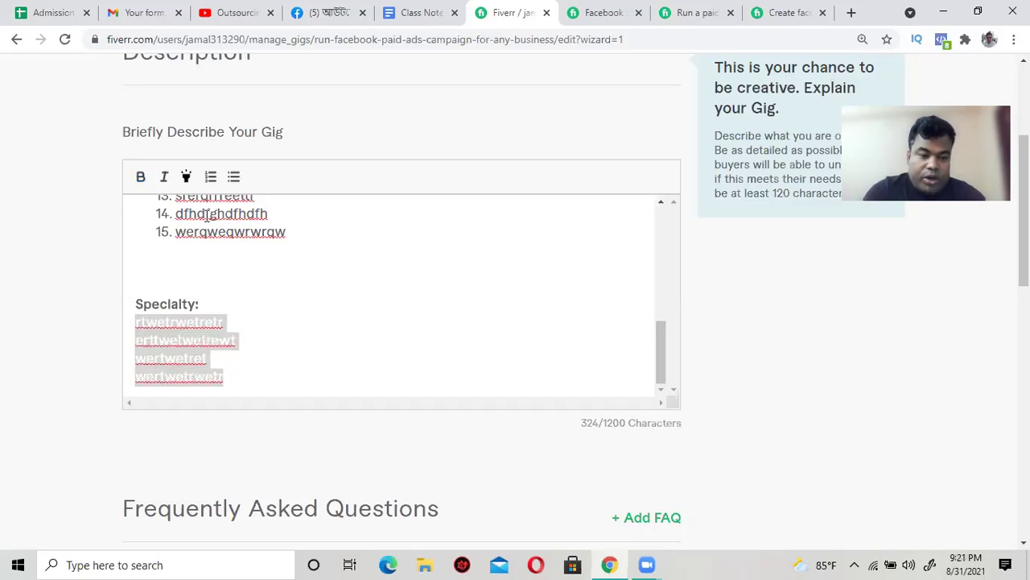
pyautogui.click(233, 176)
pyautogui.click(373, 354)
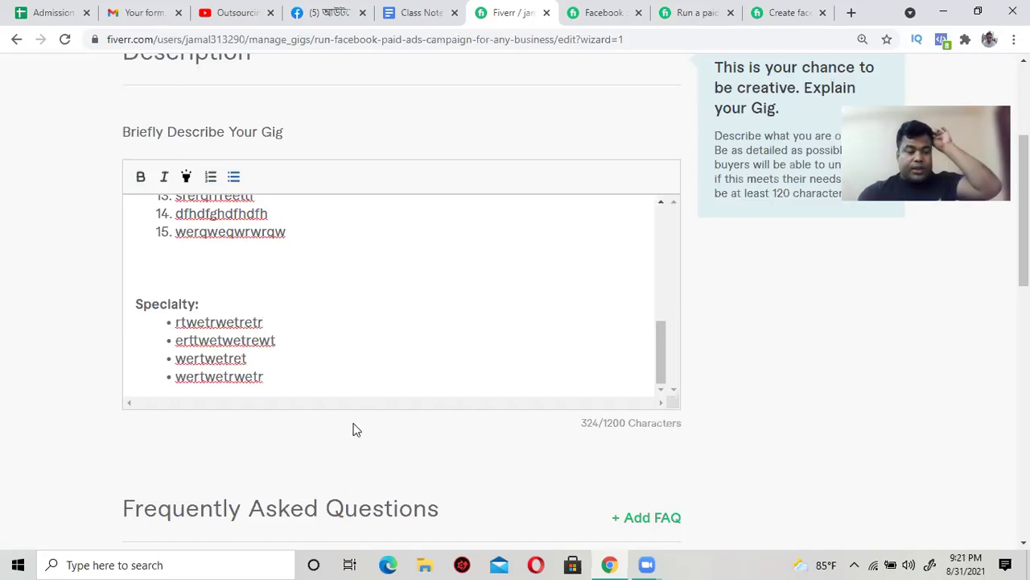
# Step: Review the formatted gig description, checking the Service Description list, the Specialty list and the Bengali introduction lines
pyautogui.scroll(6, 322, 293)
pyautogui.scroll(-2, 314, 282)
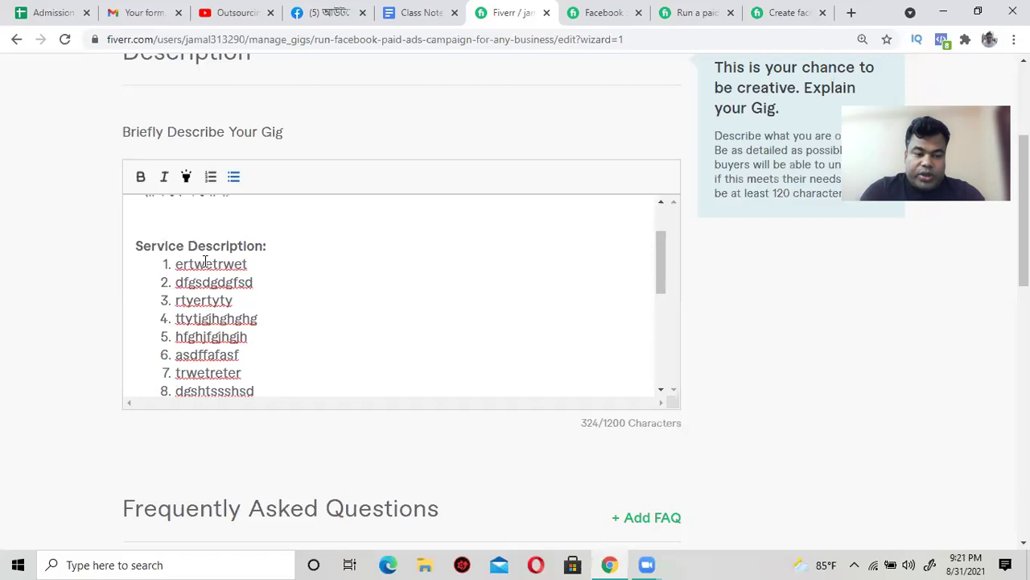
pyautogui.scroll(-2, 205, 262)
pyautogui.scroll(2, 206, 258)
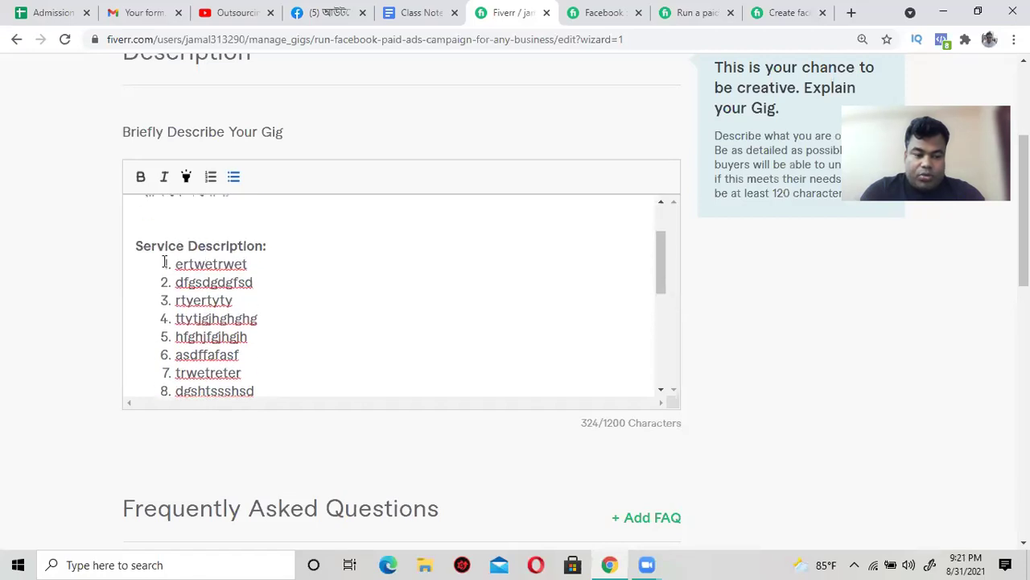
pyautogui.scroll(-7, 211, 306)
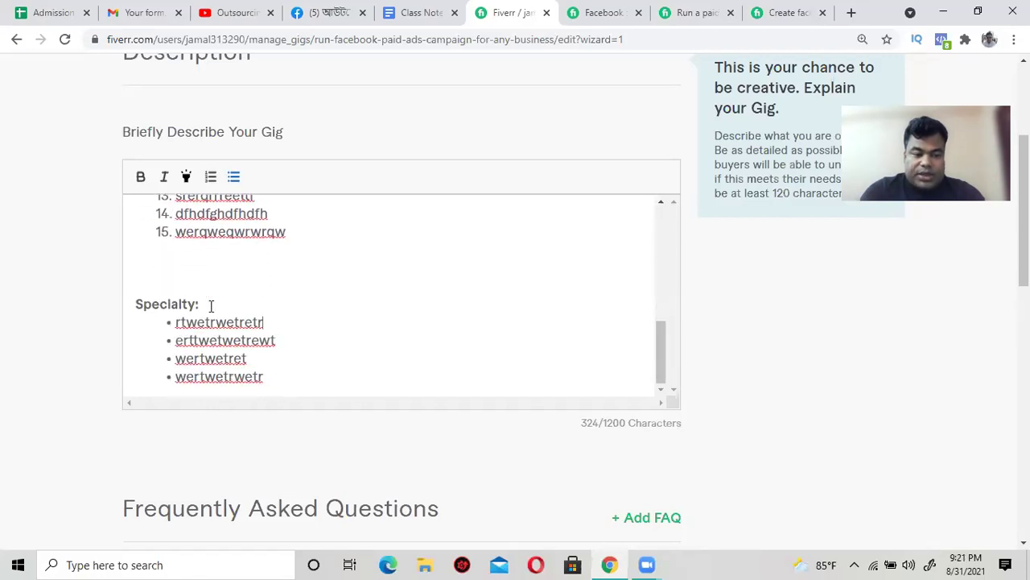
pyautogui.scroll(7, 211, 306)
pyautogui.scroll(-5, 211, 306)
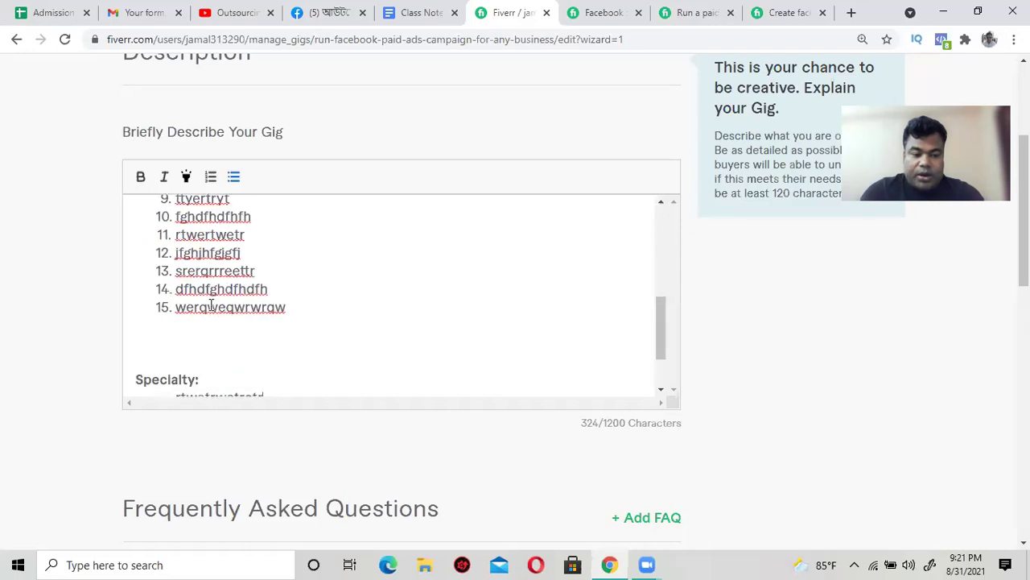
pyautogui.scroll(-2, 211, 301)
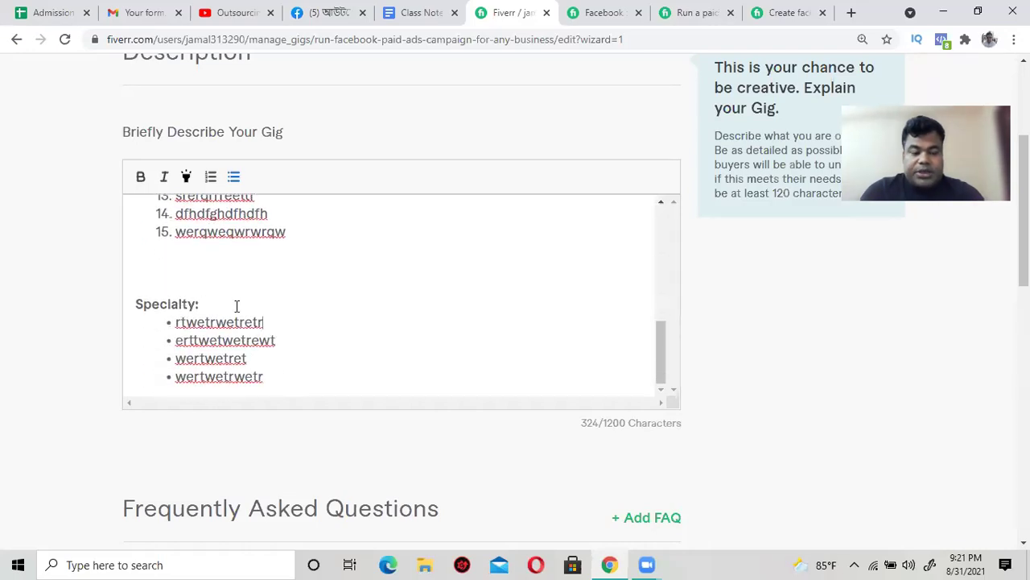
pyautogui.scroll(7, 229, 350)
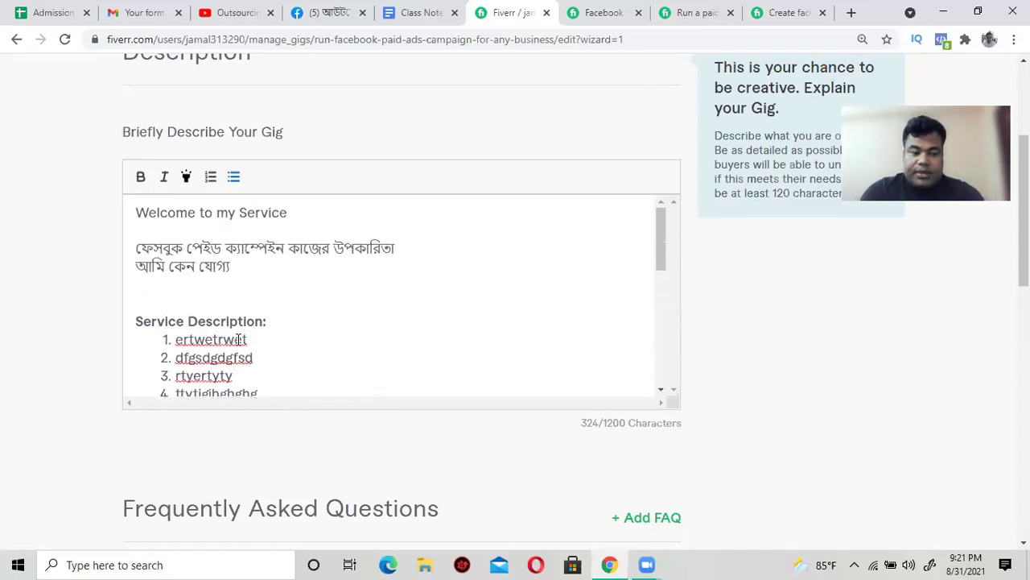
pyautogui.moveTo(136, 247); pyautogui.dragTo(391, 246)
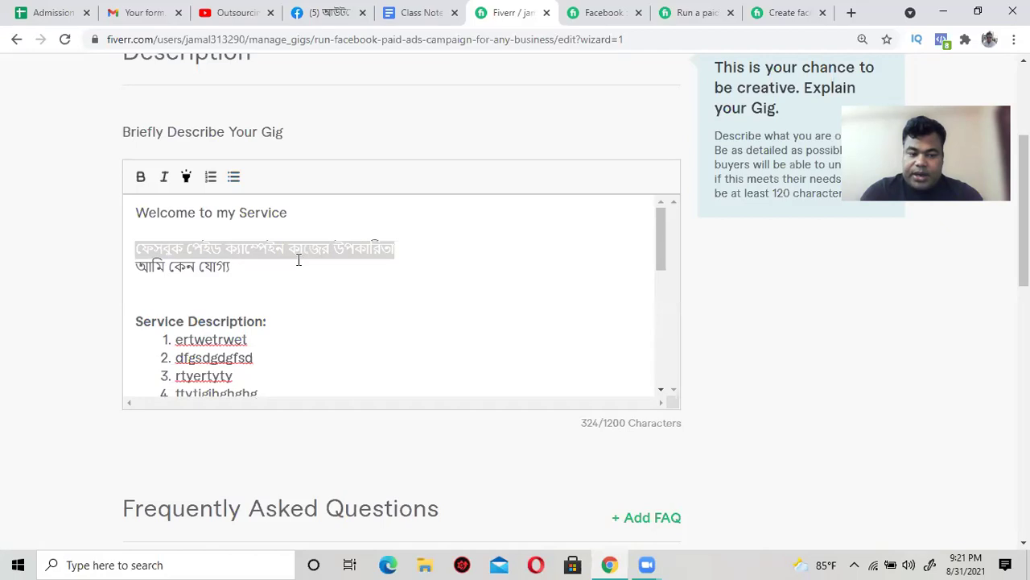
pyautogui.click(195, 288)
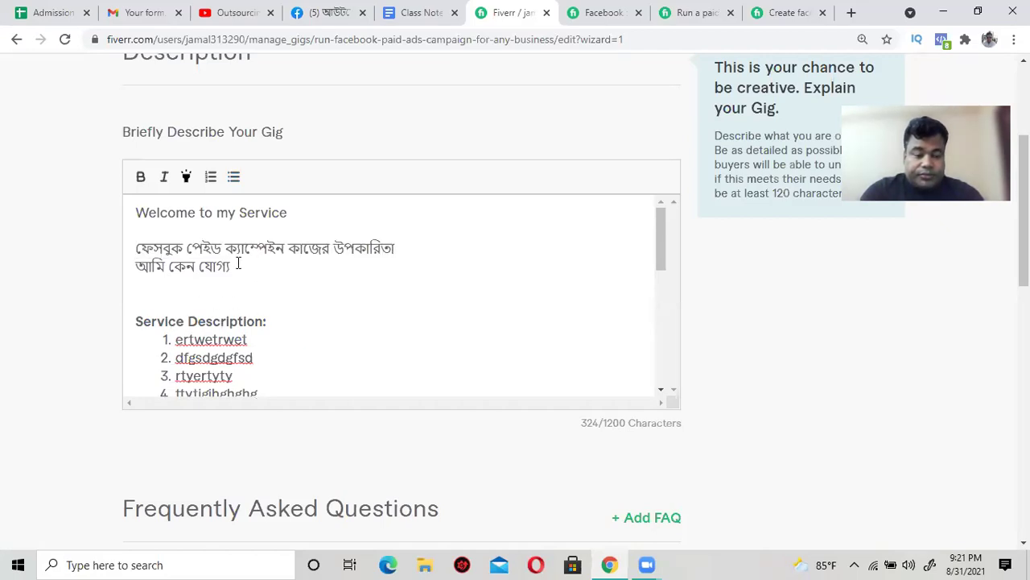
# Step: Copy the first Bengali line below "Welcome to my Service" and overwrite it with random placeholder text
pyautogui.moveTo(396, 249); pyautogui.dragTo(97, 255)
pyautogui.hotkey('ctrl', 'c')
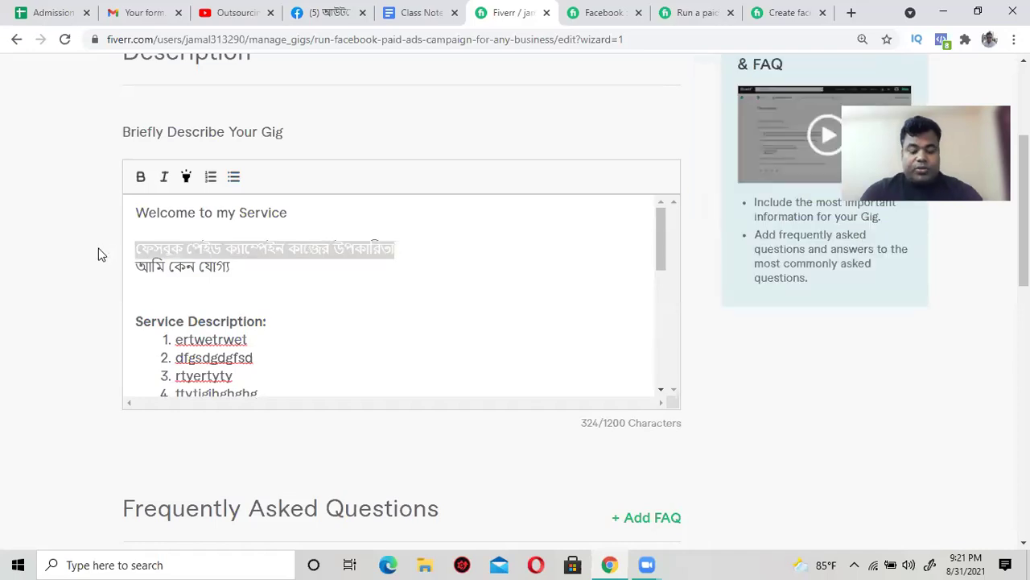
pyautogui.write('jskldfaslkdf;aslkdfjaskldfja;sdfjkl;alksdfj a')
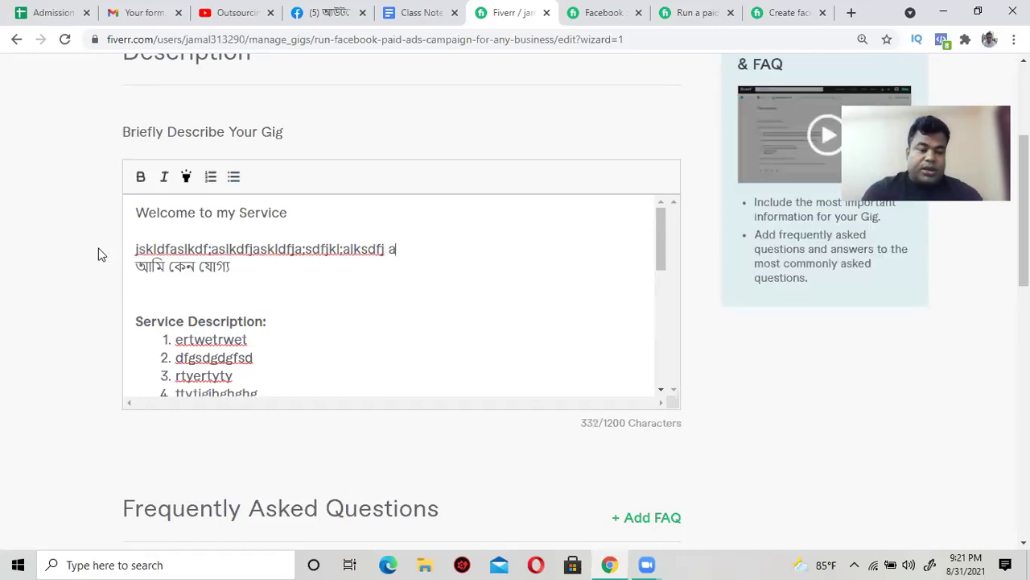
pyautogui.write(';sldjf;askldfj;aslkdfjasldf;lakdfj;aslkdf;asldkf')
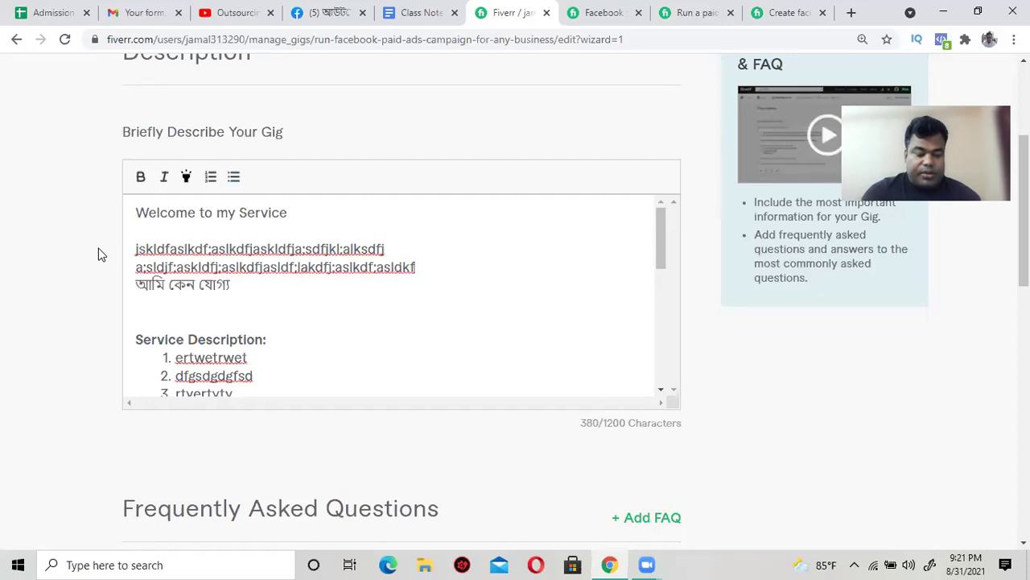
# Step: Delete the random placeholder text below "Welcome to my Service" and paste the copied Bengali line in its place
pyautogui.press('BackSpace')
pyautogui.press('BackSpace')
pyautogui.press('BackSpace')
pyautogui.press('BackSpace')
pyautogui.press('BackSpace')
pyautogui.press('BackSpace')
pyautogui.press('BackSpace')
pyautogui.press('BackSpace')
pyautogui.press('BackSpace')
pyautogui.press('BackSpace')
pyautogui.press('BackSpace')
pyautogui.press('BackSpace')
pyautogui.press('BackSpace')
pyautogui.press('BackSpace')
pyautogui.press('BackSpace')
pyautogui.press('BackSpace')
pyautogui.press('BackSpace')
pyautogui.press('BackSpace')
pyautogui.press('BackSpace')
pyautogui.press('BackSpace')
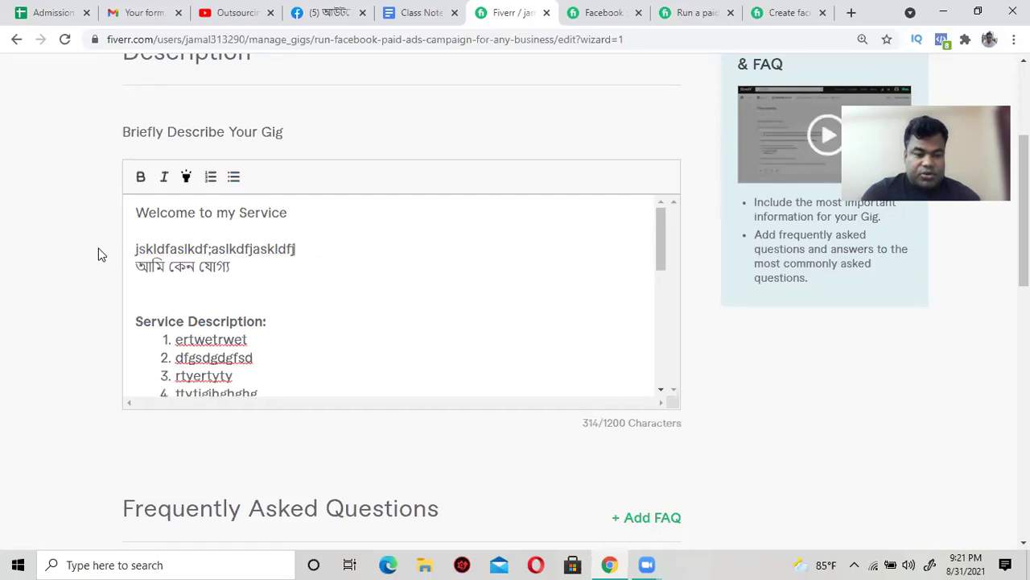
pyautogui.hotkey('ctrl', 'v')
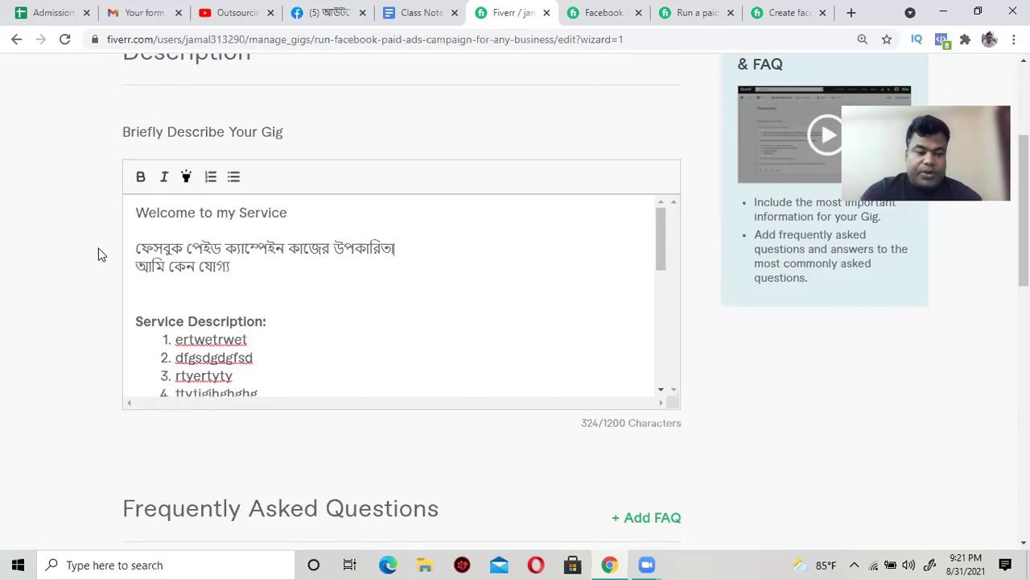
# Step: Look through the whole description again, comparing the numbered service items with the bulleted specialty items
pyautogui.moveTo(307, 288)
pyautogui.scroll(-2, 288, 290)
pyautogui.scroll(2, 288, 292)
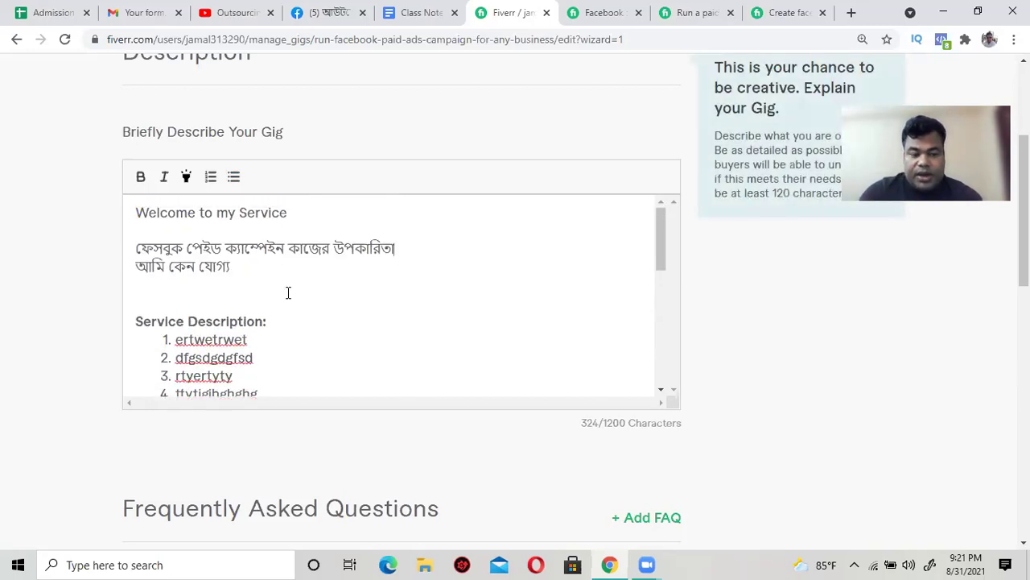
pyautogui.scroll(-5, 288, 292)
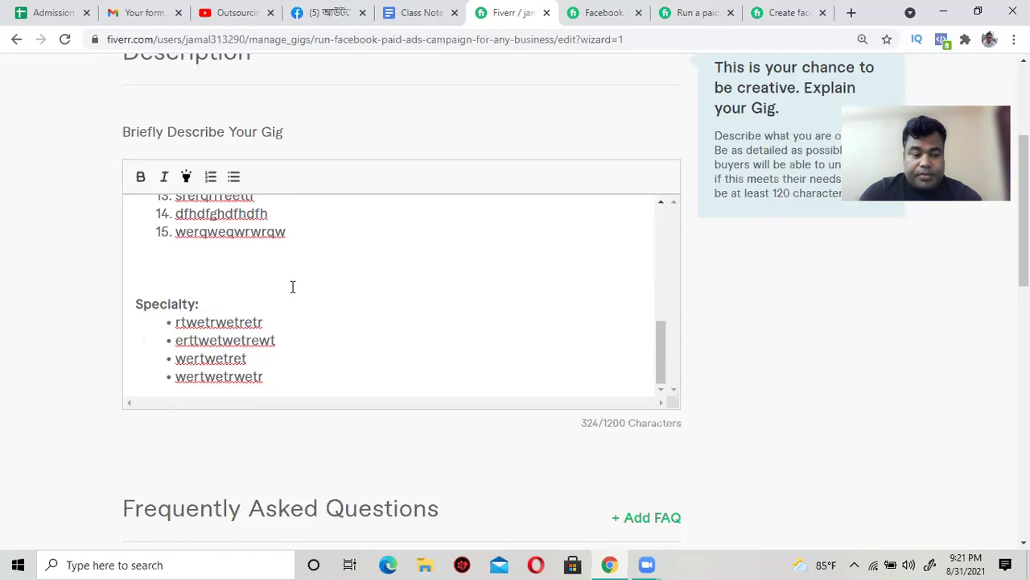
pyautogui.scroll(4, 302, 278)
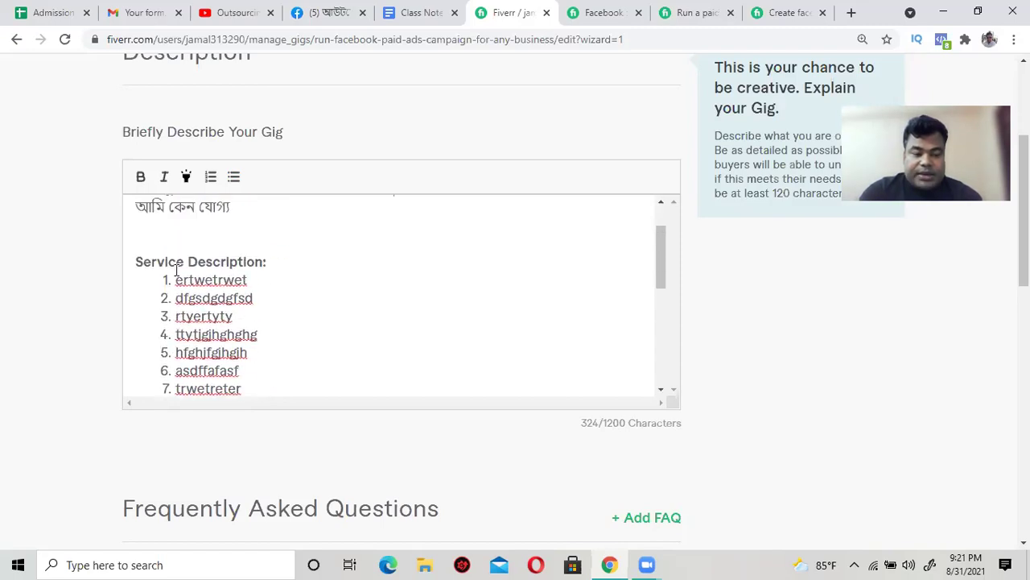
pyautogui.scroll(-1, 193, 291)
pyautogui.scroll(-3, 205, 305)
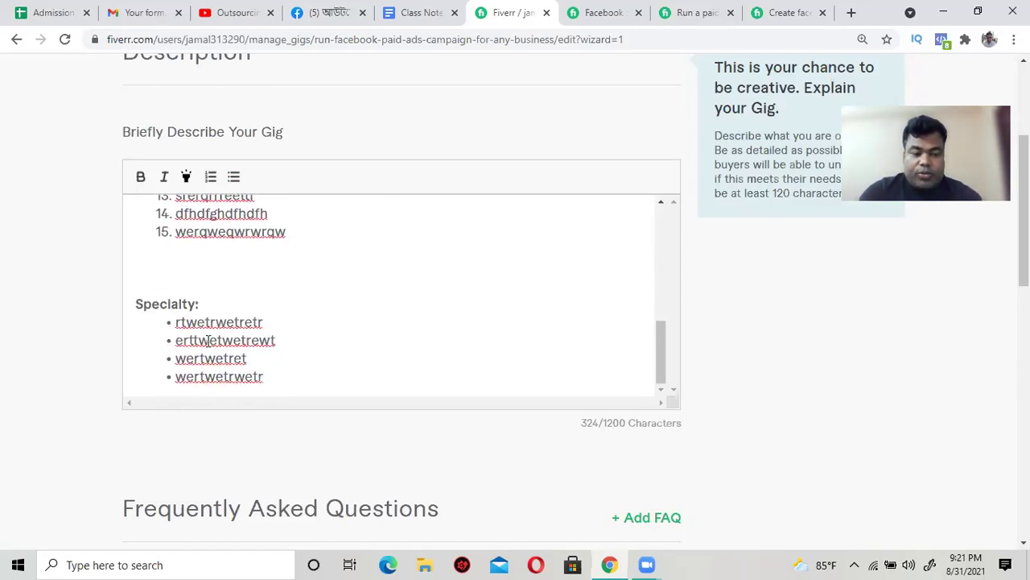
pyautogui.scroll(-1, 207, 339)
pyautogui.scroll(5, 212, 314)
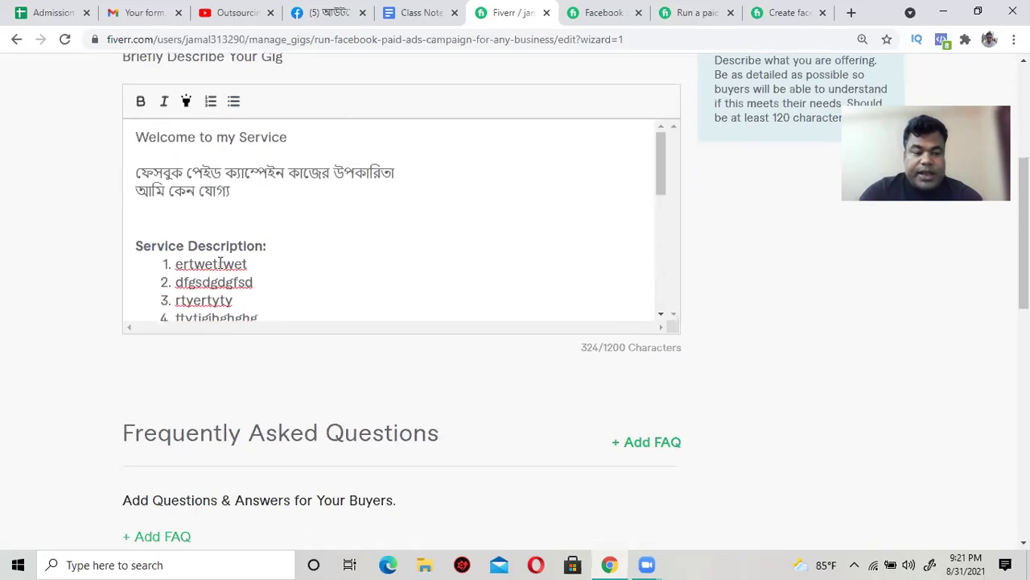
# Step: Replace the first numbered item under Service Description with "Reach Campaign"
pyautogui.moveTo(178, 262); pyautogui.dragTo(263, 262)
pyautogui.press('BackSpace')
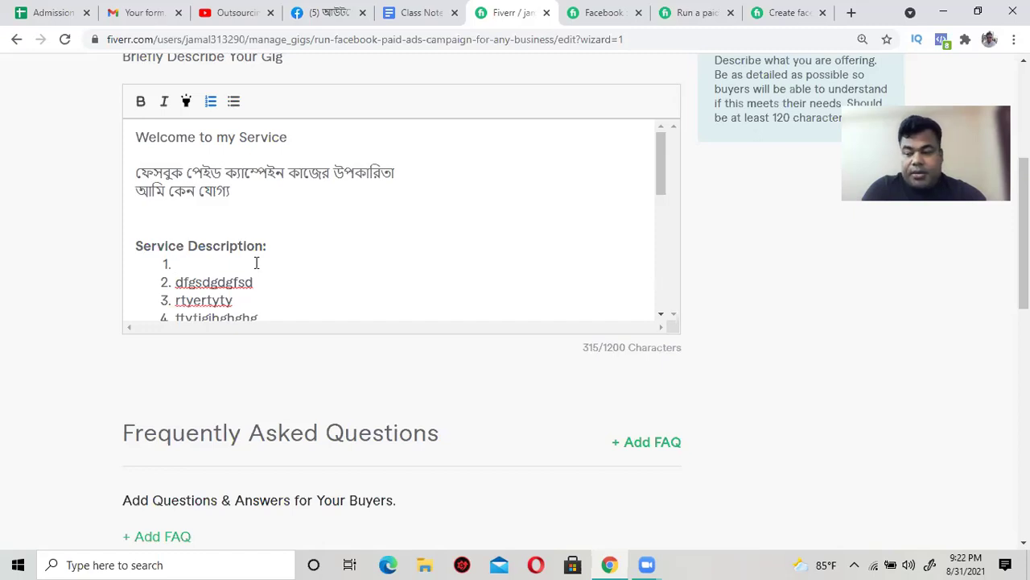
pyautogui.write('Reach ')
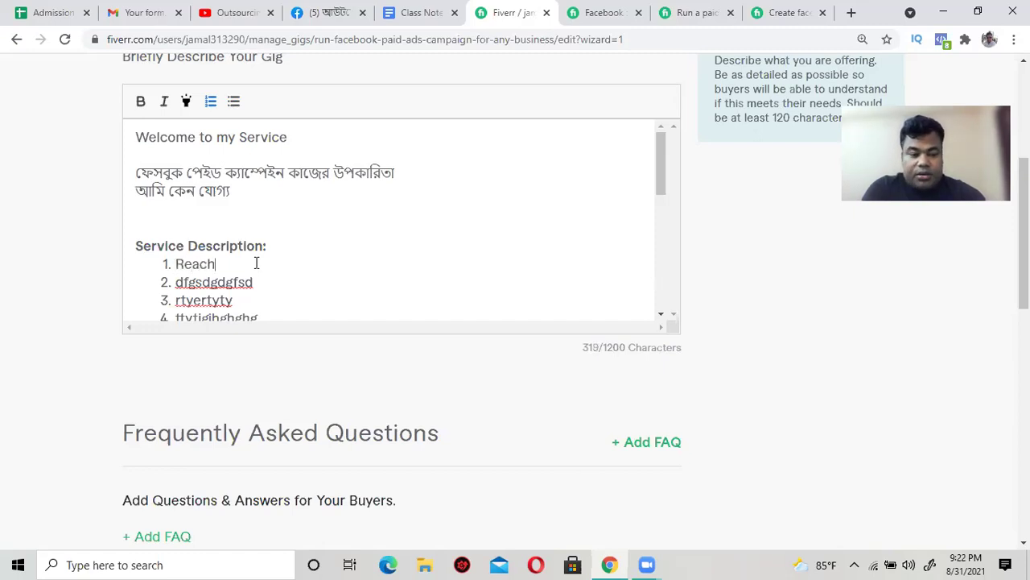
pyautogui.write('Camp')
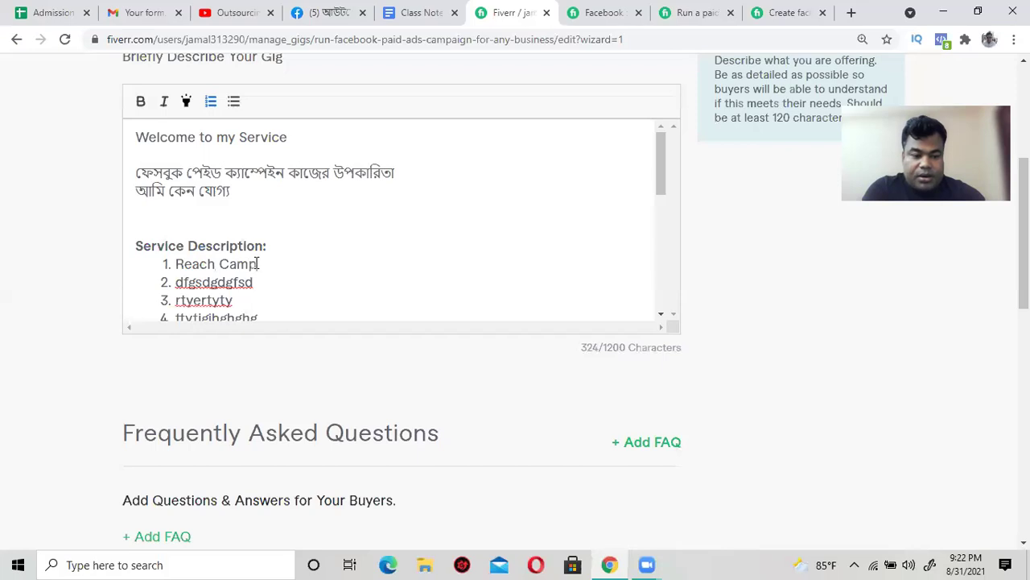
pyautogui.press('BackSpace')
pyautogui.write('paign')
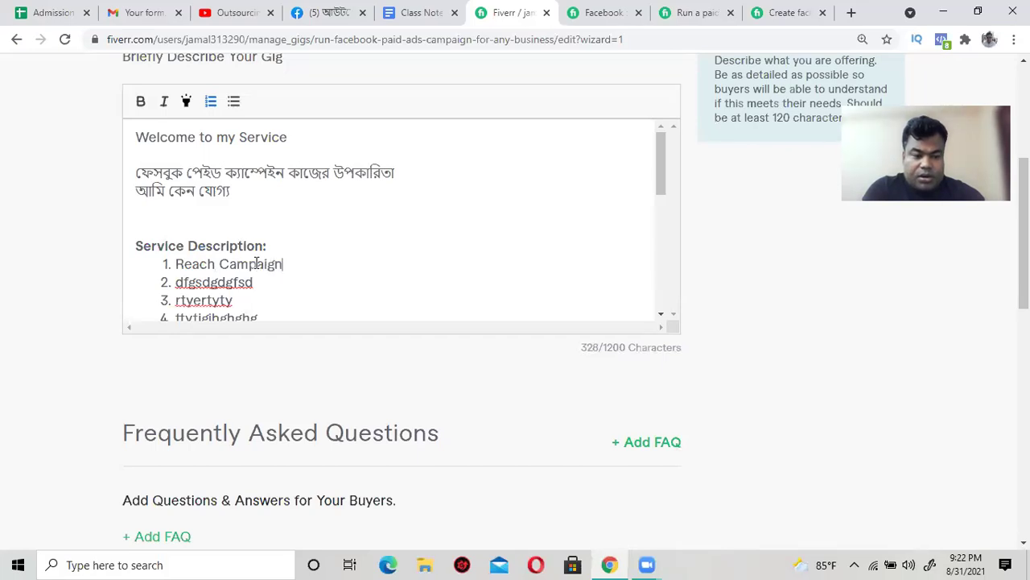
# Step: Replace the second numbered item under Service Description with "Engagement" and add an empty item below it
pyautogui.click(262, 280)
pyautogui.press('BackSpace')
pyautogui.press('BackSpace')
pyautogui.press('BackSpace')
pyautogui.press('BackSpace')
pyautogui.press('BackSpace')
pyautogui.press('BackSpace')
pyautogui.press('BackSpace')
pyautogui.press('BackSpace')
pyautogui.press('BackSpace')
pyautogui.press('BackSpace')
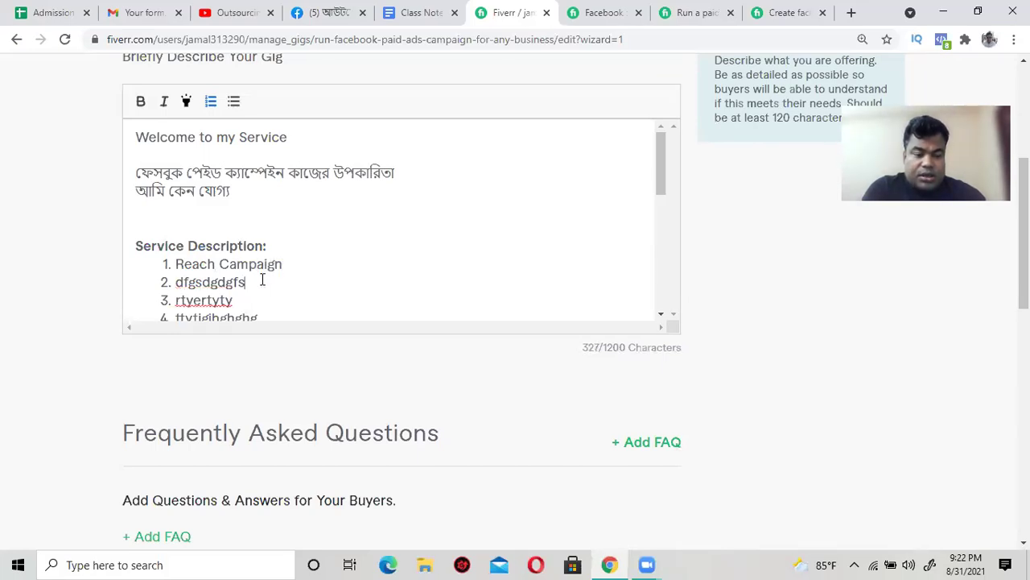
pyautogui.press('BackSpace')
pyautogui.write('Engagement')
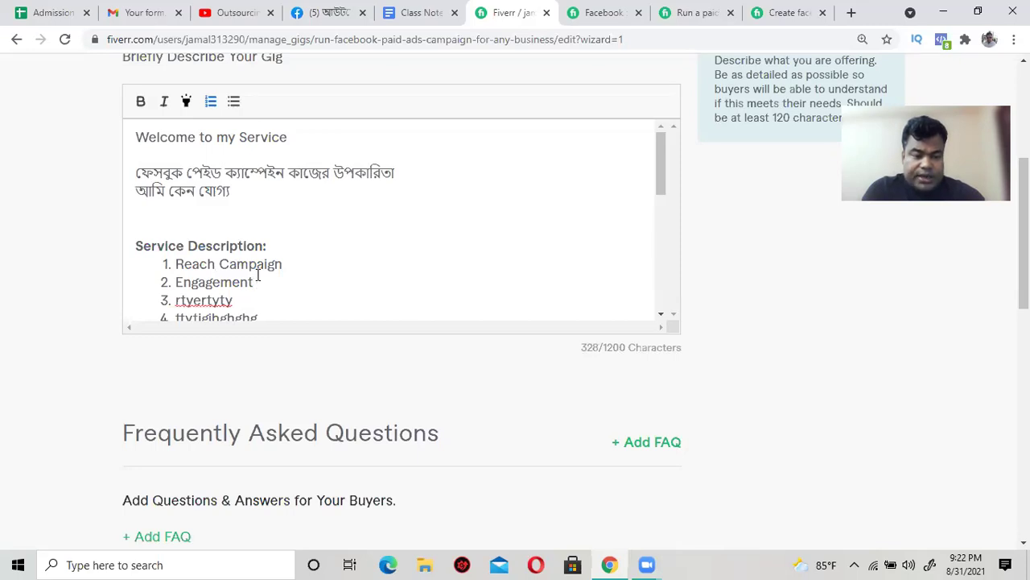
pyautogui.press('Return')
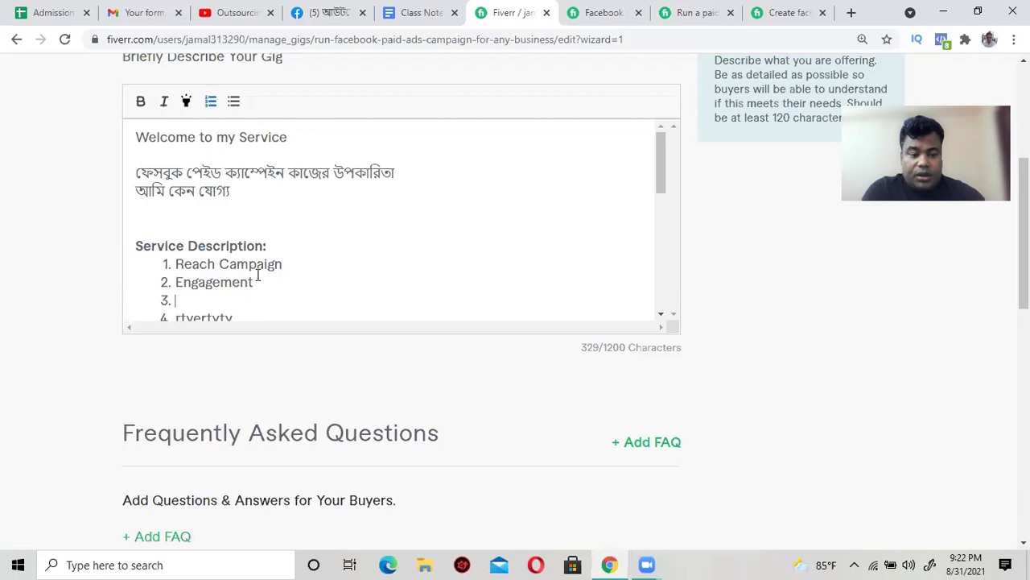
# Step: Fill the empty third numbered item under Service Description with "increase like"
pyautogui.write('Like')
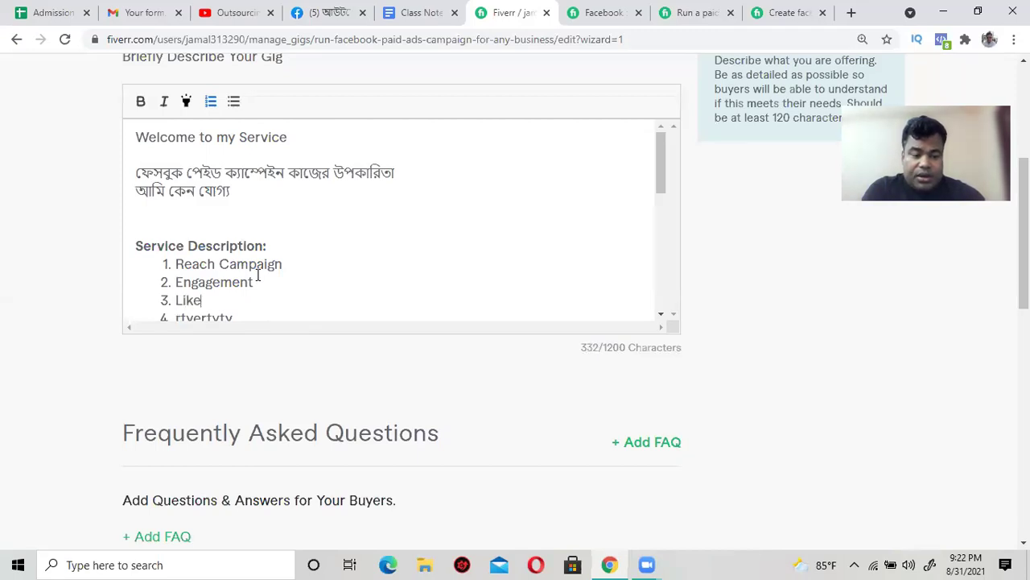
pyautogui.press('BackSpace')
pyautogui.press('BackSpace')
pyautogui.press('BackSpace')
pyautogui.write('increase')
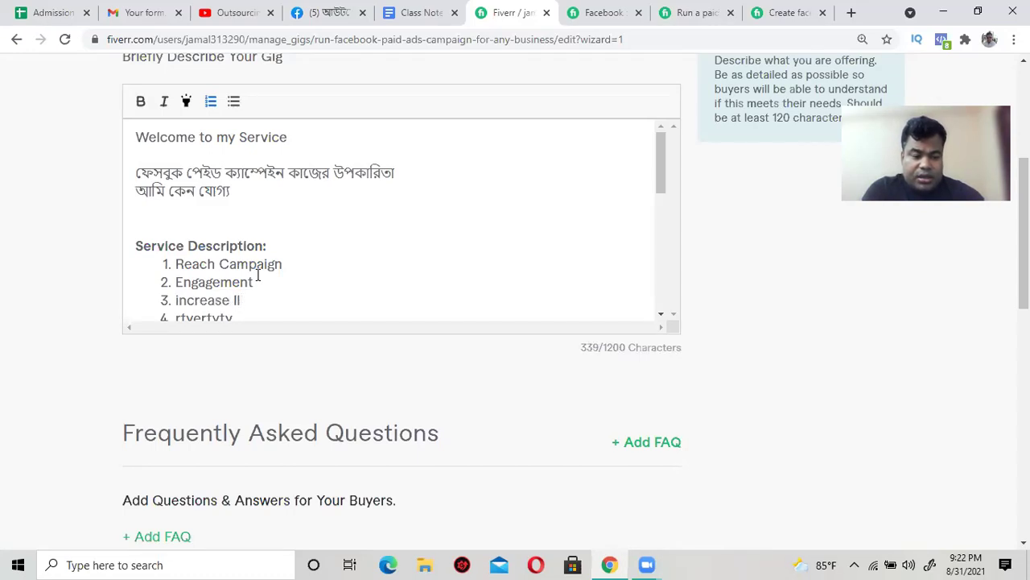
pyautogui.write(' like')
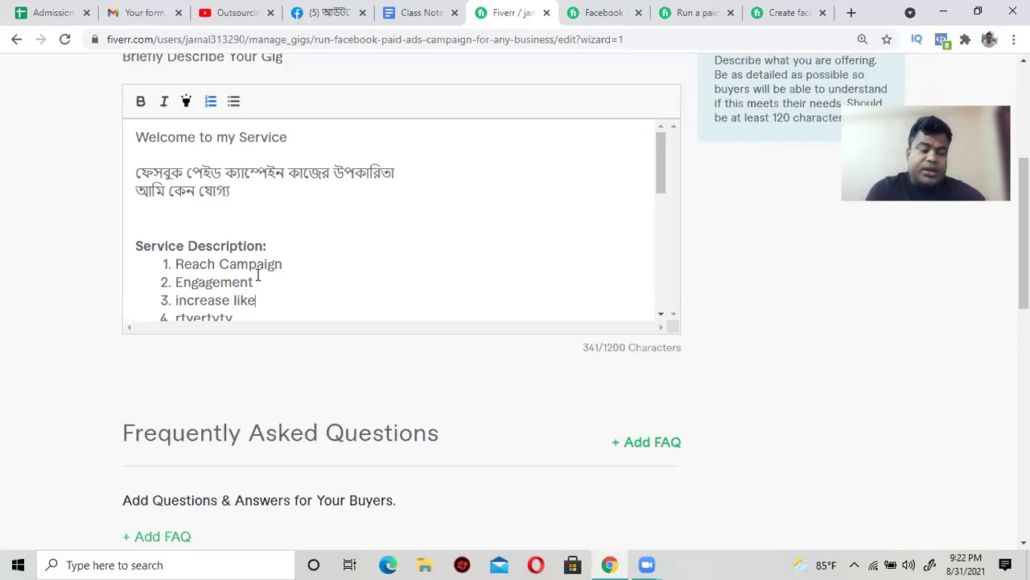
# Step: Replace the random text in the fourth Service Description item with "Conversion Campaign"
pyautogui.scroll(-1, 258, 276)
pyautogui.click(246, 243)
pyautogui.press('BackSpace')
pyautogui.press('BackSpace')
pyautogui.press('BackSpace')
pyautogui.press('BackSpace')
pyautogui.press('BackSpace')
pyautogui.press('BackSpace')
pyautogui.press('BackSpace')
pyautogui.press('BackSpace')
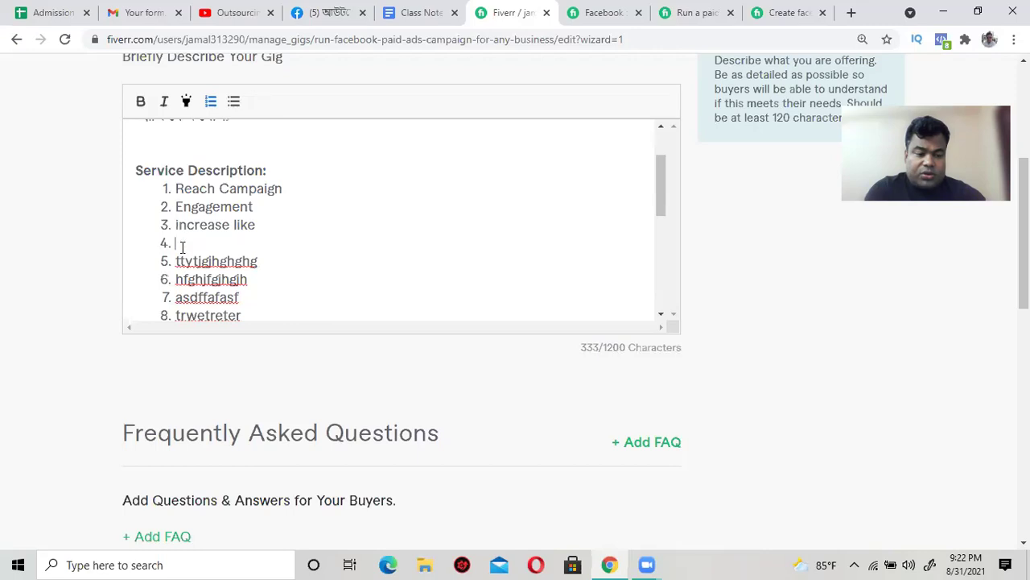
pyautogui.write('Gov')
pyautogui.press('BackSpace')
pyautogui.press('BackSpace')
pyautogui.write('onversion Campaign')
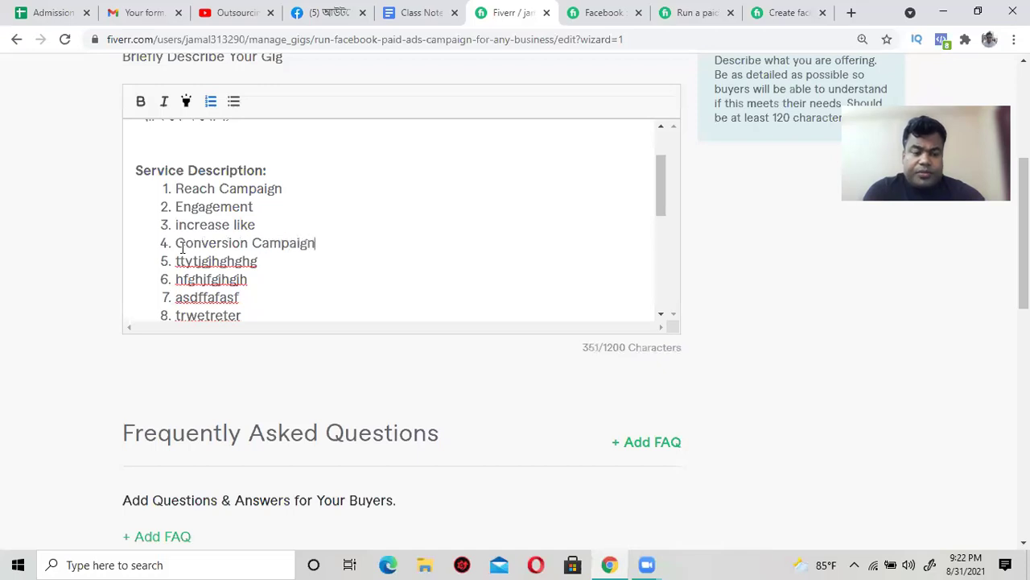
# Step: Replace the placeholder in the fifth Service Description item with "Facebook Pixel"
pyautogui.click(270, 262)
pyautogui.write('=-==')
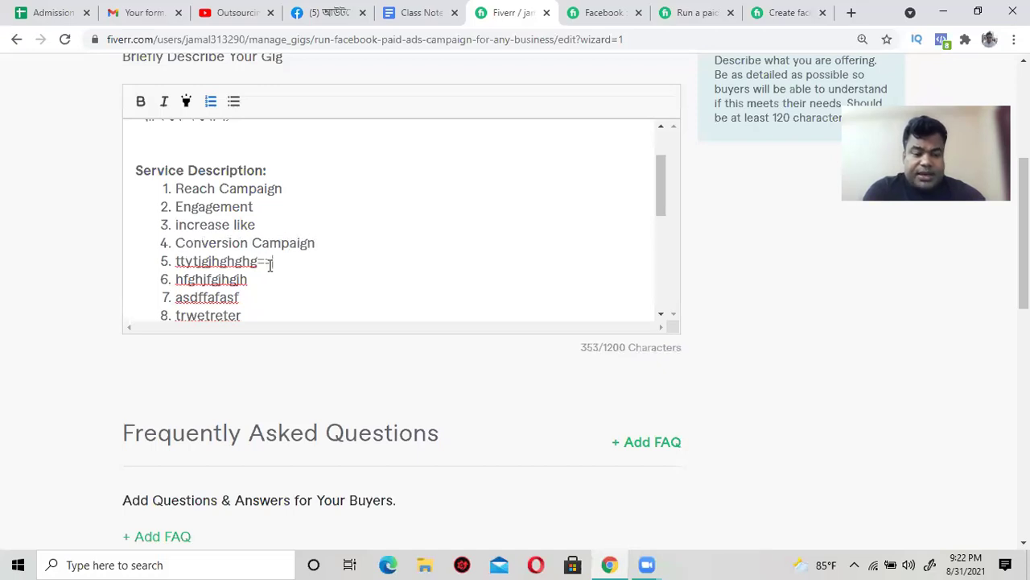
pyautogui.press('BackSpace')
pyautogui.press('BackSpace')
pyautogui.press('BackSpace')
pyautogui.press('BackSpace')
pyautogui.press('BackSpace')
pyautogui.press('BackSpace')
pyautogui.press('BackSpace')
pyautogui.press('BackSpace')
pyautogui.press('BackSpace')
pyautogui.press('BackSpace')
pyautogui.press('BackSpace')
pyautogui.press('BackSpace')
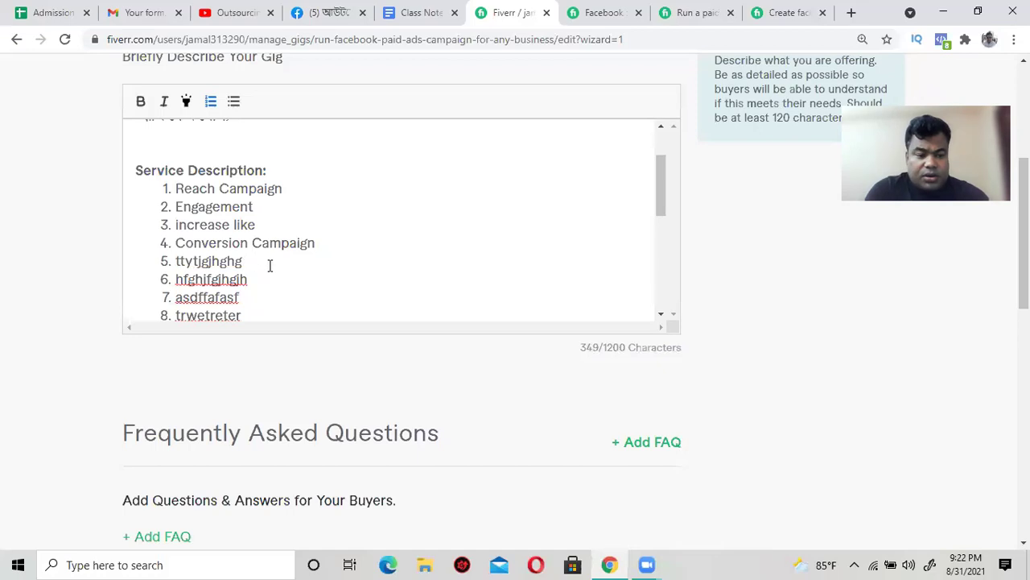
pyautogui.press('BackSpace')
pyautogui.press('BackSpace')
pyautogui.press('BackSpace')
pyautogui.press('BackSpace')
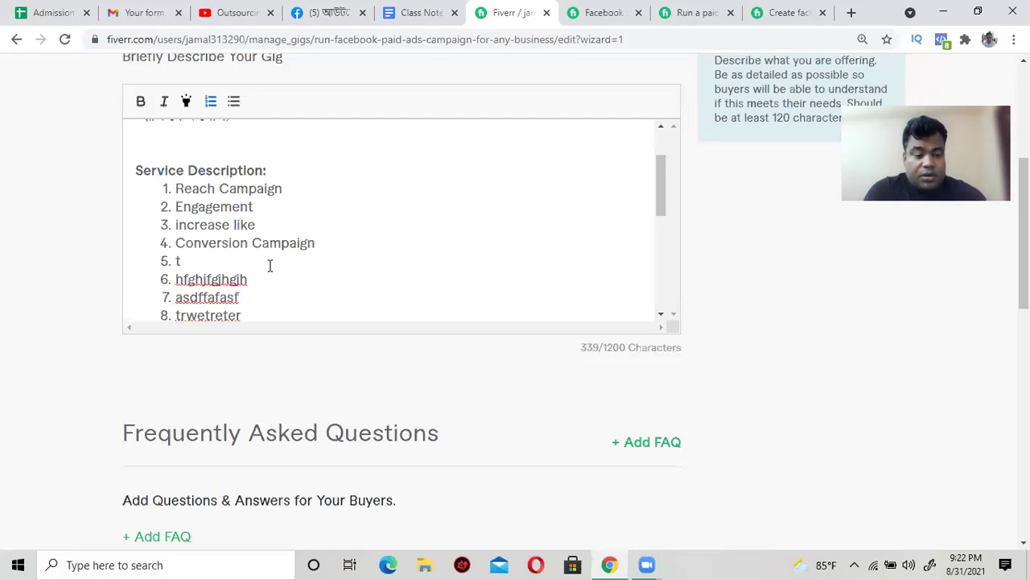
pyautogui.write('Faceboo')
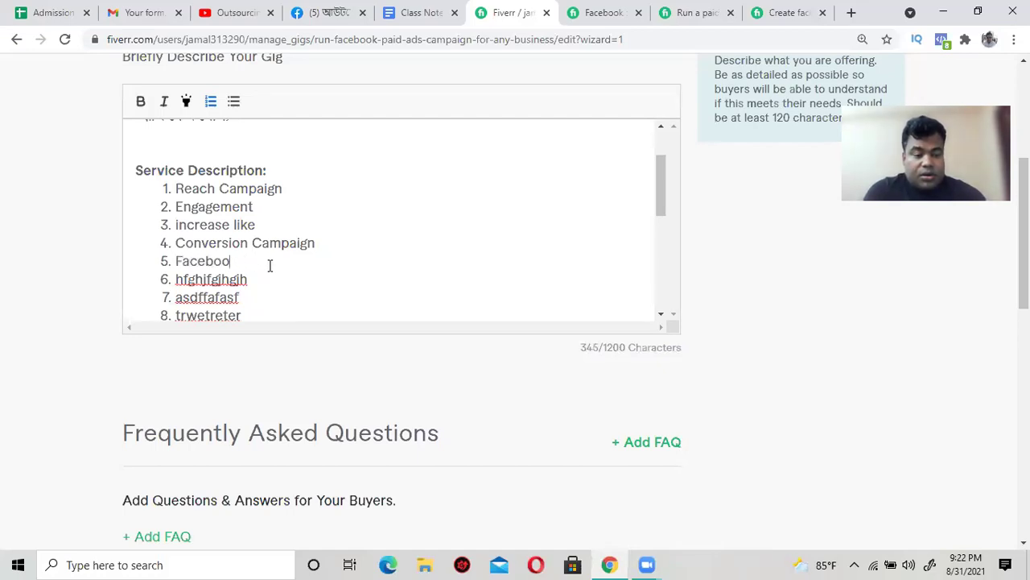
pyautogui.write('k Pixel')
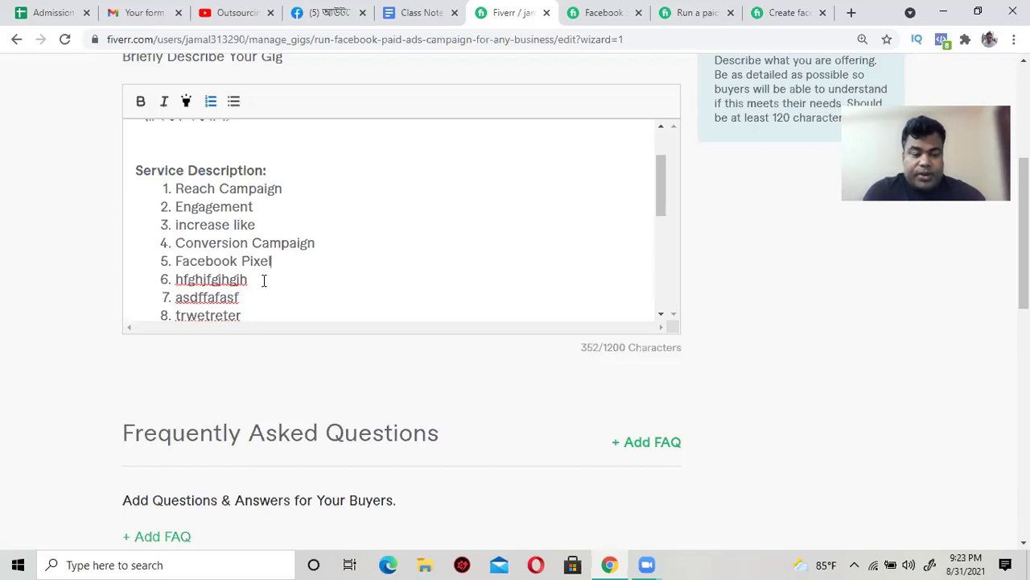
# Step: Replace the placeholder in the sixth Service Description item with "Events Setup"
pyautogui.click(263, 280)
pyautogui.press('BackSpace')
pyautogui.press('BackSpace')
pyautogui.press('BackSpace')
pyautogui.press('BackSpace')
pyautogui.press('BackSpace')
pyautogui.press('BackSpace')
pyautogui.press('BackSpace')
pyautogui.press('BackSpace')
pyautogui.press('BackSpace')
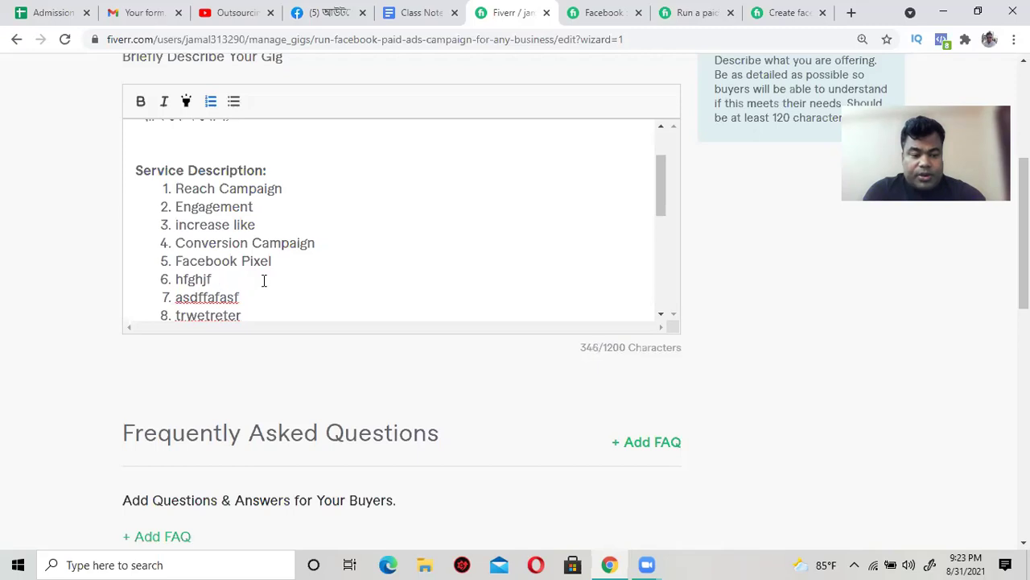
pyautogui.press('BackSpace')
pyautogui.press('BackSpace')
pyautogui.write('Ev')
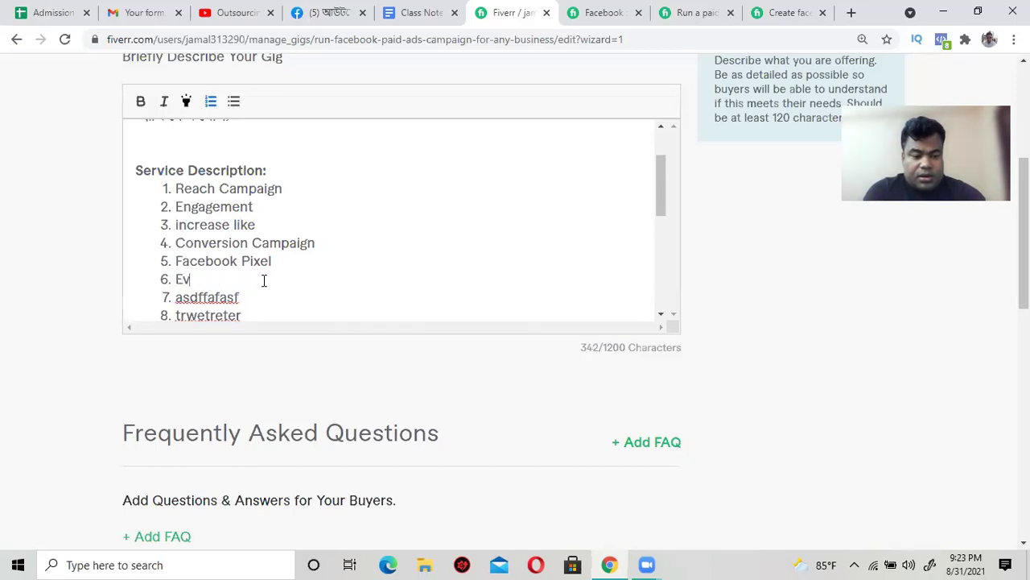
pyautogui.write('ents Setup')
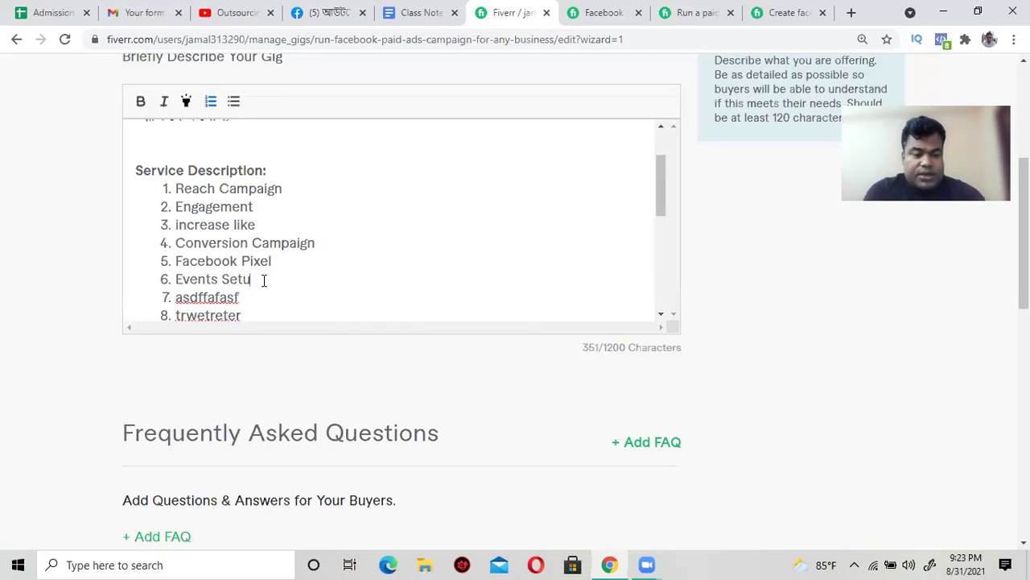
# Step: Replace the placeholder in the seventh Service Description item with "Custom Audience"
pyautogui.click(248, 299)
pyautogui.press('BackSpace')
pyautogui.press('BackSpace')
pyautogui.press('BackSpace')
pyautogui.press('BackSpace')
pyautogui.press('BackSpace')
pyautogui.press('BackSpace')
pyautogui.press('BackSpace')
pyautogui.press('BackSpace')
pyautogui.press('BackSpace')
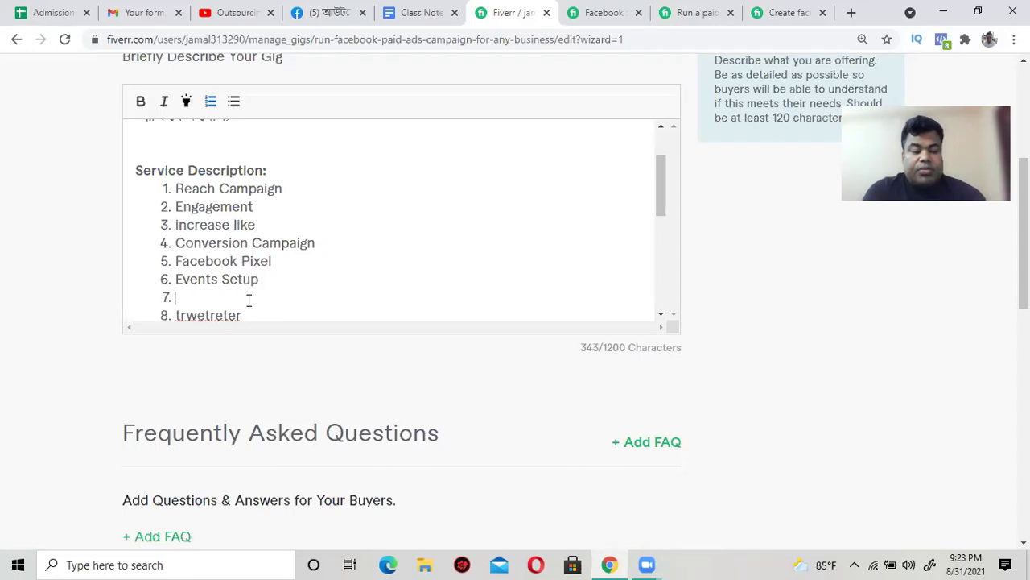
pyautogui.write('stom Audi')
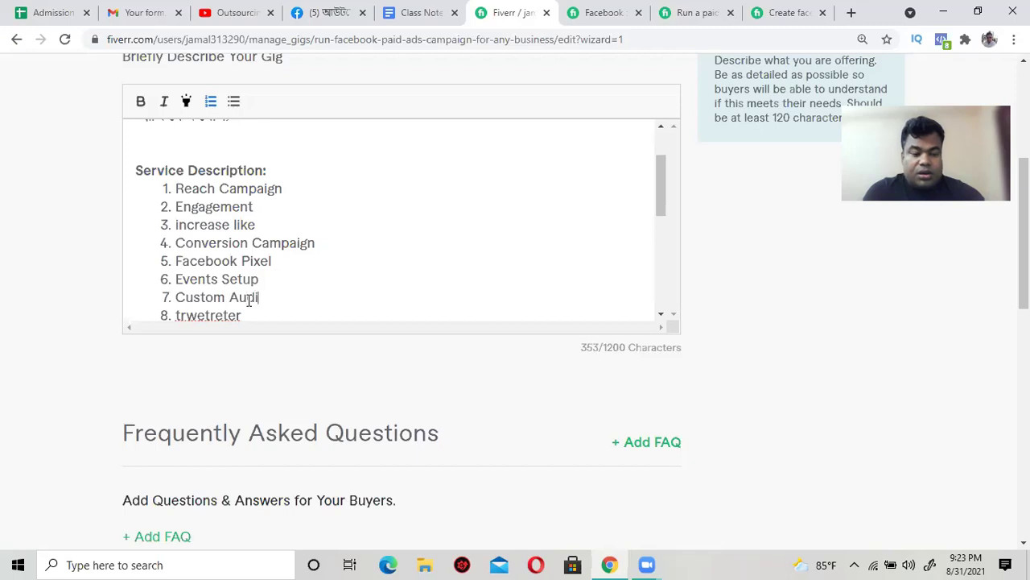
pyautogui.write('ence')
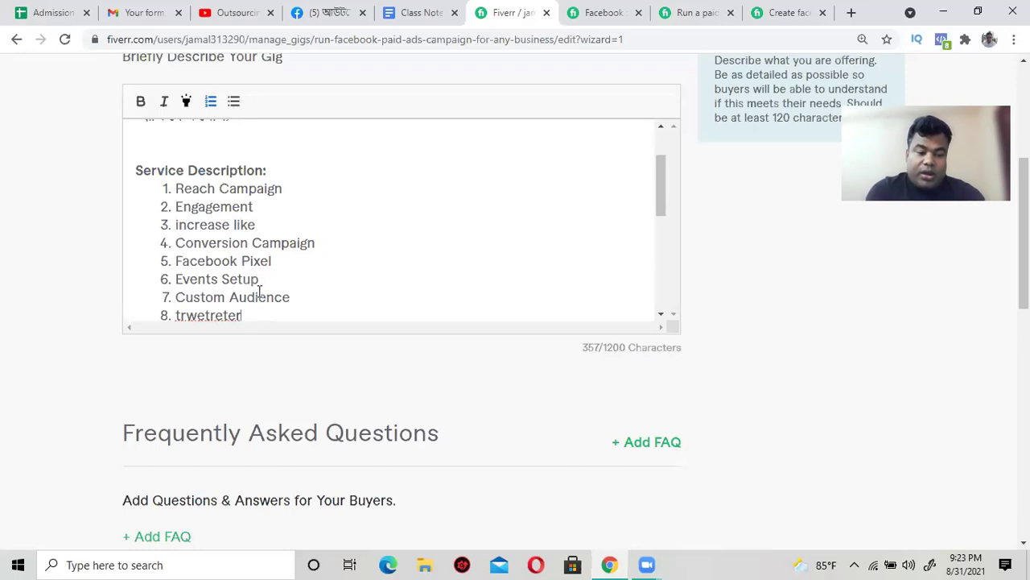
# Step: Replace the first bulleted item under Specialty with "Lowest CPC adn CPV"
pyautogui.scroll(-1, 260, 292)
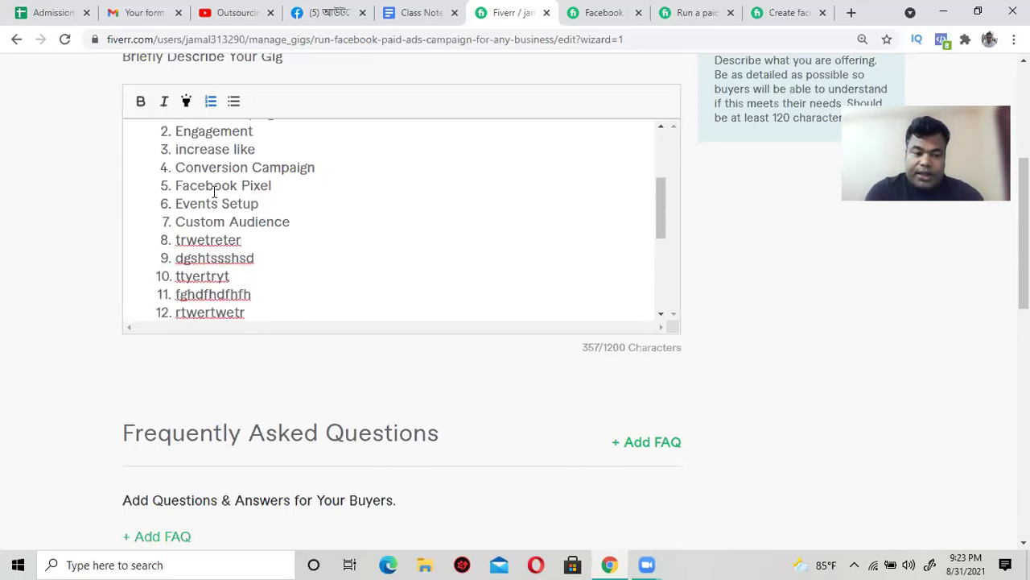
pyautogui.scroll(-2, 218, 272)
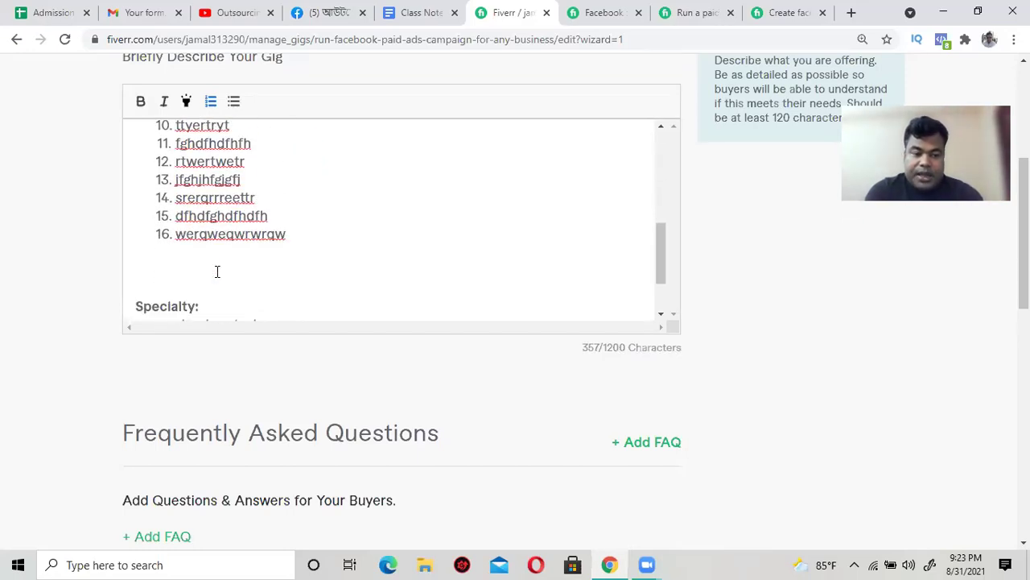
pyautogui.scroll(-1, 219, 272)
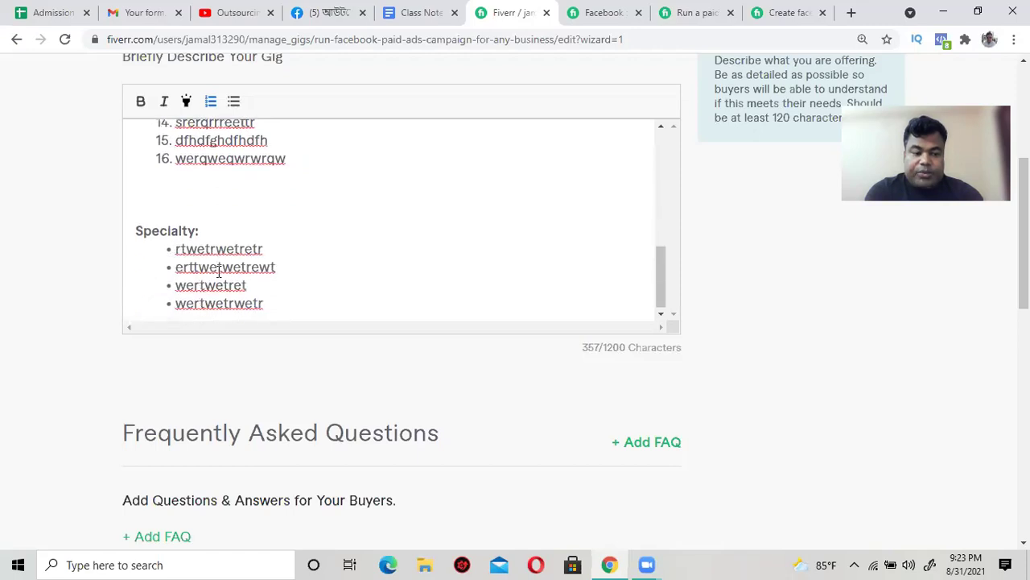
pyautogui.click(269, 246)
pyautogui.press('BackSpace')
pyautogui.press('BackSpace')
pyautogui.press('BackSpace')
pyautogui.press('BackSpace')
pyautogui.press('BackSpace')
pyautogui.press('BackSpace')
pyautogui.press('BackSpace')
pyautogui.press('BackSpace')
pyautogui.press('BackSpace')
pyautogui.press('BackSpace')
pyautogui.press('BackSpace')
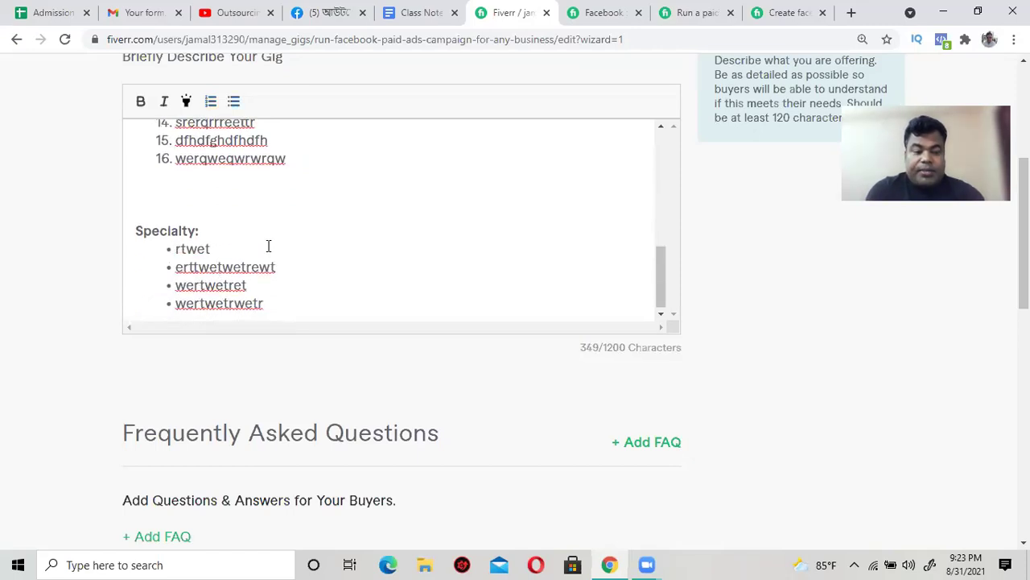
pyautogui.write('Lowe')
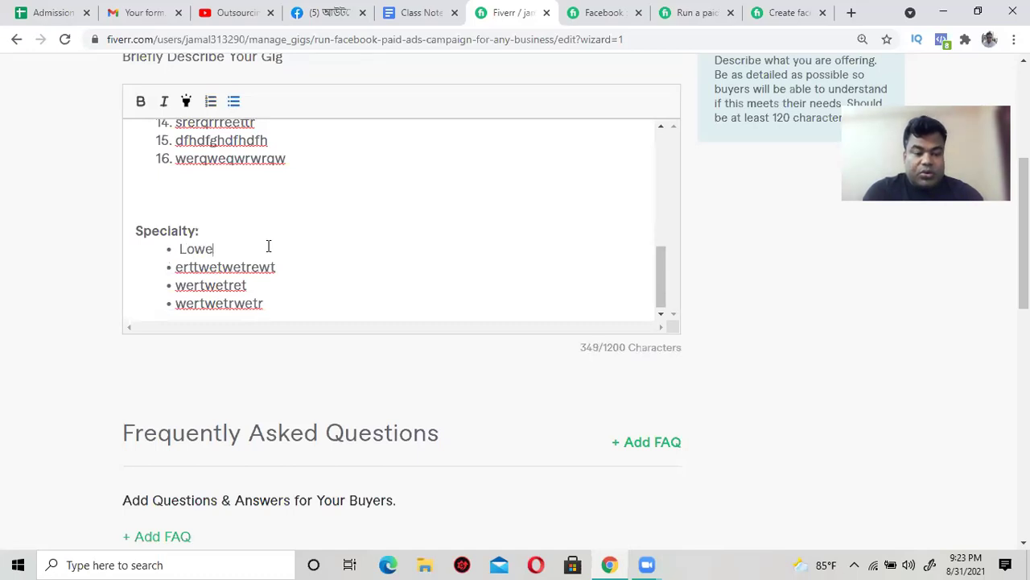
pyautogui.write('st CPC')
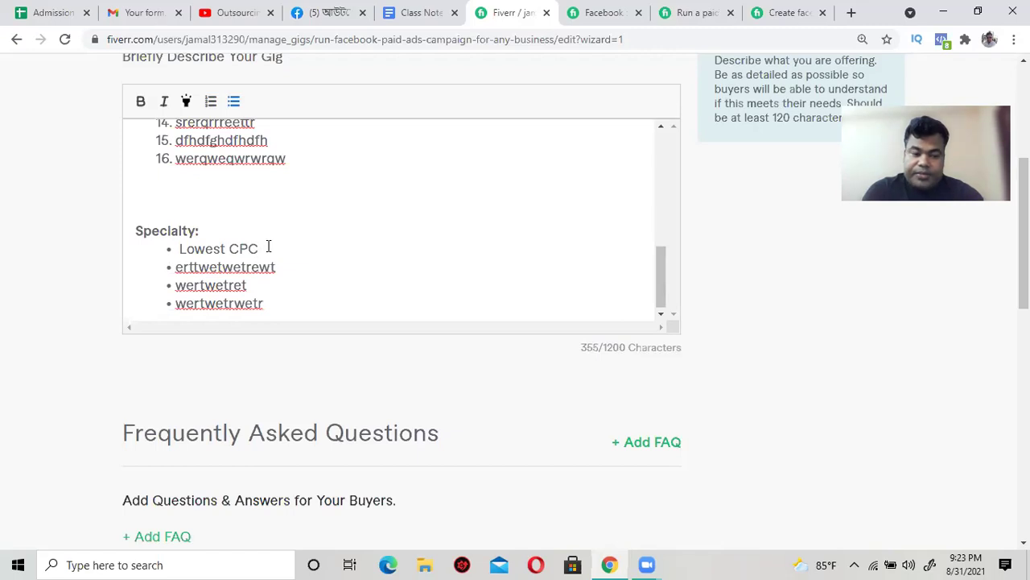
pyautogui.write(' adn Cp')
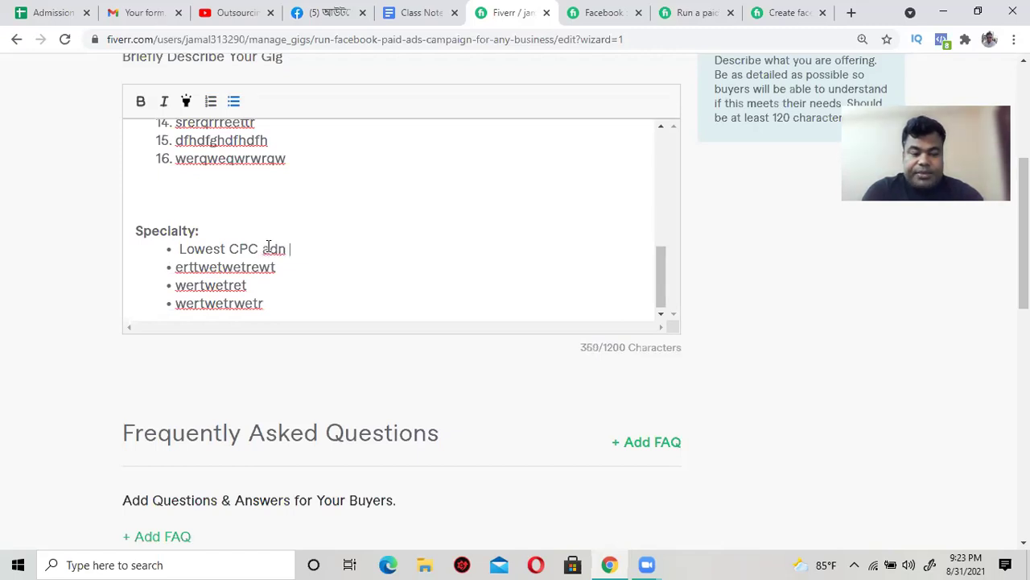
pyautogui.press('BackSpace')
pyautogui.write('PV')
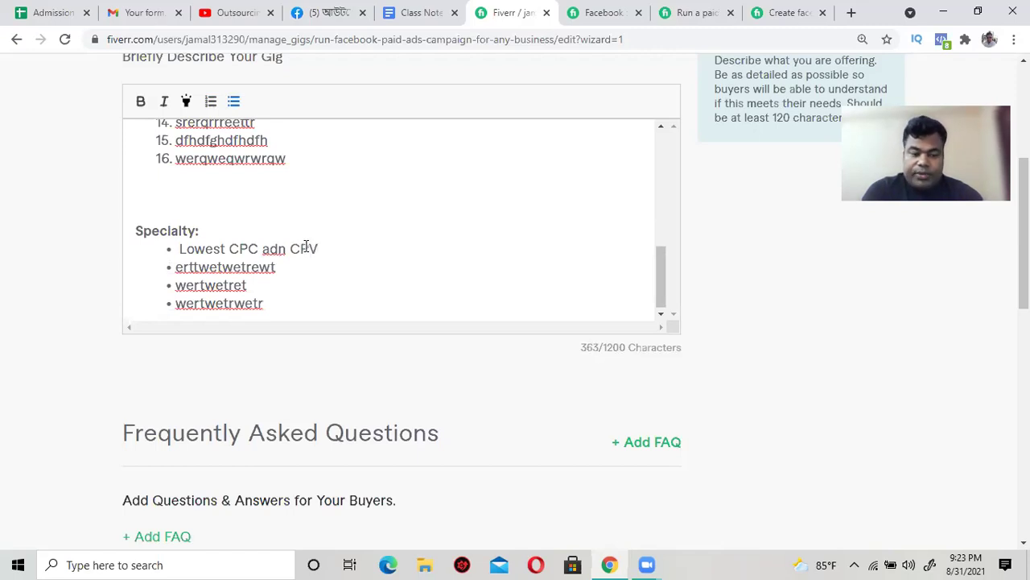
# Step: Replace the placeholder in the eighth Service Description item with "Website promotion"
pyautogui.scroll(3, 256, 238)
pyautogui.click(250, 239)
pyautogui.press('BackSpace')
pyautogui.press('BackSpace')
pyautogui.press('BackSpace')
pyautogui.press('BackSpace')
pyautogui.press('BackSpace')
pyautogui.press('BackSpace')
pyautogui.press('BackSpace')
pyautogui.press('BackSpace')
pyautogui.press('BackSpace')
pyautogui.press('BackSpace')
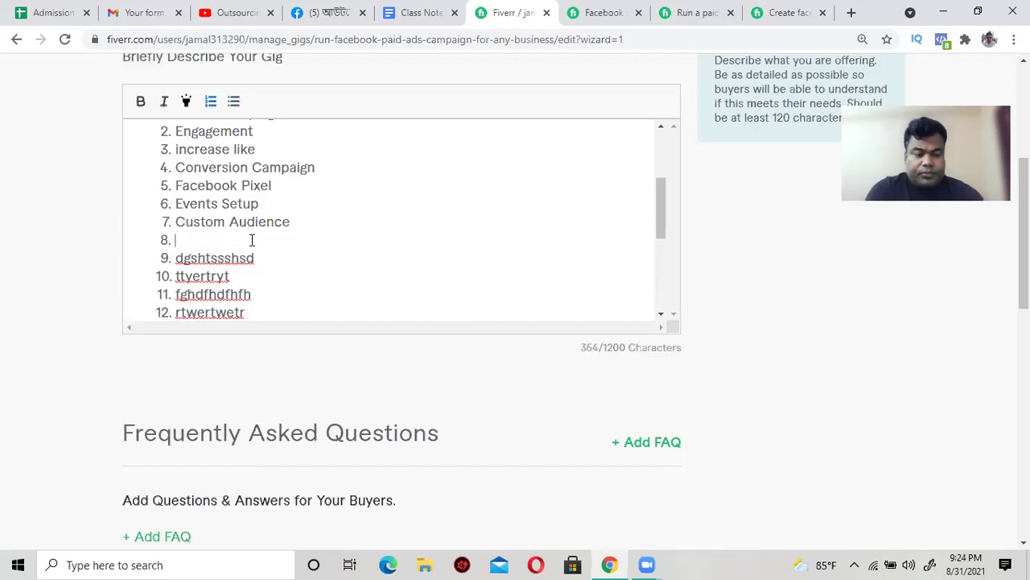
pyautogui.write('Websi')
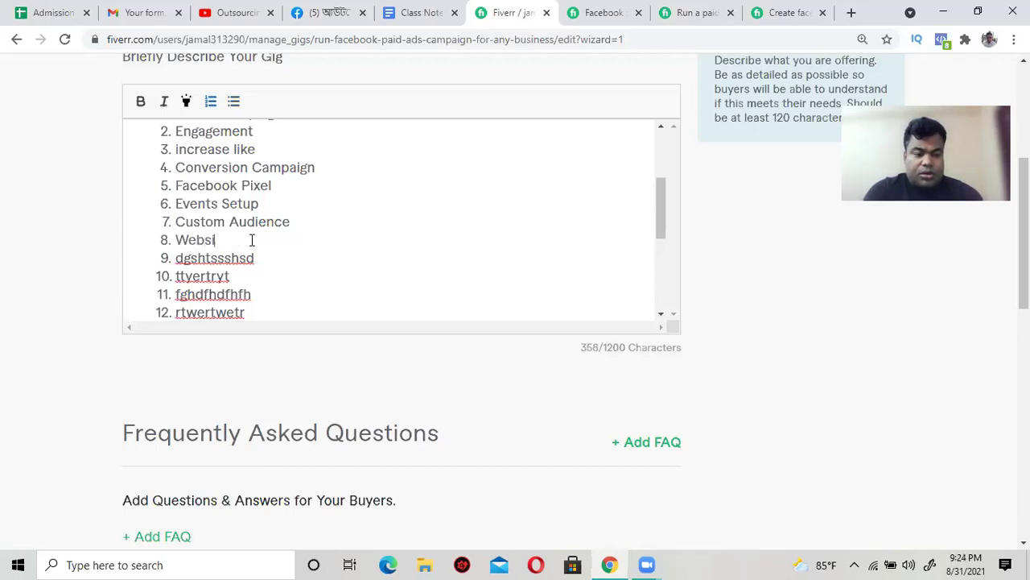
pyautogui.write('te promotion')
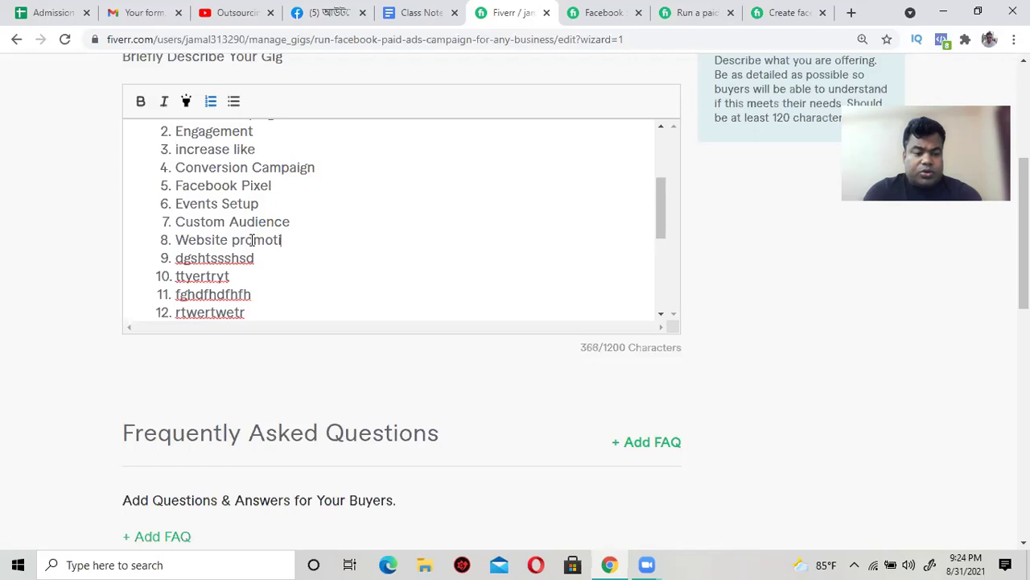
# Step: Replace the placeholder in the ninth Service Description item with "Video promotion"
pyautogui.click(265, 256)
pyautogui.press('BackSpace')
pyautogui.press('BackSpace')
pyautogui.press('BackSpace')
pyautogui.press('BackSpace')
pyautogui.press('BackSpace')
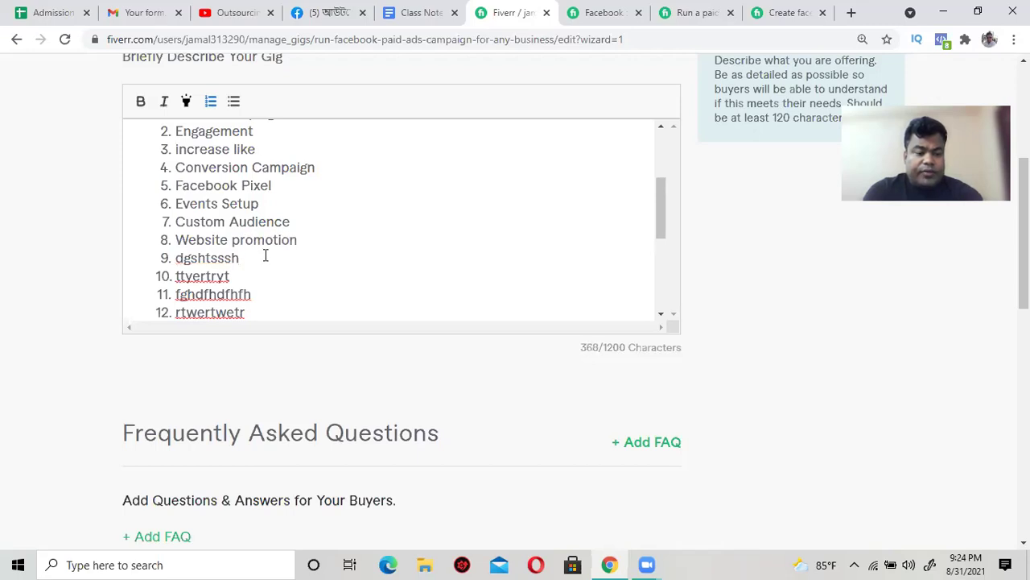
pyautogui.press('BackSpace')
pyautogui.press('BackSpace')
pyautogui.press('BackSpace')
pyautogui.press('BackSpace')
pyautogui.press('BackSpace')
pyautogui.press('BackSpace')
pyautogui.write('V')
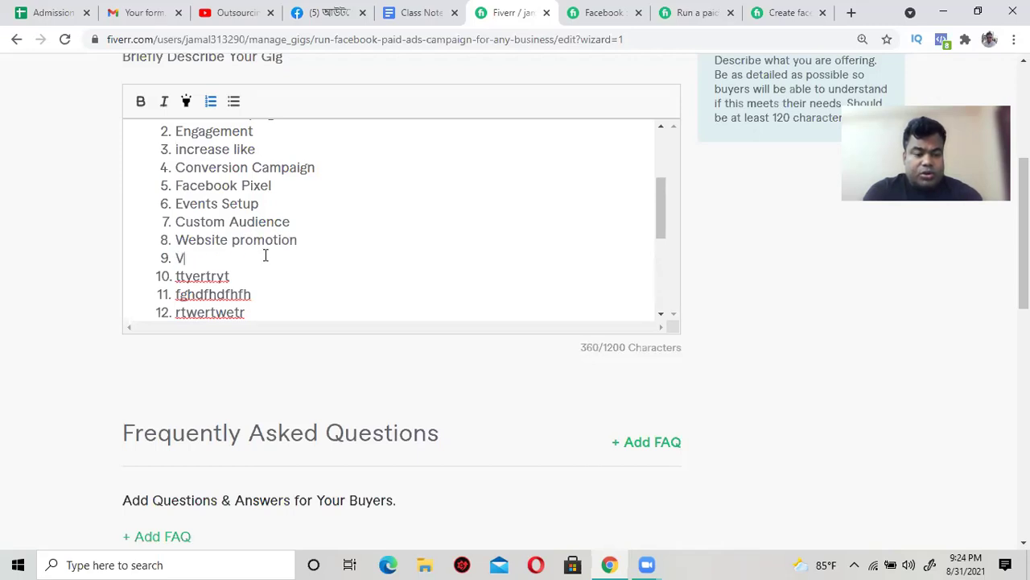
pyautogui.write('ideo promotion')
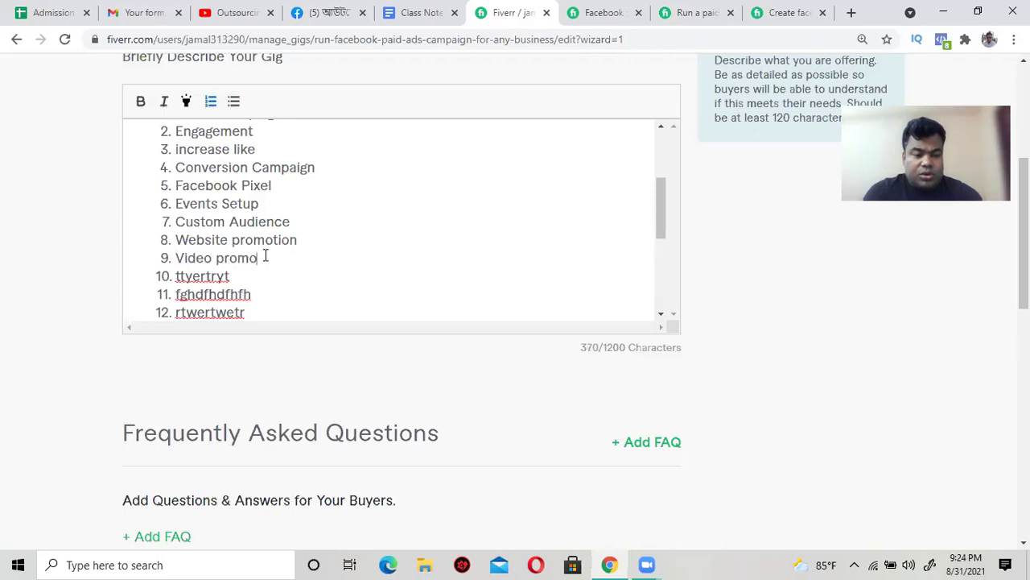
# Step: Replace the placeholder in the tenth Service Description item with "Banner Ads"
pyautogui.press('BackSpace')
pyautogui.press('BackSpace')
pyautogui.press('BackSpace')
pyautogui.press('BackSpace')
pyautogui.press('BackSpace')
pyautogui.press('BackSpace')
pyautogui.press('BackSpace')
pyautogui.press('BackSpace')
pyautogui.write('Banner')
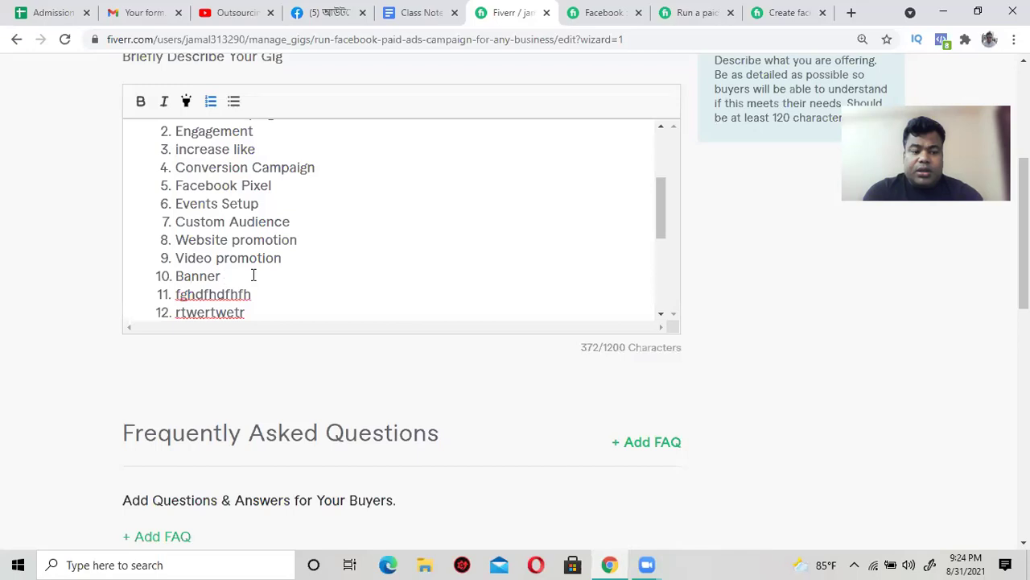
pyautogui.write('Ads')
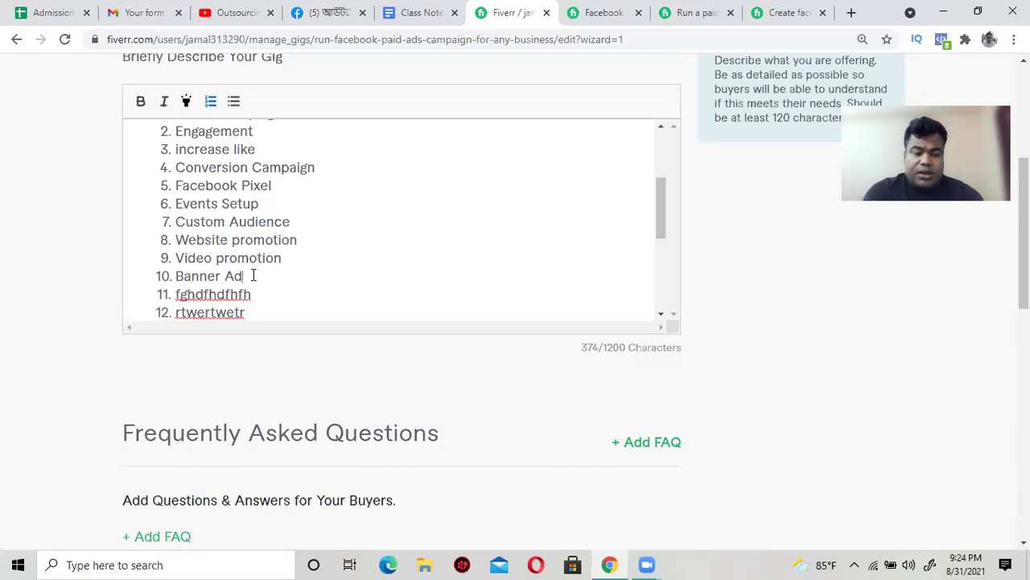
# Step: Replace the placeholder in the eleventh Service Description item with "Ads Content Create"
pyautogui.click(256, 295)
pyautogui.press('BackSpace')
pyautogui.press('BackSpace')
pyautogui.press('BackSpace')
pyautogui.press('BackSpace')
pyautogui.press('BackSpace')
pyautogui.press('BackSpace')
pyautogui.press('BackSpace')
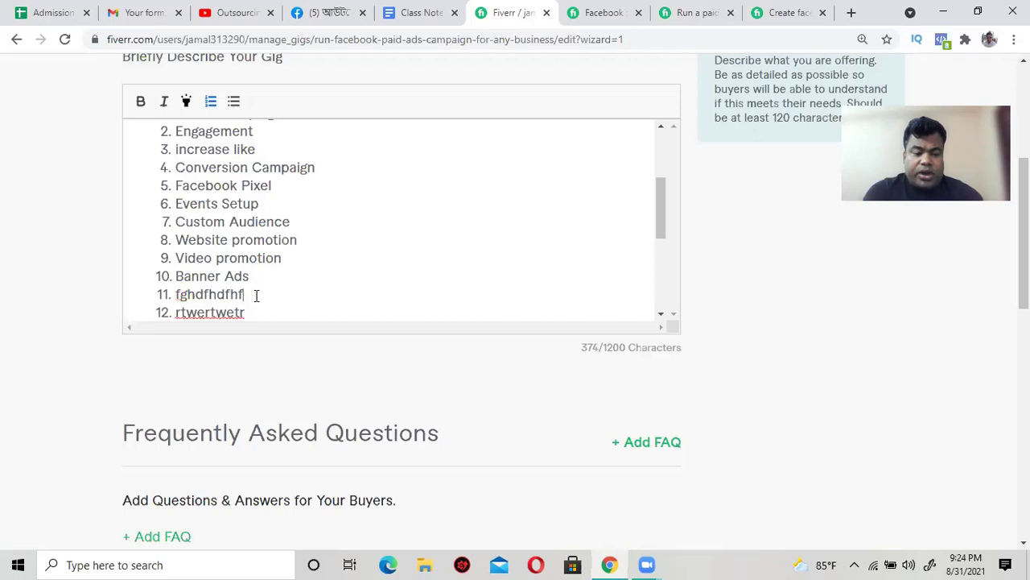
pyautogui.press('BackSpace')
pyautogui.press('BackSpace')
pyautogui.press('BackSpace')
pyautogui.write('Ads C')
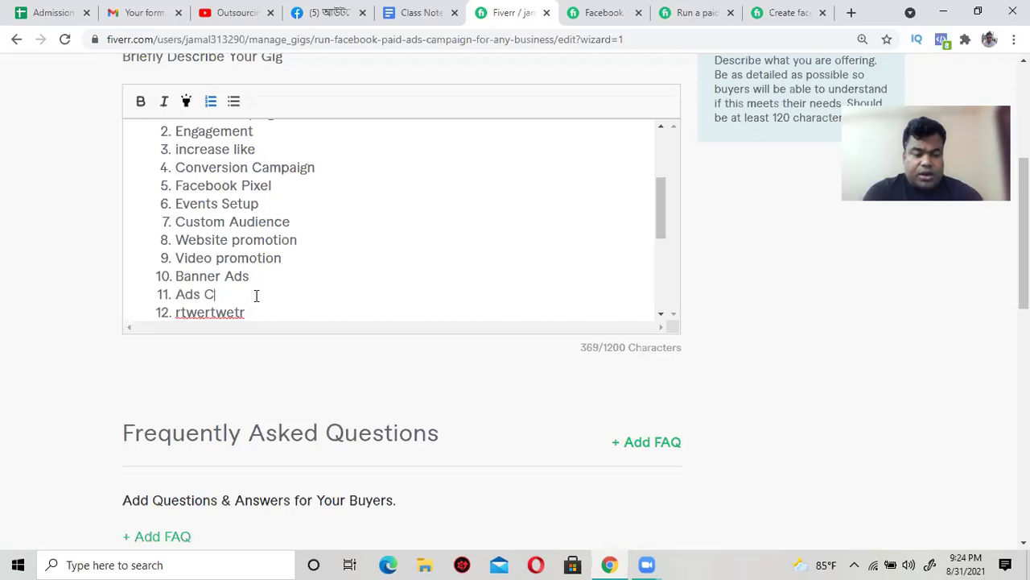
pyautogui.write('ont')
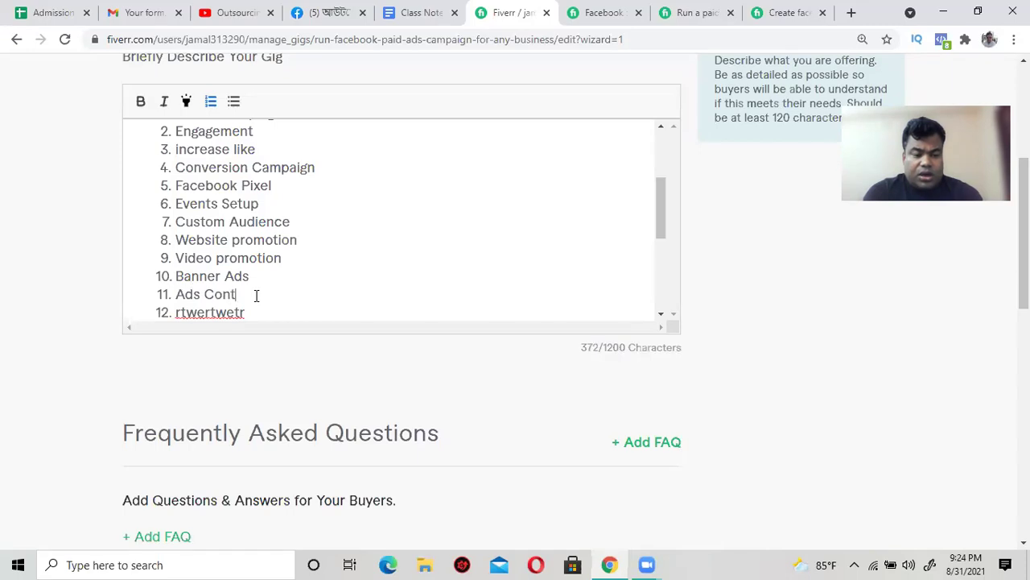
pyautogui.write('ent Create')
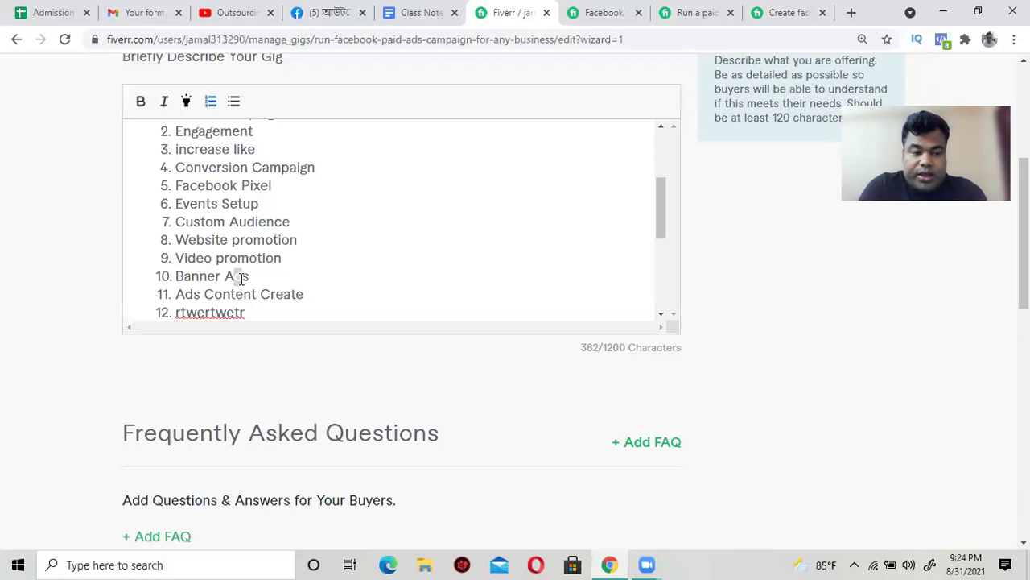
# Step: Review the gig description from the welcome line through the numbered Service Description items to the remaining placeholders
pyautogui.scroll(-2, 355, 310)
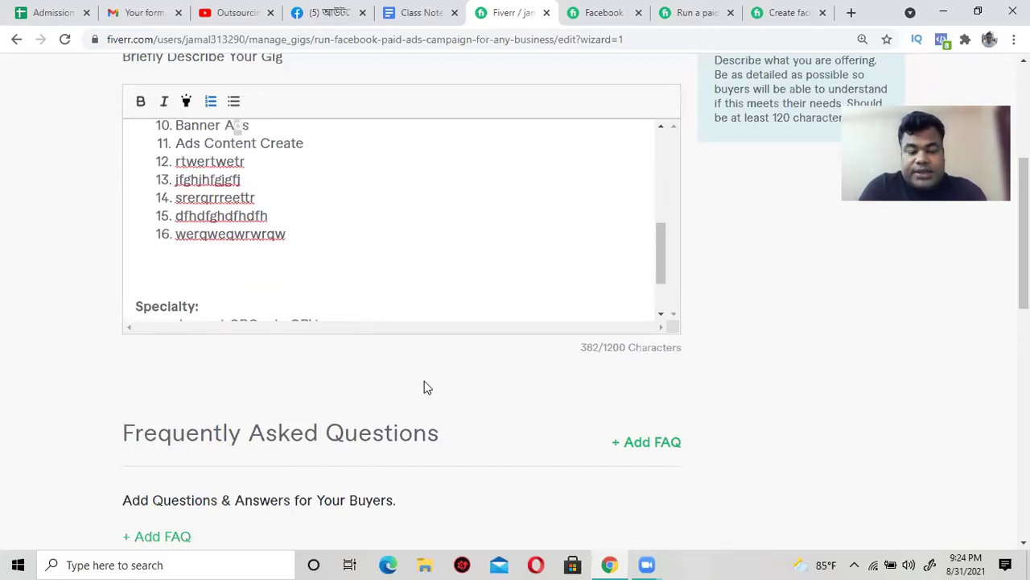
pyautogui.scroll(2, 424, 385)
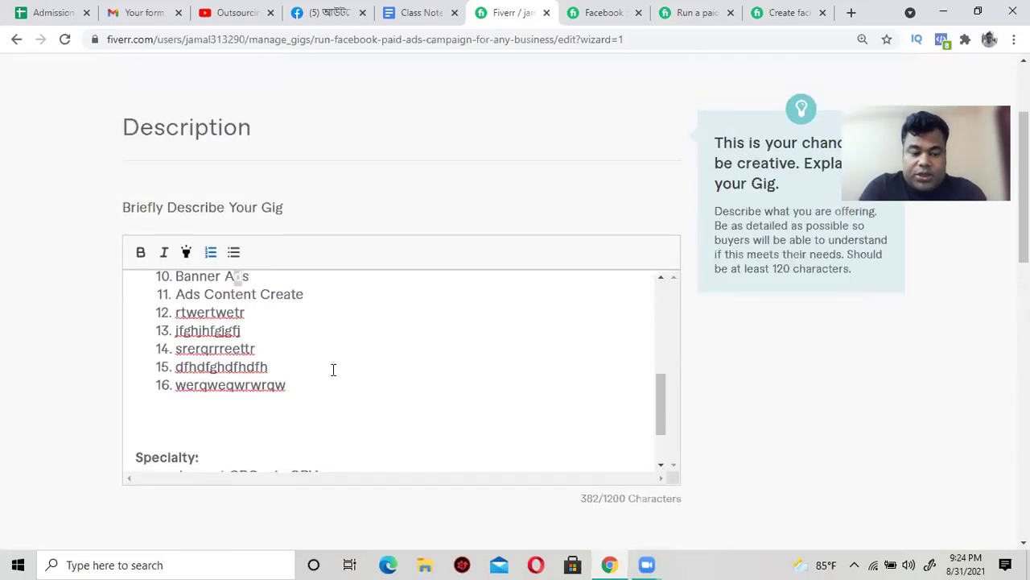
pyautogui.scroll(2, 331, 369)
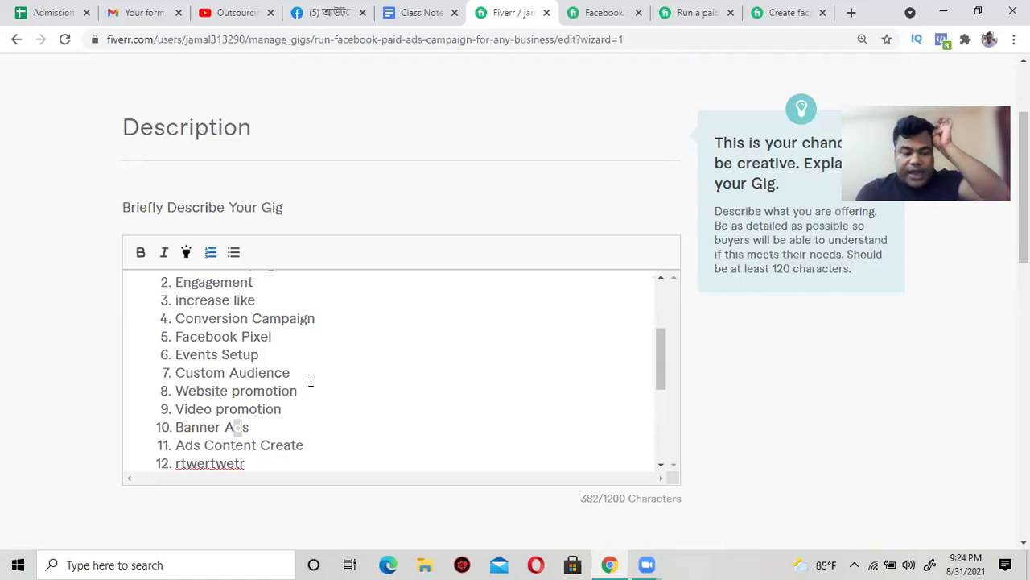
pyautogui.scroll(2, 317, 369)
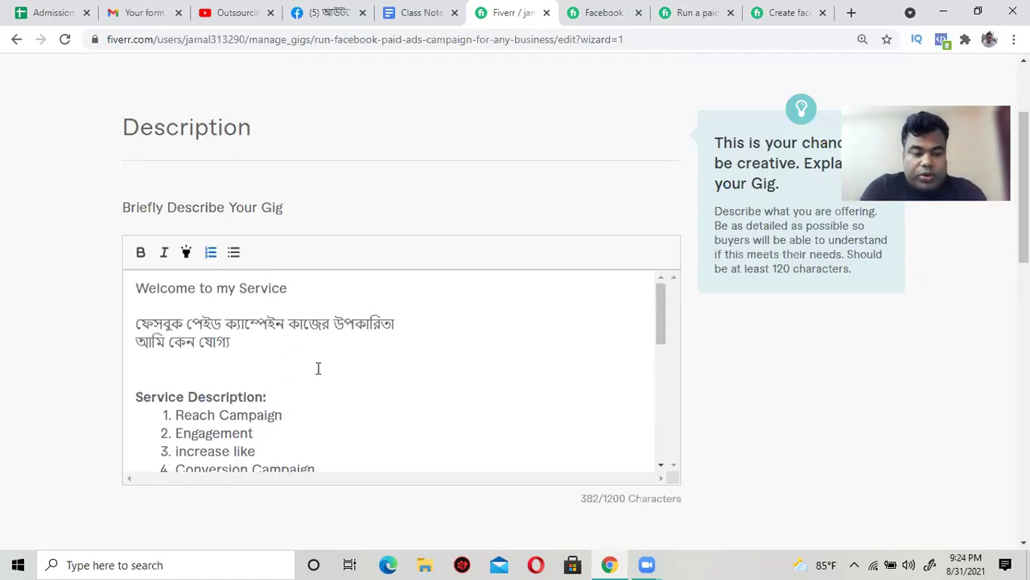
pyautogui.scroll(-2, 317, 368)
pyautogui.scroll(1, 317, 368)
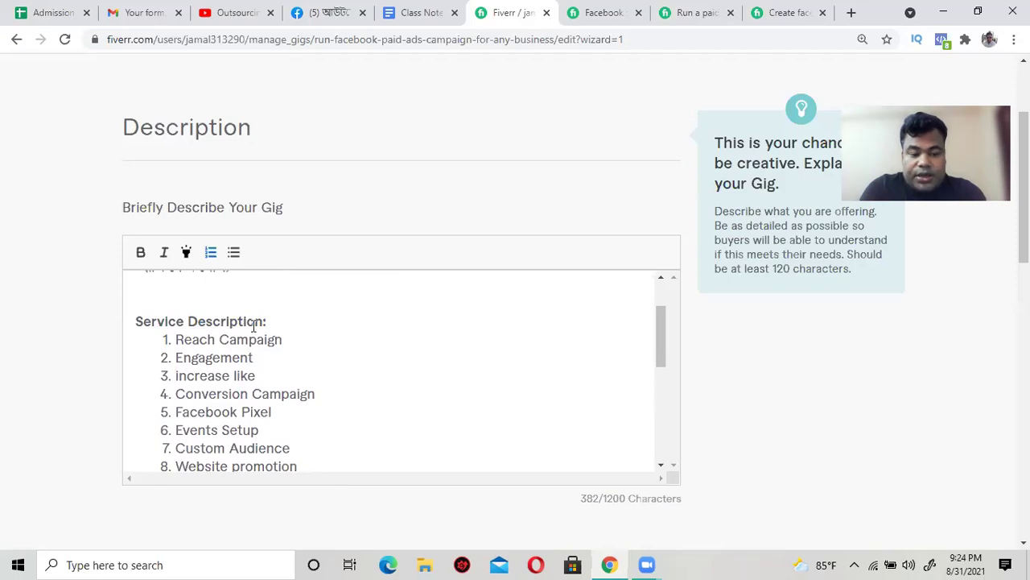
pyautogui.scroll(-2, 254, 324)
pyautogui.scroll(1, 252, 327)
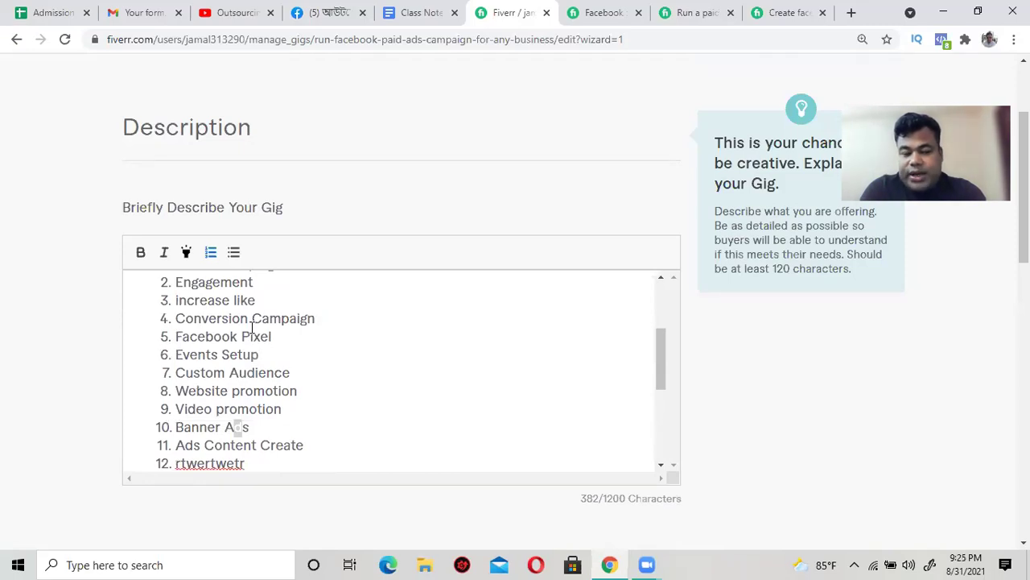
pyautogui.scroll(1, 252, 326)
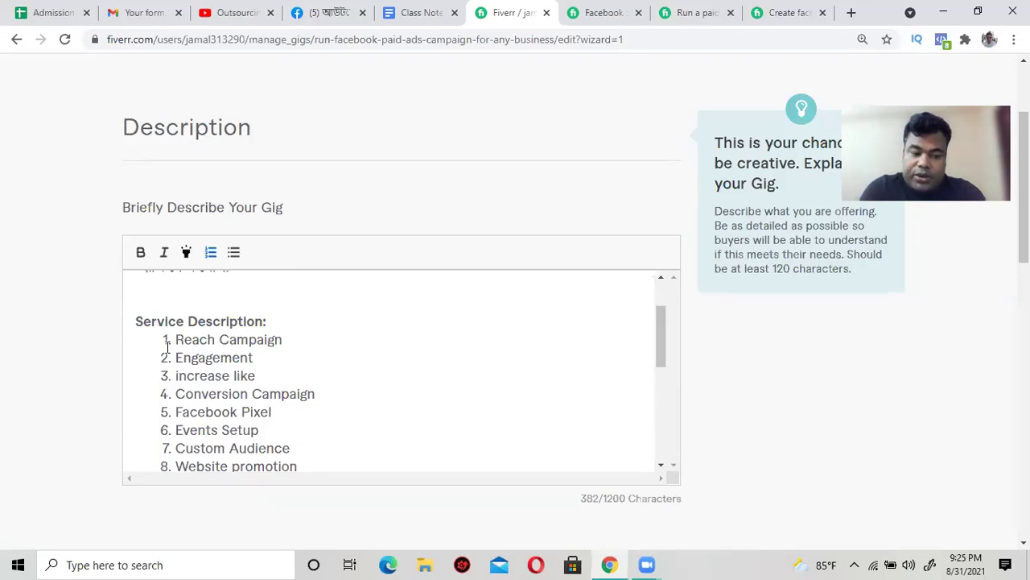
# Step: Replace the placeholder in the second Specialty item with "Attractive content Create"
pyautogui.scroll(-4, 241, 403)
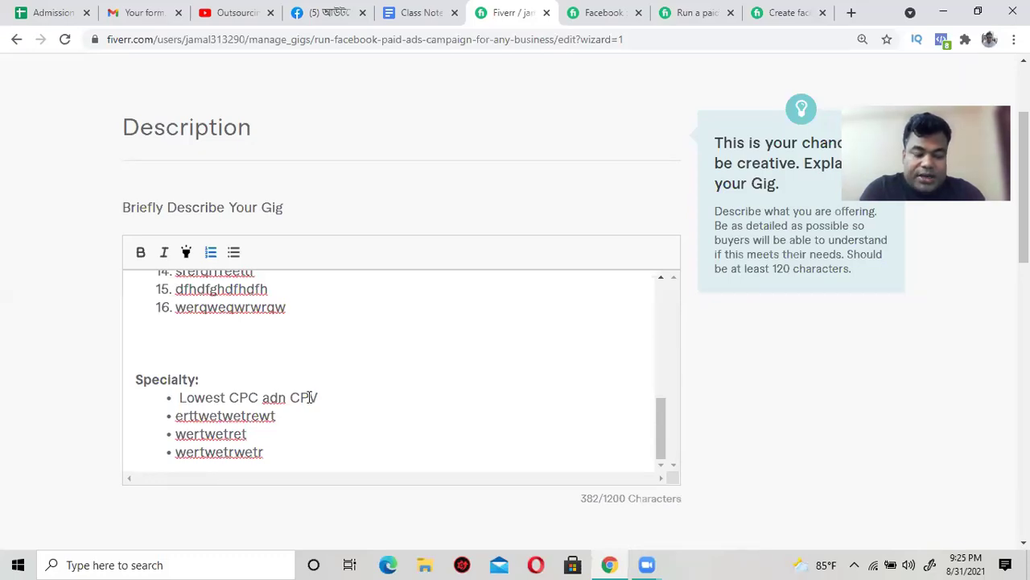
pyautogui.click(278, 415)
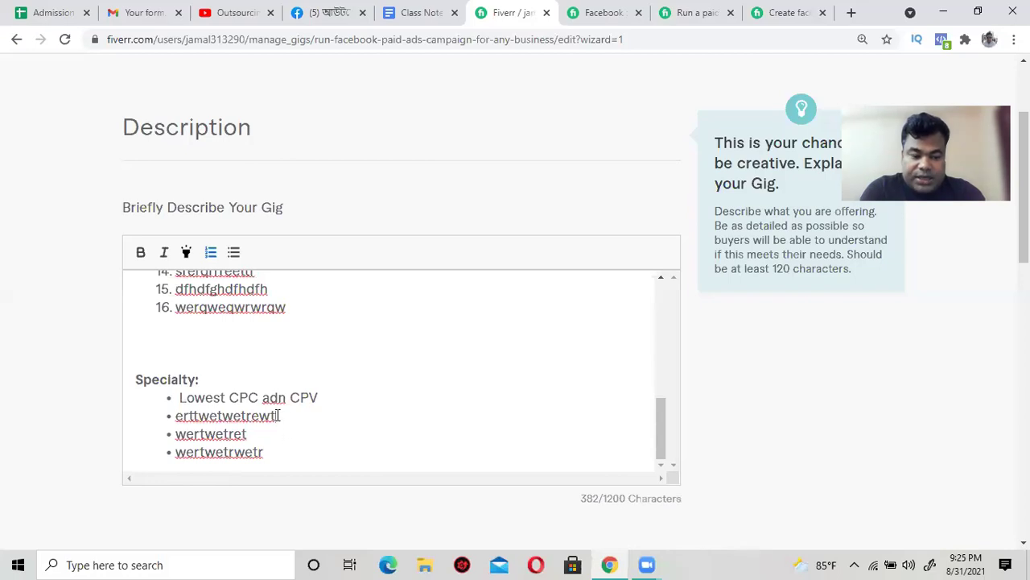
pyautogui.press('BackSpace')
pyautogui.press('BackSpace')
pyautogui.press('BackSpace')
pyautogui.press('BackSpace')
pyautogui.press('BackSpace')
pyautogui.press('BackSpace')
pyautogui.press('BackSpace')
pyautogui.press('BackSpace')
pyautogui.press('BackSpace')
pyautogui.press('BackSpace')
pyautogui.press('BackSpace')
pyautogui.press('BackSpace')
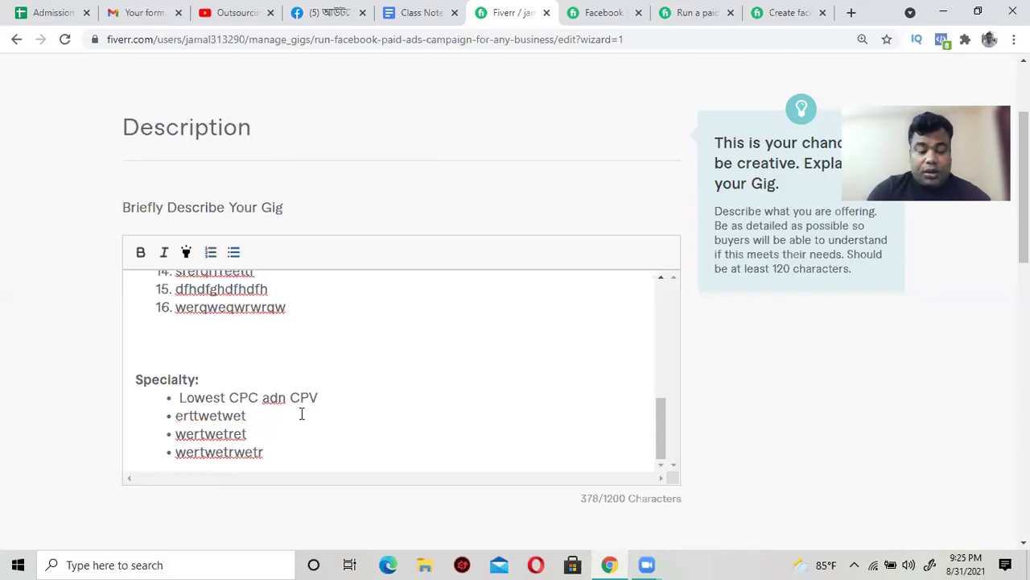
pyautogui.press('BackSpace')
pyautogui.press('BackSpace')
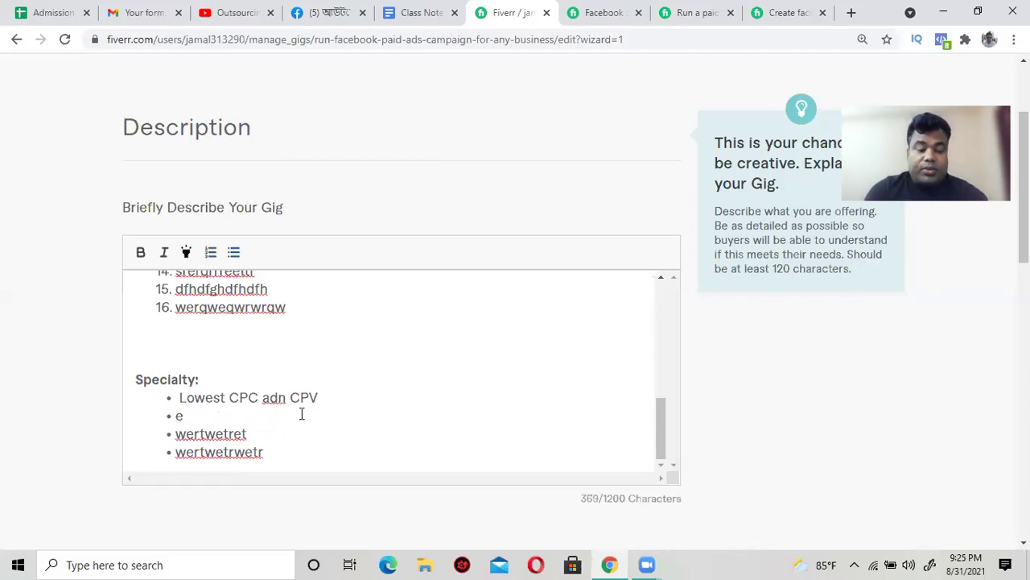
pyautogui.write('Atr')
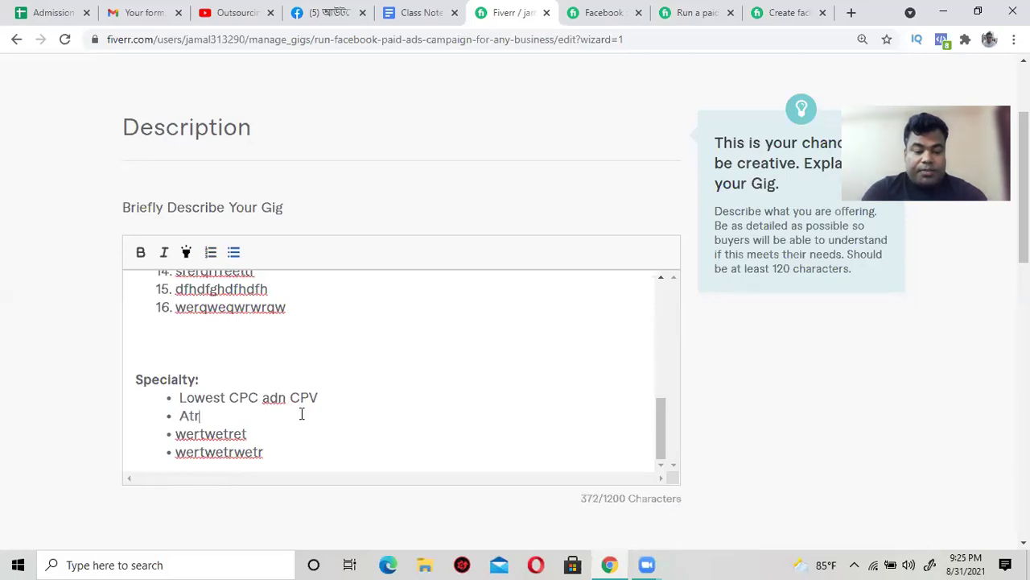
pyautogui.write('ractive ')
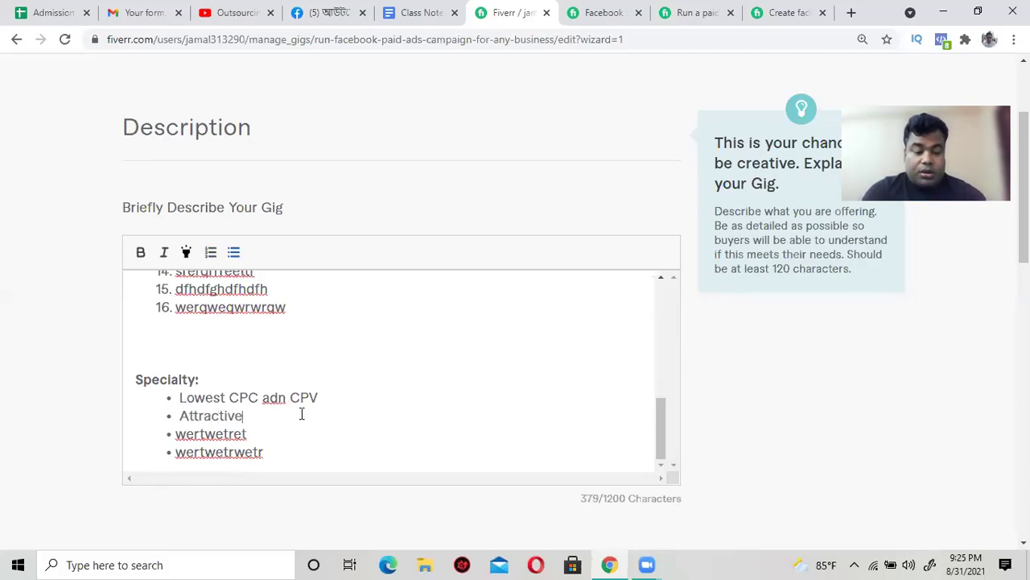
pyautogui.write('cont')
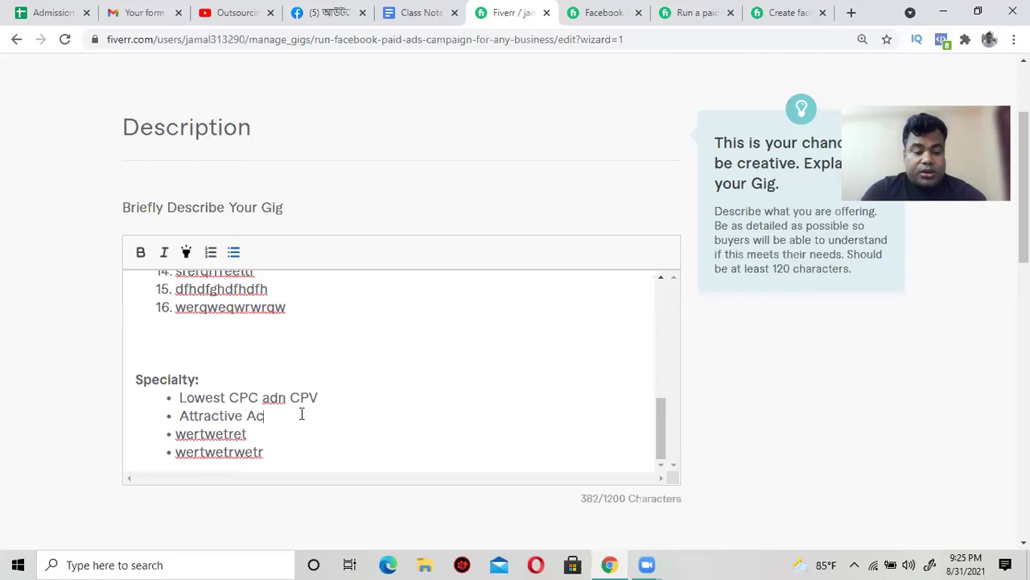
pyautogui.write('ent Create')
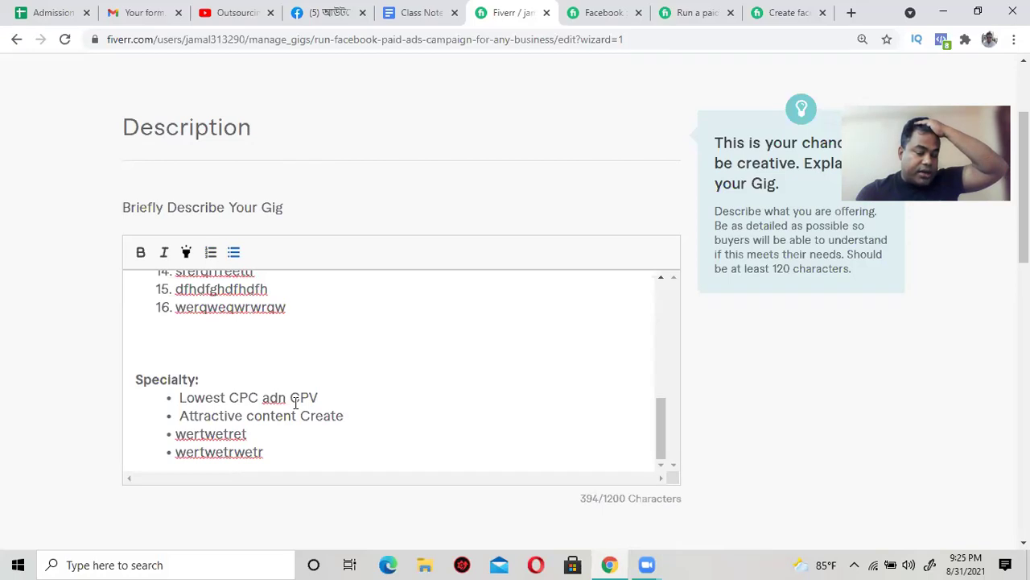
# Step: Replace the placeholder in the third Specialty item with "Custom Reporting"
pyautogui.press('BackSpace')
pyautogui.press('BackSpace')
pyautogui.press('BackSpace')
pyautogui.press('BackSpace')
pyautogui.press('BackSpace')
pyautogui.press('BackSpace')
pyautogui.press('BackSpace')
pyautogui.press('BackSpace')
pyautogui.press('BackSpace')
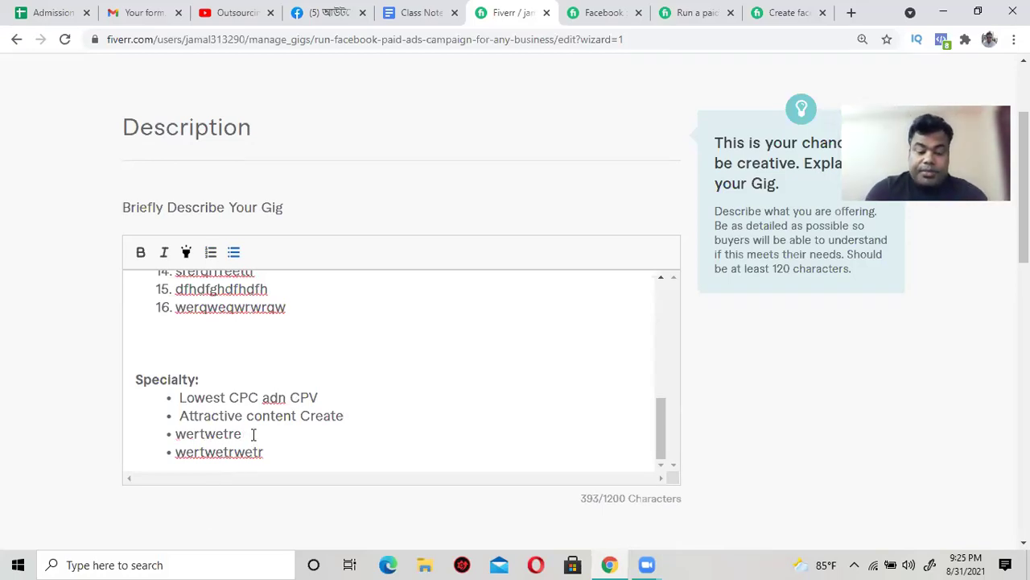
pyautogui.press('BackSpace')
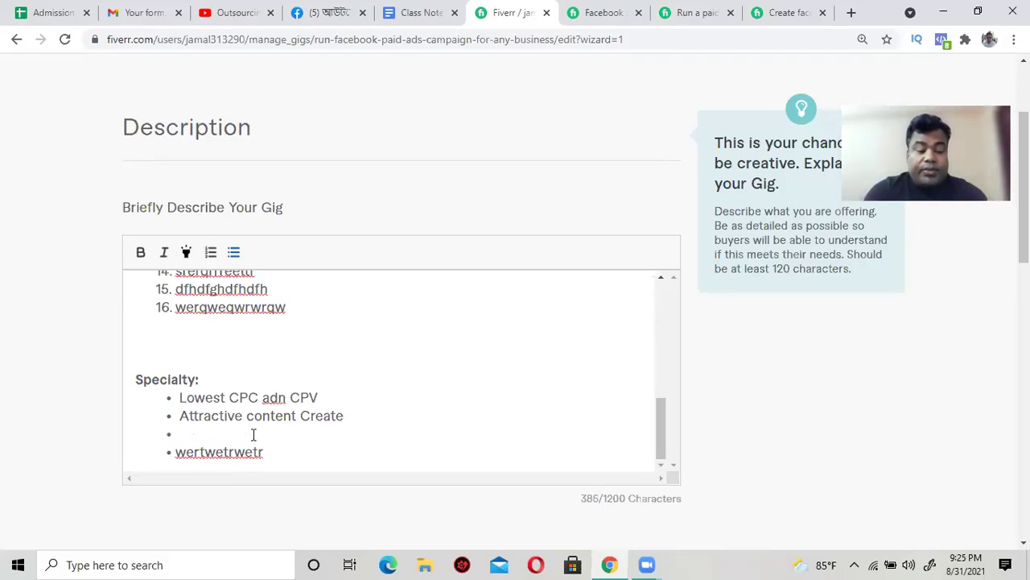
pyautogui.write('Reporting')
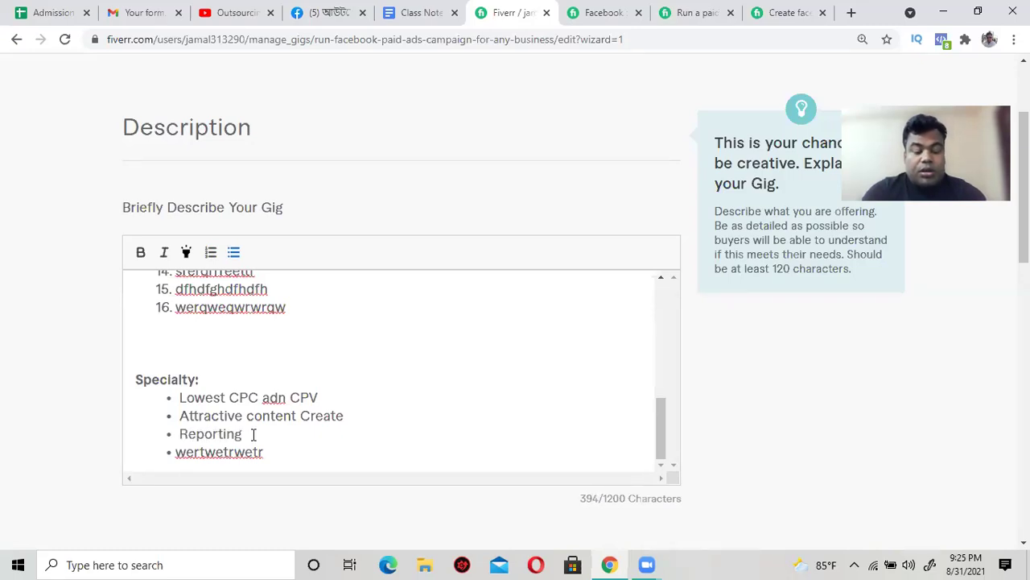
pyautogui.press('BackSpace')
pyautogui.press('BackSpace')
pyautogui.press('BackSpace')
pyautogui.press('BackSpace')
pyautogui.press('BackSpace')
pyautogui.press('BackSpace')
pyautogui.press('BackSpace')
pyautogui.press('BackSpace')
pyautogui.press('BackSpace')
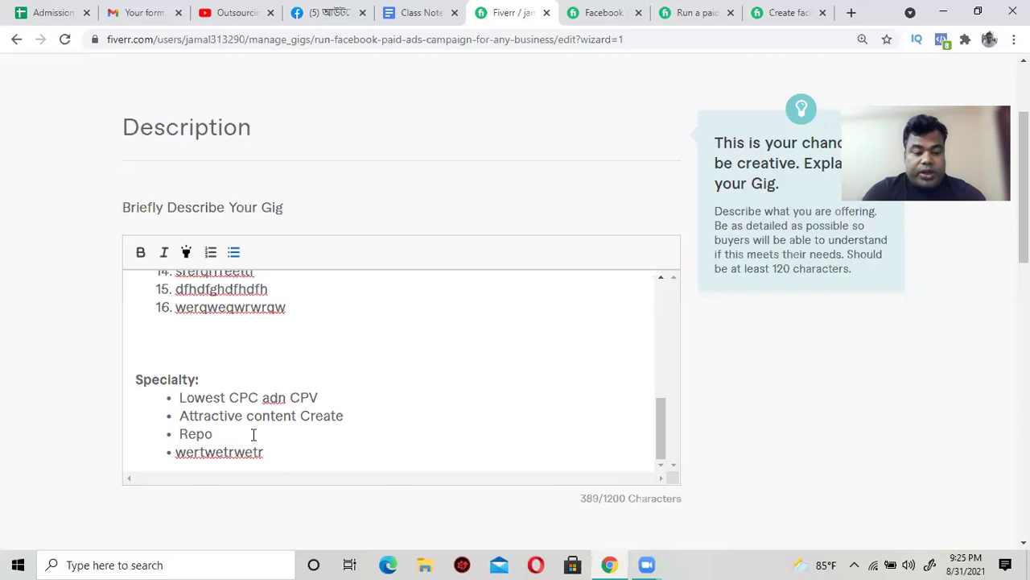
pyautogui.write('Cust')
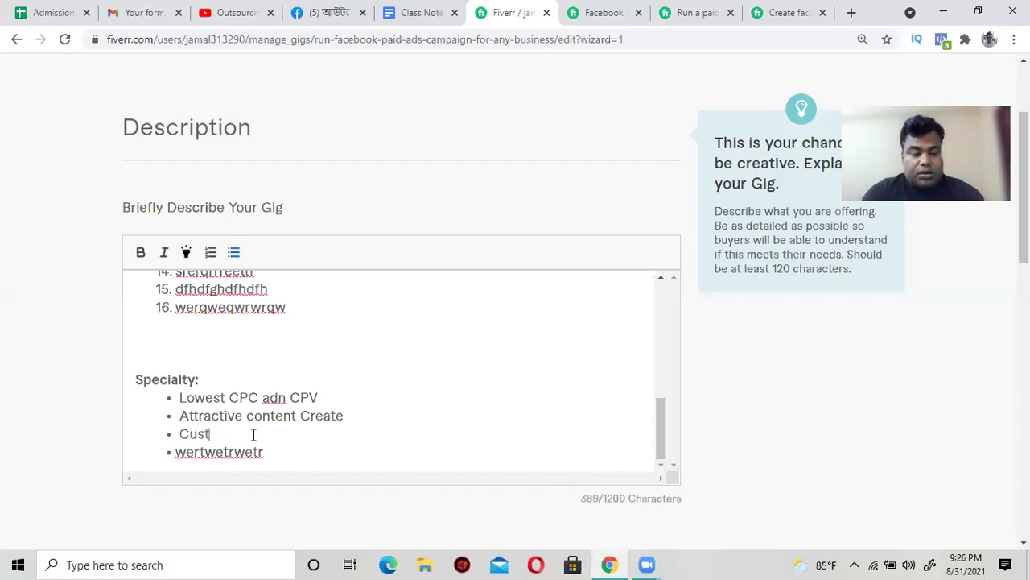
pyautogui.write('om Reporting')
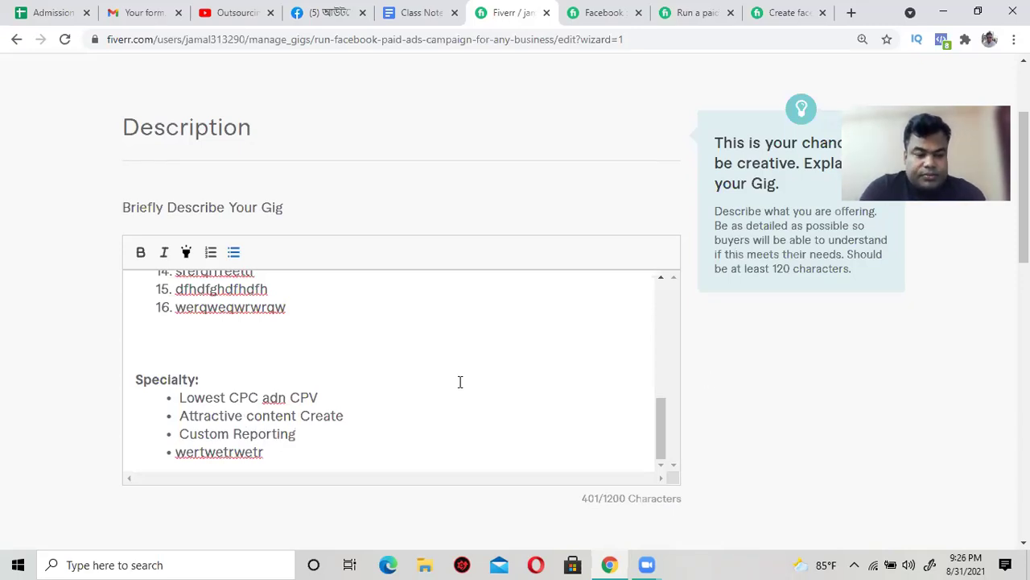
# Step: Review the two Bengali introduction lines, the Service Description list and the Specialty list in the gig description
pyautogui.scroll(10, 430, 409)
pyautogui.scroll(-3, 427, 410)
pyautogui.scroll(3, 426, 410)
pyautogui.moveTo(173, 323); pyautogui.dragTo(290, 321)
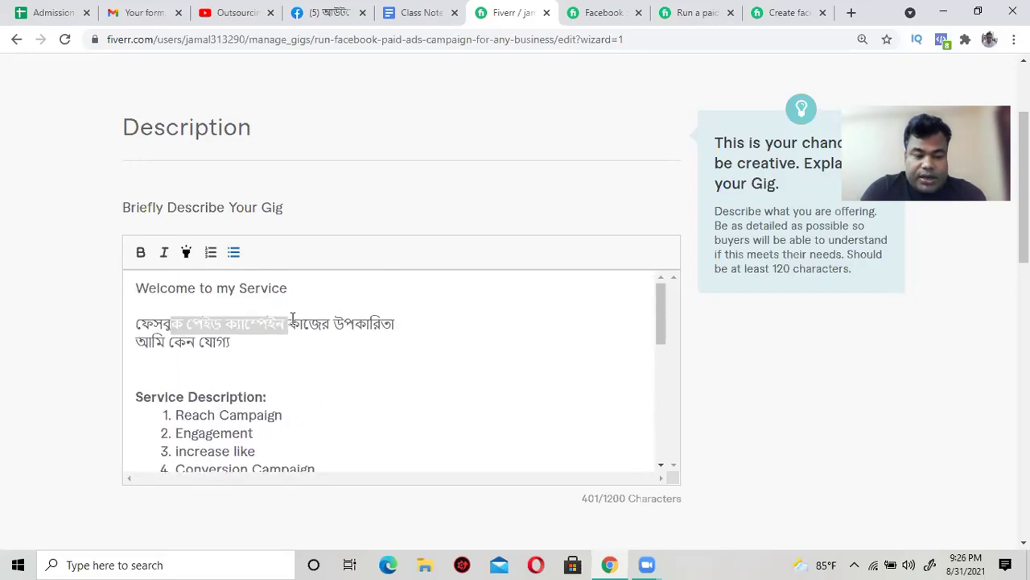
pyautogui.moveTo(167, 341); pyautogui.dragTo(216, 344)
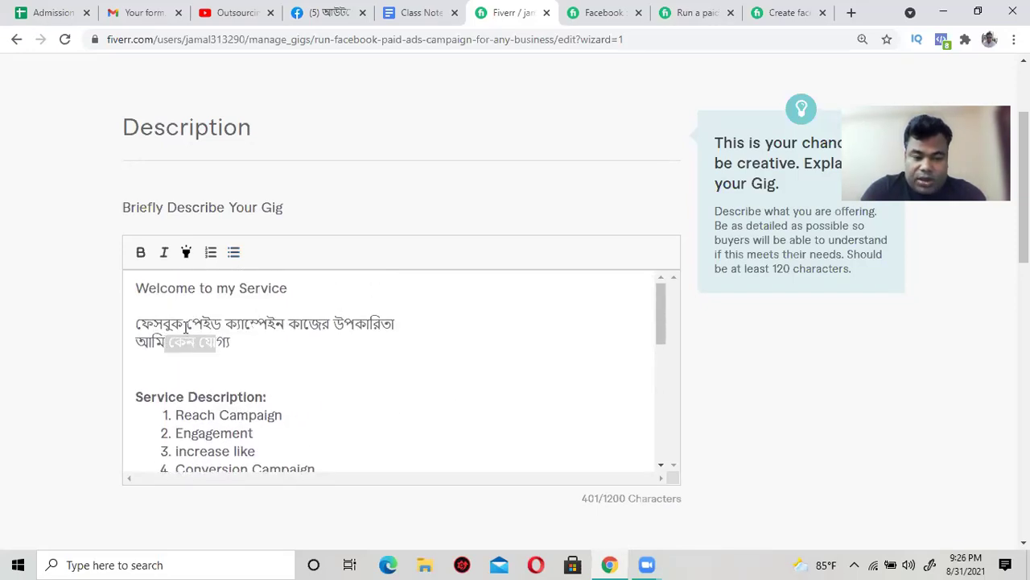
pyautogui.moveTo(165, 321); pyautogui.dragTo(285, 320)
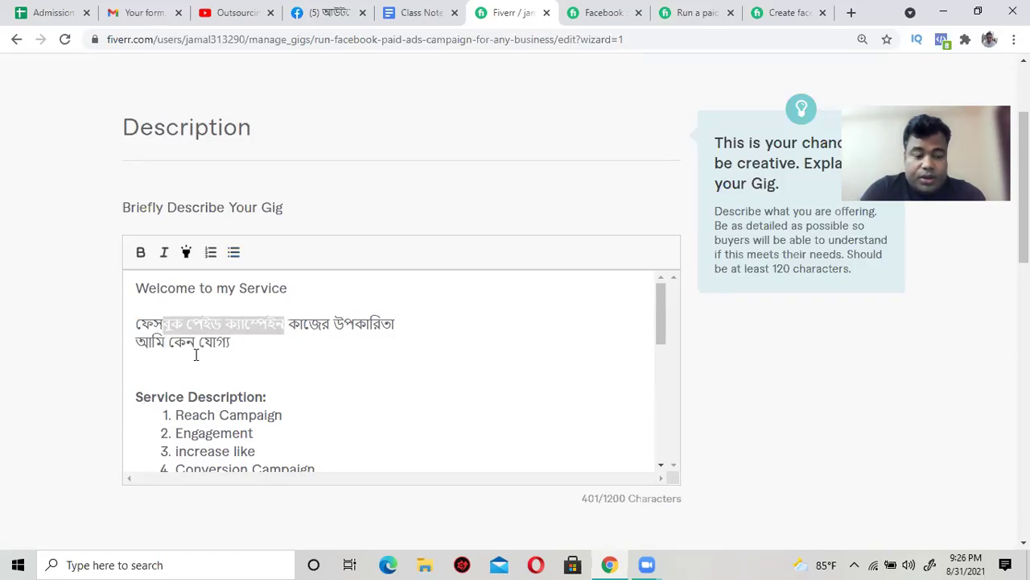
pyautogui.scroll(-1, 195, 355)
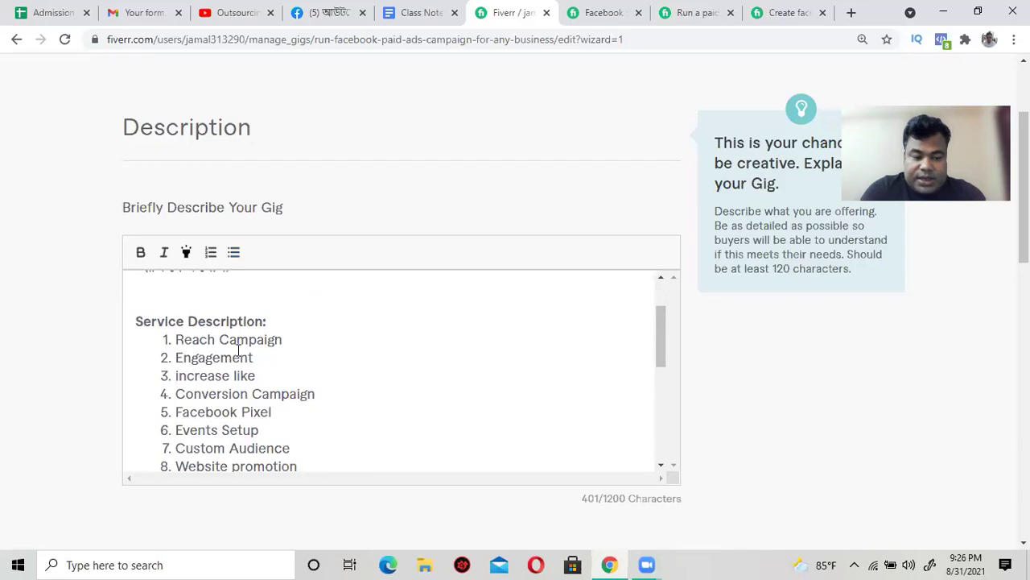
pyautogui.scroll(-4, 238, 352)
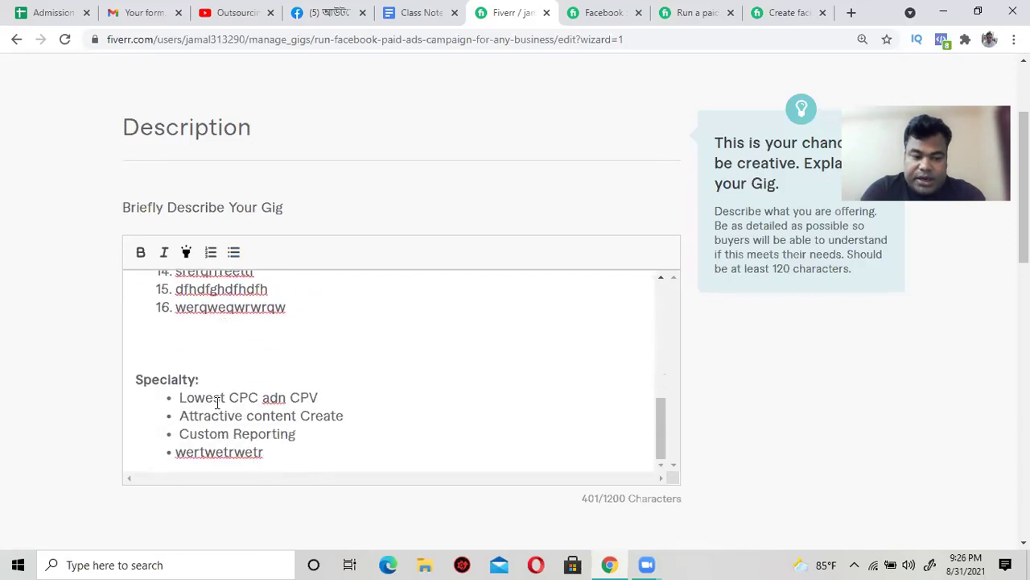
# Step: Remove the bold formatting from the "Service Description:" heading and highlight it
pyautogui.scroll(5, 216, 402)
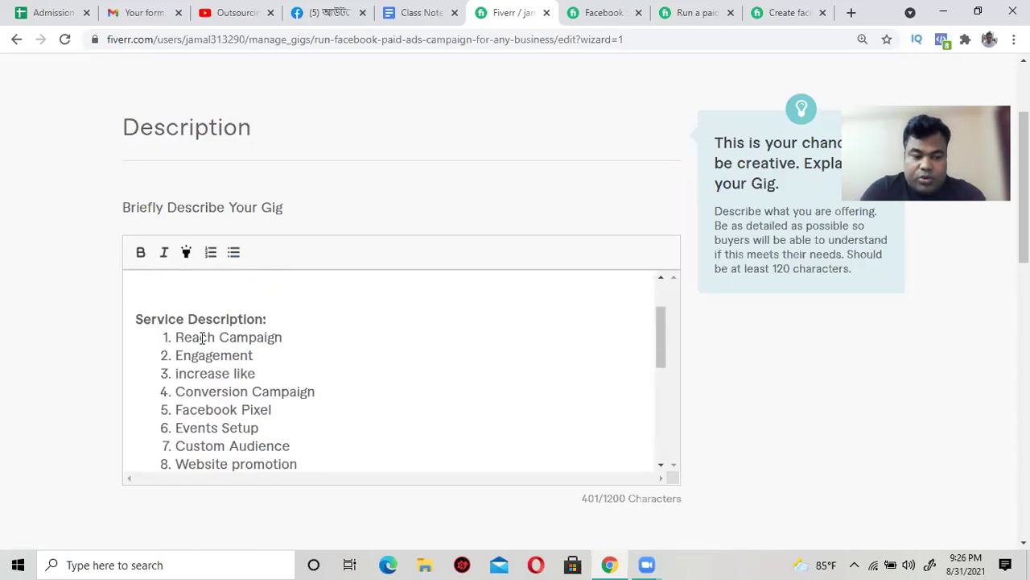
pyautogui.moveTo(135, 319); pyautogui.dragTo(269, 321)
pyautogui.click(142, 255)
pyautogui.click(187, 254)
pyautogui.click(278, 318)
# Step: Highlight the "Specialty:" heading in place of its bold formatting, matching the Service Description heading
pyautogui.scroll(-2, 315, 337)
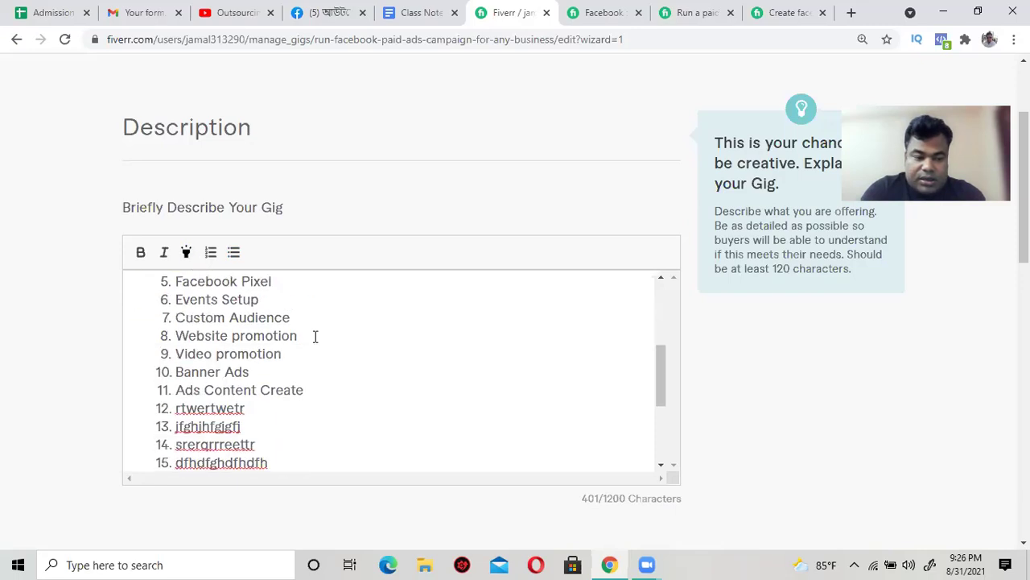
pyautogui.scroll(-3, 314, 337)
pyautogui.moveTo(135, 380); pyautogui.dragTo(253, 384)
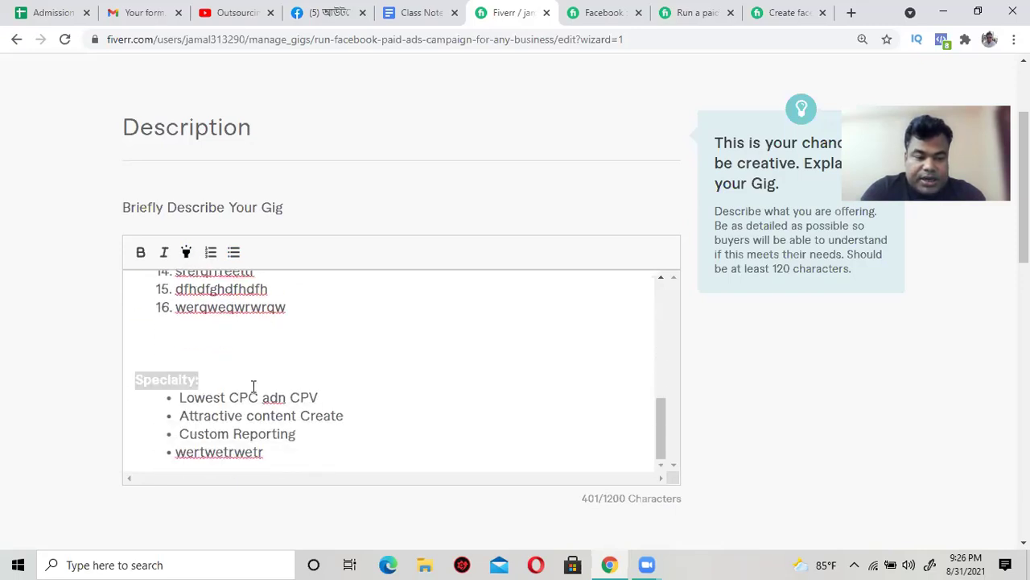
pyautogui.click(185, 255)
pyautogui.click(214, 357)
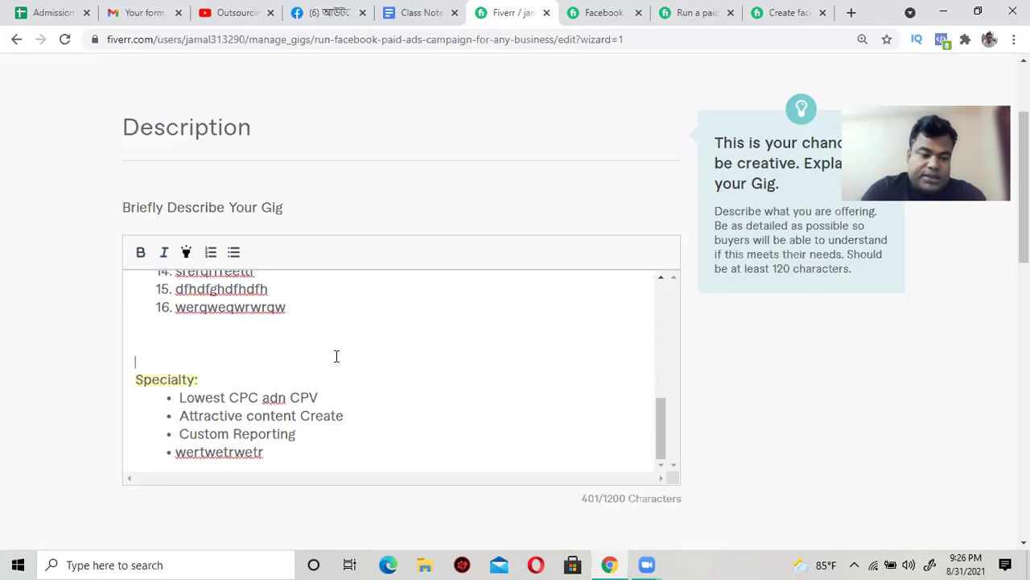
pyautogui.scroll(4, 339, 349)
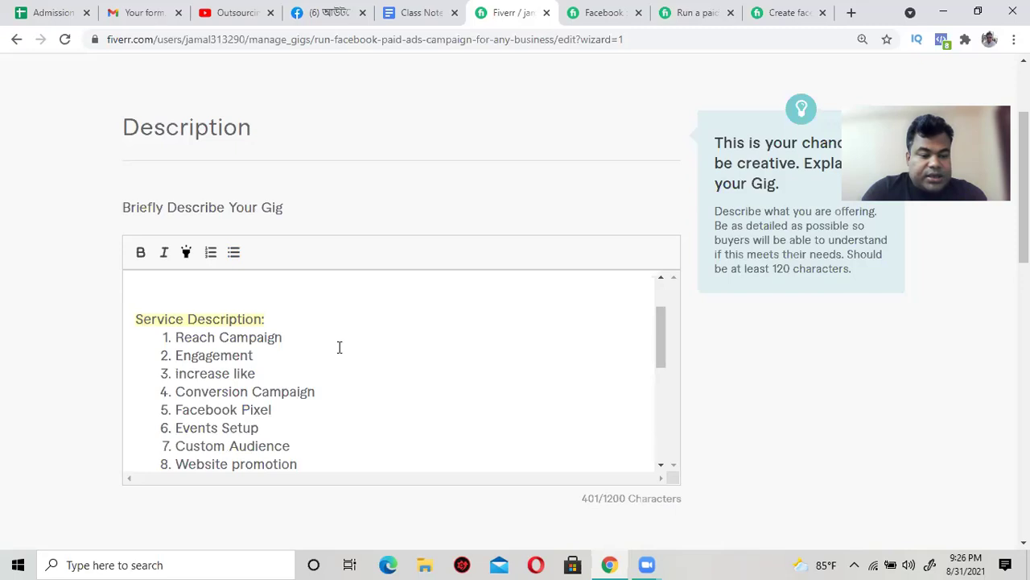
# Step: Review the gig description from the welcome line through the Service Description list to the Specialty list
pyautogui.scroll(-2, 339, 347)
pyautogui.scroll(3, 339, 347)
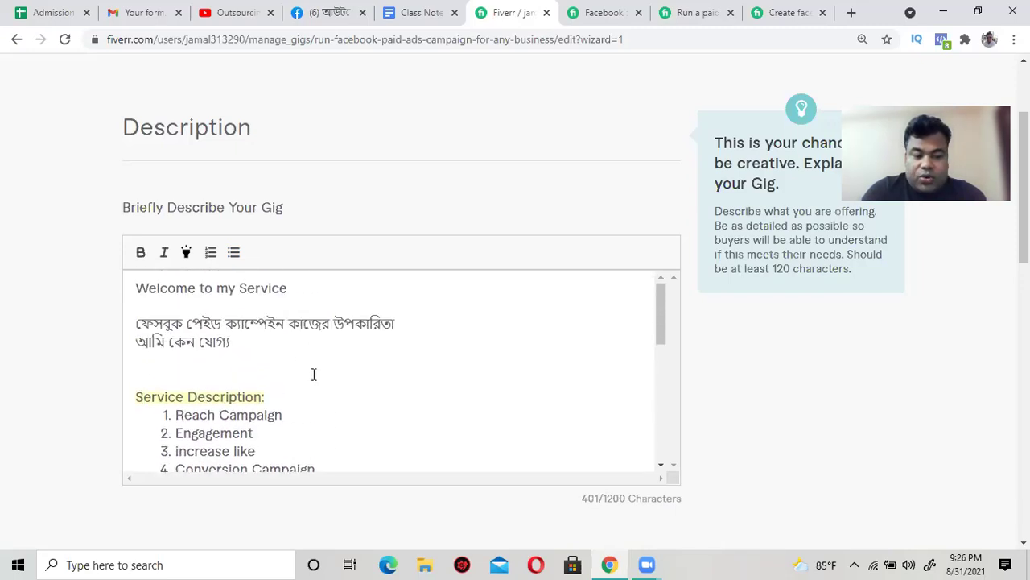
pyautogui.scroll(-5, 314, 374)
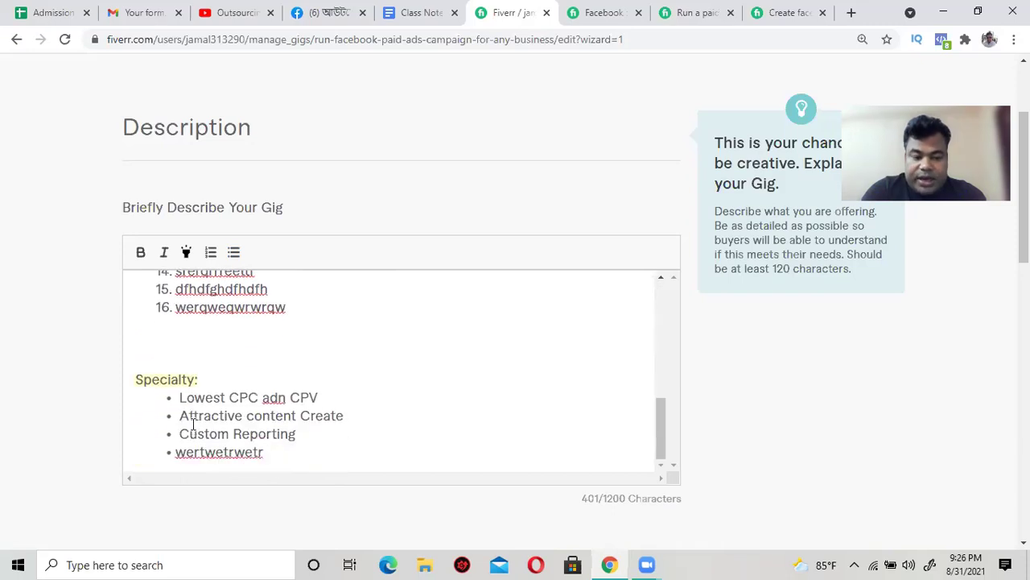
pyautogui.scroll(5, 197, 416)
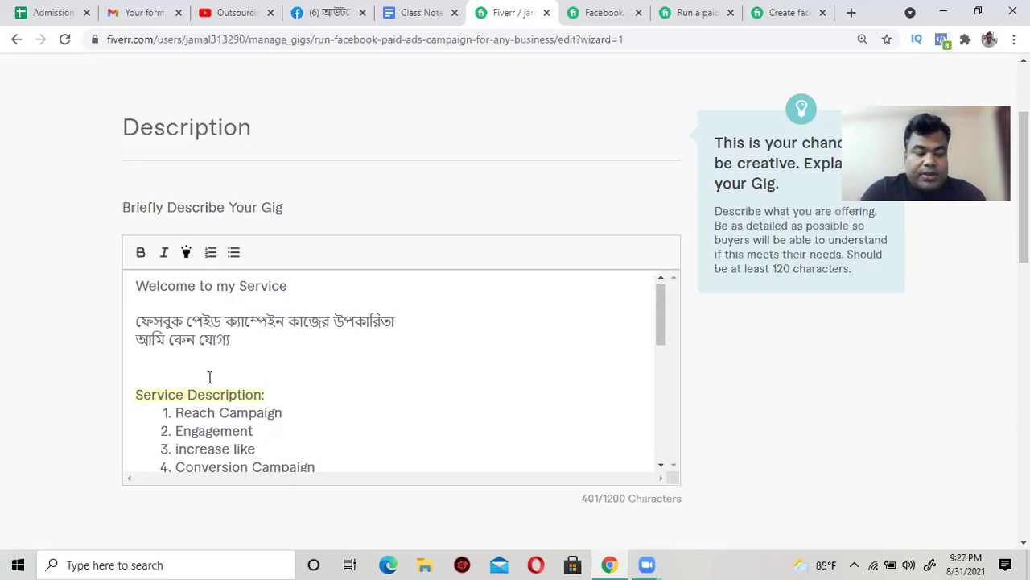
# Step: Examine the competitor's Facebook ads gig for service ideas, covering its description, package comparison and the re-targeting and lookalike audience item
pyautogui.click(604, 12)
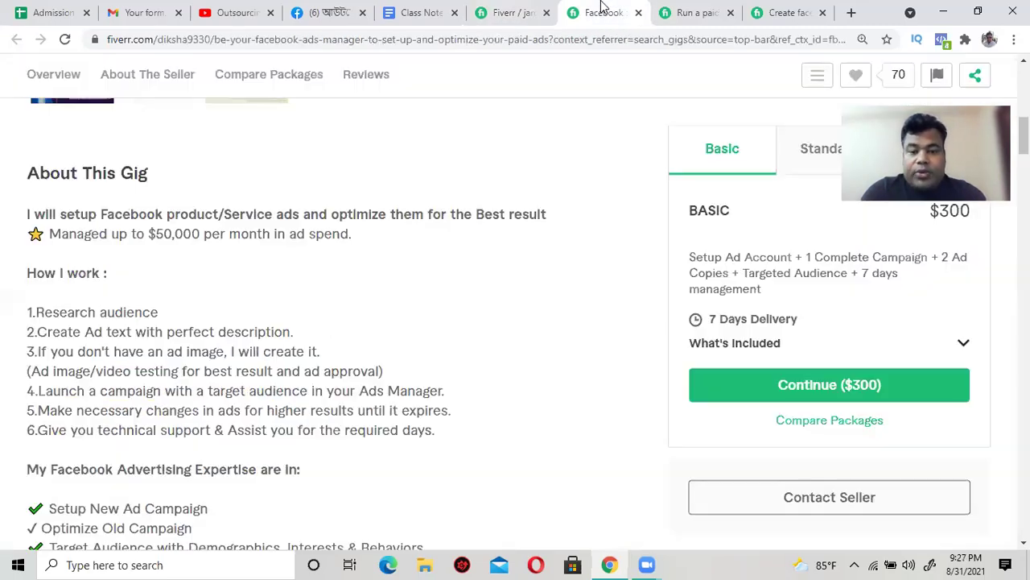
pyautogui.scroll(4, 328, 343)
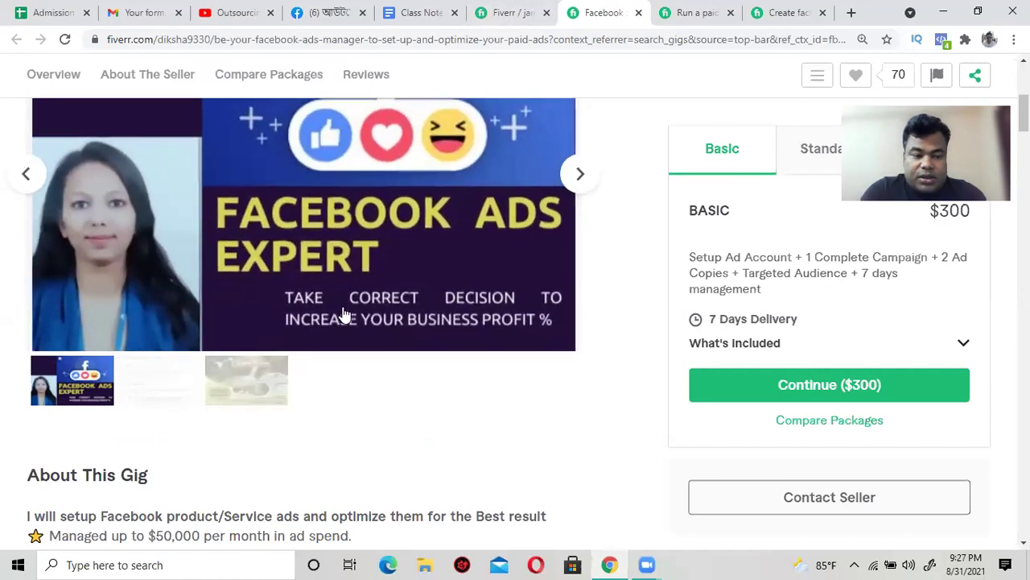
pyautogui.scroll(-4, 342, 330)
pyautogui.scroll(-2, 342, 335)
pyautogui.scroll(-10, 338, 340)
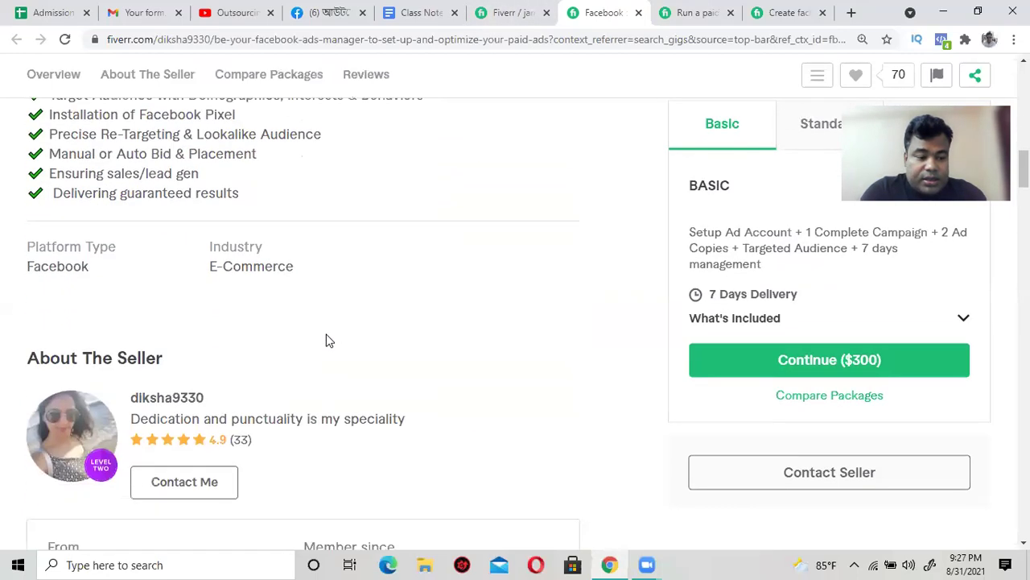
pyautogui.scroll(-3, 314, 347)
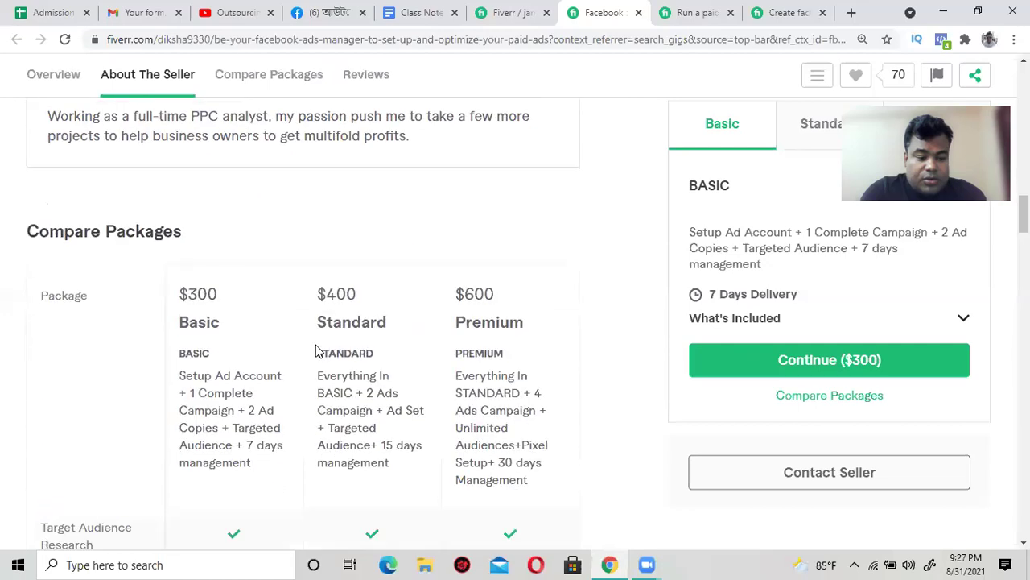
pyautogui.scroll(-4, 313, 347)
pyautogui.scroll(7, 313, 344)
pyautogui.scroll(10, 314, 344)
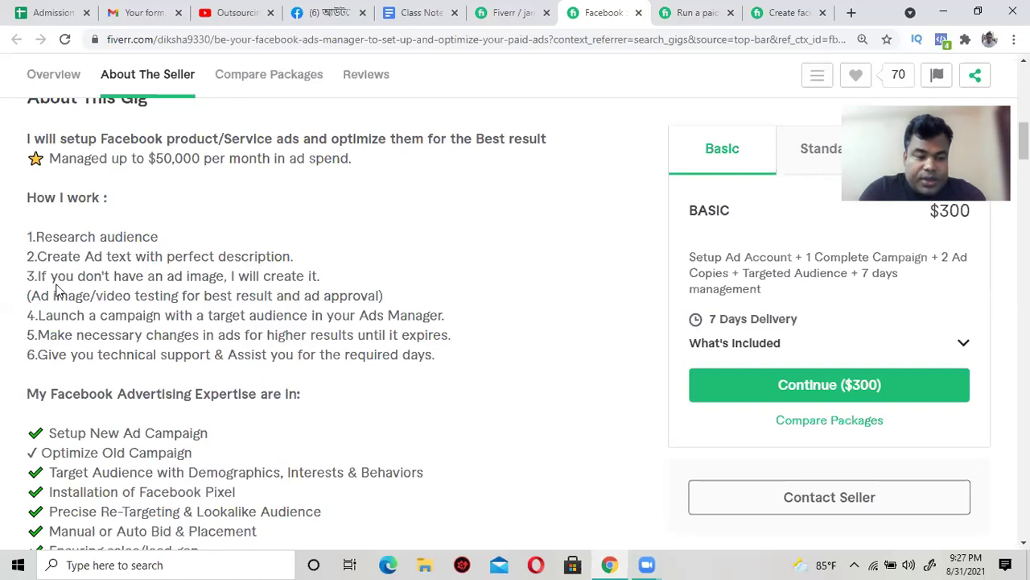
pyautogui.moveTo(57, 276); pyautogui.dragTo(195, 471)
pyautogui.scroll(-3, 209, 435)
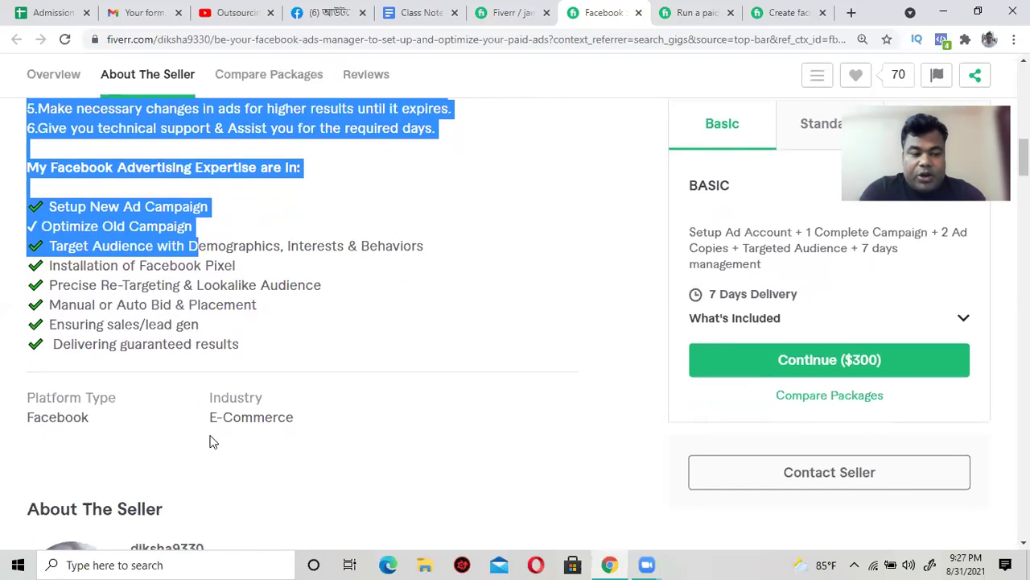
pyautogui.click(128, 304)
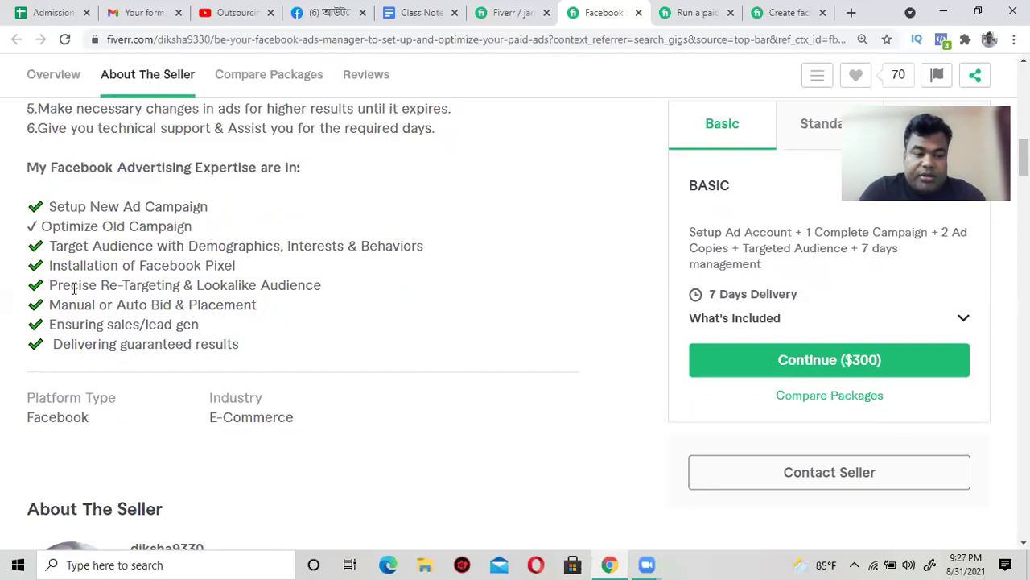
pyautogui.moveTo(77, 285); pyautogui.dragTo(325, 297)
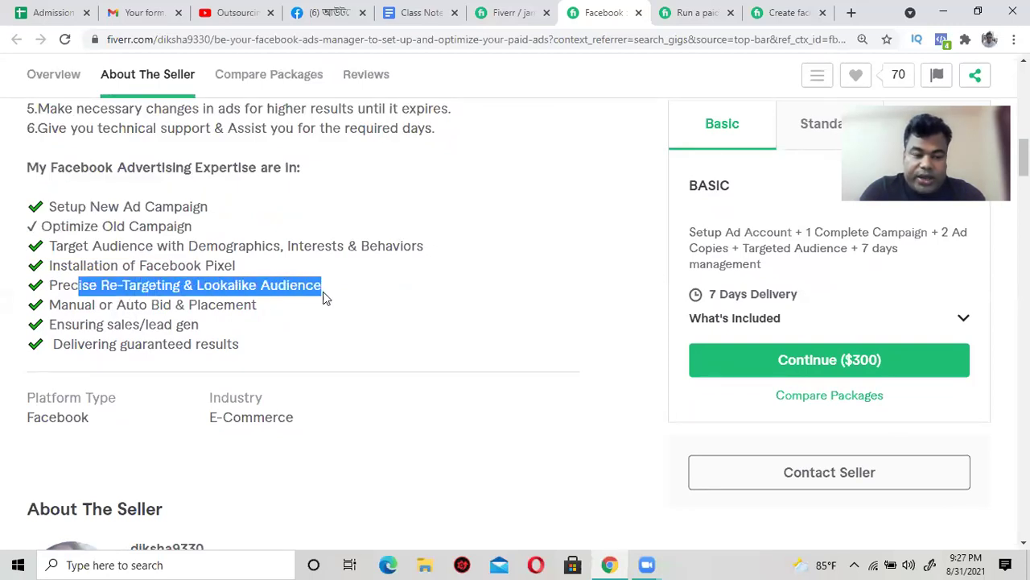
# Step: Return to the gig being edited and clear the placeholder text from item 16 of the Service Description list
pyautogui.click(422, 9)
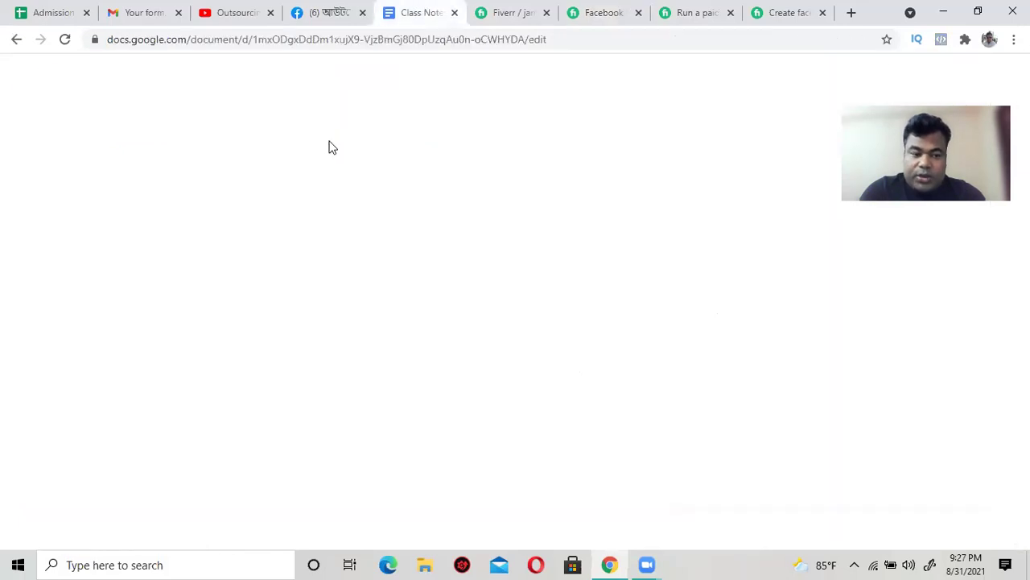
pyautogui.click(504, 11)
pyautogui.scroll(-5, 269, 402)
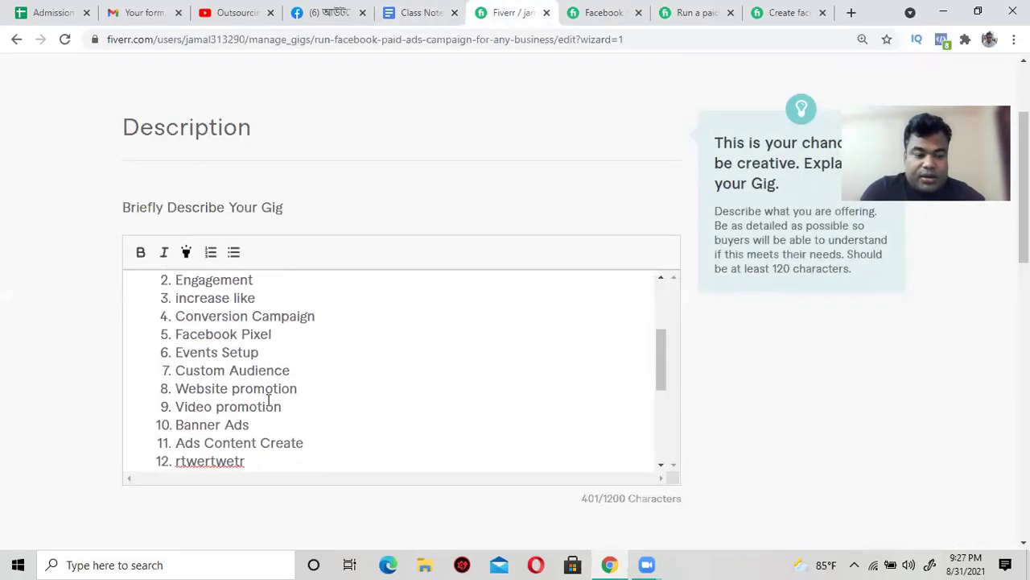
pyautogui.scroll(-1, 269, 403)
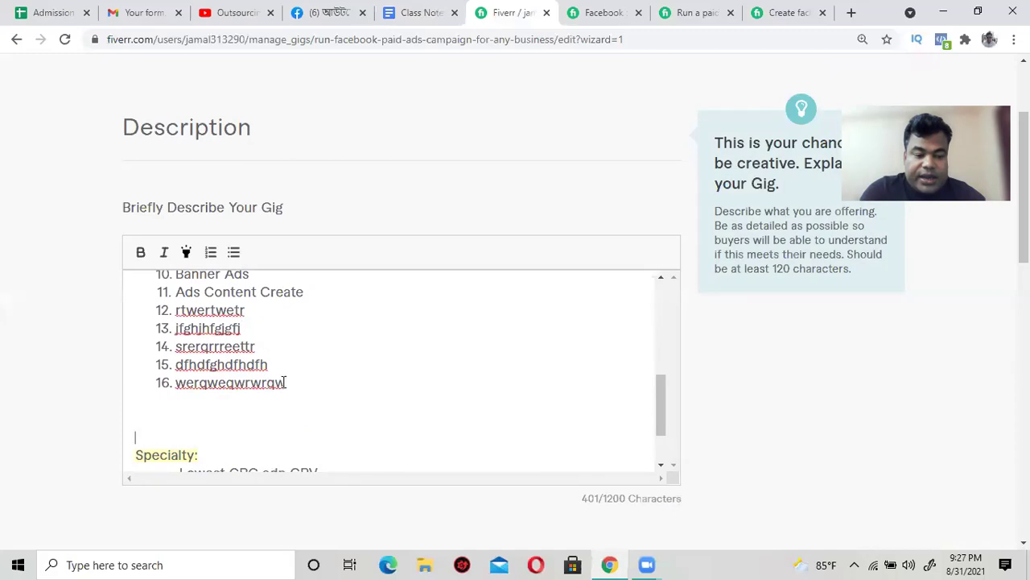
pyautogui.click(287, 383)
pyautogui.press('BackSpace')
pyautogui.press('BackSpace')
pyautogui.press('BackSpace')
pyautogui.press('BackSpace')
pyautogui.press('BackSpace')
pyautogui.press('BackSpace')
pyautogui.press('BackSpace')
pyautogui.press('BackSpace')
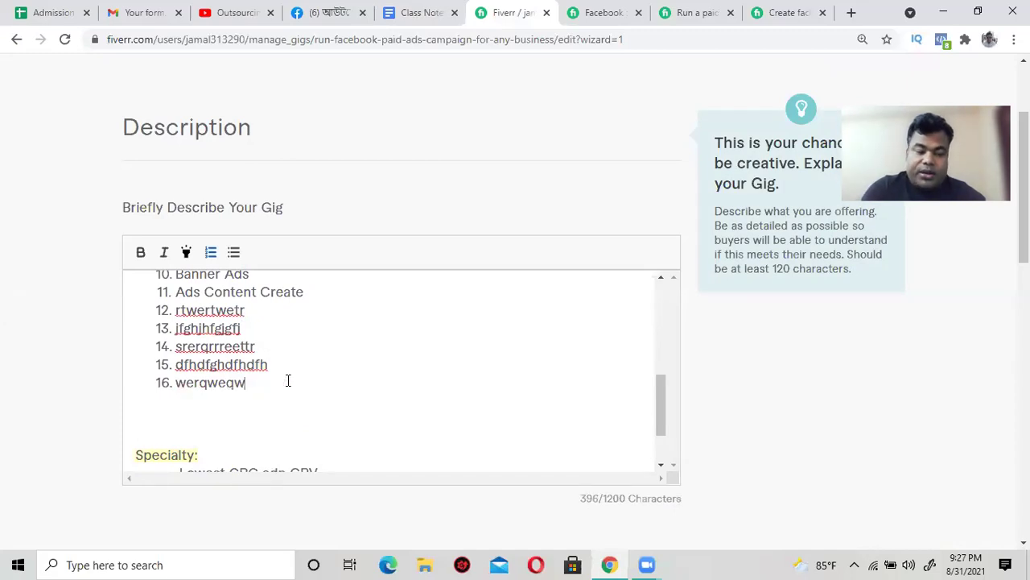
pyautogui.press('BackSpace')
pyautogui.press('BackSpace')
pyautogui.press('BackSpace')
pyautogui.press('BackSpace')
pyautogui.press('BackSpace')
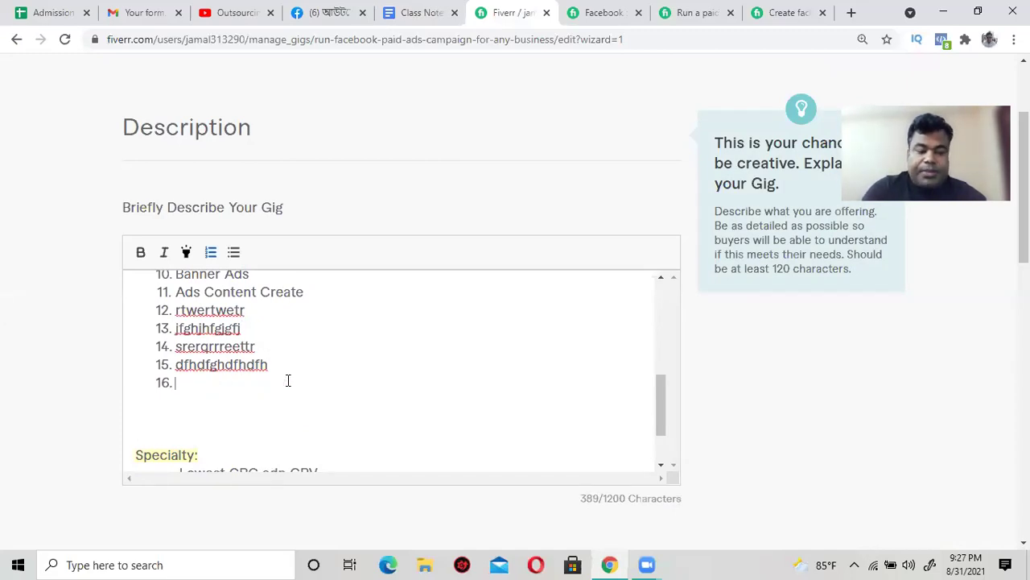
pyautogui.write('Setup ')
pyautogui.write('R')
pyautogui.write('e')
pyautogui.press('BackSpace')
pyautogui.press('BackSpace')
pyautogui.press('BackSpace')
pyautogui.press('BackSpace')
pyautogui.press('BackSpace')
pyautogui.press('BackSpace')
pyautogui.press('BackSpace')
# Step: Enter "Facebook Look a like Audiece" as item 16 of the Service Description list
pyautogui.write('Facebook ')
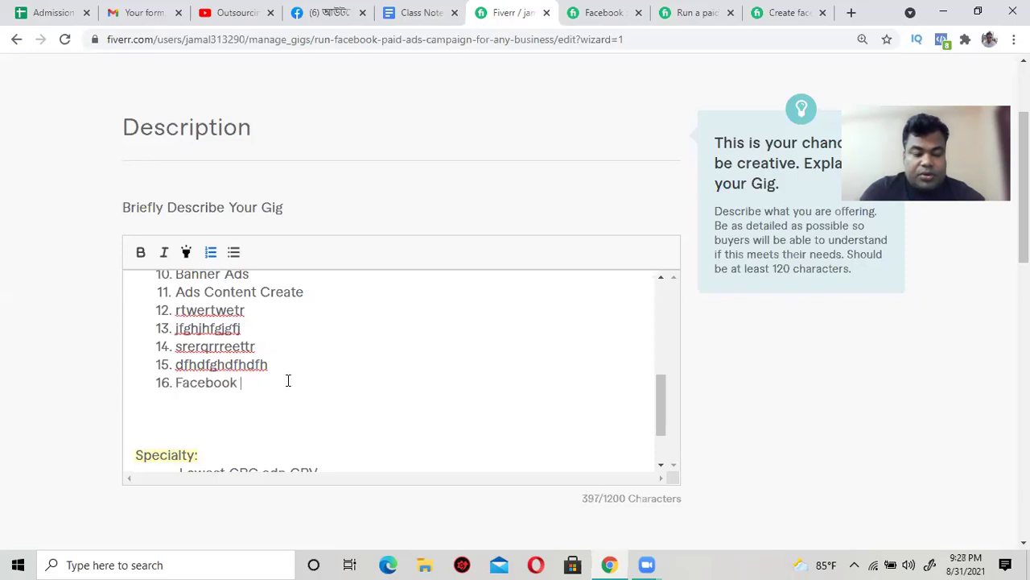
pyautogui.write('R')
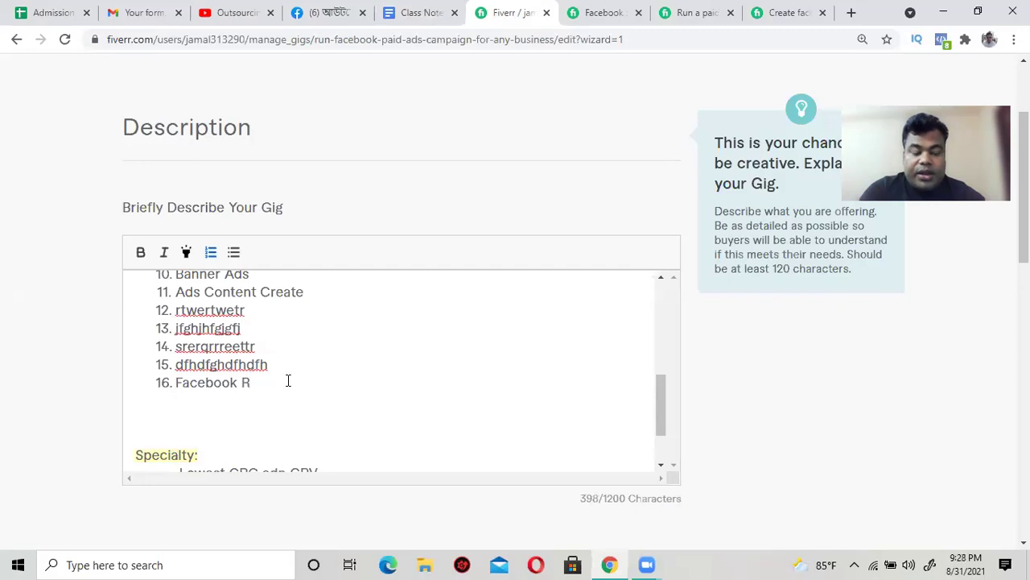
pyautogui.press('BackSpace')
pyautogui.write('Look a like Audiece')
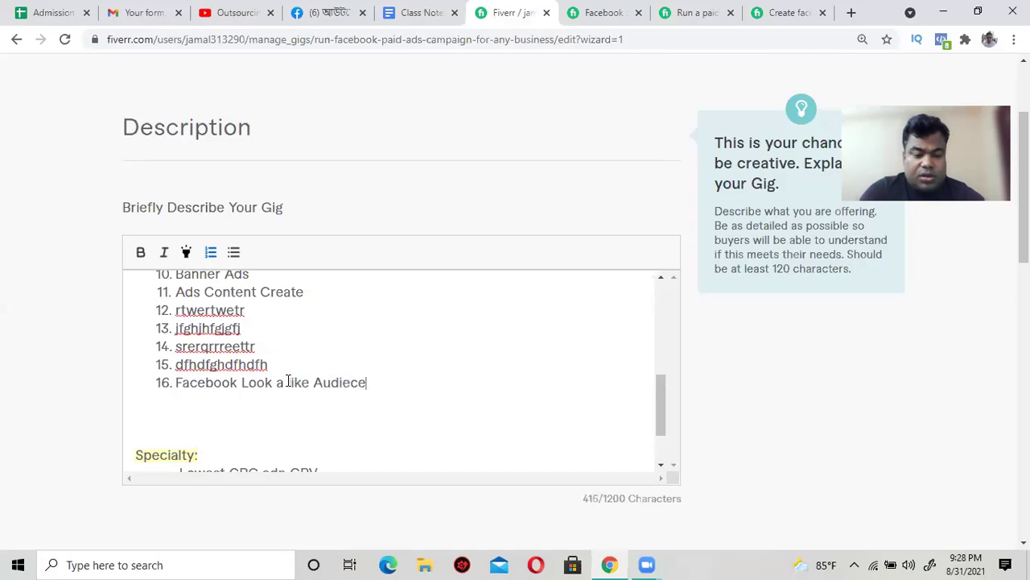
# Step: Replace the word "Facebook" in item 16 with "Create" so it reads "Create Look a like Audiece"
pyautogui.click(237, 383)
pyautogui.press('BackSpace')
pyautogui.press('BackSpace')
pyautogui.press('BackSpace')
pyautogui.press('BackSpace')
pyautogui.press('BackSpace')
pyautogui.press('BackSpace')
pyautogui.press('BackSpace')
pyautogui.press('BackSpace')
pyautogui.write('Create')
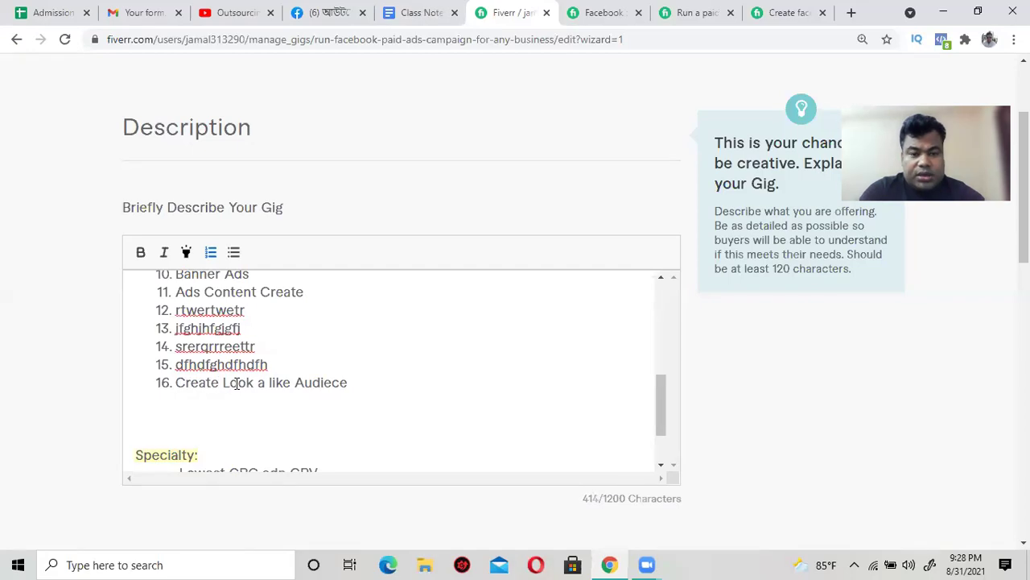
# Step: Check the competitor's expertise list and replace the placeholder in item 15 of the gig's service list with "Retarget Audience"
pyautogui.click(596, 10)
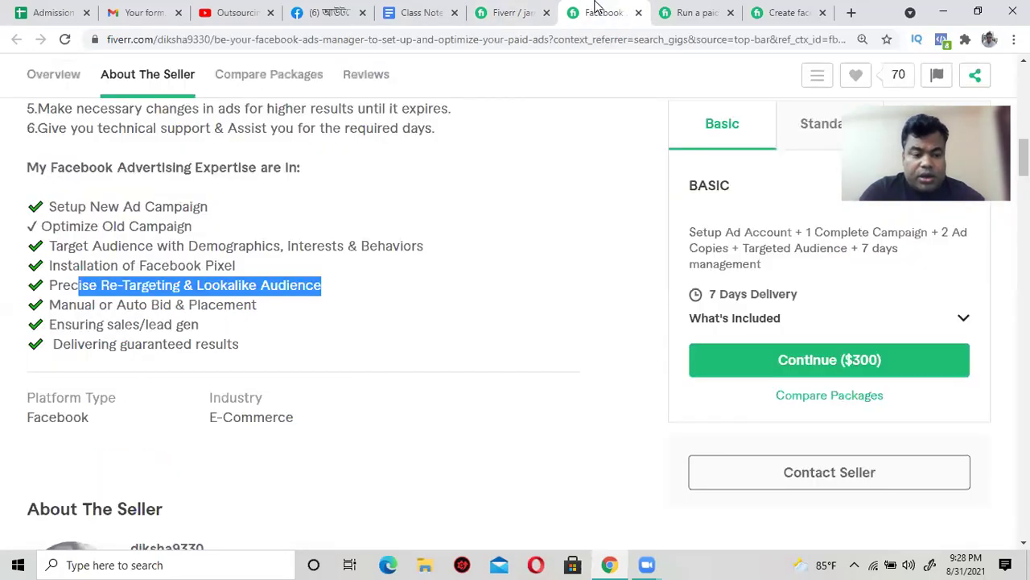
pyautogui.click(507, 12)
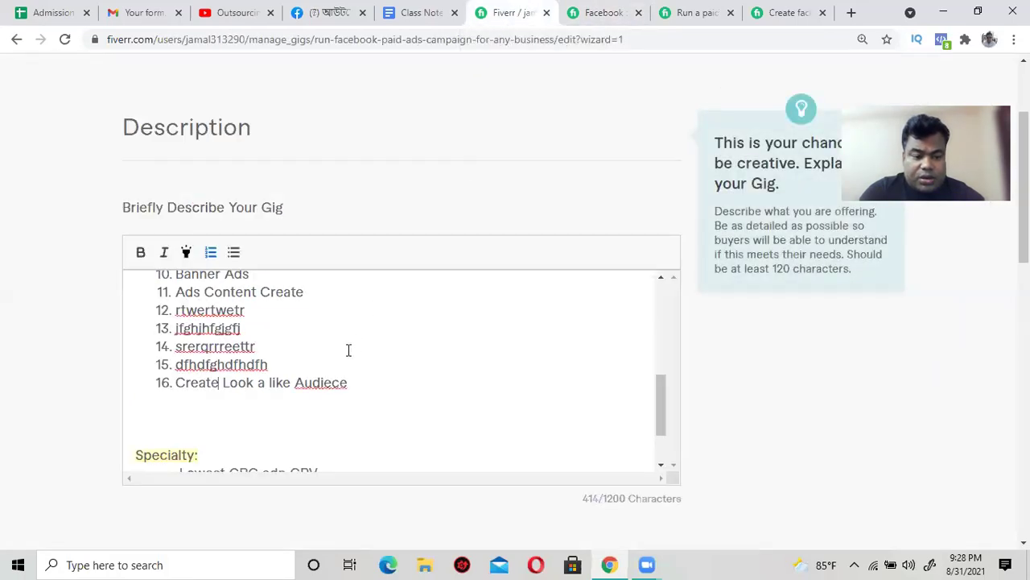
pyautogui.press('BackSpace')
pyautogui.press('BackSpace')
pyautogui.press('BackSpace')
pyautogui.press('BackSpace')
pyautogui.press('BackSpace')
pyautogui.press('BackSpace')
pyautogui.press('BackSpace')
pyautogui.press('BackSpace')
pyautogui.press('BackSpace')
pyautogui.press('BackSpace')
pyautogui.press('BackSpace')
pyautogui.press('BackSpace')
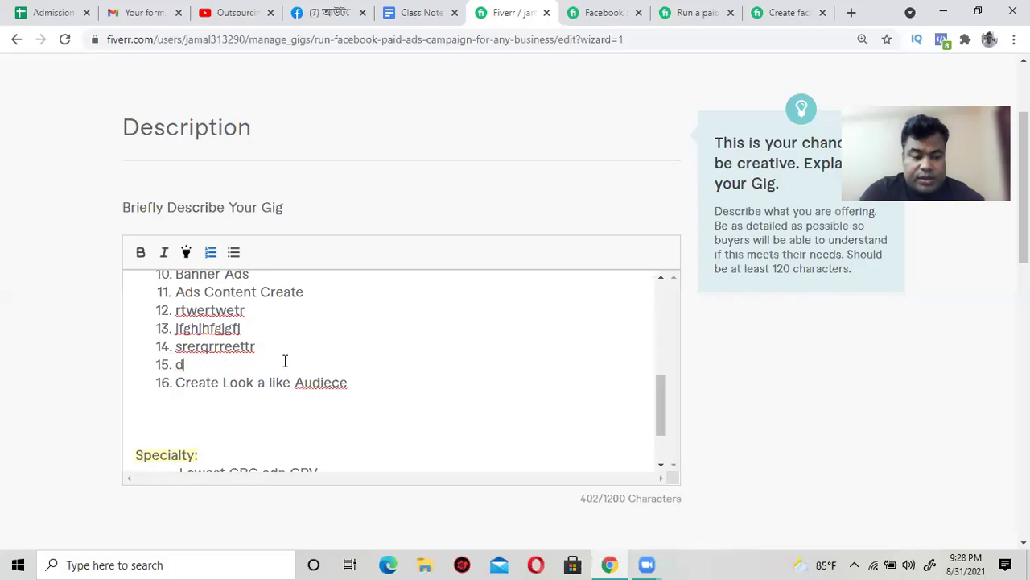
pyautogui.write('Retar')
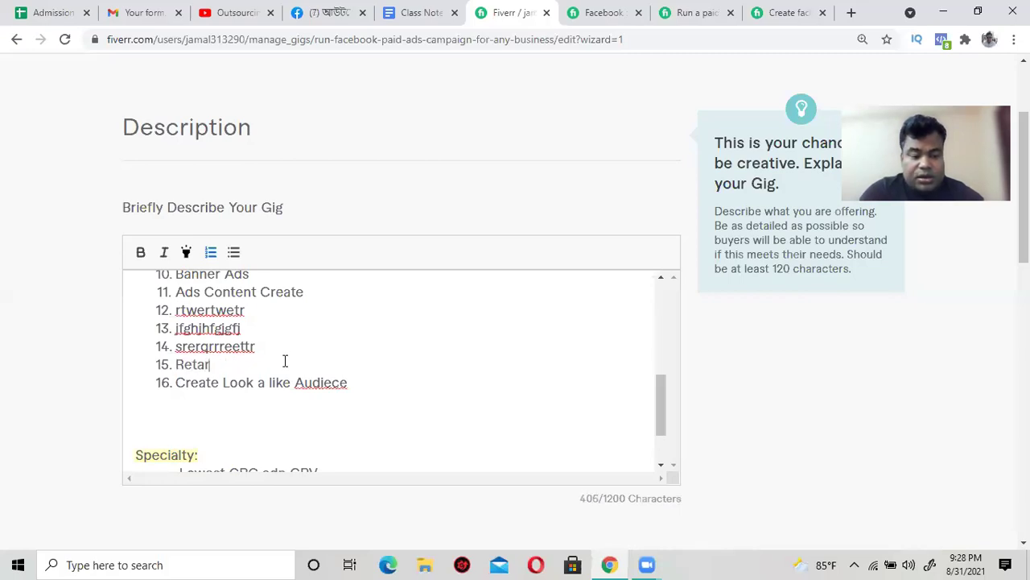
pyautogui.write('get Aud')
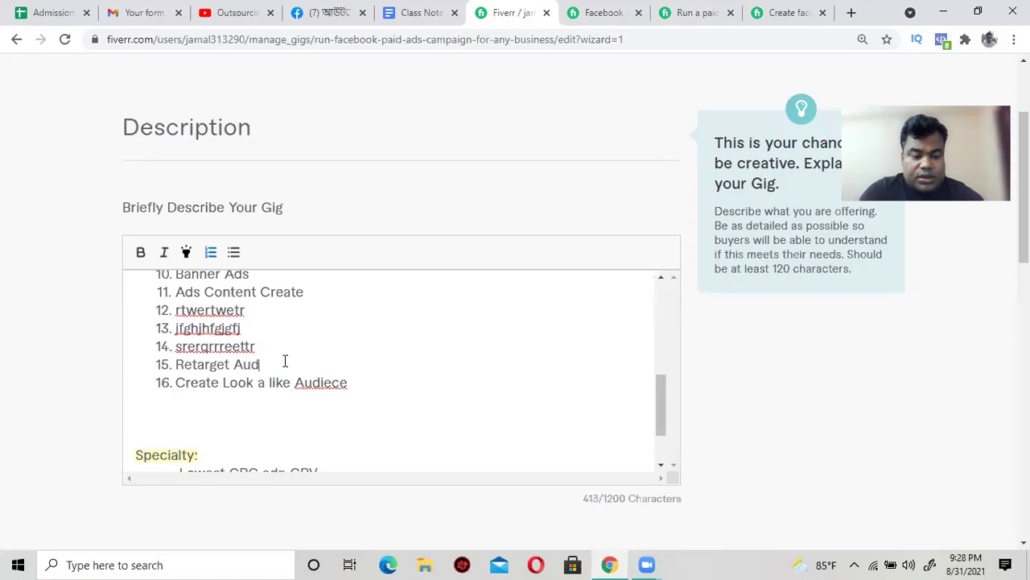
pyautogui.write('ience')
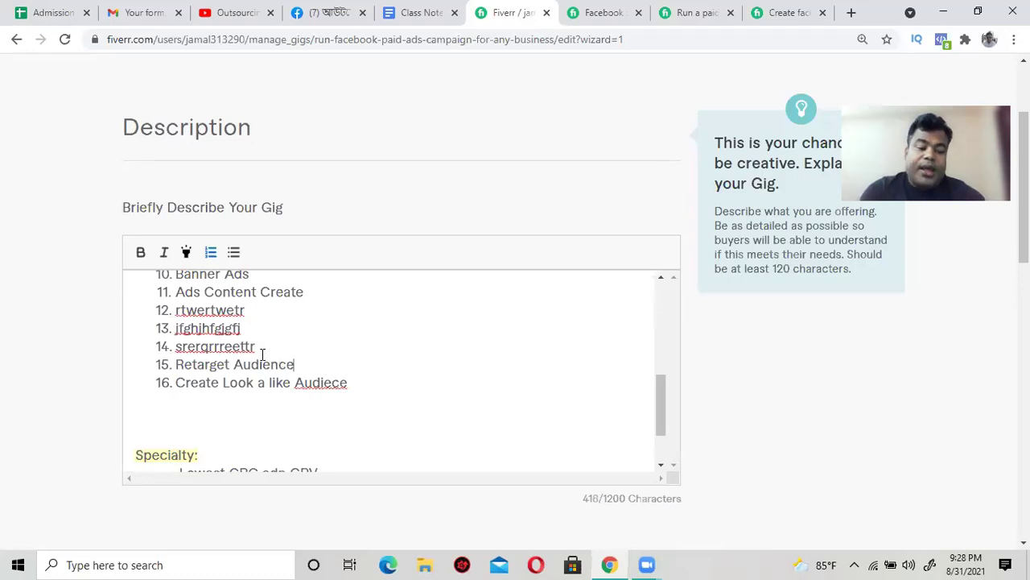
# Step: Compare the competitor gig's work process and advertising expertise items with the remaining placeholders in the own service list
pyautogui.click(585, 18)
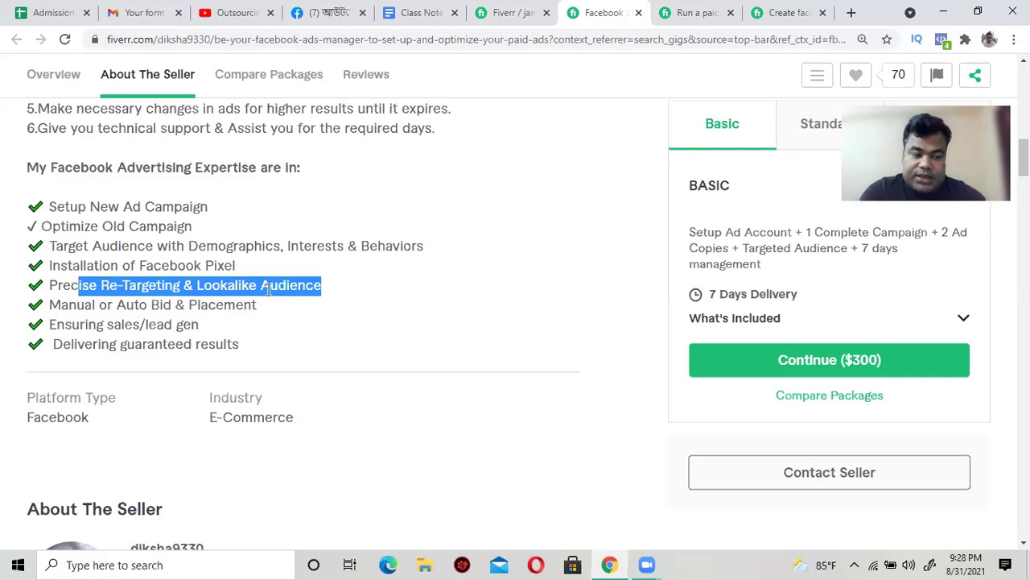
pyautogui.click(74, 288)
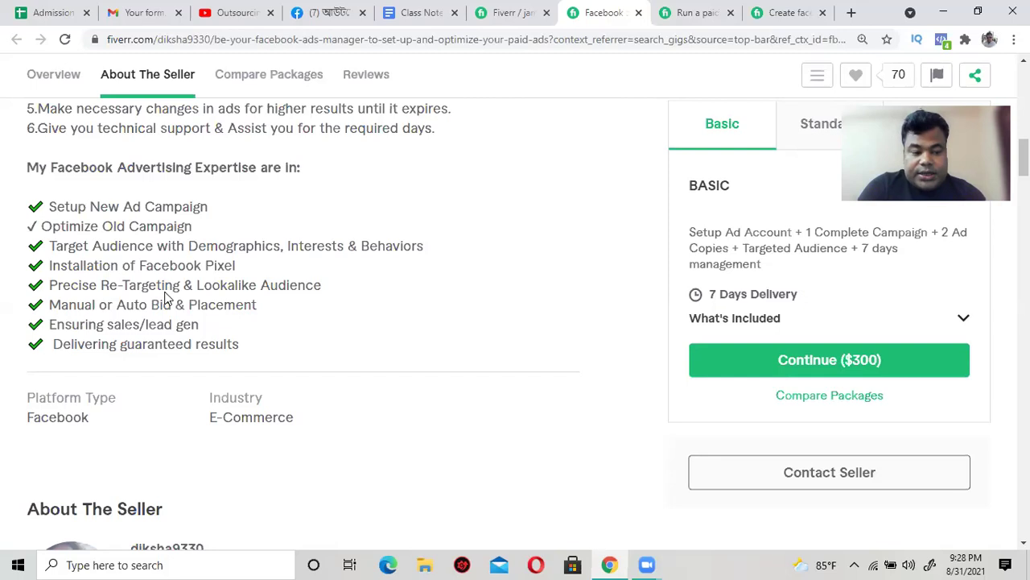
pyautogui.click(515, 12)
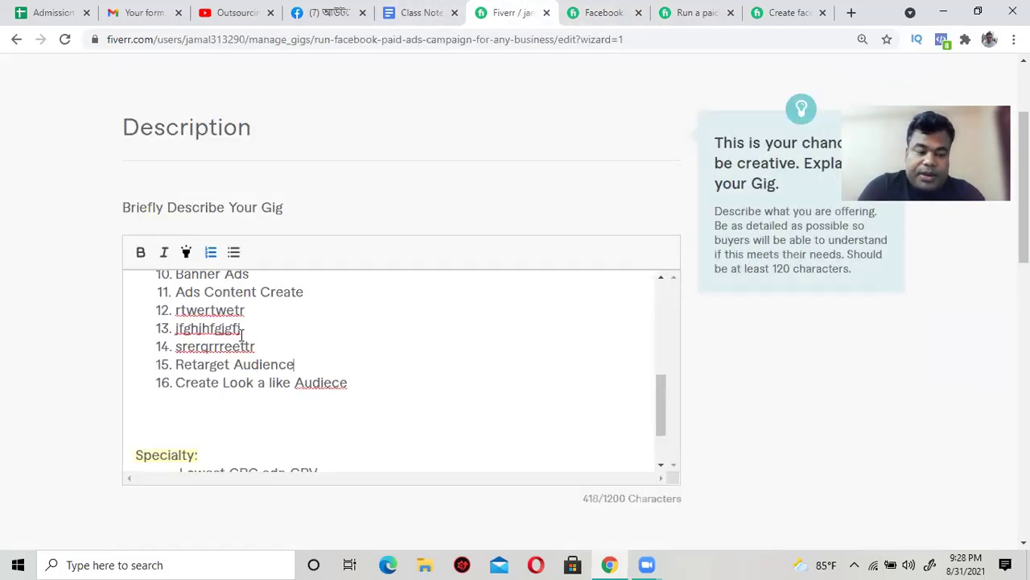
pyautogui.click(584, 13)
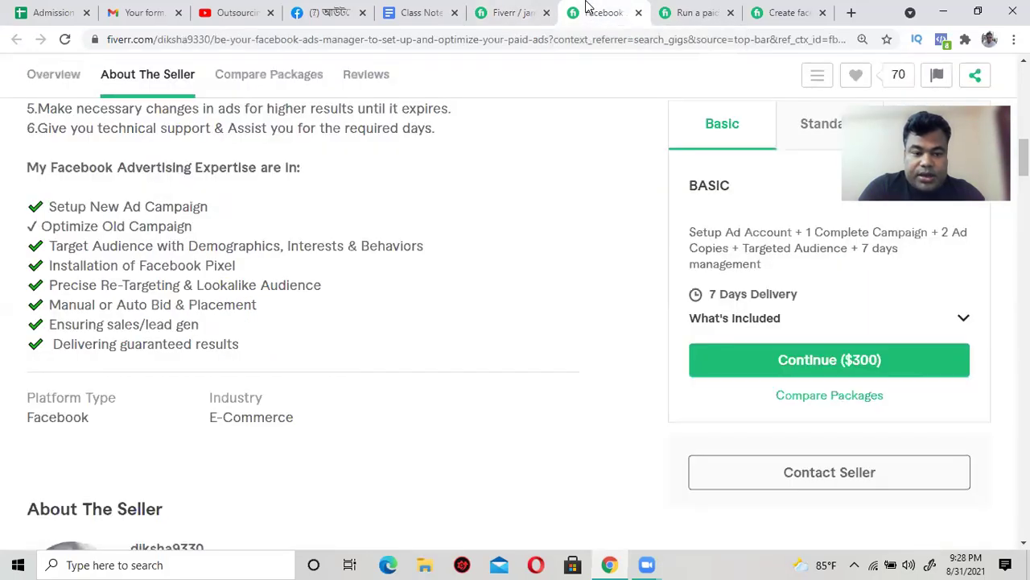
pyautogui.moveTo(61, 266); pyautogui.dragTo(200, 265)
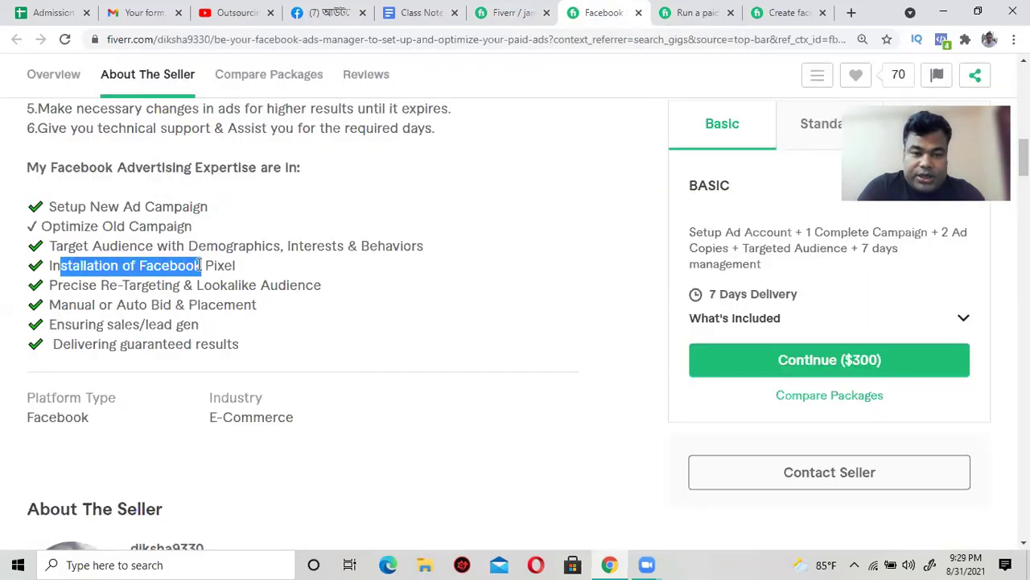
pyautogui.click(491, 13)
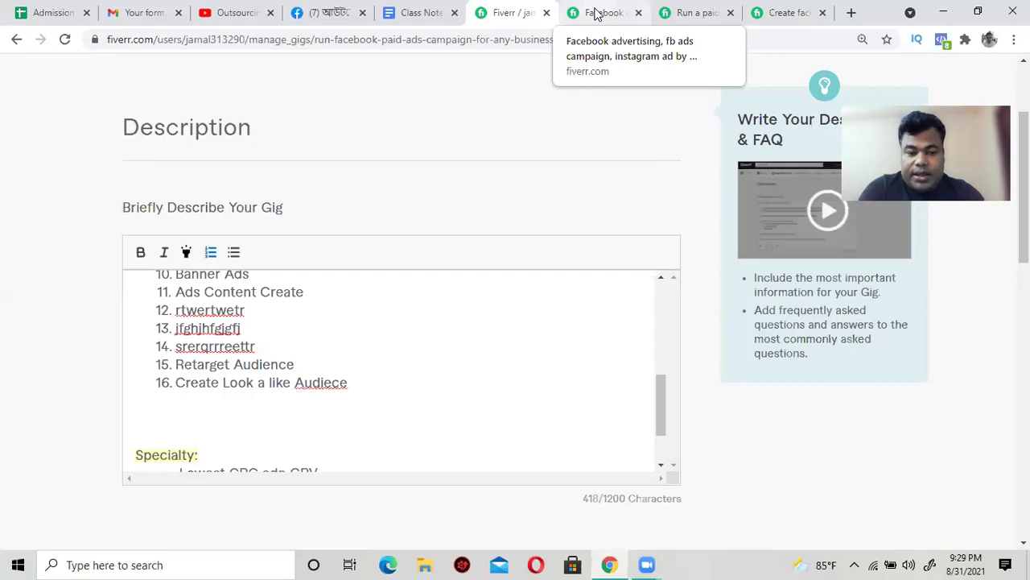
pyautogui.click(597, 14)
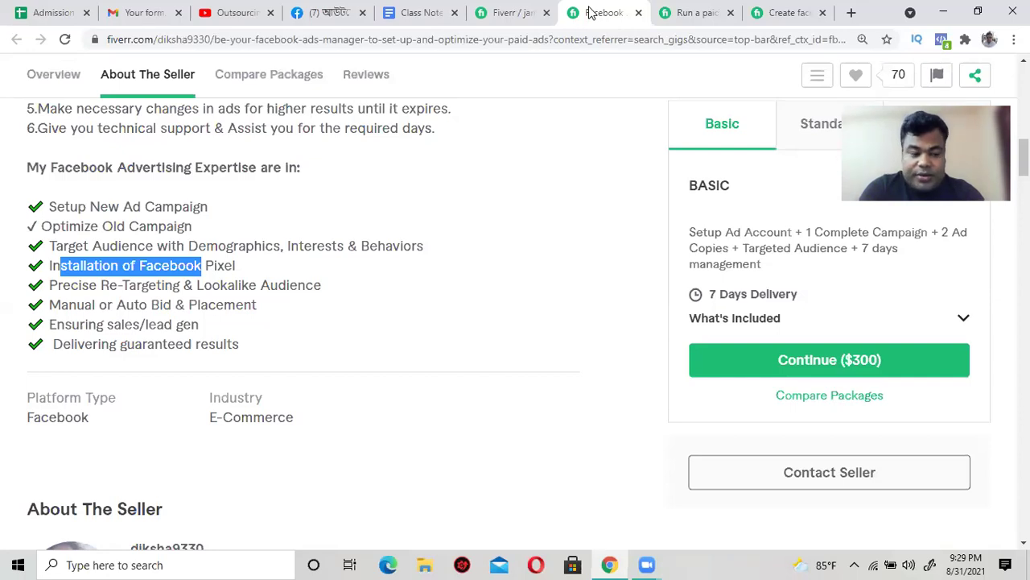
pyautogui.click(198, 271)
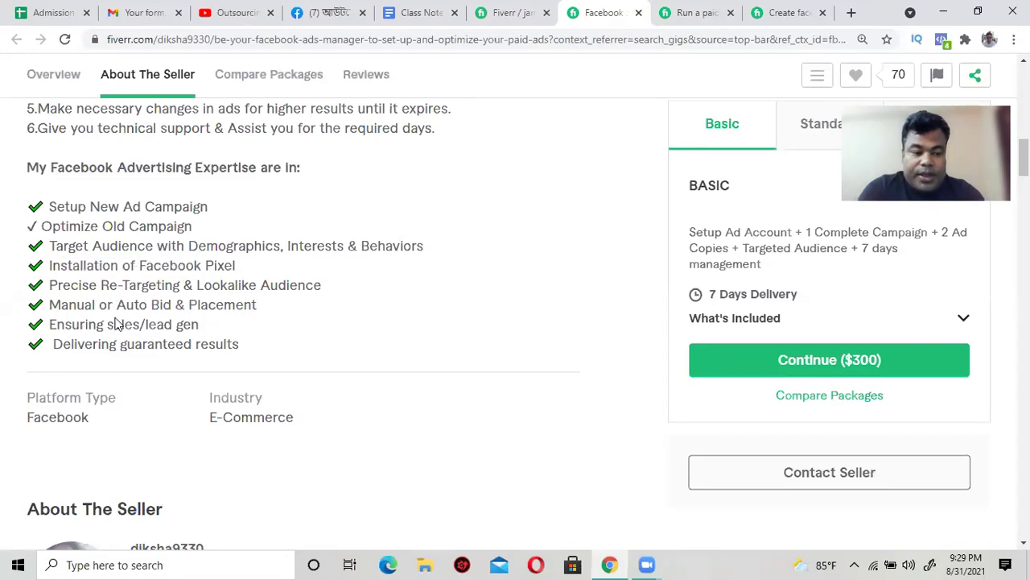
pyautogui.scroll(3, 172, 314)
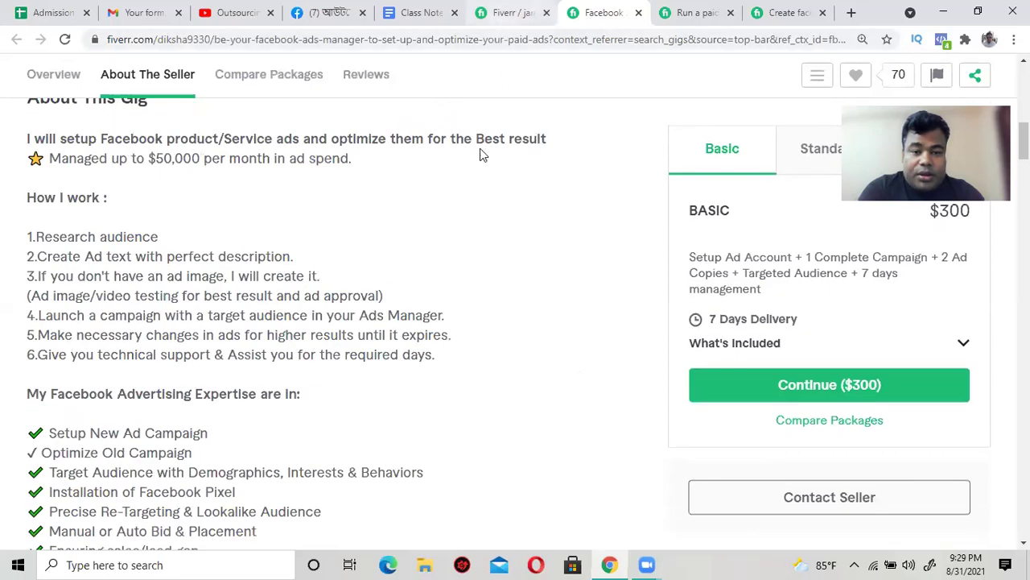
# Step: Check the competitor's expertise list and replace the placeholder in the last Specialty bullet with "Guranteed campaing Goal"
pyautogui.scroll(-3, 431, 315)
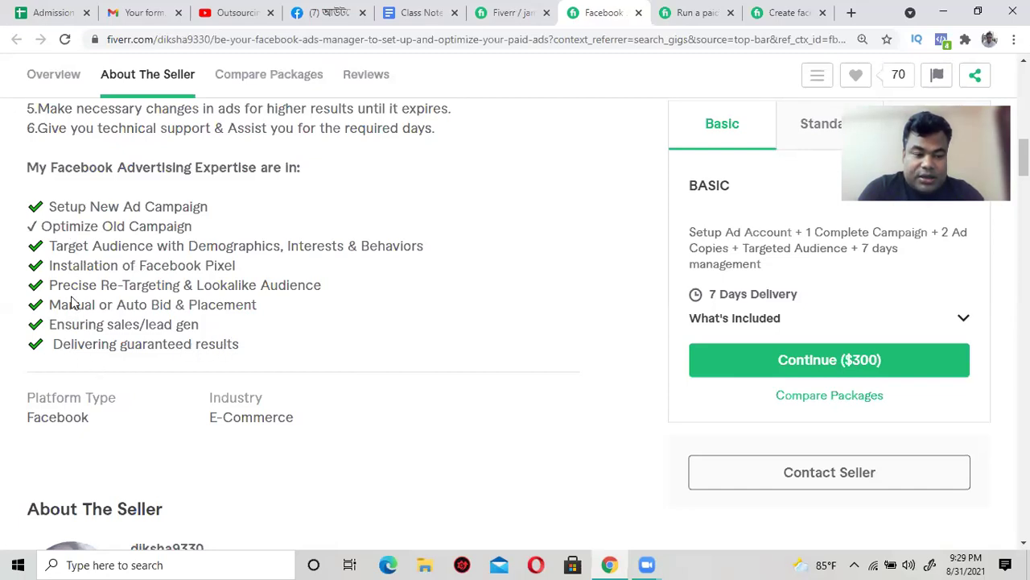
pyautogui.moveTo(53, 344); pyautogui.dragTo(282, 352)
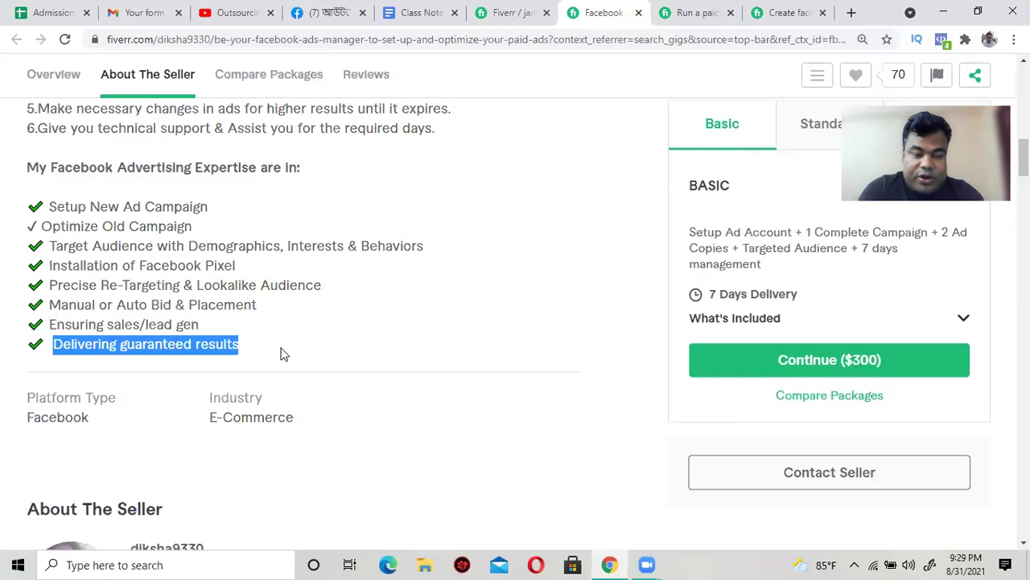
pyautogui.click(511, 13)
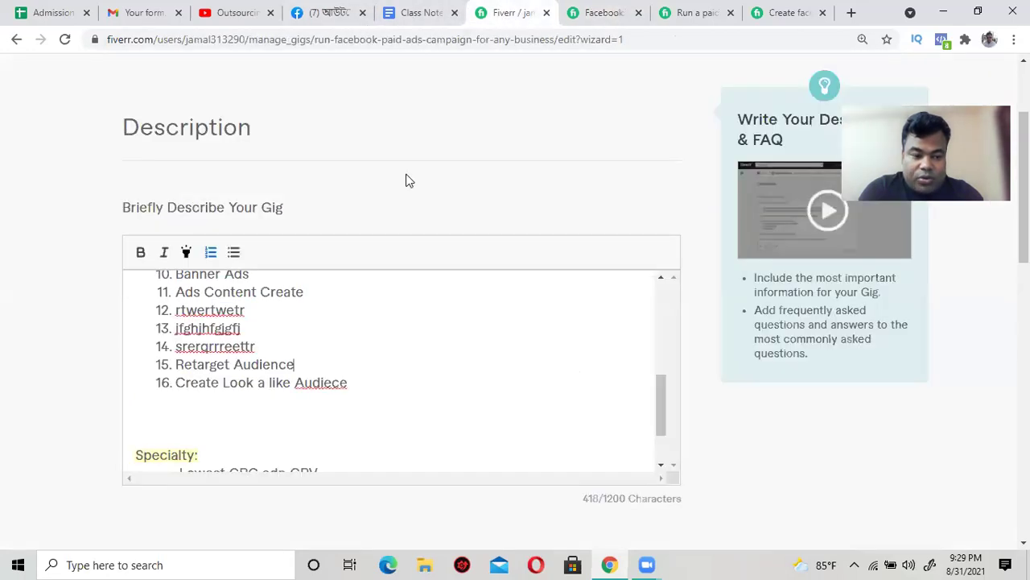
pyautogui.scroll(-1, 350, 319)
pyautogui.click(269, 453)
pyautogui.press('BackSpace')
pyautogui.press('BackSpace')
pyautogui.press('BackSpace')
pyautogui.press('BackSpace')
pyautogui.press('BackSpace')
pyautogui.press('BackSpace')
pyautogui.press('BackSpace')
pyautogui.press('BackSpace')
pyautogui.press('BackSpace')
pyautogui.press('BackSpace')
pyautogui.press('BackSpace')
pyautogui.press('BackSpace')
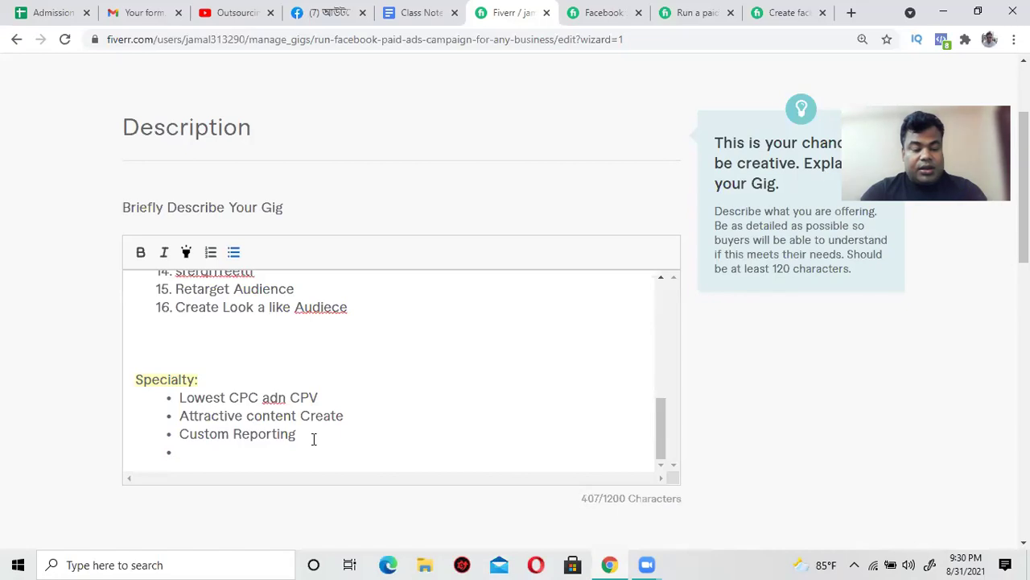
pyautogui.write('G')
pyautogui.press('BackSpace')
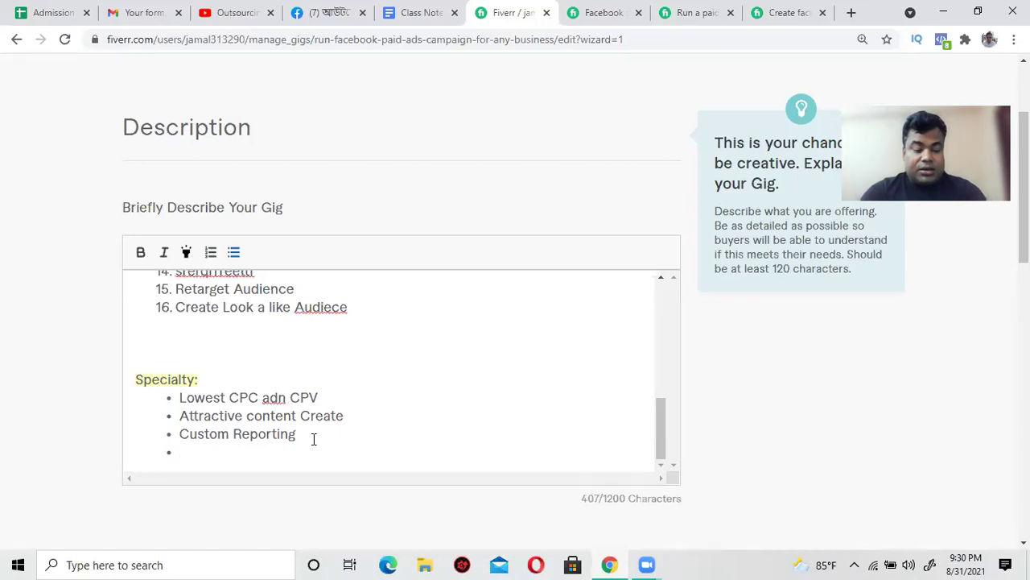
pyautogui.write('Gr')
pyautogui.press('BackSpace')
pyautogui.write('u')
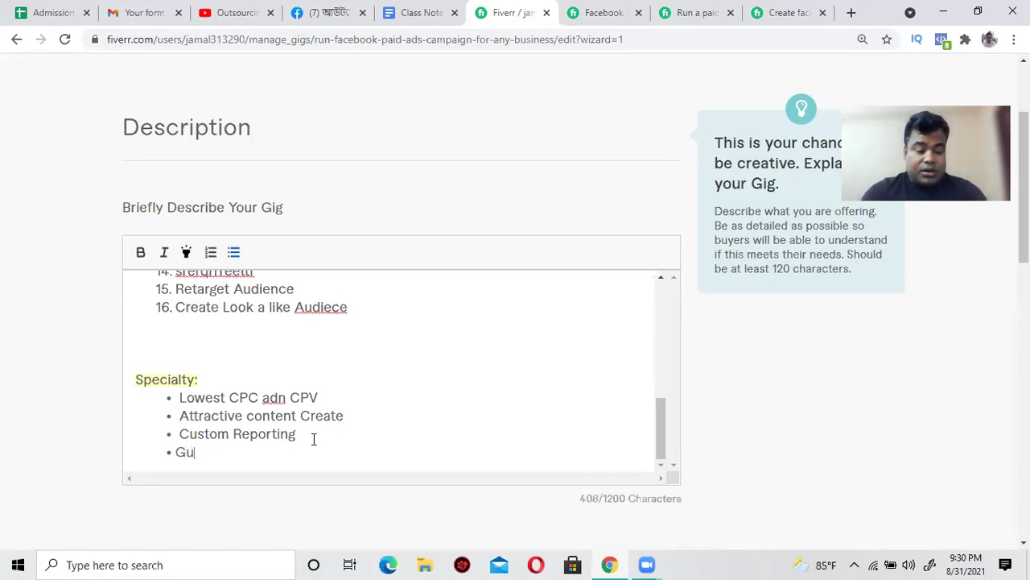
pyautogui.write('ranteed ca')
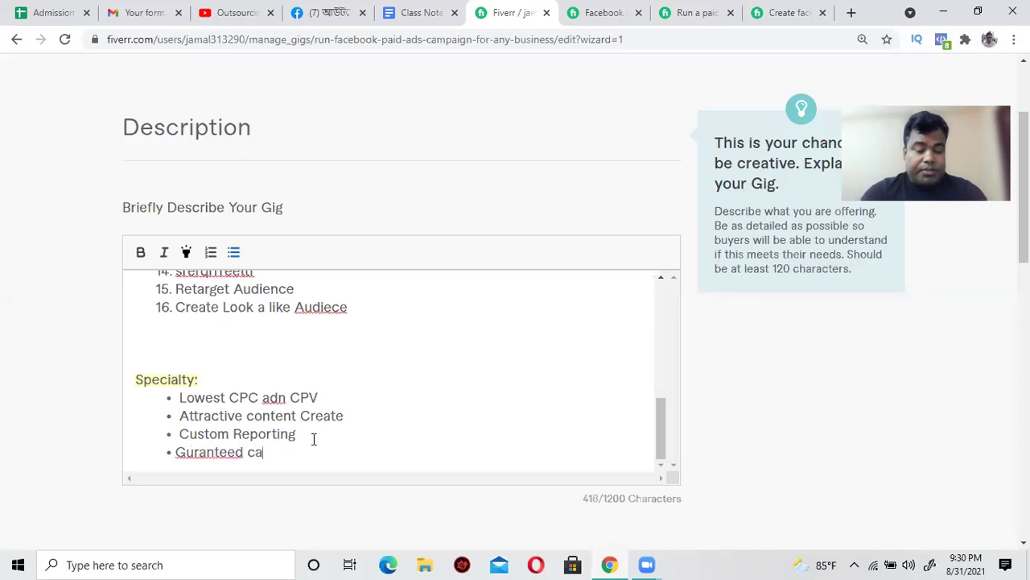
pyautogui.write('mpaing ')
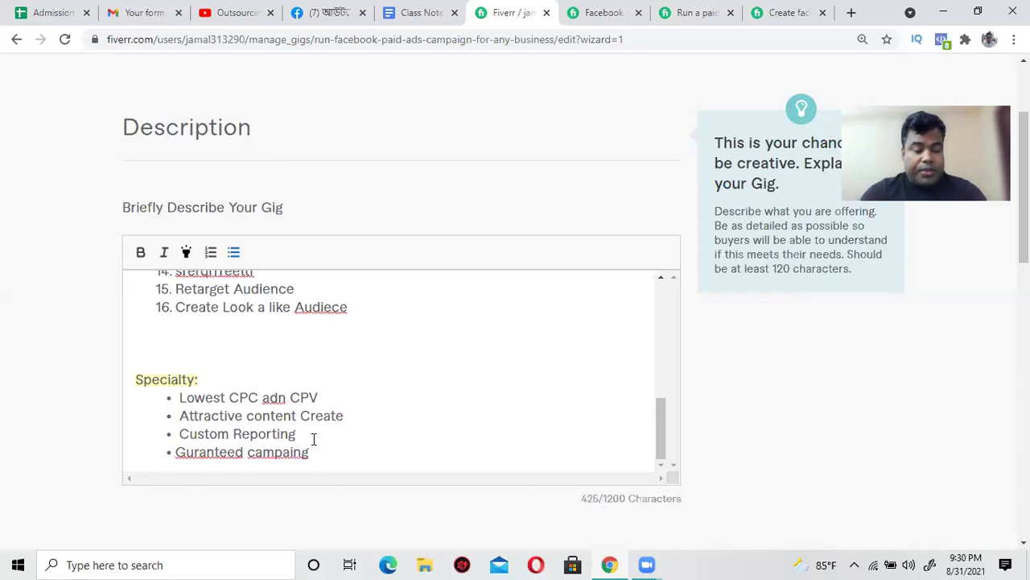
pyautogui.write('Goal')
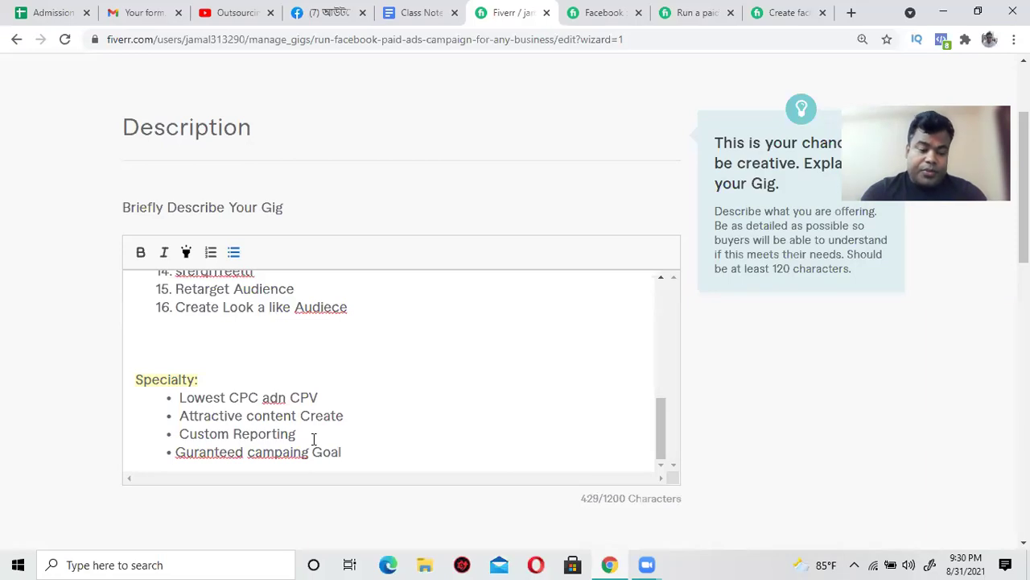
# Step: Correct the last Specialty bullet's spelling to "Guaranteed campaign Goal" and change "adn" to "and" in the first bullet
pyautogui.rightClick(202, 456)
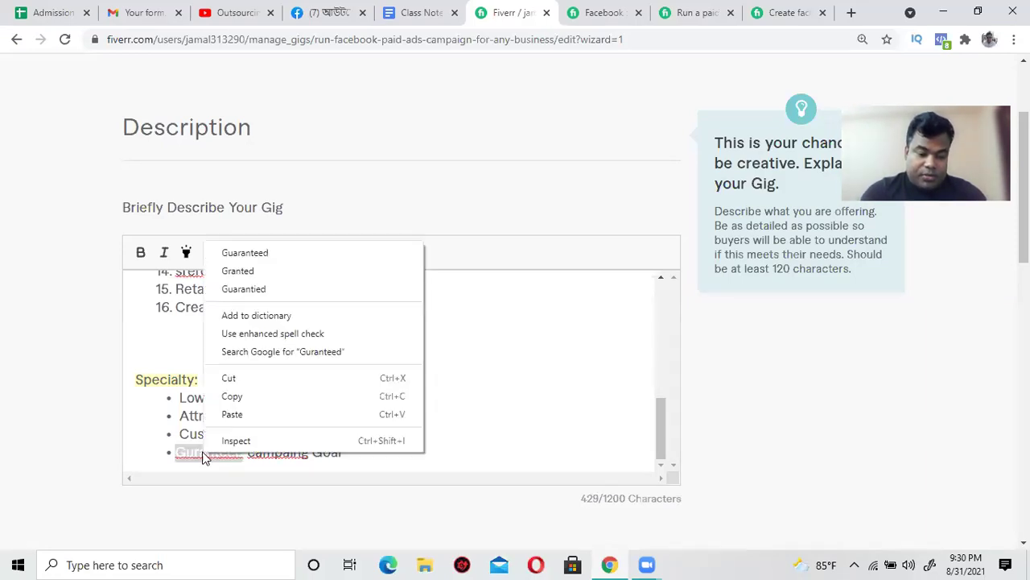
pyautogui.click(265, 253)
pyautogui.rightClick(283, 455)
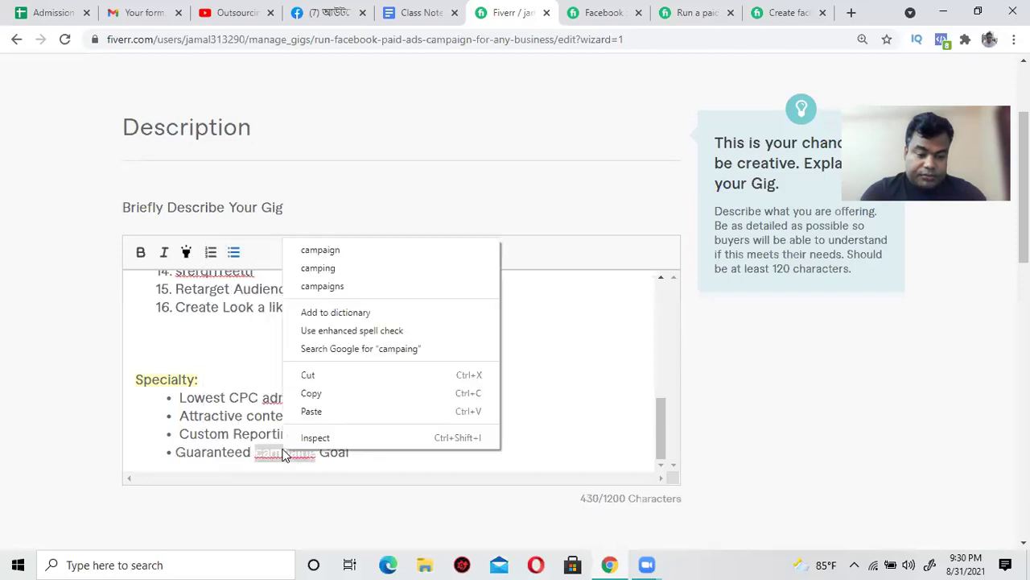
pyautogui.click(330, 251)
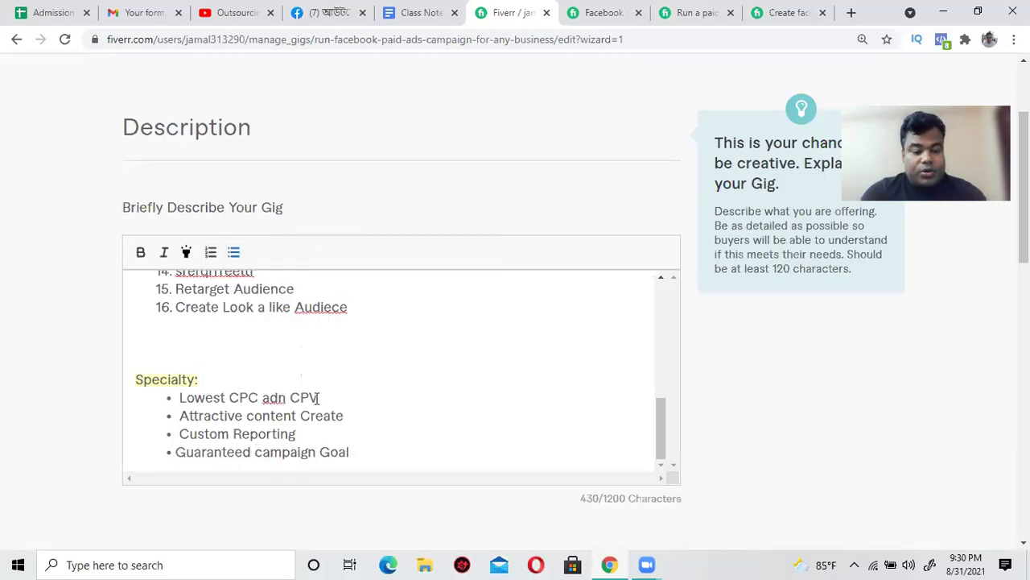
pyautogui.click(287, 400)
pyautogui.press('BackSpace')
pyautogui.press('BackSpace')
pyautogui.write('nd')
# Step: Examine the competitor gig's work process, expertise and seller details, and review the own gig's Service Description and Specialty lists against them
pyautogui.click(577, 10)
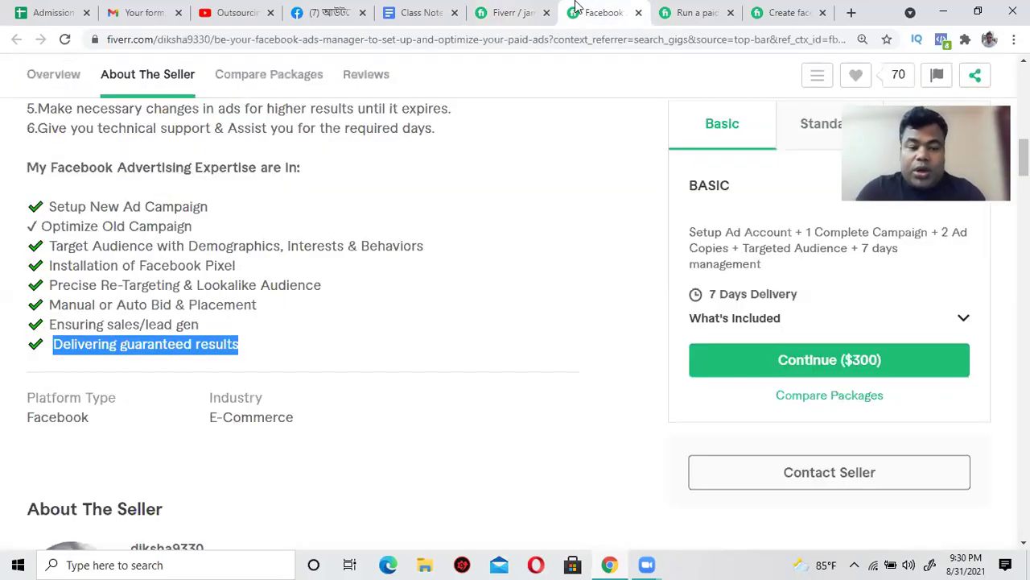
pyautogui.click(205, 301)
pyautogui.scroll(-3, 205, 301)
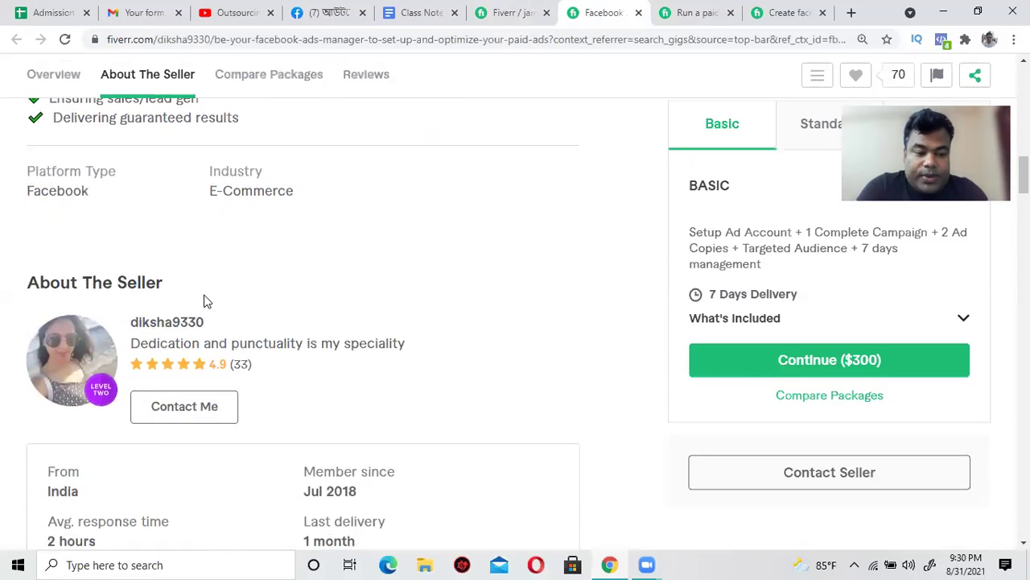
pyautogui.scroll(-4, 205, 300)
pyautogui.scroll(7, 205, 300)
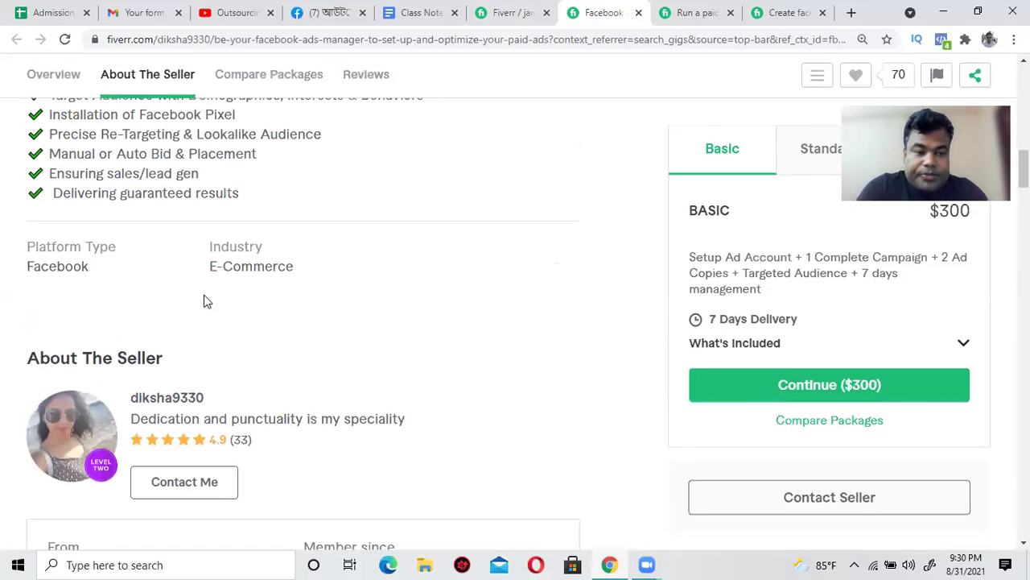
pyautogui.scroll(1, 205, 300)
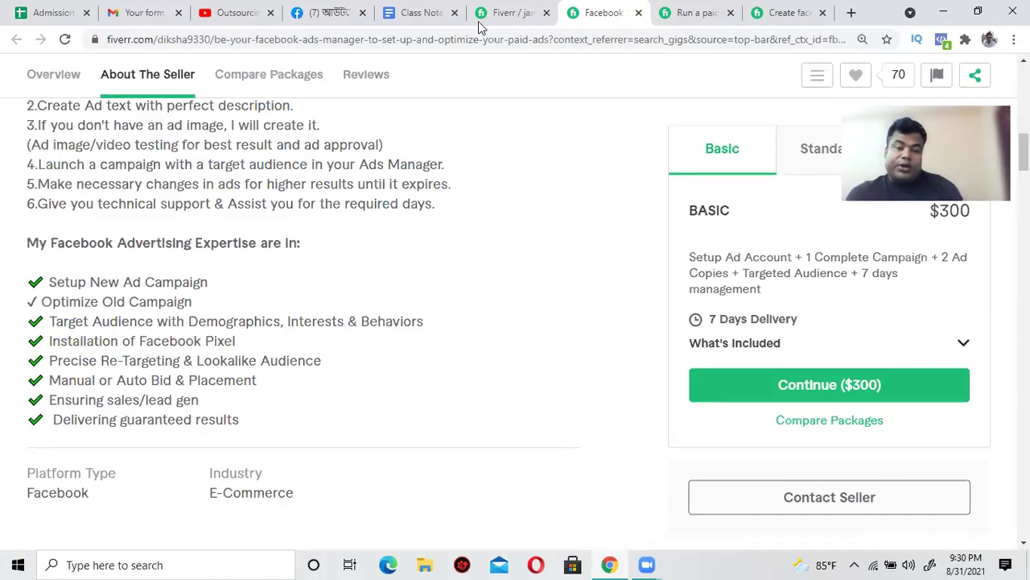
pyautogui.click(507, 13)
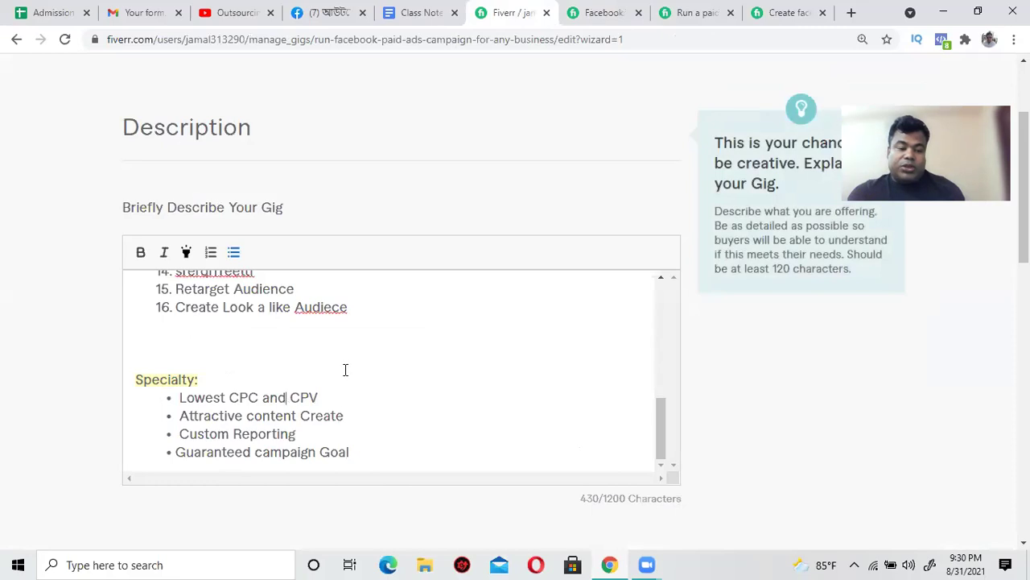
pyautogui.scroll(4, 345, 370)
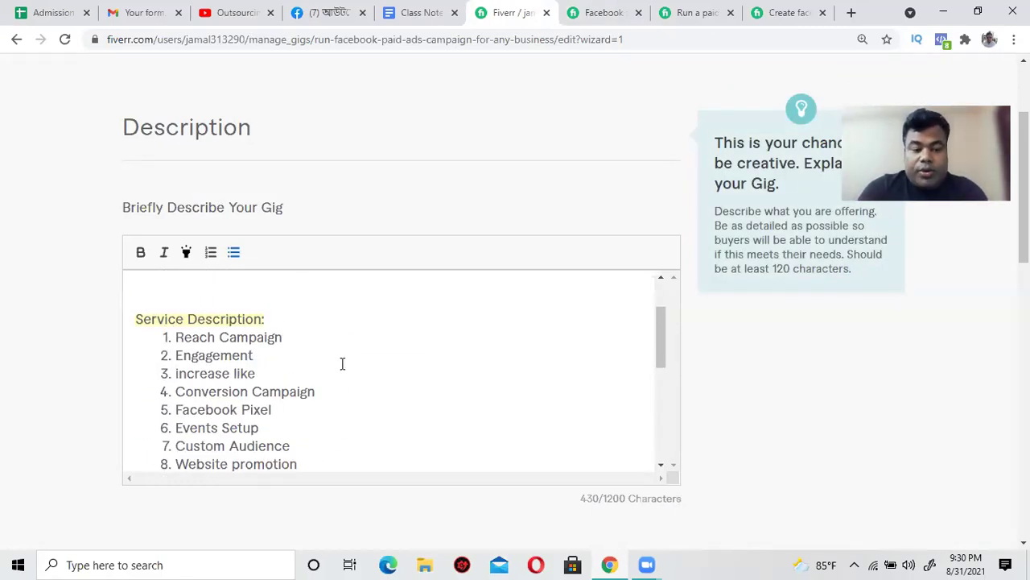
pyautogui.scroll(-4, 342, 364)
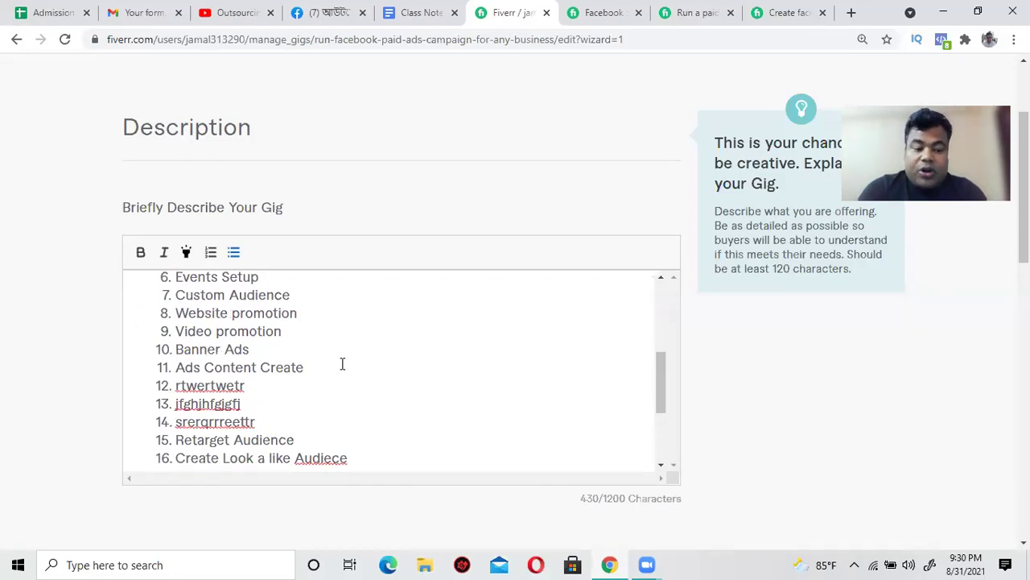
pyautogui.scroll(-3, 244, 344)
pyautogui.scroll(3, 244, 347)
pyautogui.scroll(2, 244, 346)
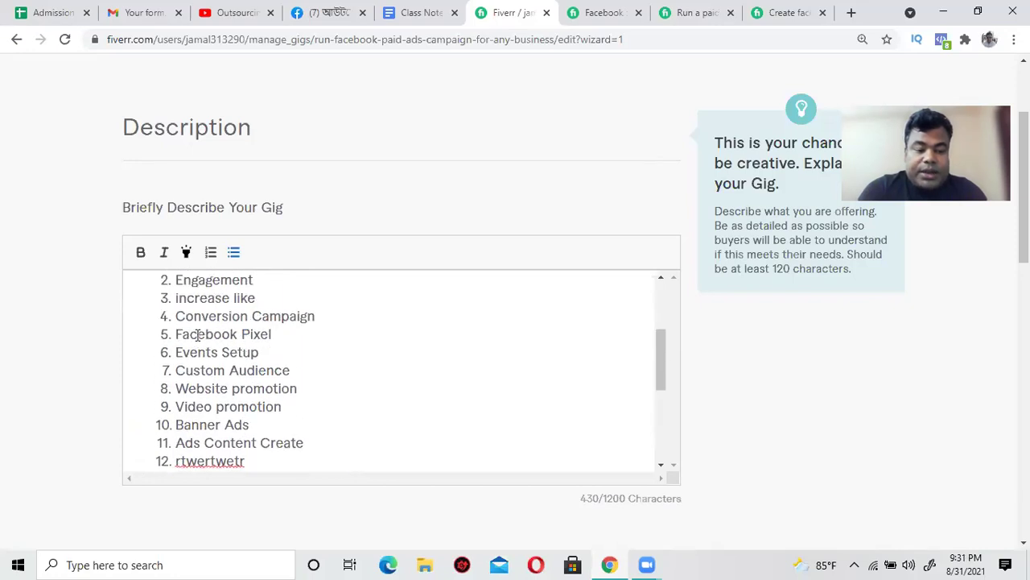
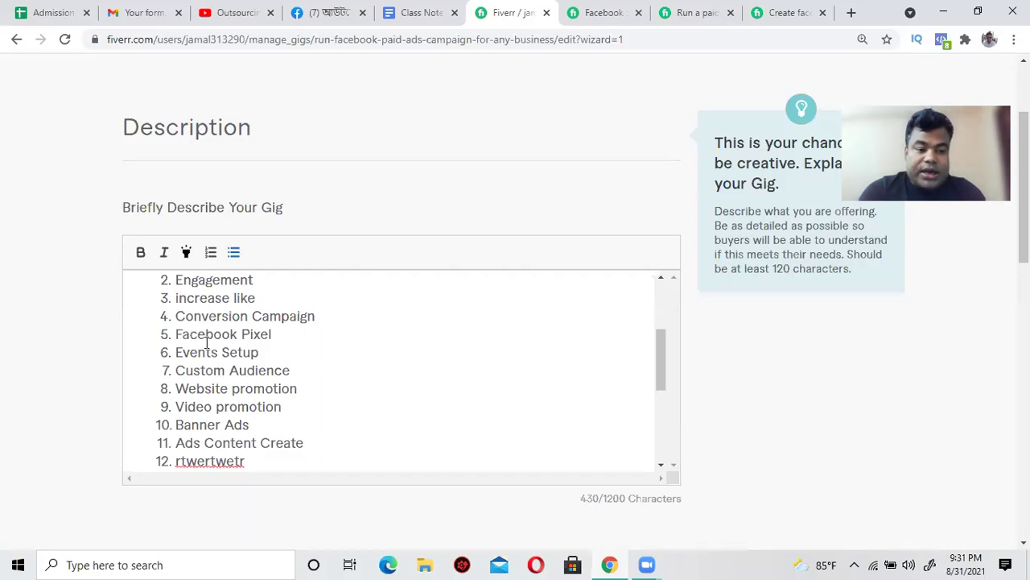
pyautogui.scroll(3, 189, 335)
pyautogui.scroll(-3, 202, 340)
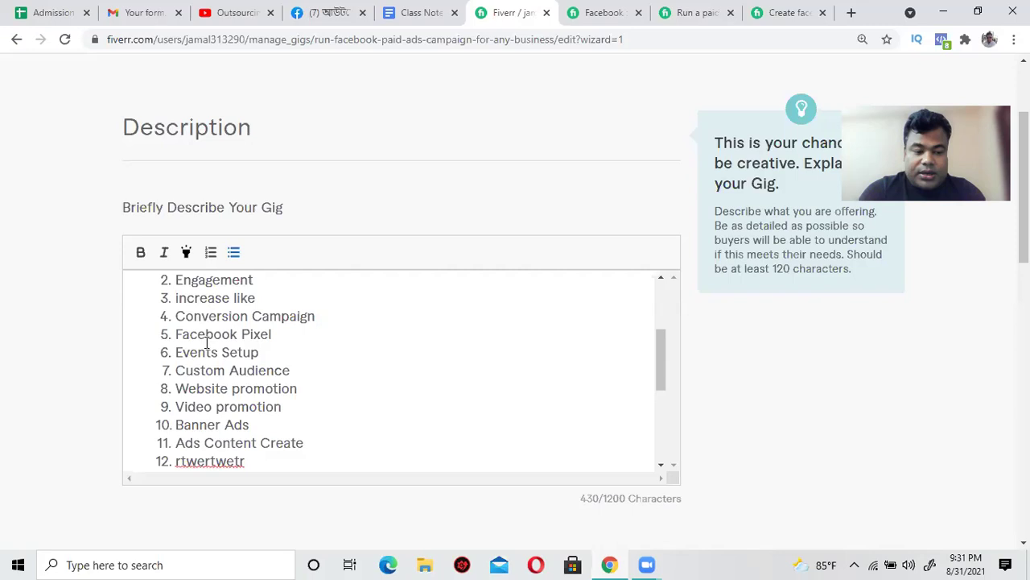
pyautogui.scroll(-3, 206, 342)
pyautogui.scroll(3, 206, 343)
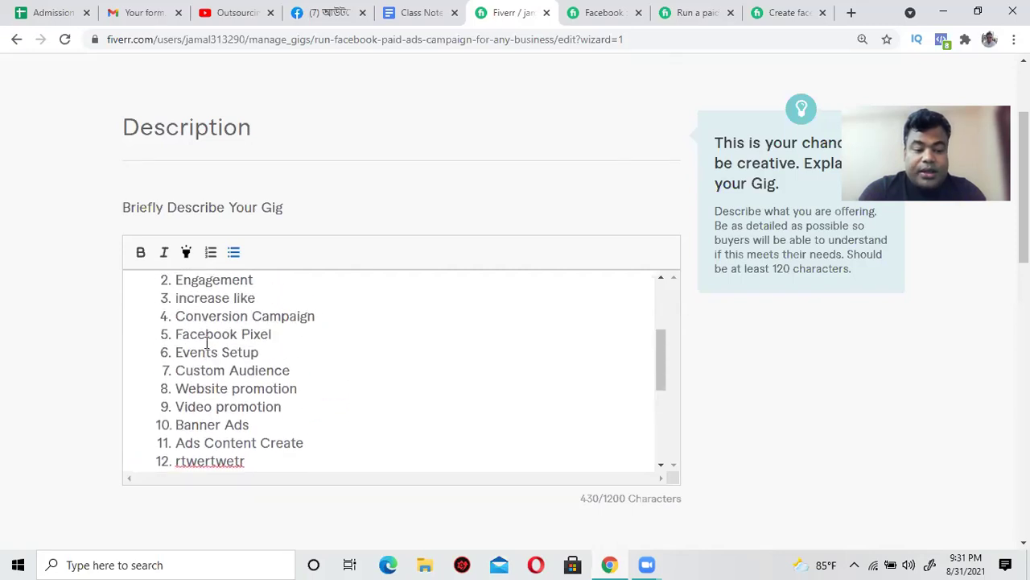
pyautogui.scroll(-1, 207, 343)
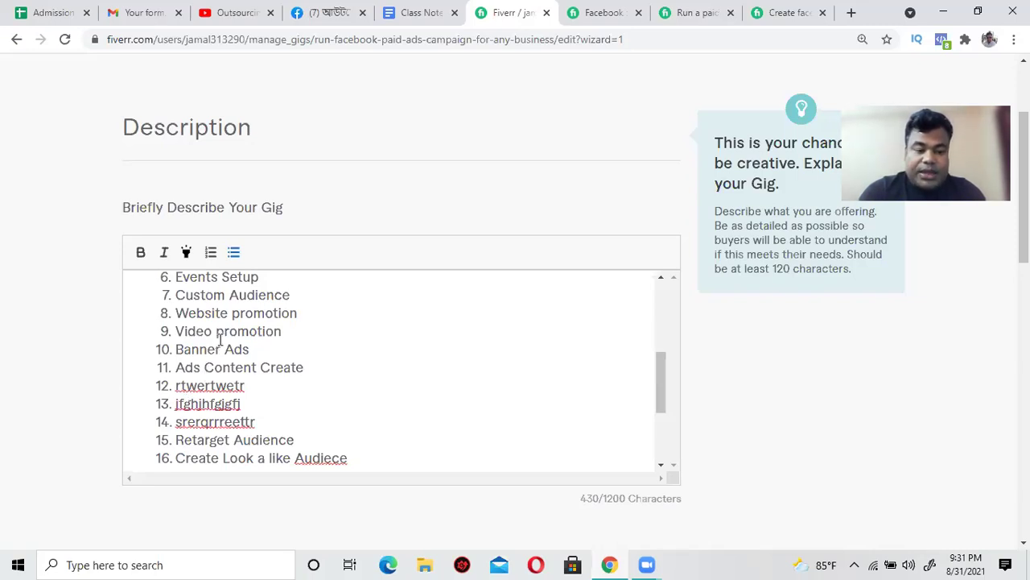
# Step: Compare the competitor's retargeting and "Manual or Auto Bid & Placement" expertise items with the placeholders in service items 12 to 14
pyautogui.click(596, 12)
pyautogui.scroll(1, 158, 242)
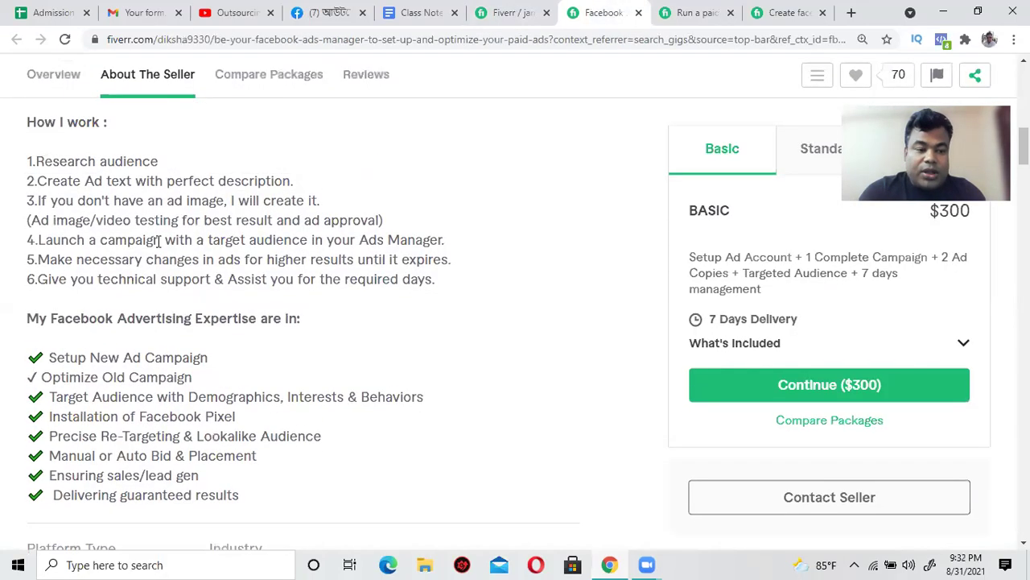
pyautogui.scroll(-2, 158, 242)
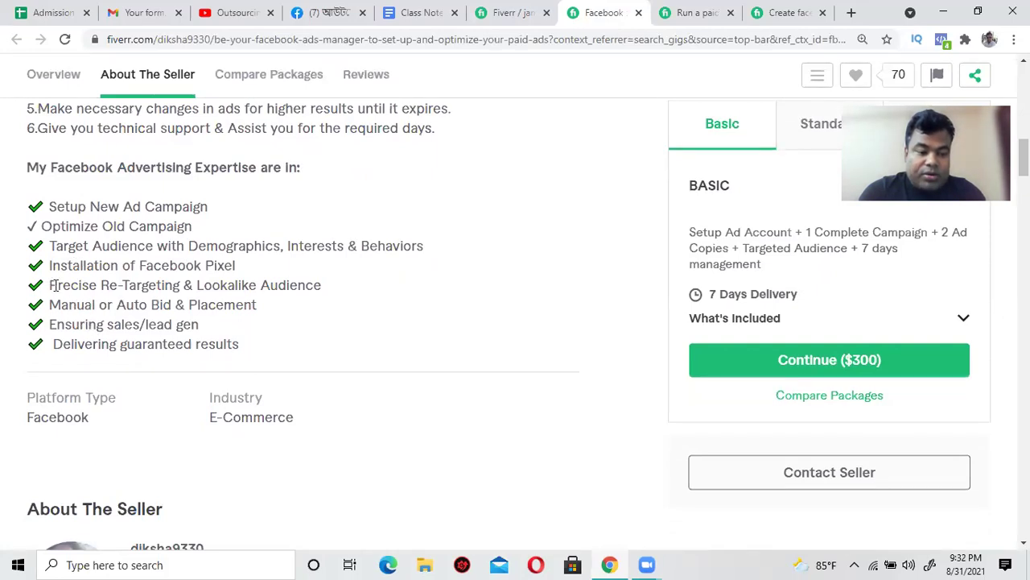
pyautogui.moveTo(51, 285); pyautogui.dragTo(166, 303)
pyautogui.click(116, 317)
pyautogui.moveTo(49, 304); pyautogui.dragTo(259, 318)
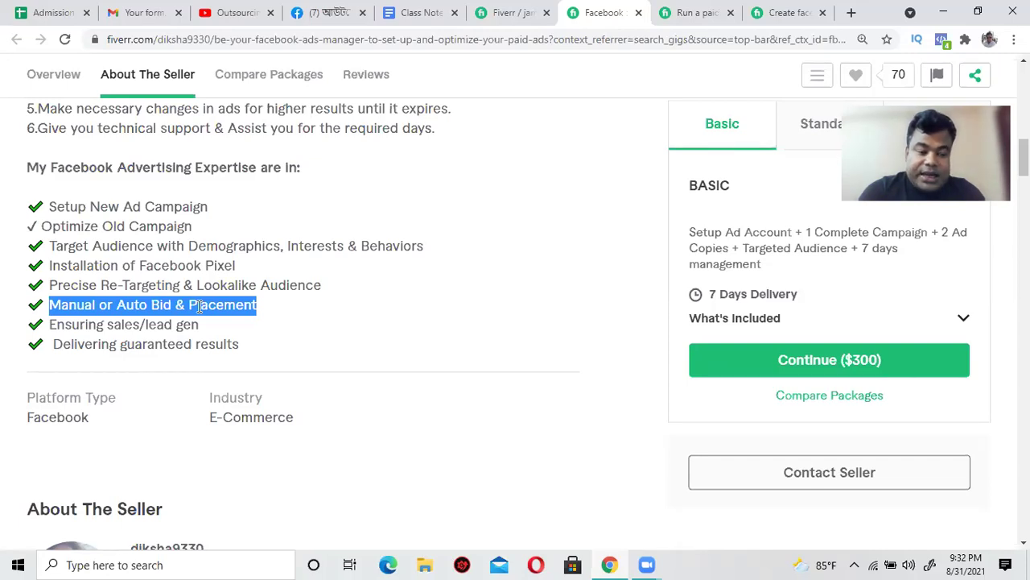
pyautogui.click(515, 12)
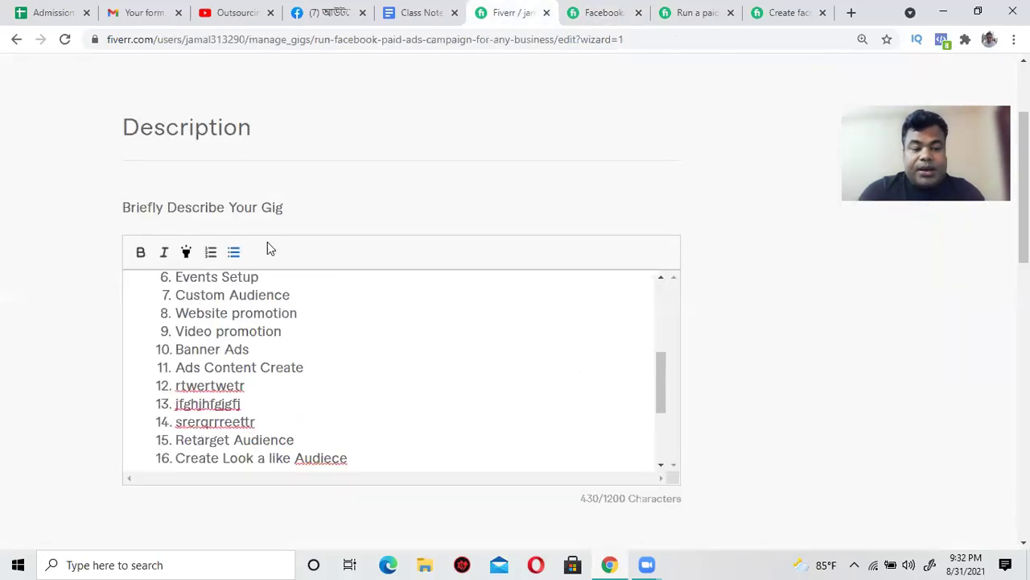
pyautogui.click(254, 386)
pyautogui.click(596, 11)
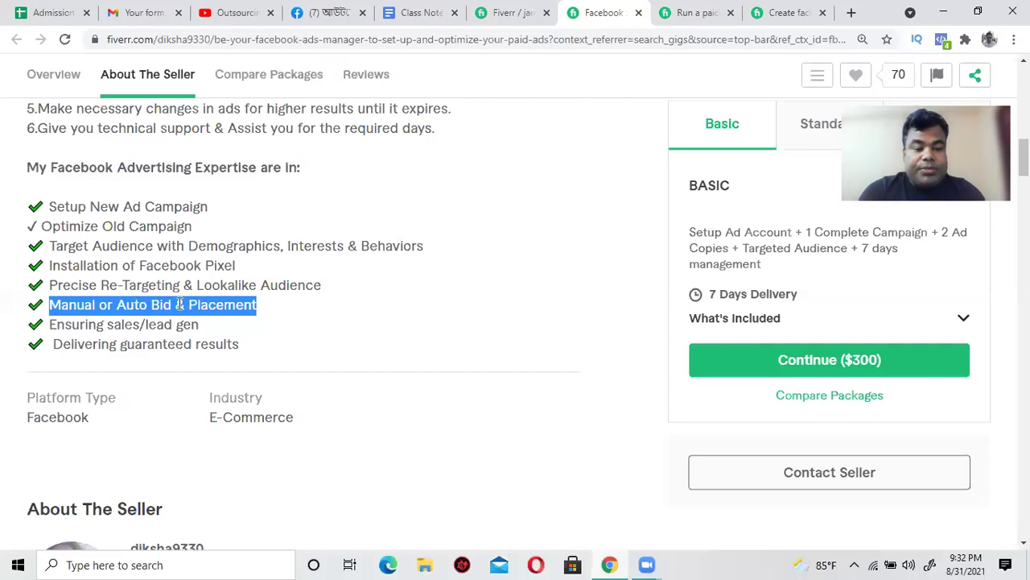
pyautogui.click(512, 9)
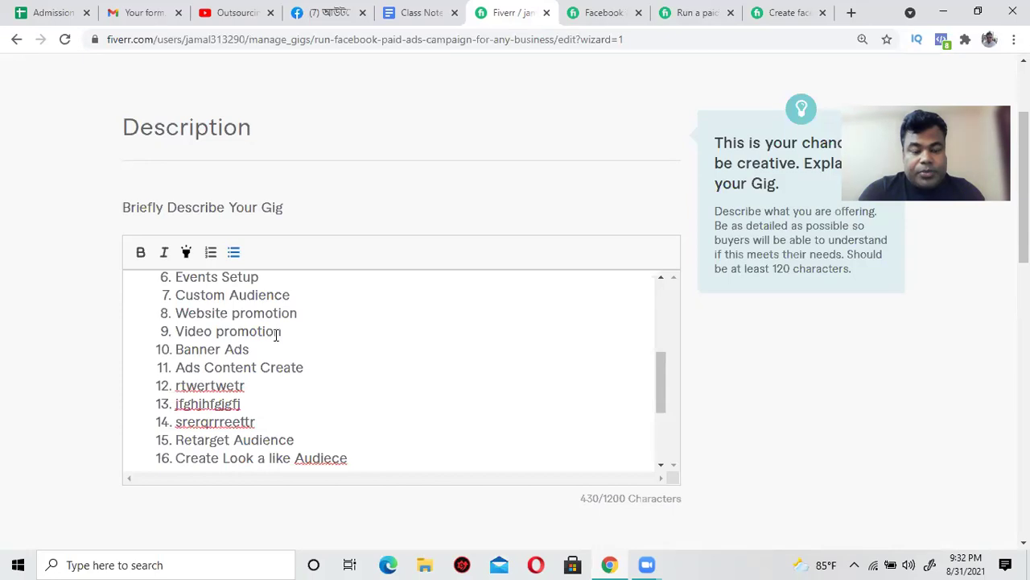
pyautogui.click(576, 13)
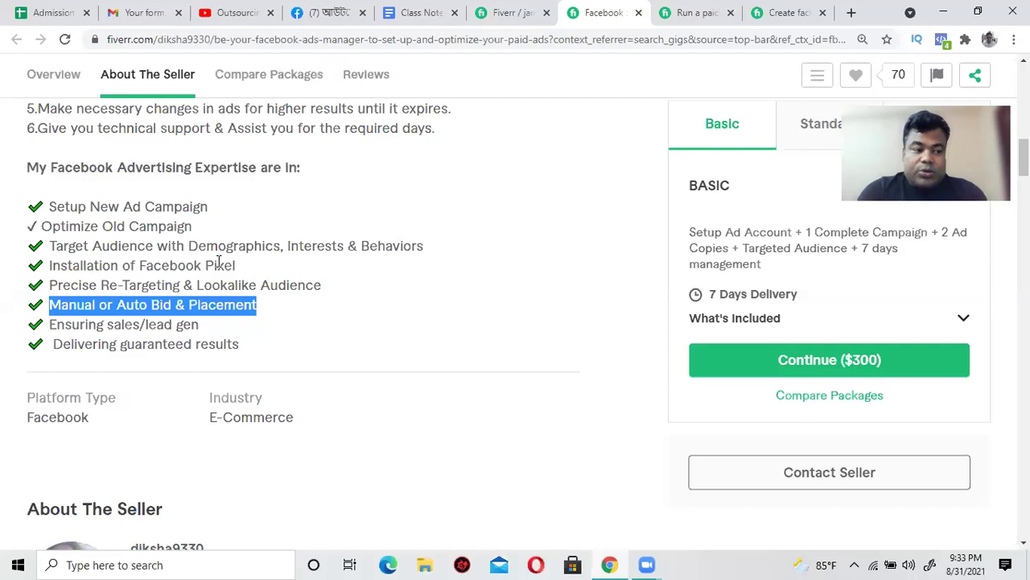
pyautogui.click(511, 12)
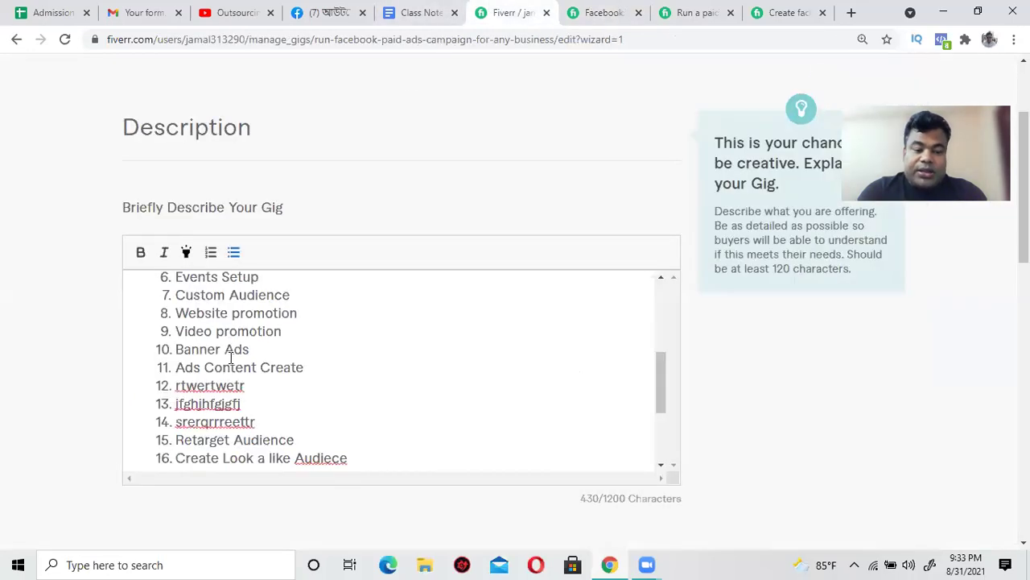
pyautogui.click(603, 12)
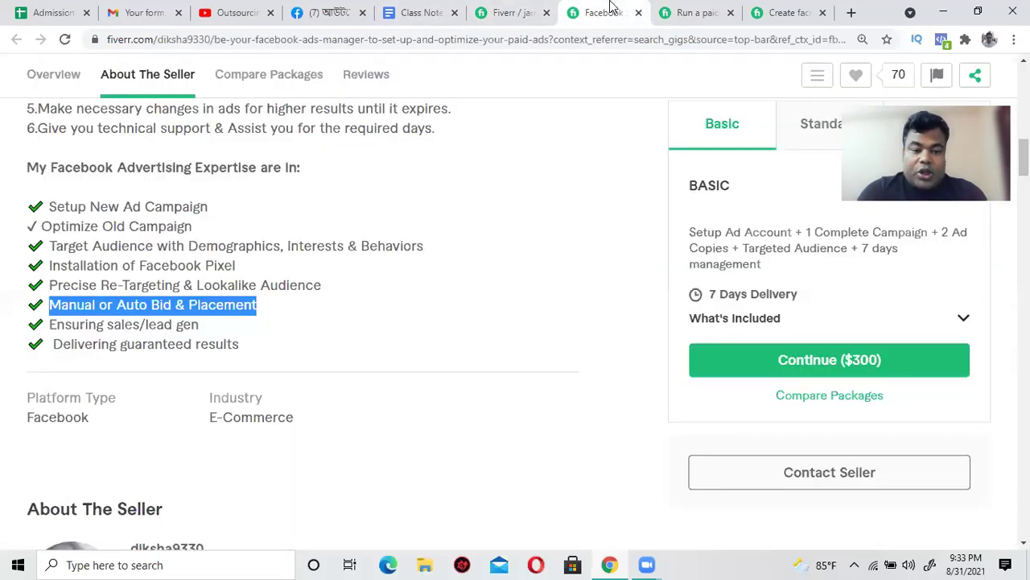
pyautogui.click(596, 39)
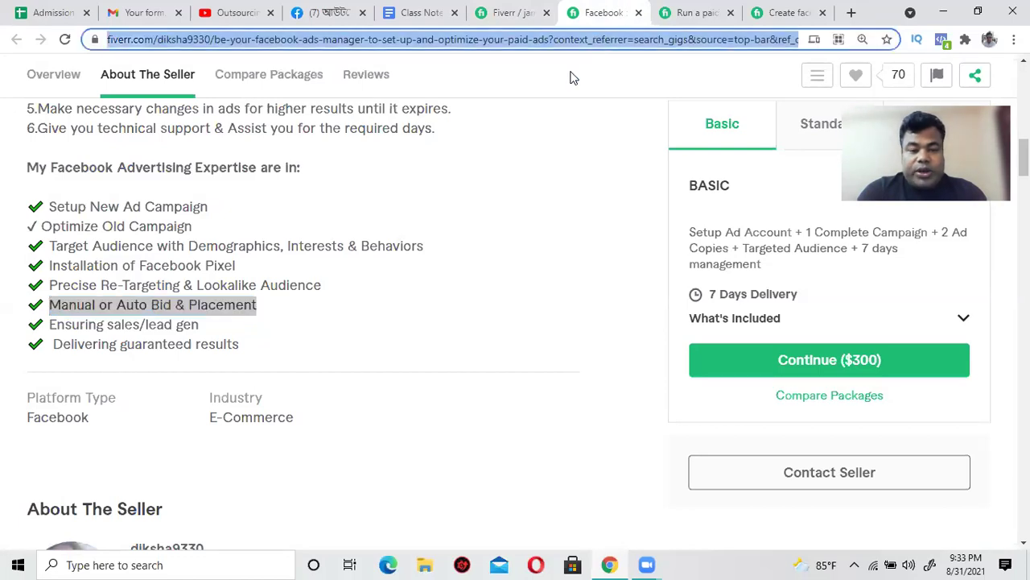
pyautogui.click(515, 12)
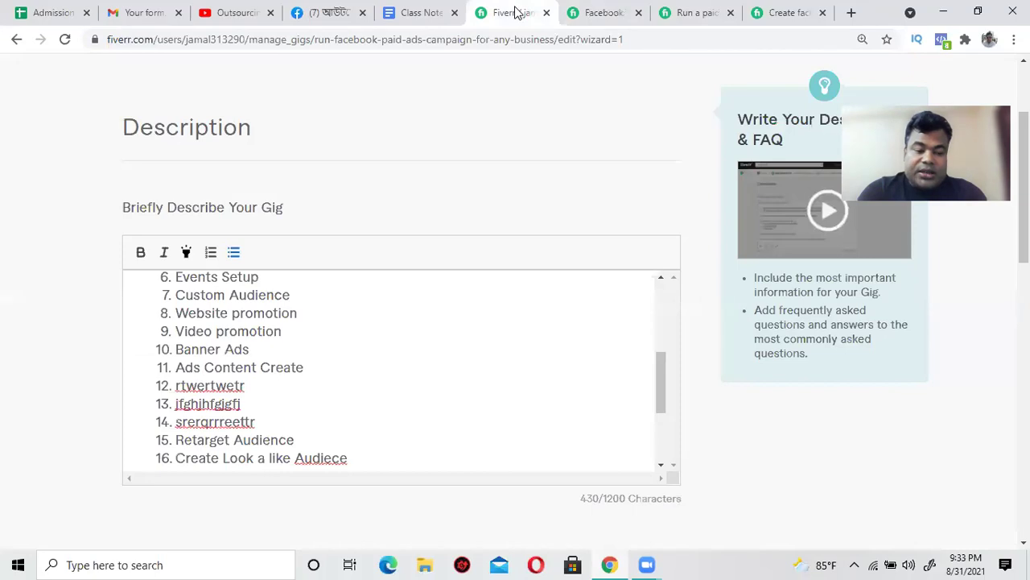
# Step: Review the end of the numbered service list and the Specialty bullets in the gig description
pyautogui.click(309, 349)
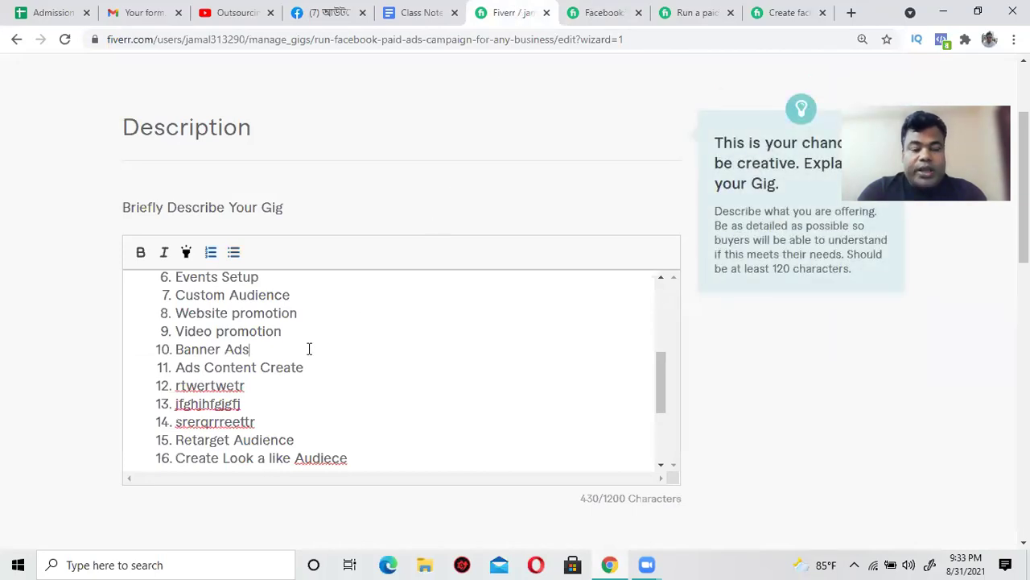
pyautogui.scroll(-2, 309, 349)
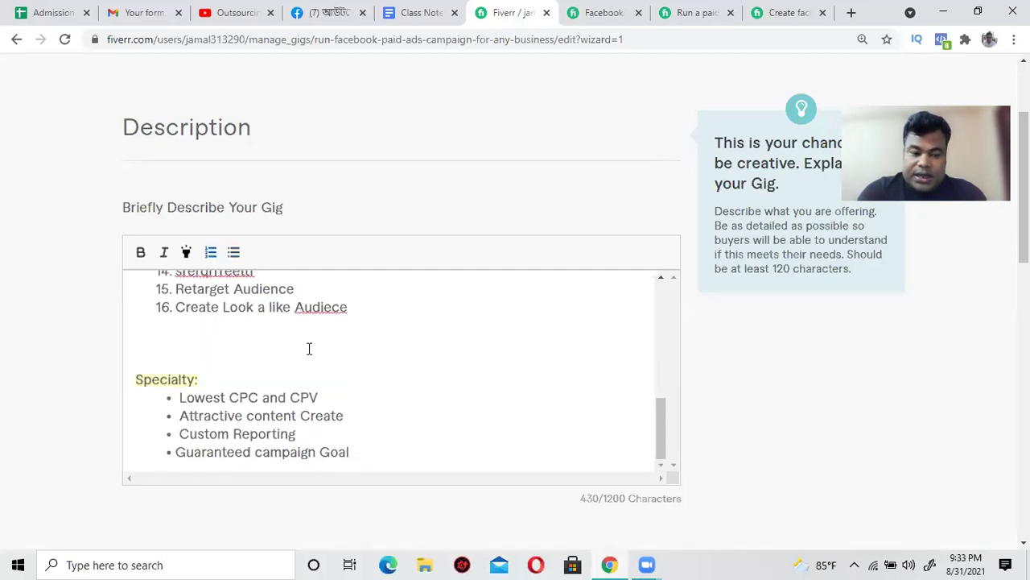
pyautogui.click(332, 12)
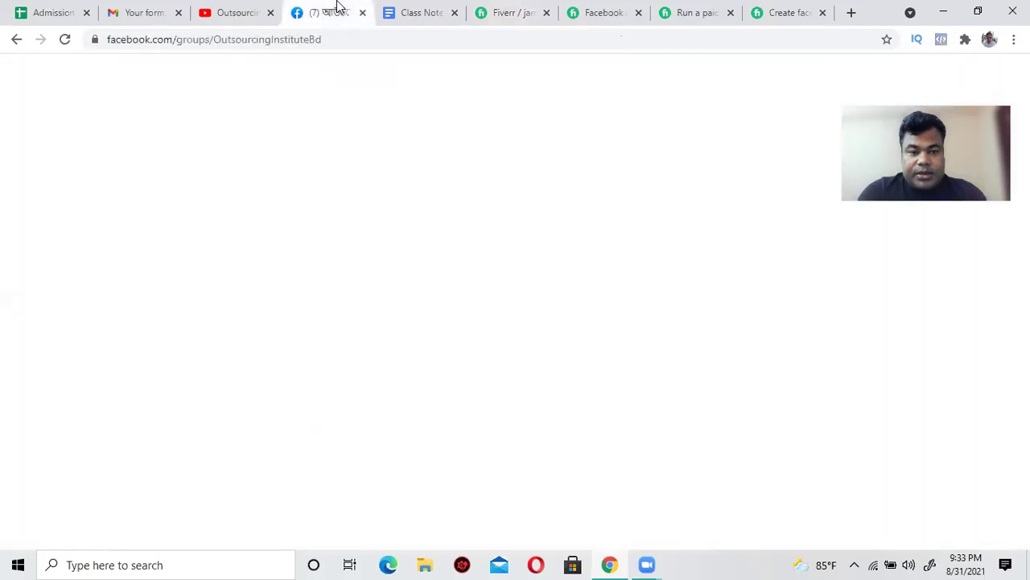
pyautogui.click(520, 11)
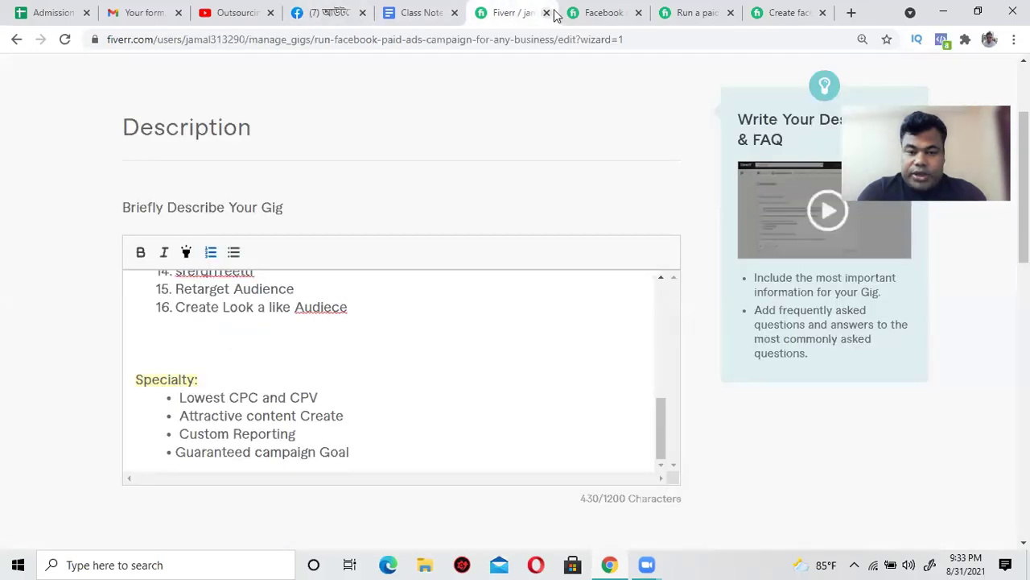
pyautogui.moveTo(299, 343)
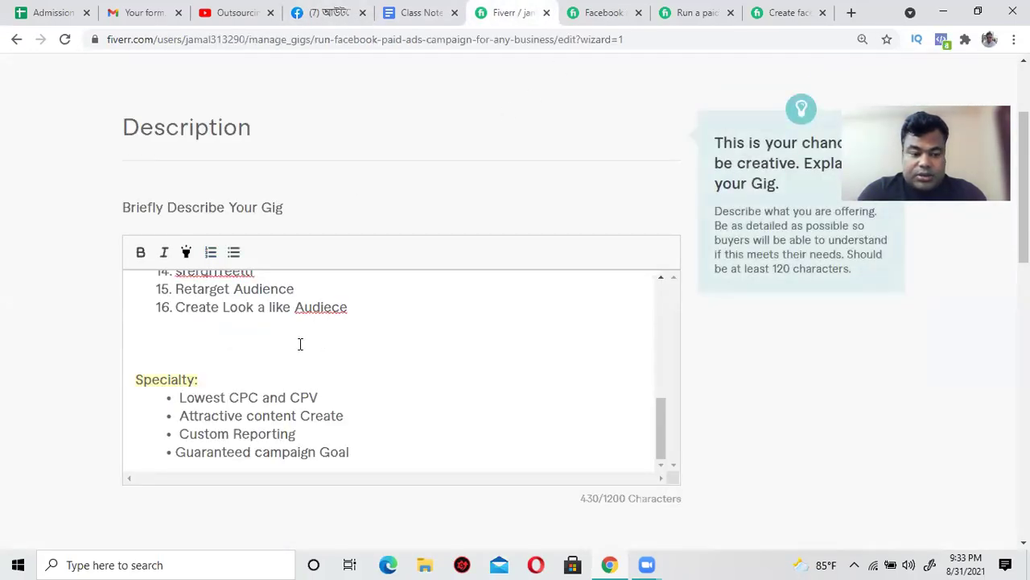
pyautogui.scroll(-1, 363, 340)
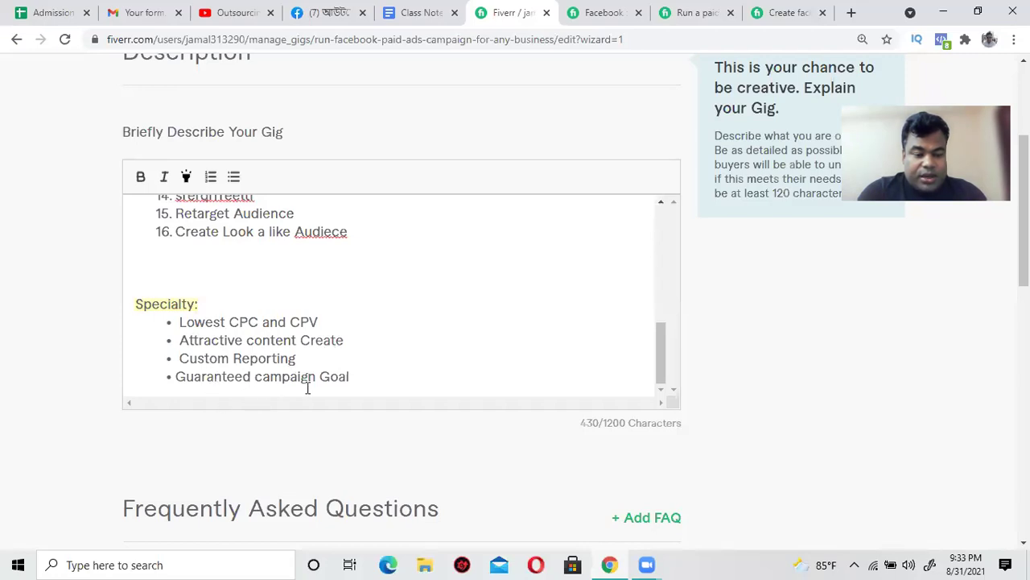
pyautogui.click(366, 379)
pyautogui.click(189, 269)
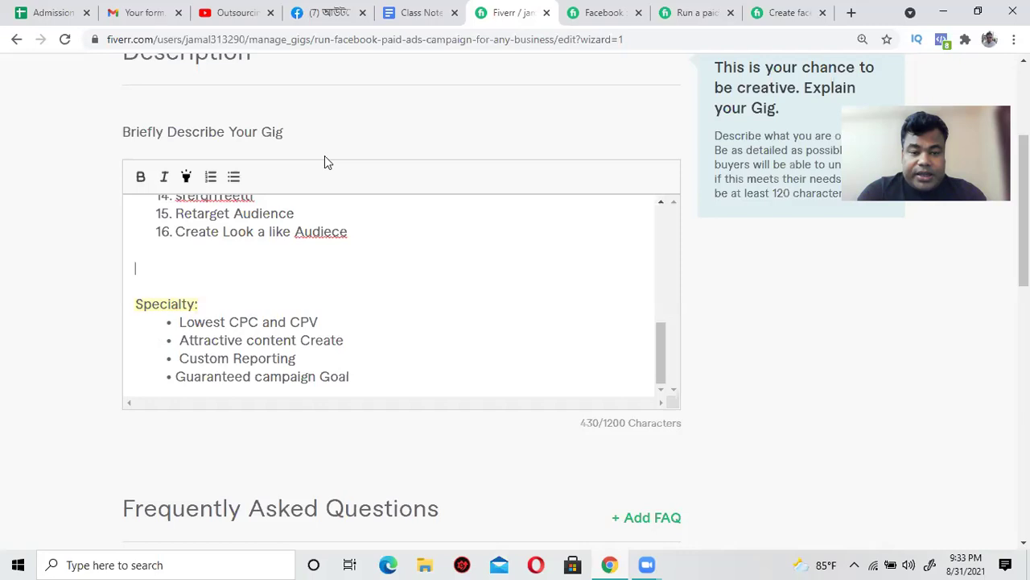
# Step: Examine the page-likes competitor gig's description, especially its campaign cost note and its "With More Likes On Page" bullets
pyautogui.click(585, 9)
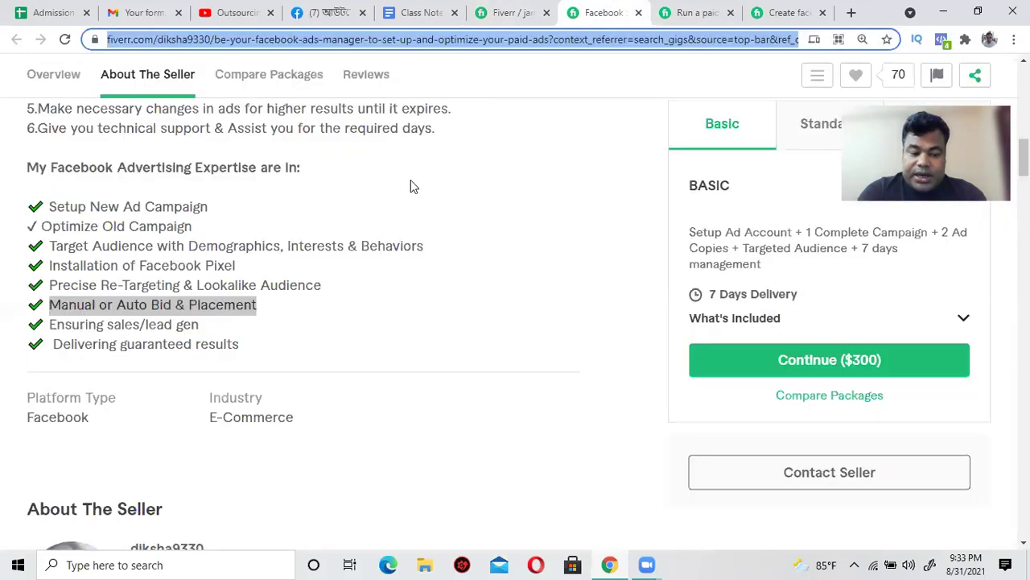
pyautogui.click(693, 12)
pyautogui.scroll(3, 452, 306)
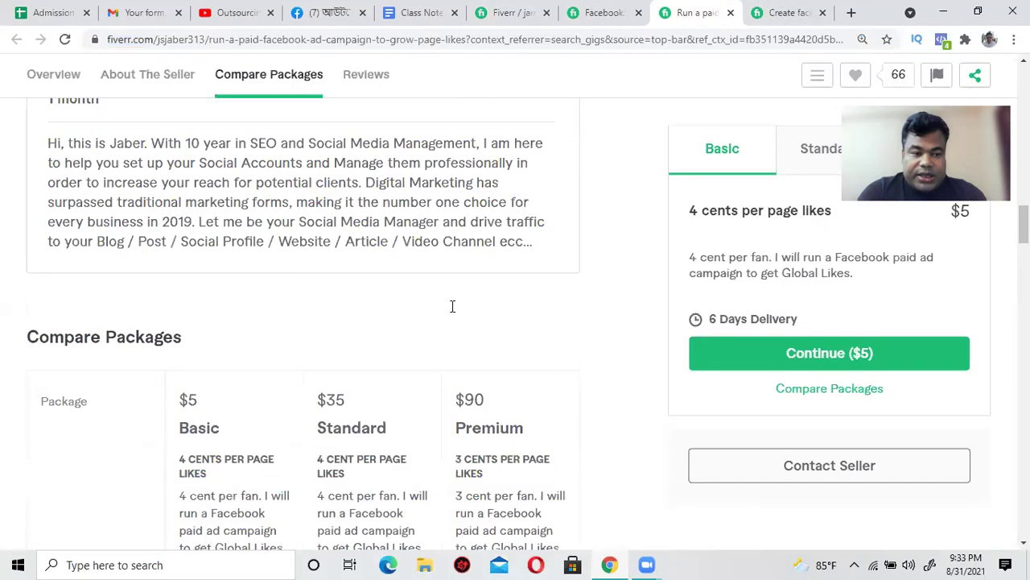
pyautogui.scroll(10, 452, 309)
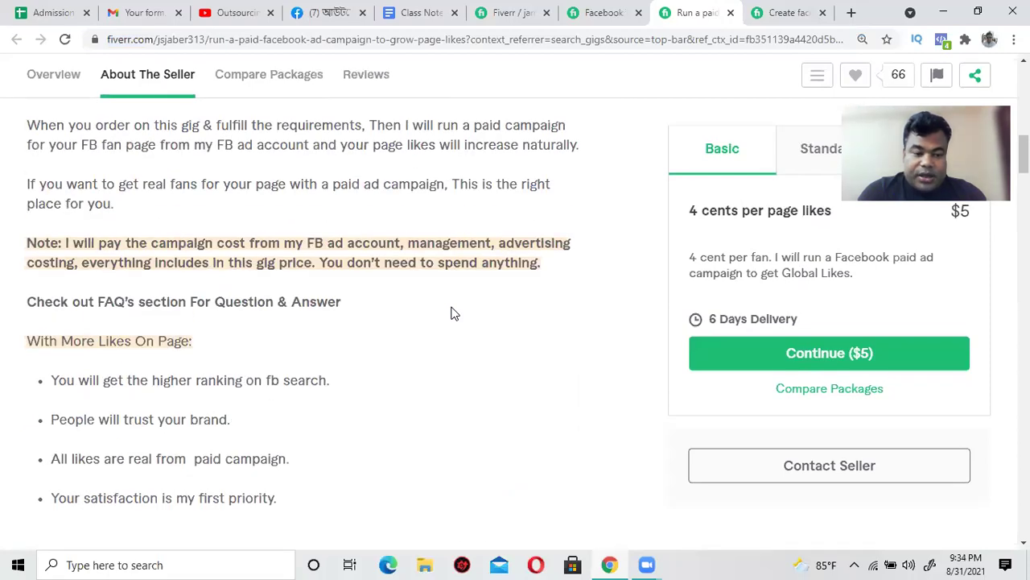
pyautogui.scroll(-1, 453, 313)
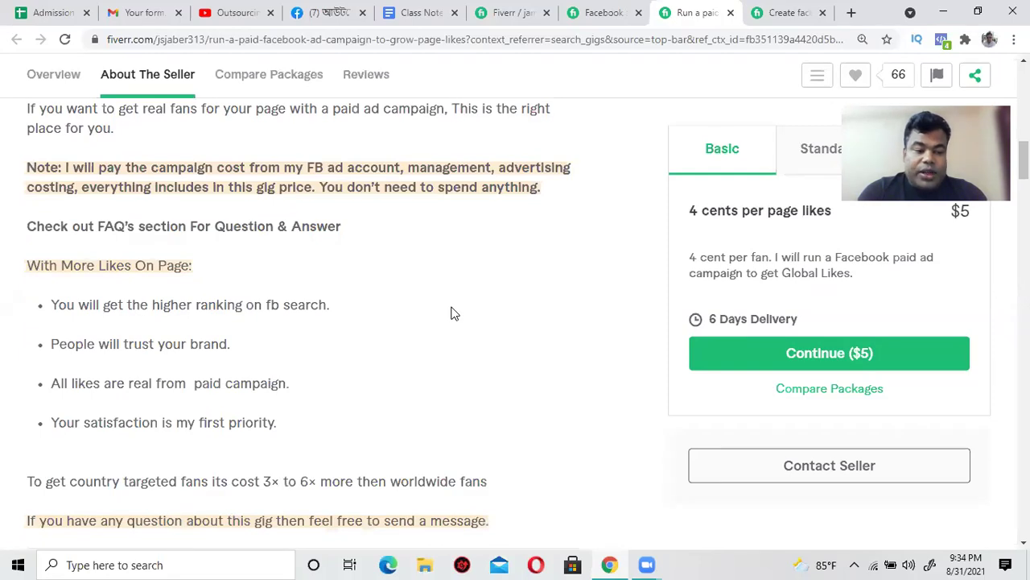
pyautogui.scroll(-1, 453, 313)
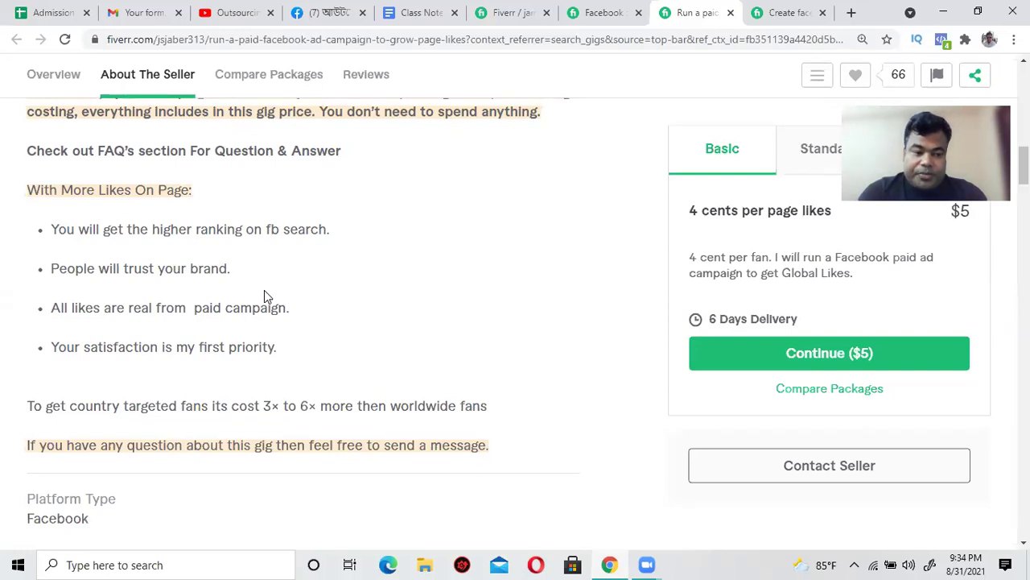
pyautogui.click(513, 12)
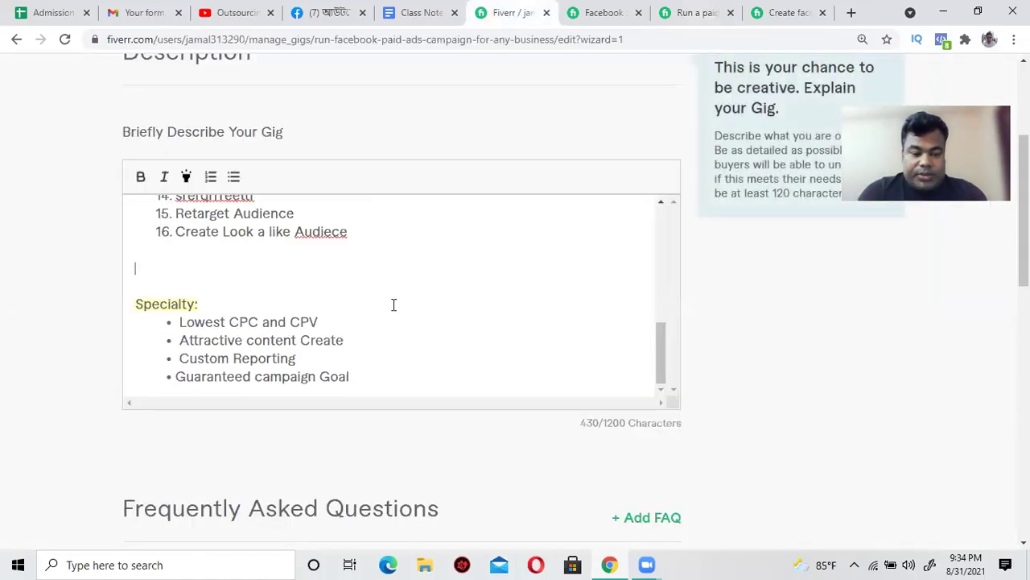
# Step: Save the gig's description and FAQ and continue to the Requirements stage
pyautogui.scroll(-3, 668, 348)
pyautogui.scroll(-2, 668, 349)
pyautogui.scroll(3, 667, 356)
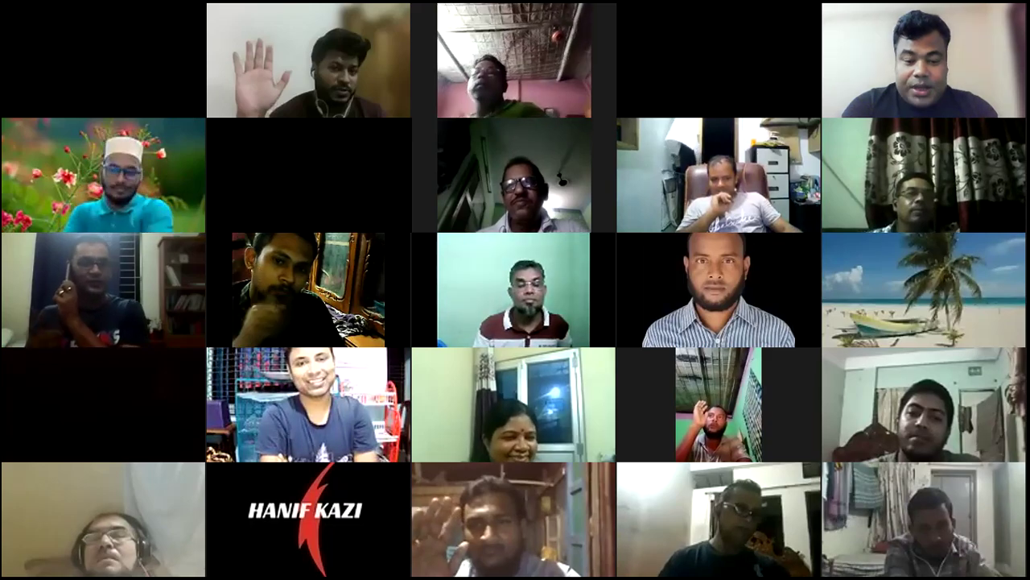
pyautogui.scroll(5, 462, 338)
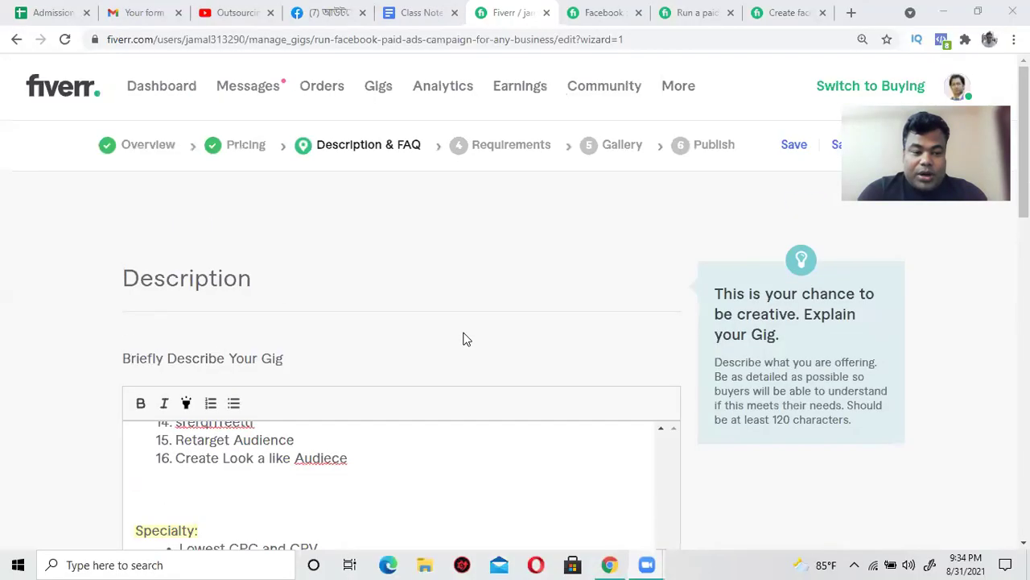
pyautogui.scroll(-6, 462, 338)
pyautogui.scroll(-3, 463, 338)
pyautogui.click(605, 262)
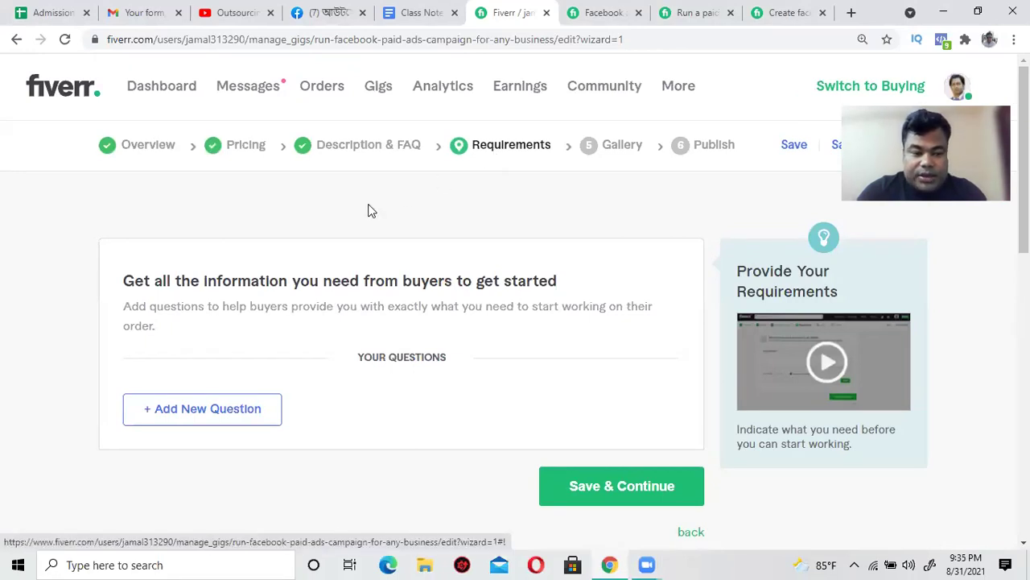
# Step: Start a new buyer requirement question with "1. Facebook Page" as its first line
pyautogui.scroll(-1, 369, 211)
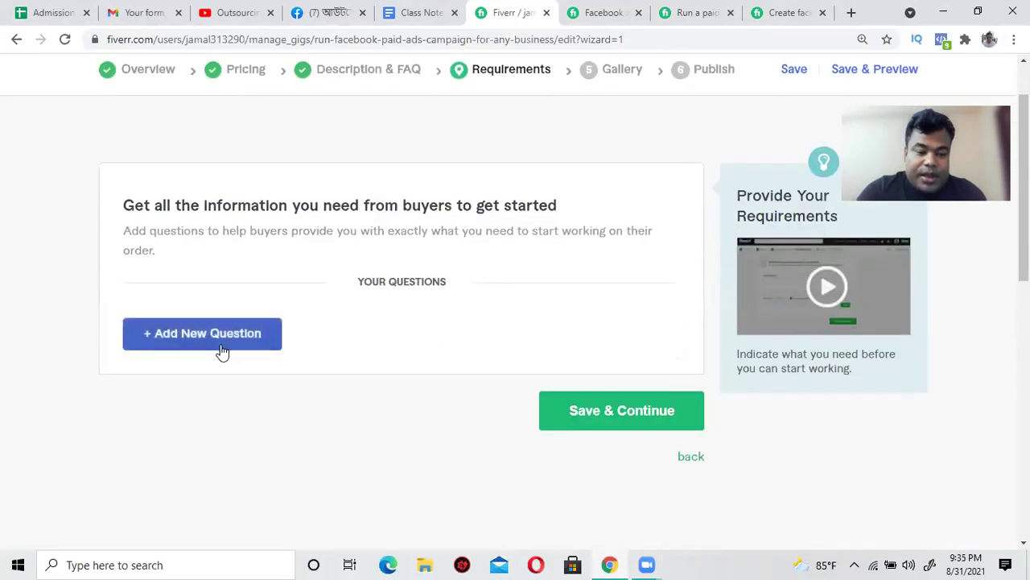
pyautogui.scroll(-2, 301, 292)
pyautogui.click(231, 195)
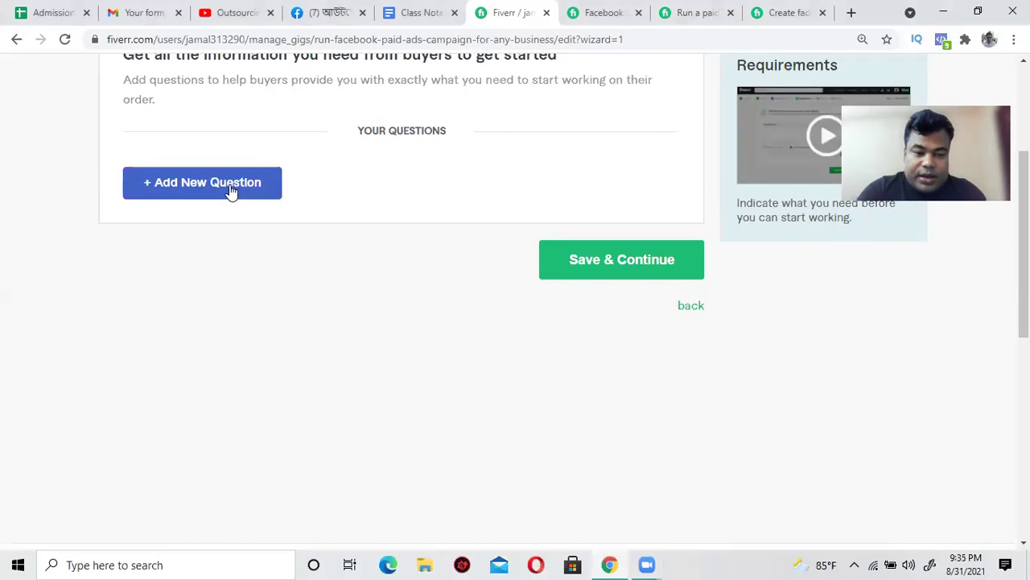
pyautogui.click(231, 191)
pyautogui.click(231, 230)
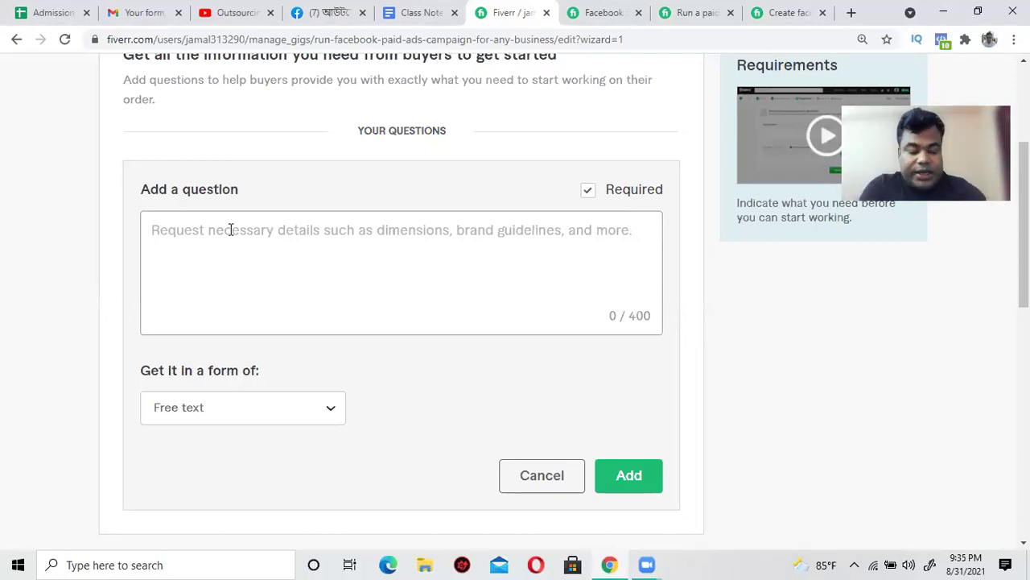
pyautogui.write('1. Facebook ')
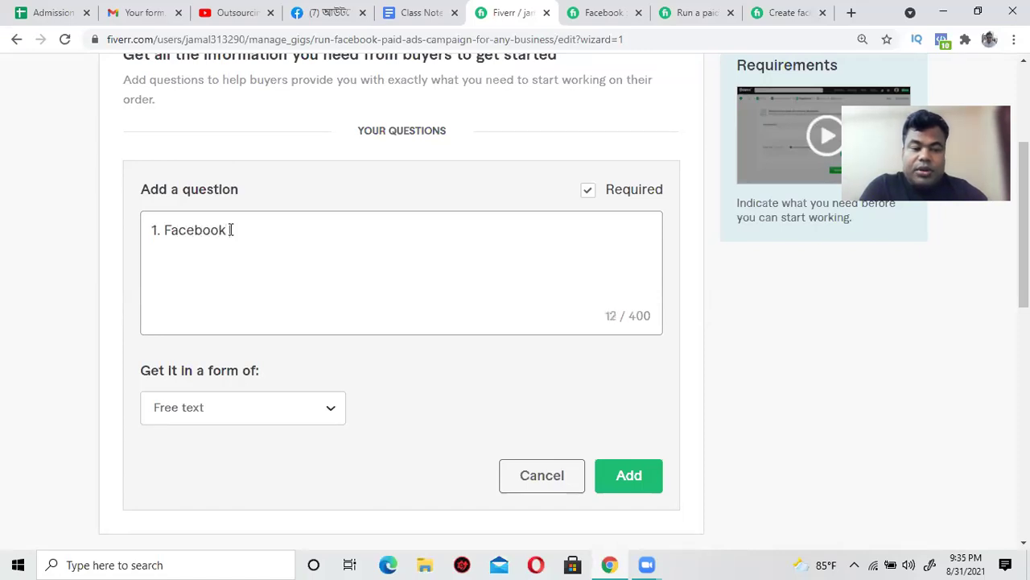
pyautogui.write('Page ')
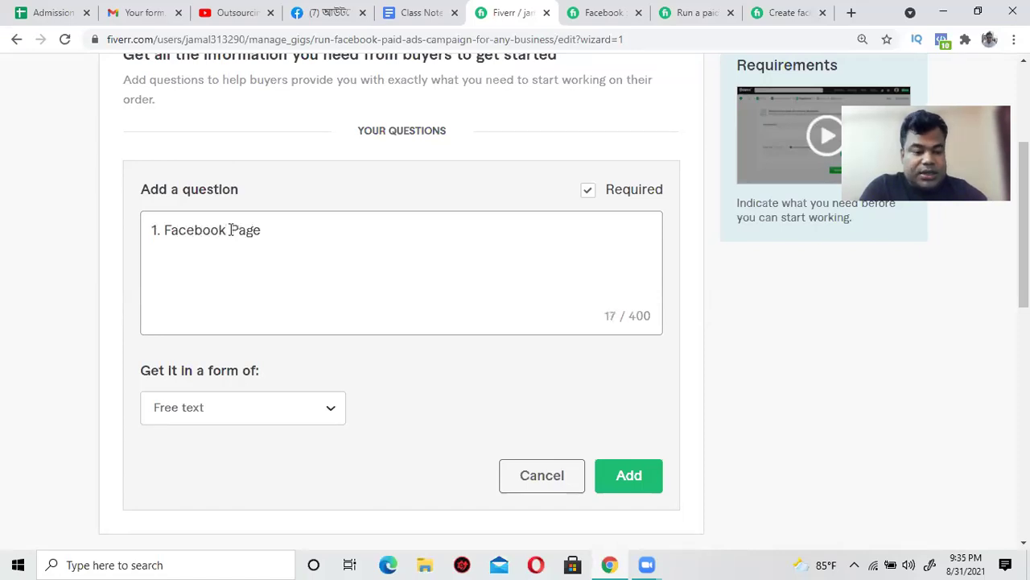
pyautogui.write('Li')
pyautogui.press('BackSpace')
pyautogui.press('BackSpace')
pyautogui.press('BackSpace')
pyautogui.press('Return')
# Step: Add the lines "2. Product image" and "3. Product description" to the requirement question
pyautogui.write('2.')
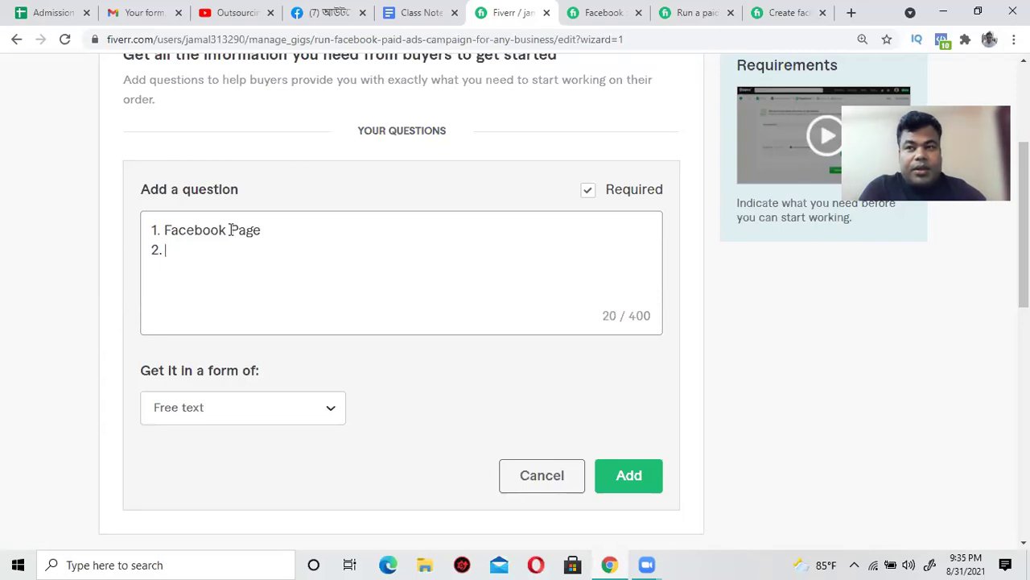
pyautogui.write('Product image')
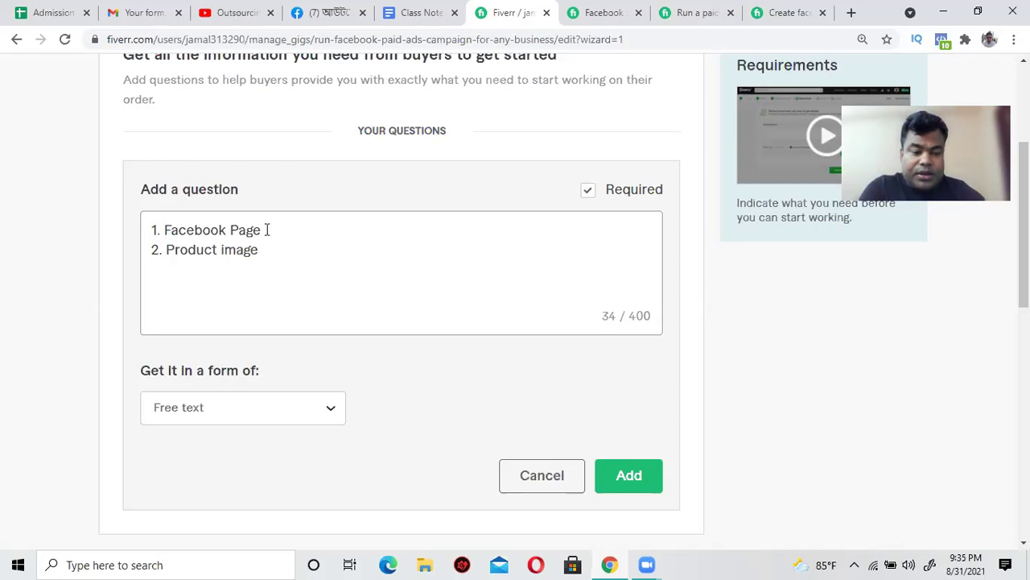
pyautogui.press('Return')
pyautogui.write('3.')
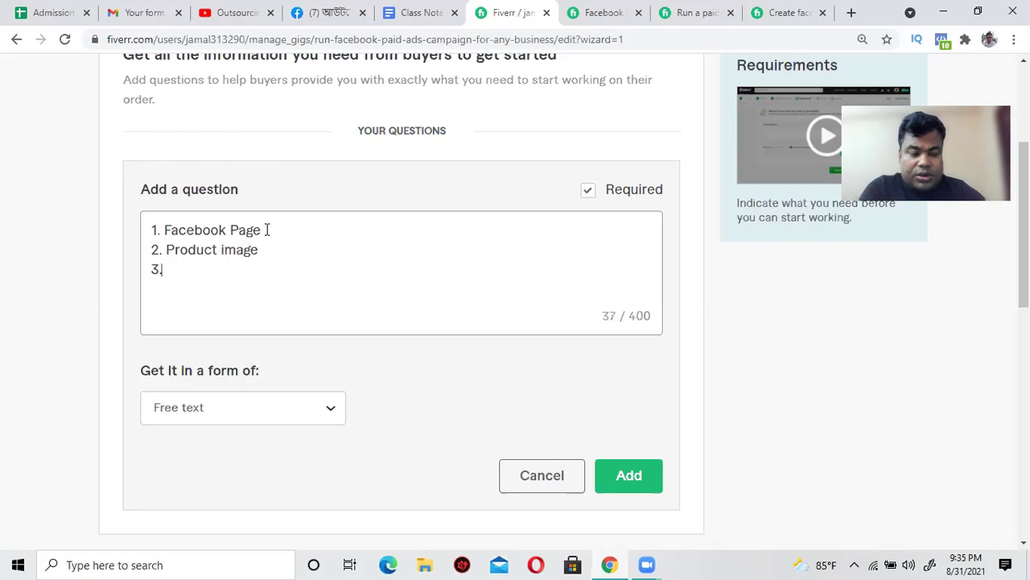
pyautogui.write(' Prduct Des')
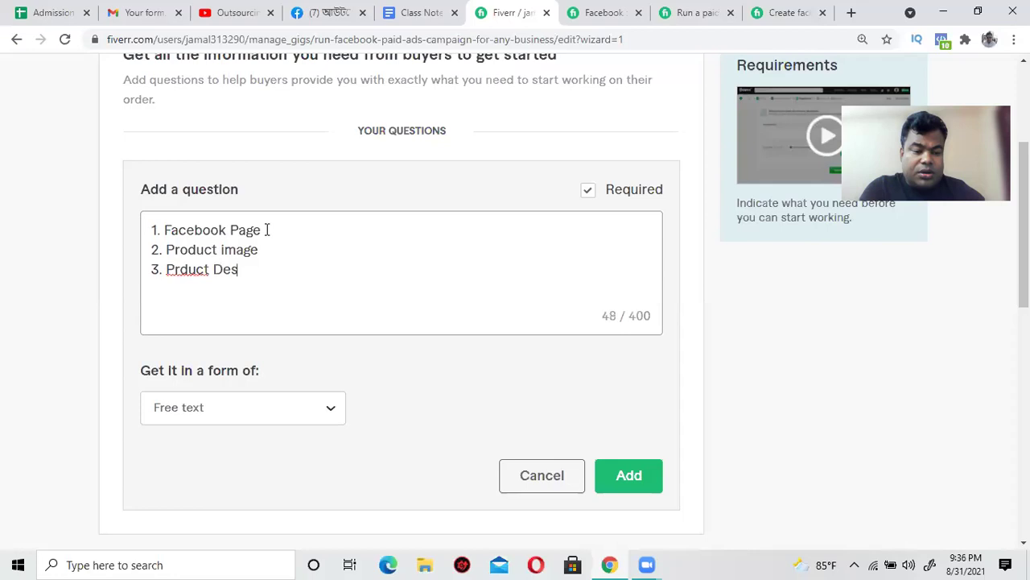
pyautogui.press('BackSpace')
pyautogui.press('BackSpace')
pyautogui.press('BackSpace')
pyautogui.press('BackSpace')
pyautogui.press('BackSpace')
pyautogui.press('BackSpace')
pyautogui.press('BackSpace')
pyautogui.press('BackSpace')
pyautogui.write('osu')
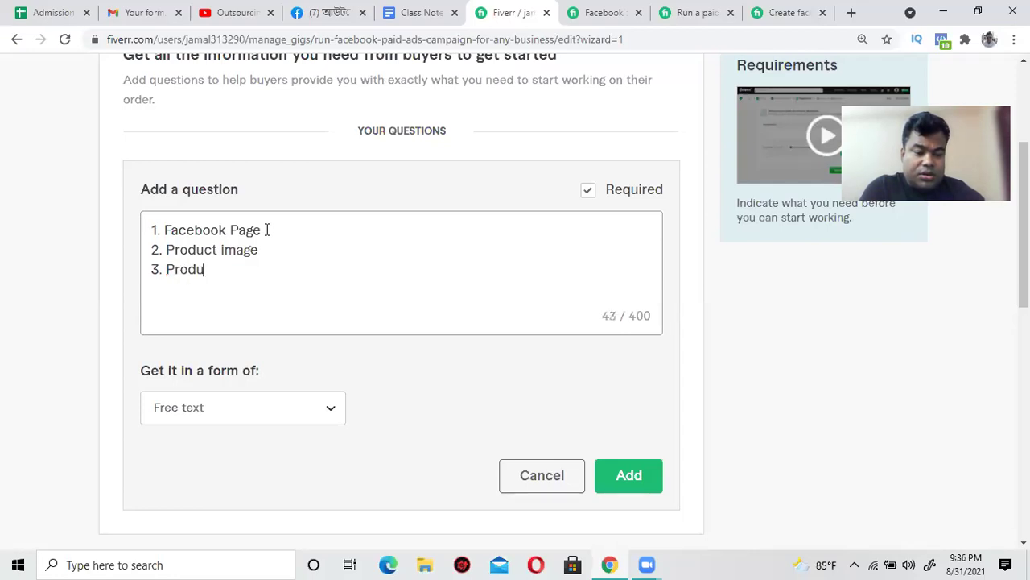
pyautogui.write('ct description')
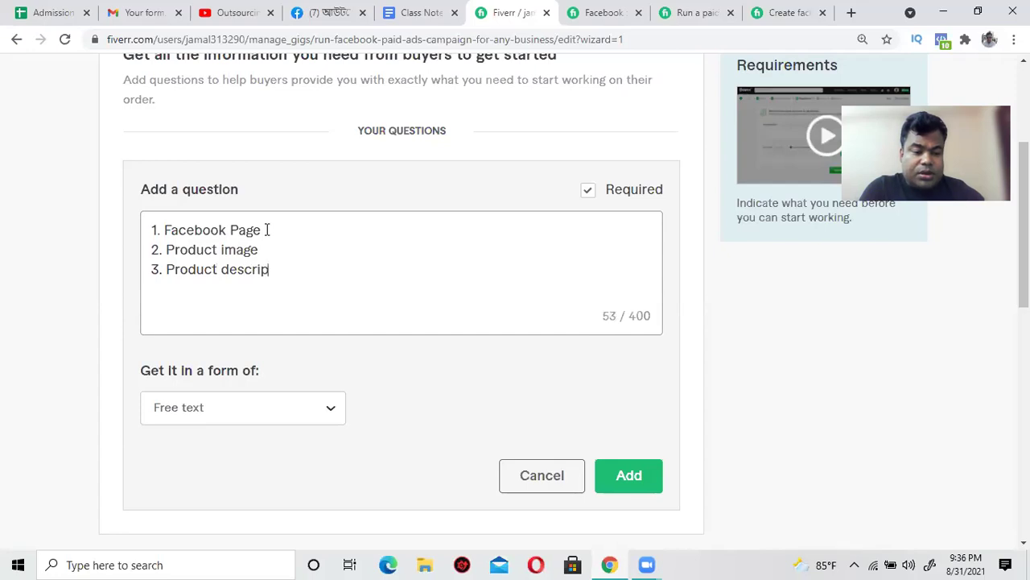
# Step: Add "4. instruction" as the last line of the requirement question
pyautogui.press('Return')
pyautogui.write('4.')
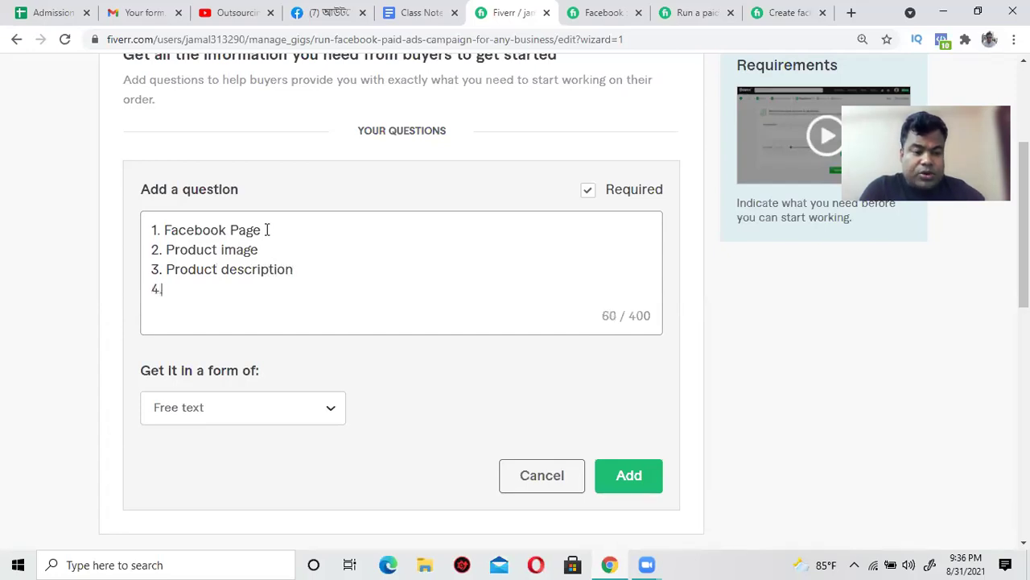
pyautogui.write(' instruction')
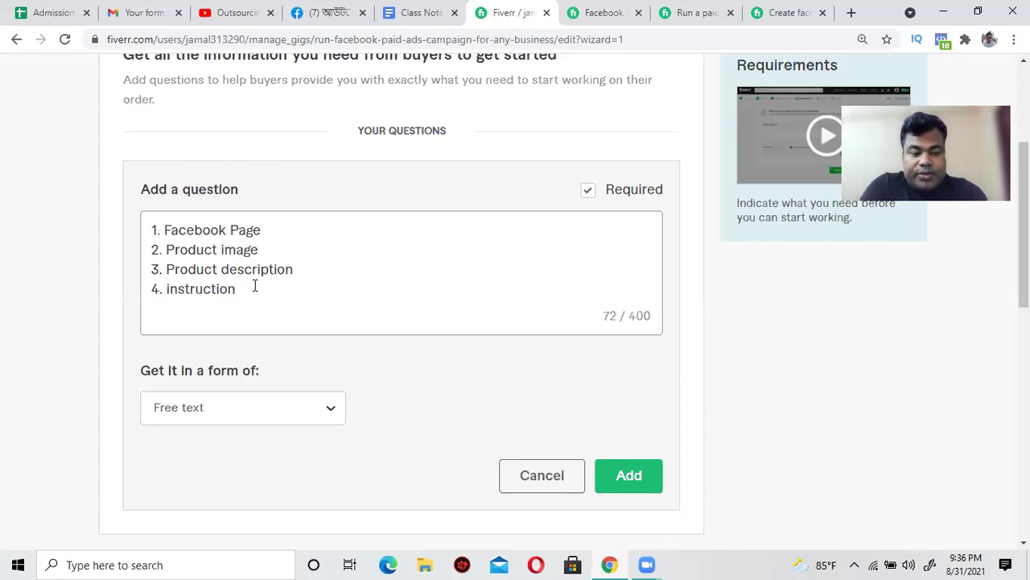
# Step: Set the answer form of the requirement question to Attachment
pyautogui.scroll(3, 567, 144)
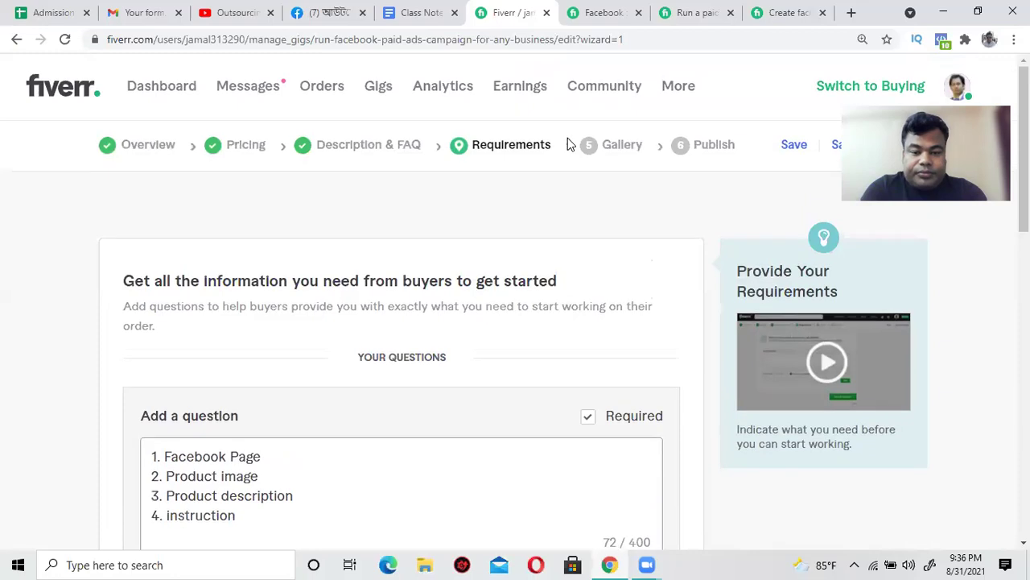
pyautogui.scroll(-3, 511, 295)
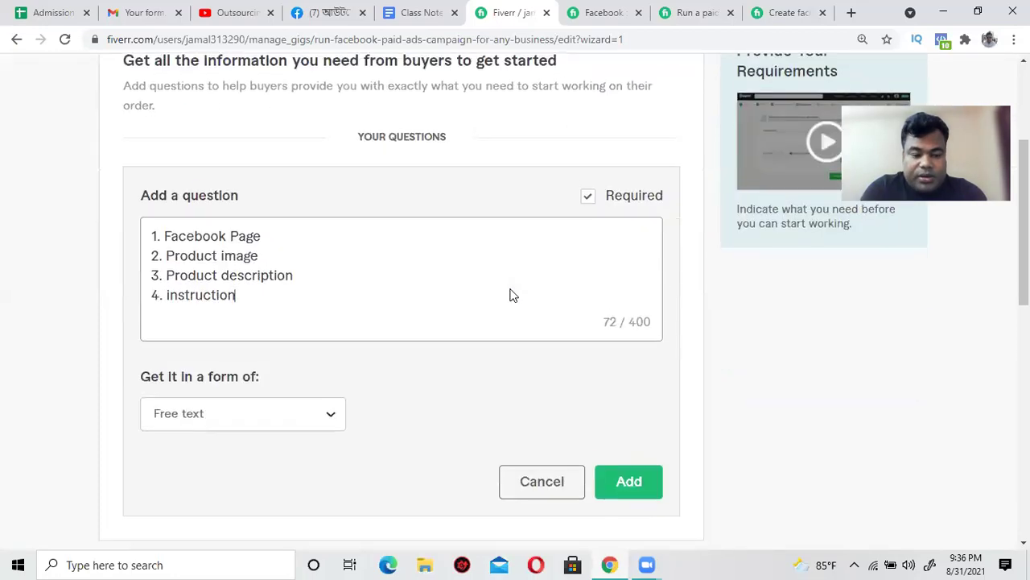
pyautogui.click(101, 341)
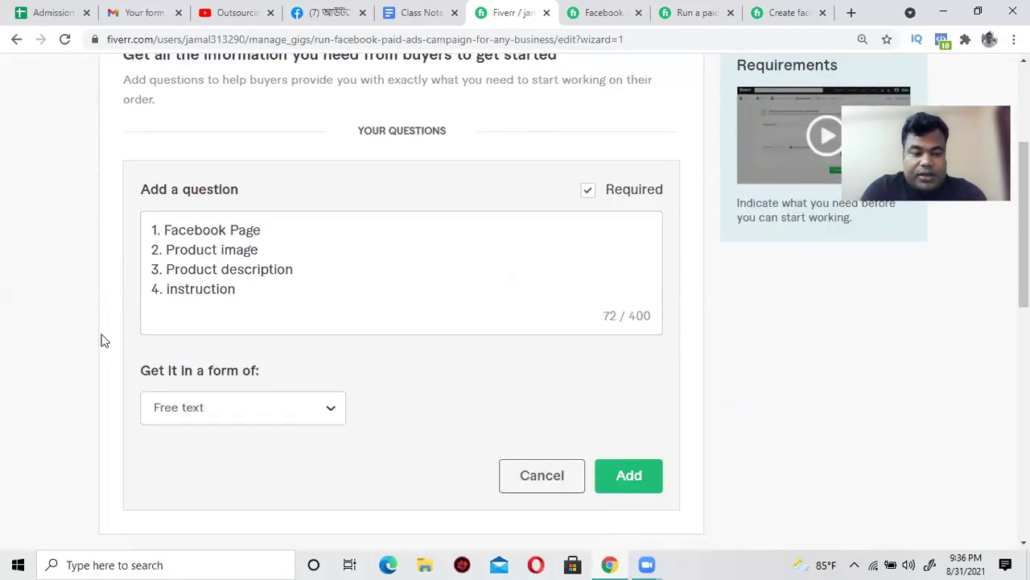
pyautogui.click(164, 314)
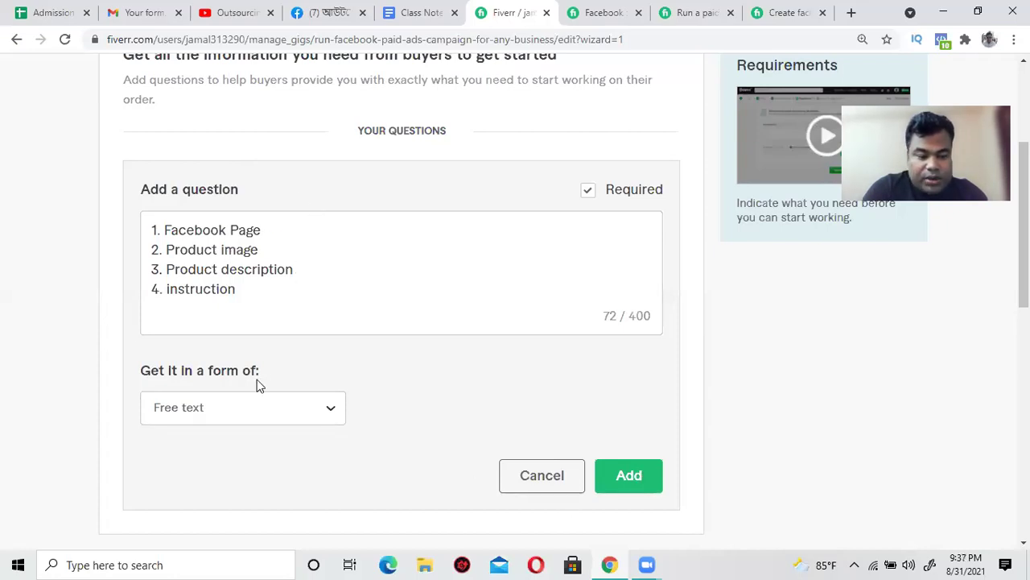
pyautogui.click(266, 409)
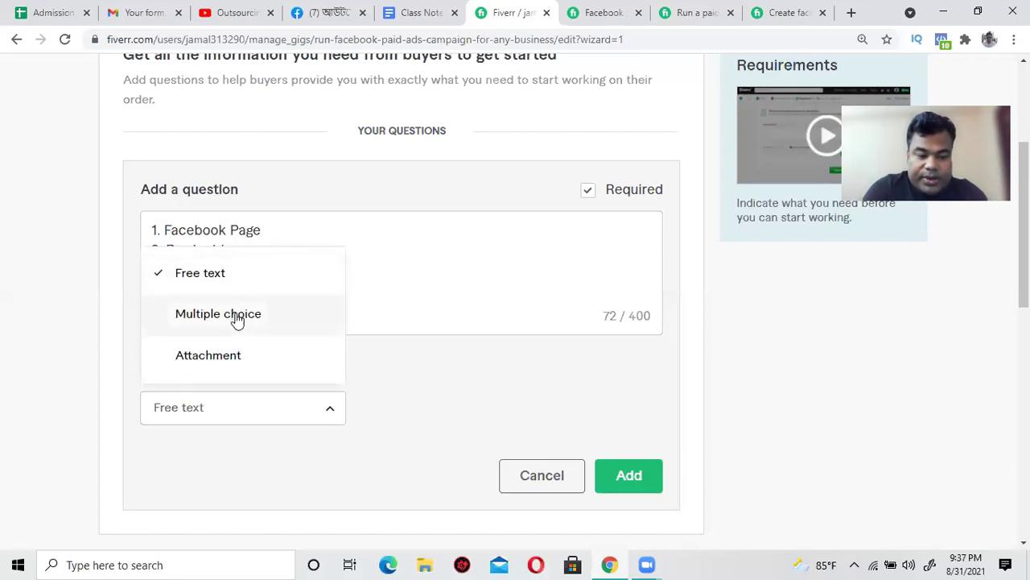
pyautogui.click(208, 359)
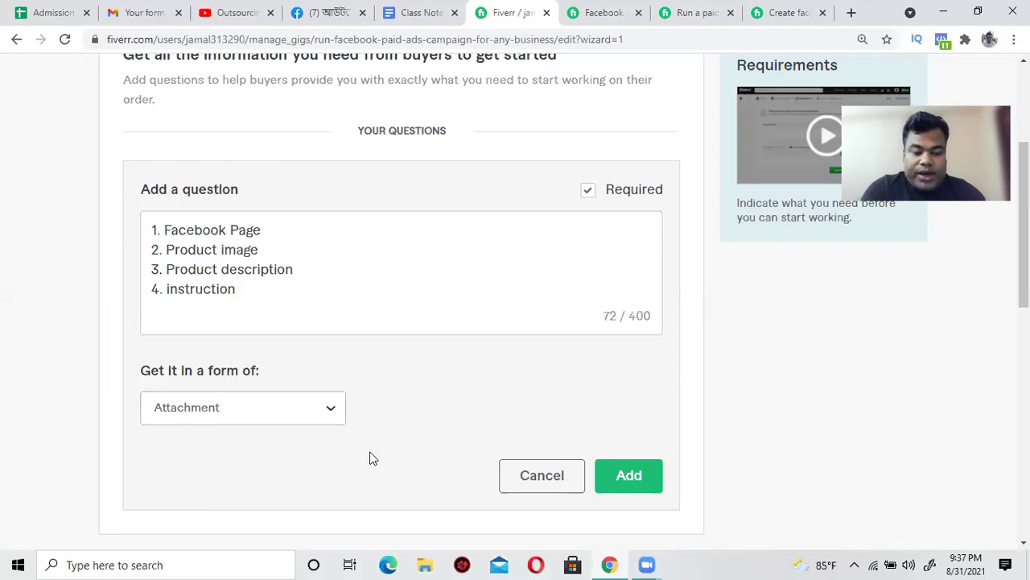
# Step: Add the attachment question to the buyer requirements, save them and continue to the Gallery stage
pyautogui.click(627, 475)
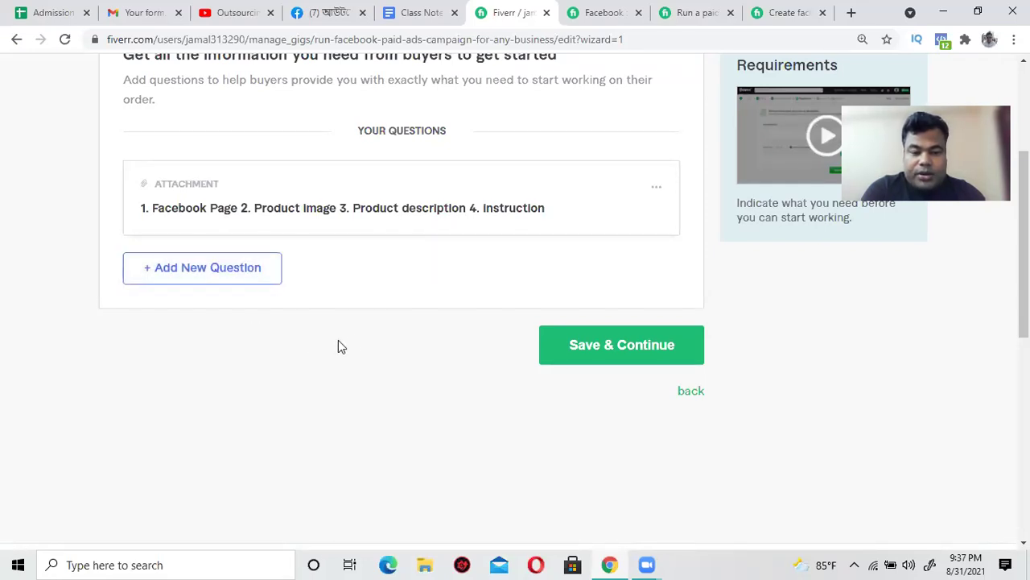
pyautogui.scroll(2, 346, 345)
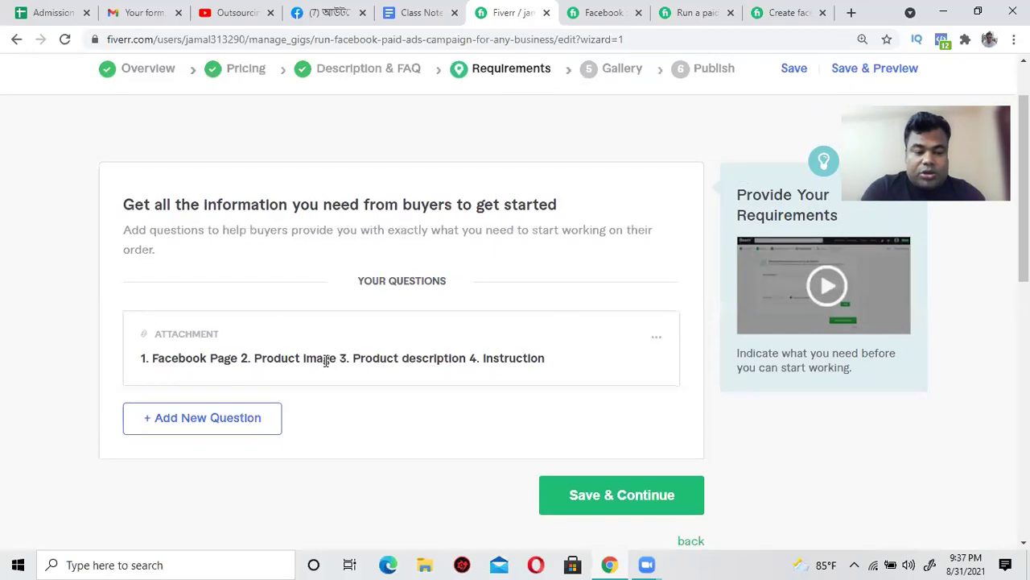
pyautogui.scroll(-2, 326, 361)
pyautogui.scroll(3, 370, 274)
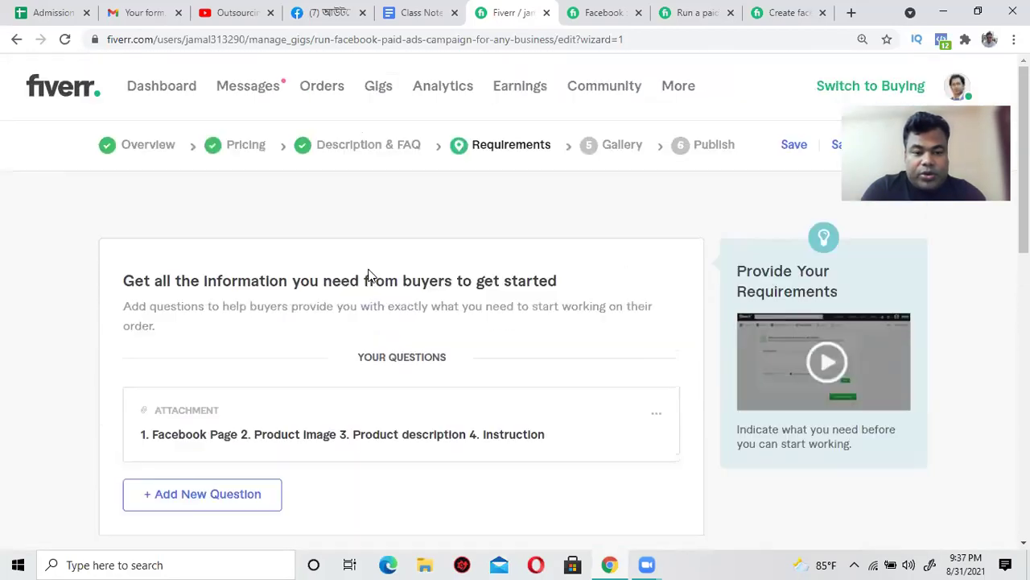
pyautogui.scroll(-4, 451, 297)
pyautogui.click(635, 272)
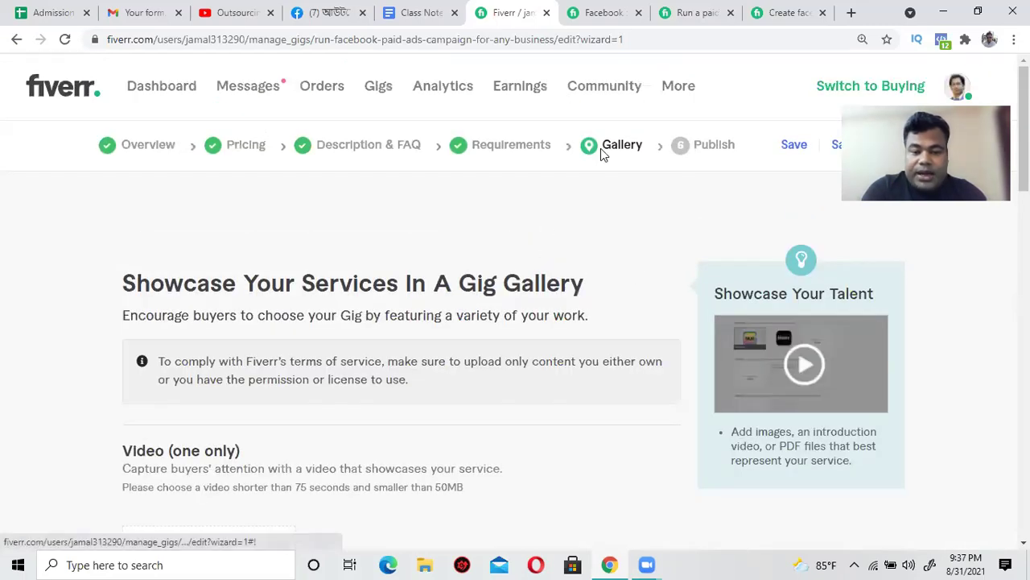
# Step: Examine the gig gallery's upload sections and guidelines for the video, images and PDF documents
pyautogui.scroll(-3, 427, 346)
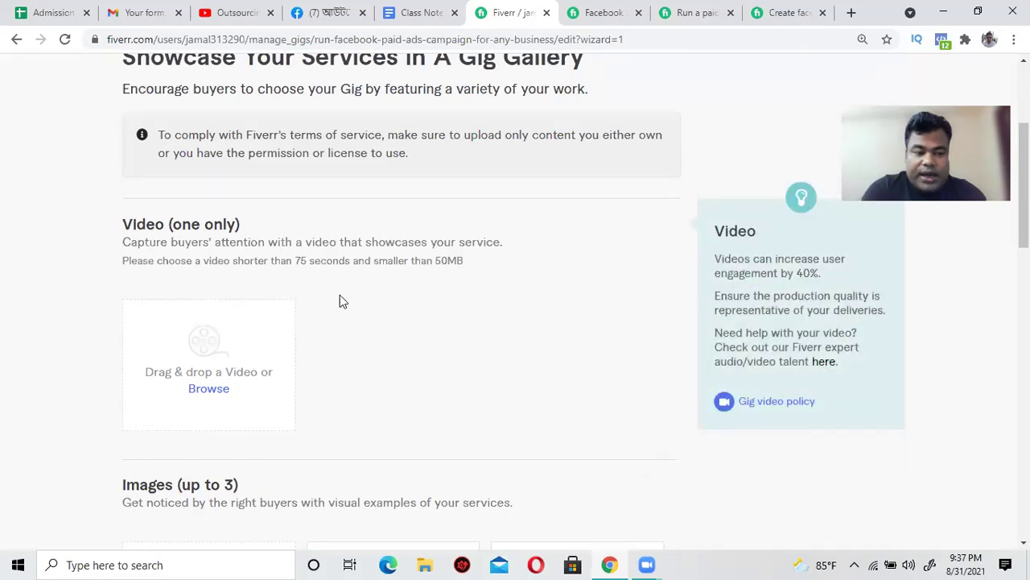
pyautogui.scroll(3, 451, 306)
pyautogui.scroll(-3, 386, 345)
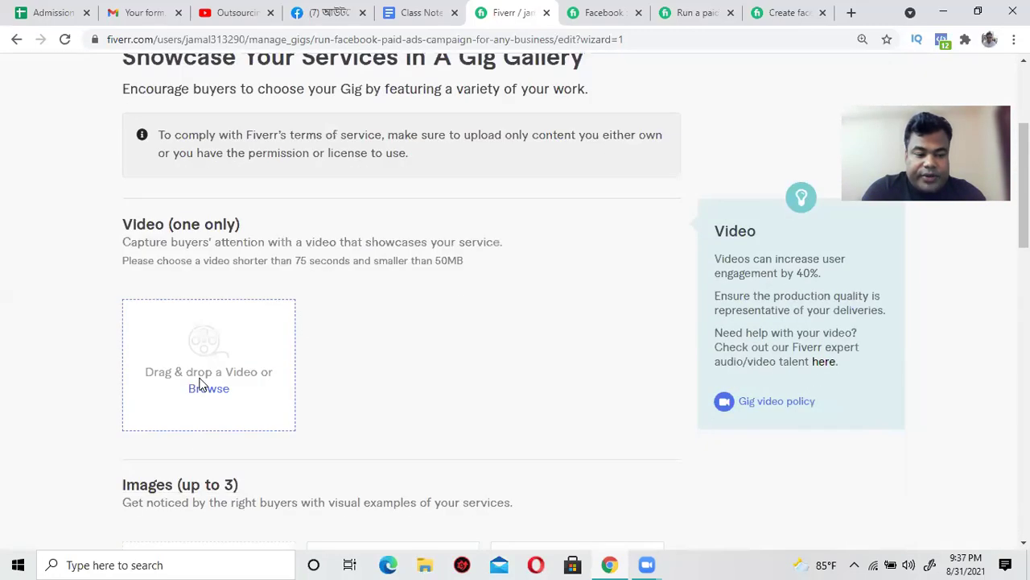
pyautogui.scroll(-1, 198, 382)
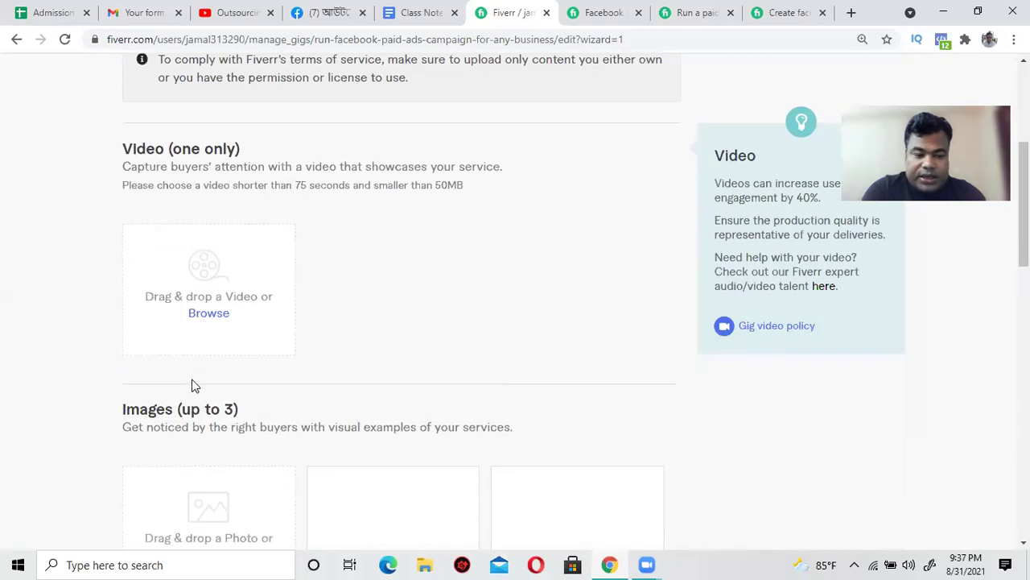
pyautogui.scroll(-2, 202, 310)
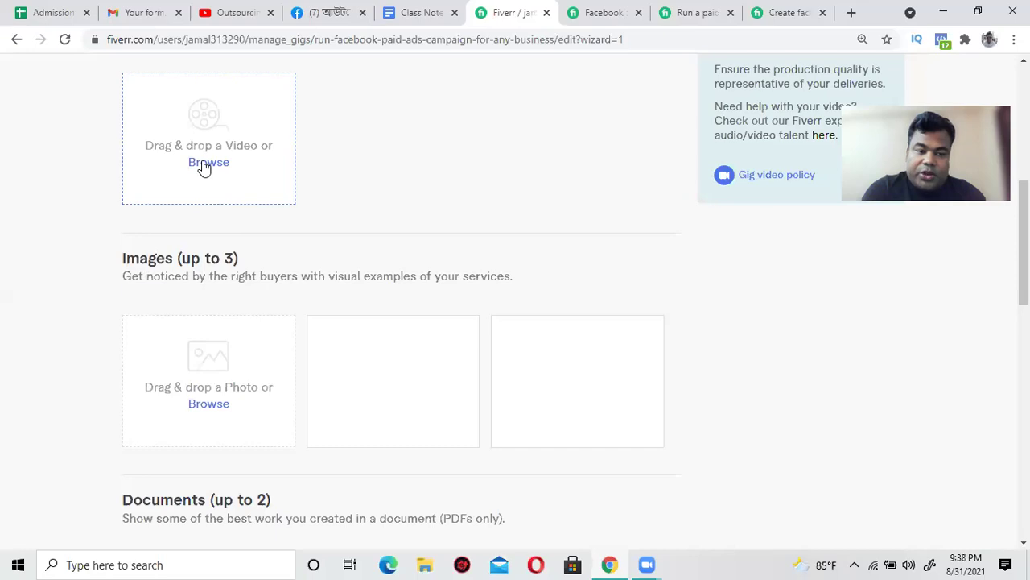
pyautogui.scroll(1, 204, 167)
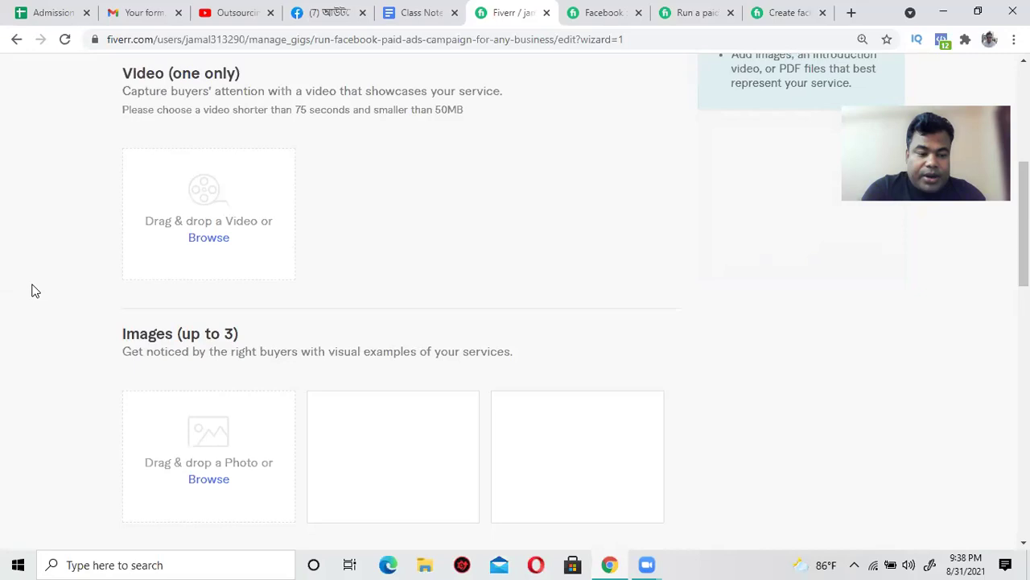
pyautogui.scroll(-1, 170, 387)
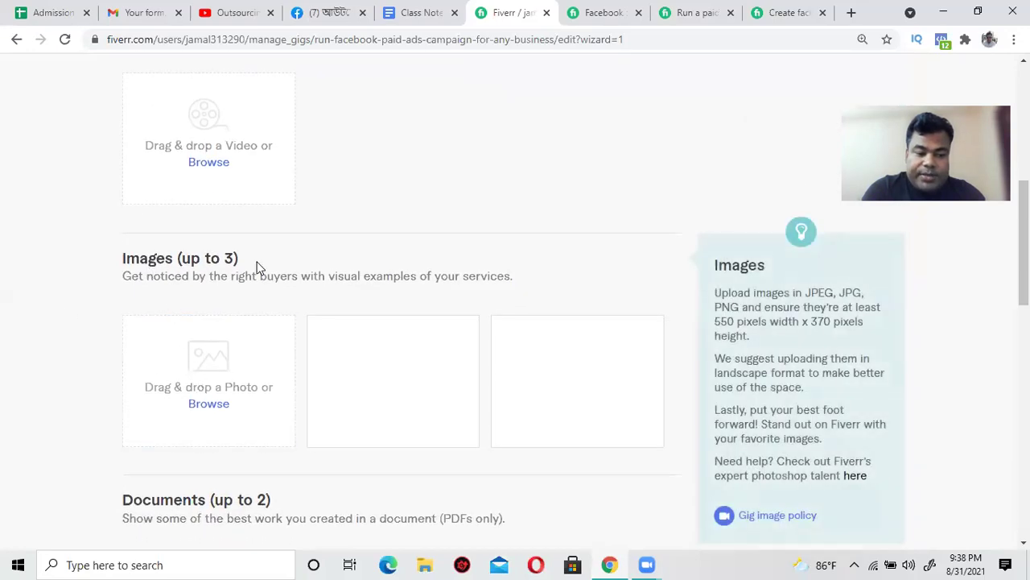
pyautogui.scroll(6, 201, 402)
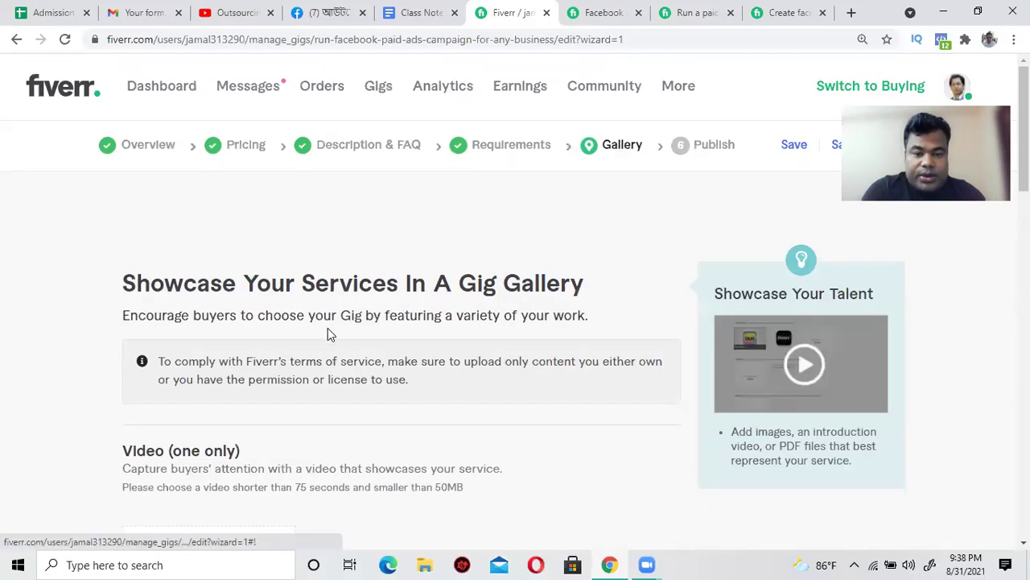
pyautogui.scroll(-4, 379, 361)
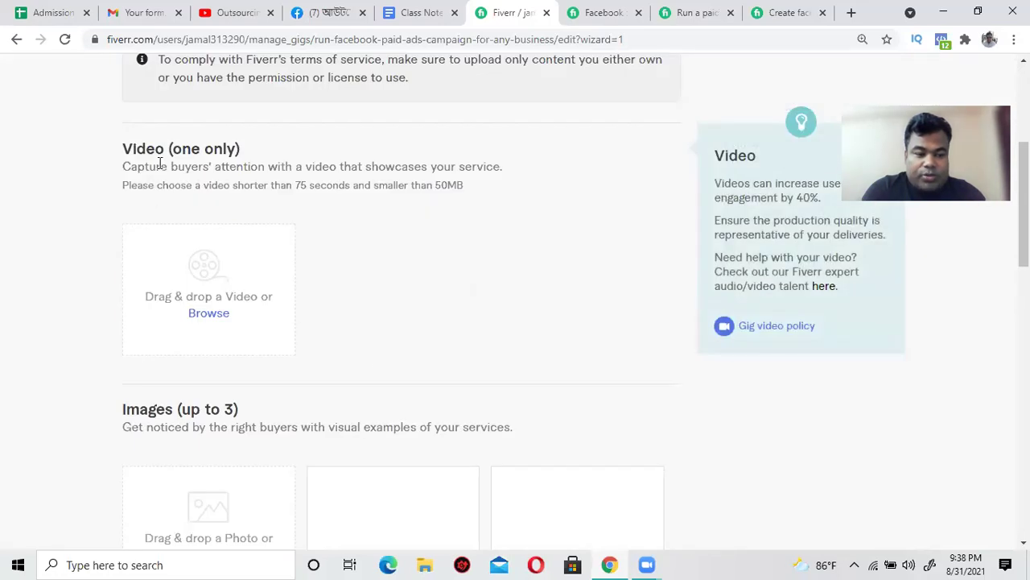
pyautogui.scroll(-1, 159, 359)
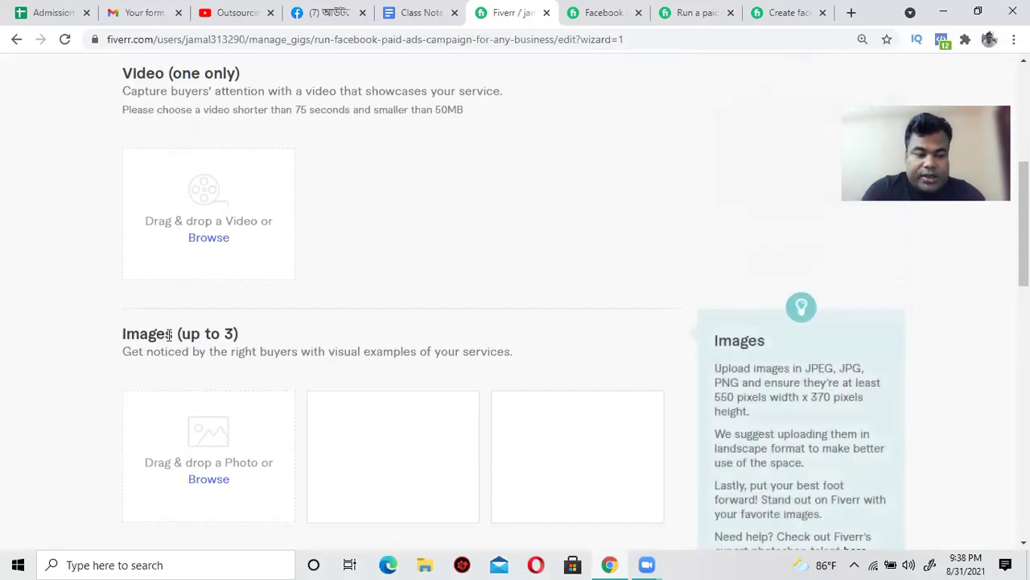
pyautogui.scroll(-2, 186, 346)
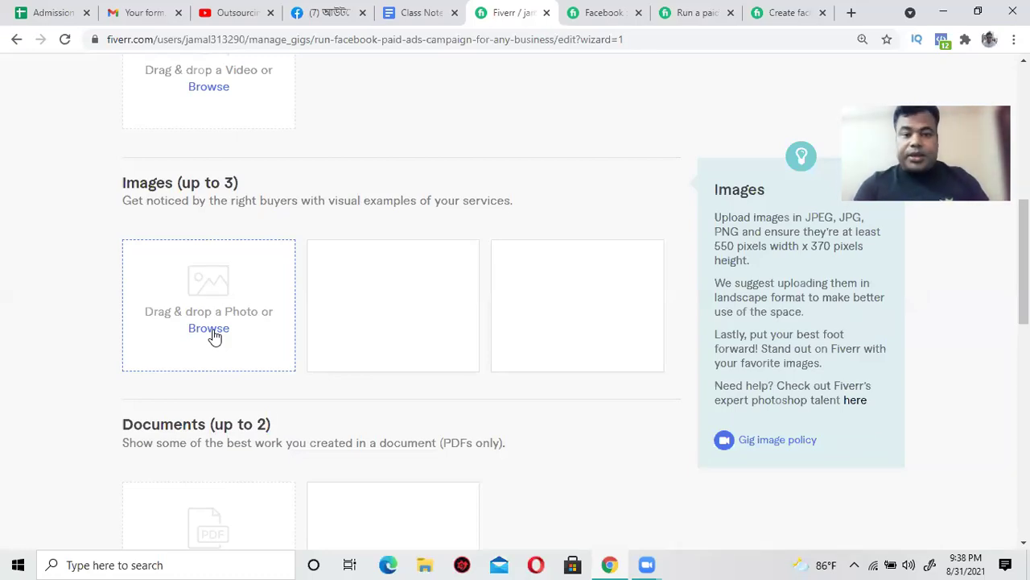
# Step: Open canva.com in place of the competitor's Facebook paid ads gig page
pyautogui.click(775, 10)
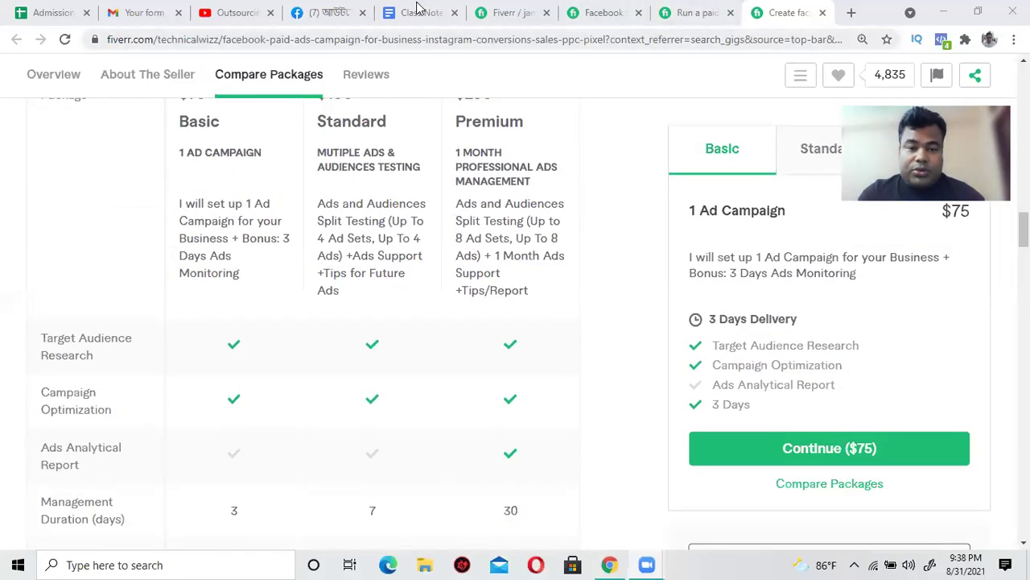
pyautogui.click(494, 10)
pyautogui.click(765, 12)
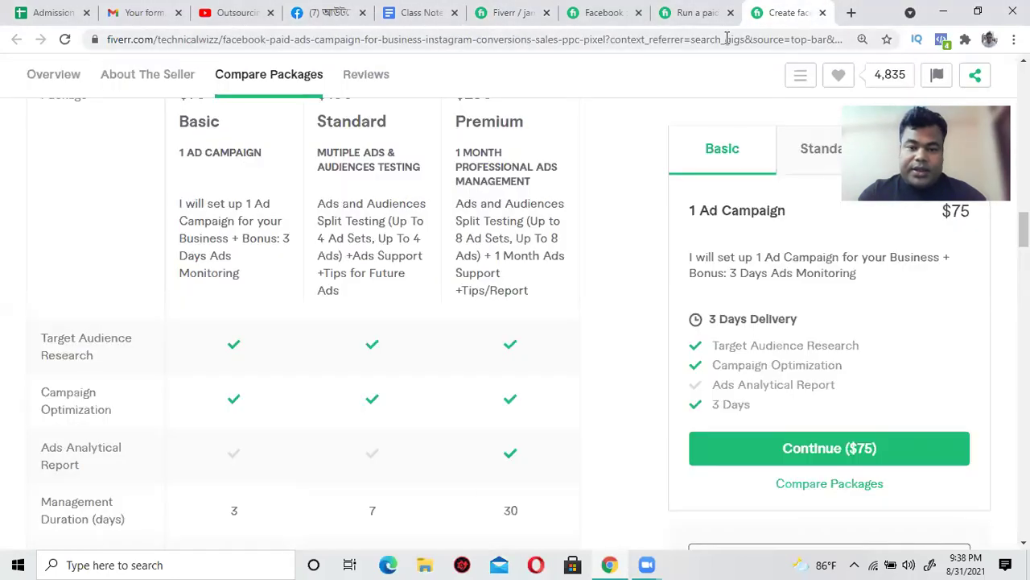
pyautogui.click(725, 39)
pyautogui.write('ca')
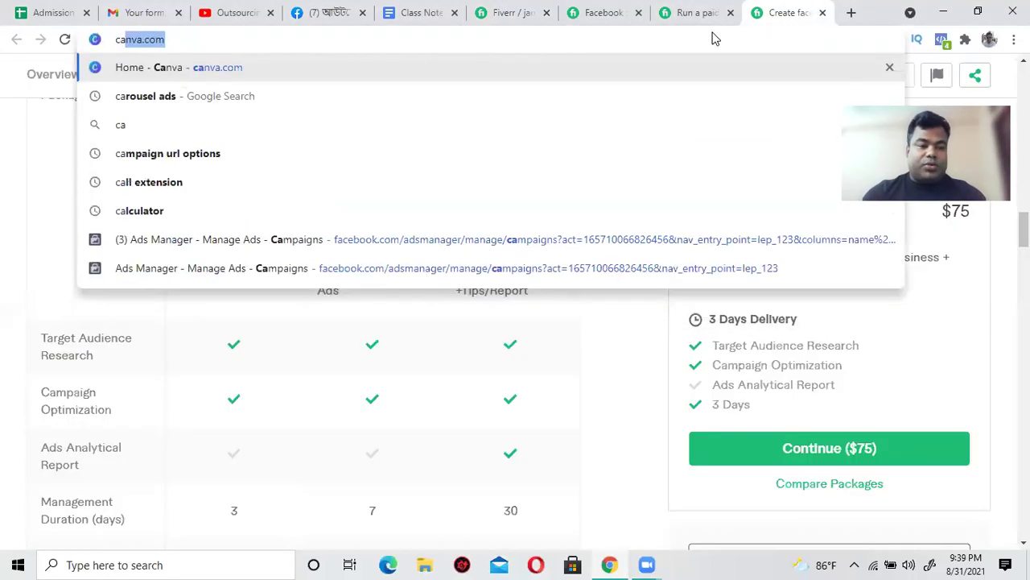
pyautogui.press('Return')
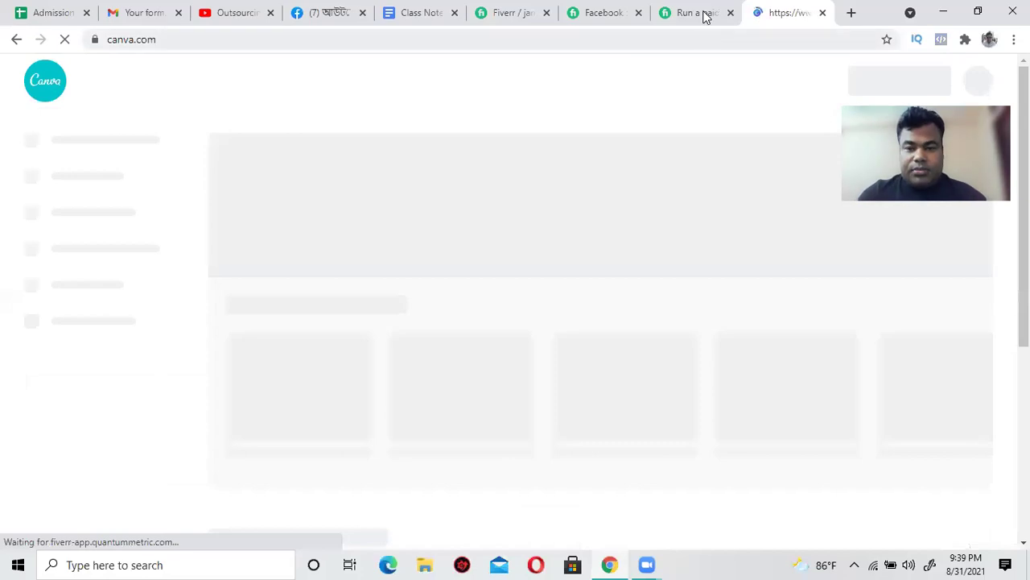
pyautogui.click(699, 12)
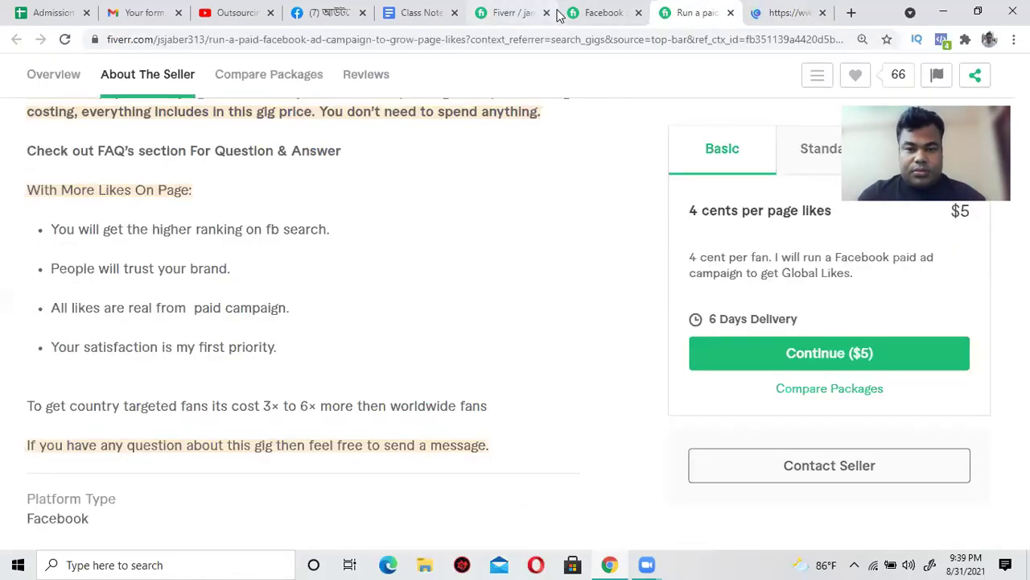
pyautogui.click(761, 12)
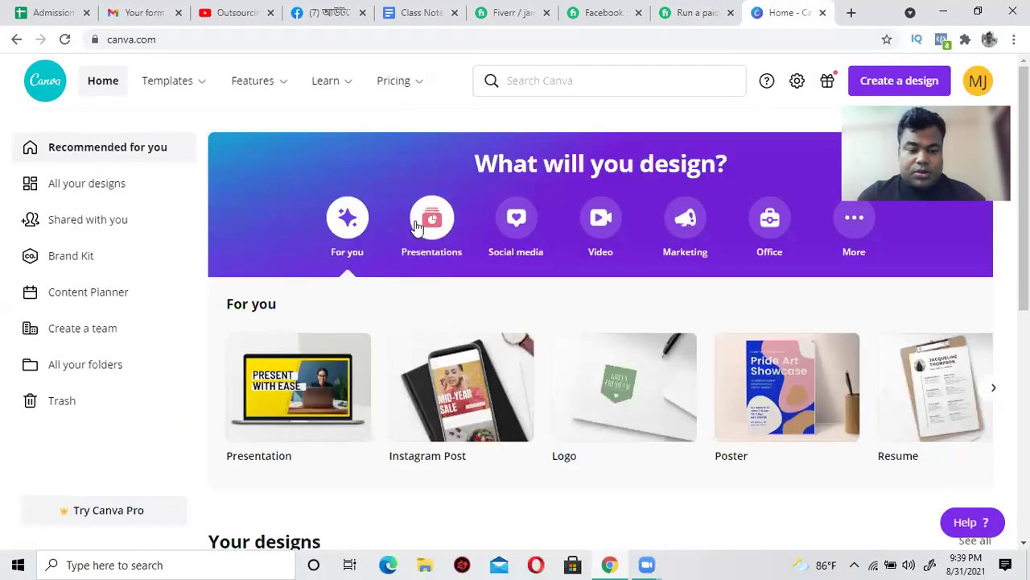
# Step: Start a new Canva design and open its custom size settings in pixels
pyautogui.scroll(-2, 416, 233)
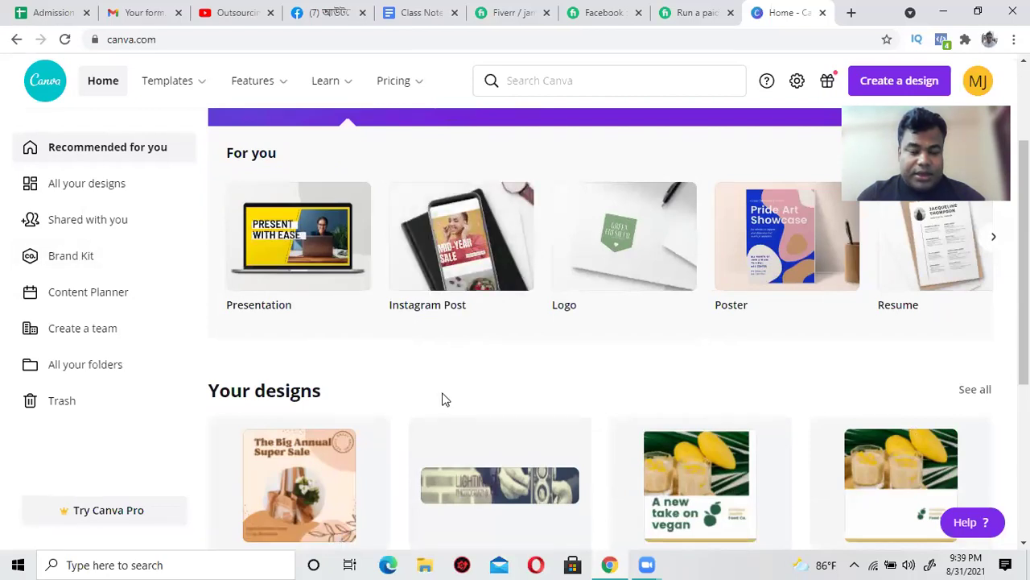
pyautogui.scroll(2, 443, 397)
pyautogui.moveTo(393, 81)
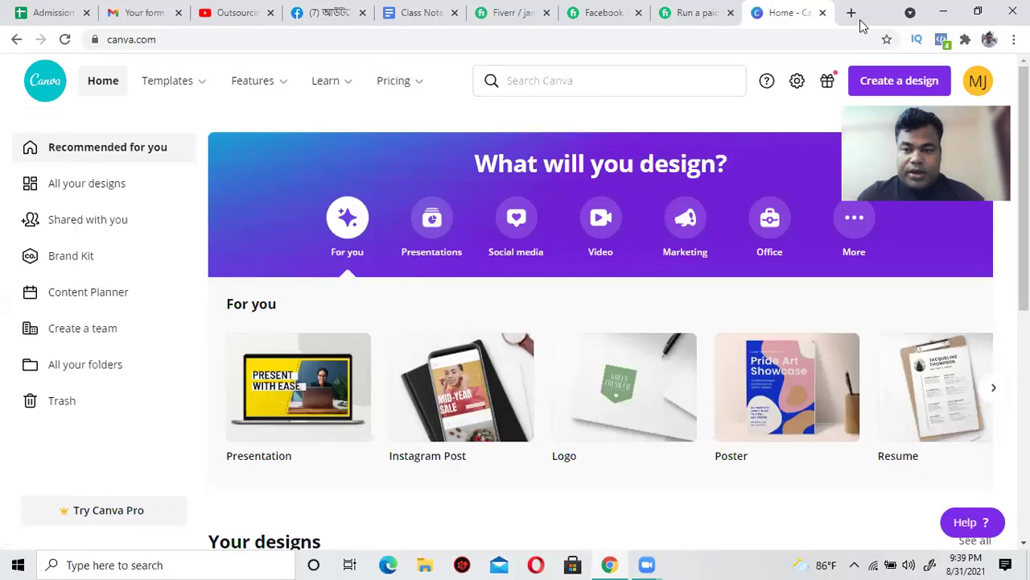
pyautogui.moveTo(859, 24); pyautogui.dragTo(727, 42)
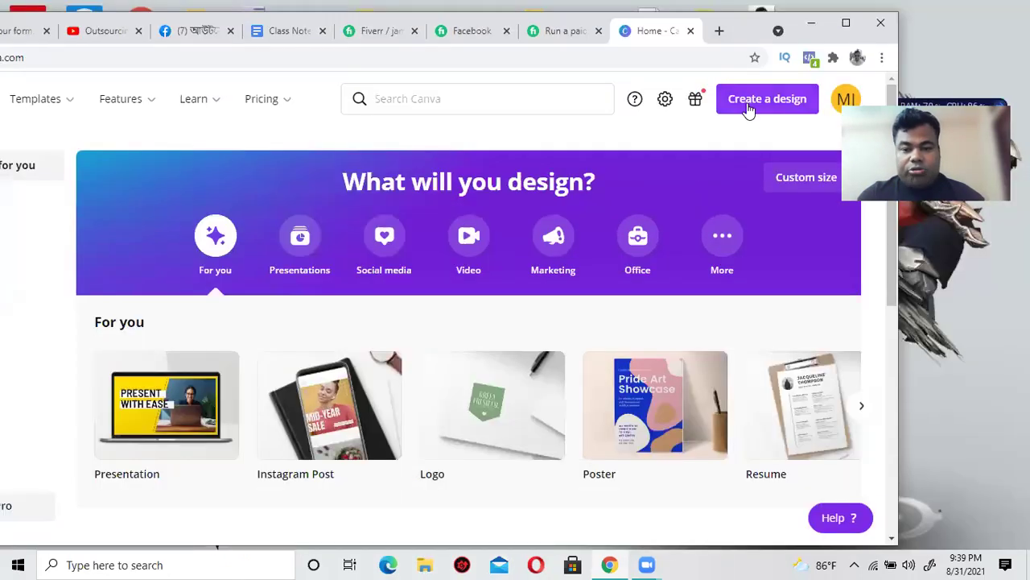
pyautogui.click(757, 100)
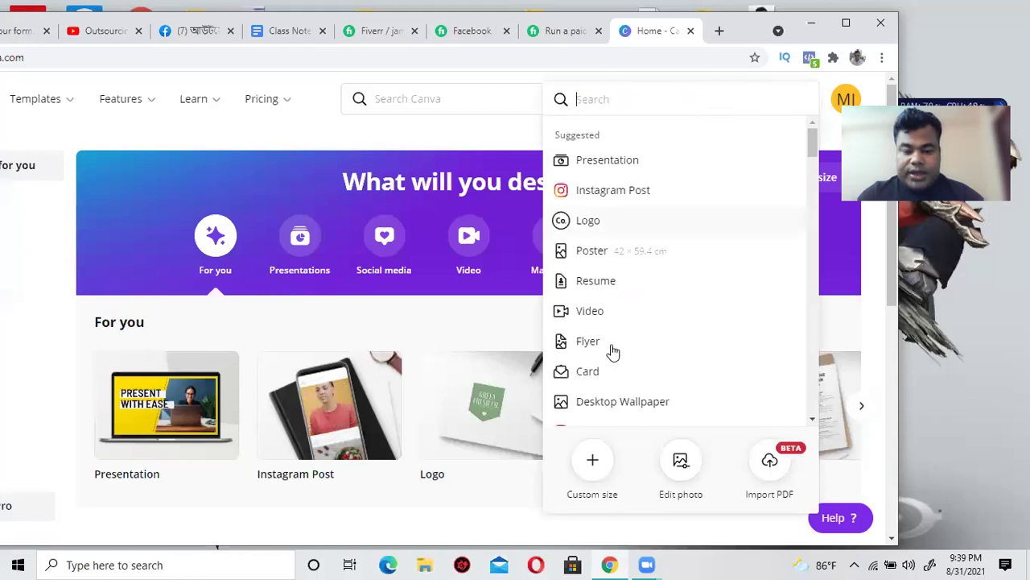
pyautogui.click(596, 471)
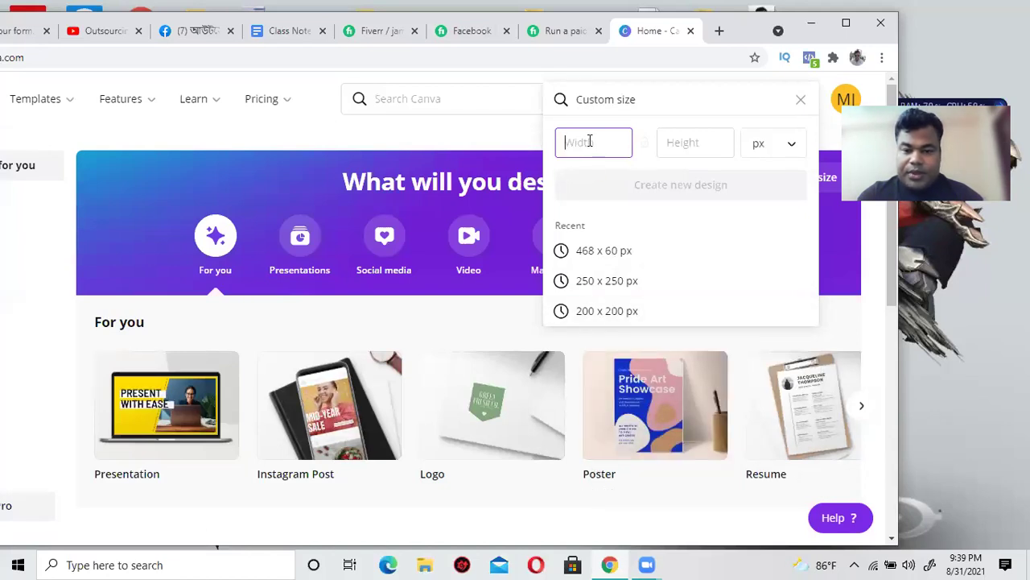
# Step: Open Google in a new browser tab
pyautogui.click(718, 31)
pyautogui.write('g')
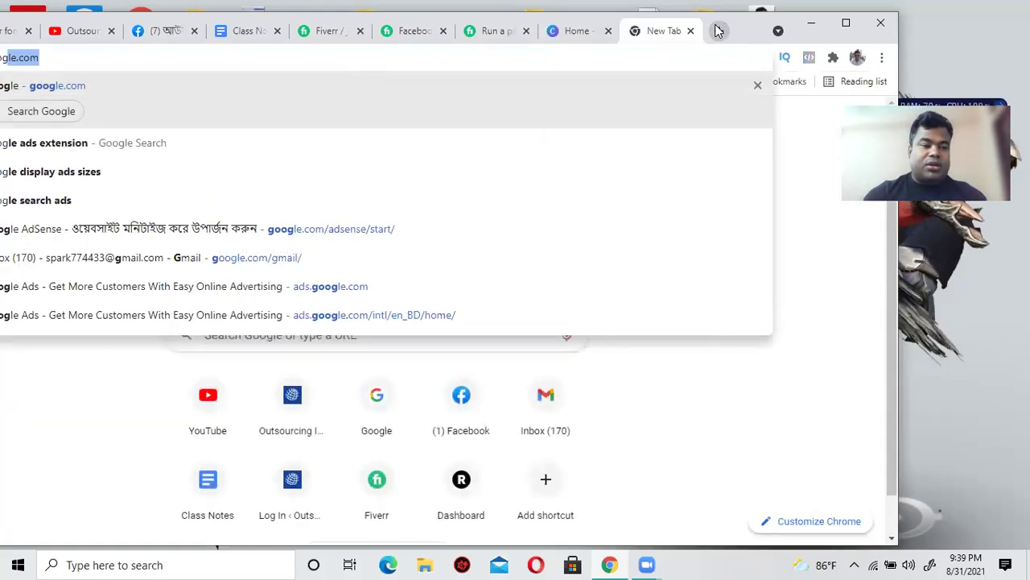